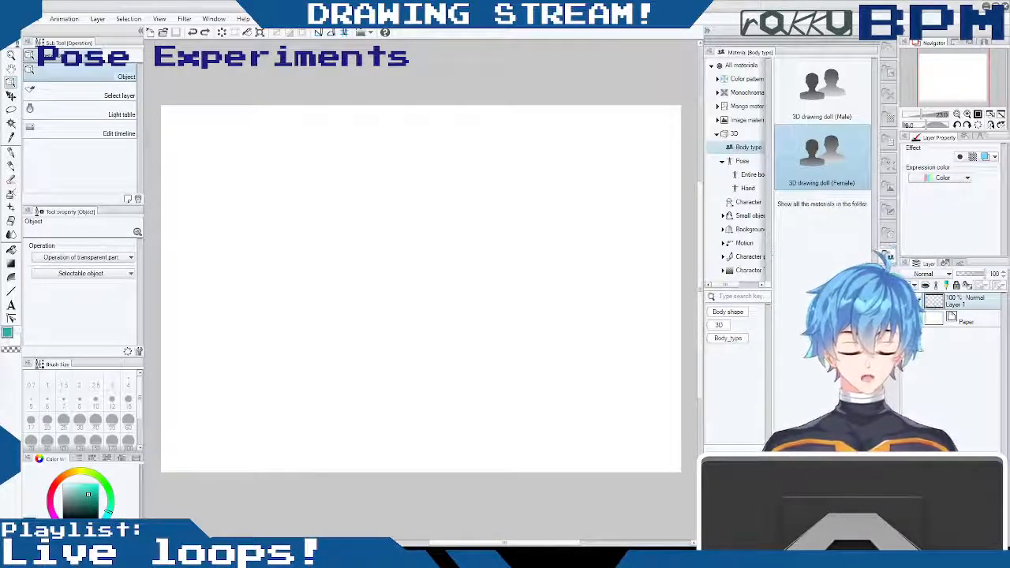
# - Handwrite "Creating BGM" in teal with the Mechanical pencil across the upper part of the canvas
pyautogui.press('p')
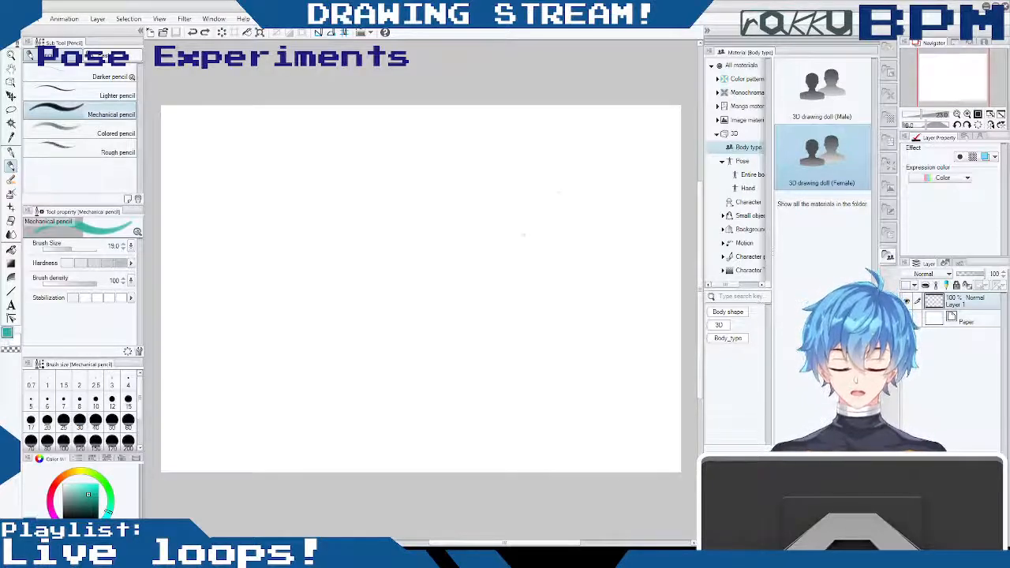
pyautogui.moveTo(505, 543)
pyautogui.mouseDown()
pyautogui.moveTo(484, 543)
pyautogui.moveTo(513, 543)
pyautogui.mouseUp()
pyautogui.moveTo(700, 223); pyautogui.dragTo(706, 222)
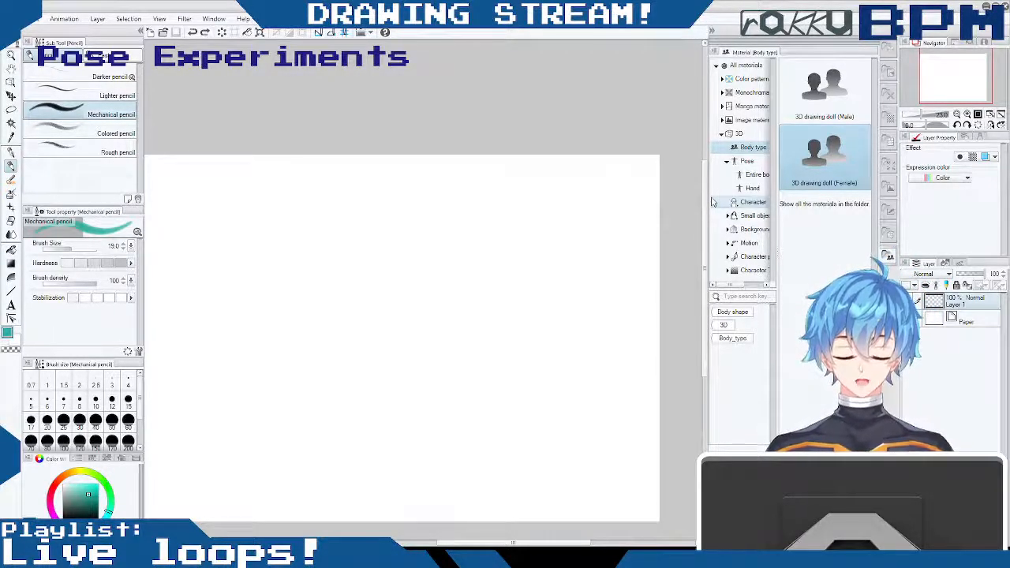
pyautogui.moveTo(524, 543)
pyautogui.mouseDown()
pyautogui.moveTo(475, 543)
pyautogui.moveTo(516, 543)
pyautogui.mouseUp()
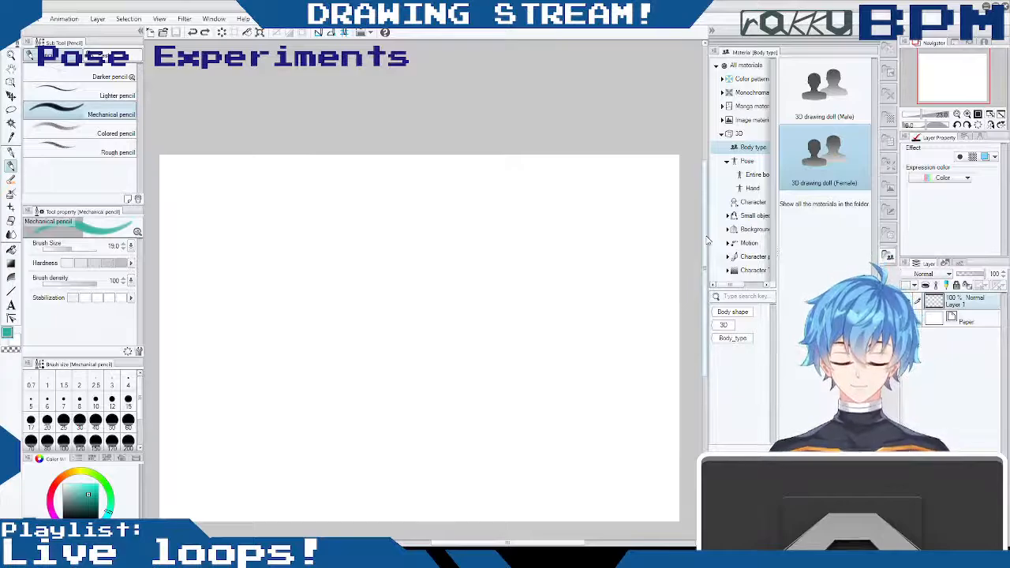
pyautogui.moveTo(547, 543)
pyautogui.mouseDown()
pyautogui.moveTo(525, 544)
pyautogui.moveTo(535, 546)
pyautogui.mouseUp()
pyautogui.moveTo(341, 213)
pyautogui.mouseDown()
pyautogui.moveTo(331, 240)
pyautogui.moveTo(359, 225)
pyautogui.moveTo(395, 235)
pyautogui.mouseUp()
pyautogui.moveTo(387, 224)
pyautogui.mouseDown()
pyautogui.moveTo(411, 212)
pyautogui.moveTo(429, 239)
pyautogui.mouseUp()
pyautogui.moveTo(450, 218); pyautogui.dragTo(431, 265)
pyautogui.moveTo(502, 204); pyautogui.dragTo(494, 240)
pyautogui.moveTo(545, 212)
pyautogui.mouseDown()
pyautogui.moveTo(540, 227)
pyautogui.moveTo(584, 236)
pyautogui.mouseUp()
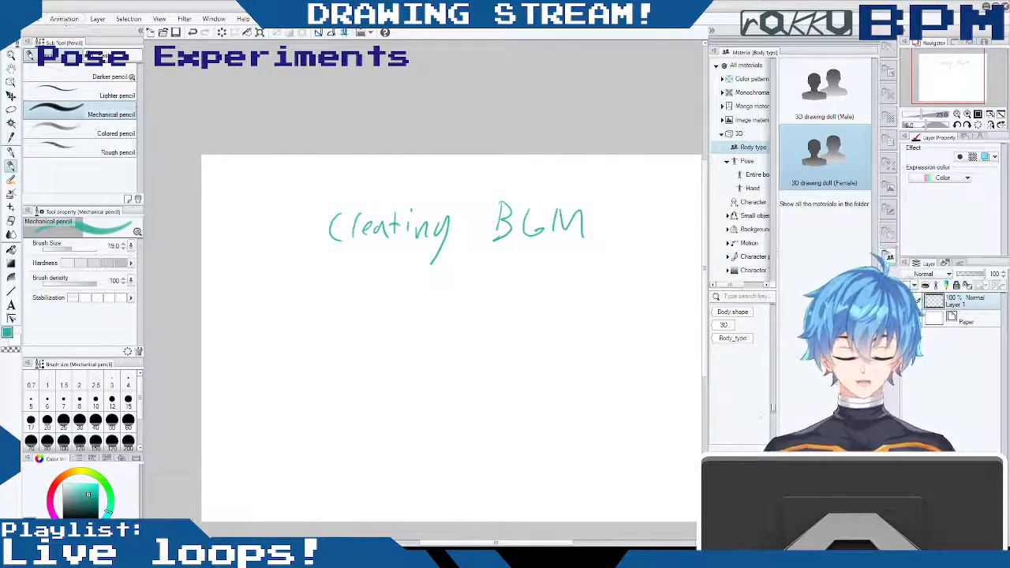
# - Delete the layer holding the handwriting and add a new blank raster layer above the paper
pyautogui.click(1000, 539)
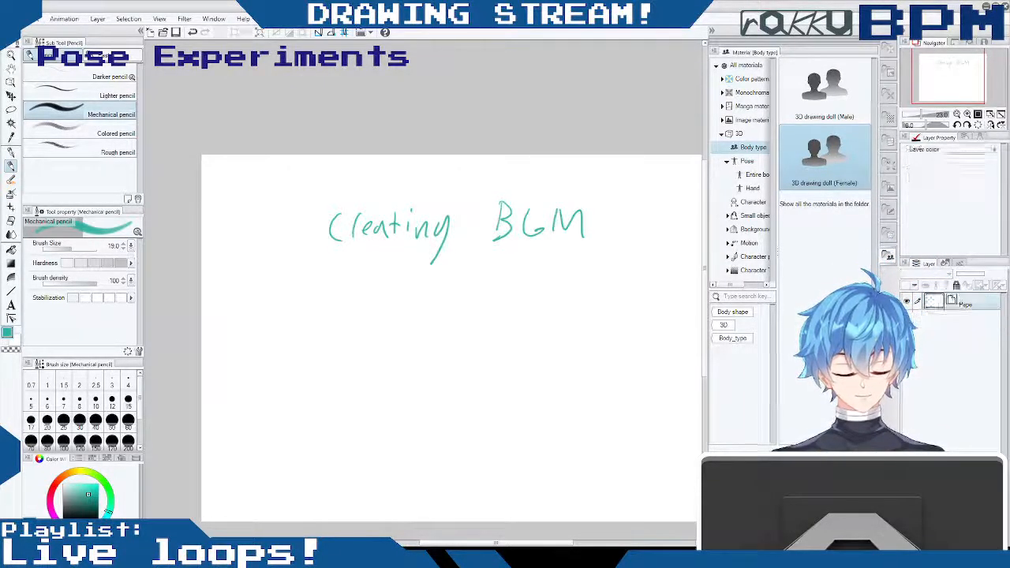
pyautogui.hotkey('ctrl', 'shift', 'n')
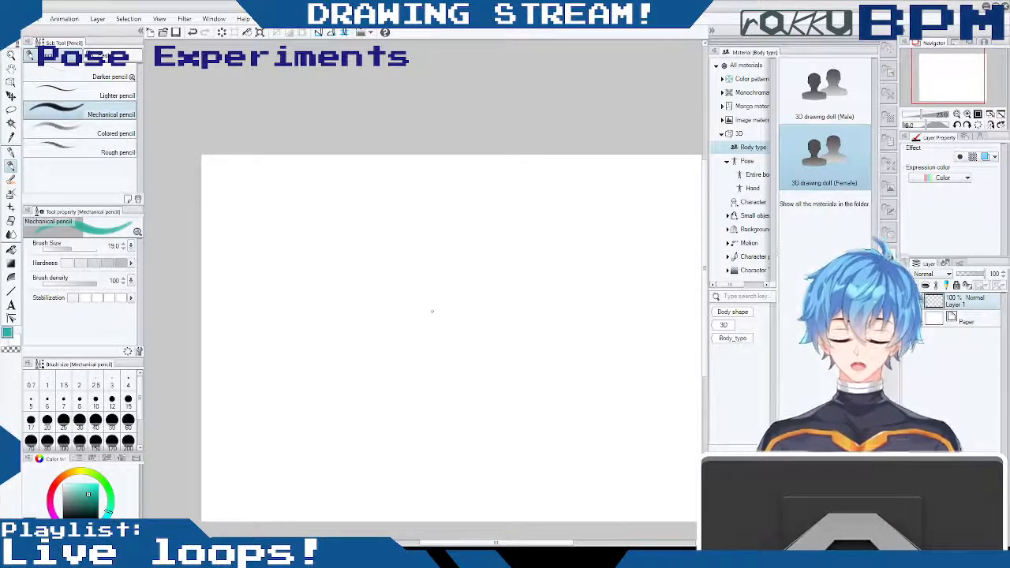
pyautogui.click(835, 93)
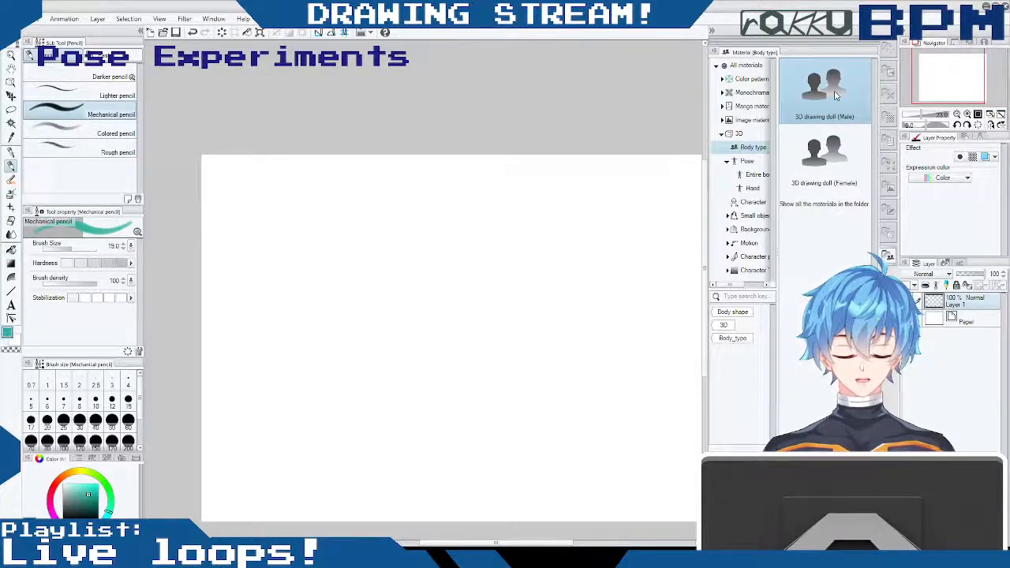
pyautogui.moveTo(641, 243)
pyautogui.mouseDown()
pyautogui.moveTo(687, 217)
pyautogui.moveTo(680, 231)
pyautogui.mouseUp()
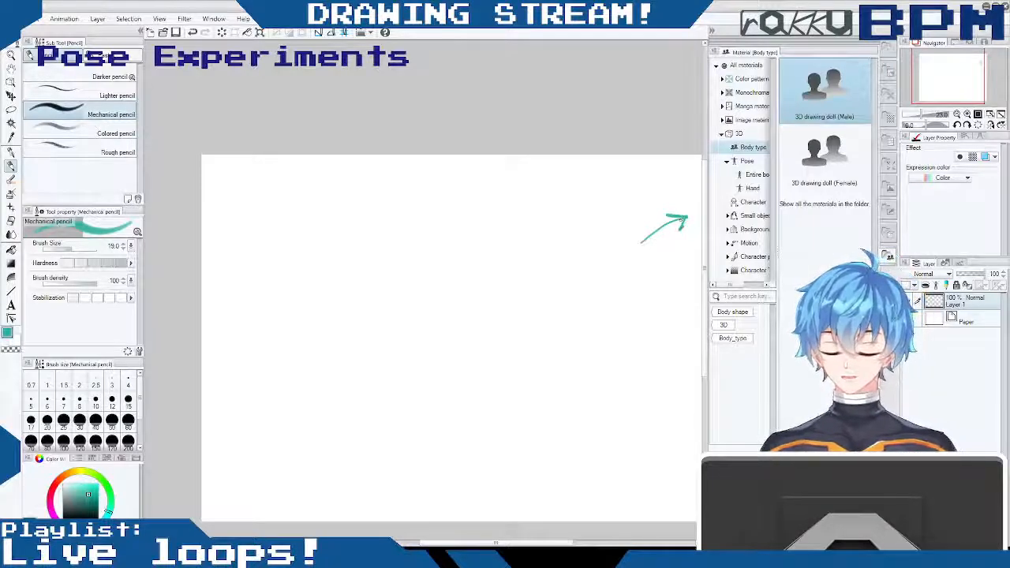
pyautogui.hotkey('ctrl', 'z')
pyautogui.hotkey('ctrl', 'z')
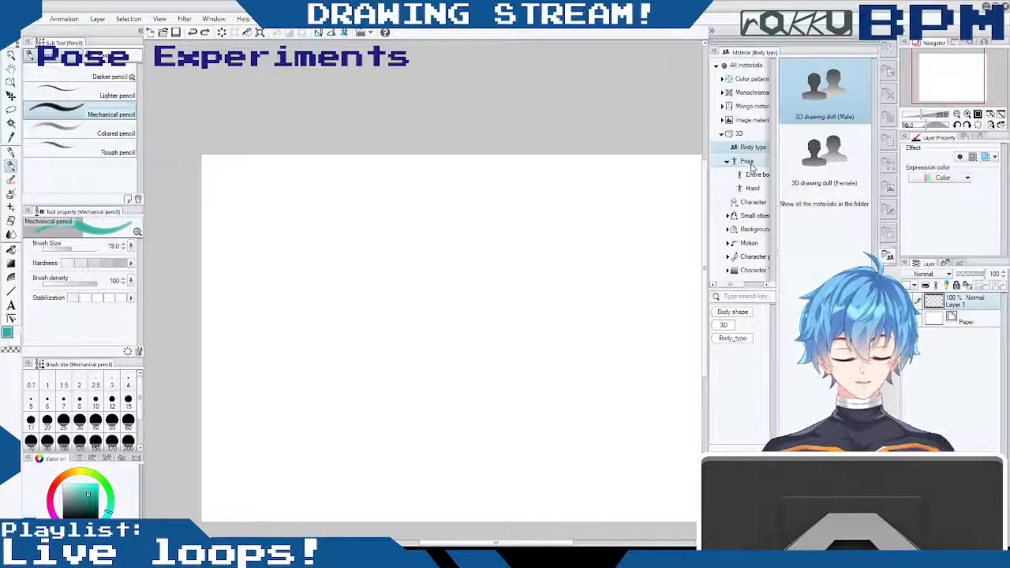
# - Look through the 3D character materials and the entire-body pose materials
pyautogui.click(752, 202)
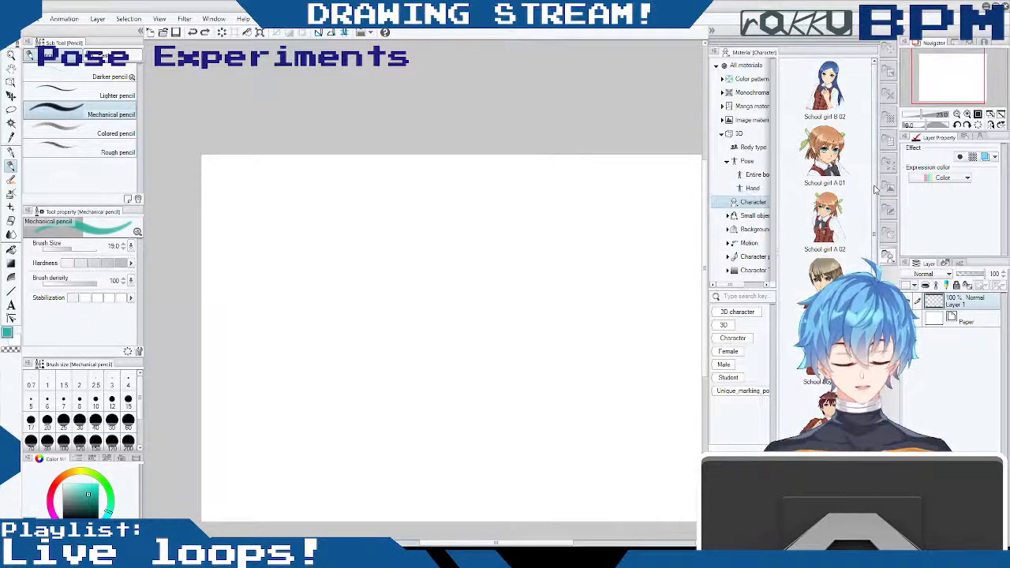
pyautogui.scroll(-1, 875, 192)
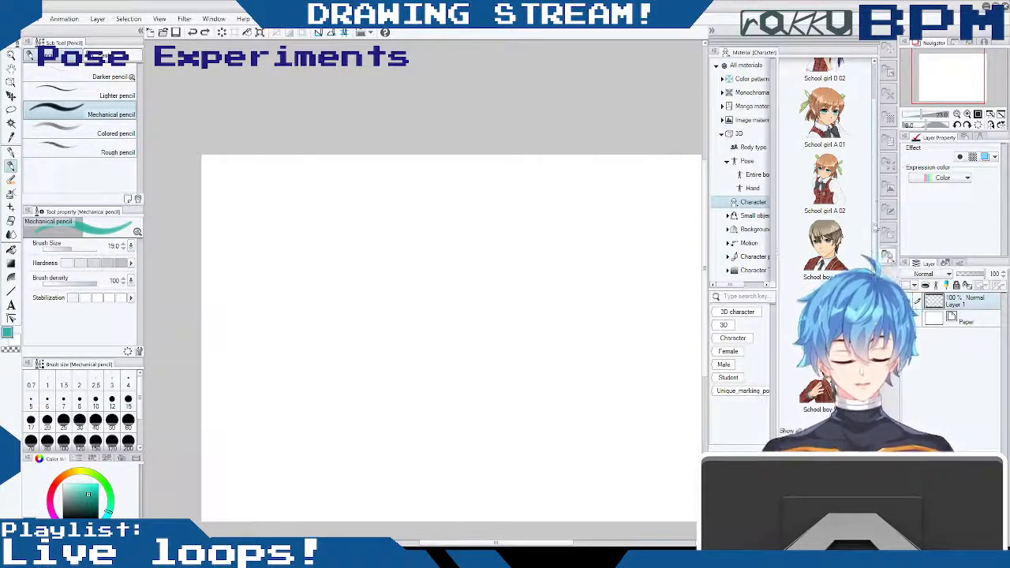
pyautogui.scroll(1, 875, 229)
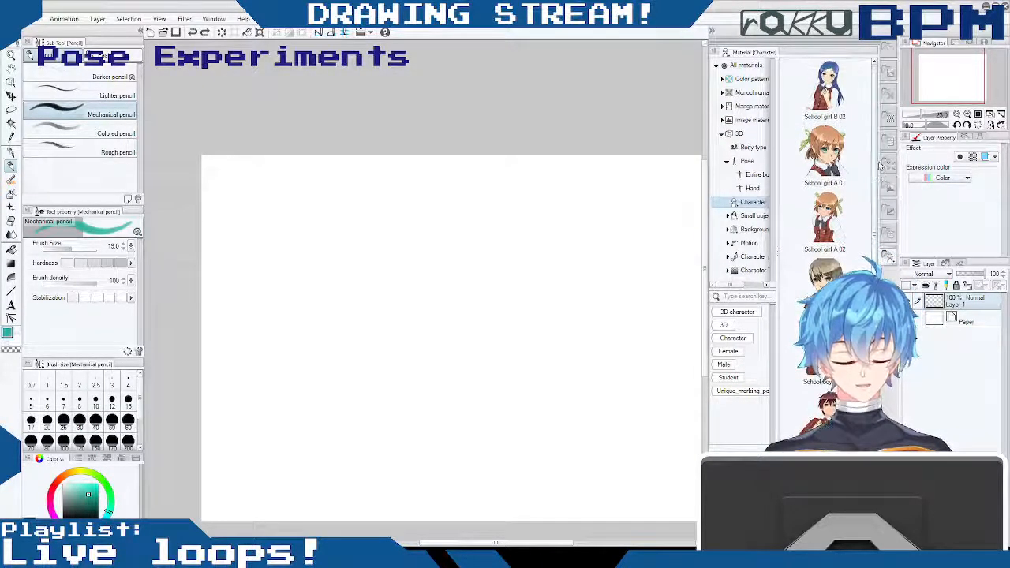
pyautogui.click(754, 174)
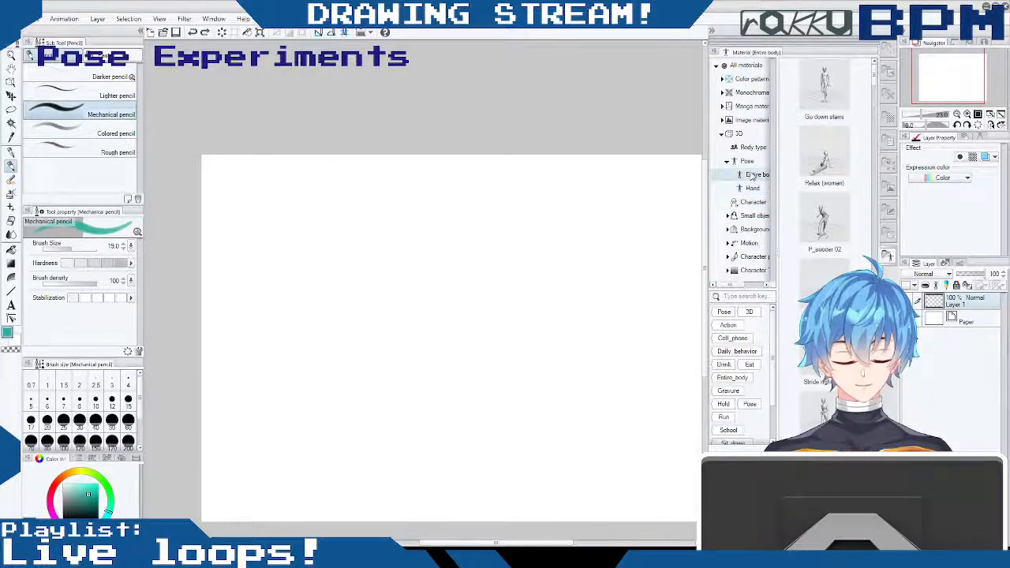
pyautogui.click(747, 162)
pyautogui.click(754, 173)
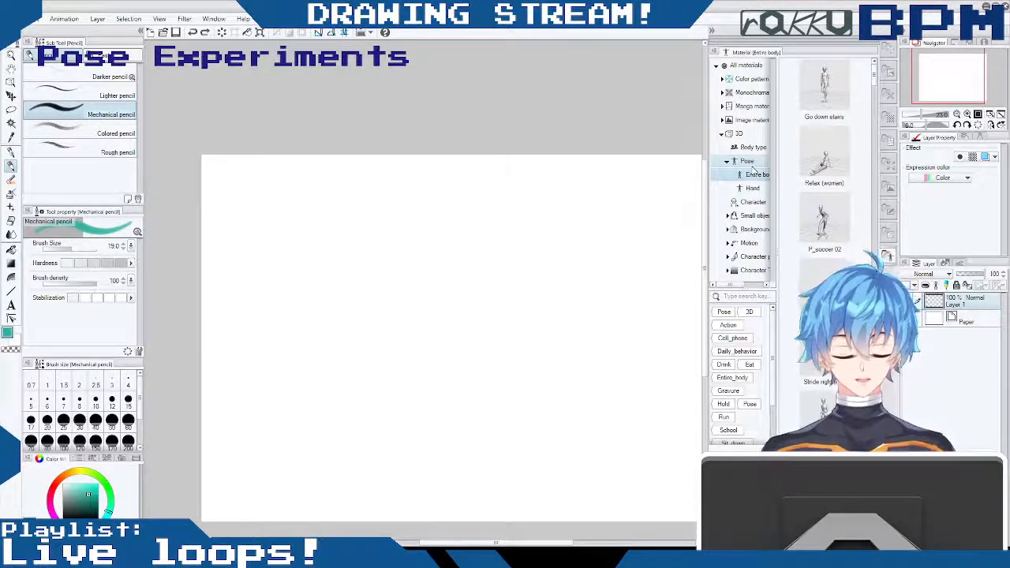
pyautogui.click(875, 150)
pyautogui.moveTo(875, 98)
pyautogui.mouseDown()
pyautogui.moveTo(874, 77)
pyautogui.moveTo(873, 99)
pyautogui.mouseUp()
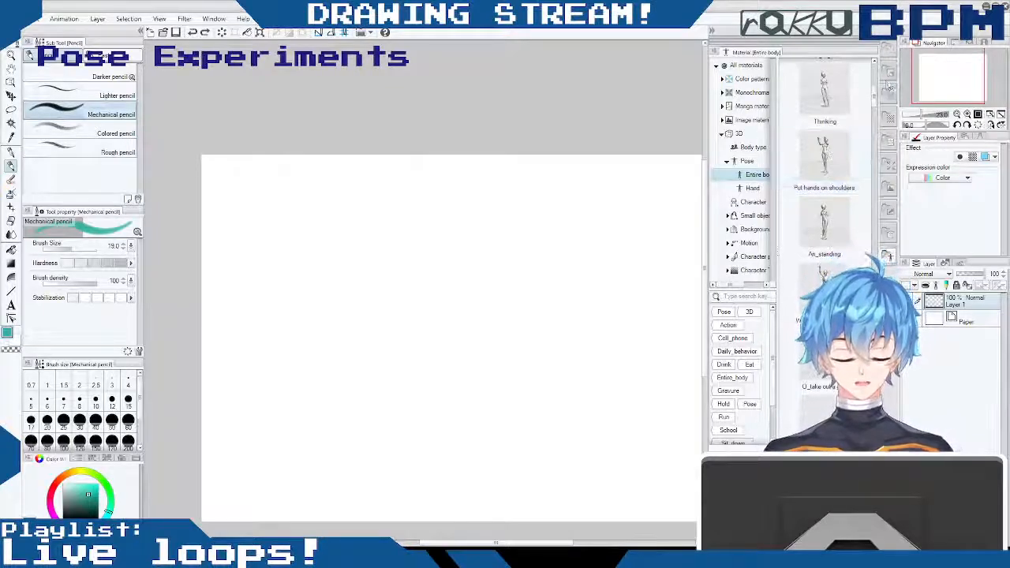
pyautogui.scroll(3, 876, 95)
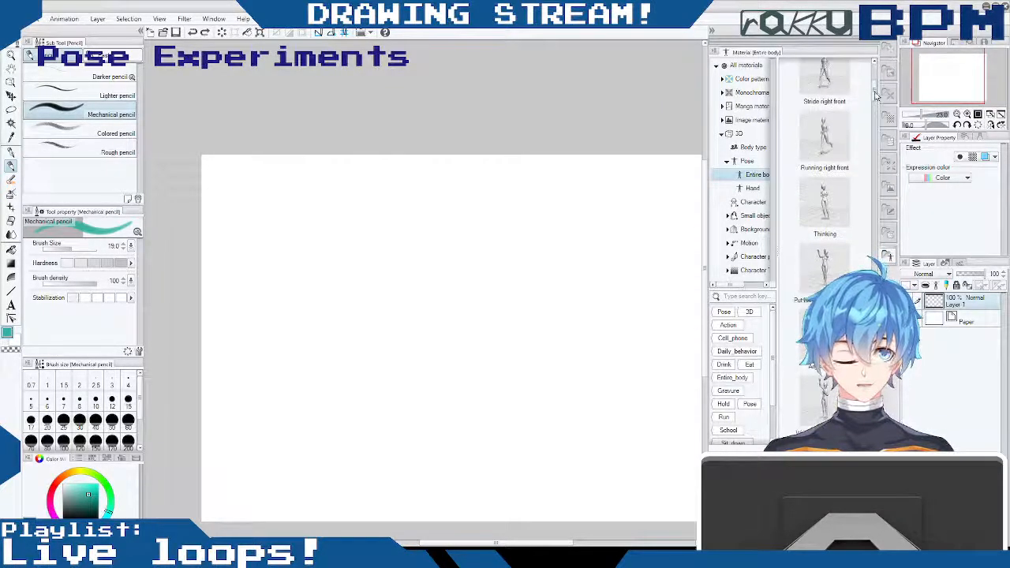
pyautogui.scroll(3, 875, 94)
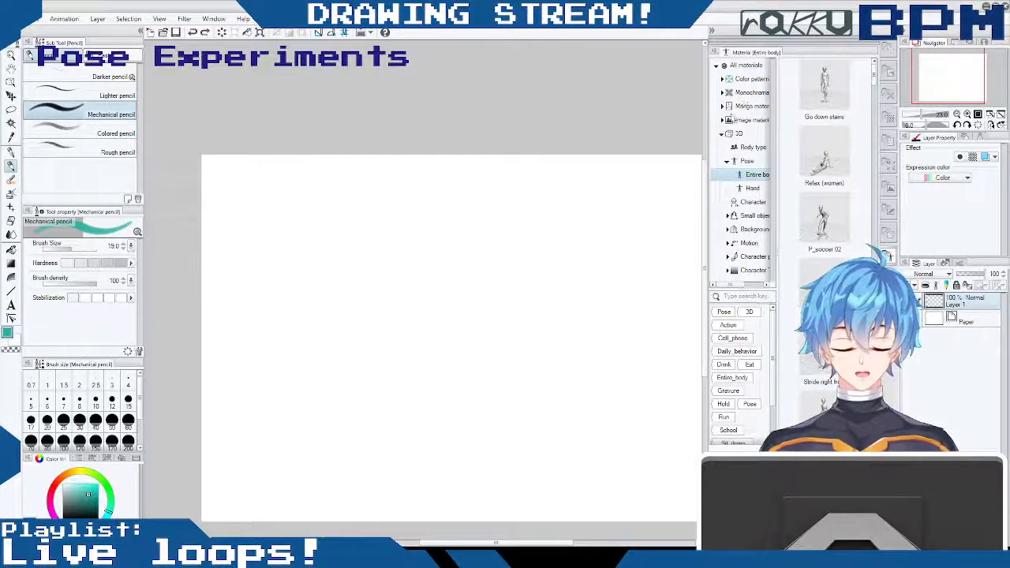
# - Place the 3D drawing doll (Male) body type onto the canvas
pyautogui.click(753, 147)
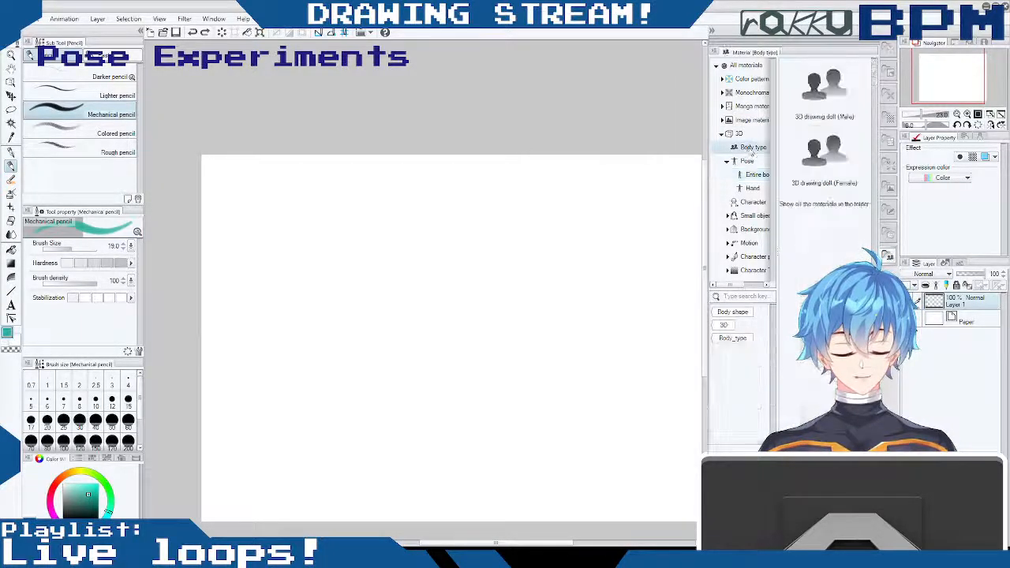
pyautogui.click(824, 85)
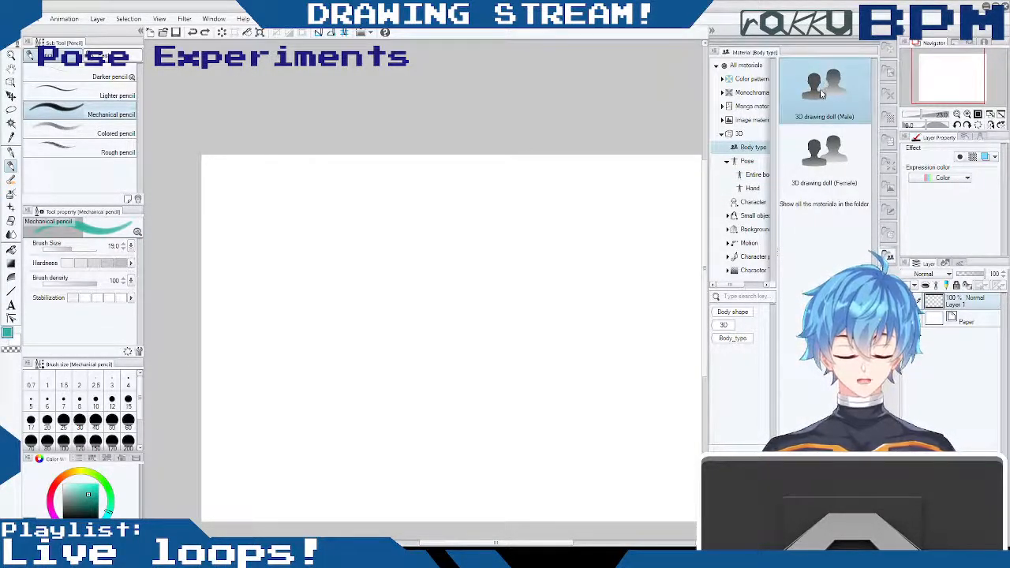
pyautogui.moveTo(823, 92); pyautogui.dragTo(435, 355)
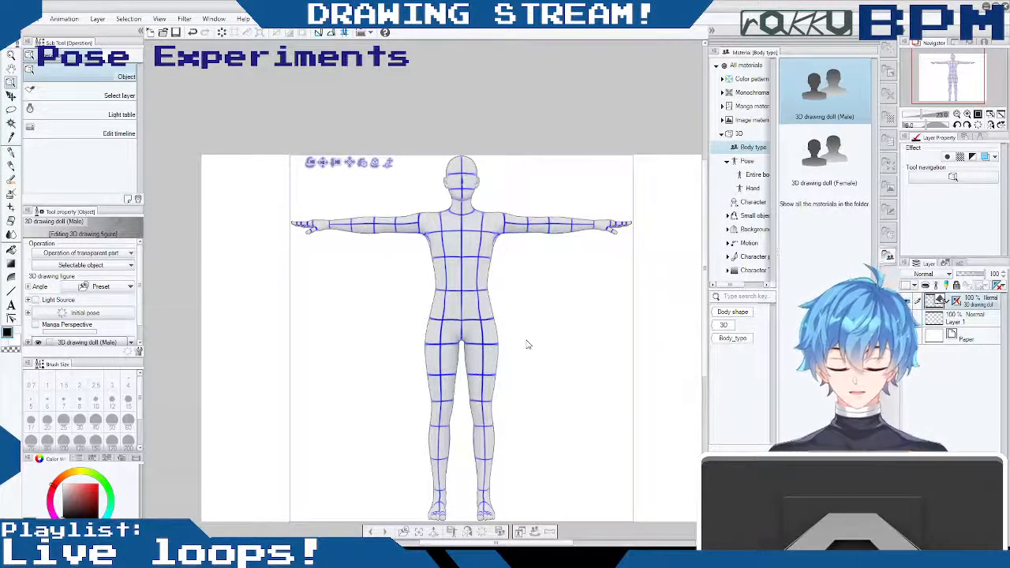
# - Pan, rotate and zoom the 3D camera to frame the male doll slightly smaller at a three-quarter angle
pyautogui.moveTo(705, 277); pyautogui.dragTo(698, 252)
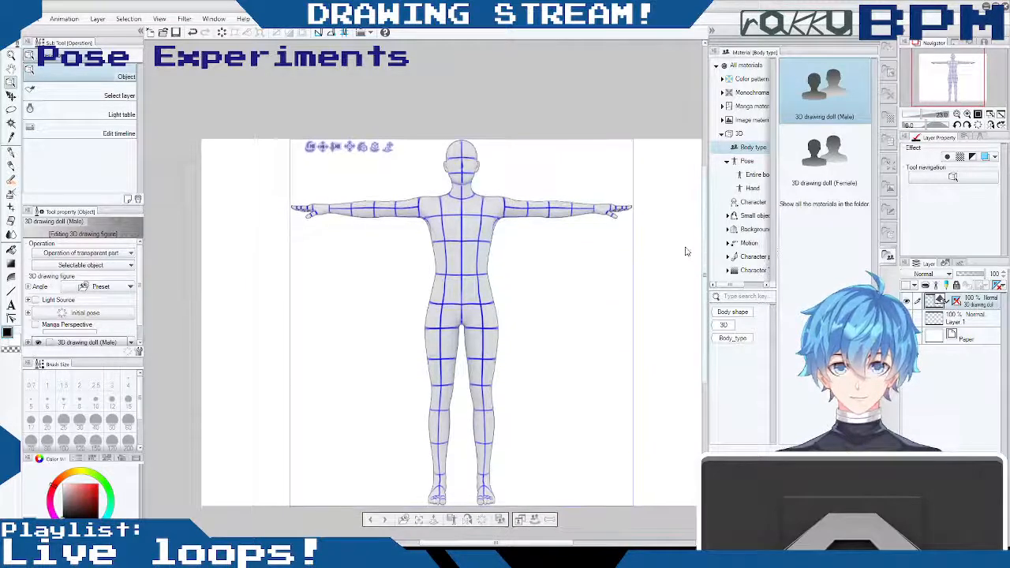
pyautogui.click(322, 148)
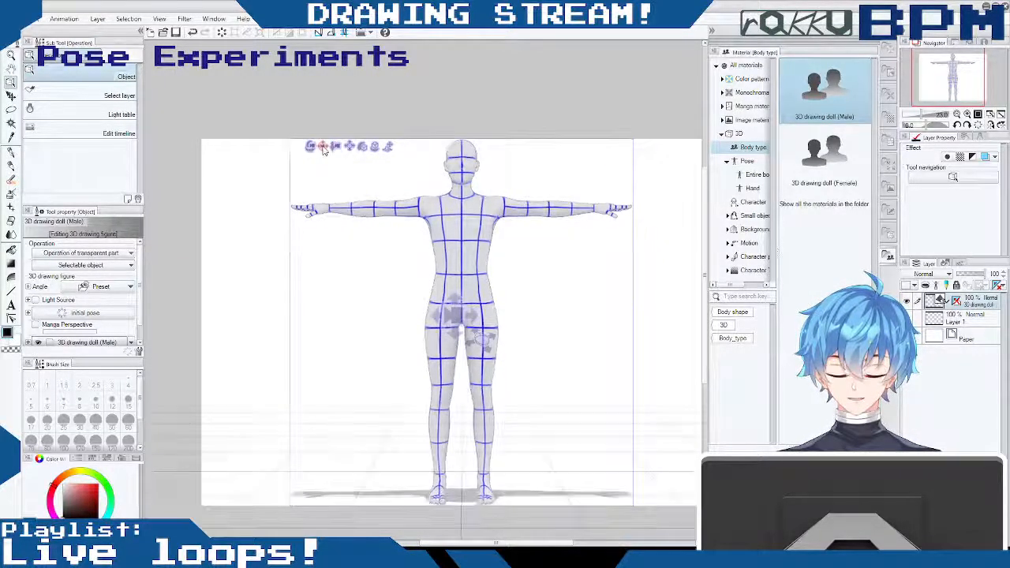
pyautogui.moveTo(589, 332); pyautogui.dragTo(571, 377)
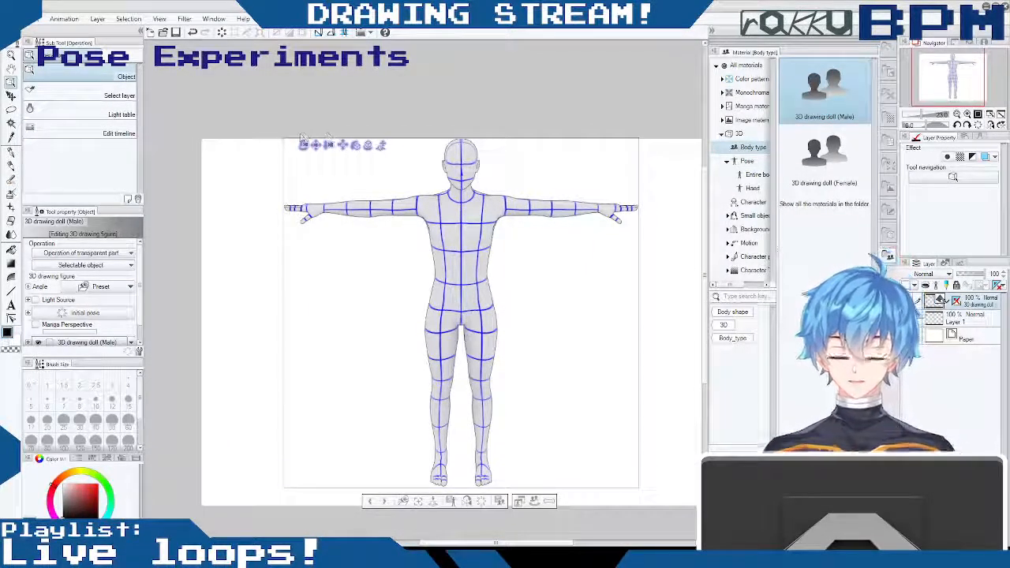
pyautogui.click(305, 148)
pyautogui.moveTo(526, 325); pyautogui.dragTo(587, 327)
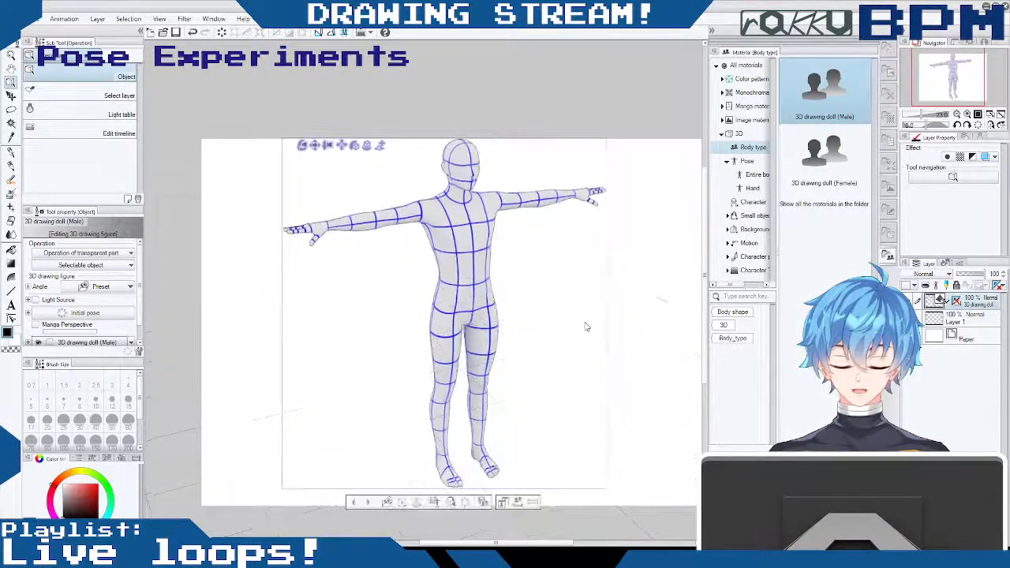
pyautogui.click(328, 146)
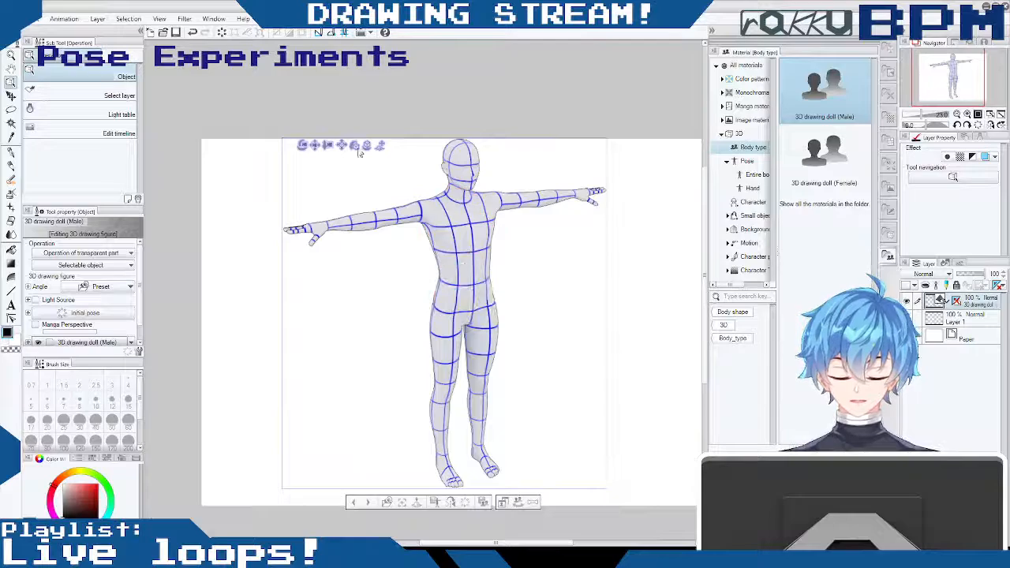
pyautogui.moveTo(331, 147)
pyautogui.mouseDown()
pyautogui.moveTo(332, 158)
pyautogui.moveTo(331, 118)
pyautogui.moveTo(333, 154)
pyautogui.moveTo(335, 131)
pyautogui.mouseUp()
# - Try tilting the doll's torso, and undo the change
pyautogui.moveTo(476, 270); pyautogui.dragTo(486, 268)
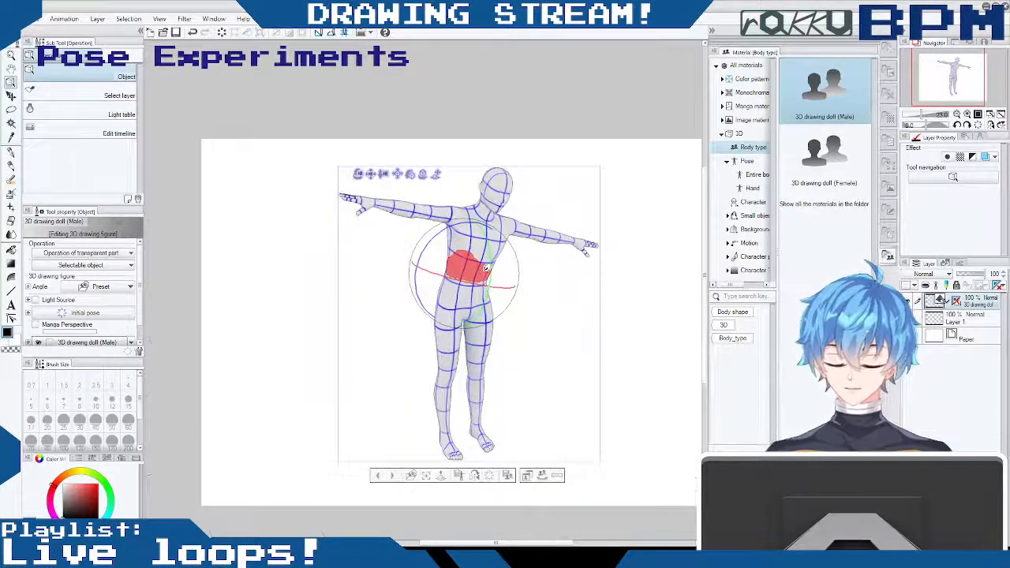
pyautogui.hotkey('ctrl', 'z')
# - Shift the doll toward the left half of the canvas and orbit the camera to a front view of it
pyautogui.moveTo(564, 285)
pyautogui.mouseDown()
pyautogui.moveTo(546, 290)
pyautogui.moveTo(564, 290)
pyautogui.mouseUp()
pyautogui.moveTo(332, 169); pyautogui.dragTo(253, 178)
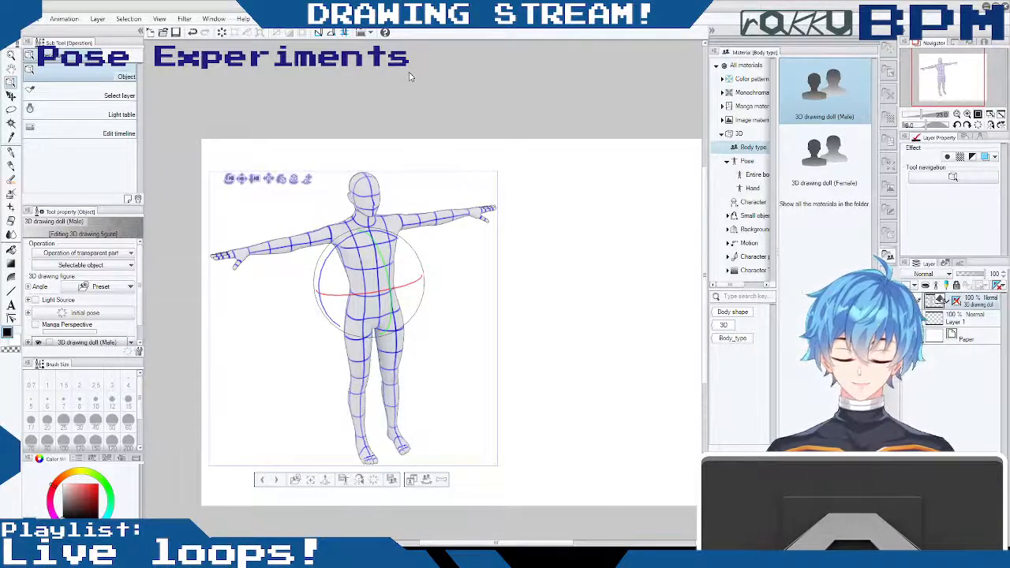
pyautogui.moveTo(419, 263); pyautogui.dragTo(368, 193)
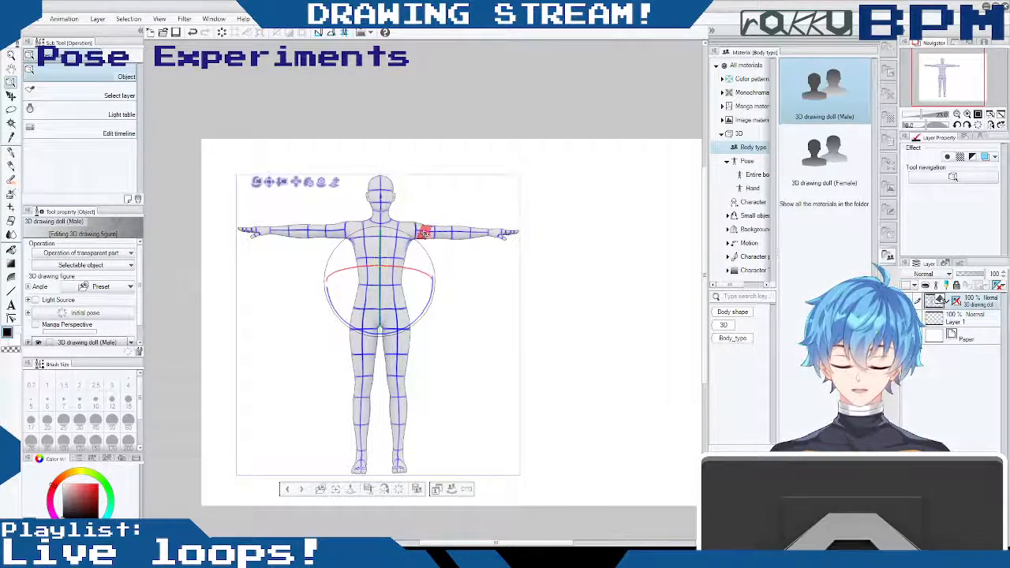
pyautogui.moveTo(419, 209)
pyautogui.mouseDown()
pyautogui.moveTo(416, 234)
pyautogui.moveTo(418, 198)
pyautogui.mouseUp()
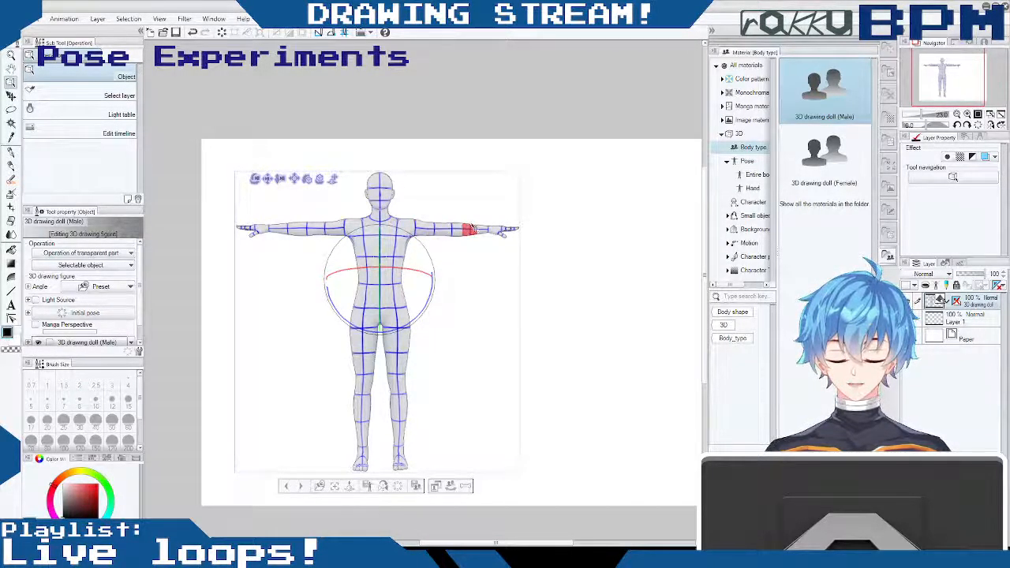
# - Lower the doll's left arm from the T-pose and bend its elbow to bring the hand near the waist
pyautogui.moveTo(427, 229); pyautogui.dragTo(430, 278)
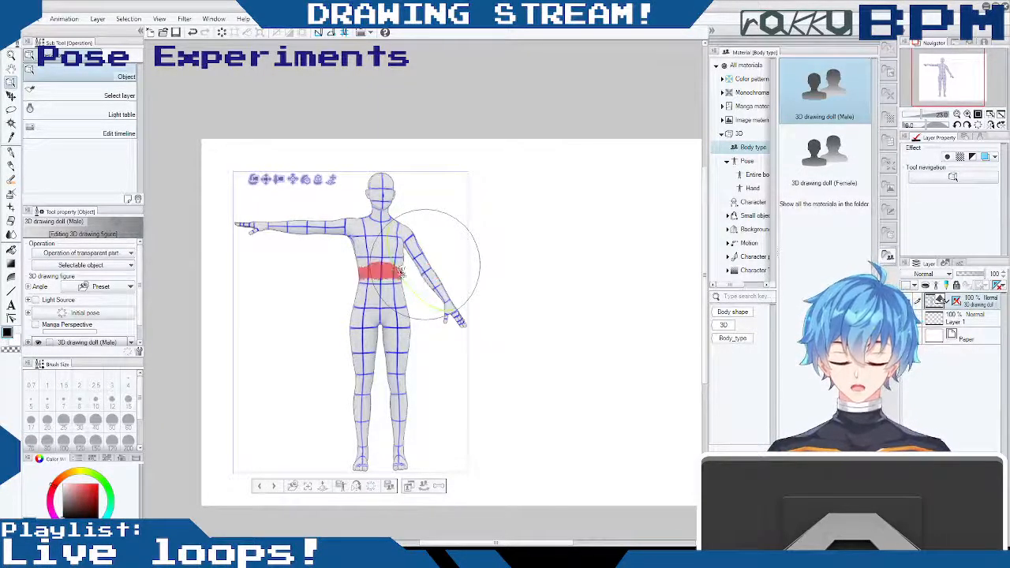
pyautogui.moveTo(404, 275); pyautogui.dragTo(425, 272)
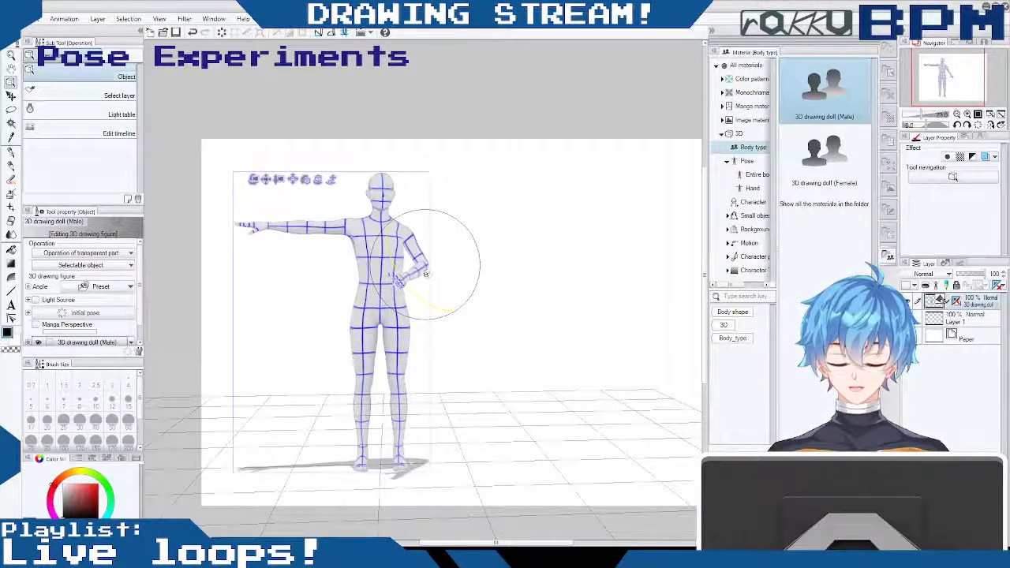
# - Orbit around the doll's left side, try adjusting the bent left arm, and undo the change
pyautogui.moveTo(483, 228); pyautogui.dragTo(588, 224)
pyautogui.moveTo(459, 260); pyautogui.dragTo(489, 278)
pyautogui.click(409, 276)
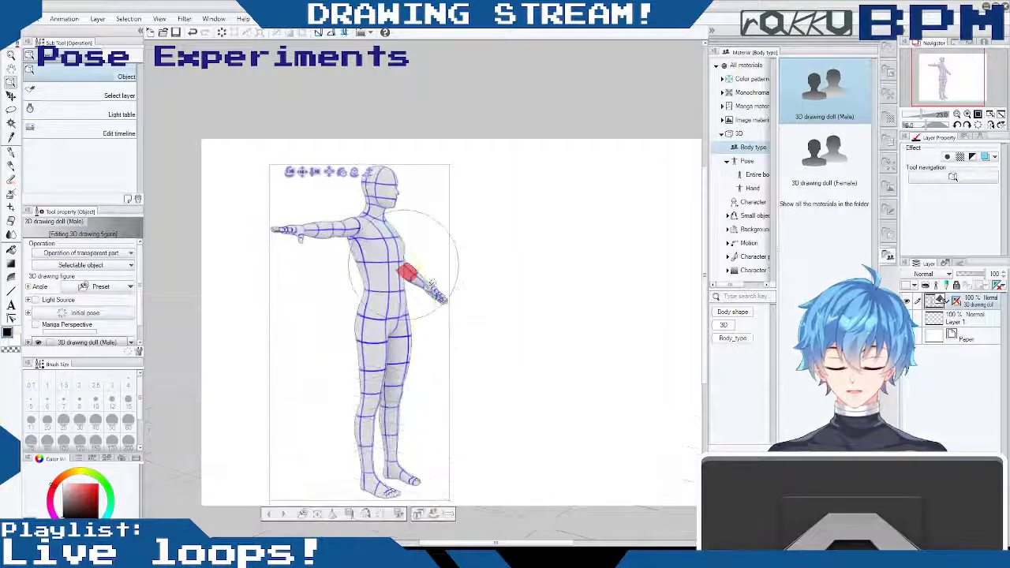
pyautogui.click(432, 291)
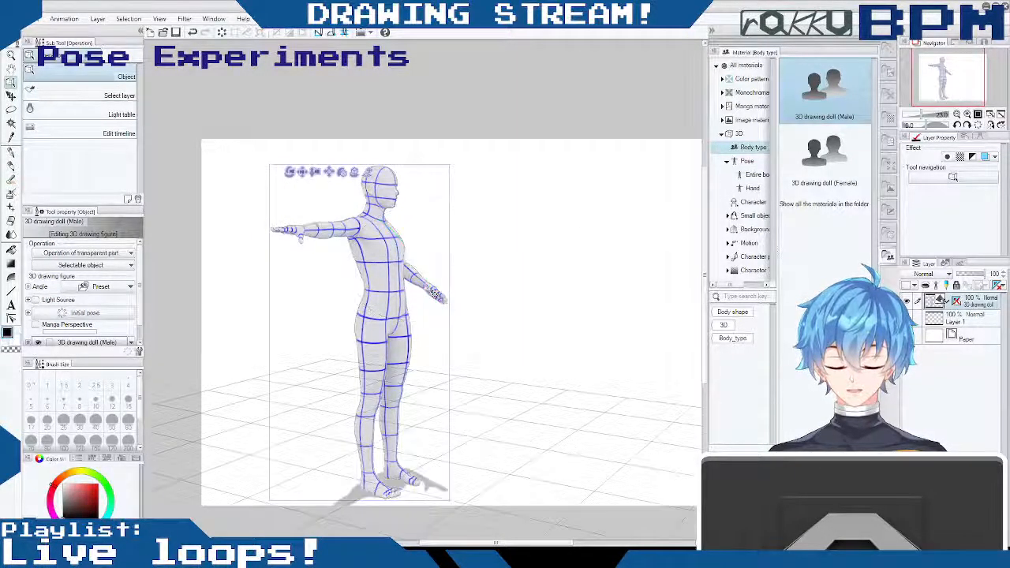
pyautogui.moveTo(435, 239); pyautogui.dragTo(473, 293)
pyautogui.moveTo(397, 297); pyautogui.dragTo(387, 270)
pyautogui.hotkey('ctrl', 'z')
# - Rotate the doll's bent left forearm slightly at the elbow to bring the hand closer to the waist
pyautogui.click(412, 270)
pyautogui.click(411, 268)
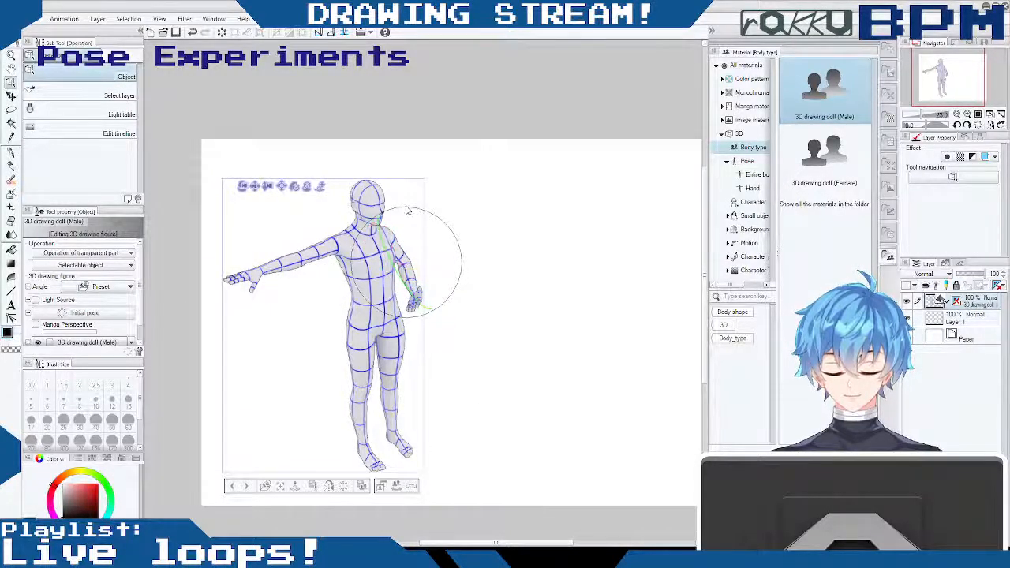
pyautogui.moveTo(388, 248); pyautogui.dragTo(388, 241)
pyautogui.click(407, 272)
pyautogui.click(408, 272)
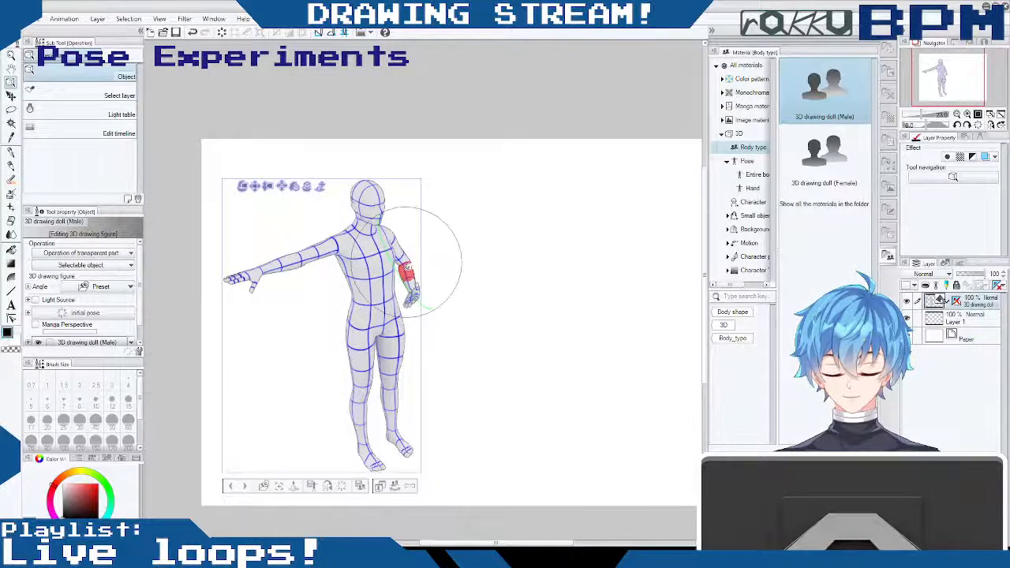
pyautogui.moveTo(408, 272); pyautogui.dragTo(414, 274)
pyautogui.moveTo(409, 271); pyautogui.dragTo(411, 274)
pyautogui.moveTo(464, 245); pyautogui.dragTo(384, 207)
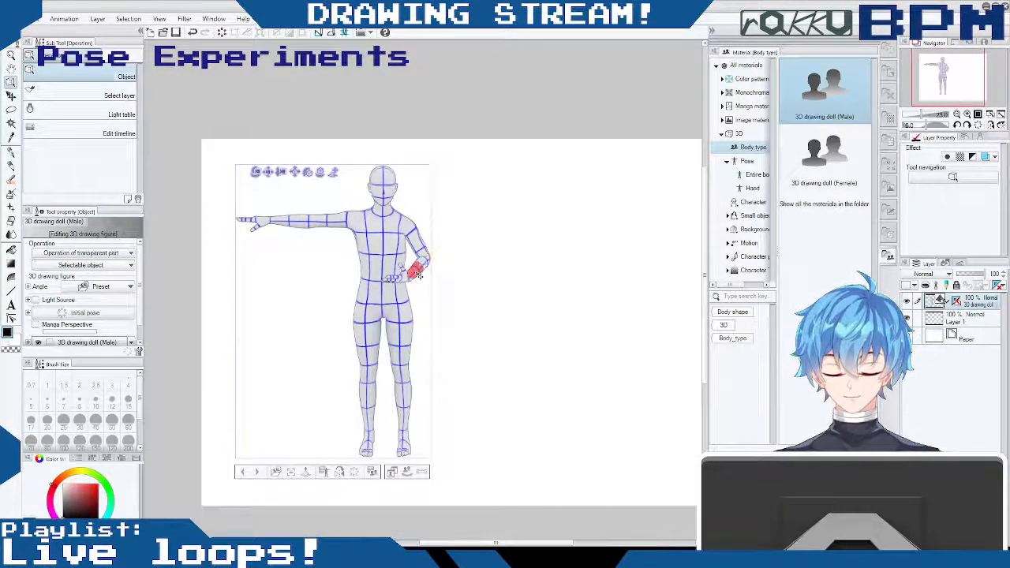
pyautogui.moveTo(424, 267); pyautogui.dragTo(427, 264)
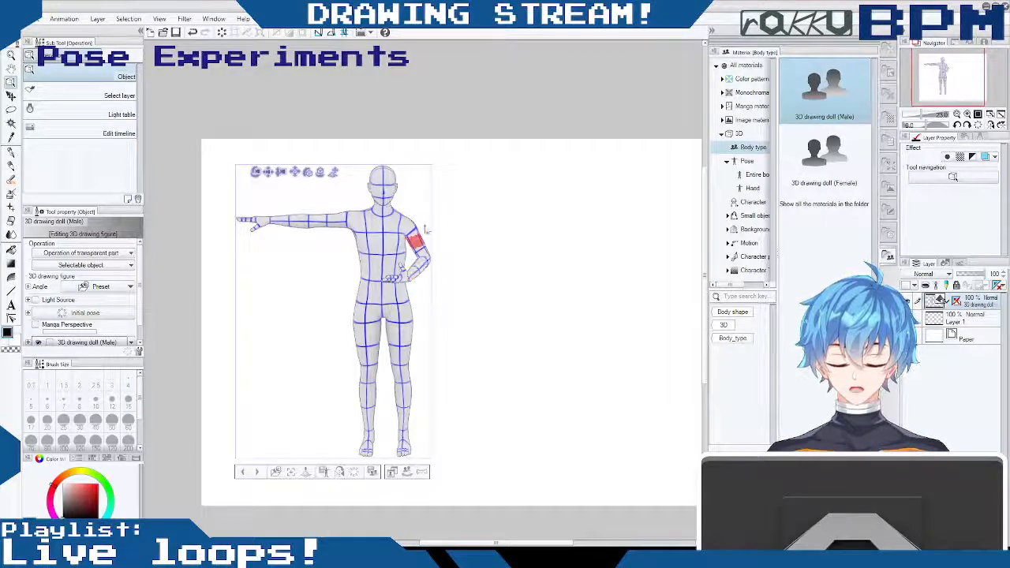
# - Rotate the doll's left hand at the wrist to rest it against the hip
pyautogui.moveTo(441, 320); pyautogui.dragTo(477, 340)
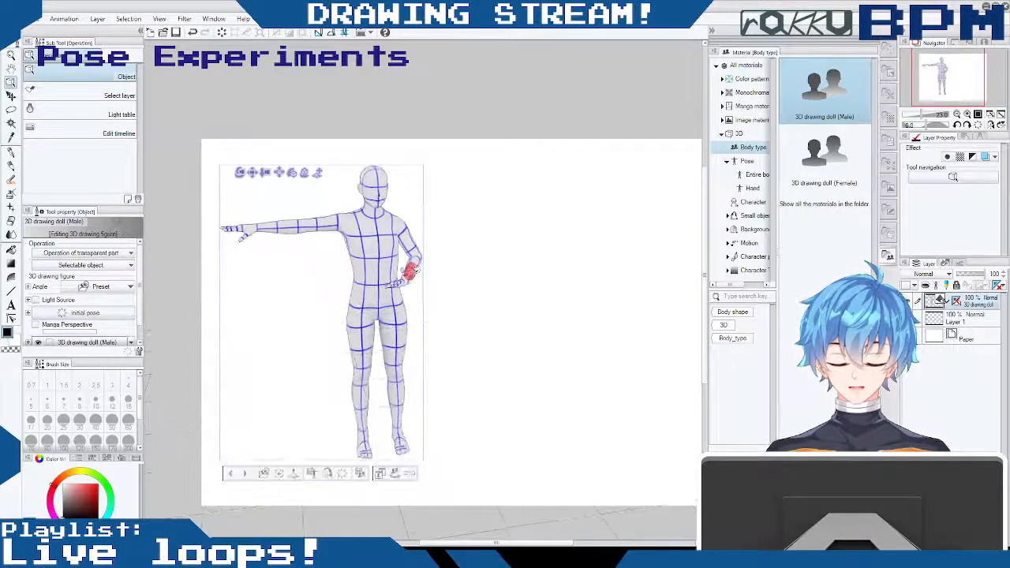
pyautogui.click(410, 271)
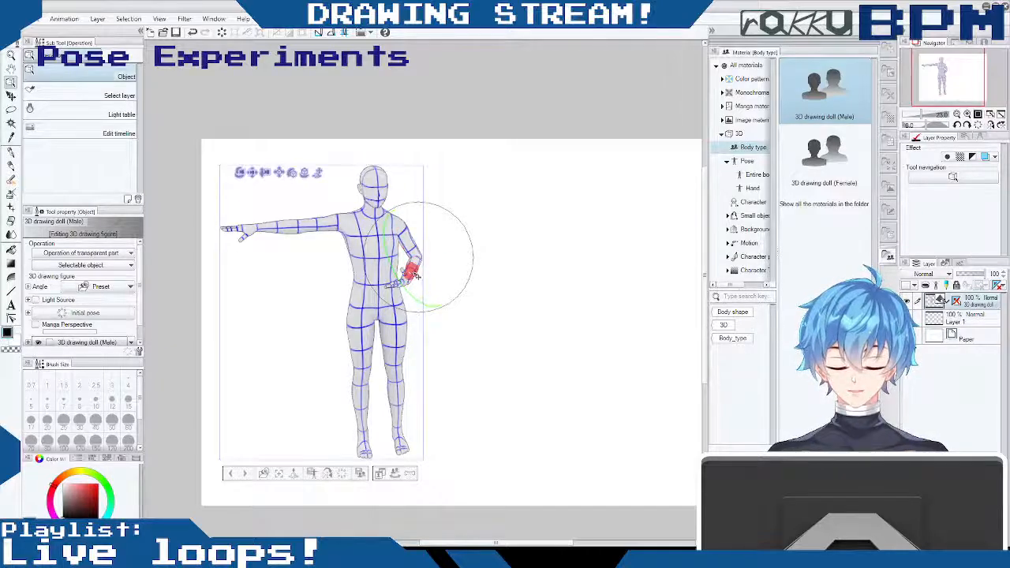
pyautogui.click(412, 265)
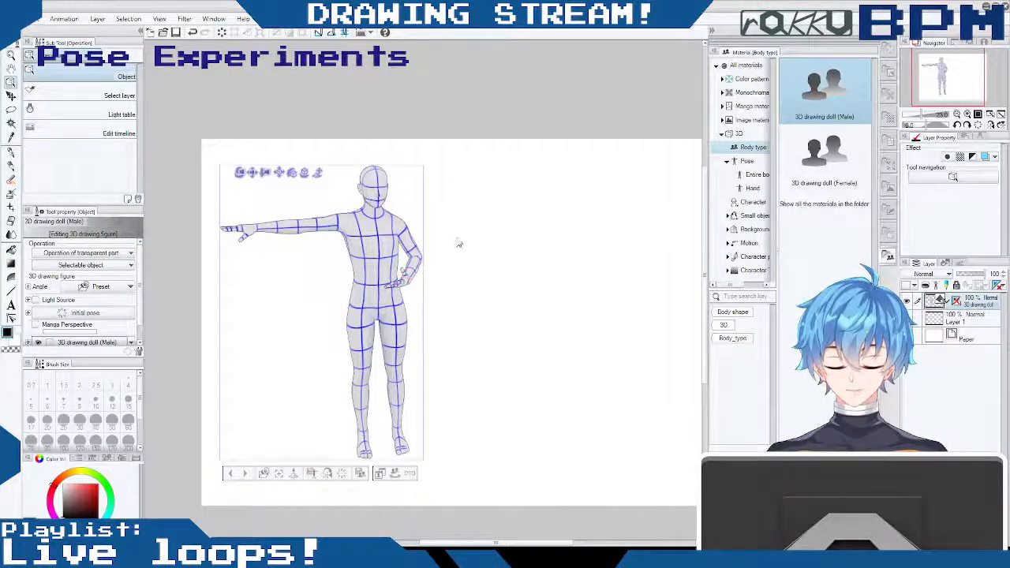
pyautogui.moveTo(466, 192); pyautogui.dragTo(407, 209)
pyautogui.click(410, 278)
pyautogui.moveTo(418, 243); pyautogui.dragTo(410, 235)
pyautogui.moveTo(471, 264); pyautogui.dragTo(509, 237)
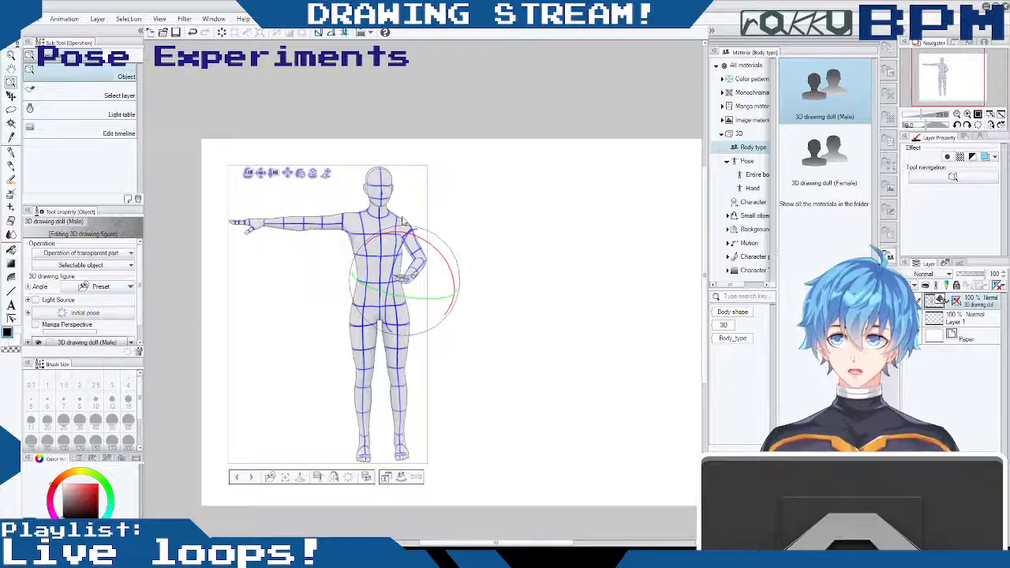
# - Orbit around the doll with the left forearm selected to examine the hand-on-hip pose from several angles
pyautogui.moveTo(494, 239); pyautogui.dragTo(446, 270)
pyautogui.click(446, 270)
pyautogui.click(425, 248)
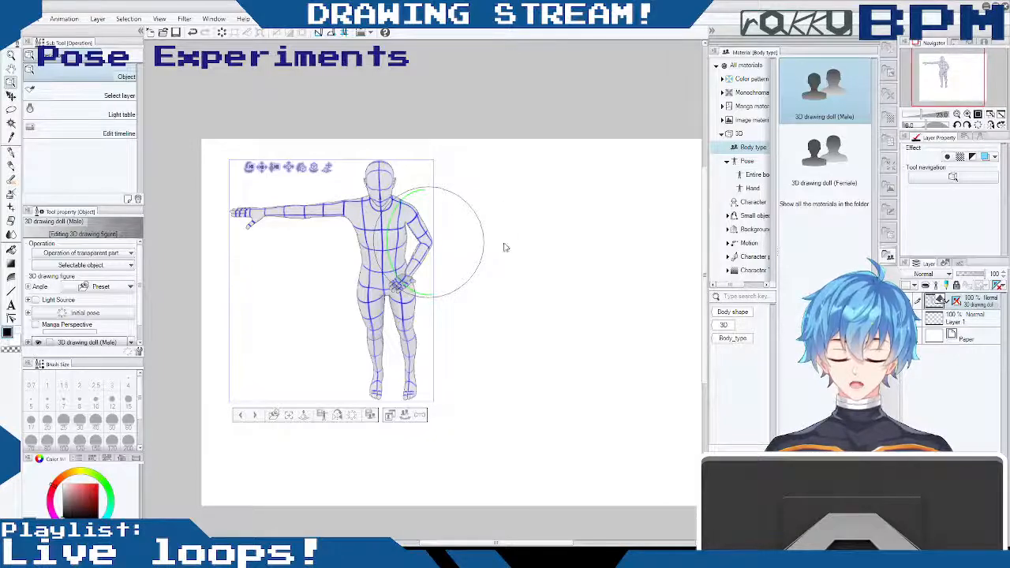
pyautogui.moveTo(498, 255); pyautogui.dragTo(510, 210)
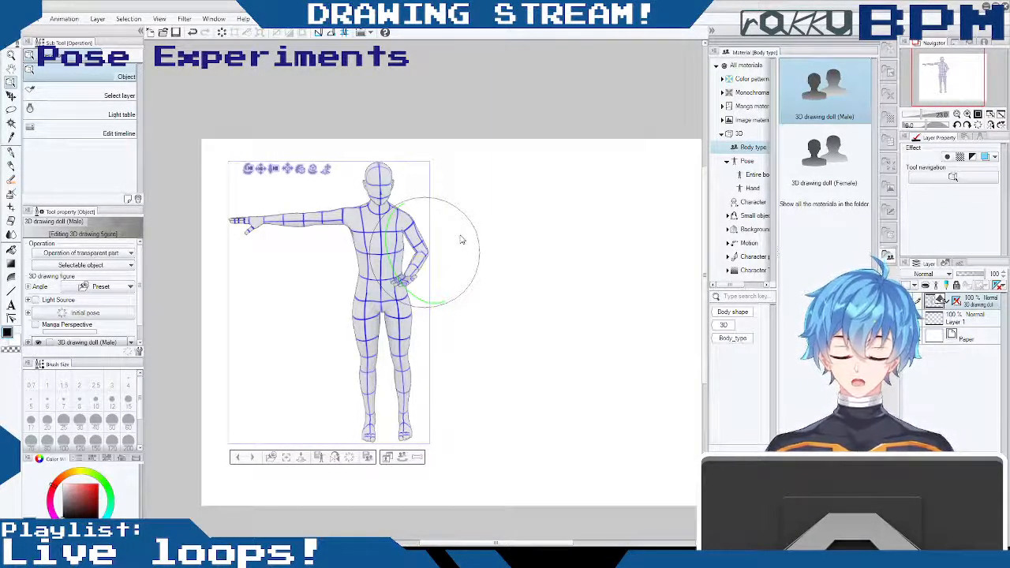
pyautogui.moveTo(424, 255); pyautogui.dragTo(478, 289)
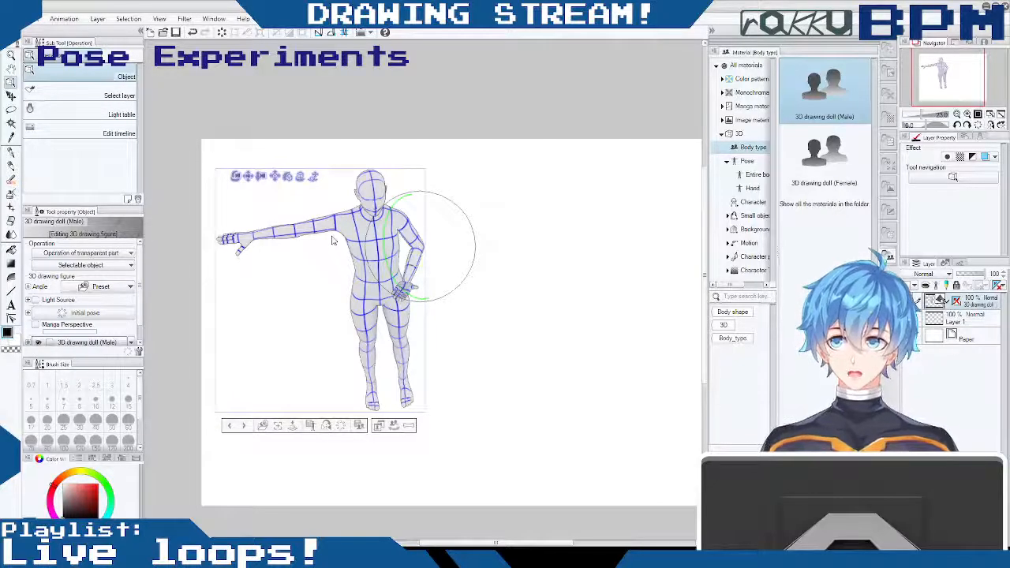
pyautogui.moveTo(481, 223); pyautogui.dragTo(476, 198)
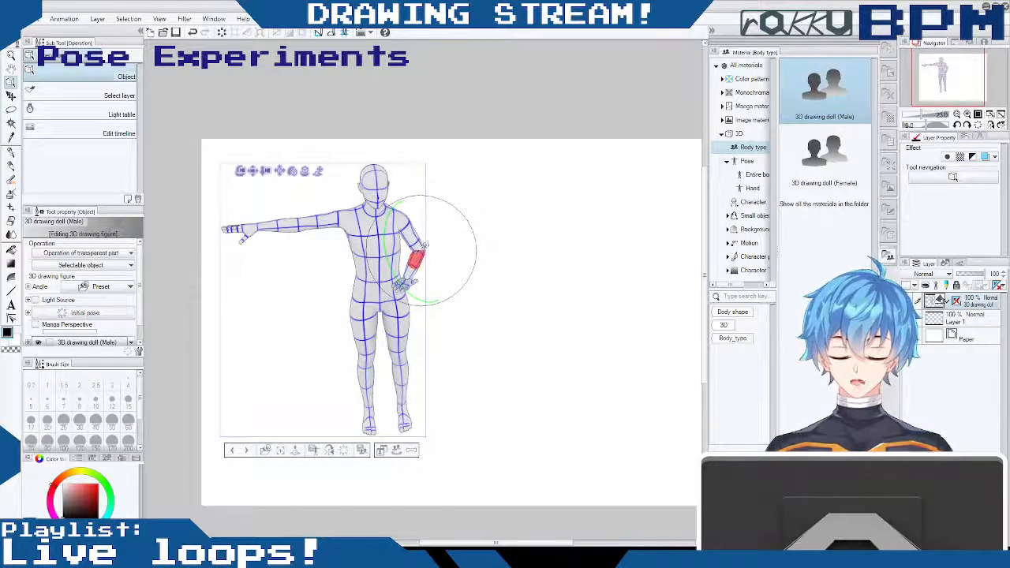
pyautogui.moveTo(489, 225); pyautogui.dragTo(536, 231)
pyautogui.click(411, 262)
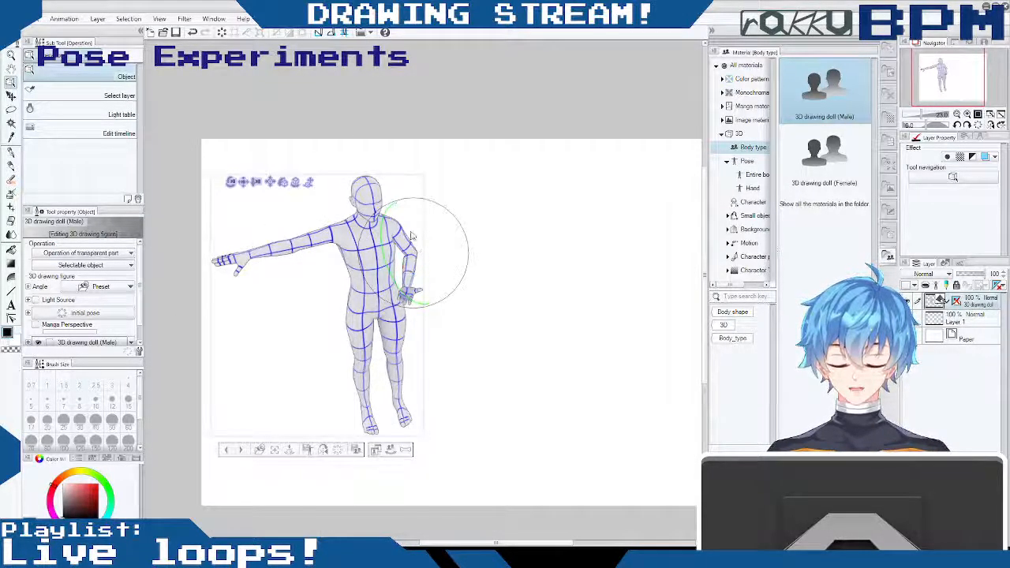
# - Straighten the left elbow to hang the forearm beside the thigh, and turn the hand inward at the wrist
pyautogui.moveTo(416, 241); pyautogui.dragTo(443, 278)
pyautogui.click(418, 262)
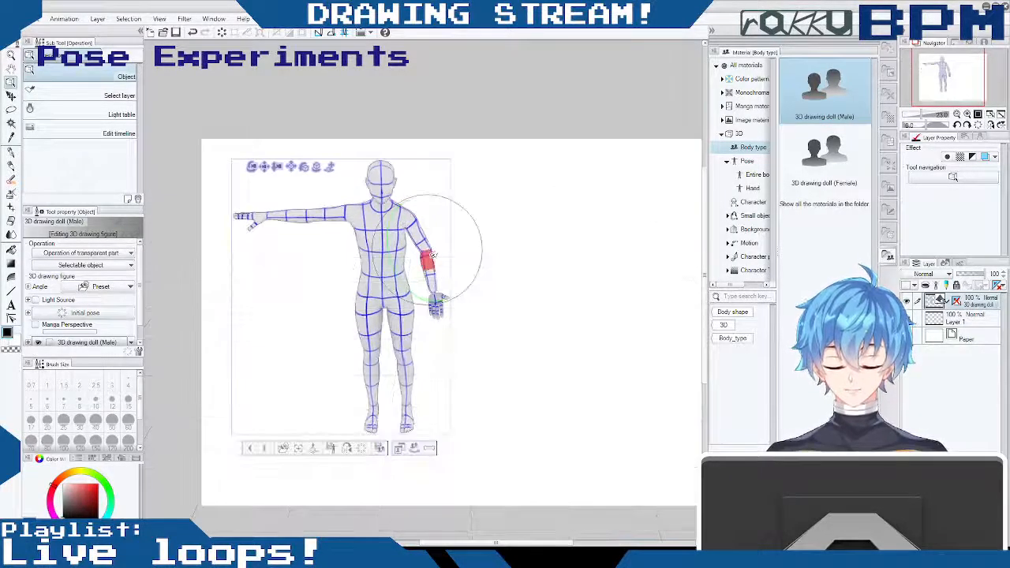
pyautogui.click(435, 270)
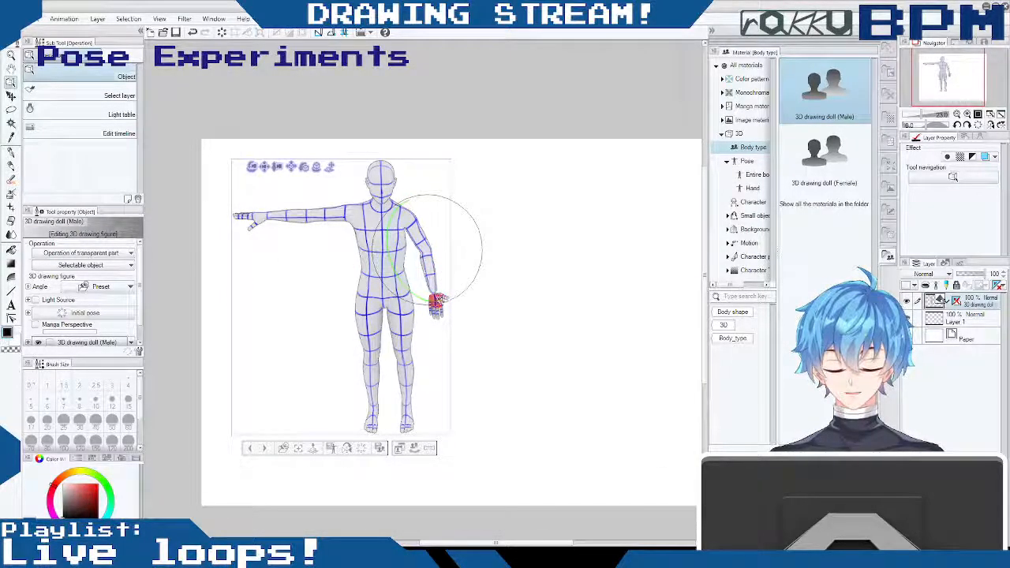
pyautogui.moveTo(436, 300); pyautogui.dragTo(340, 265)
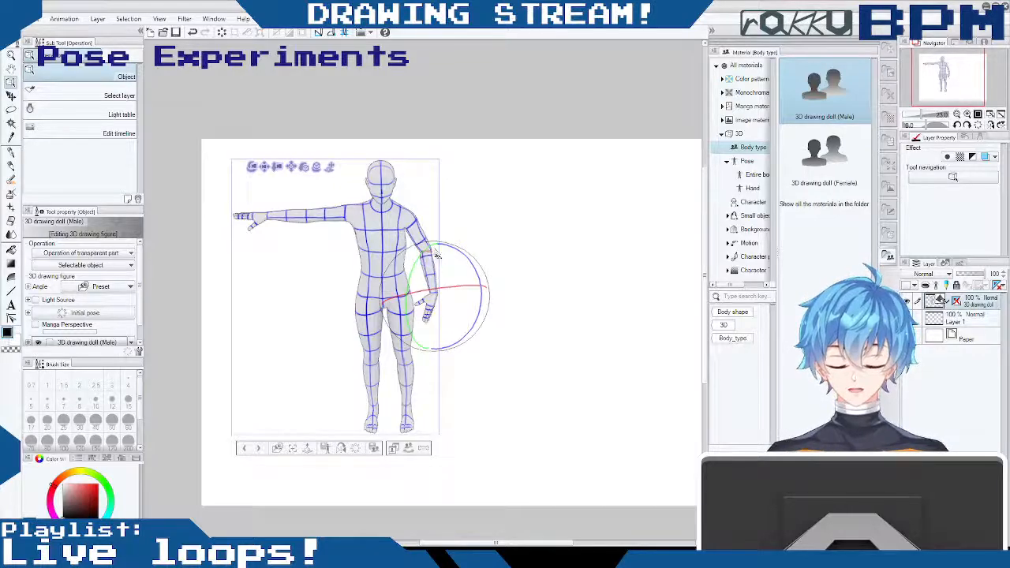
# - Swing the left upper arm outward from the body, and undo a trial rotation of the chest
pyautogui.click(435, 272)
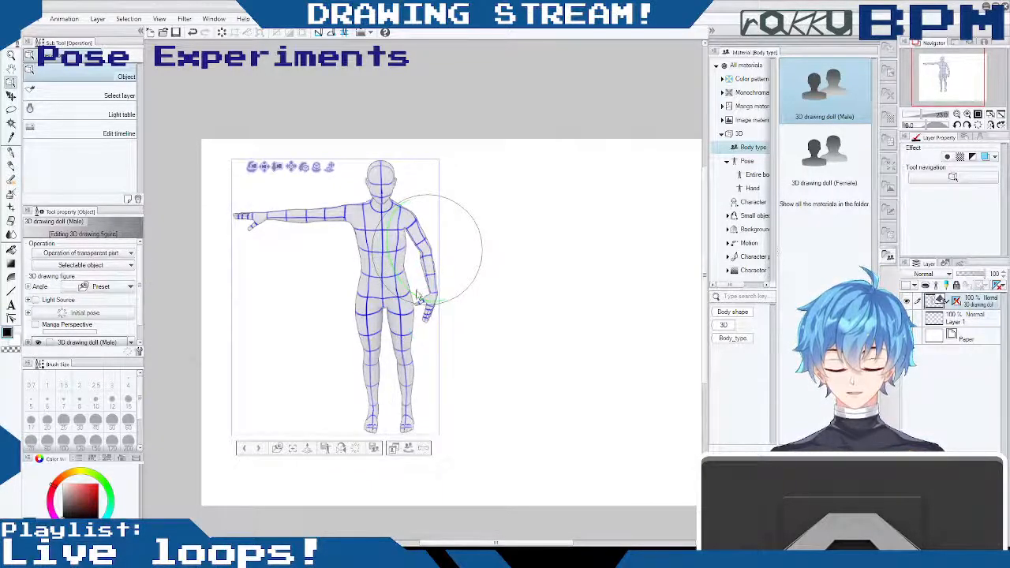
pyautogui.click(426, 242)
pyautogui.click(424, 241)
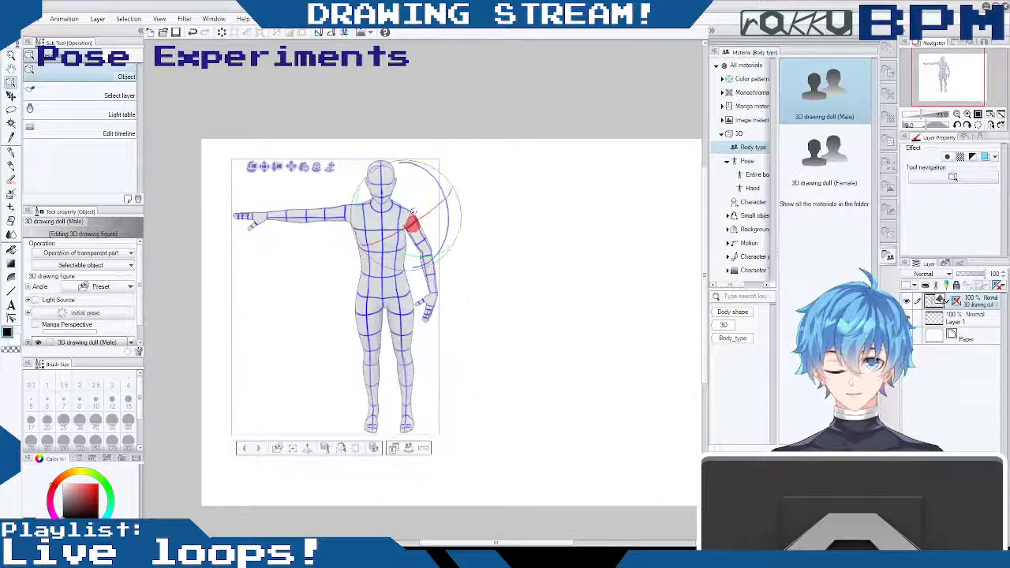
pyautogui.moveTo(412, 213); pyautogui.dragTo(496, 180)
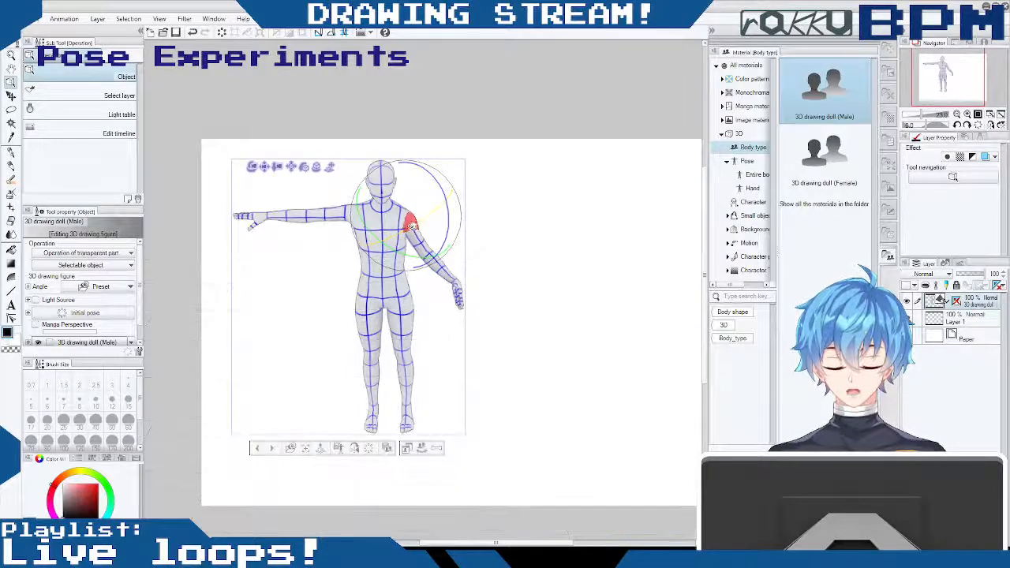
pyautogui.moveTo(394, 233); pyautogui.dragTo(380, 276)
pyautogui.hotkey('ctrl', 'z')
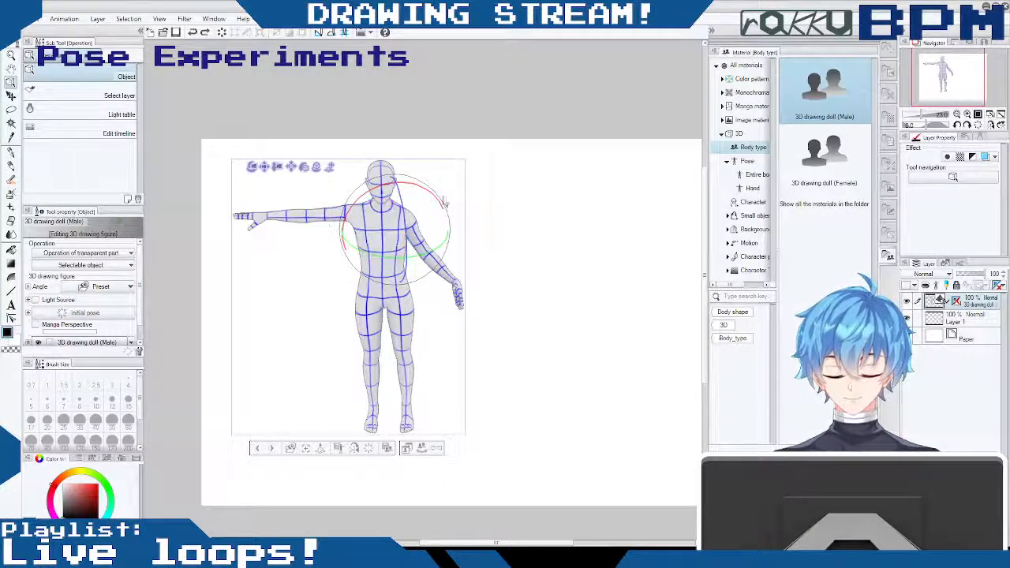
# - Orbit to a three-quarter view and bring the left hand in line with the forearm, palm open
pyautogui.moveTo(440, 322); pyautogui.dragTo(519, 266)
pyautogui.moveTo(452, 295); pyautogui.dragTo(490, 270)
pyautogui.hotkey('ctrl', 'z')
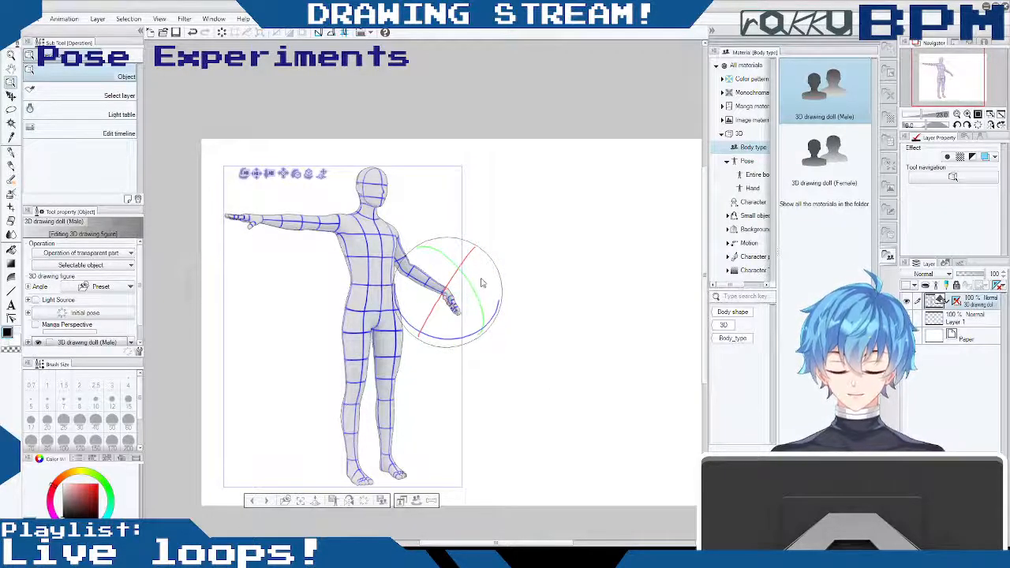
pyautogui.hotkey('ctrl', 'z')
pyautogui.click(597, 304)
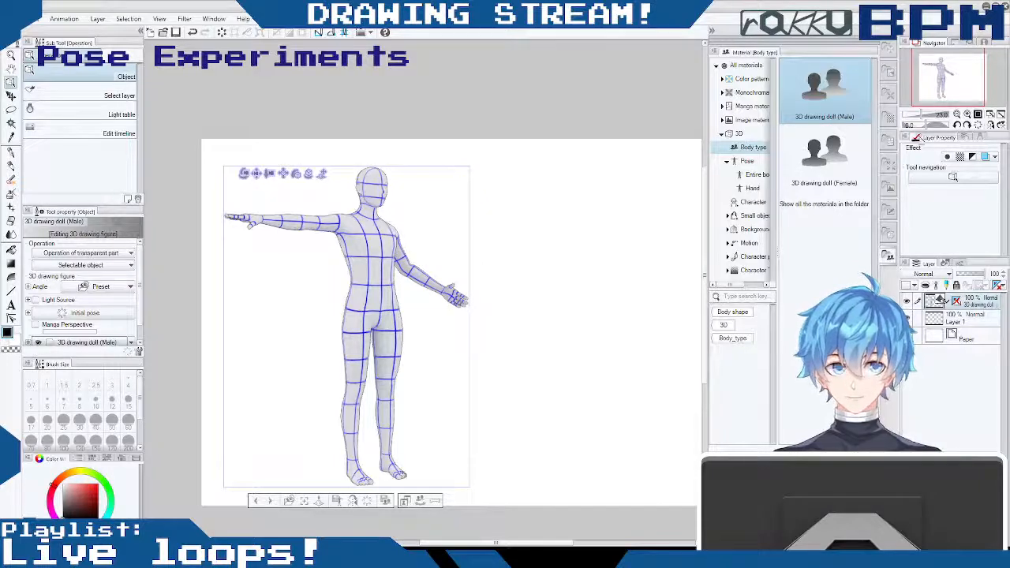
# - Zoom the canvas in on the left hand and raise its index finger away from the other fingers
pyautogui.moveTo(922, 116); pyautogui.dragTo(932, 122)
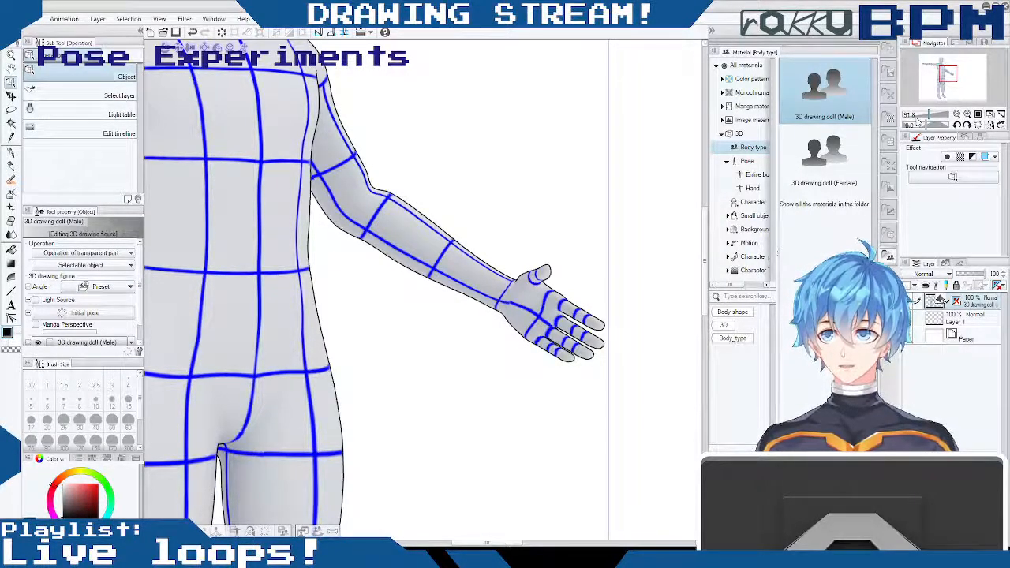
pyautogui.moveTo(569, 237); pyautogui.dragTo(598, 237)
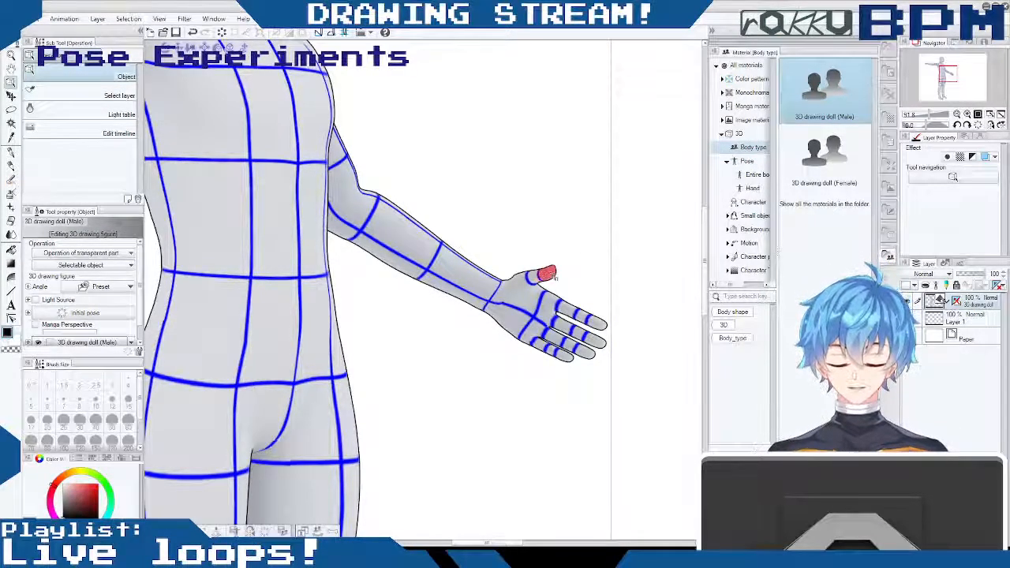
pyautogui.moveTo(574, 246); pyautogui.dragTo(596, 322)
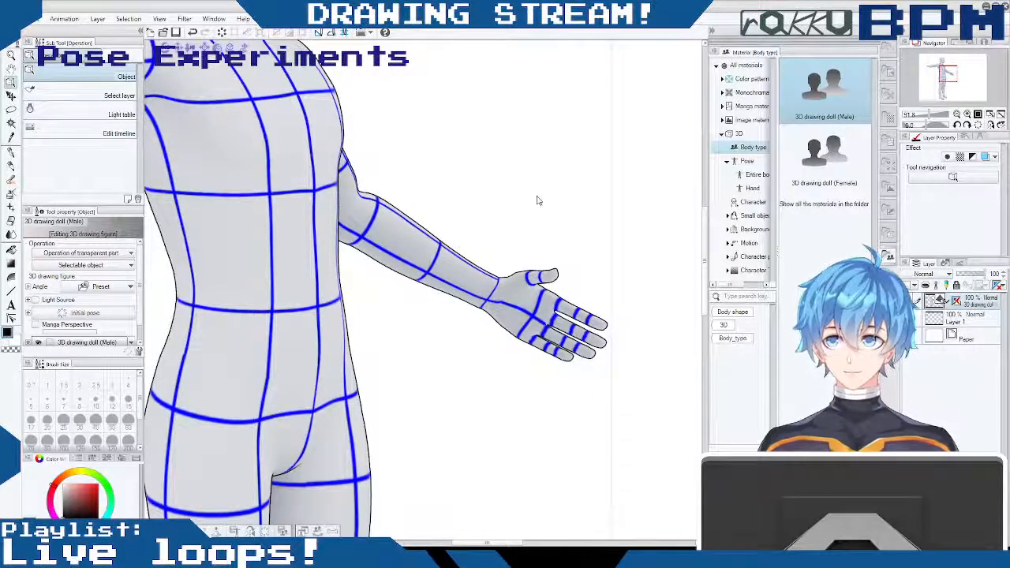
pyautogui.click(571, 307)
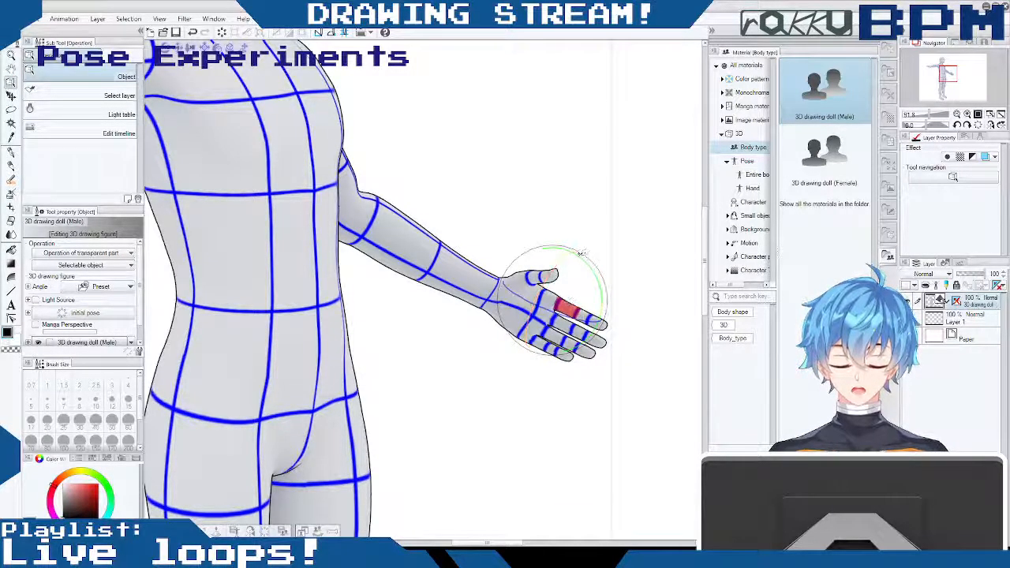
pyautogui.moveTo(587, 258); pyautogui.dragTo(568, 244)
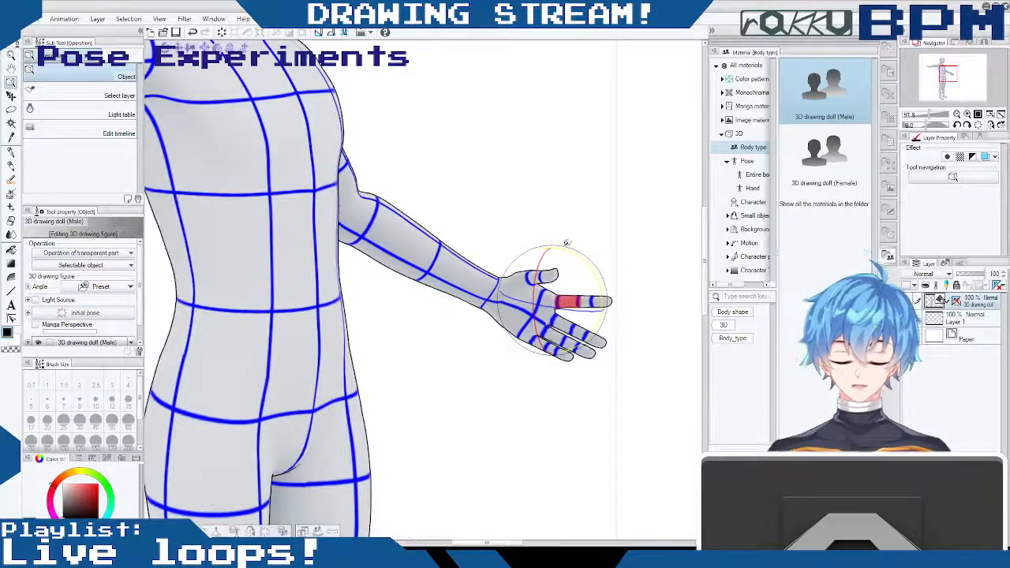
pyautogui.moveTo(536, 286); pyautogui.dragTo(535, 295)
# - Raise the left hand's middle finger toward the index finger, and display the hand pose materials
pyautogui.click(566, 325)
pyautogui.moveTo(597, 304); pyautogui.dragTo(592, 303)
pyautogui.click(755, 188)
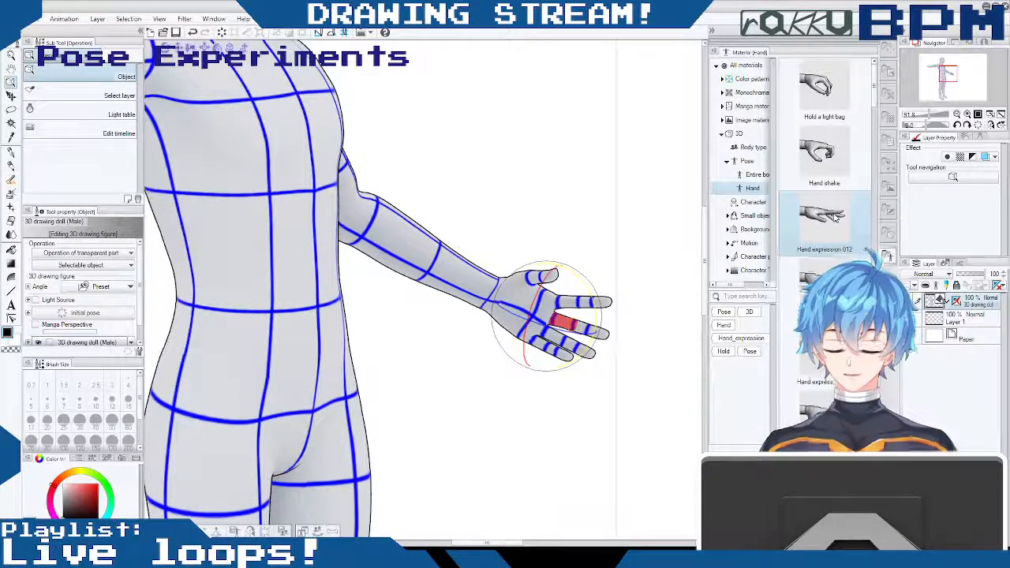
pyautogui.moveTo(575, 313); pyautogui.dragTo(594, 300)
pyautogui.click(588, 316)
# - Spread the left hand's little finger outward and adjust the ring finger's angle at its base
pyautogui.click(548, 347)
pyautogui.click(550, 351)
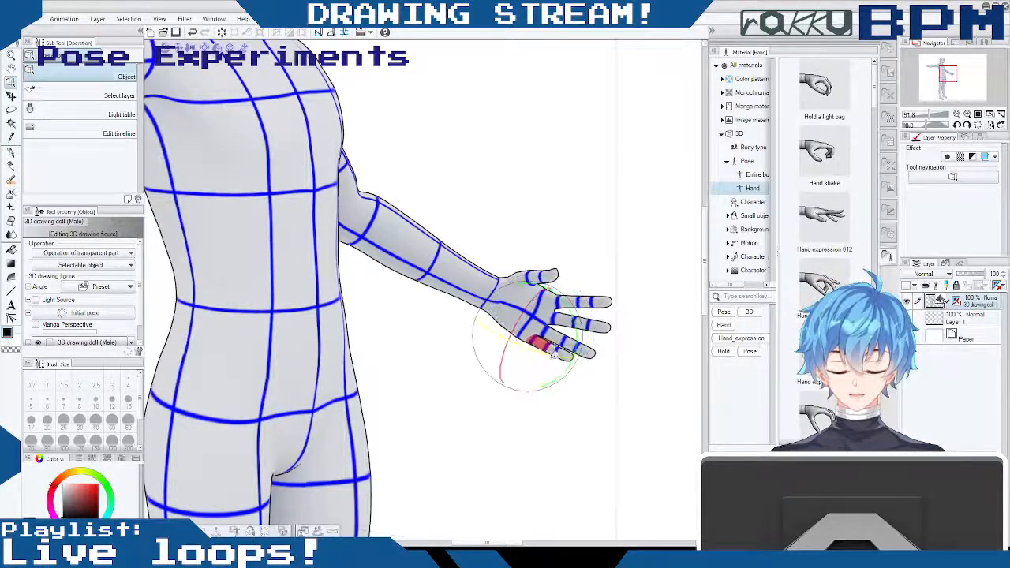
pyautogui.moveTo(553, 354); pyautogui.dragTo(545, 397)
pyautogui.click(563, 340)
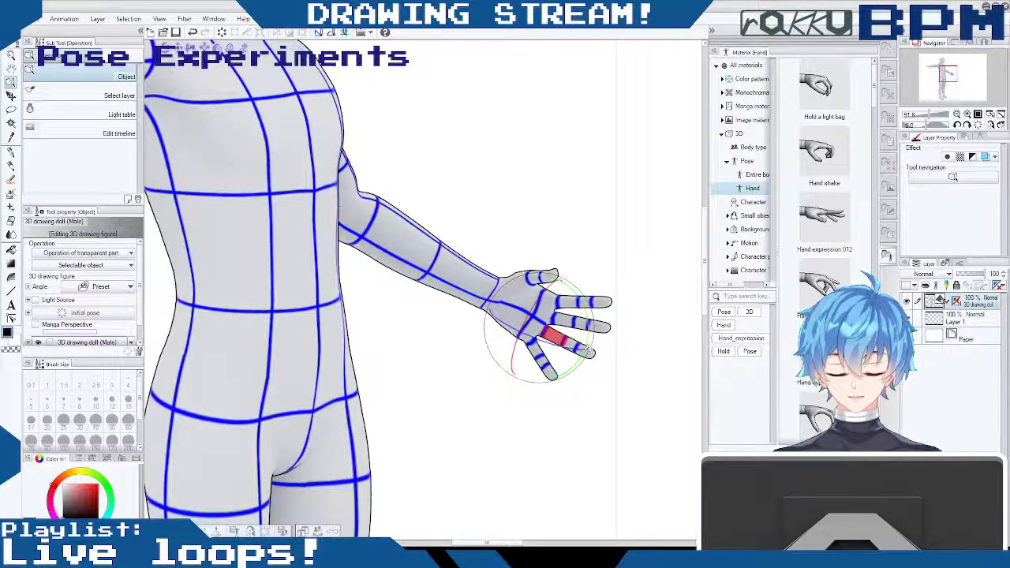
pyautogui.moveTo(586, 350); pyautogui.dragTo(599, 326)
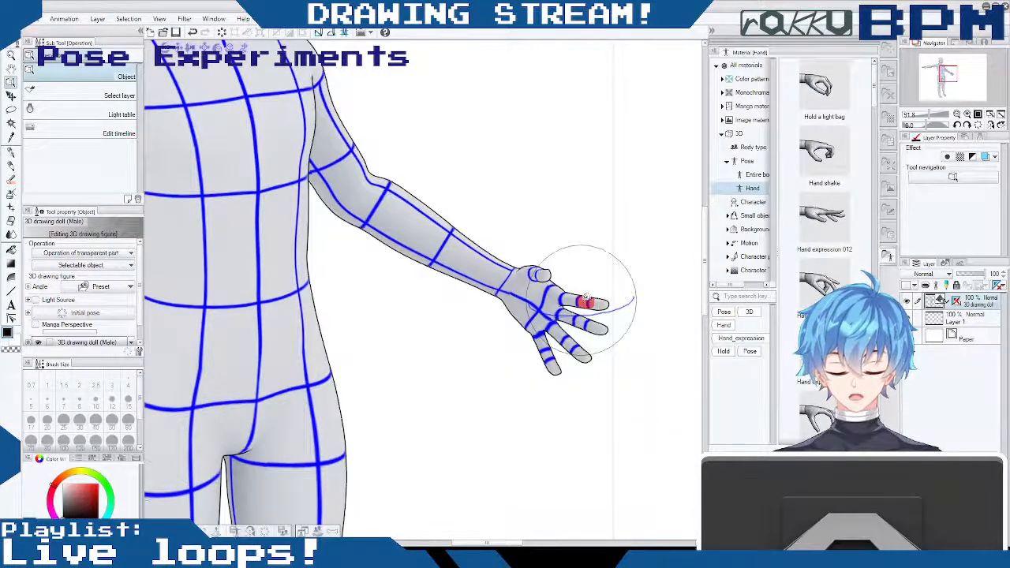
# - Curl the left hand's index finger, and swing its little finger inward with its outer joints curled toward the palm
pyautogui.moveTo(585, 300)
pyautogui.mouseDown()
pyautogui.moveTo(613, 311)
pyautogui.moveTo(574, 303)
pyautogui.mouseUp()
pyautogui.moveTo(532, 392)
pyautogui.mouseDown()
pyautogui.moveTo(602, 361)
pyautogui.moveTo(535, 361)
pyautogui.moveTo(532, 375)
pyautogui.mouseUp()
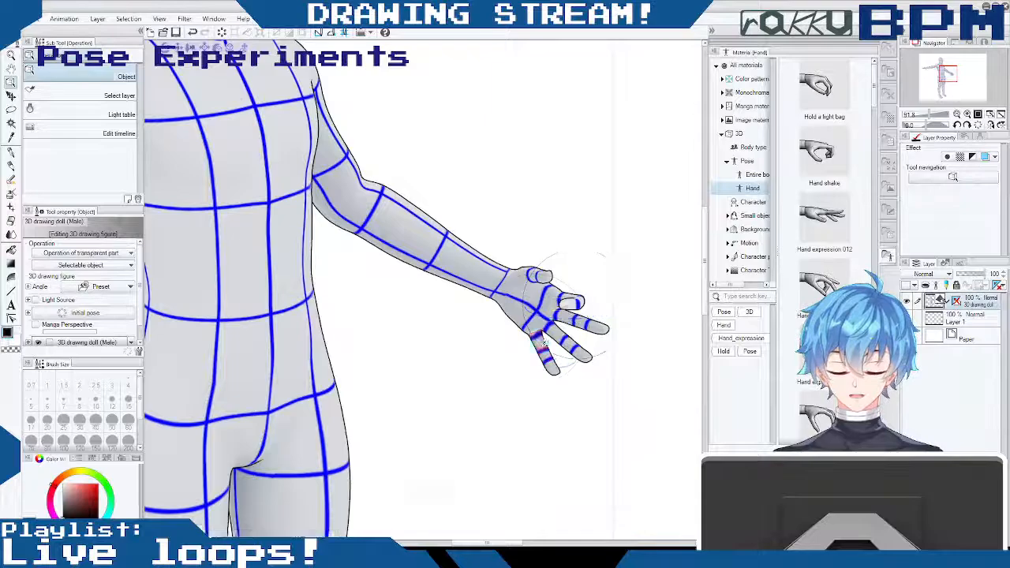
pyautogui.moveTo(542, 361); pyautogui.dragTo(511, 341)
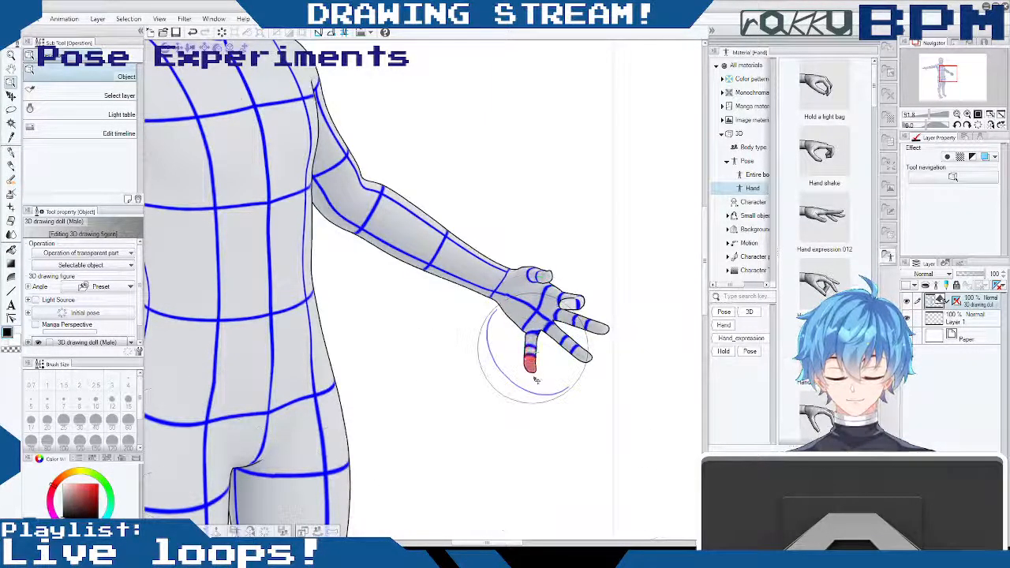
pyautogui.moveTo(532, 379); pyautogui.dragTo(531, 319)
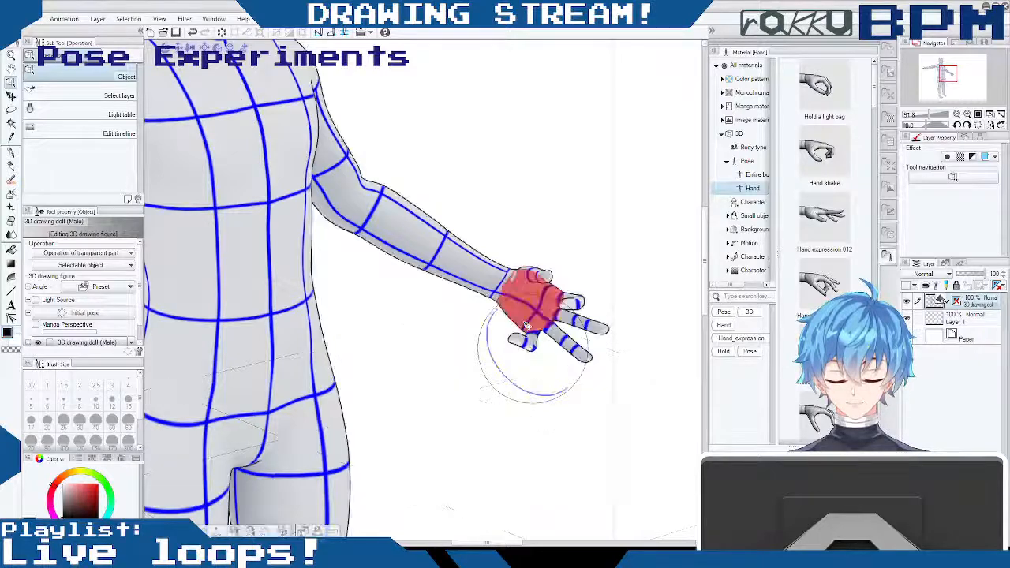
# - Bend the left hand's ring finger inward at its base and curl its outer joints toward the palm, leaving the middle finger extended
pyautogui.click(571, 345)
pyautogui.moveTo(574, 348); pyautogui.dragTo(554, 333)
pyautogui.click(554, 343)
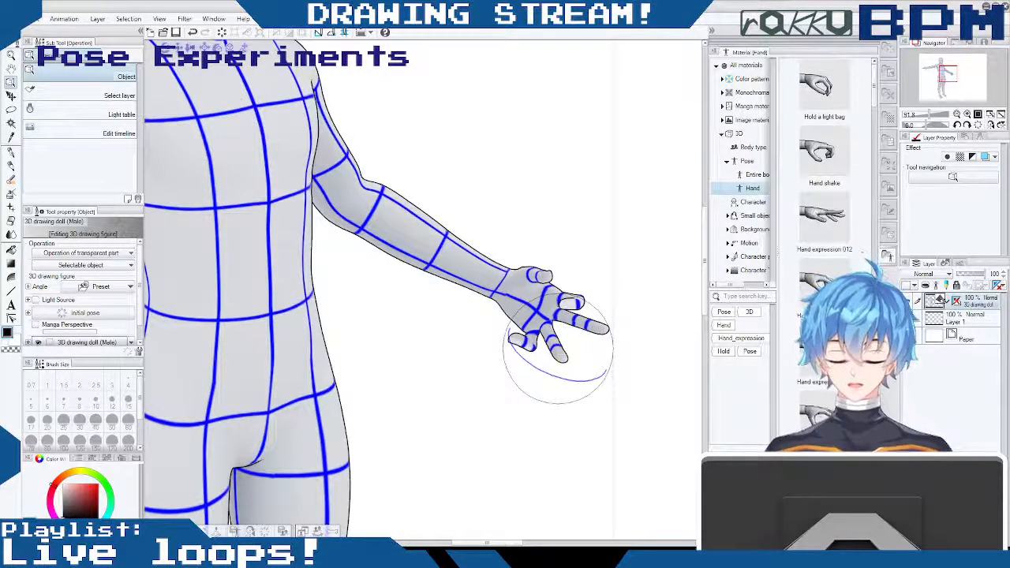
pyautogui.click(558, 355)
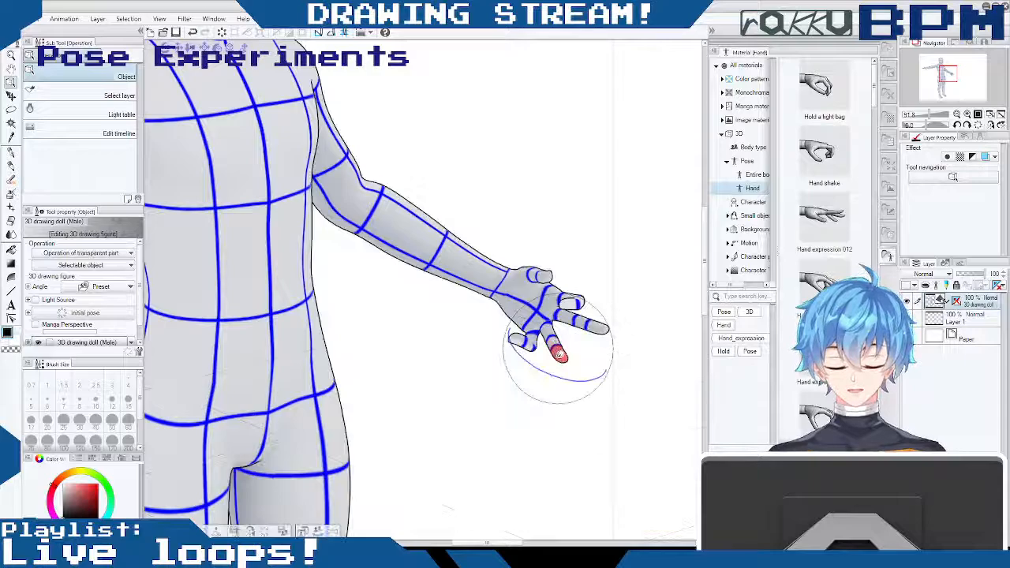
pyautogui.click(558, 345)
pyautogui.click(556, 347)
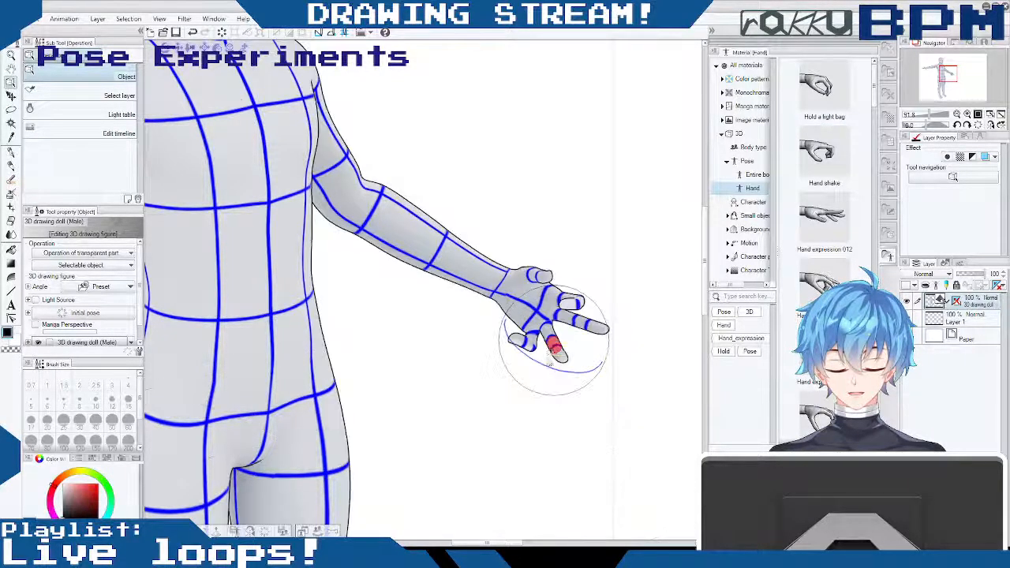
pyautogui.moveTo(555, 348); pyautogui.dragTo(494, 321)
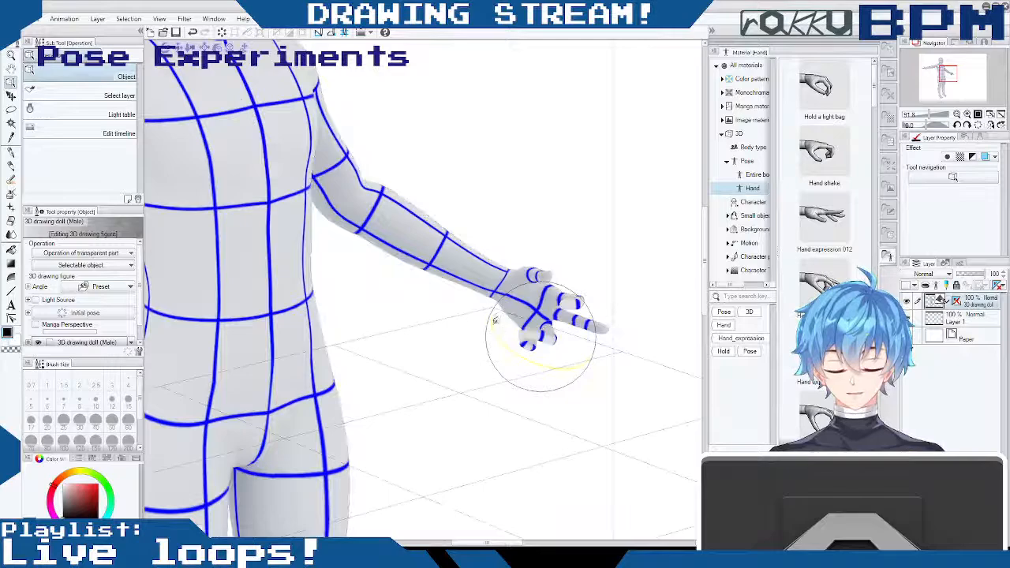
pyautogui.moveTo(519, 289); pyautogui.dragTo(521, 291)
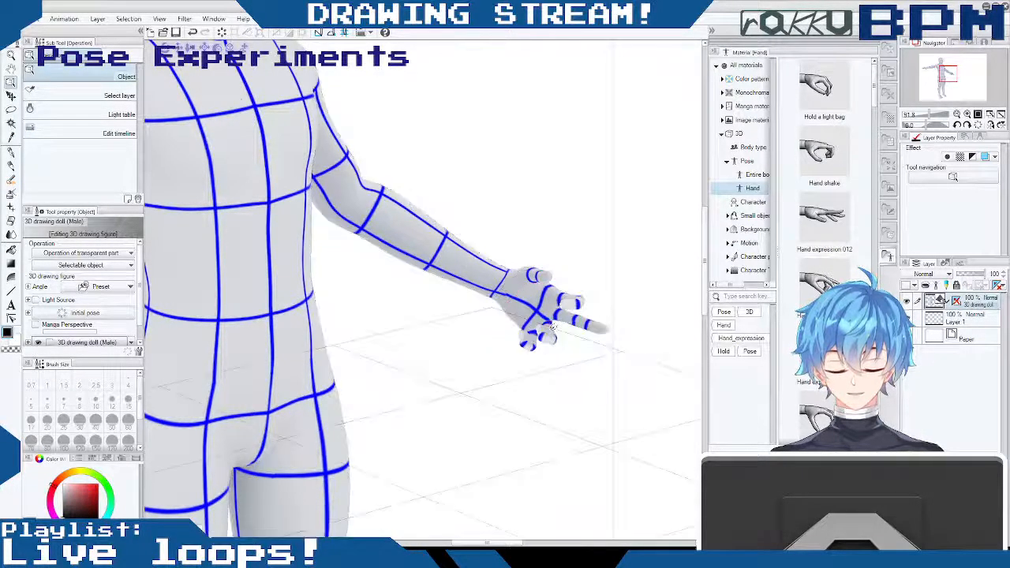
pyautogui.moveTo(551, 365); pyautogui.dragTo(554, 357)
pyautogui.moveTo(582, 275); pyautogui.dragTo(652, 266)
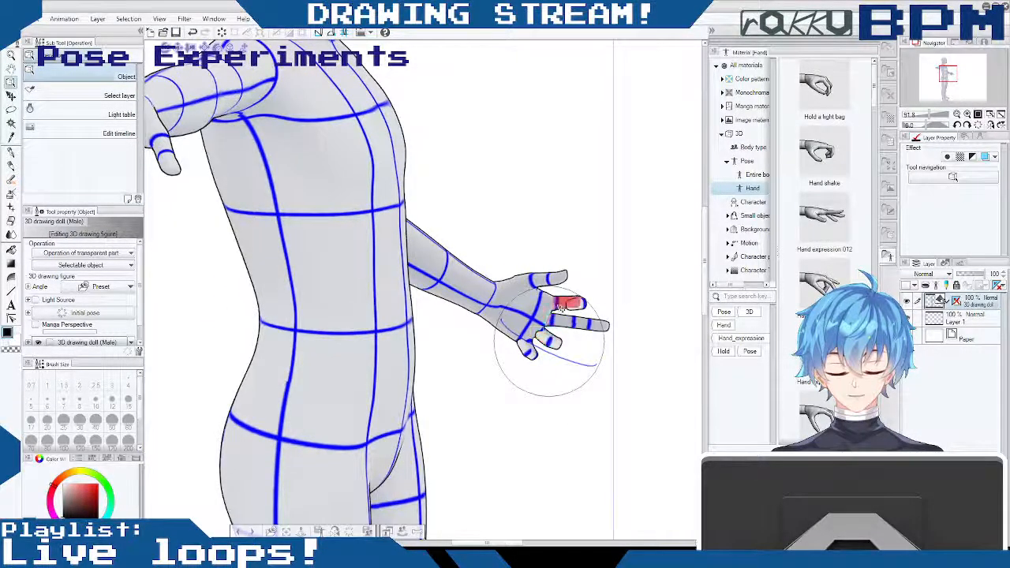
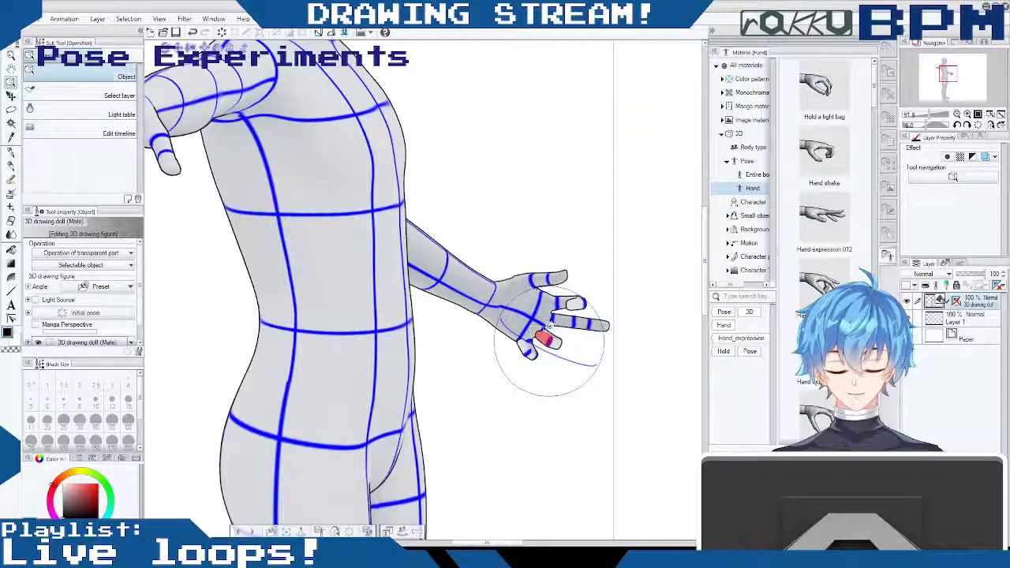
# - Try to adjust the left hand's ring finger and undo the change
pyautogui.moveTo(609, 398); pyautogui.dragTo(549, 335)
pyautogui.click(548, 334)
pyautogui.click(554, 325)
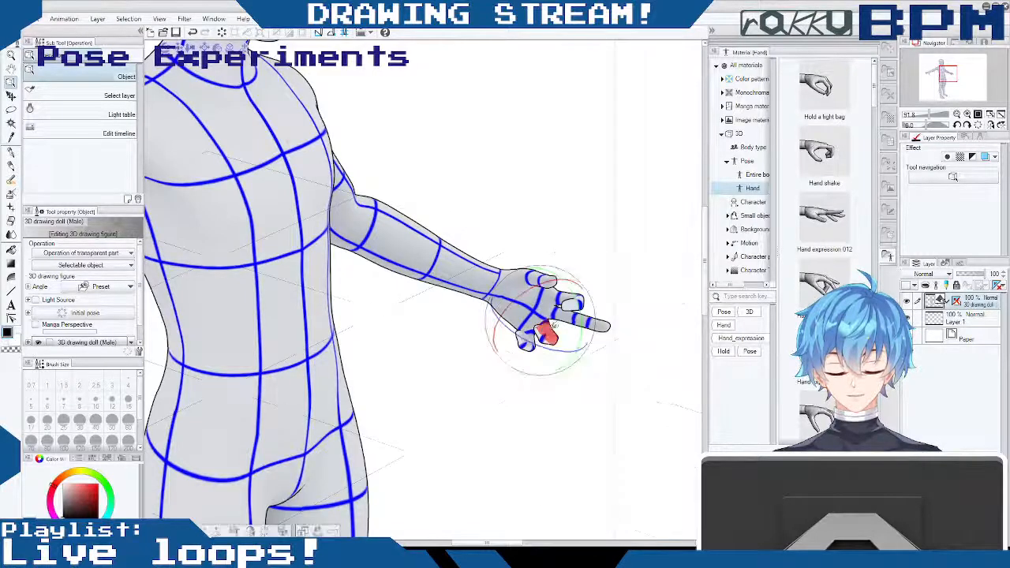
pyautogui.moveTo(582, 339); pyautogui.dragTo(522, 310)
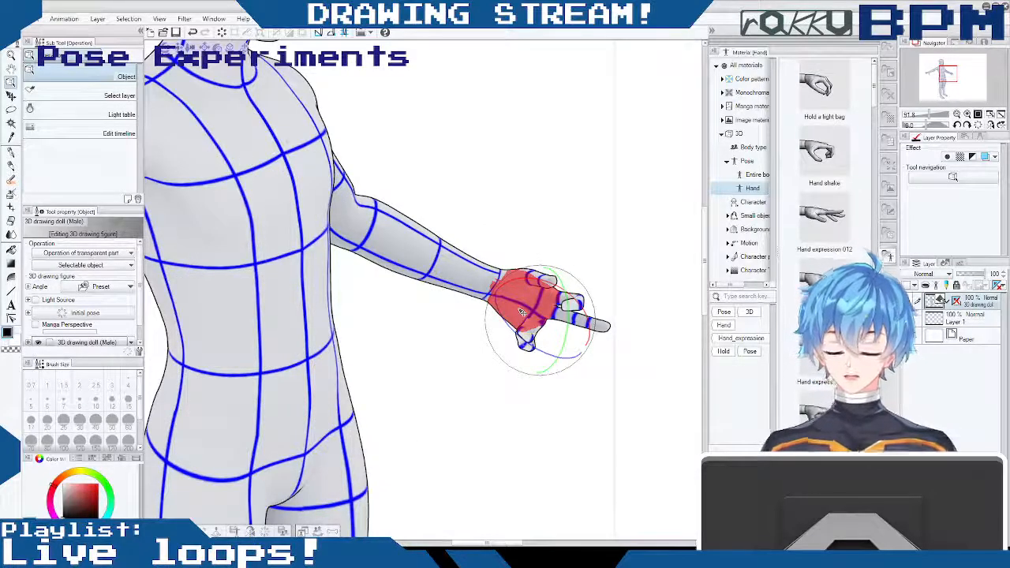
pyautogui.hotkey('ctrl', 'z')
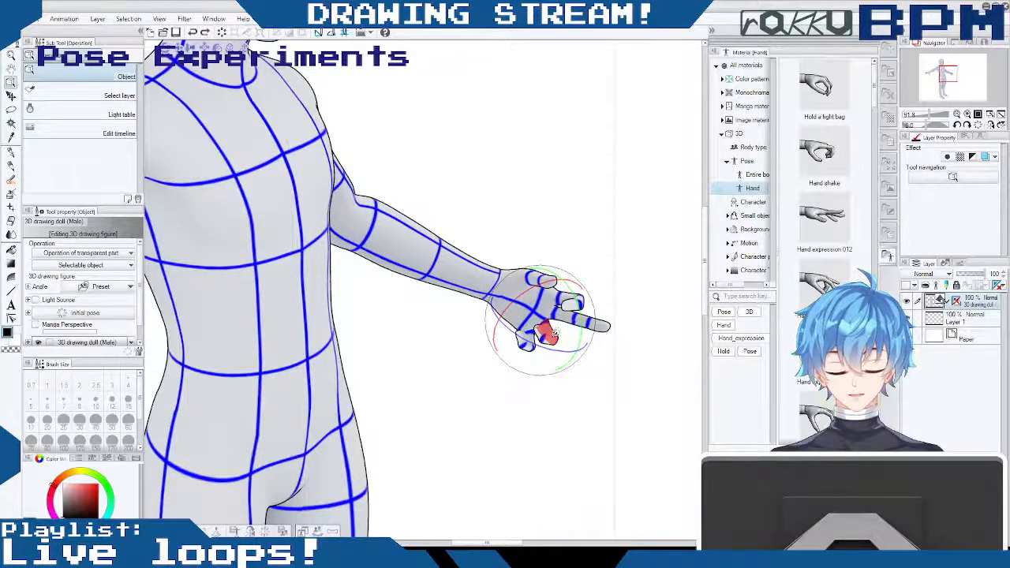
# - Try curling the left hand's ring finger further in toward the palm at its base and outer joints
pyautogui.moveTo(546, 389); pyautogui.dragTo(606, 380)
pyautogui.click(550, 327)
pyautogui.moveTo(650, 347); pyautogui.dragTo(592, 324)
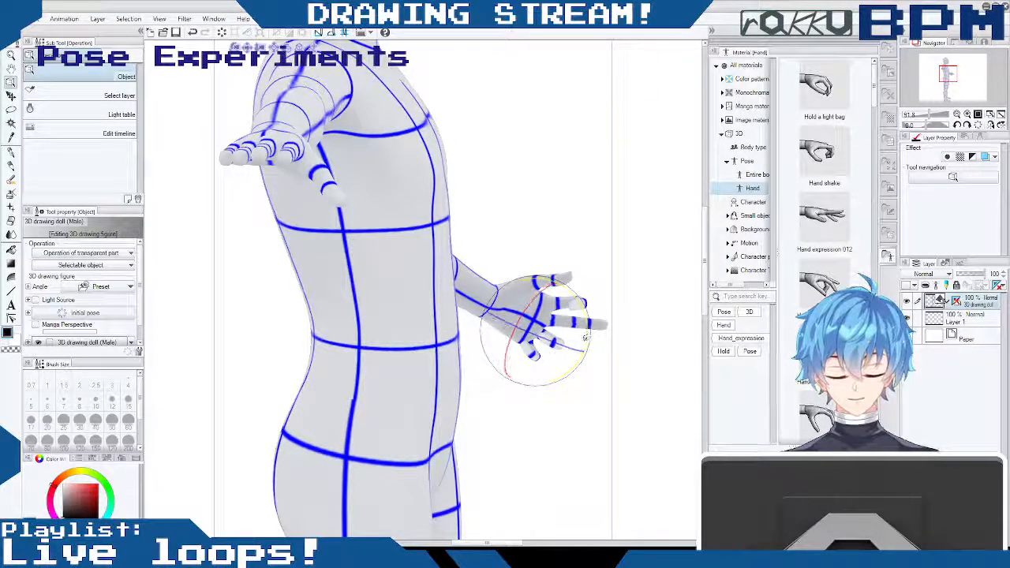
pyautogui.moveTo(585, 344); pyautogui.dragTo(529, 355)
pyautogui.click(535, 352)
pyautogui.click(533, 345)
pyautogui.click(532, 336)
pyautogui.moveTo(553, 421); pyautogui.dragTo(486, 417)
pyautogui.moveTo(537, 343); pyautogui.dragTo(537, 335)
pyautogui.moveTo(540, 422); pyautogui.dragTo(515, 411)
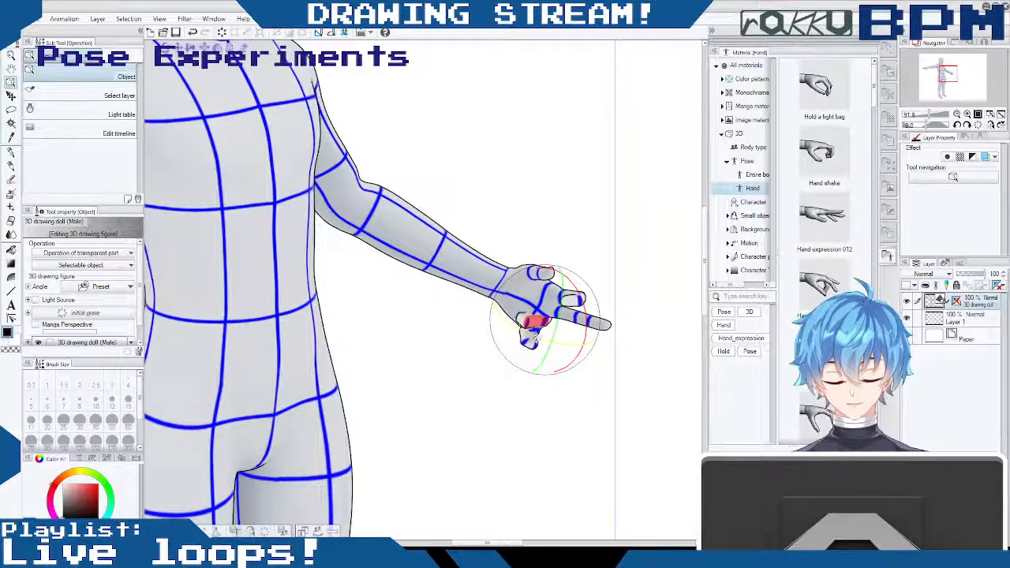
pyautogui.moveTo(537, 408); pyautogui.dragTo(494, 403)
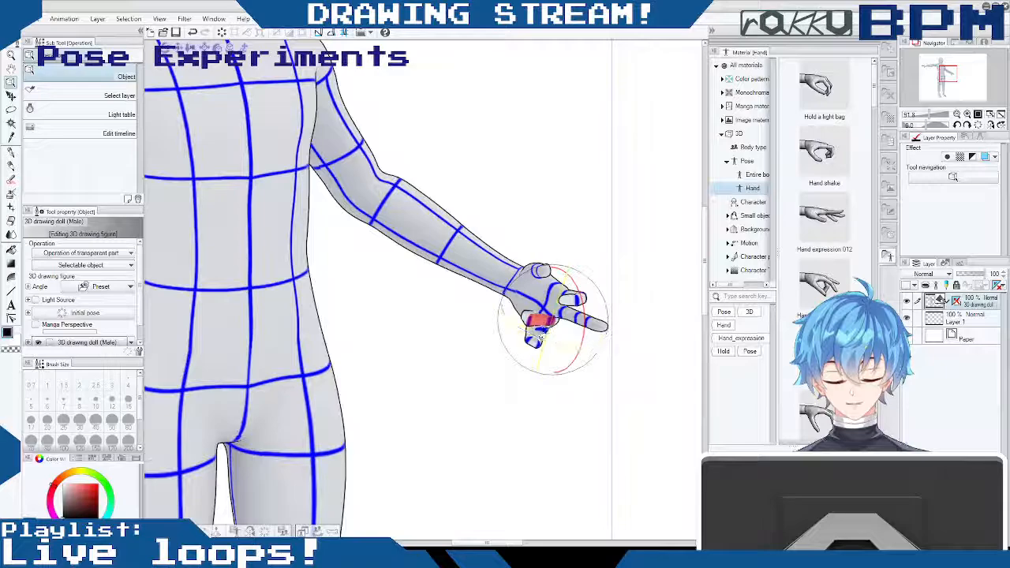
pyautogui.click(510, 391)
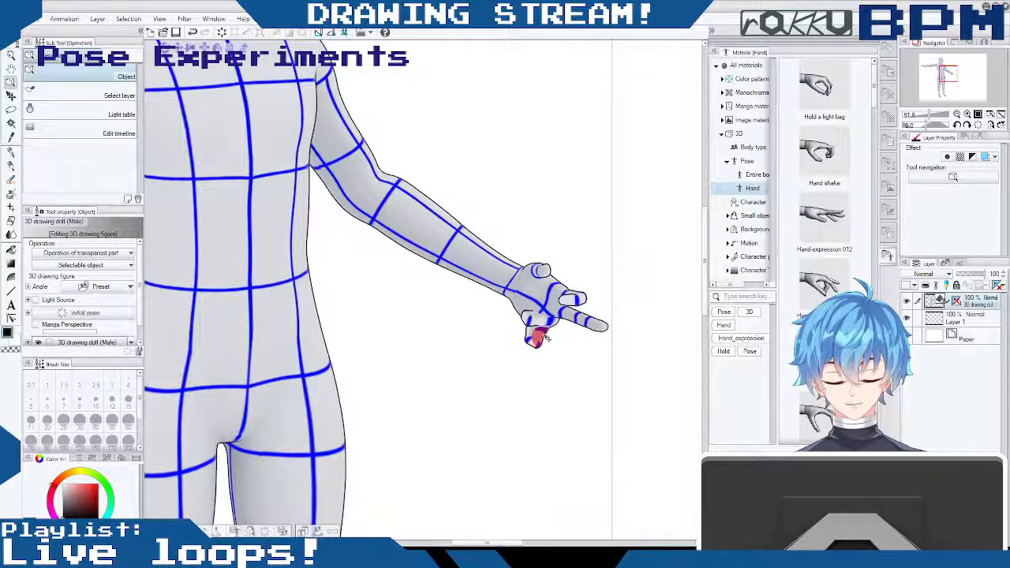
# - Try curling the left hand's little finger and index finger more tightly toward the palm
pyautogui.click(544, 337)
pyautogui.moveTo(546, 362); pyautogui.dragTo(524, 328)
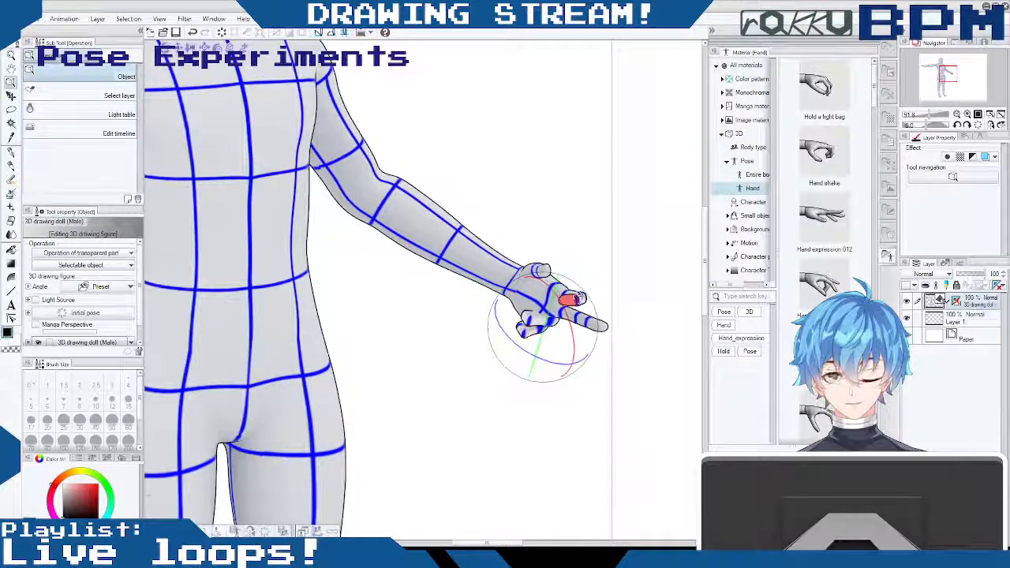
pyautogui.moveTo(585, 277); pyautogui.dragTo(565, 285)
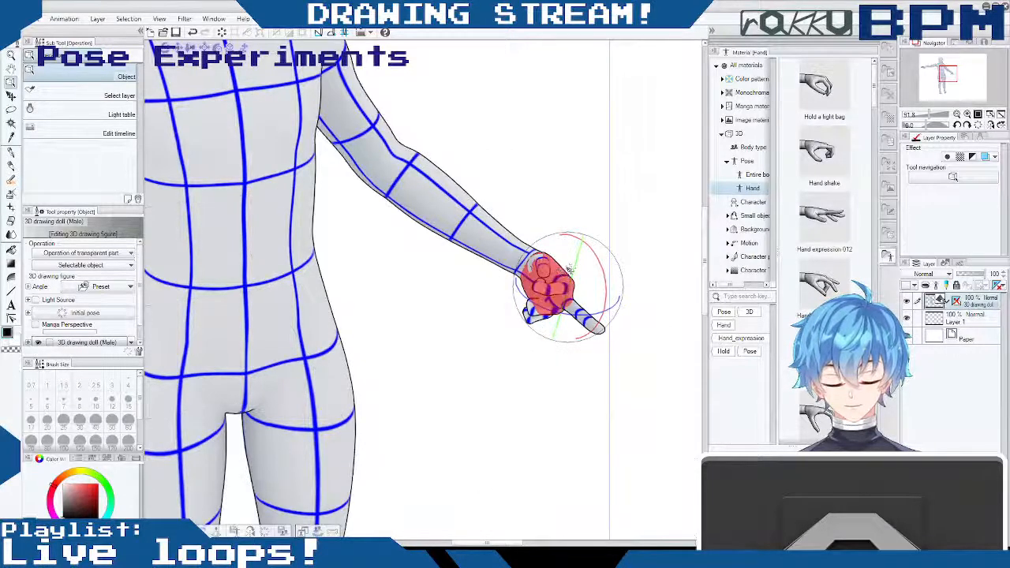
pyautogui.moveTo(493, 393); pyautogui.dragTo(600, 312)
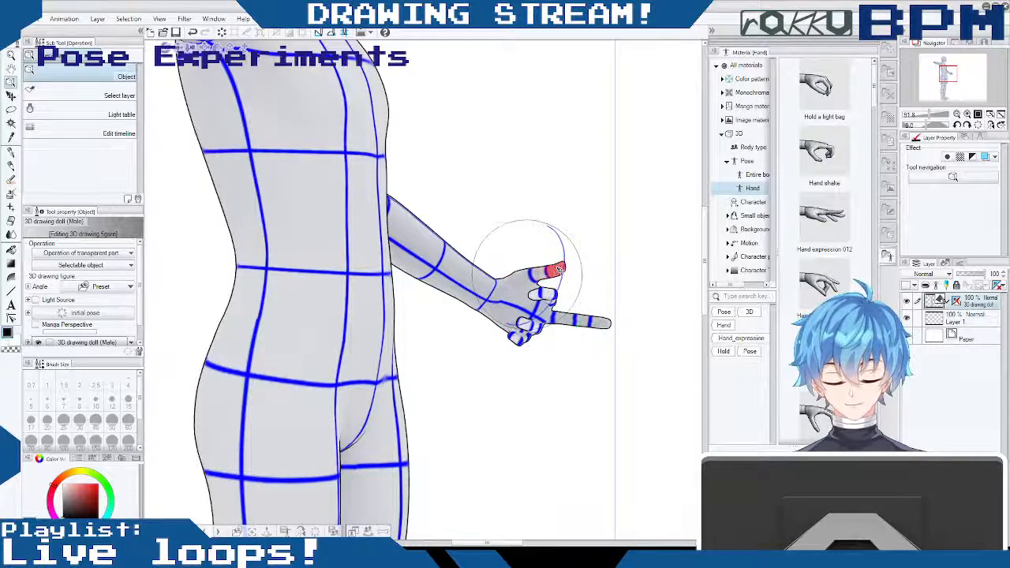
# - Try folding the left thumb inward over the curled index finger and tilting the extended middle finger downward
pyautogui.moveTo(551, 282); pyautogui.dragTo(546, 283)
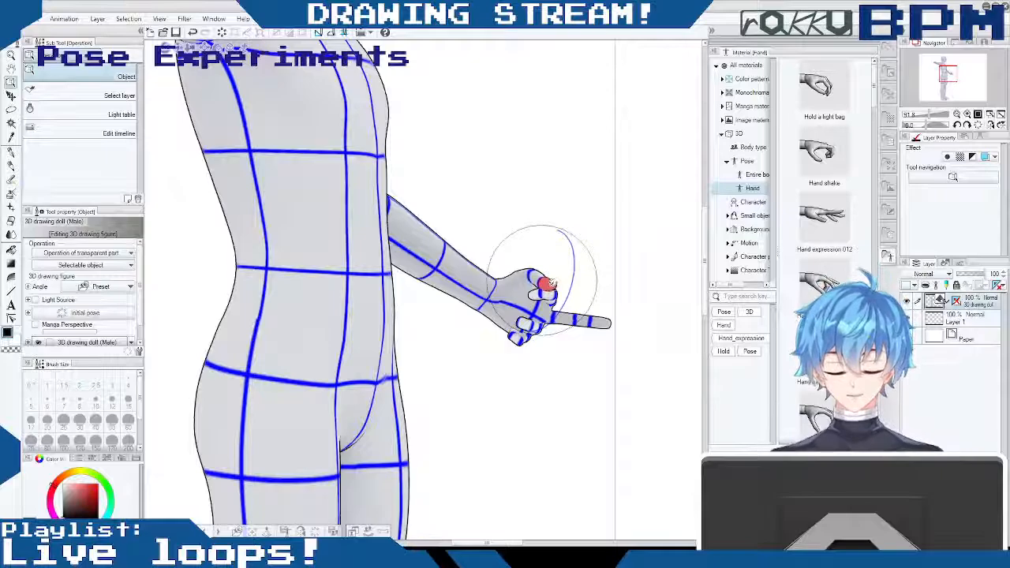
pyautogui.moveTo(575, 263); pyautogui.dragTo(496, 302)
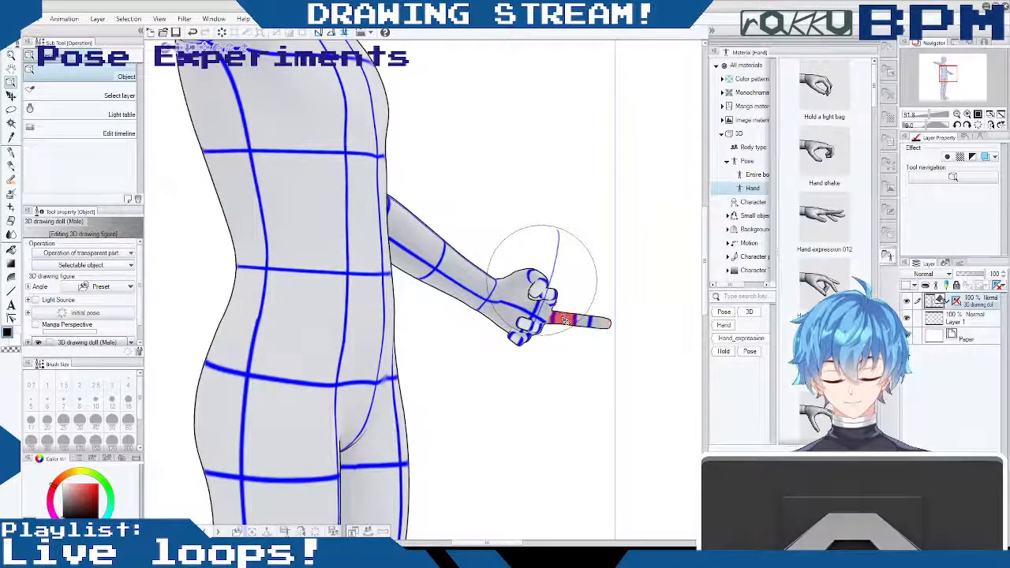
pyautogui.moveTo(600, 320); pyautogui.dragTo(604, 339)
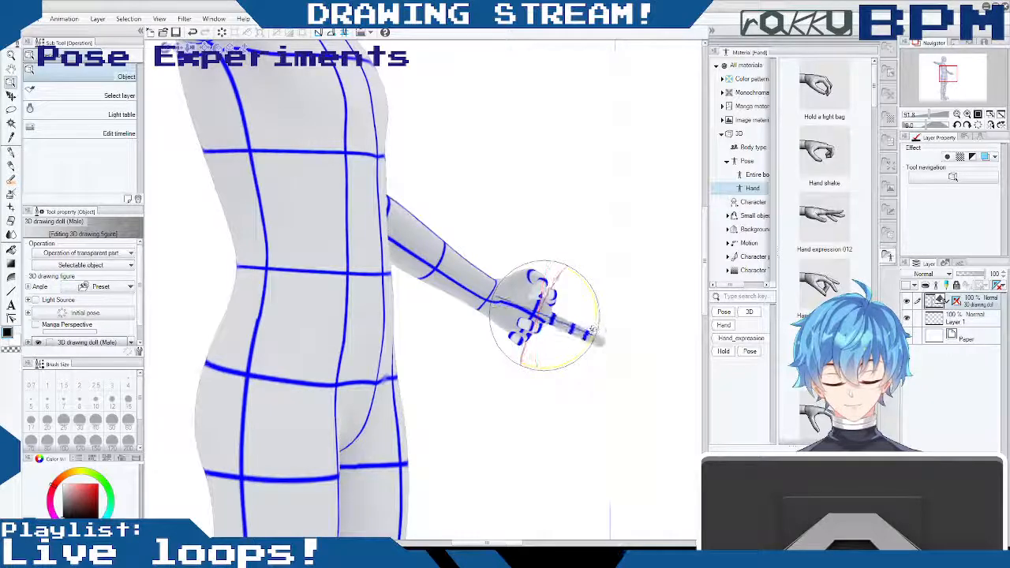
pyautogui.moveTo(559, 271); pyautogui.dragTo(440, 285)
pyautogui.moveTo(562, 250)
pyautogui.mouseDown()
pyautogui.moveTo(507, 226)
pyautogui.moveTo(517, 179)
pyautogui.moveTo(602, 196)
pyautogui.moveTo(654, 184)
pyautogui.mouseUp()
pyautogui.moveTo(496, 371)
pyautogui.mouseDown()
pyautogui.moveTo(580, 376)
pyautogui.moveTo(553, 377)
pyautogui.moveTo(492, 408)
pyautogui.moveTo(534, 370)
pyautogui.moveTo(480, 419)
pyautogui.moveTo(544, 397)
pyautogui.moveTo(495, 422)
pyautogui.moveTo(547, 381)
pyautogui.moveTo(638, 356)
pyautogui.moveTo(582, 381)
pyautogui.moveTo(592, 371)
pyautogui.mouseUp()
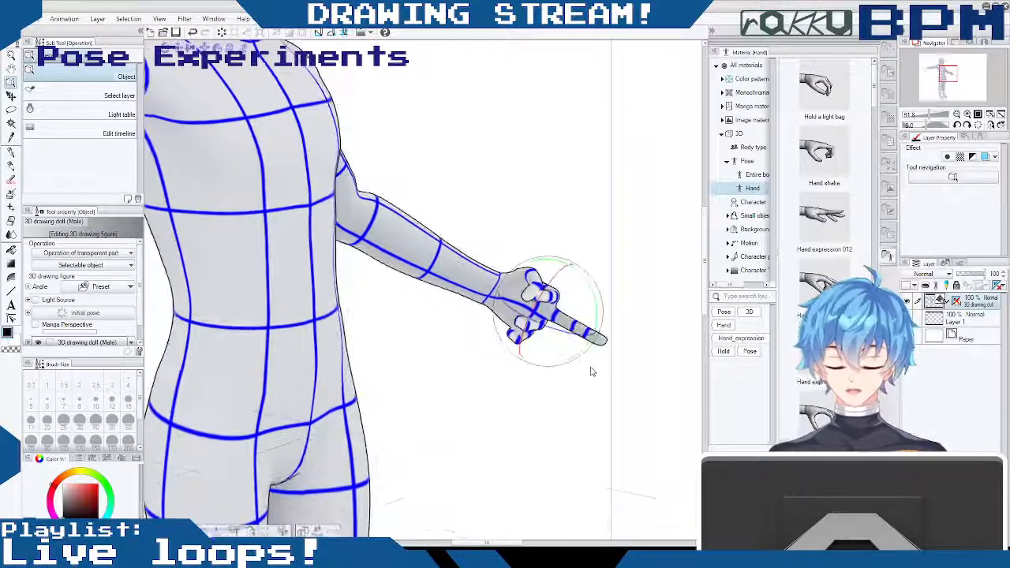
# - Undo the latest thumb and finger adjustments on the left hand, back to the less tightly curled pose
pyautogui.hotkey('ctrl', 'z')
pyautogui.hotkey('ctrl', 'z')
pyautogui.hotkey('ctrl', 'z')
pyautogui.hotkey('ctrl', 'z')
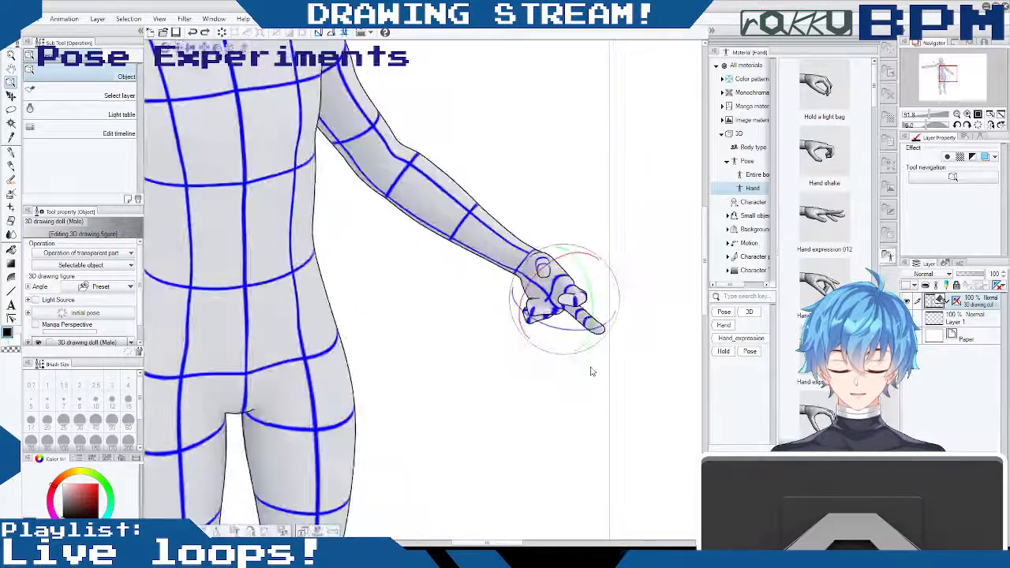
pyautogui.hotkey('ctrl', 'z')
pyautogui.hotkey('ctrl', 'z')
pyautogui.hotkey('ctrl', 'z')
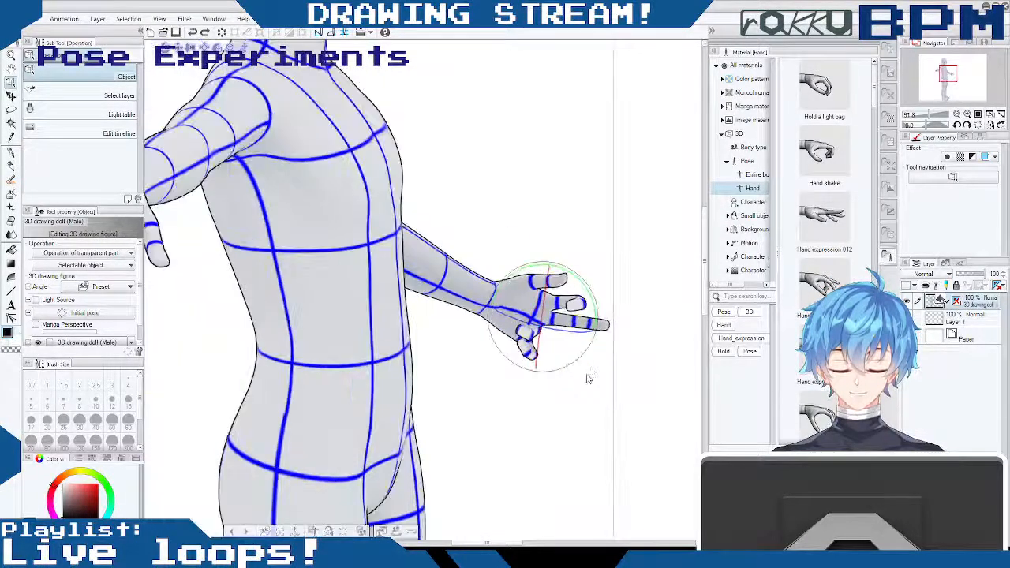
pyautogui.hotkey('ctrl', 'z')
pyautogui.hotkey('ctrl', 'z')
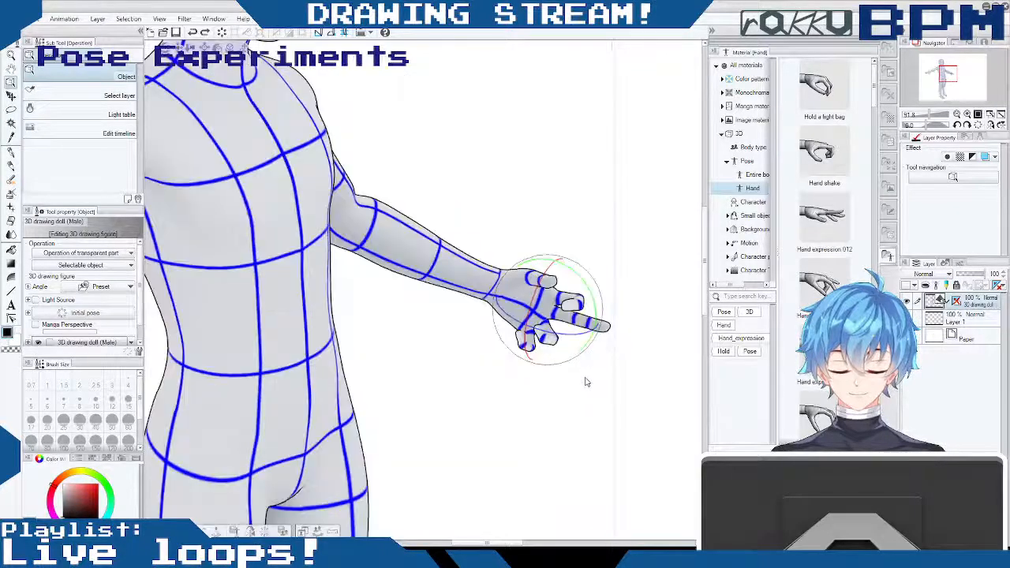
pyautogui.hotkey('ctrl', 'z')
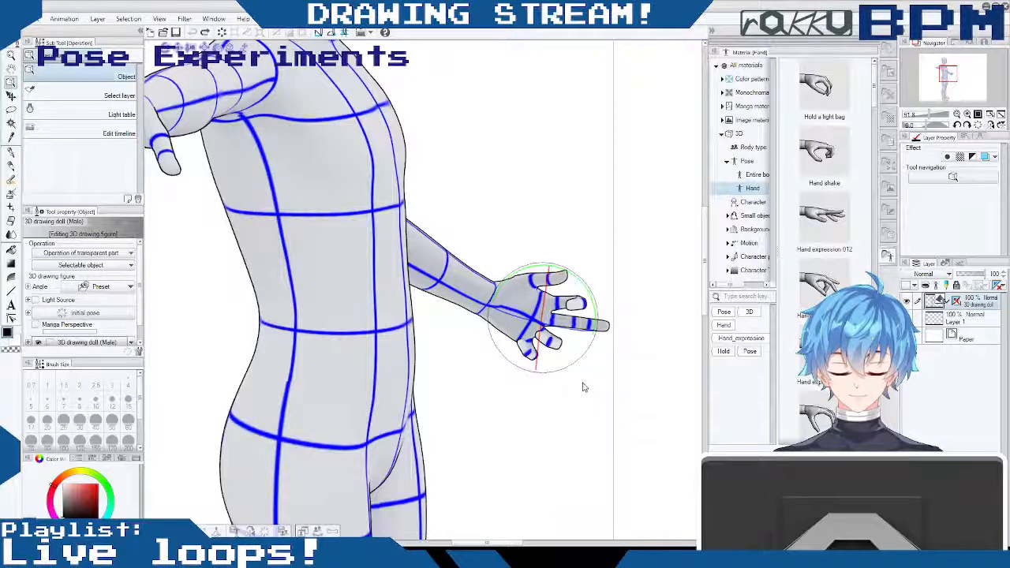
# - Adjust the left hand's index finger at its outer joints
pyautogui.moveTo(600, 288); pyautogui.dragTo(568, 294)
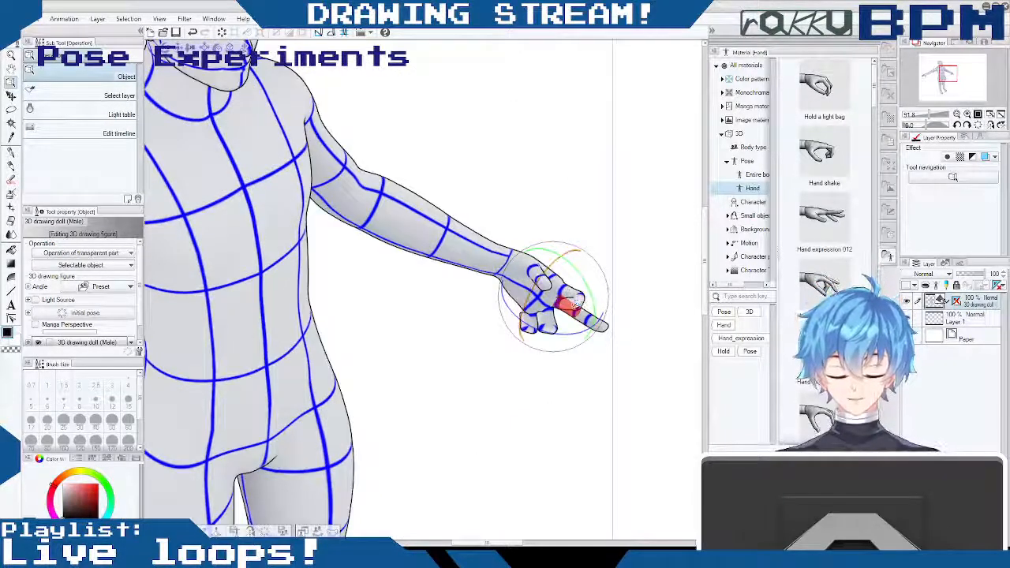
pyautogui.click(593, 250)
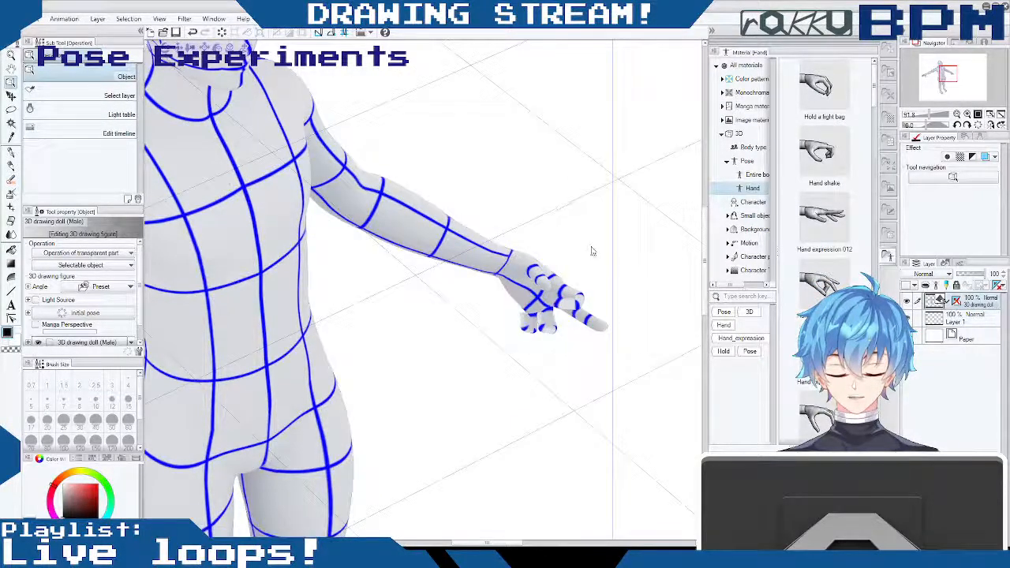
pyautogui.click(584, 305)
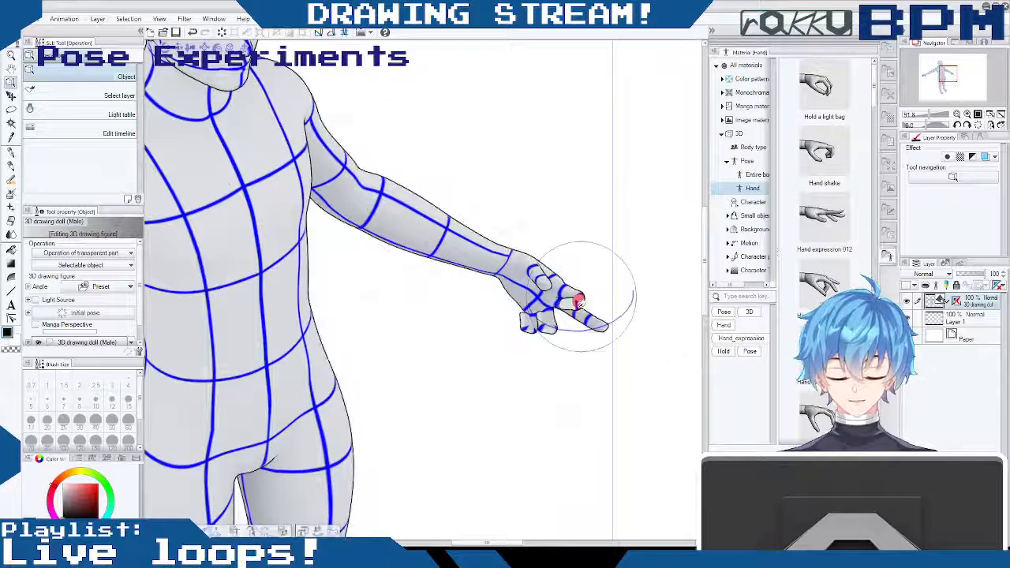
pyautogui.moveTo(584, 327); pyautogui.dragTo(649, 312)
pyautogui.click(590, 304)
pyautogui.moveTo(579, 388); pyautogui.dragTo(451, 300)
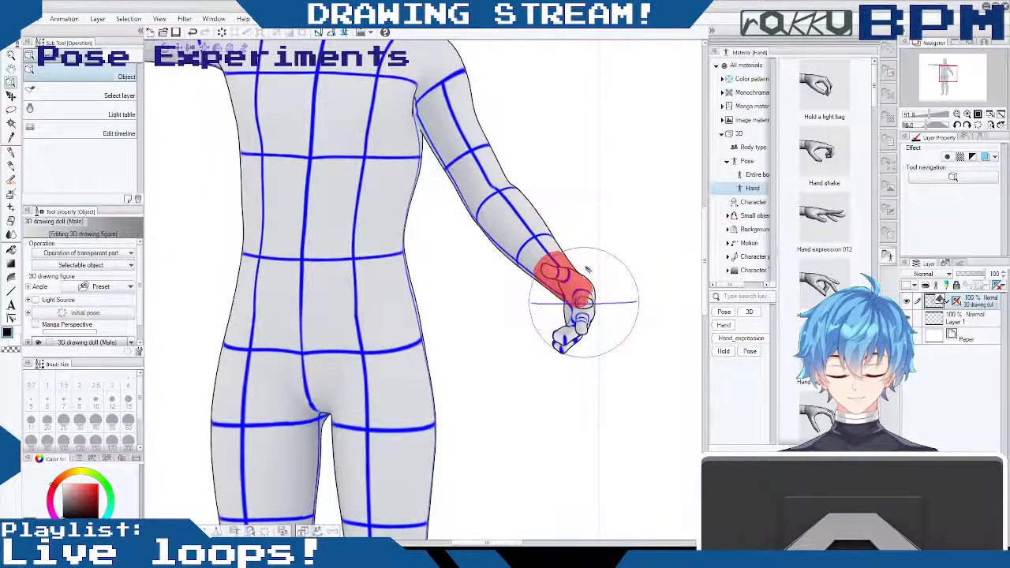
# - Bend the doll's left elbow so that the forearm points upward
pyautogui.moveTo(929, 116); pyautogui.dragTo(920, 116)
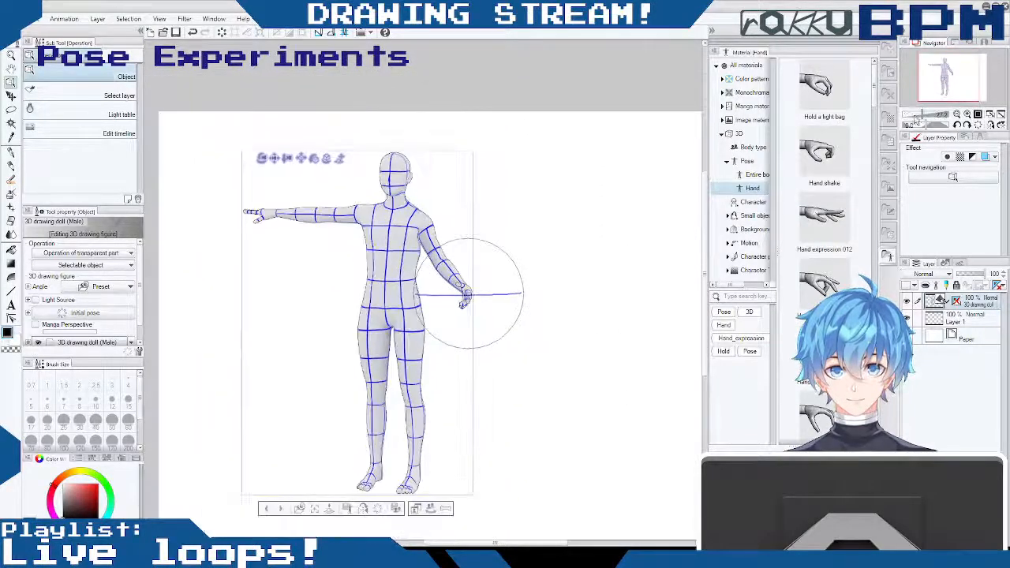
pyautogui.moveTo(532, 222); pyautogui.dragTo(490, 239)
pyautogui.click(476, 286)
pyautogui.click(472, 247)
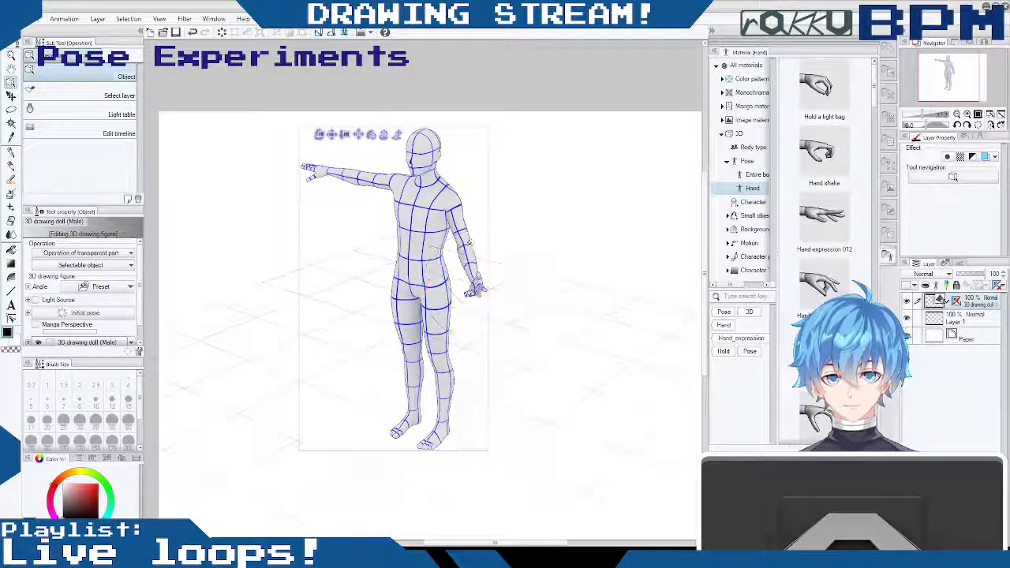
pyautogui.moveTo(458, 233); pyautogui.dragTo(449, 186)
# - Raise the doll's left upper arm outward from the shoulder, lifting the bent forearm beside the head
pyautogui.moveTo(527, 290); pyautogui.dragTo(631, 237)
pyautogui.click(410, 230)
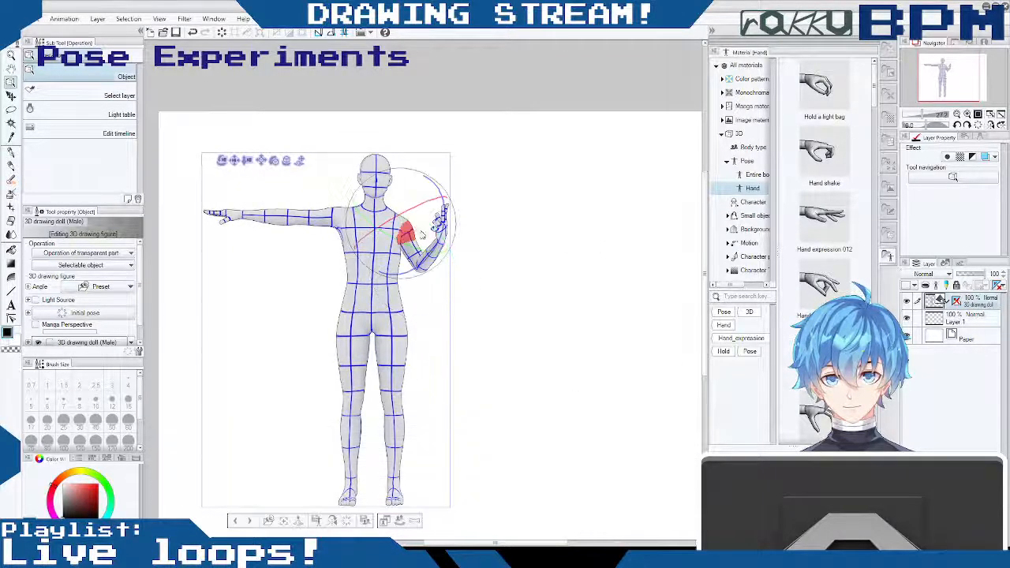
pyautogui.moveTo(437, 183); pyautogui.dragTo(408, 154)
pyautogui.moveTo(505, 210); pyautogui.dragTo(458, 259)
# - Rotate the left forearm and wrist so that the hand points up with its palm facing forward
pyautogui.click(448, 169)
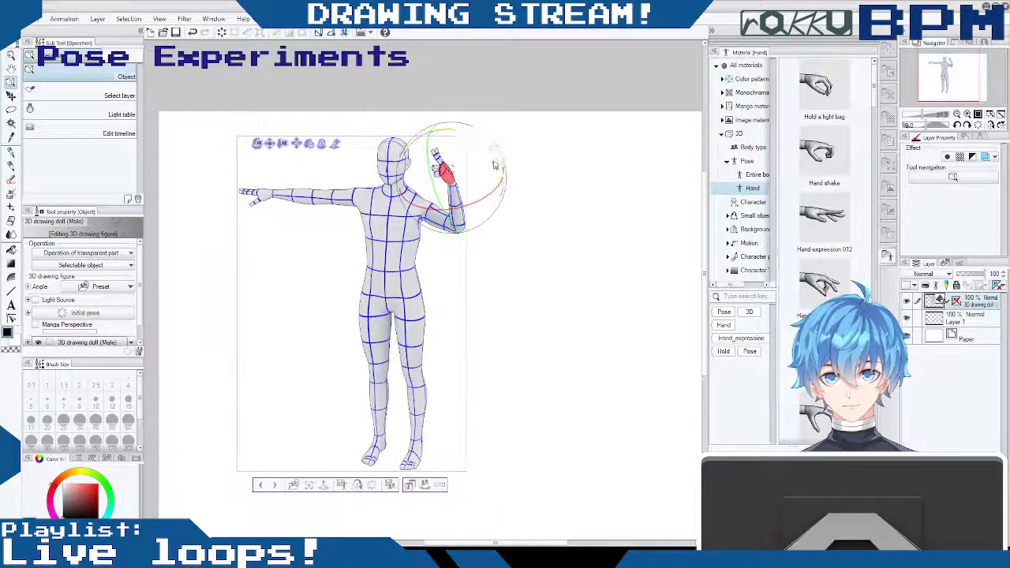
pyautogui.moveTo(495, 165); pyautogui.dragTo(528, 160)
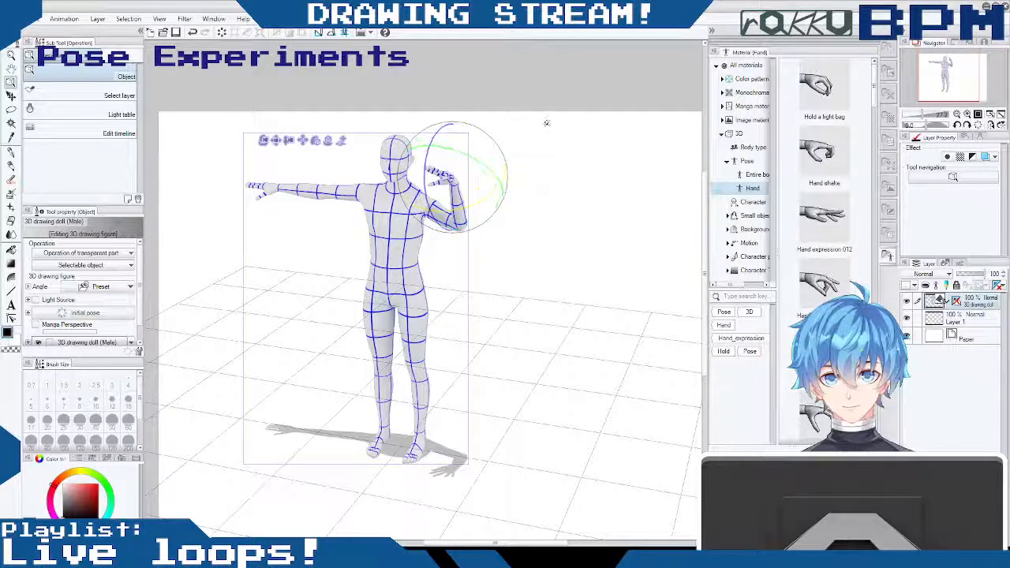
pyautogui.moveTo(442, 117); pyautogui.dragTo(464, 130)
pyautogui.click(439, 160)
pyautogui.click(463, 136)
pyautogui.click(447, 170)
pyautogui.moveTo(472, 131)
pyautogui.mouseDown()
pyautogui.moveTo(484, 134)
pyautogui.moveTo(477, 148)
pyautogui.mouseUp()
pyautogui.moveTo(500, 324); pyautogui.dragTo(561, 319)
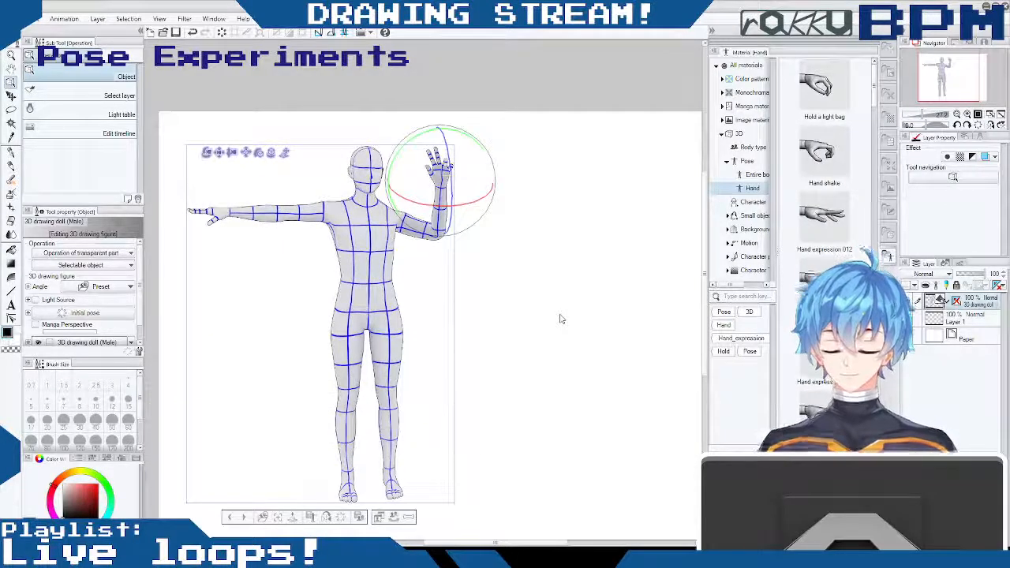
pyautogui.moveTo(519, 273); pyautogui.dragTo(496, 276)
pyautogui.moveTo(474, 334); pyautogui.dragTo(521, 316)
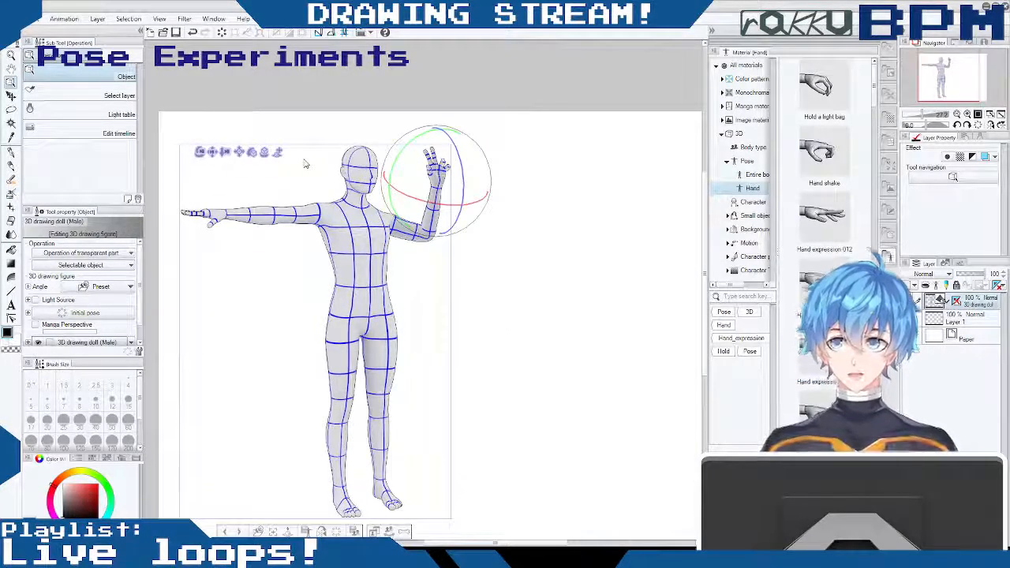
# - Lower the doll's right arm from horizontal to hang diagonally beside the body, bringing it closer to the torso
pyautogui.click(306, 196)
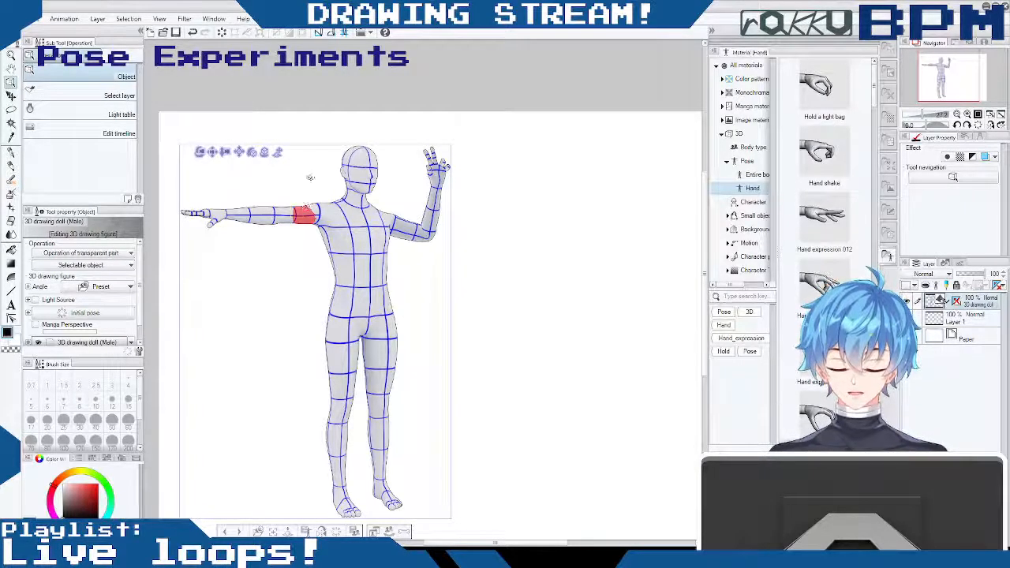
pyautogui.click(308, 205)
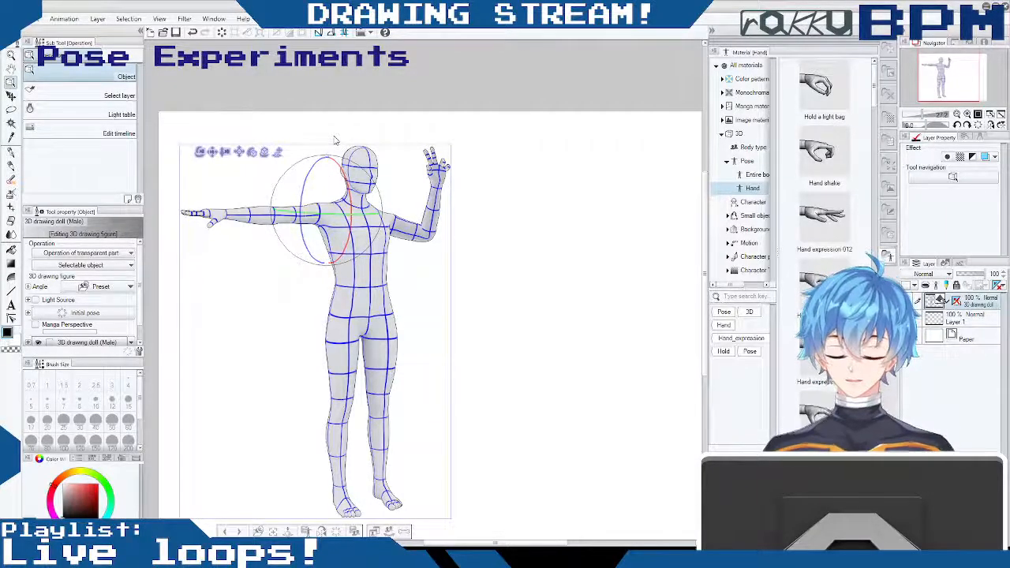
pyautogui.moveTo(318, 161); pyautogui.dragTo(311, 233)
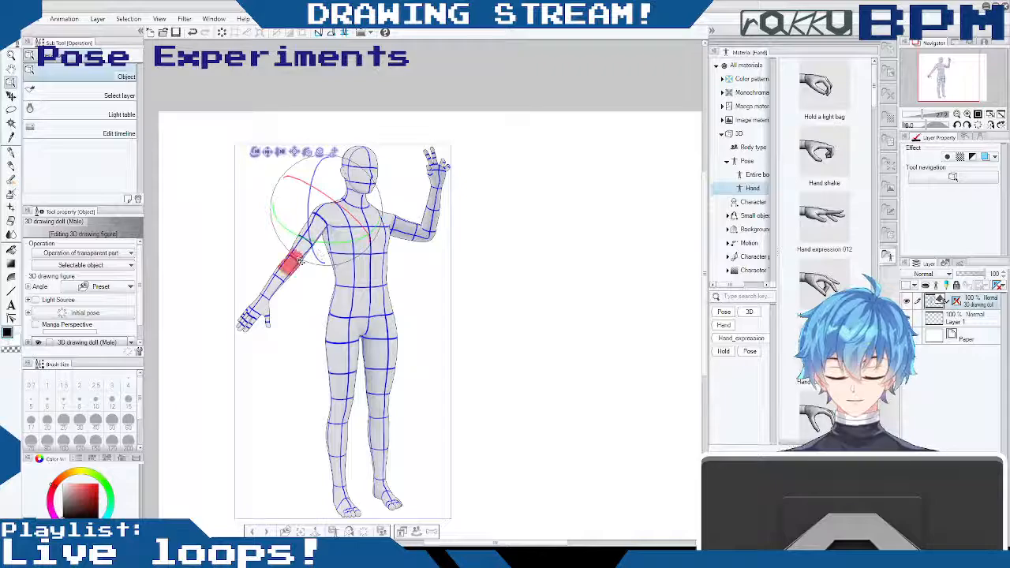
pyautogui.click(290, 264)
pyautogui.click(291, 262)
pyautogui.click(337, 224)
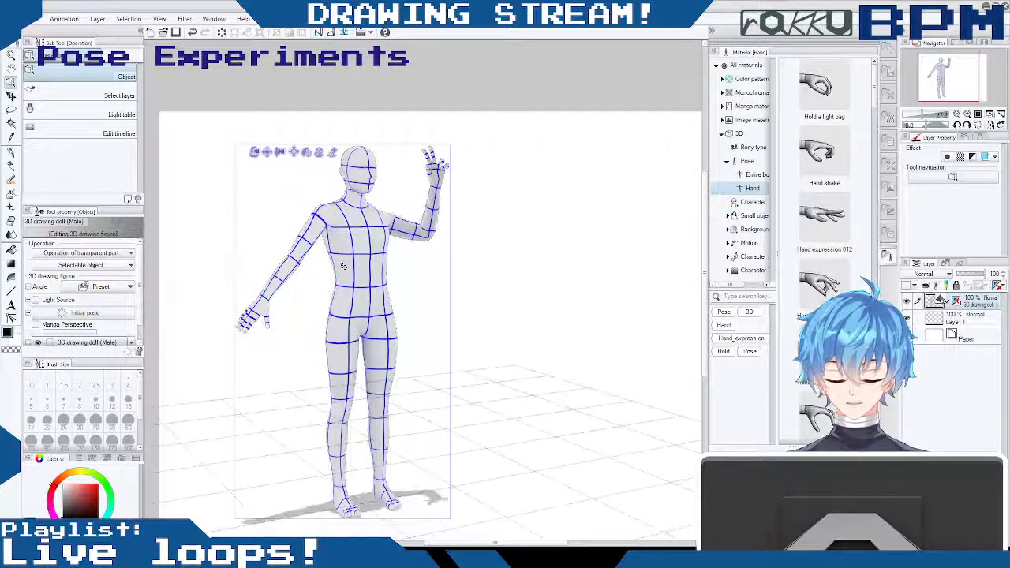
pyautogui.click(294, 254)
pyautogui.moveTo(345, 251); pyautogui.dragTo(313, 249)
pyautogui.click(307, 249)
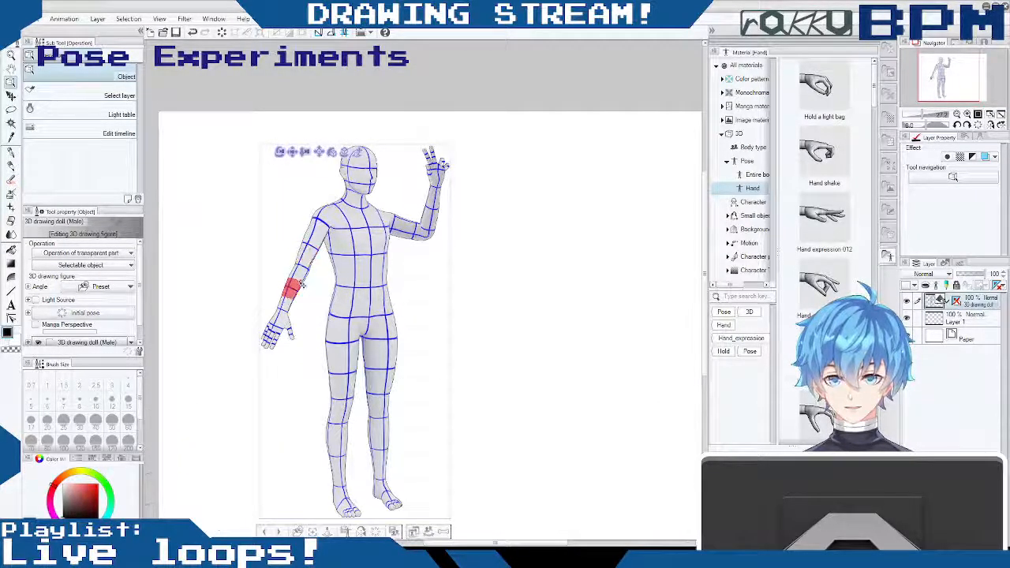
# - Move the doll's right leg backward and apart from the left leg to stagger the feet in a natural stance
pyautogui.moveTo(261, 411); pyautogui.dragTo(429, 266)
pyautogui.moveTo(382, 372); pyautogui.dragTo(356, 365)
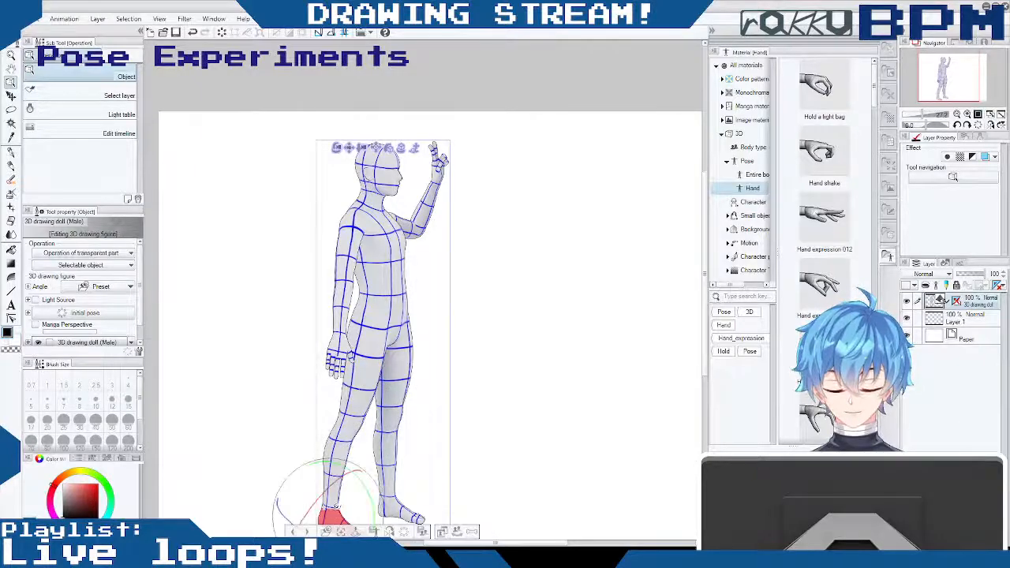
pyautogui.moveTo(299, 513); pyautogui.dragTo(433, 190)
pyautogui.moveTo(508, 240)
pyautogui.mouseDown()
pyautogui.moveTo(516, 208)
pyautogui.moveTo(506, 240)
pyautogui.moveTo(474, 229)
pyautogui.moveTo(509, 198)
pyautogui.moveTo(507, 221)
pyautogui.mouseUp()
pyautogui.moveTo(509, 263)
pyautogui.mouseDown()
pyautogui.moveTo(529, 237)
pyautogui.moveTo(515, 247)
pyautogui.mouseUp()
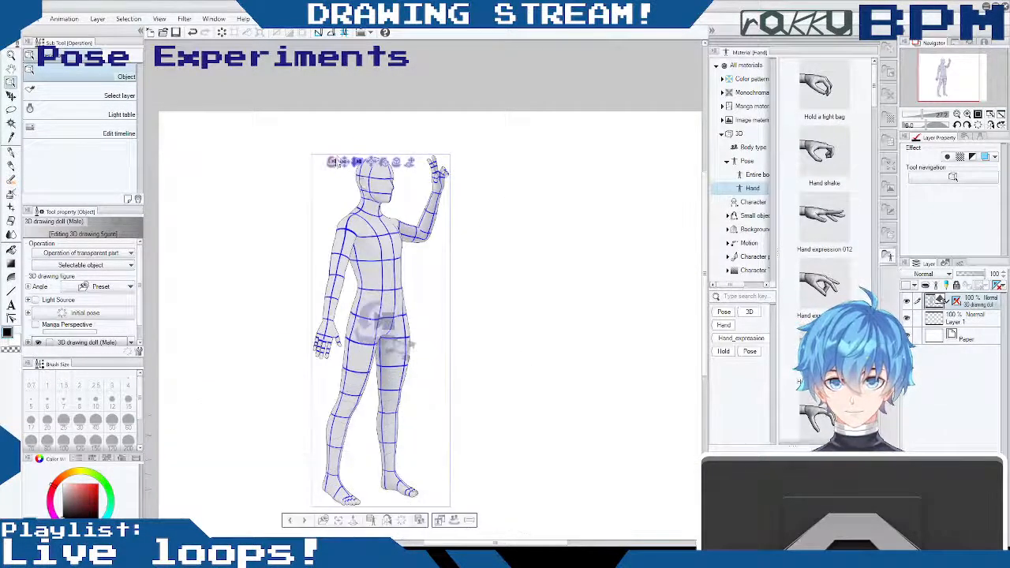
pyautogui.moveTo(277, 253); pyautogui.dragTo(250, 262)
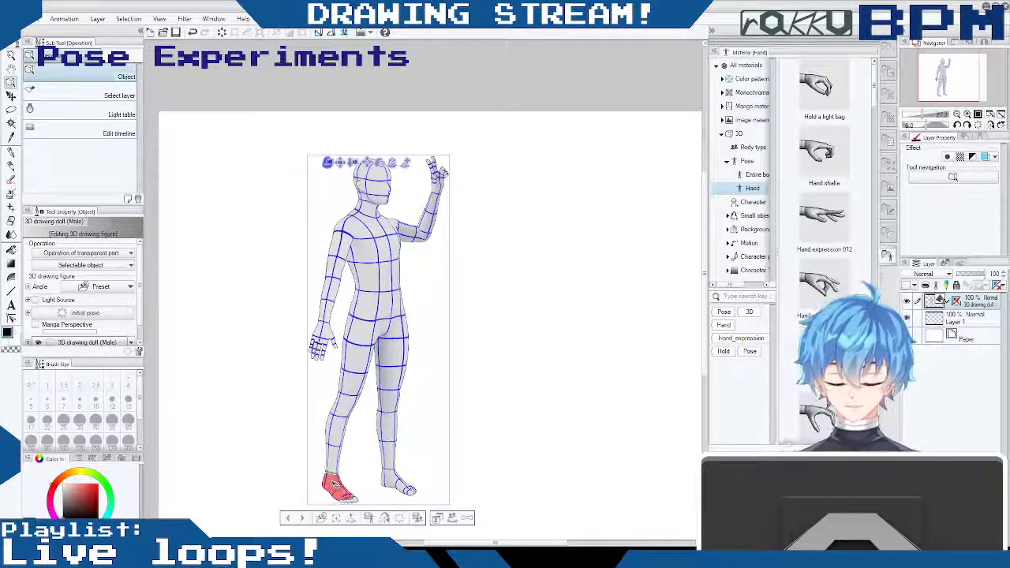
# - Rotate the doll's right foot at the ankle so that its toes point toward the viewer
pyautogui.click(335, 486)
pyautogui.moveTo(286, 484); pyautogui.dragTo(269, 440)
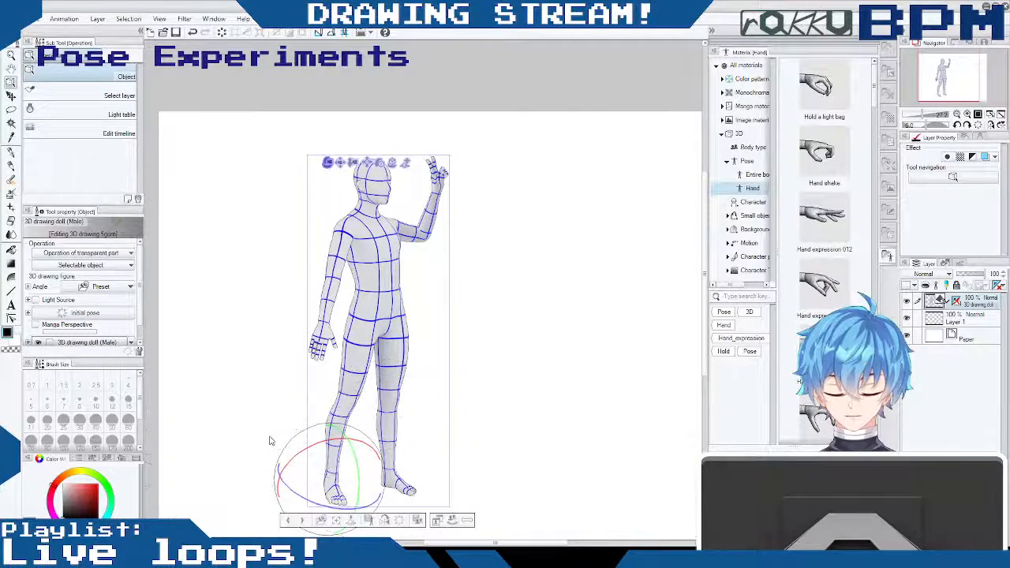
pyautogui.moveTo(282, 477); pyautogui.dragTo(270, 406)
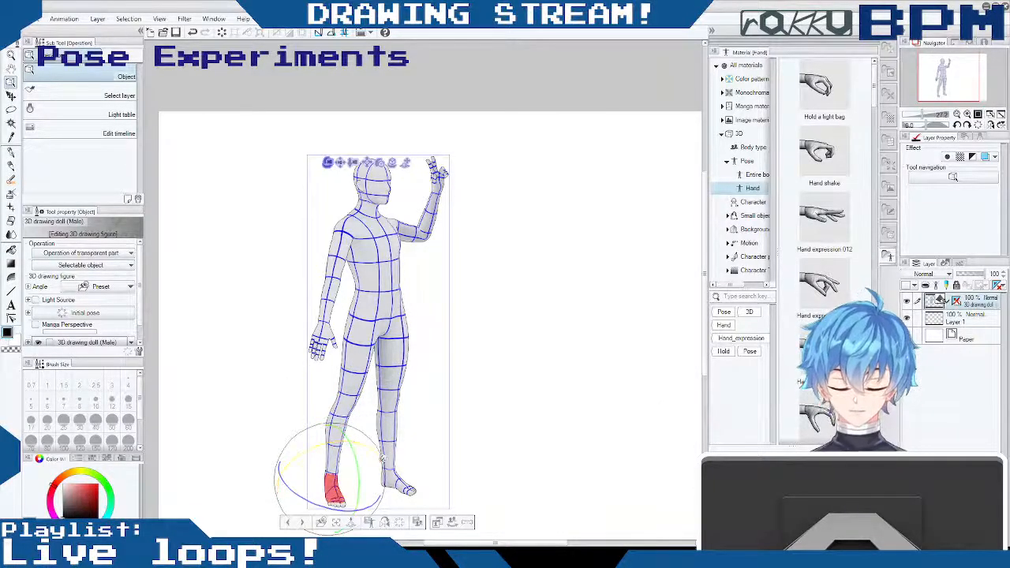
pyautogui.moveTo(376, 448)
pyautogui.mouseDown()
pyautogui.moveTo(360, 448)
pyautogui.moveTo(374, 451)
pyautogui.mouseUp()
pyautogui.moveTo(379, 500); pyautogui.dragTo(348, 502)
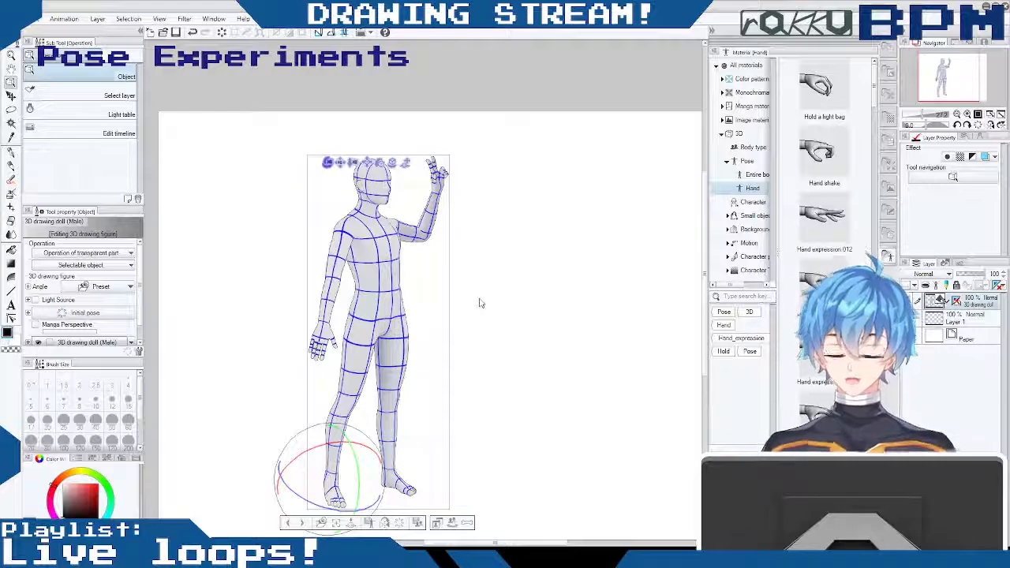
# - Turn the doll's right leg slightly outward from the hip, moving the lower leg and foot away from the left leg
pyautogui.click(342, 419)
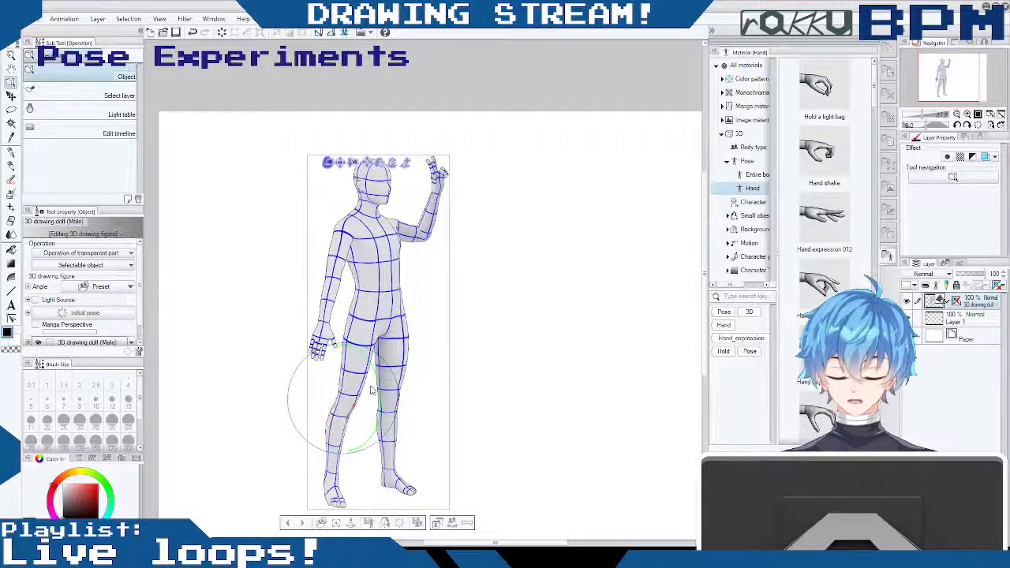
pyautogui.click(342, 425)
pyautogui.moveTo(337, 442); pyautogui.dragTo(337, 443)
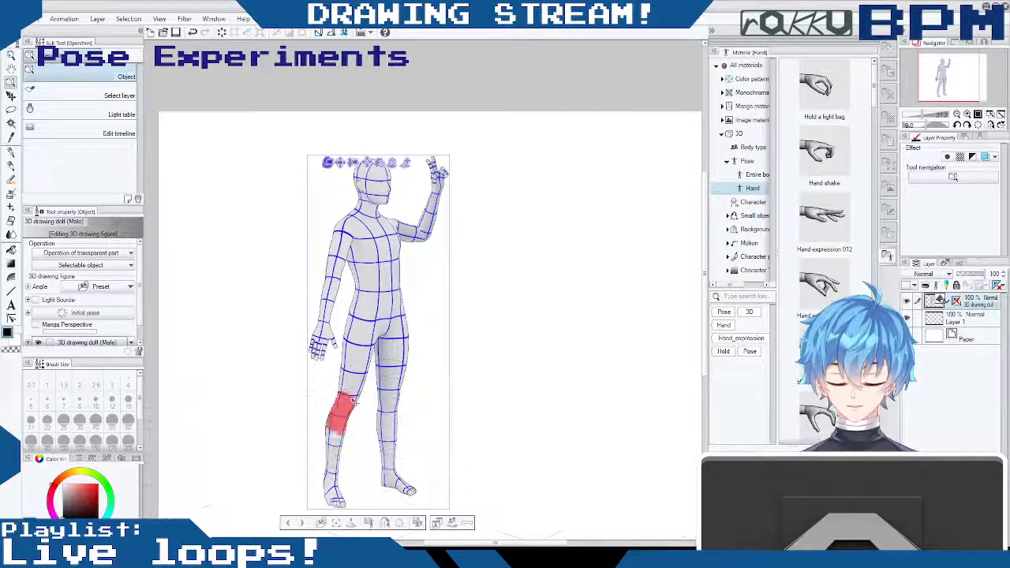
pyautogui.click(360, 348)
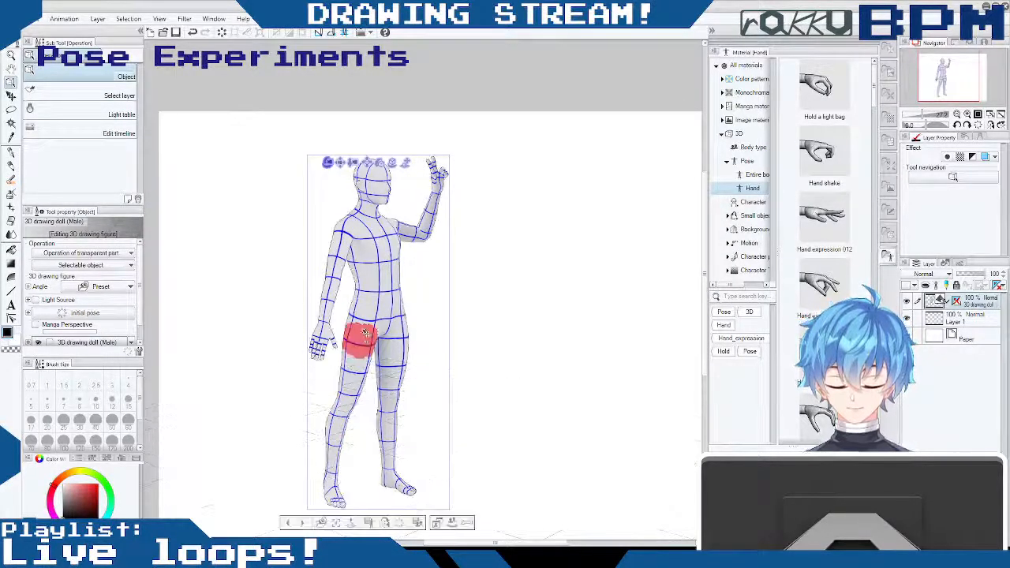
pyautogui.click(345, 403)
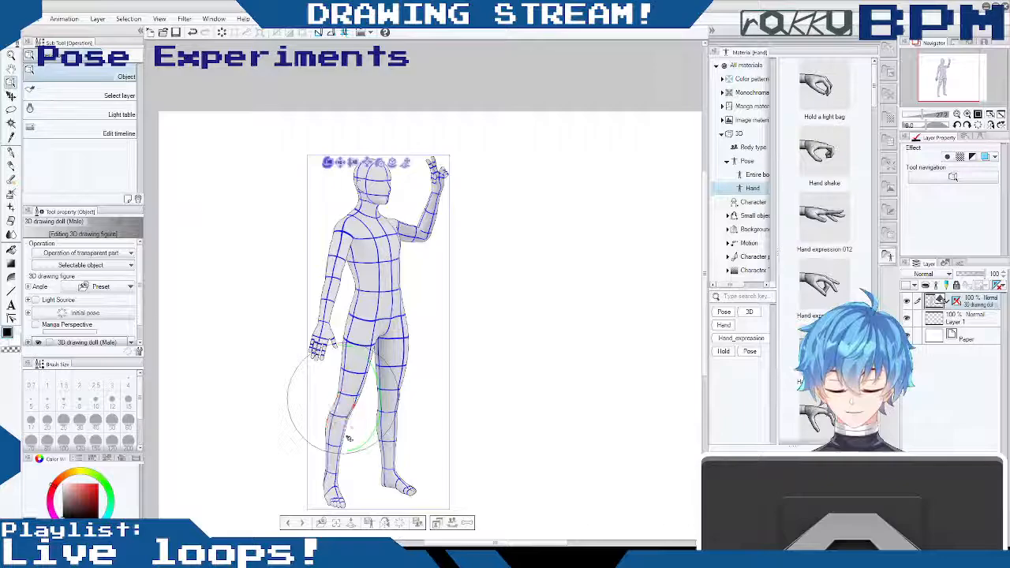
pyautogui.click(335, 470)
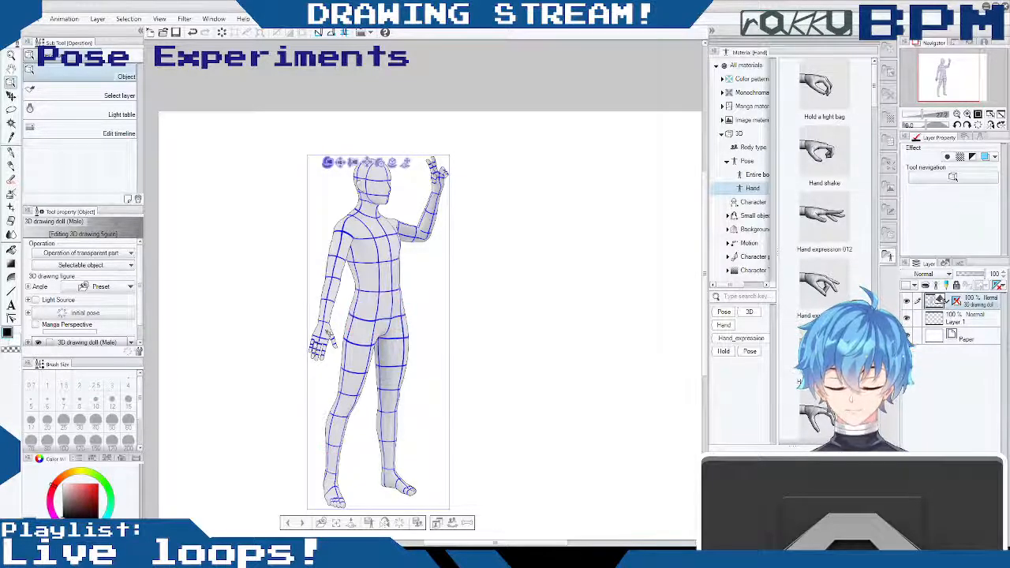
pyautogui.click(342, 399)
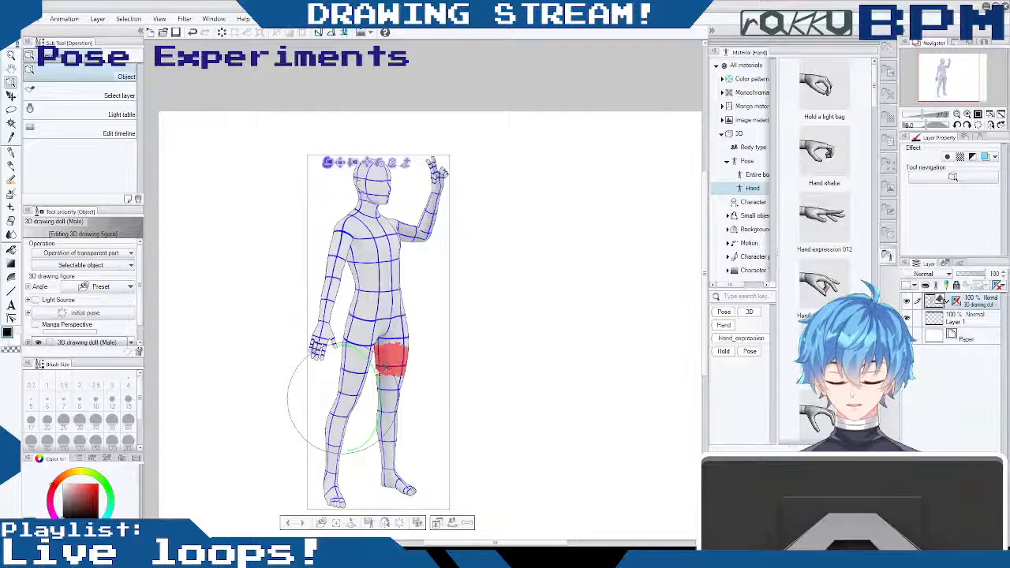
pyautogui.click(364, 327)
pyautogui.moveTo(383, 339); pyautogui.dragTo(363, 332)
pyautogui.click(484, 303)
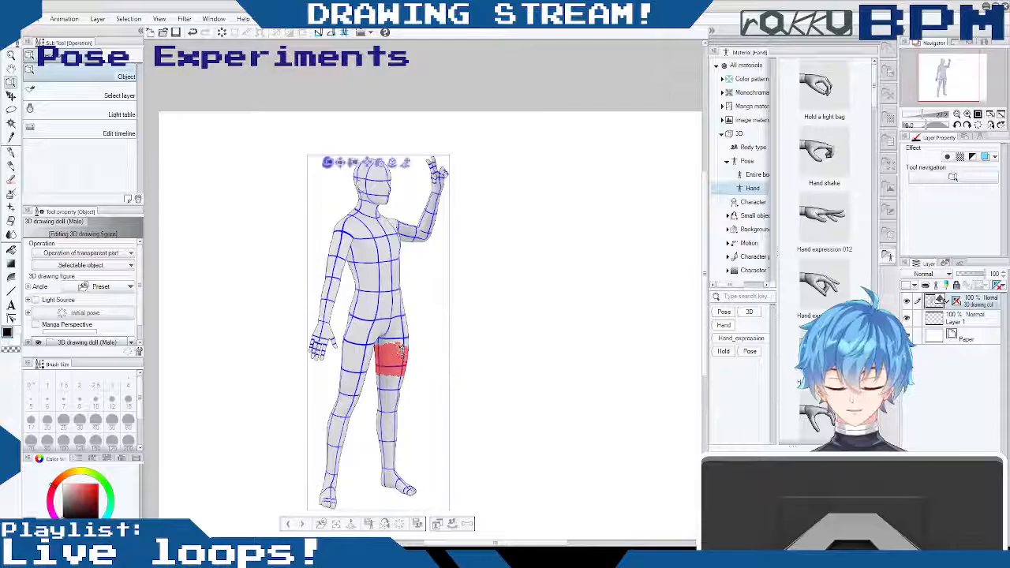
# - Adjust the angle of the doll's chest above the waist
pyautogui.moveTo(490, 295); pyautogui.dragTo(469, 298)
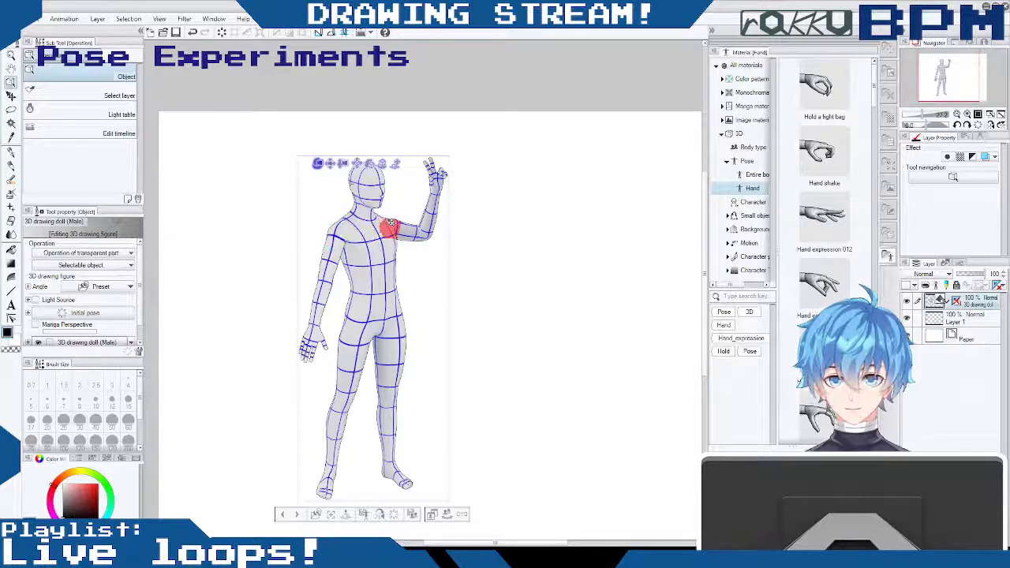
pyautogui.click(372, 225)
pyautogui.moveTo(374, 224); pyautogui.dragTo(371, 196)
pyautogui.moveTo(488, 296)
pyautogui.mouseDown()
pyautogui.moveTo(506, 289)
pyautogui.moveTo(498, 299)
pyautogui.mouseUp()
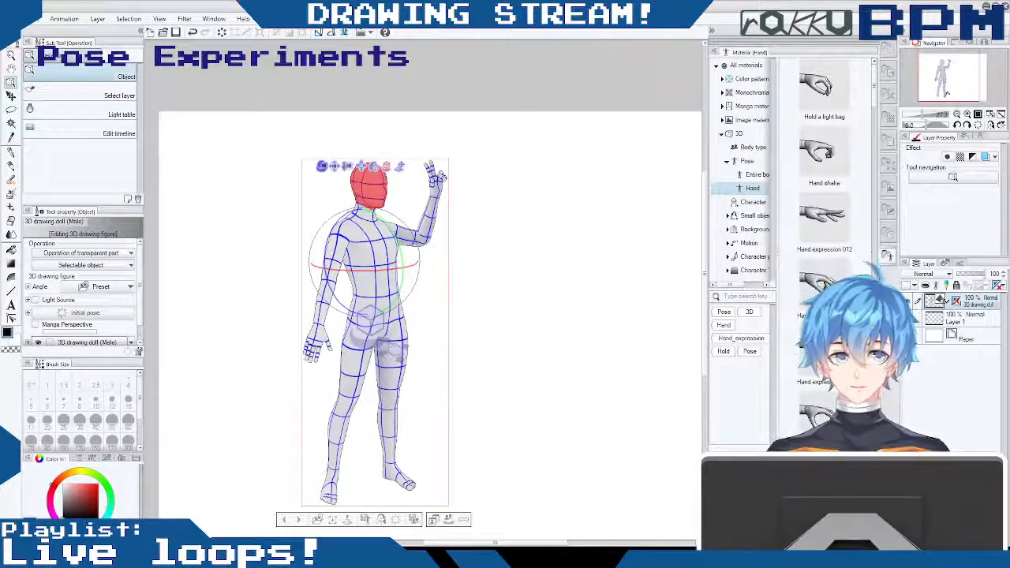
# - Rotate the doll's head slightly toward the viewer, keeping the face directed past the raised left hand
pyautogui.moveTo(923, 115); pyautogui.dragTo(926, 118)
pyautogui.moveTo(705, 198); pyautogui.dragTo(706, 154)
pyautogui.moveTo(927, 116); pyautogui.dragTo(930, 116)
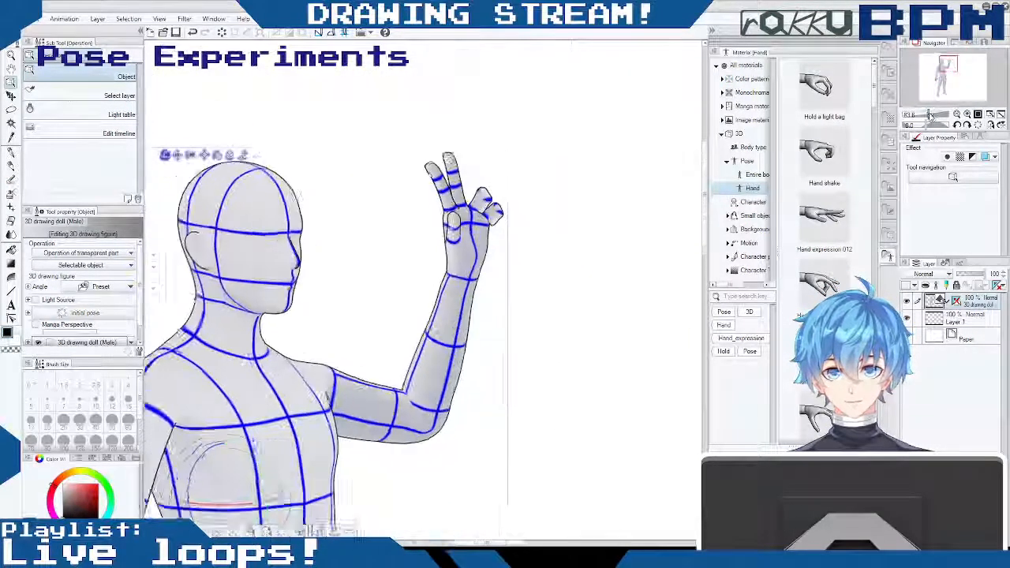
pyautogui.click(266, 209)
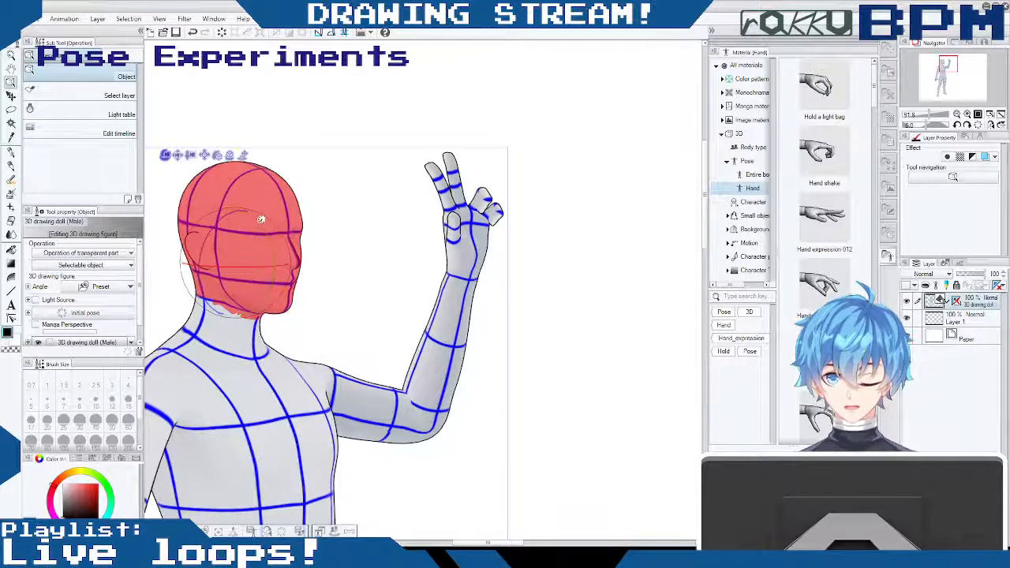
pyautogui.moveTo(261, 214); pyautogui.dragTo(265, 228)
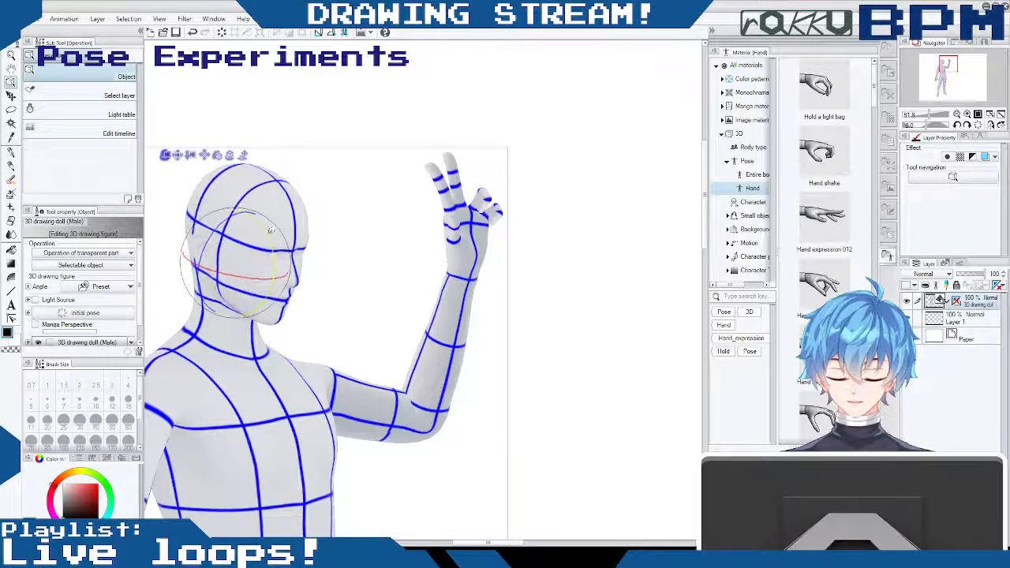
pyautogui.moveTo(265, 277); pyautogui.dragTo(270, 248)
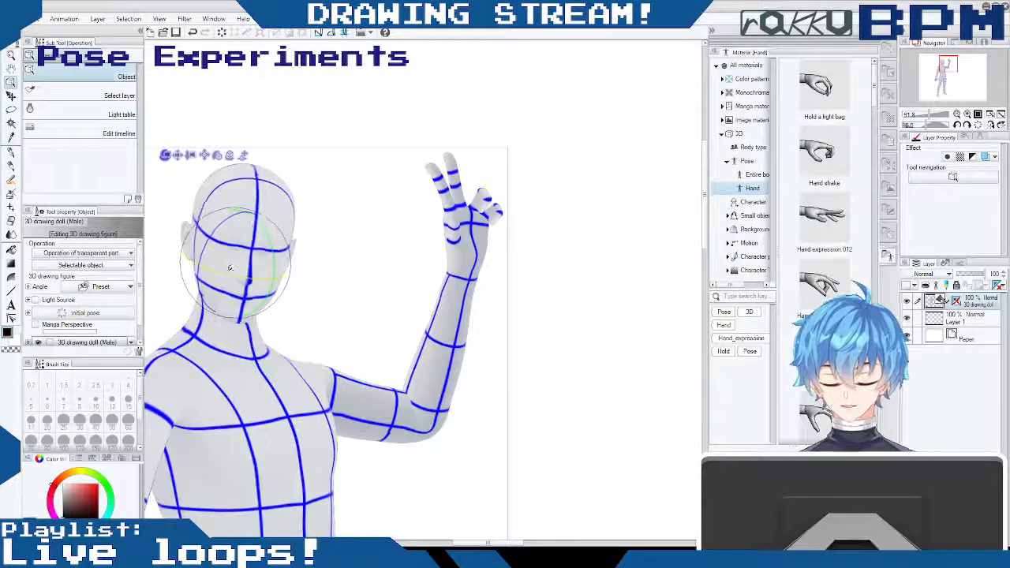
pyautogui.moveTo(232, 268); pyautogui.dragTo(233, 268)
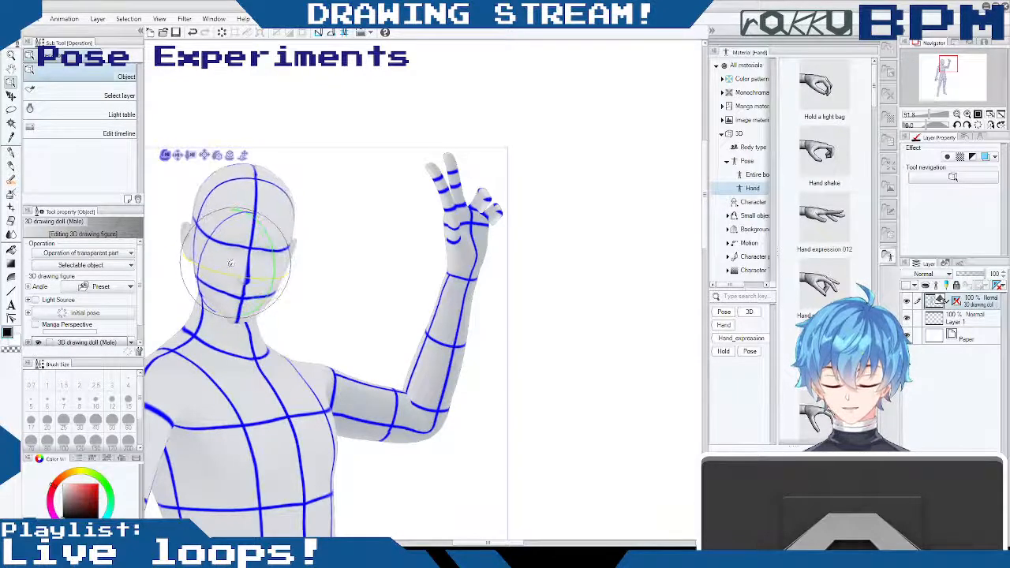
pyautogui.click(229, 263)
pyautogui.moveTo(235, 271); pyautogui.dragTo(248, 272)
pyautogui.moveTo(266, 228); pyautogui.dragTo(225, 168)
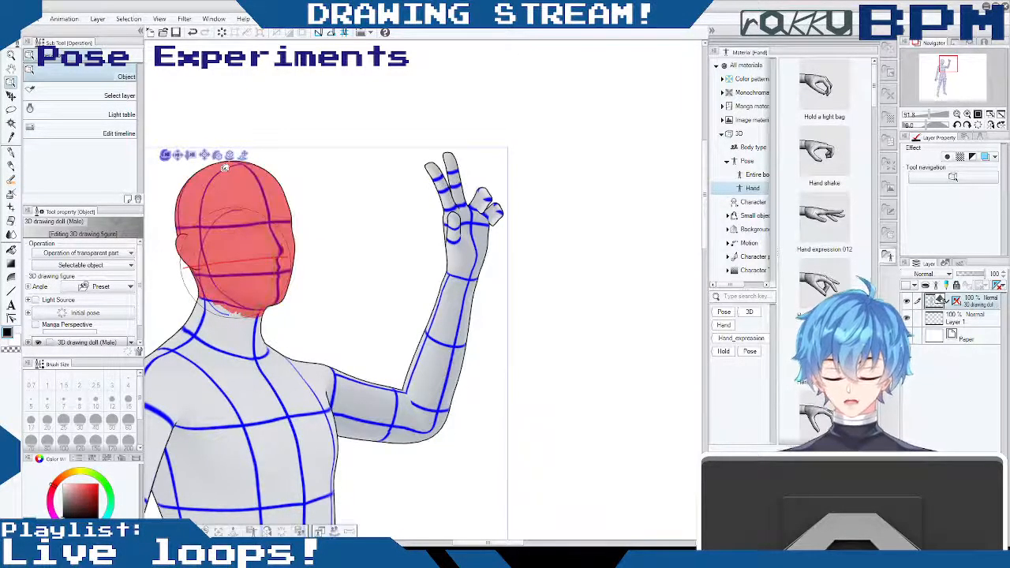
# - Set a low-angle camera view of the doll, framing the head, torso and raised left hand
pyautogui.moveTo(582, 325); pyautogui.dragTo(591, 264)
pyautogui.moveTo(705, 236); pyautogui.dragTo(685, 246)
pyautogui.moveTo(498, 542); pyautogui.dragTo(477, 533)
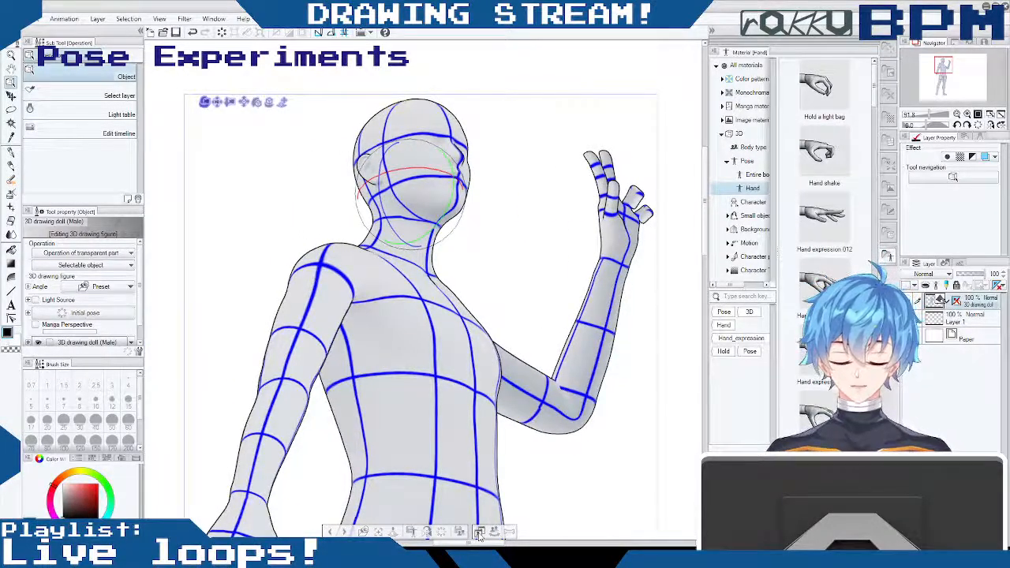
pyautogui.moveTo(705, 202); pyautogui.dragTo(694, 183)
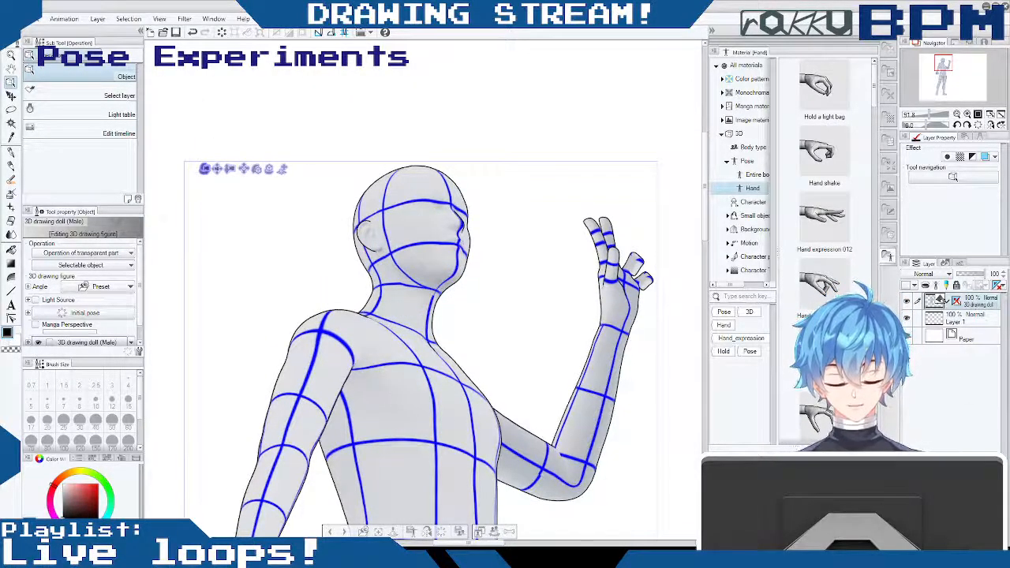
# - Add a new raster layer above the 3D drawing doll layer, at 100% opacity, and make it active
pyautogui.hotkey('ctrl', 'shift', 'n')
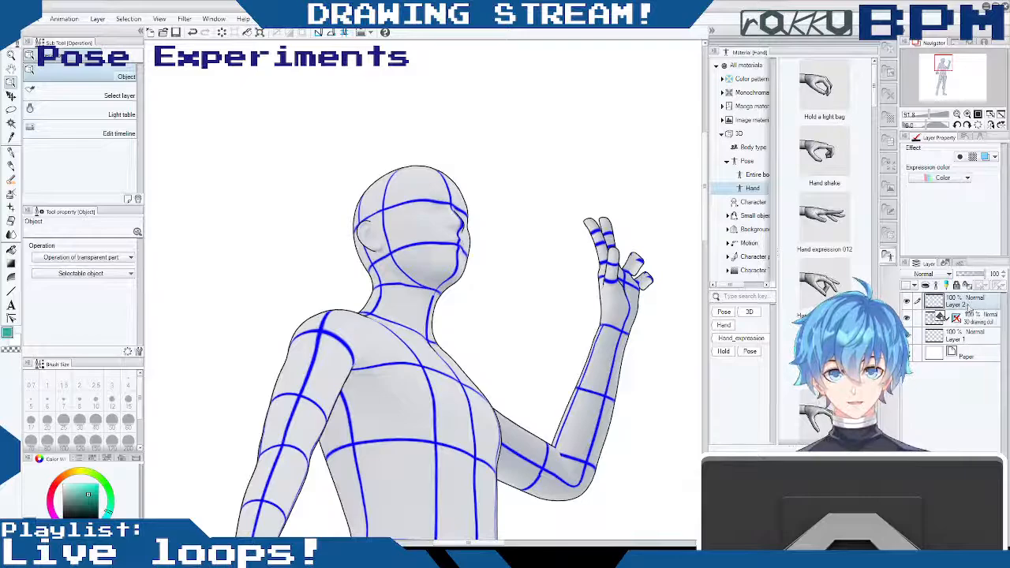
pyautogui.click(907, 318)
pyautogui.click(907, 317)
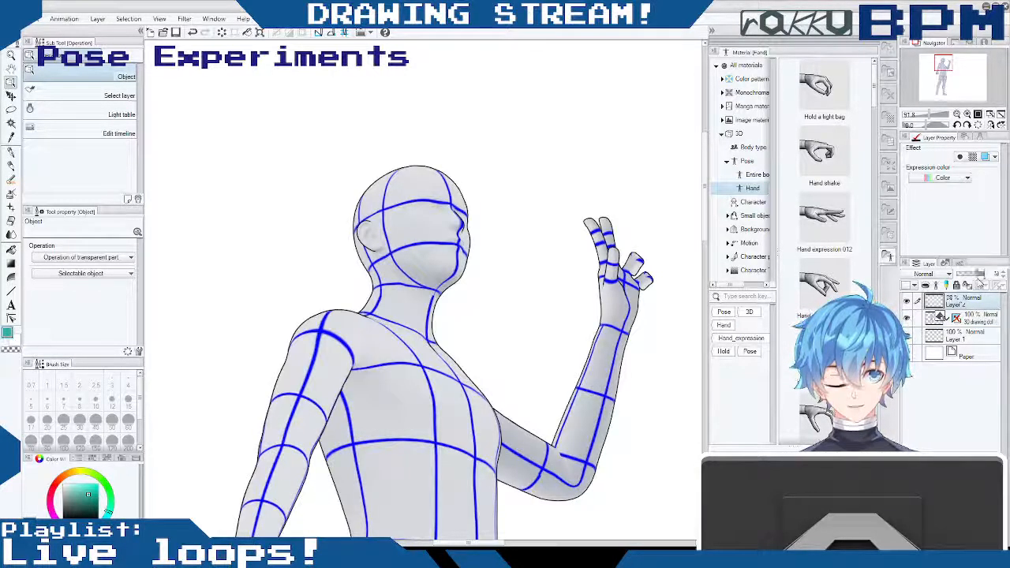
pyautogui.moveTo(982, 281)
pyautogui.mouseDown()
pyautogui.moveTo(963, 280)
pyautogui.moveTo(1001, 282)
pyautogui.moveTo(955, 279)
pyautogui.moveTo(988, 280)
pyautogui.mouseUp()
pyautogui.click(979, 319)
pyautogui.click(971, 306)
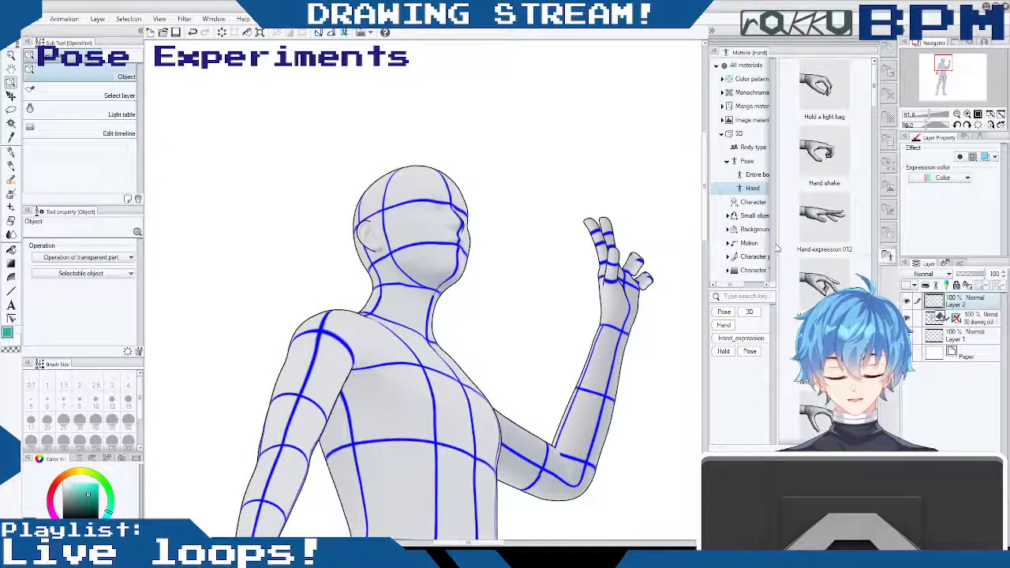
# - Choose the Mechanical pencil, lower the 3D drawing doll layer's opacity to 54%, and make Layer 2 active again
pyautogui.moveTo(705, 206)
pyautogui.mouseDown()
pyautogui.moveTo(705, 183)
pyautogui.moveTo(707, 261)
pyautogui.moveTo(707, 201)
pyautogui.moveTo(686, 205)
pyautogui.mouseUp()
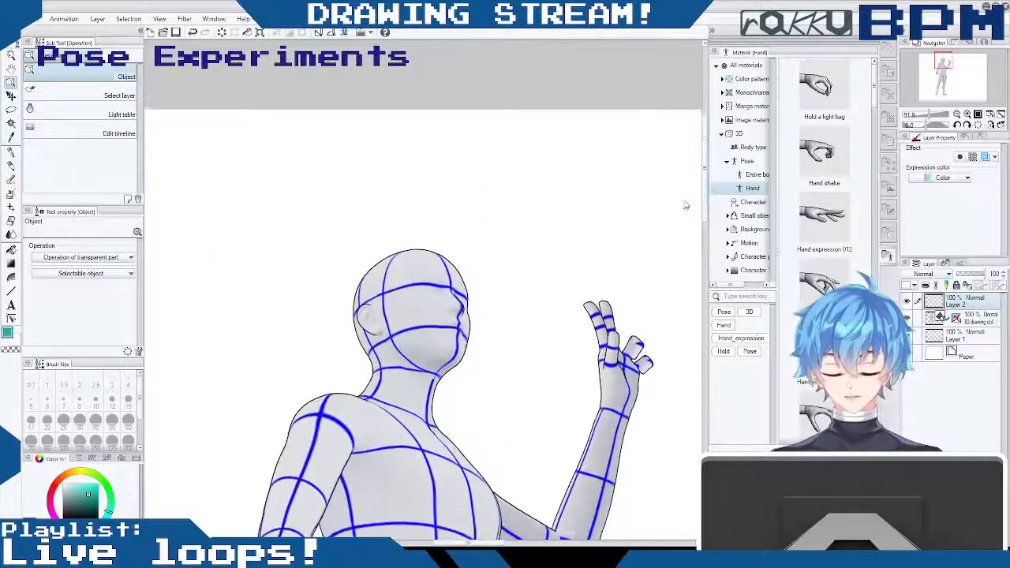
pyautogui.click(12, 164)
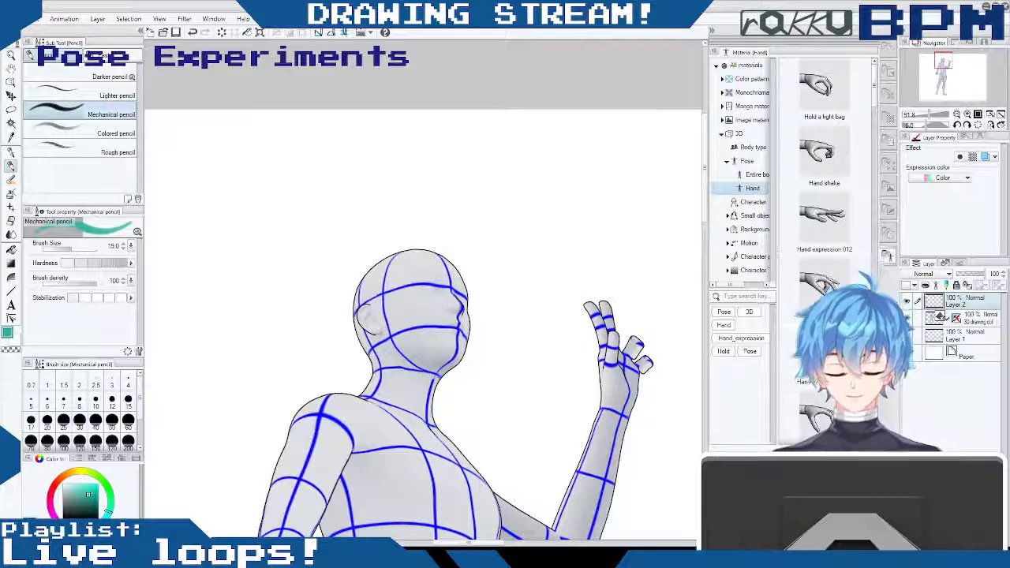
pyautogui.click(977, 320)
pyautogui.moveTo(990, 275); pyautogui.dragTo(977, 281)
pyautogui.click(973, 304)
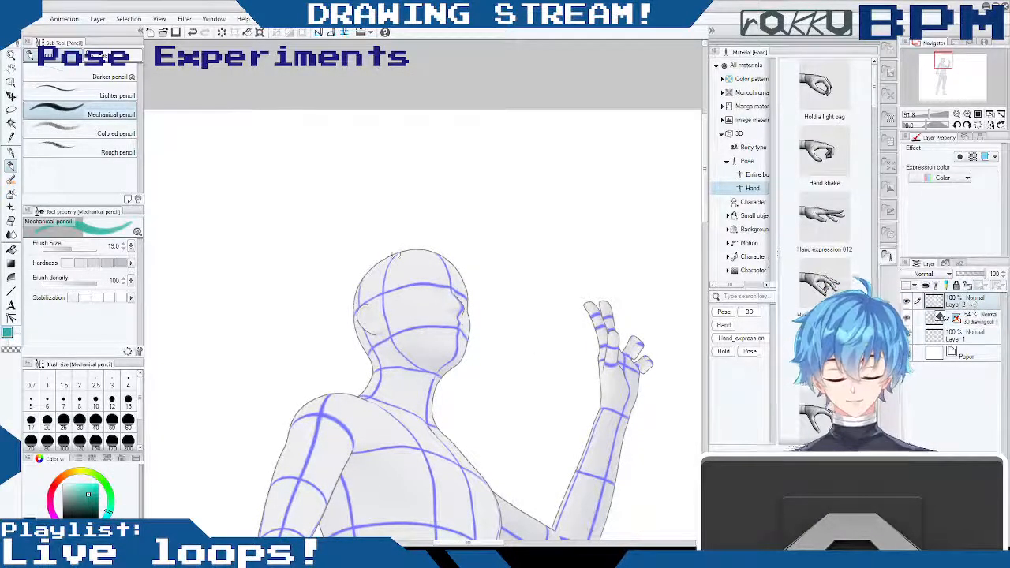
# - Set the brush size to 8 and sketch teal eyes, nose, mouth and ear over the doll's head
pyautogui.click(130, 250)
pyautogui.click(130, 250)
pyautogui.click(129, 249)
pyautogui.click(130, 249)
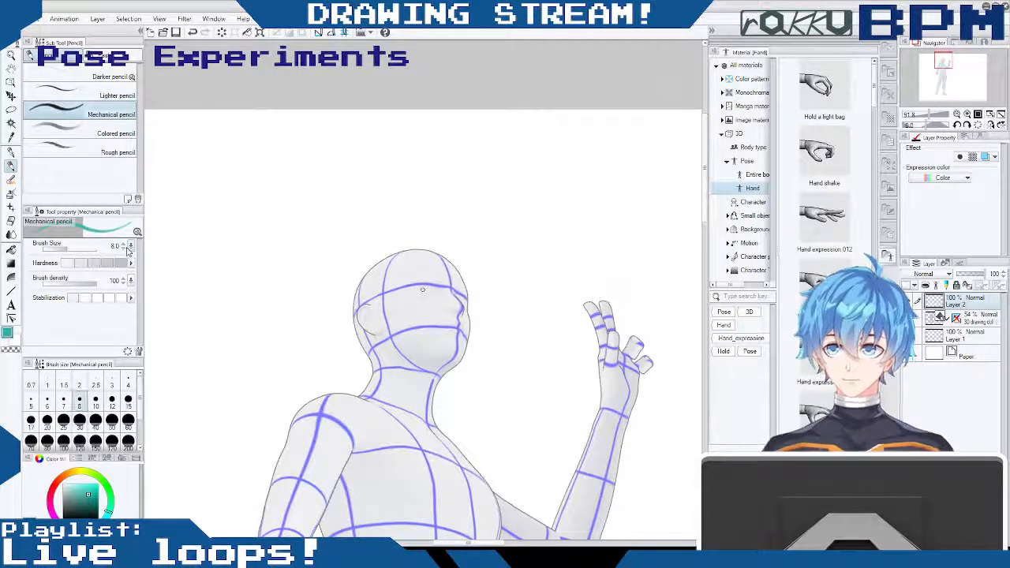
pyautogui.moveTo(426, 284)
pyautogui.mouseDown()
pyautogui.moveTo(470, 288)
pyautogui.moveTo(463, 319)
pyautogui.mouseUp()
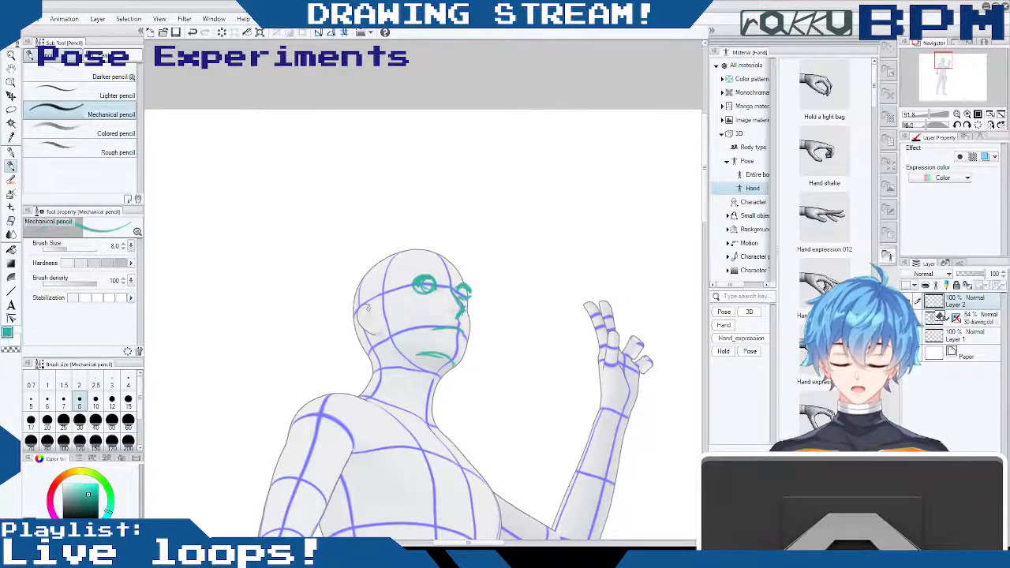
pyautogui.moveTo(366, 326); pyautogui.dragTo(375, 335)
pyautogui.moveTo(363, 306); pyautogui.dragTo(374, 308)
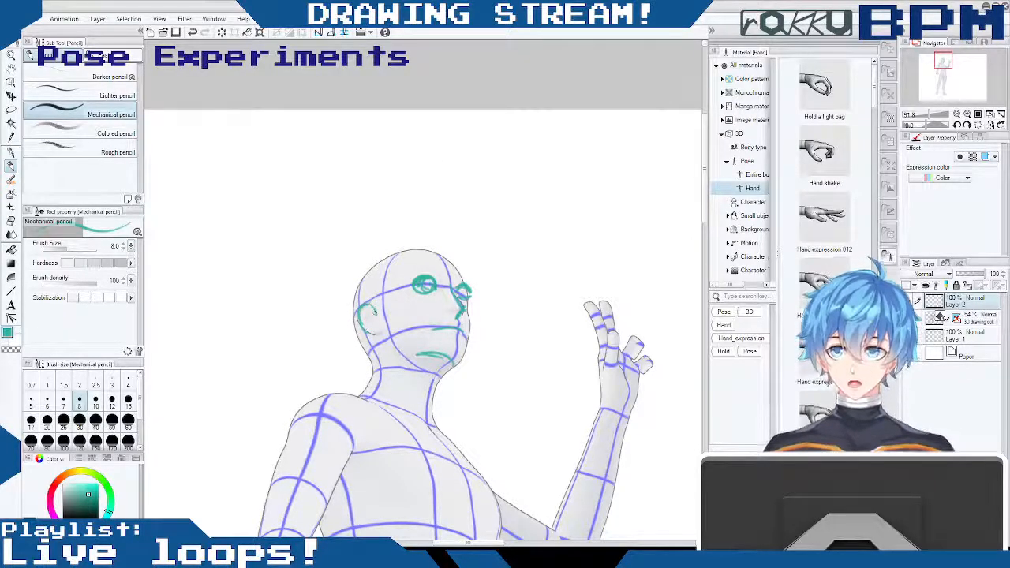
pyautogui.moveTo(372, 303); pyautogui.dragTo(373, 331)
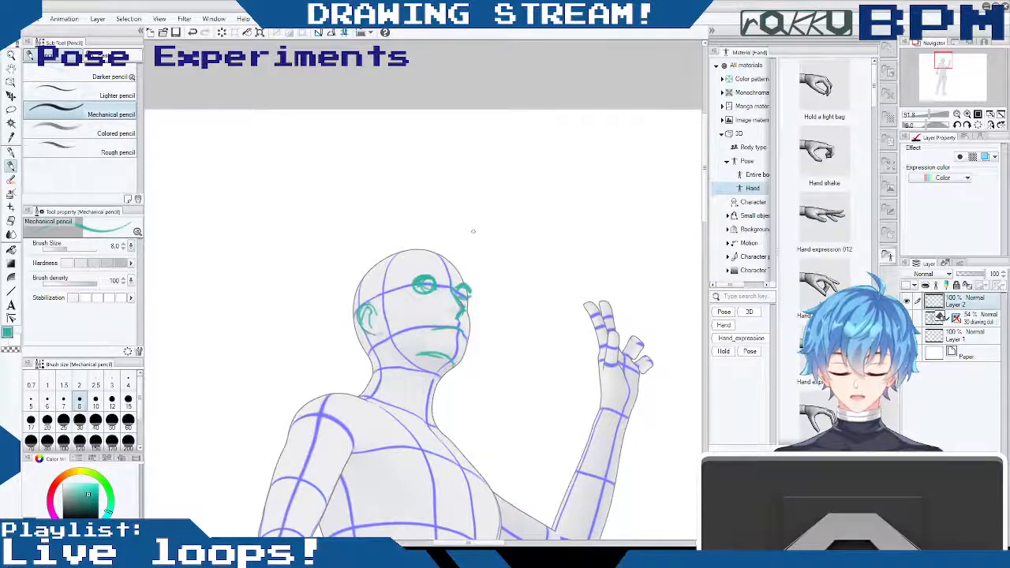
# - Sketch a teal hair outline with a spiky fringe around the doll's head using the Mechanical pencil
pyautogui.moveTo(475, 245)
pyautogui.mouseDown()
pyautogui.moveTo(480, 286)
pyautogui.moveTo(436, 283)
pyautogui.moveTo(434, 271)
pyautogui.mouseUp()
pyautogui.moveTo(434, 276)
pyautogui.mouseDown()
pyautogui.moveTo(396, 293)
pyautogui.moveTo(416, 229)
pyautogui.moveTo(377, 235)
pyautogui.mouseUp()
pyautogui.moveTo(450, 233)
pyautogui.mouseDown()
pyautogui.moveTo(361, 256)
pyautogui.moveTo(344, 360)
pyautogui.mouseUp()
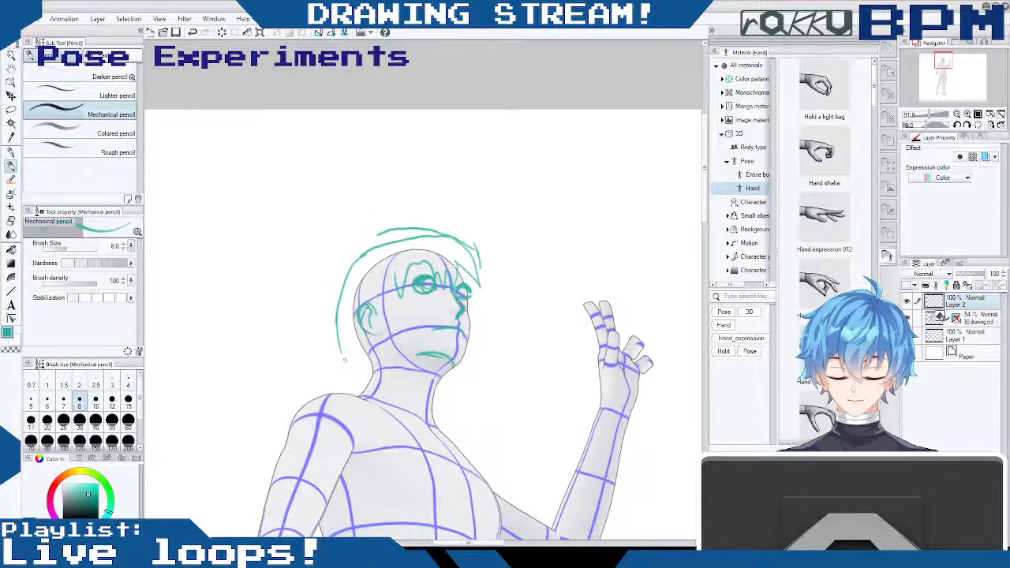
# - Trace the doll's neck, shoulder, upper arm and chest contours in teal on the sketch layer
pyautogui.moveTo(432, 384); pyautogui.dragTo(453, 444)
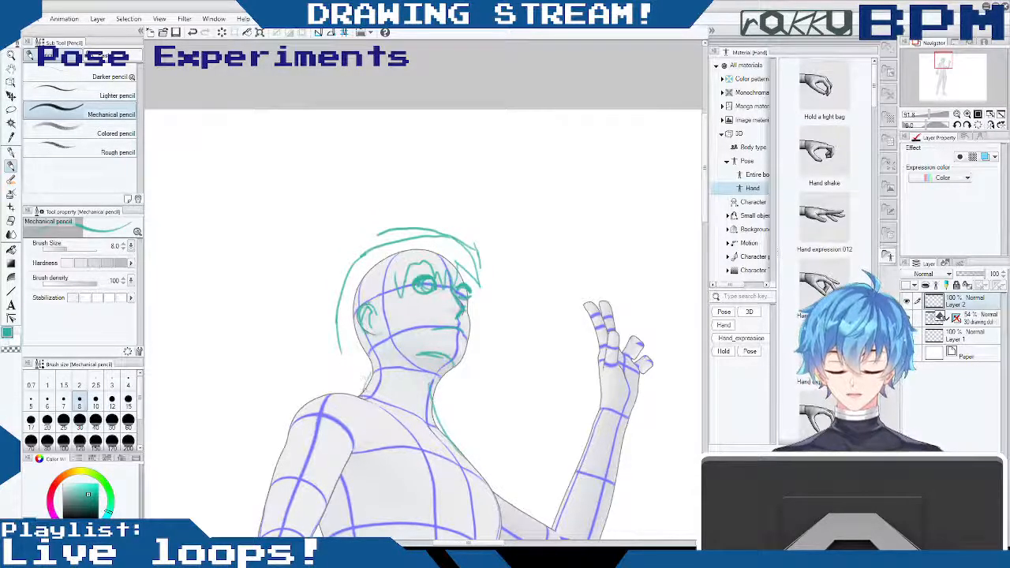
pyautogui.moveTo(368, 390); pyautogui.dragTo(360, 400)
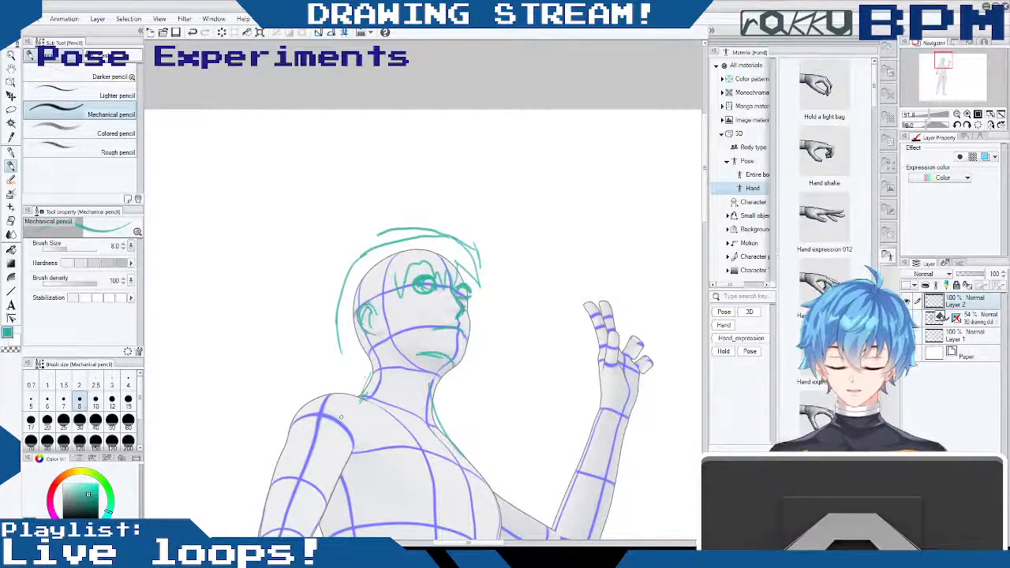
pyautogui.moveTo(379, 365)
pyautogui.mouseDown()
pyautogui.moveTo(371, 395)
pyautogui.moveTo(267, 535)
pyautogui.mouseUp()
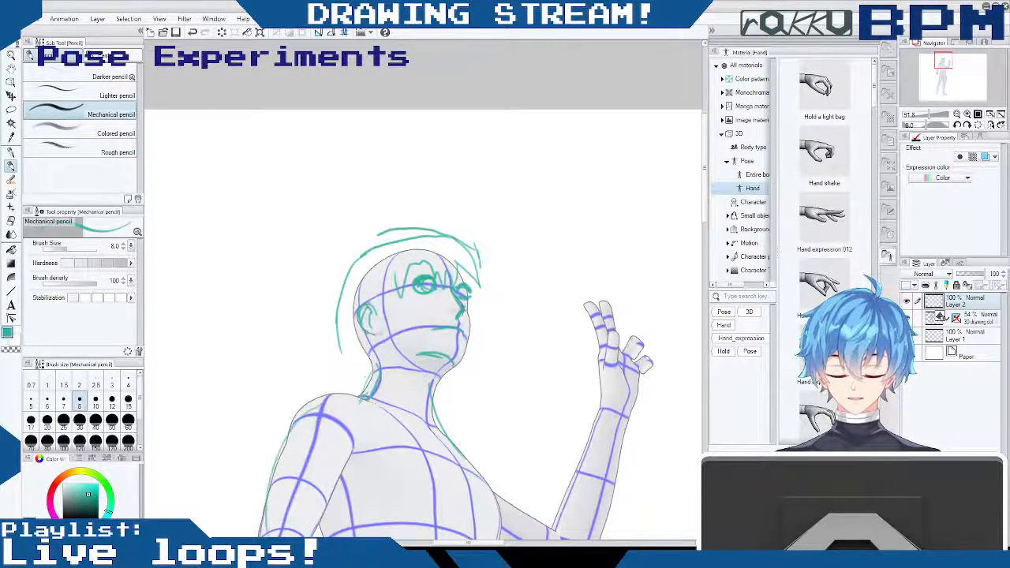
pyautogui.moveTo(433, 404); pyautogui.dragTo(499, 529)
pyautogui.moveTo(442, 430); pyautogui.dragTo(487, 499)
pyautogui.moveTo(327, 395); pyautogui.dragTo(310, 452)
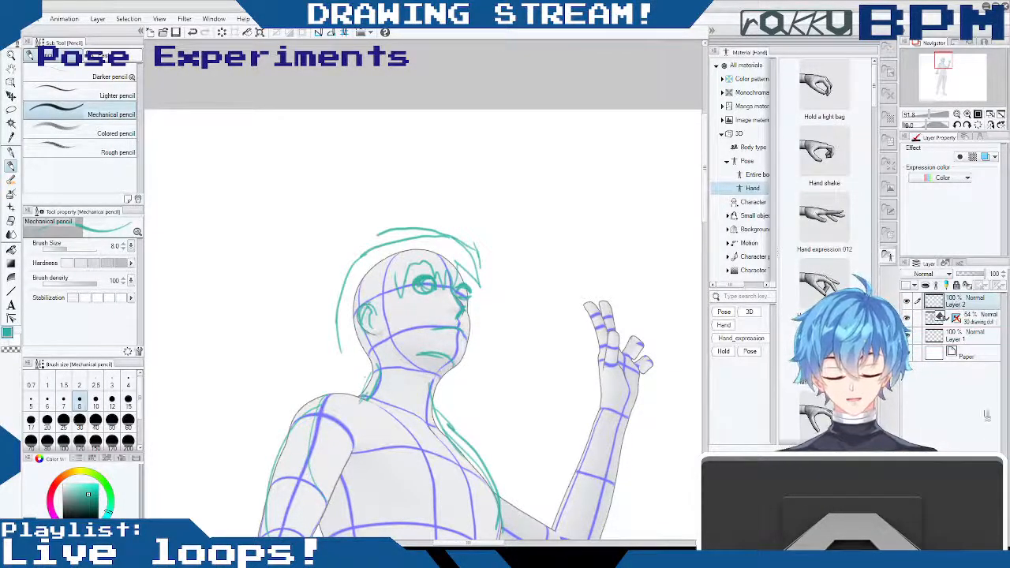
# - Delete the sketch layer above the doll and raise the 3D drawing doll layer's opacity to 81%
pyautogui.click(995, 539)
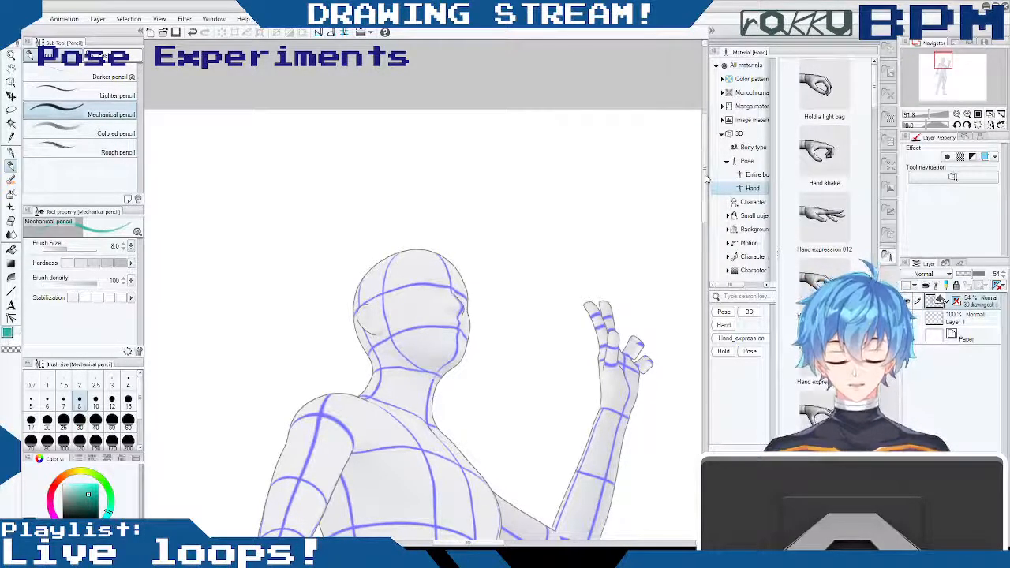
pyautogui.scroll(2, 708, 166)
pyautogui.scroll(-3, 705, 173)
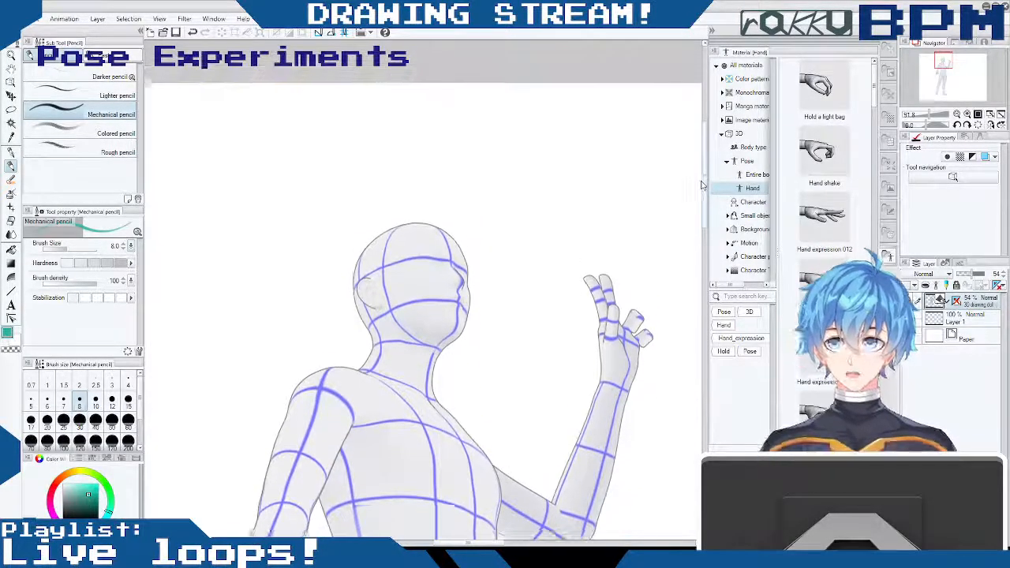
pyautogui.scroll(-2, 701, 185)
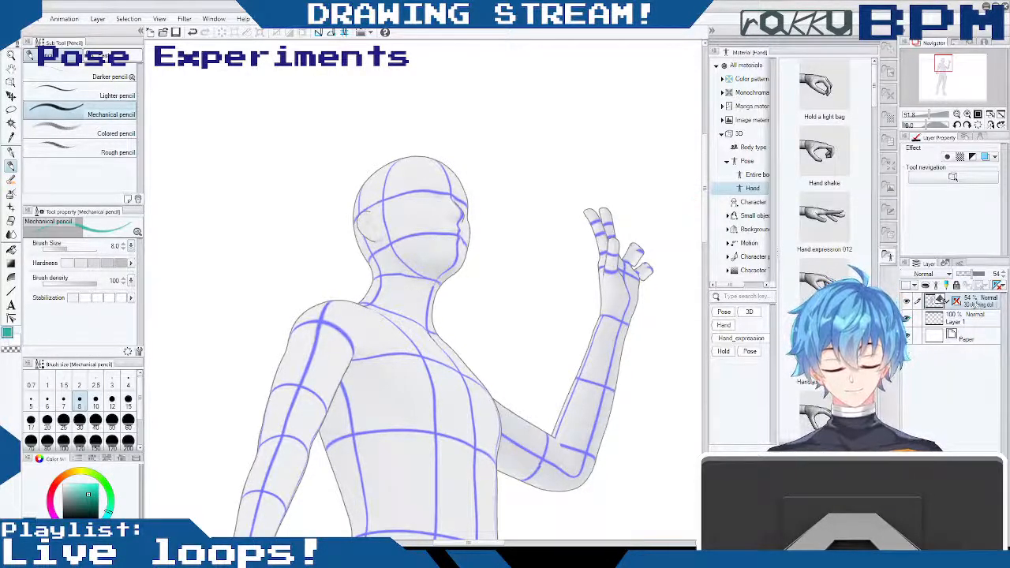
pyautogui.moveTo(973, 277); pyautogui.dragTo(979, 276)
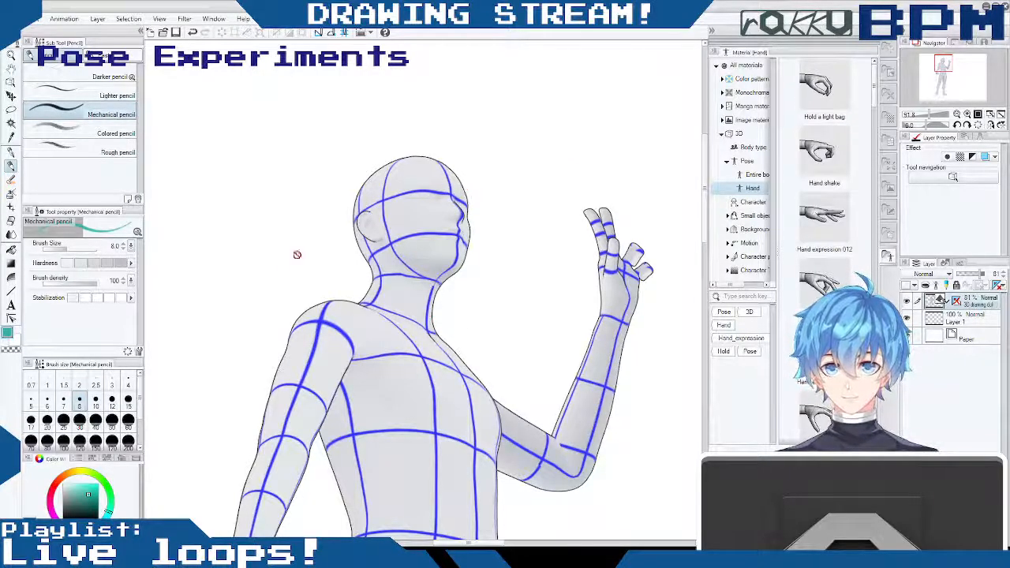
# - Move the full-figure doll slightly up the canvas with the Move layer tool and list the 3D body type materials
pyautogui.moveTo(707, 223); pyautogui.dragTo(676, 211)
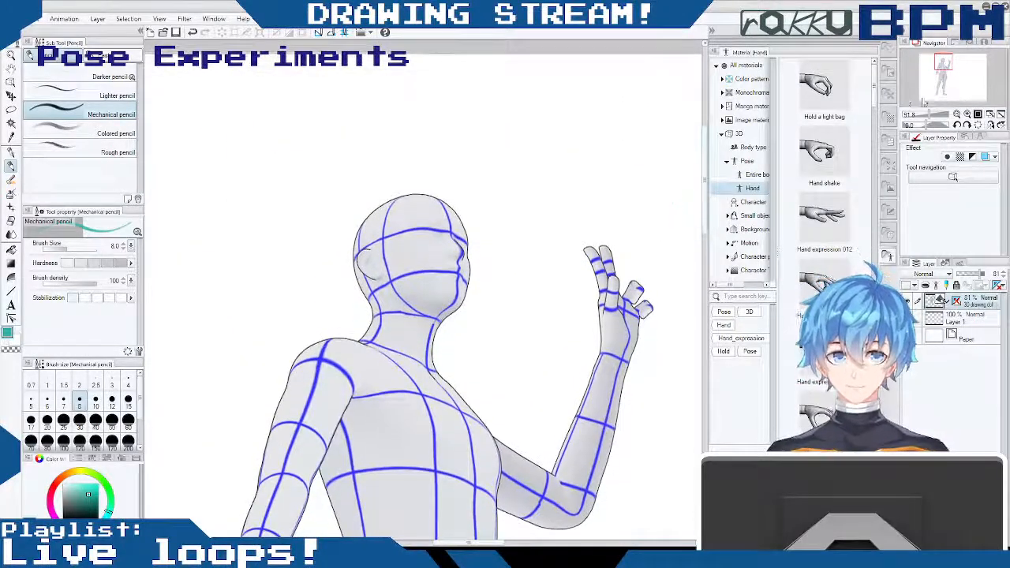
pyautogui.moveTo(934, 116); pyautogui.dragTo(924, 117)
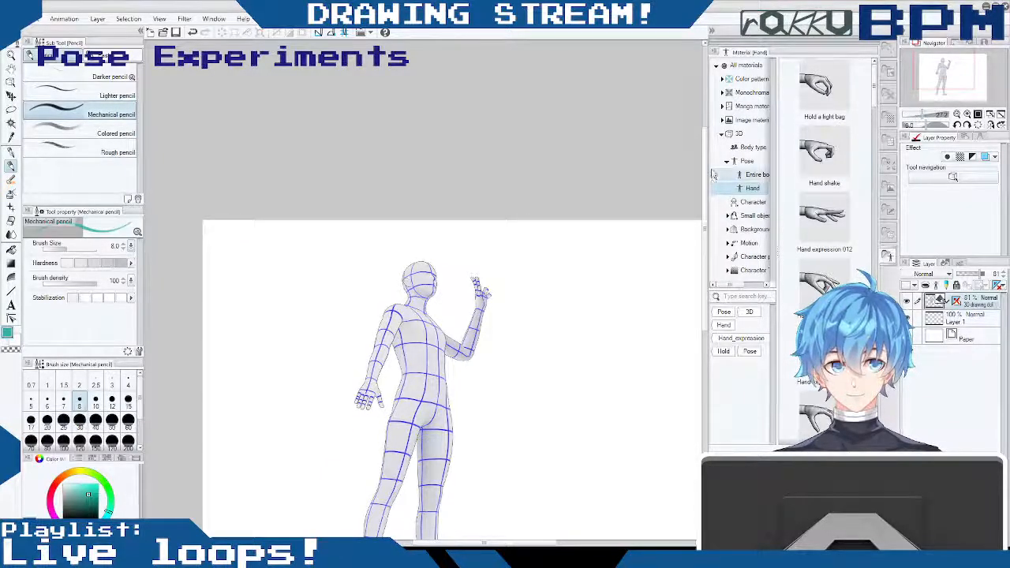
pyautogui.moveTo(707, 175); pyautogui.dragTo(702, 207)
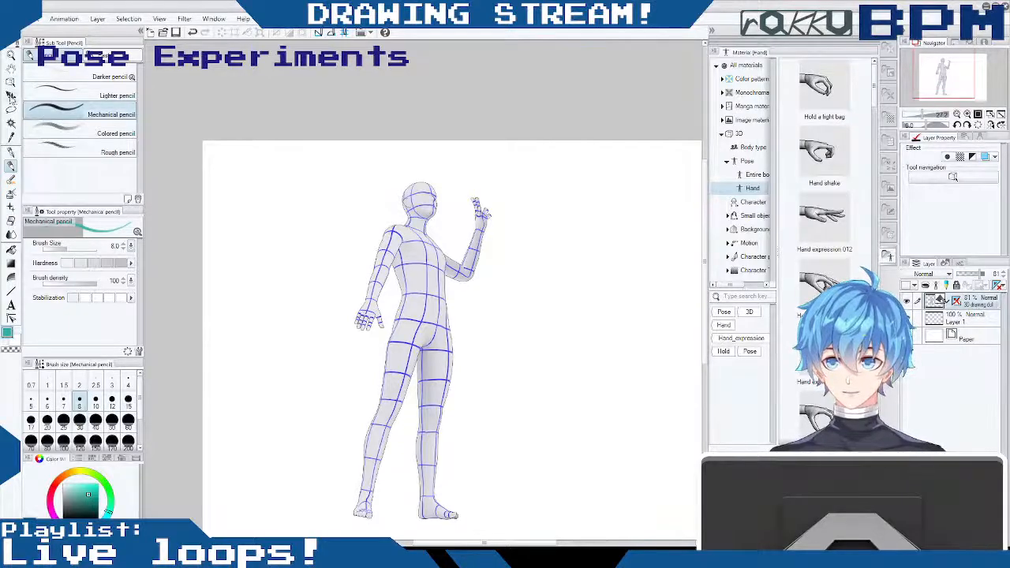
pyautogui.click(12, 95)
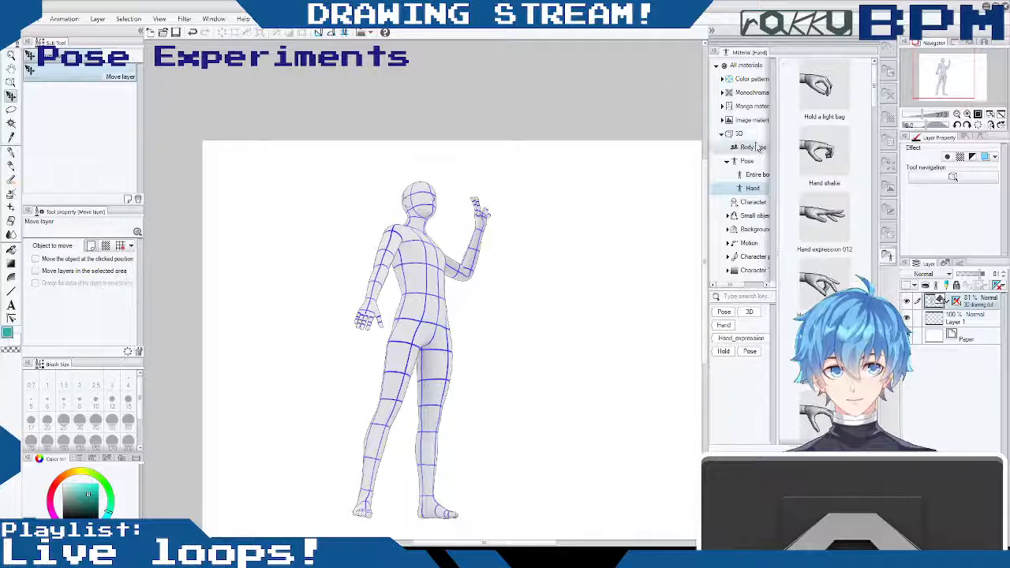
pyautogui.click(756, 148)
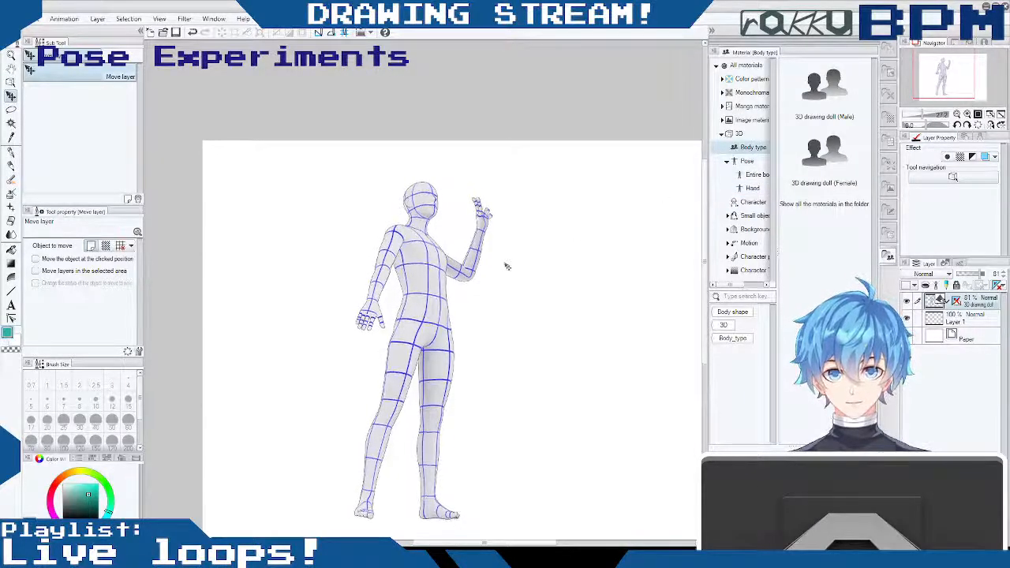
pyautogui.moveTo(461, 367)
pyautogui.mouseDown()
pyautogui.moveTo(465, 384)
pyautogui.moveTo(465, 360)
pyautogui.mouseUp()
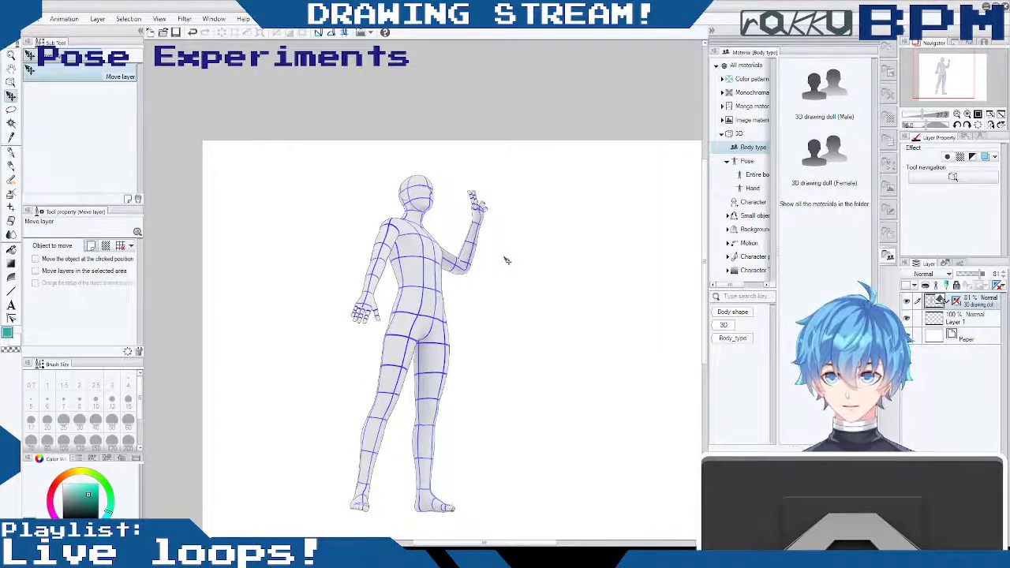
pyautogui.moveTo(706, 231)
pyautogui.mouseDown()
pyautogui.moveTo(703, 272)
pyautogui.moveTo(709, 222)
pyautogui.mouseUp()
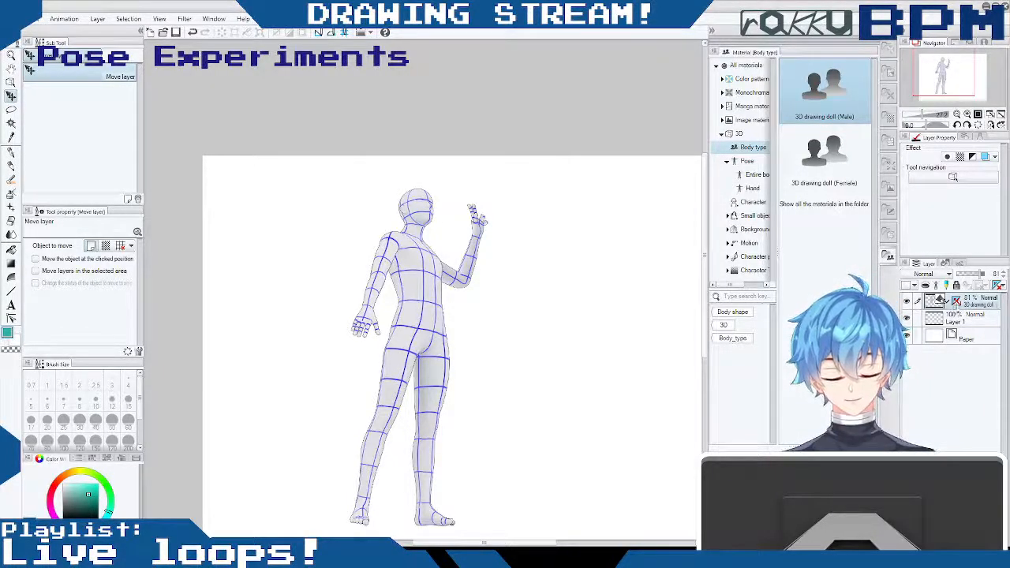
pyautogui.moveTo(446, 248)
pyautogui.mouseDown()
pyautogui.moveTo(451, 267)
pyautogui.moveTo(442, 261)
pyautogui.mouseUp()
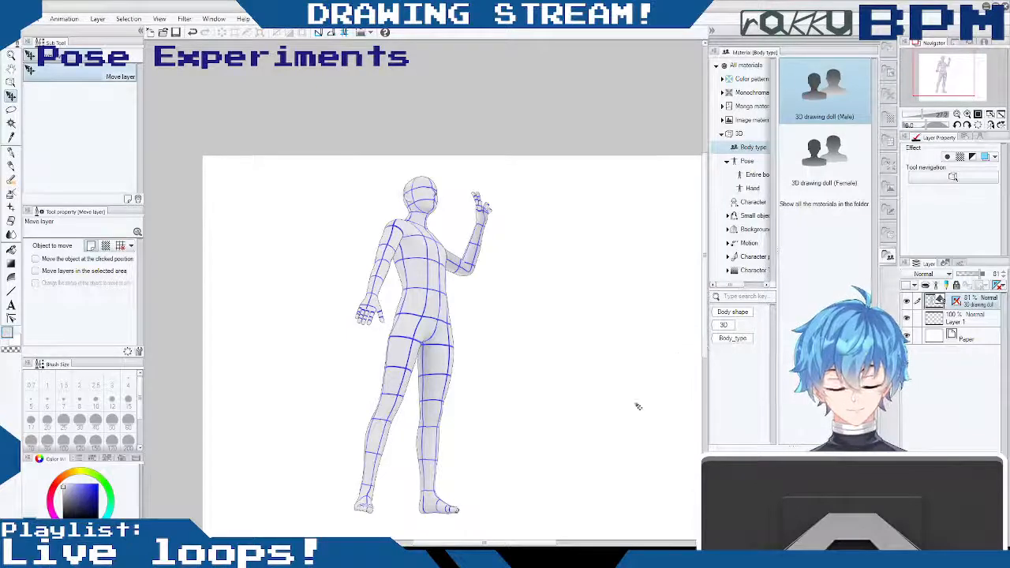
# - Toggle the 3D drawing doll layer off and on, reselect it, and shift the doll slightly right on the canvas
pyautogui.moveTo(527, 543)
pyautogui.mouseDown()
pyautogui.moveTo(508, 543)
pyautogui.moveTo(534, 544)
pyautogui.mouseUp()
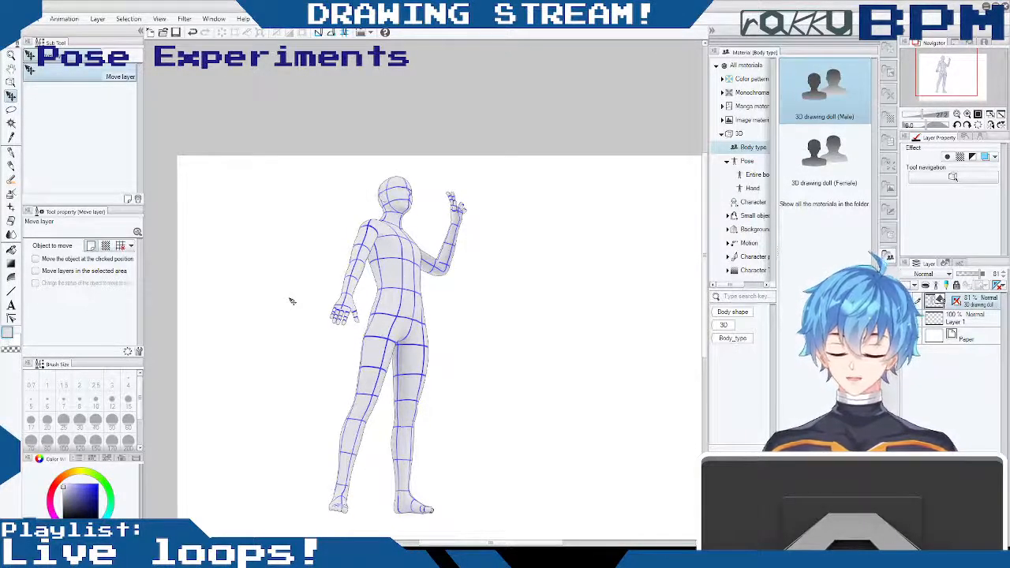
pyautogui.moveTo(708, 178); pyautogui.dragTo(708, 177)
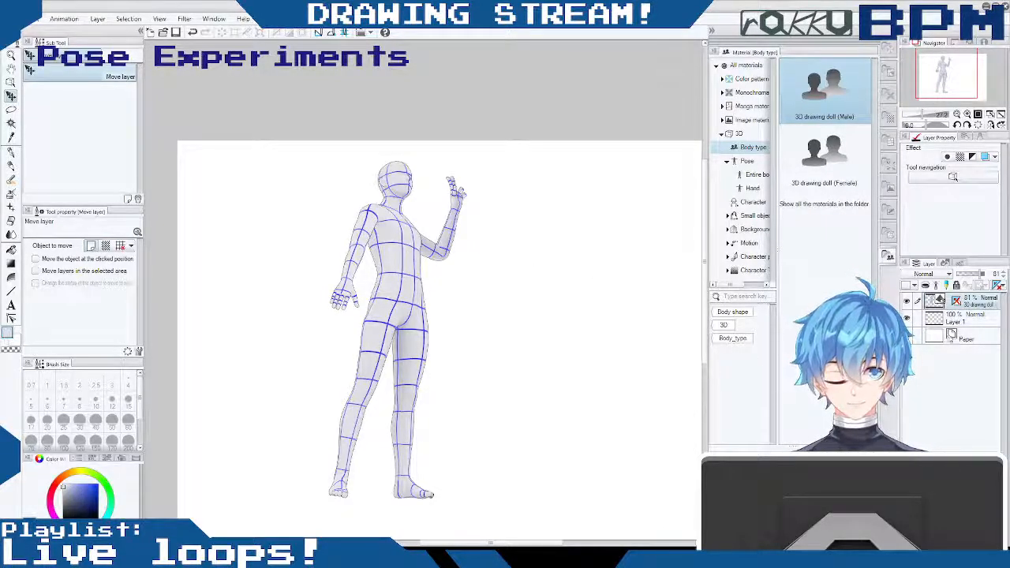
pyautogui.click(959, 318)
pyautogui.click(906, 301)
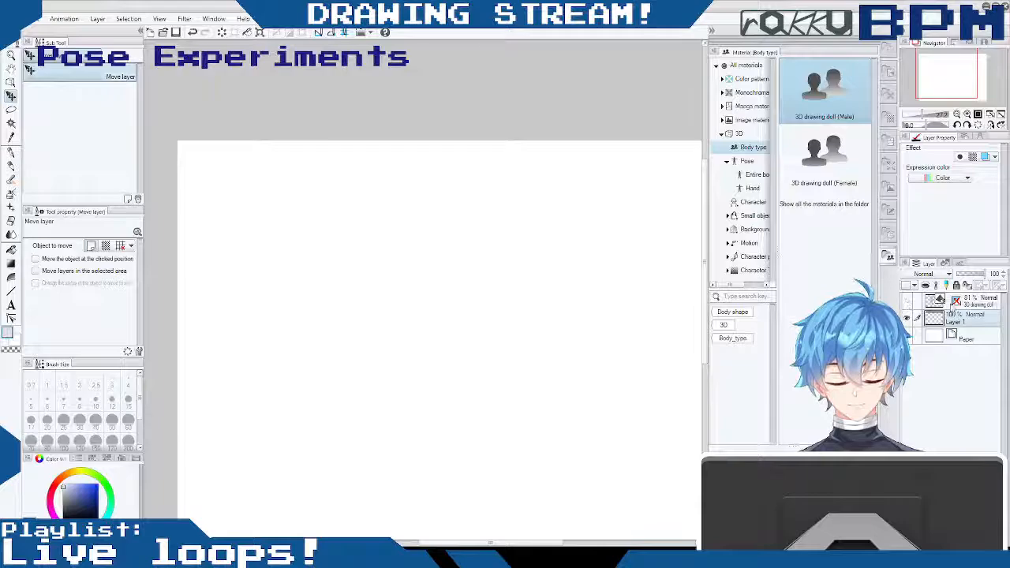
pyautogui.click(907, 301)
pyautogui.click(940, 300)
pyautogui.moveTo(522, 219)
pyautogui.mouseDown()
pyautogui.moveTo(452, 280)
pyautogui.moveTo(520, 246)
pyautogui.moveTo(421, 239)
pyautogui.moveTo(429, 232)
pyautogui.mouseUp()
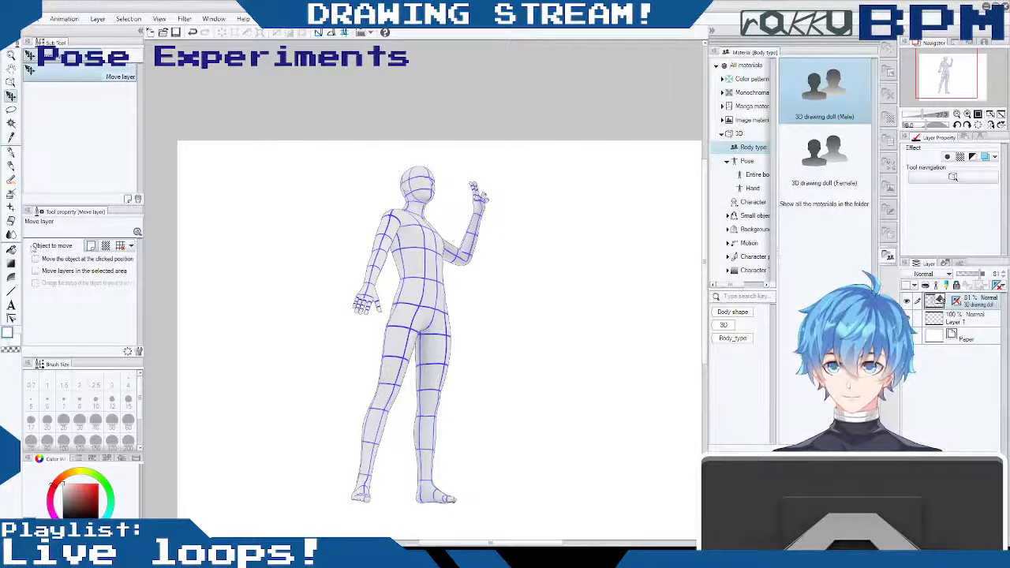
# - View the whole posed figure with the Hand tool and browse the 3D materials, returning to the body types
pyautogui.click(11, 68)
pyautogui.moveTo(484, 224); pyautogui.dragTo(431, 200)
pyautogui.scroll(-1, 446, 227)
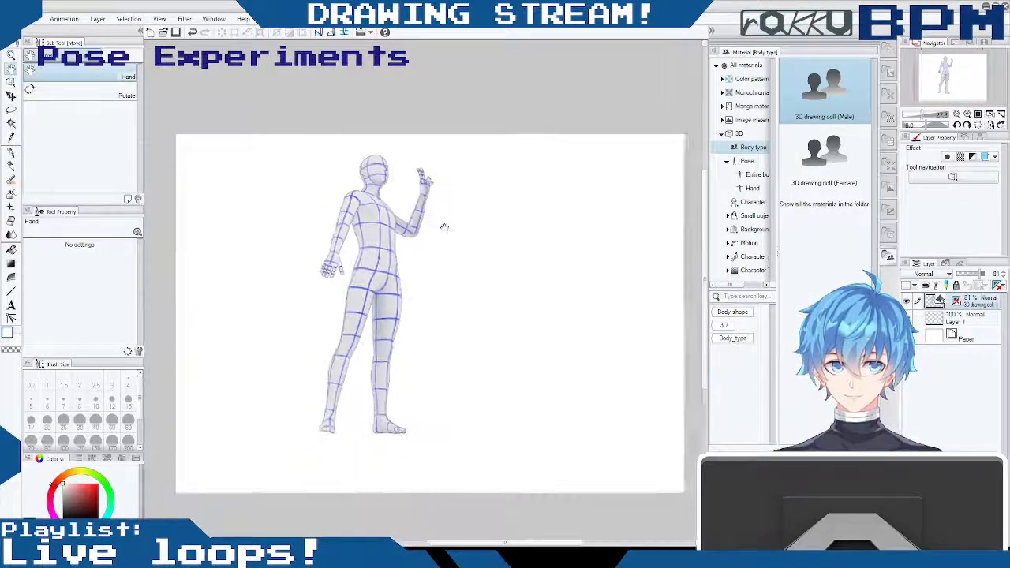
pyautogui.scroll(1, 431, 232)
pyautogui.click(743, 134)
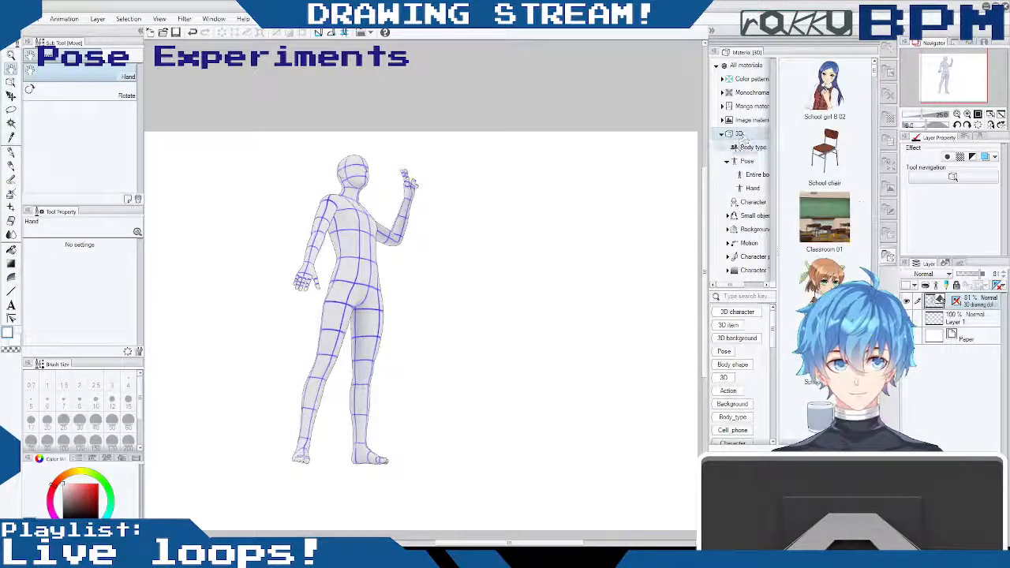
pyautogui.click(750, 147)
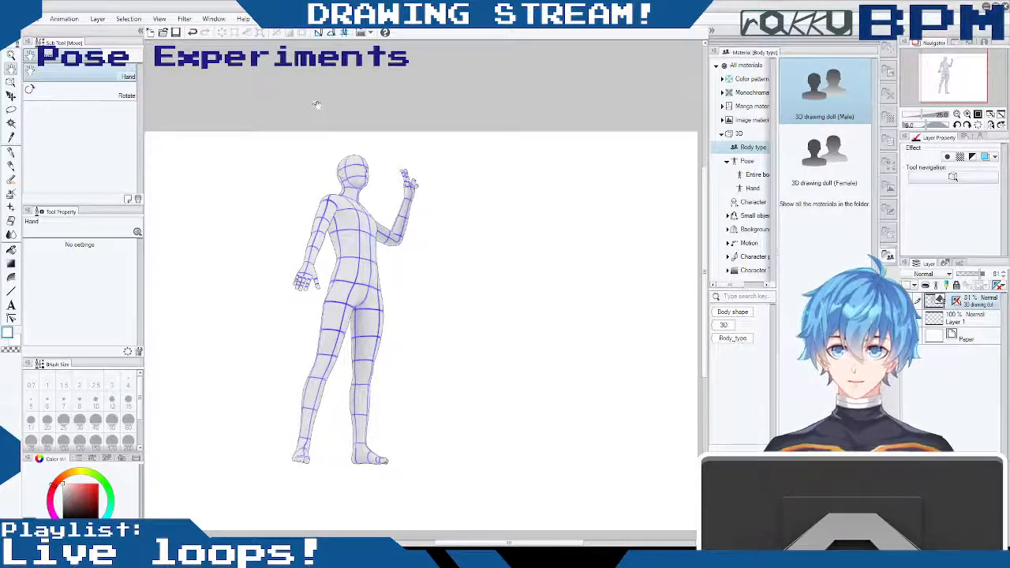
pyautogui.moveTo(539, 182); pyautogui.dragTo(581, 166)
pyautogui.moveTo(427, 207); pyautogui.dragTo(403, 219)
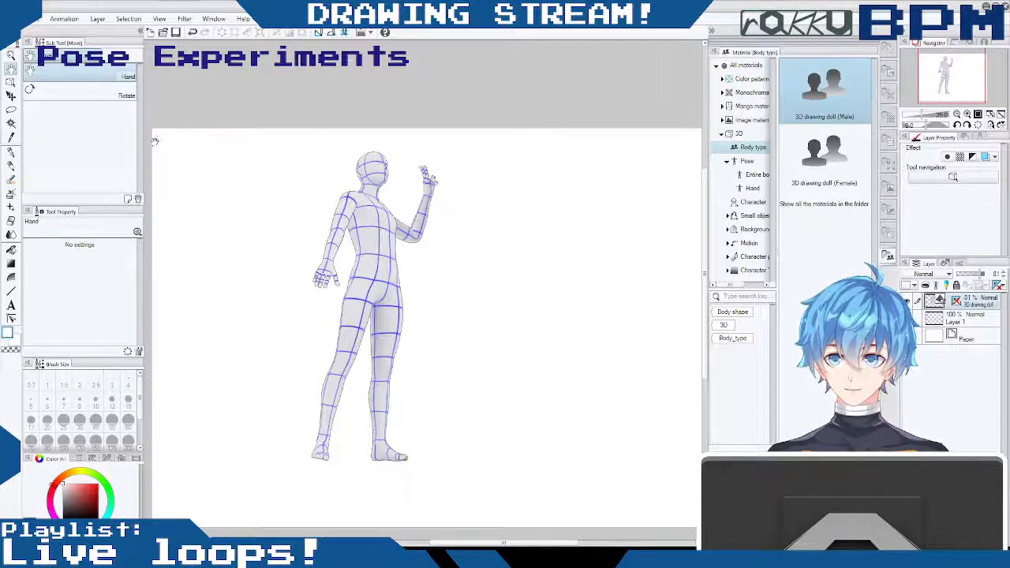
# - Examine the doll's torso and raised arm up close with the Zoom tool
pyautogui.click(10, 57)
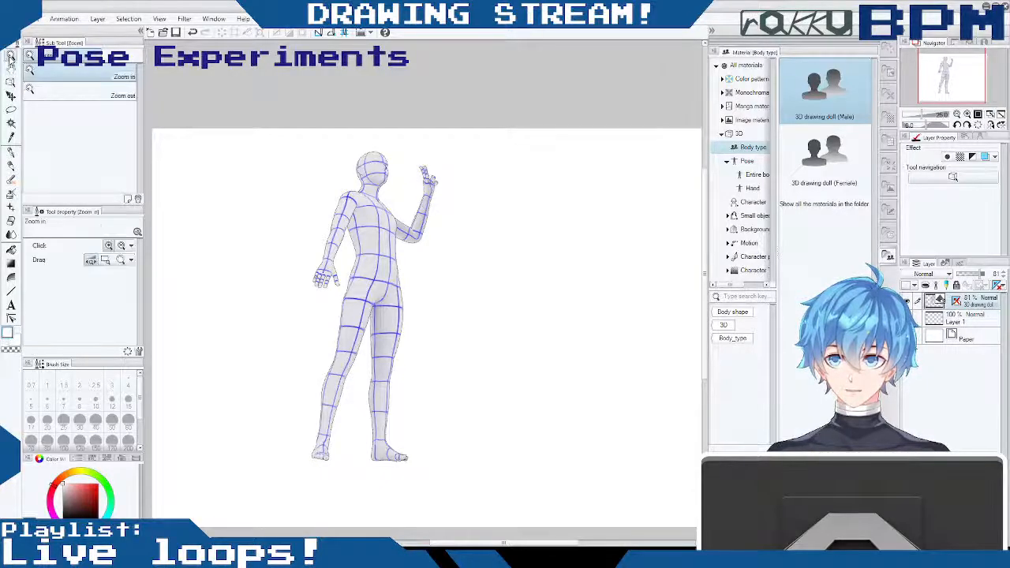
pyautogui.click(370, 216)
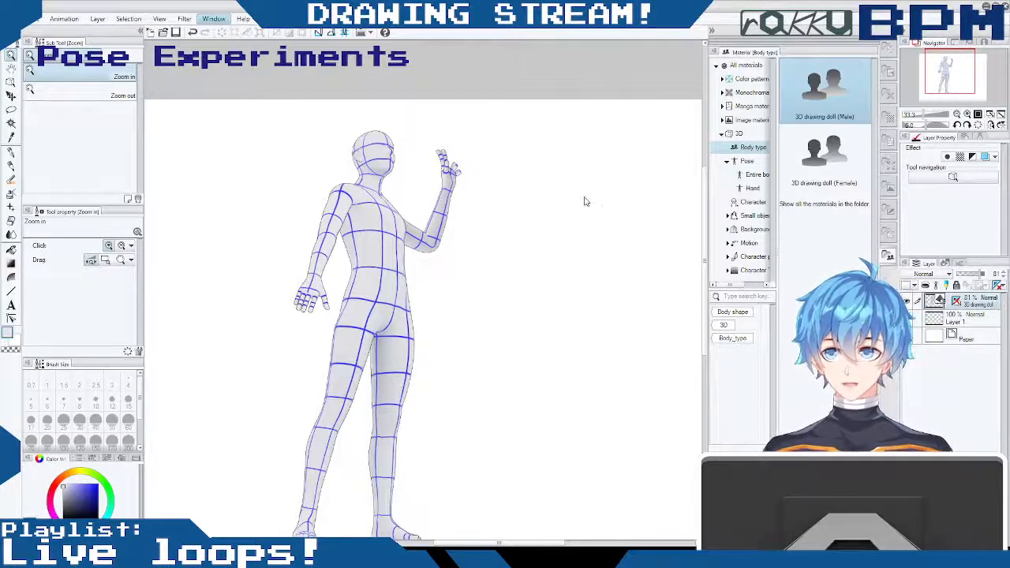
pyautogui.click(440, 197)
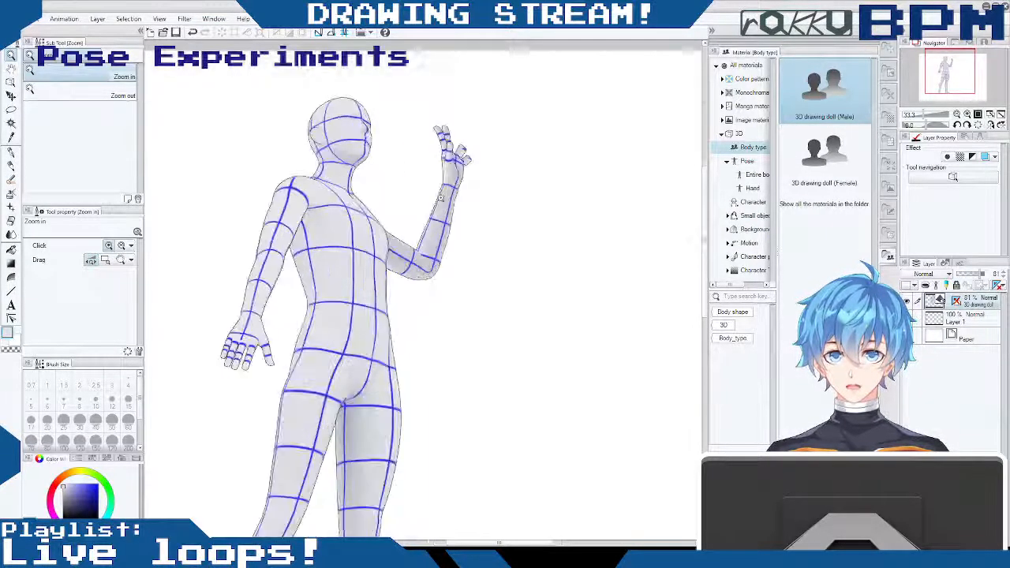
pyautogui.click(440, 197)
pyautogui.click(443, 204)
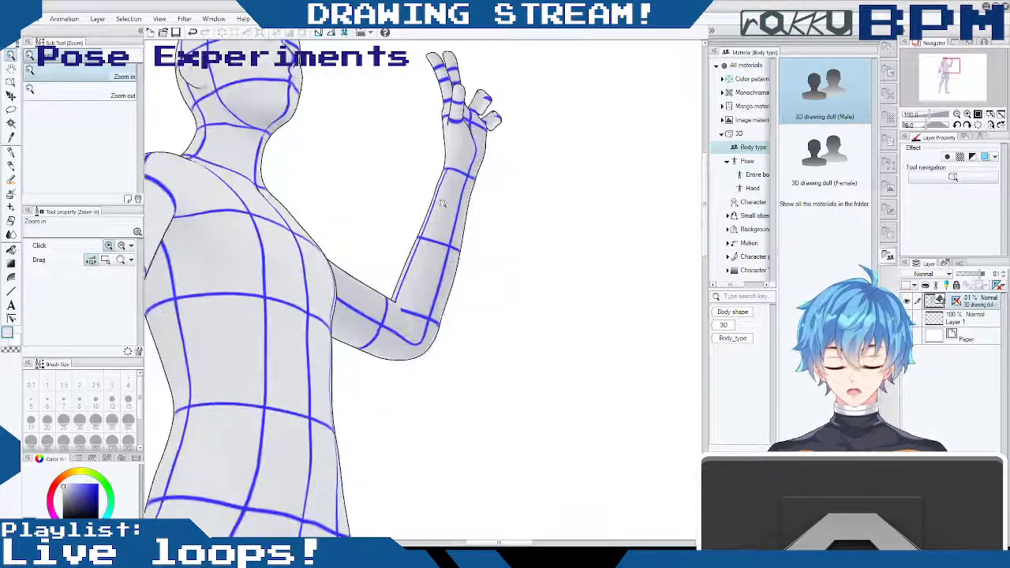
pyautogui.click(432, 218)
pyautogui.click(472, 235)
pyautogui.scroll(-3, 475, 242)
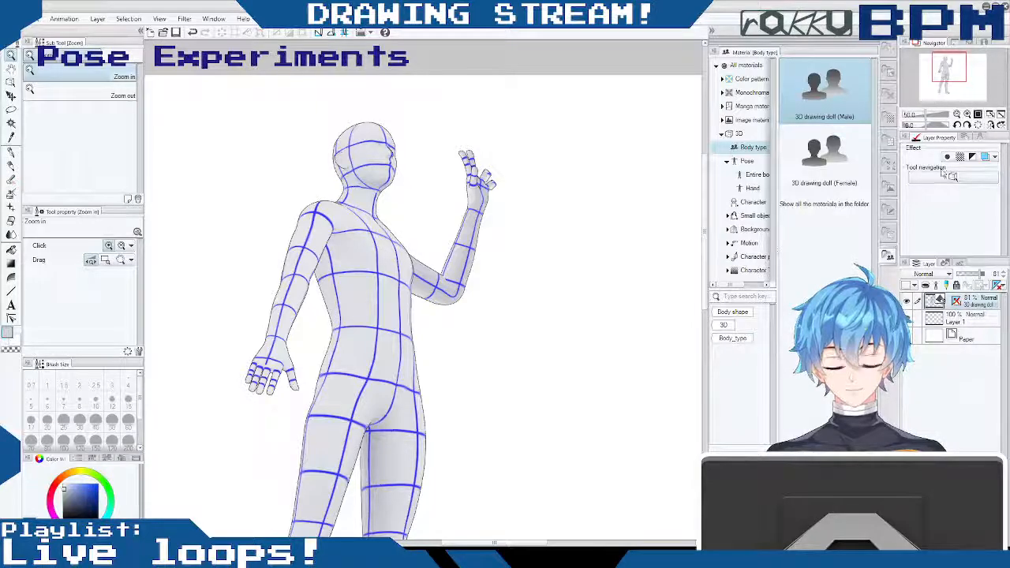
# - Show the perspective ruler attached to the 3D drawing doll layer, with the whole canvas in view
pyautogui.keyDown('shift'); pyautogui.click(958, 302); pyautogui.keyUp('shift')
pyautogui.scroll(-2, 543, 275)
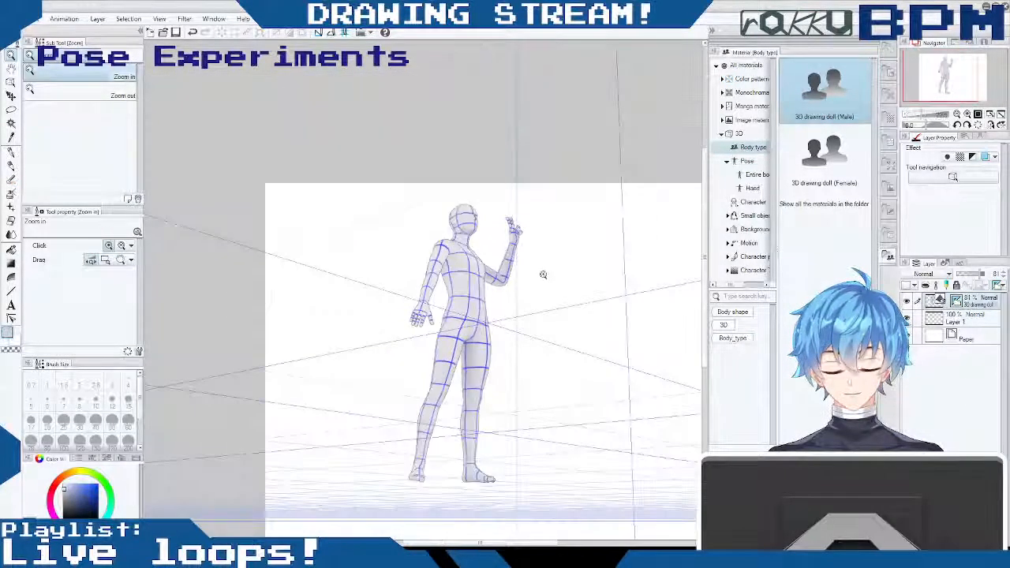
pyautogui.scroll(-3, 543, 275)
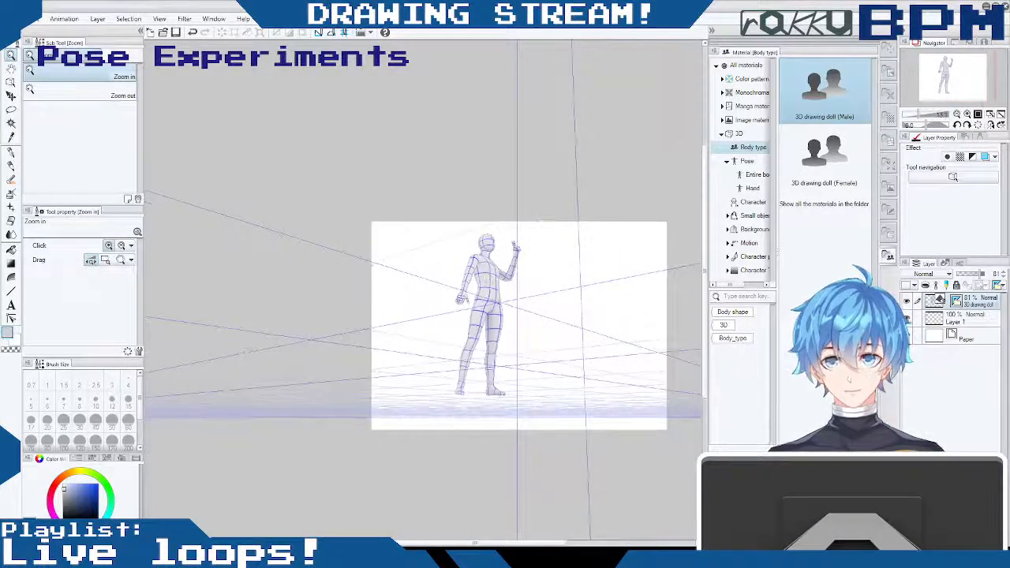
# - Move the doll closer to the canvas's left edge with the Move layer tool and remove the perspective ruler from its layer
pyautogui.press('k')
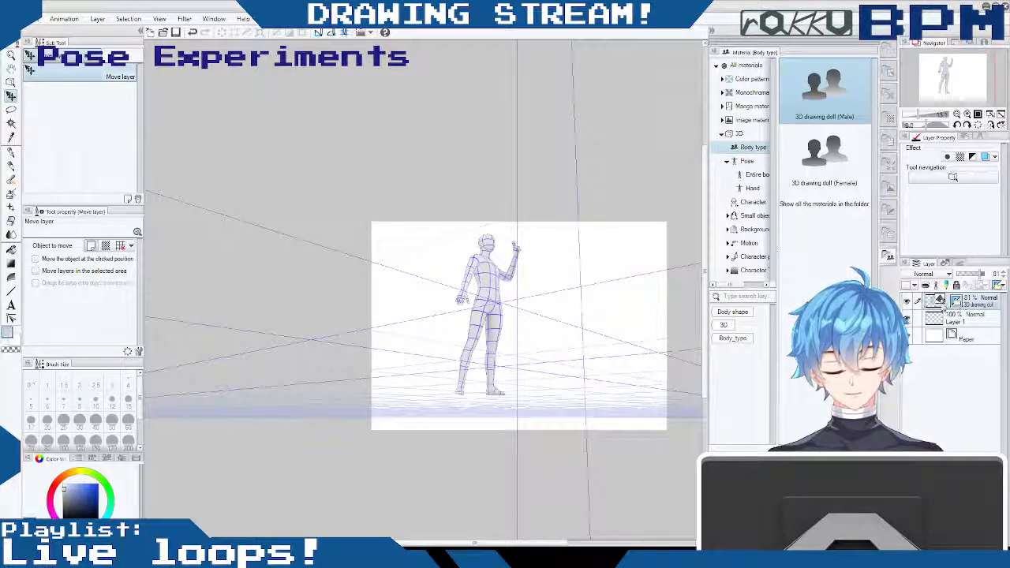
pyautogui.moveTo(579, 259); pyautogui.dragTo(553, 269)
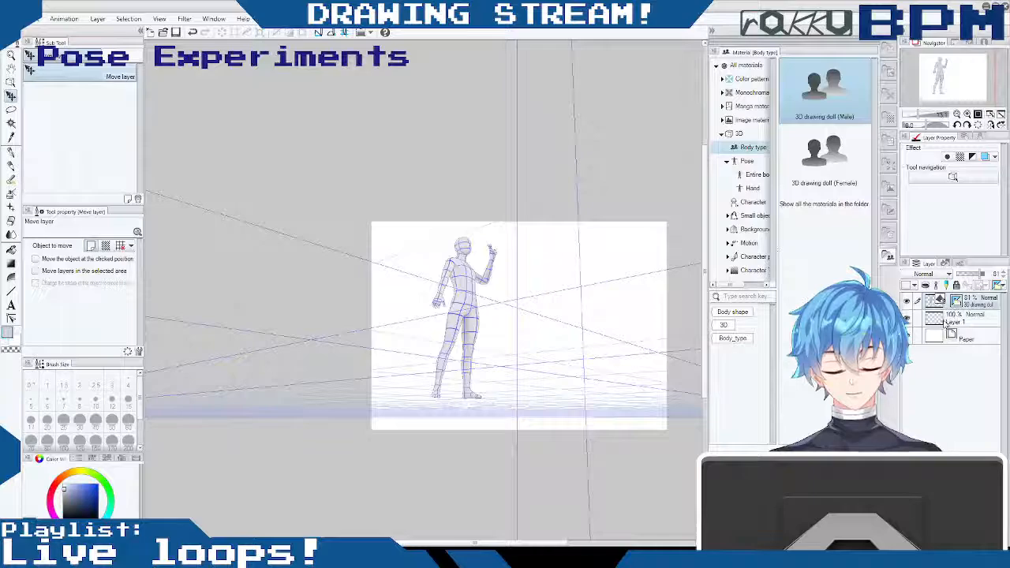
pyautogui.click(953, 302)
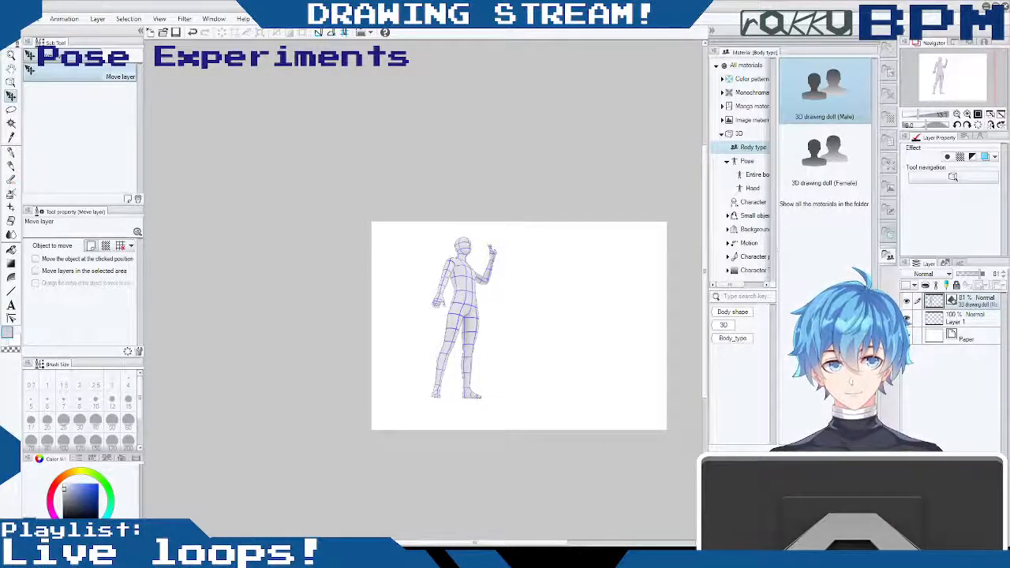
# - Add a new raster layer and place the 3D drawing doll (Female) body type on the canvas
pyautogui.click(889, 233)
pyautogui.click(887, 258)
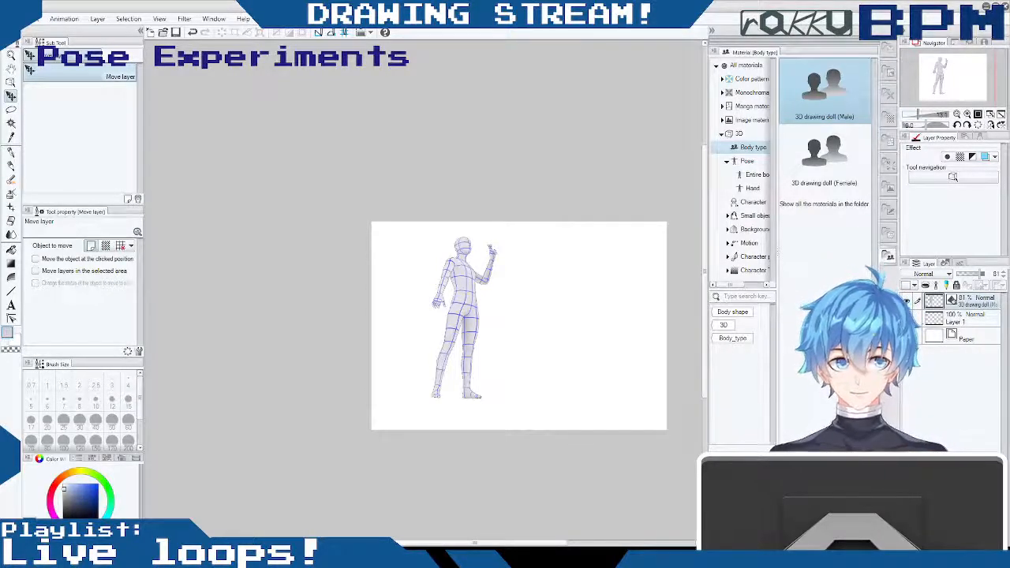
pyautogui.moveTo(918, 115); pyautogui.dragTo(923, 117)
pyautogui.moveTo(518, 544); pyautogui.dragTo(589, 541)
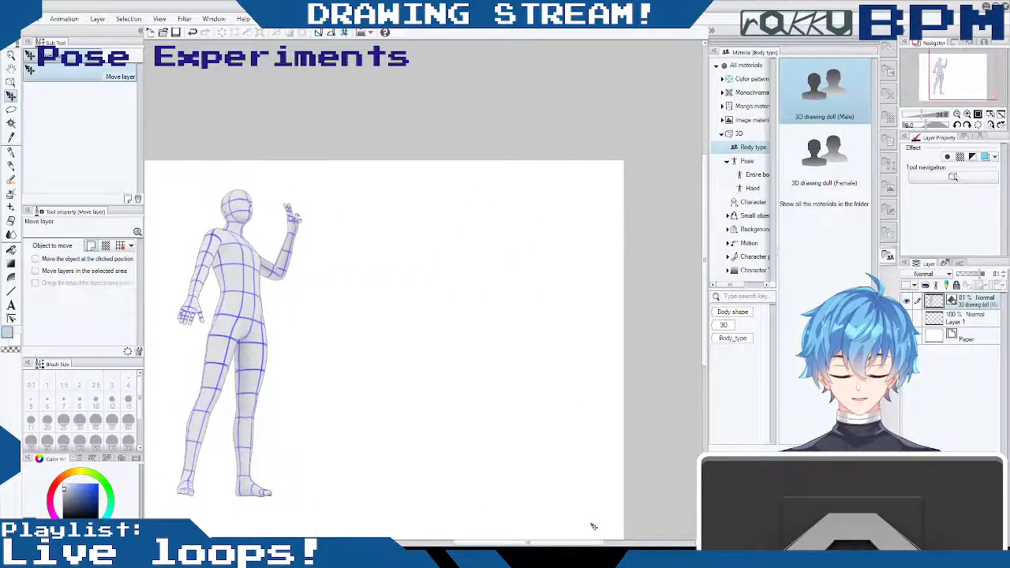
pyautogui.click(837, 155)
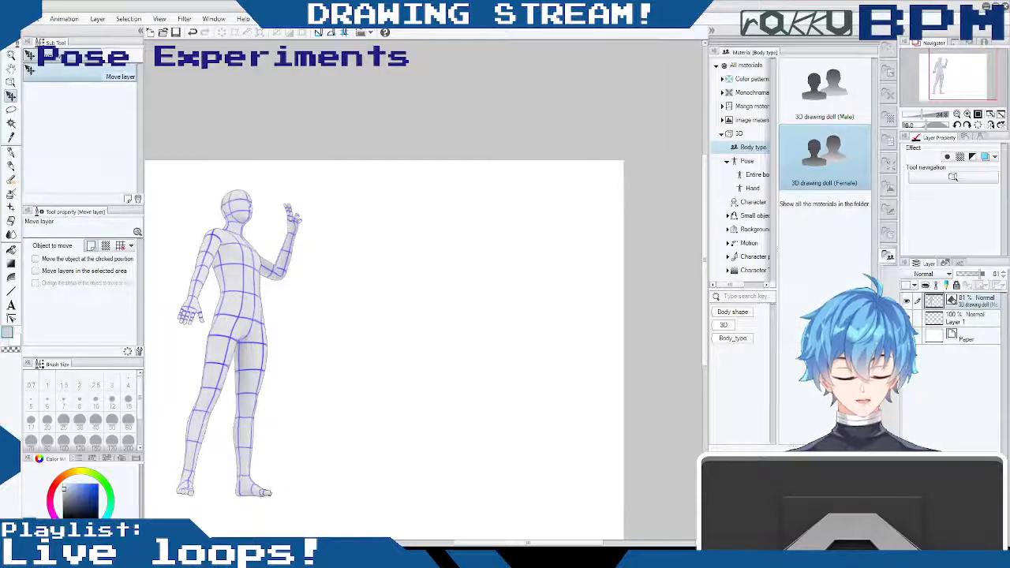
pyautogui.hotkey('ctrl', 'shift', 'n')
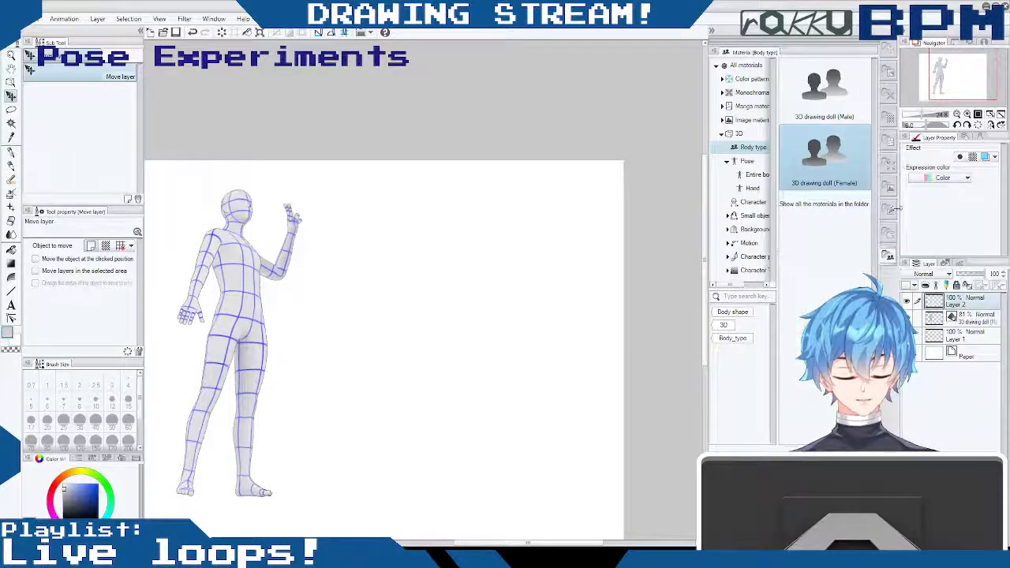
pyautogui.moveTo(822, 158)
pyautogui.mouseDown()
pyautogui.moveTo(530, 334)
pyautogui.moveTo(451, 345)
pyautogui.mouseUp()
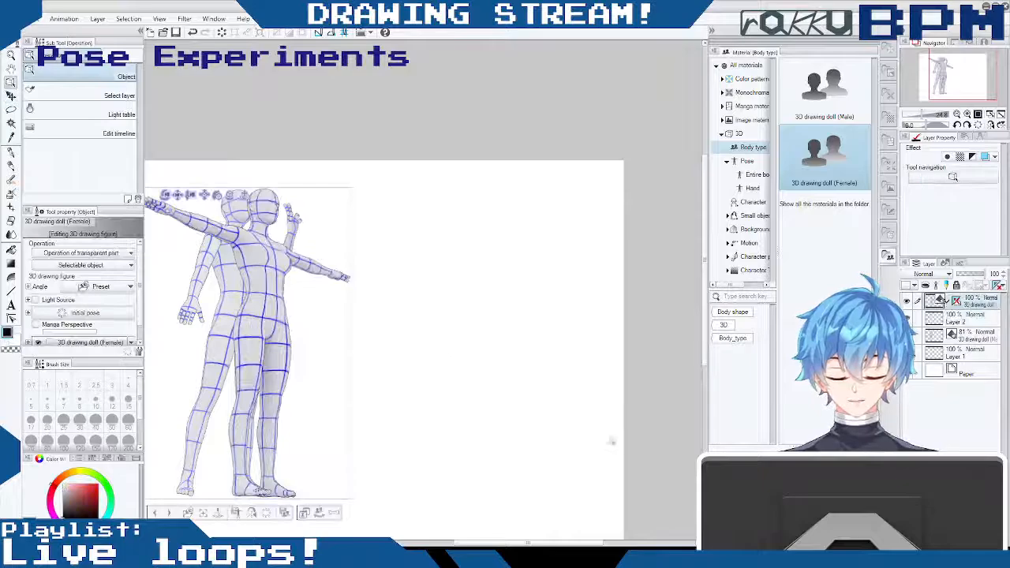
# - Move the female doll to the right, clear of the posed male doll, and hide the male doll's layer
pyautogui.moveTo(294, 313); pyautogui.dragTo(332, 312)
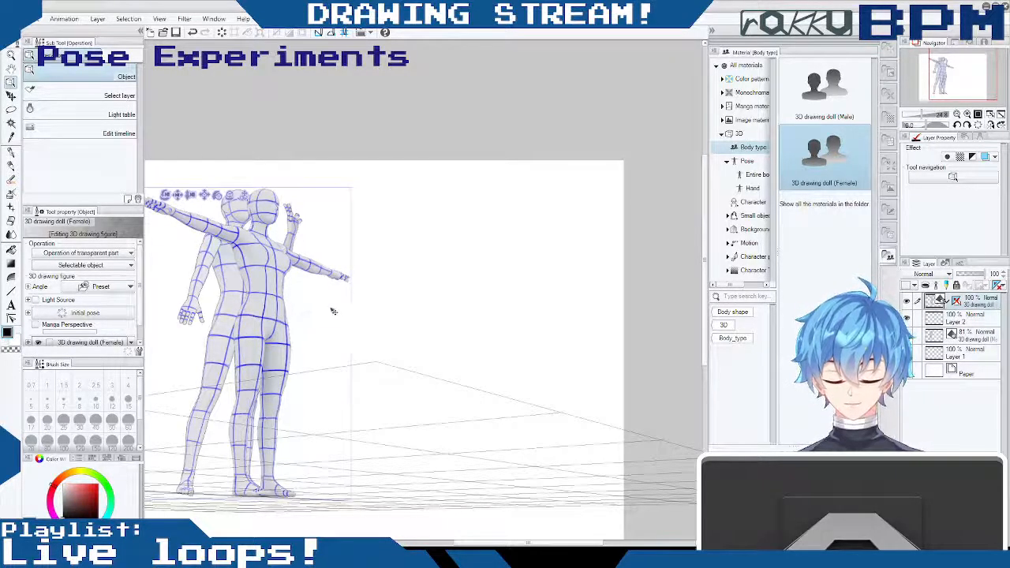
pyautogui.click(279, 307)
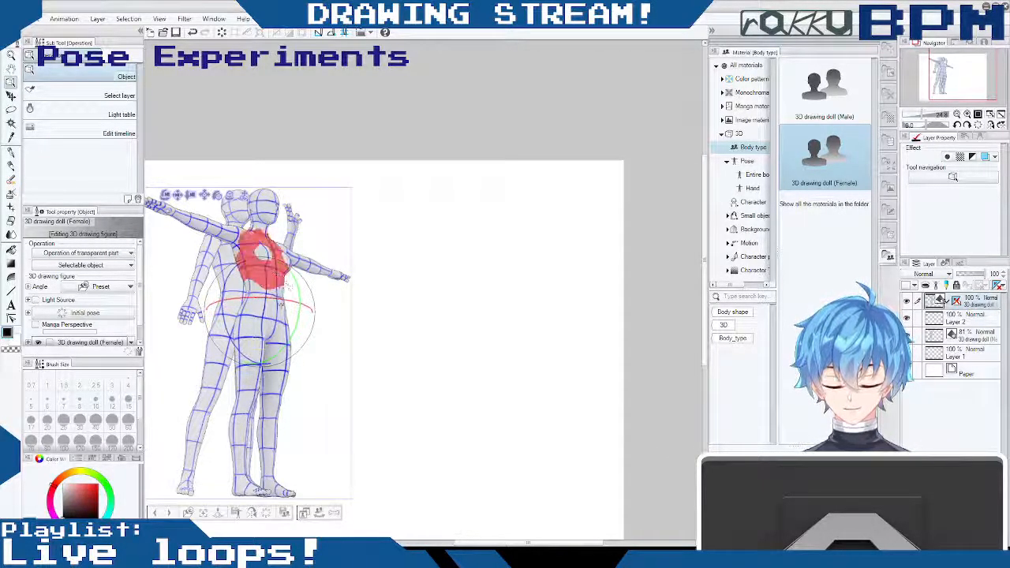
pyautogui.moveTo(580, 543); pyautogui.dragTo(536, 545)
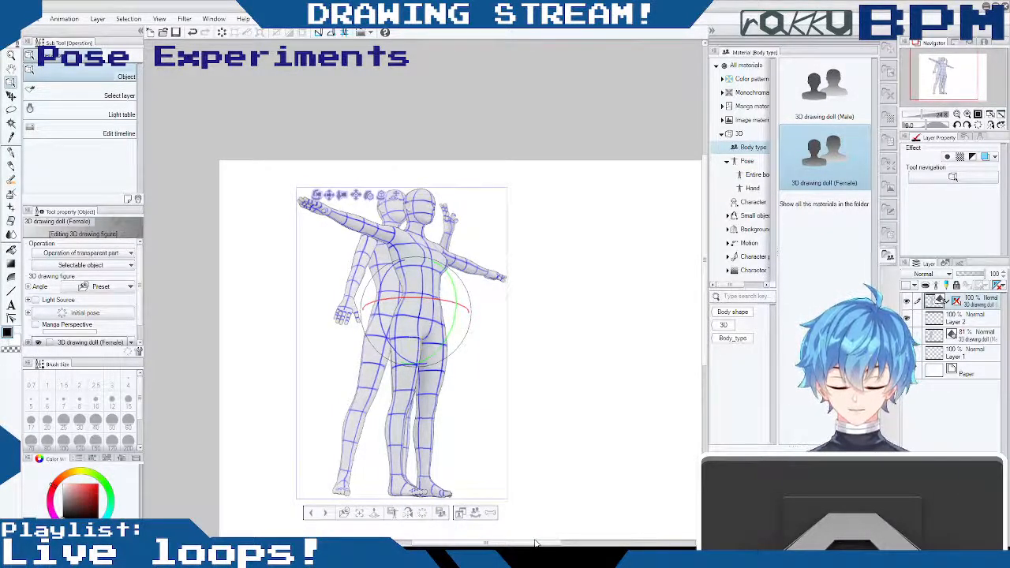
pyautogui.click(330, 197)
pyautogui.moveTo(330, 196); pyautogui.dragTo(536, 186)
pyautogui.moveTo(692, 264); pyautogui.dragTo(655, 308)
pyautogui.click(907, 334)
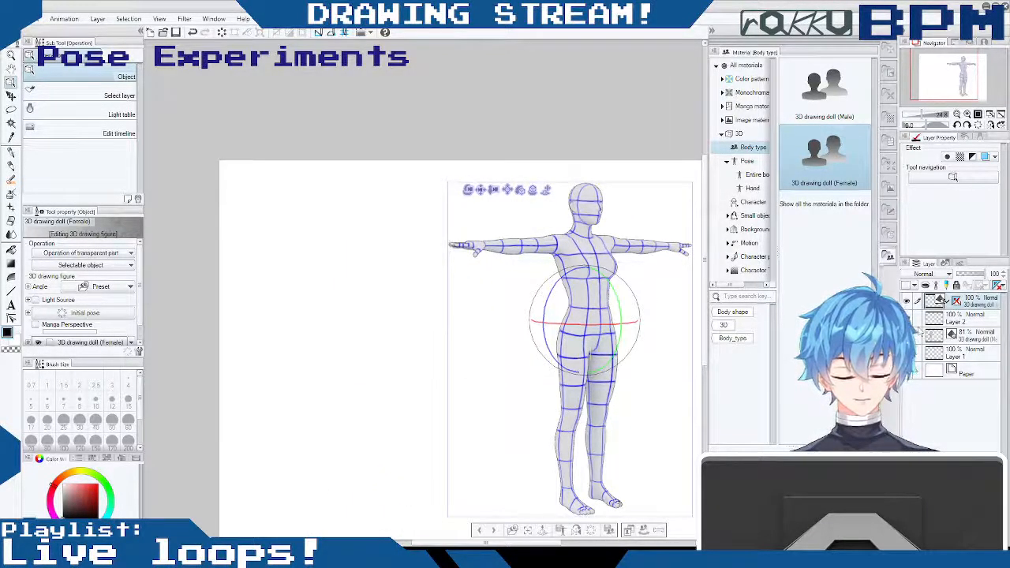
# - Turn the female doll to the opposite three-quarter angle and move it to the canvas's left edge, with the pose materials listed
pyautogui.moveTo(643, 269); pyautogui.dragTo(475, 267)
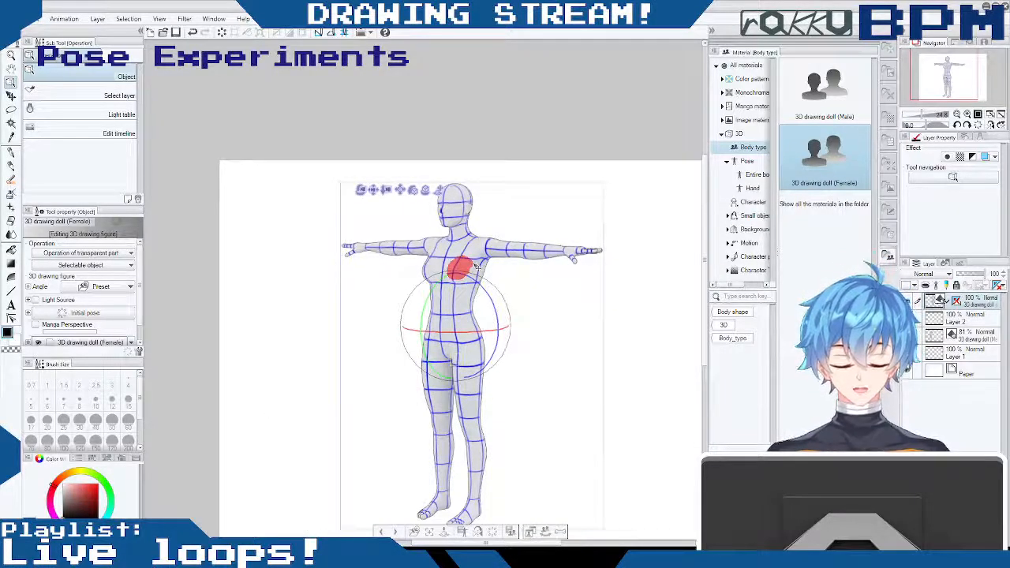
pyautogui.click(746, 160)
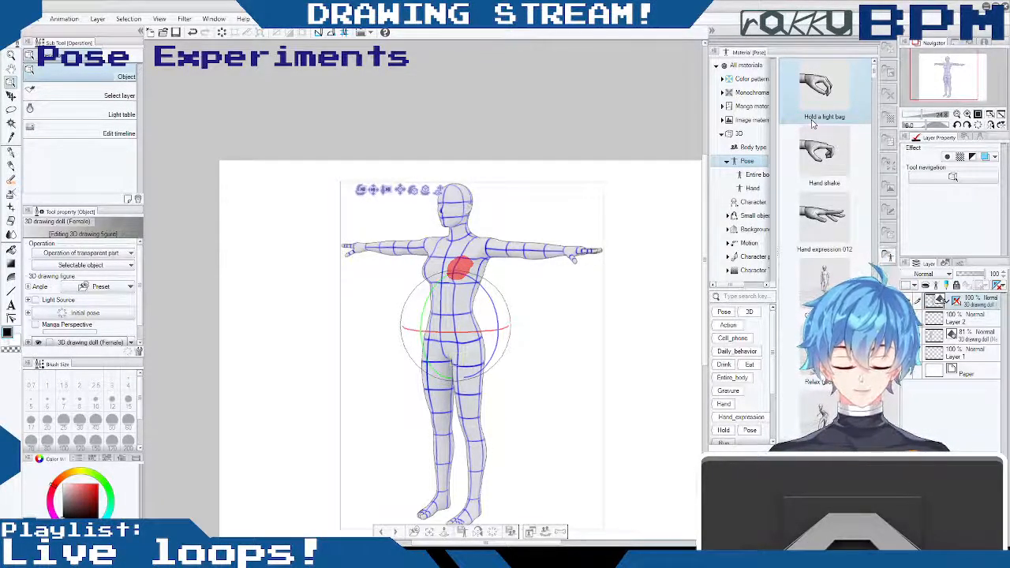
pyautogui.moveTo(873, 73); pyautogui.dragTo(861, 206)
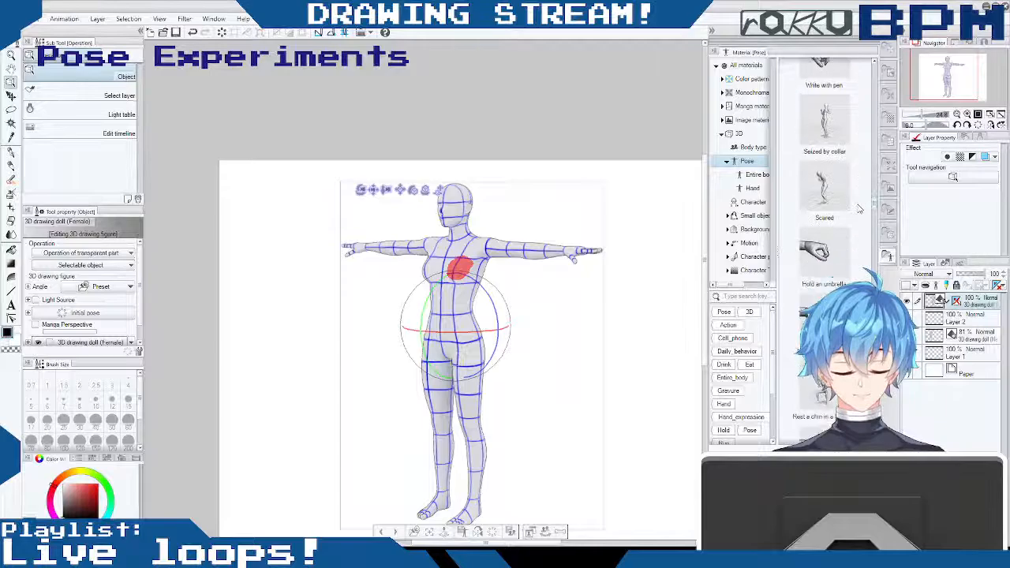
pyautogui.scroll(1, 855, 217)
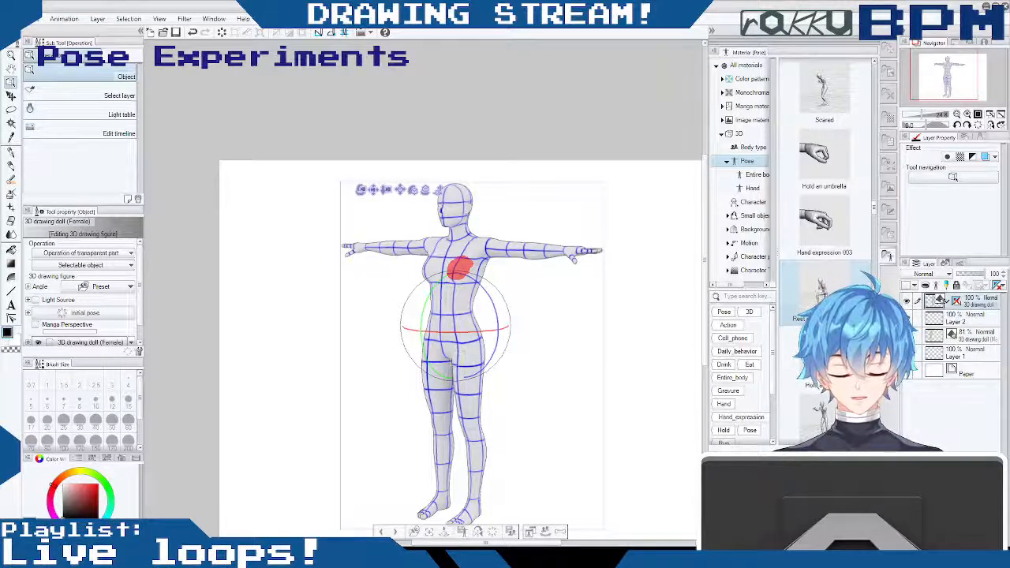
pyautogui.moveTo(537, 223)
pyautogui.mouseDown()
pyautogui.moveTo(522, 226)
pyautogui.moveTo(520, 215)
pyautogui.mouseUp()
pyautogui.moveTo(497, 366); pyautogui.dragTo(504, 377)
pyautogui.moveTo(535, 211)
pyautogui.mouseDown()
pyautogui.moveTo(499, 214)
pyautogui.moveTo(531, 205)
pyautogui.mouseUp()
pyautogui.moveTo(372, 190); pyautogui.dragTo(259, 187)
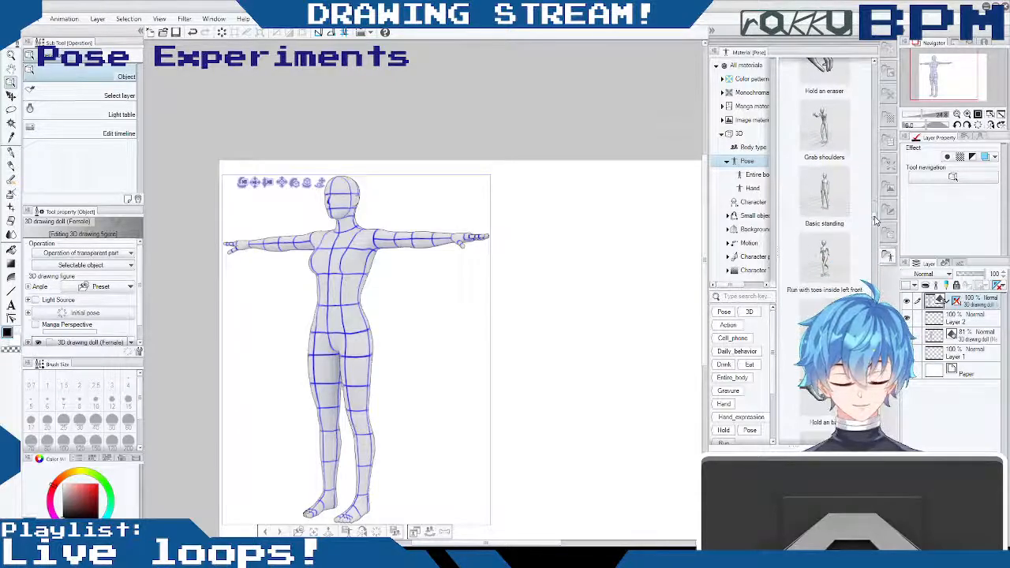
# - Try adding the Take a note pose material beside the female doll with an orbited camera, and undo these changes
pyautogui.moveTo(873, 241); pyautogui.dragTo(867, 363)
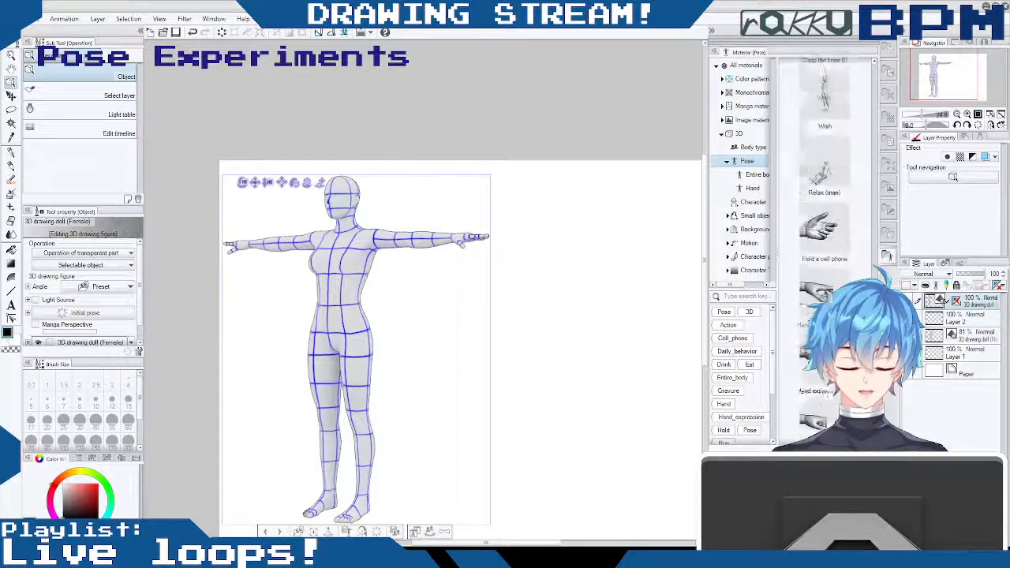
pyautogui.moveTo(873, 324); pyautogui.dragTo(875, 230)
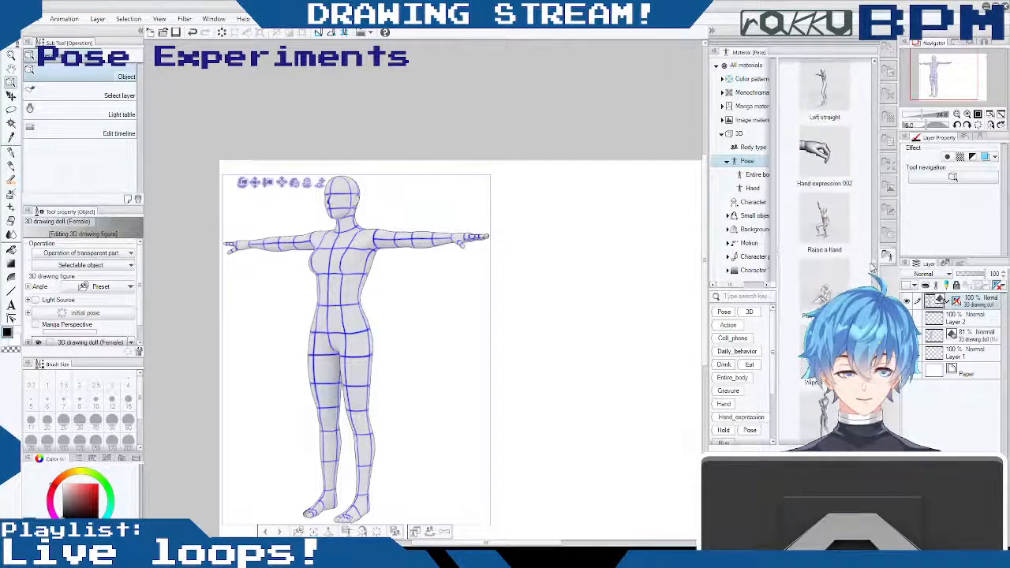
pyautogui.moveTo(872, 270); pyautogui.dragTo(873, 305)
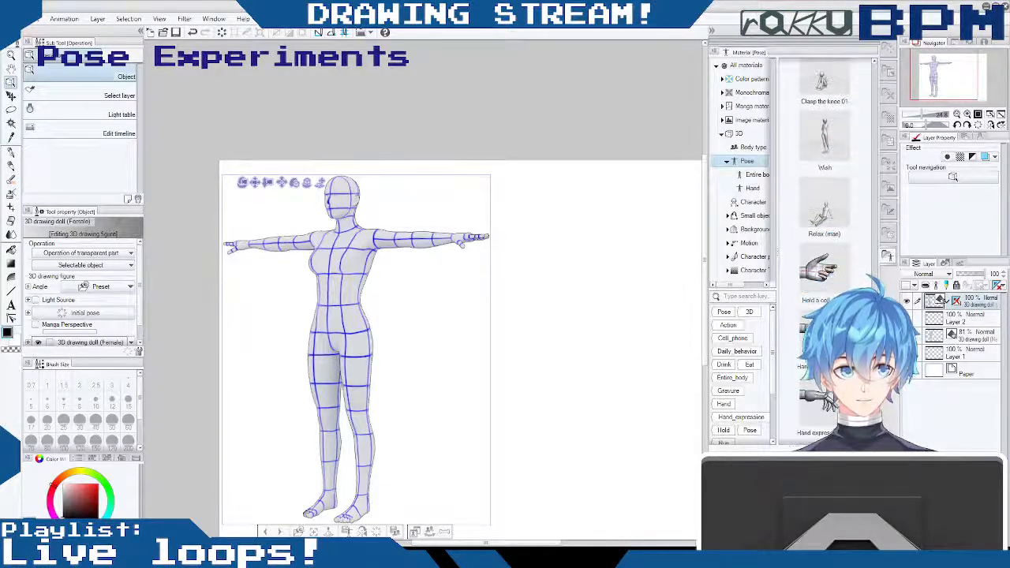
pyautogui.moveTo(875, 257); pyautogui.dragTo(875, 244)
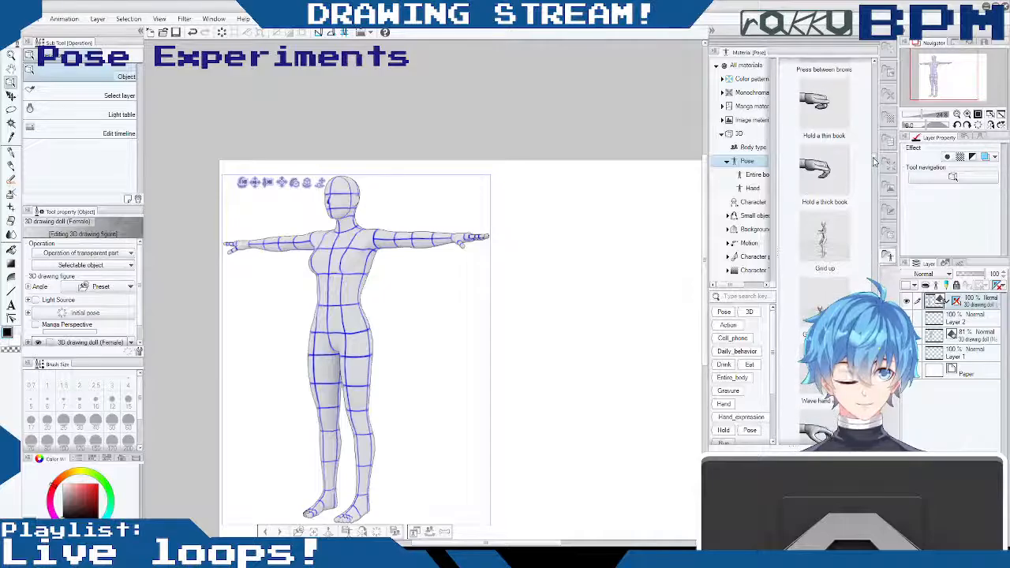
pyautogui.moveTo(875, 158); pyautogui.dragTo(873, 183)
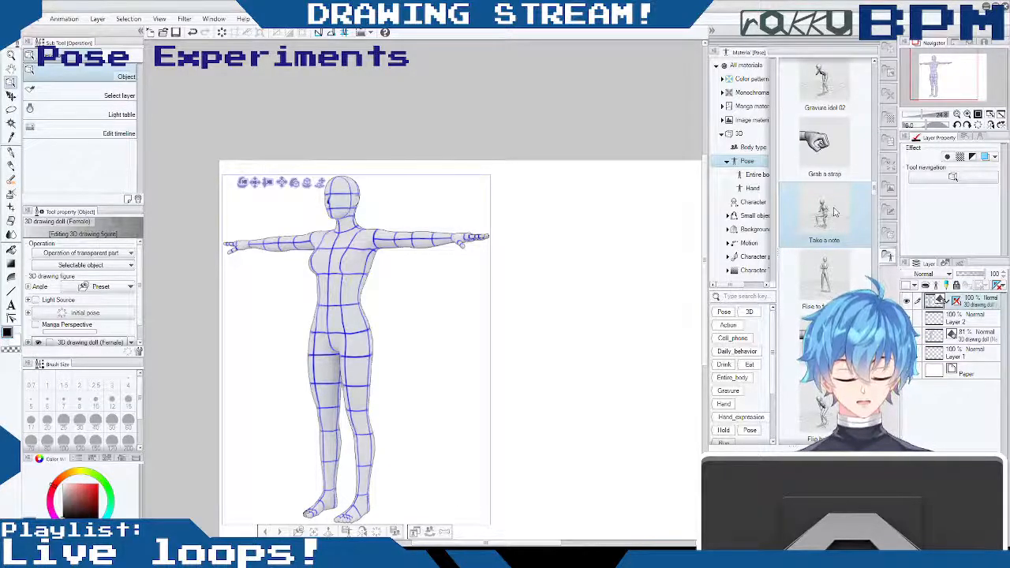
pyautogui.moveTo(823, 224); pyautogui.dragTo(605, 345)
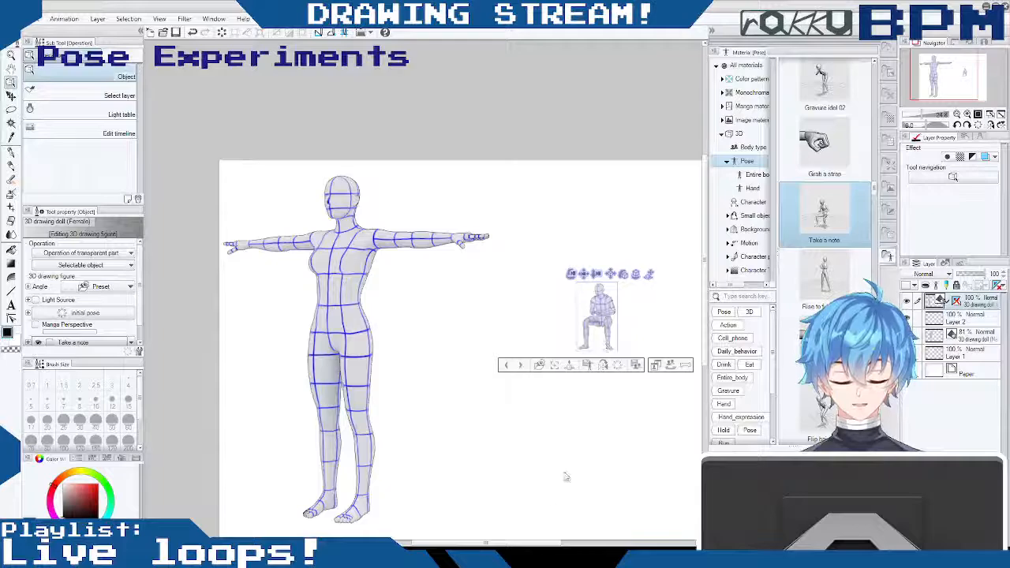
pyautogui.moveTo(572, 274); pyautogui.dragTo(534, 259)
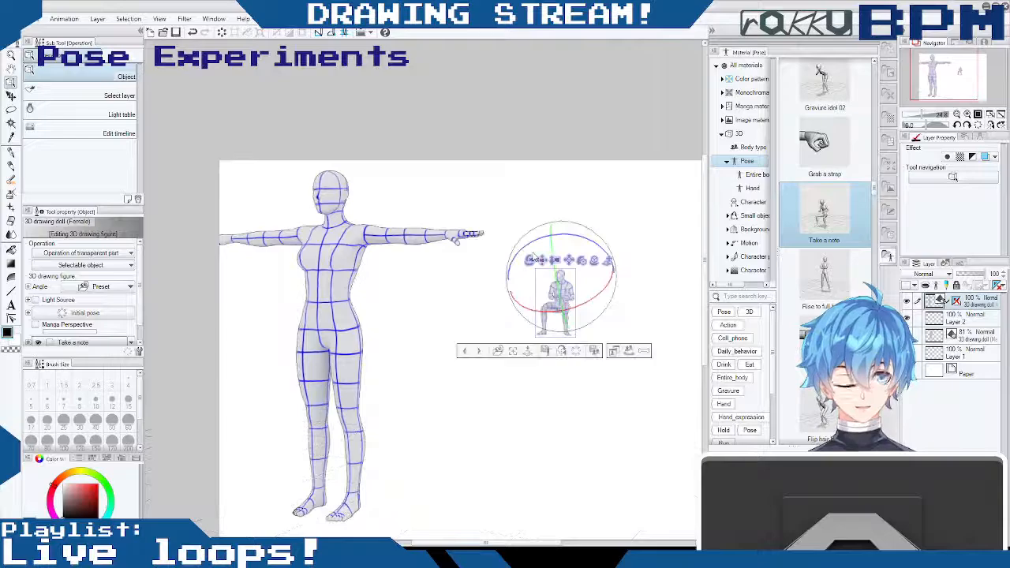
pyautogui.hotkey('ctrl', 'z')
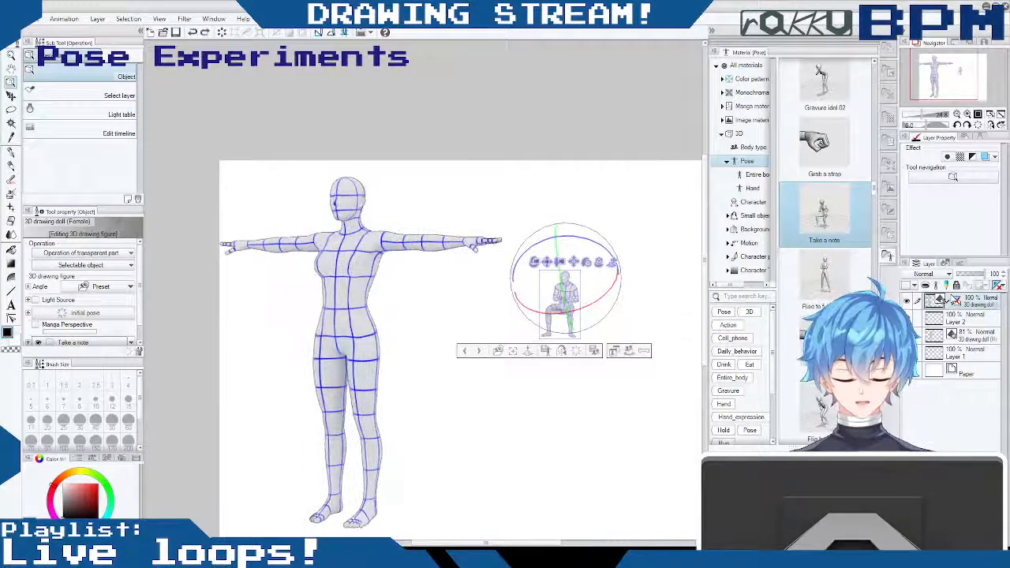
pyautogui.hotkey('ctrl', 'z')
pyautogui.hotkey('ctrl', 'z')
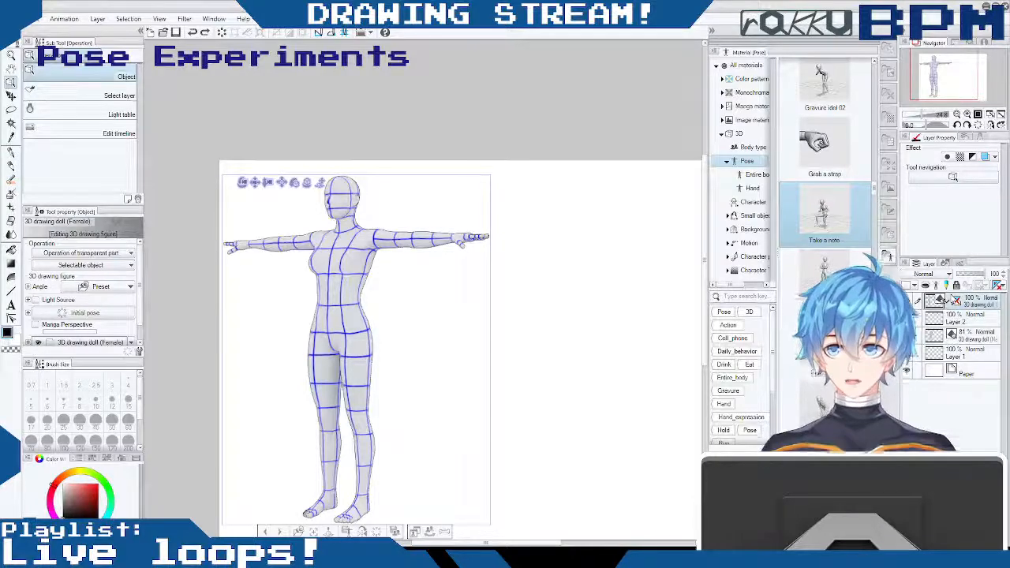
# - Move the female doll from the canvas's left edge to the middle of the canvas
pyautogui.hscroll(1, 383, 353)
pyautogui.moveTo(492, 543); pyautogui.dragTo(465, 543)
pyautogui.moveTo(336, 185); pyautogui.dragTo(486, 177)
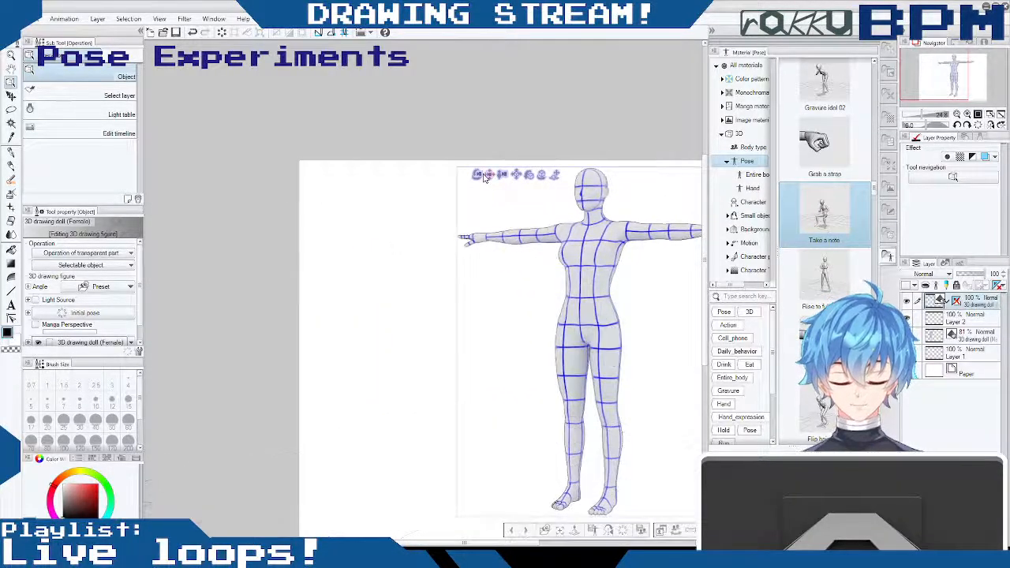
pyautogui.moveTo(522, 543); pyautogui.dragTo(565, 543)
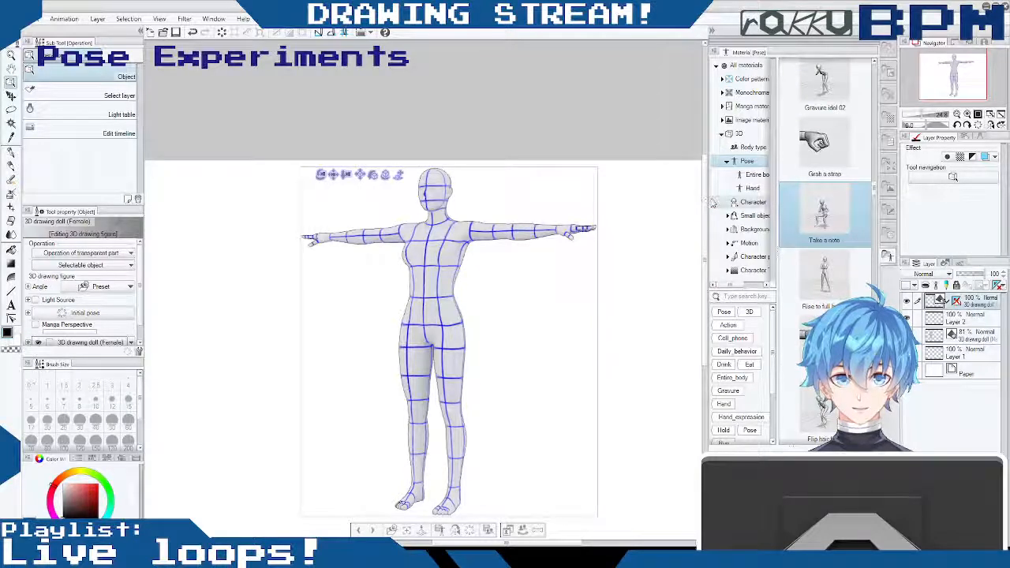
# - Show the male doll's layer next to the female doll, hide it again, and reselect the female doll's layer
pyautogui.click(964, 336)
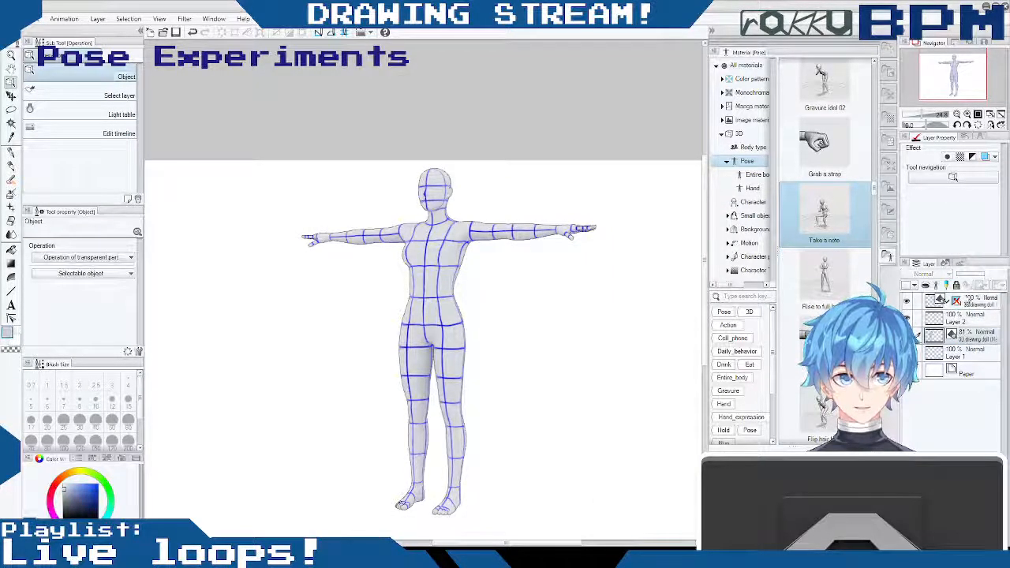
pyautogui.click(964, 302)
pyautogui.click(964, 340)
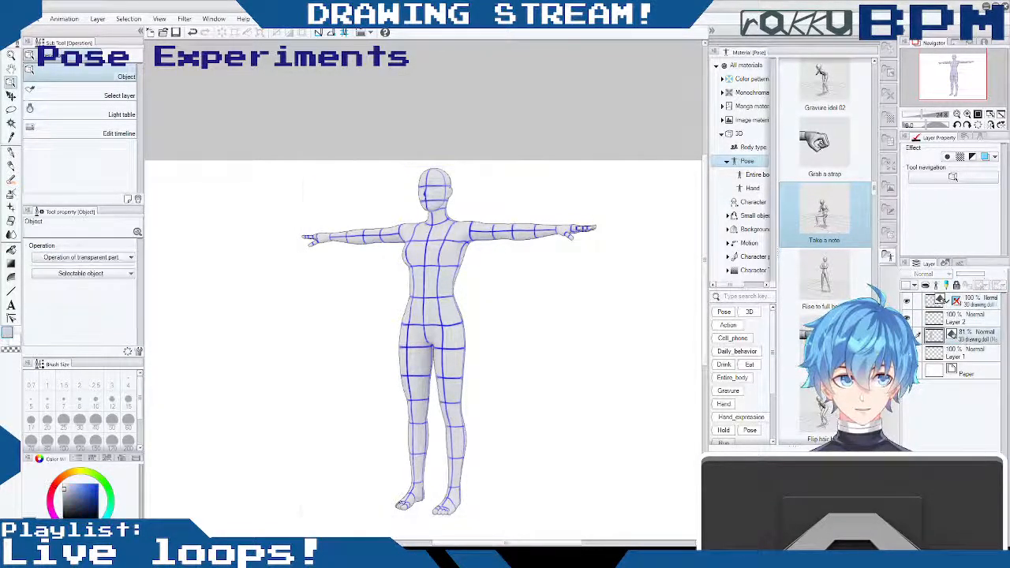
pyautogui.click(907, 336)
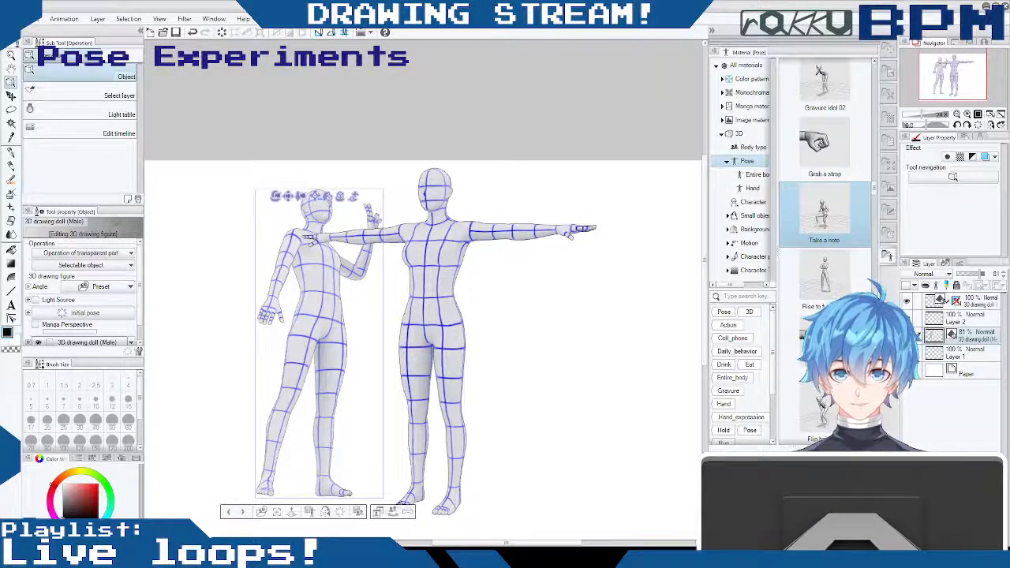
pyautogui.click(907, 335)
pyautogui.click(967, 303)
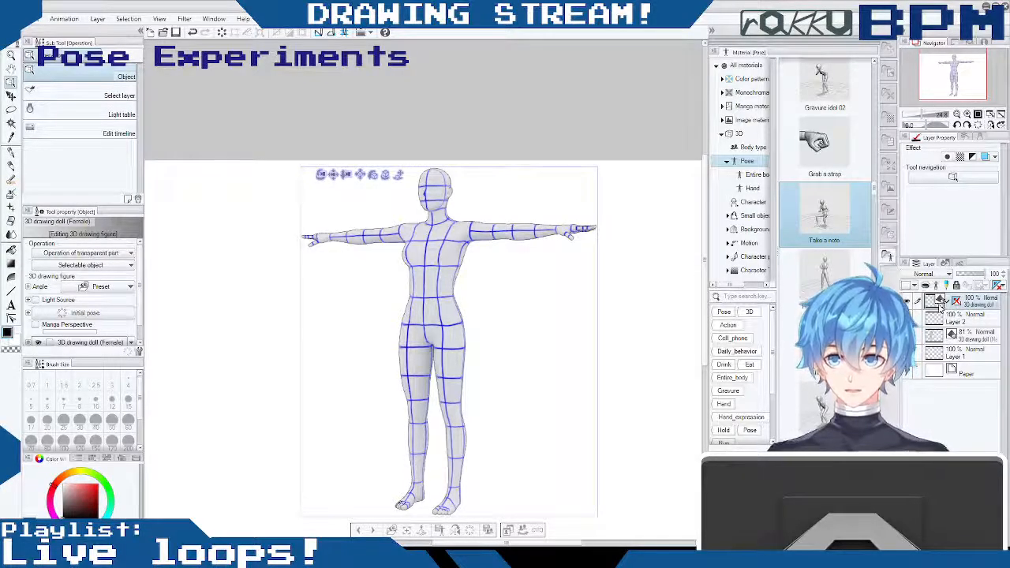
# - Orbit the camera around the female doll with the Object tool, first to a straight front view and on to a three-quarter view
pyautogui.click(12, 69)
pyautogui.click(11, 82)
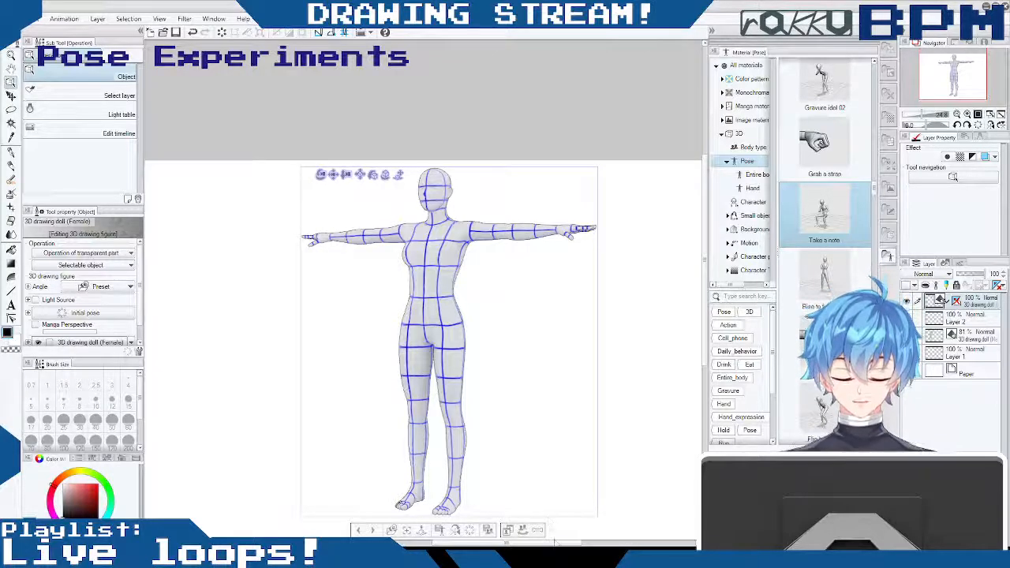
pyautogui.moveTo(555, 545)
pyautogui.mouseDown()
pyautogui.moveTo(573, 545)
pyautogui.moveTo(553, 545)
pyautogui.mouseUp()
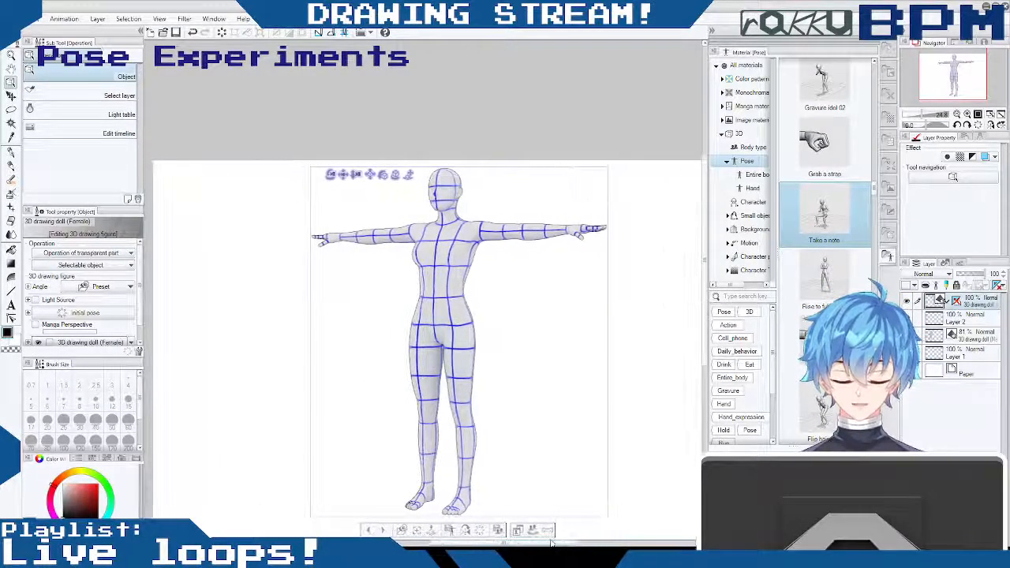
pyautogui.moveTo(485, 292)
pyautogui.mouseDown()
pyautogui.moveTo(501, 309)
pyautogui.moveTo(541, 289)
pyautogui.moveTo(548, 304)
pyautogui.moveTo(473, 318)
pyautogui.moveTo(442, 294)
pyautogui.moveTo(411, 311)
pyautogui.moveTo(401, 303)
pyautogui.moveTo(577, 263)
pyautogui.moveTo(605, 308)
pyautogui.moveTo(431, 312)
pyautogui.moveTo(384, 248)
pyautogui.moveTo(693, 290)
pyautogui.moveTo(592, 323)
pyautogui.moveTo(412, 313)
pyautogui.moveTo(656, 268)
pyautogui.moveTo(598, 337)
pyautogui.moveTo(545, 304)
pyautogui.moveTo(371, 327)
pyautogui.moveTo(410, 324)
pyautogui.moveTo(387, 339)
pyautogui.moveTo(593, 339)
pyautogui.moveTo(564, 345)
pyautogui.mouseUp()
pyautogui.moveTo(705, 213); pyautogui.dragTo(704, 224)
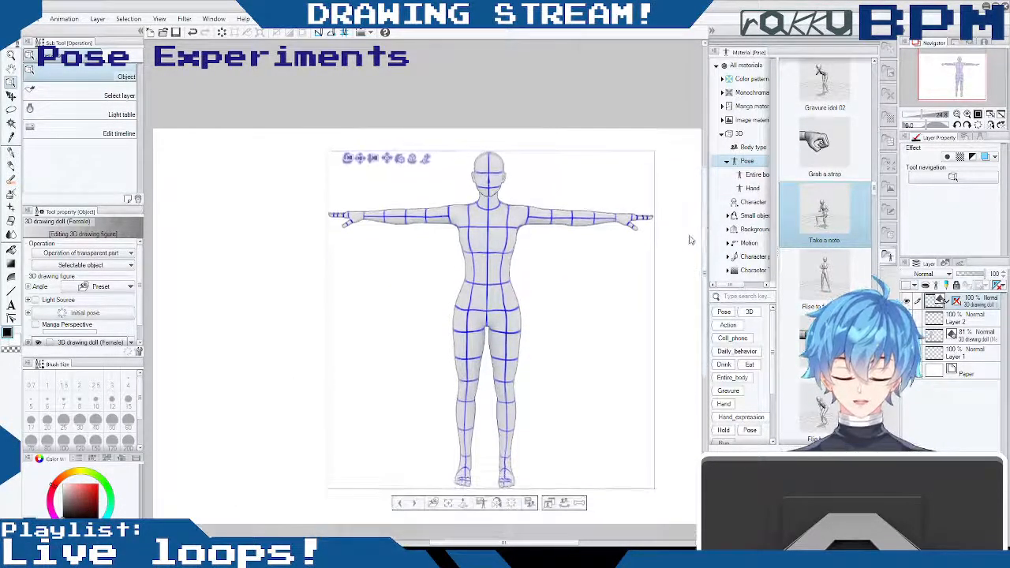
pyautogui.moveTo(535, 543); pyautogui.dragTo(545, 544)
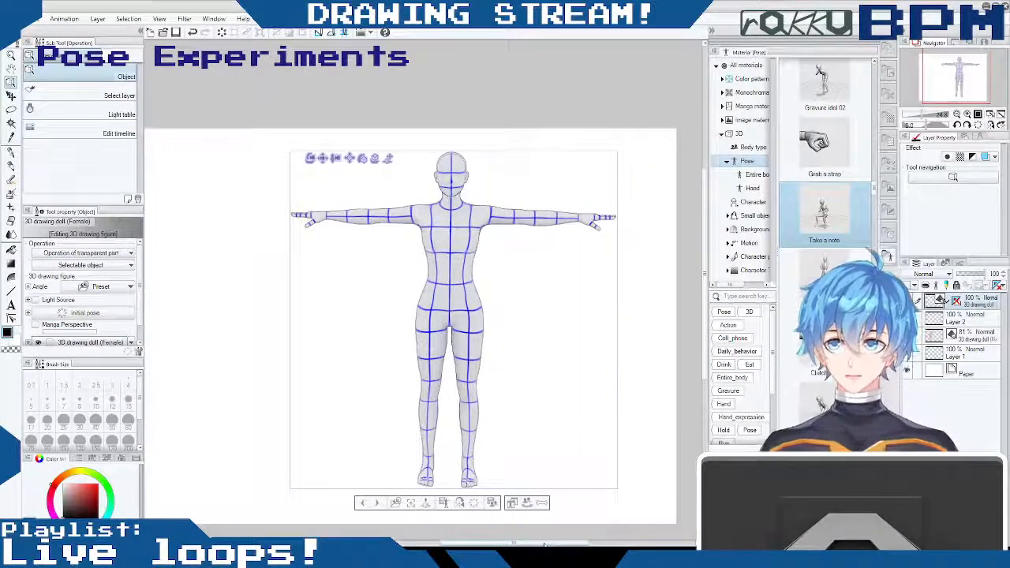
pyautogui.moveTo(705, 202); pyautogui.dragTo(705, 181)
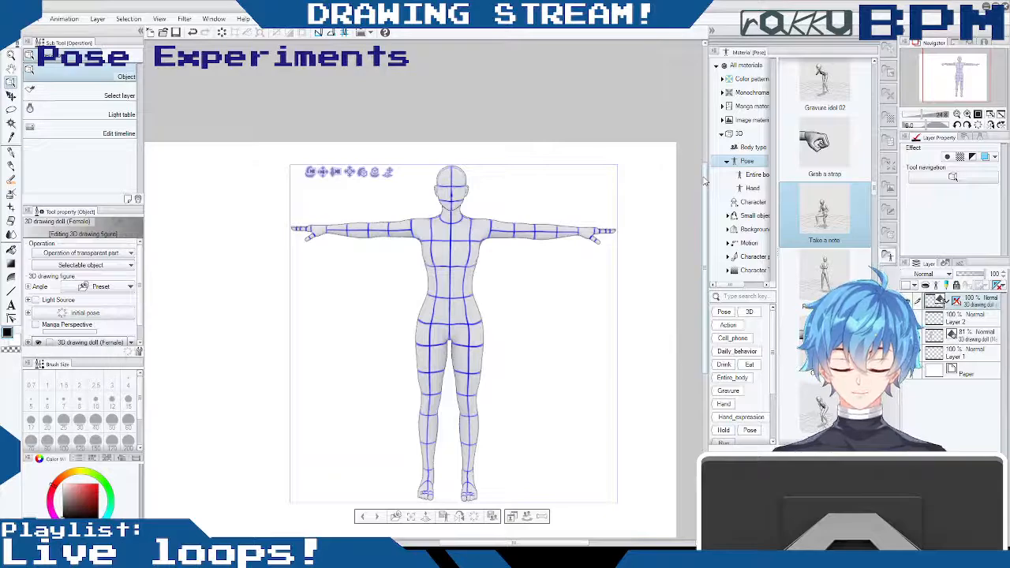
pyautogui.moveTo(569, 320); pyautogui.dragTo(574, 348)
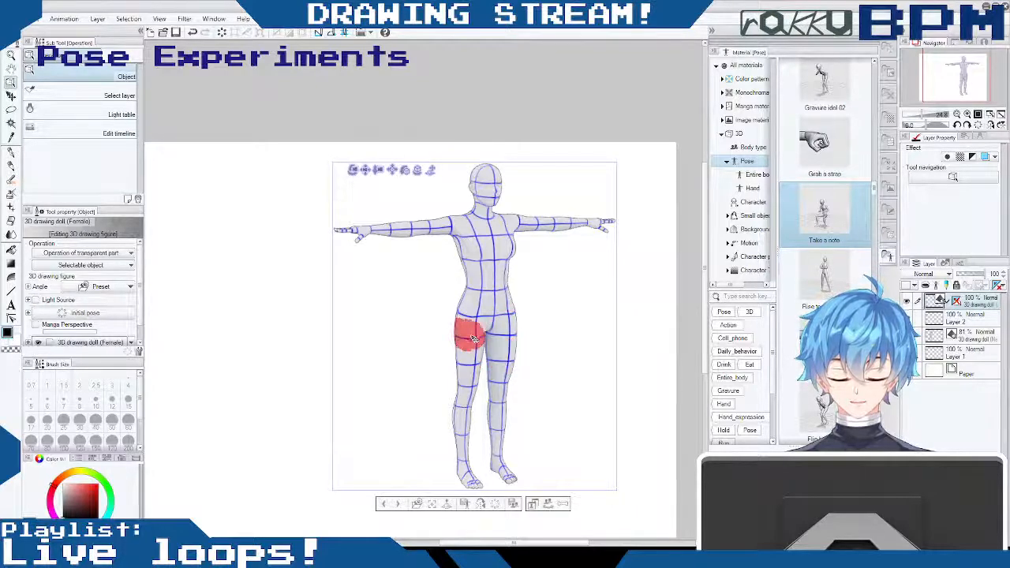
# - Try tipping the female doll over by rotating its hips, and undo the rotation
pyautogui.moveTo(495, 304); pyautogui.dragTo(497, 323)
pyautogui.moveTo(632, 326)
pyautogui.mouseDown()
pyautogui.moveTo(656, 334)
pyautogui.moveTo(646, 331)
pyautogui.mouseUp()
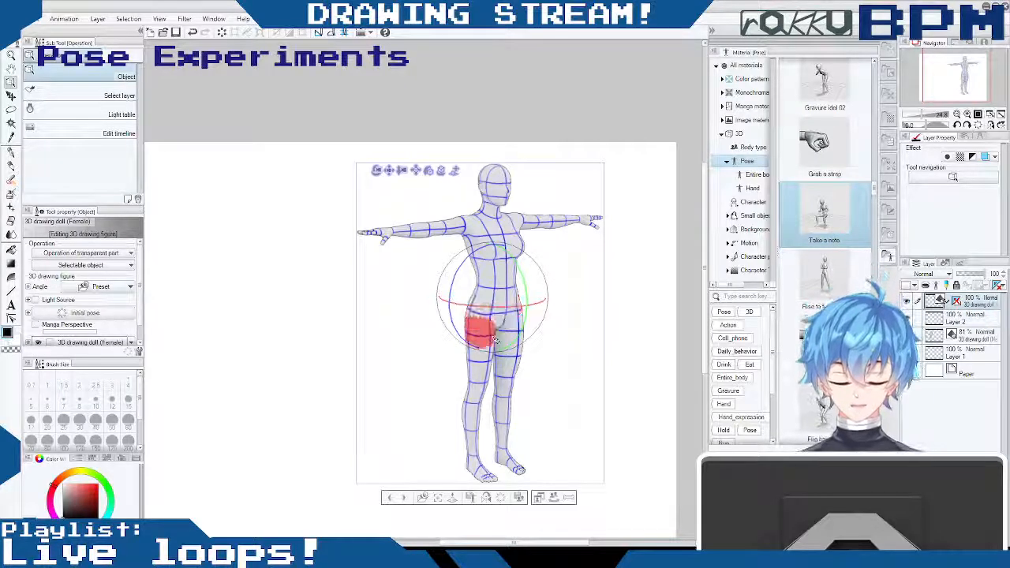
pyautogui.moveTo(528, 290); pyautogui.dragTo(518, 439)
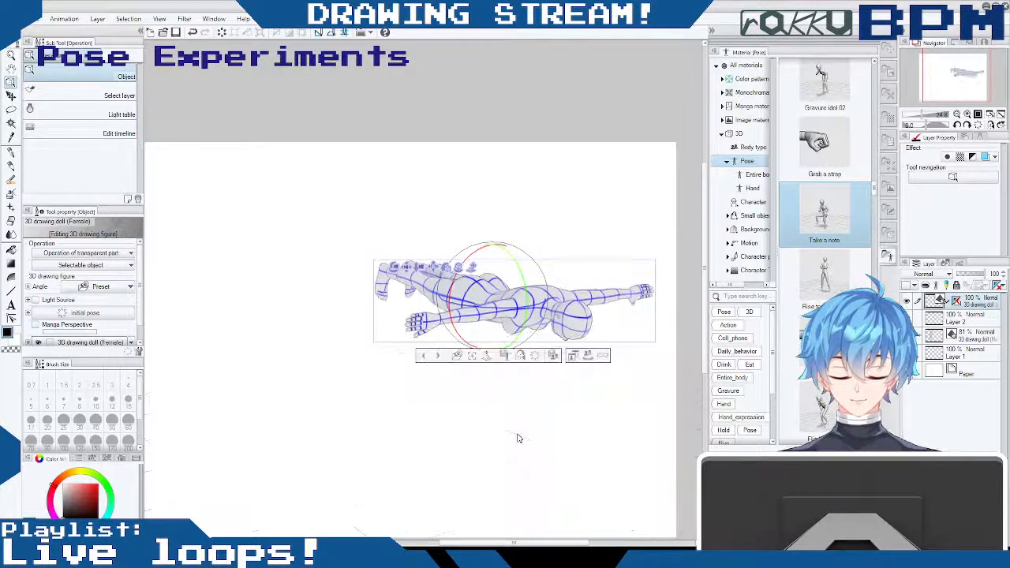
pyautogui.moveTo(534, 542); pyautogui.dragTo(553, 543)
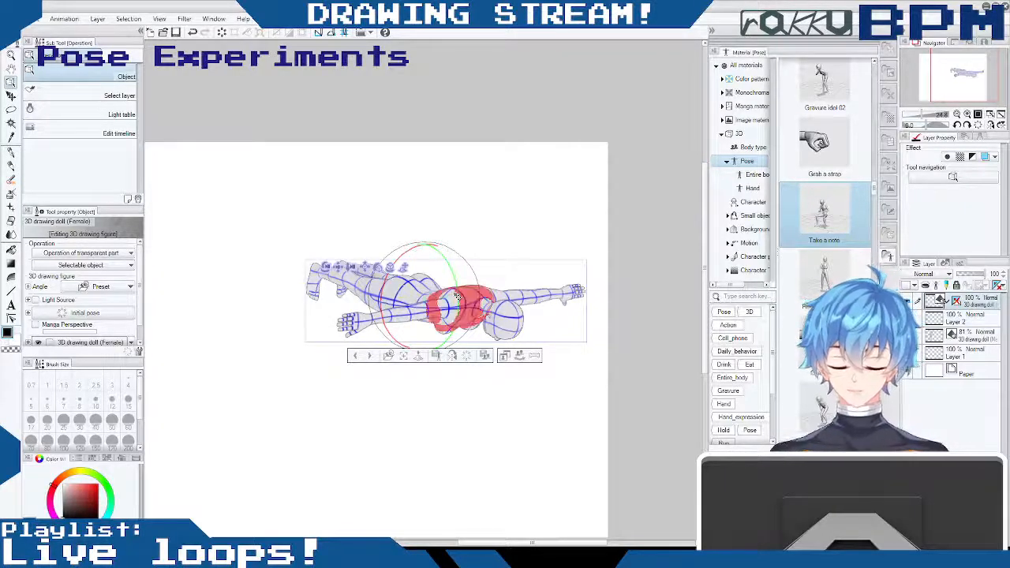
pyautogui.hotkey('ctrl', 'z')
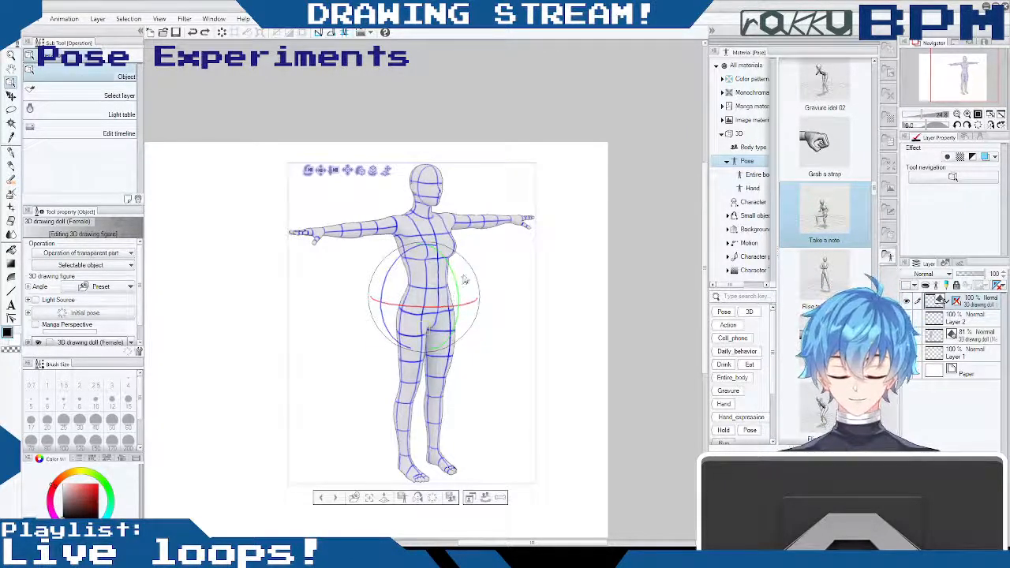
# - Twist the female doll's upper body at the waist and chest, undoing one of the rotations
pyautogui.moveTo(450, 268)
pyautogui.mouseDown()
pyautogui.moveTo(465, 320)
pyautogui.moveTo(454, 341)
pyautogui.moveTo(461, 193)
pyautogui.moveTo(454, 251)
pyautogui.moveTo(466, 247)
pyautogui.moveTo(433, 332)
pyautogui.moveTo(485, 331)
pyautogui.moveTo(411, 331)
pyautogui.moveTo(450, 257)
pyautogui.moveTo(433, 270)
pyautogui.moveTo(430, 310)
pyautogui.moveTo(375, 348)
pyautogui.moveTo(380, 367)
pyautogui.moveTo(472, 368)
pyautogui.moveTo(494, 319)
pyautogui.moveTo(438, 320)
pyautogui.moveTo(428, 234)
pyautogui.moveTo(395, 228)
pyautogui.moveTo(517, 206)
pyautogui.moveTo(454, 221)
pyautogui.moveTo(505, 218)
pyautogui.moveTo(442, 237)
pyautogui.moveTo(439, 283)
pyautogui.mouseUp()
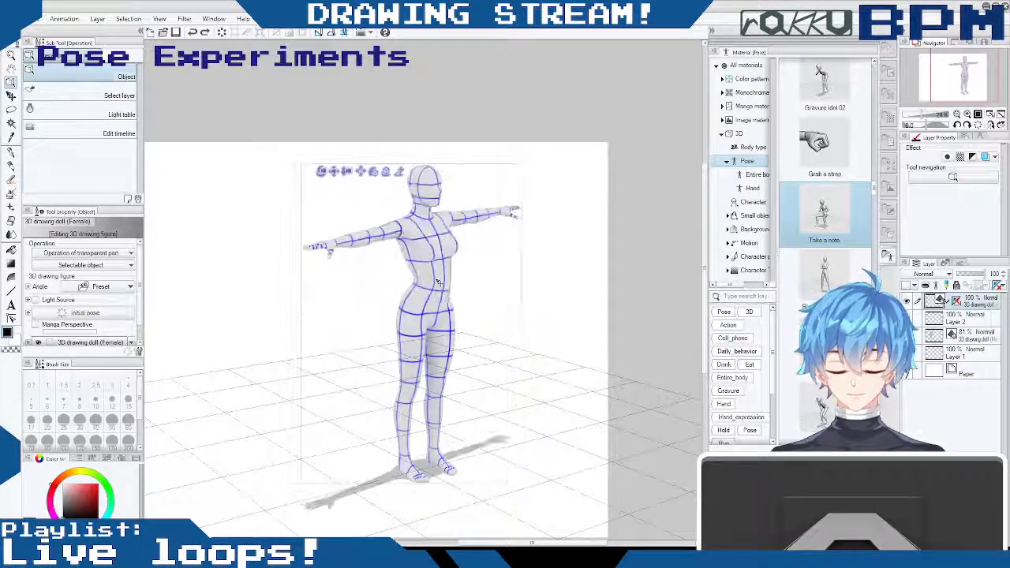
pyautogui.click(433, 273)
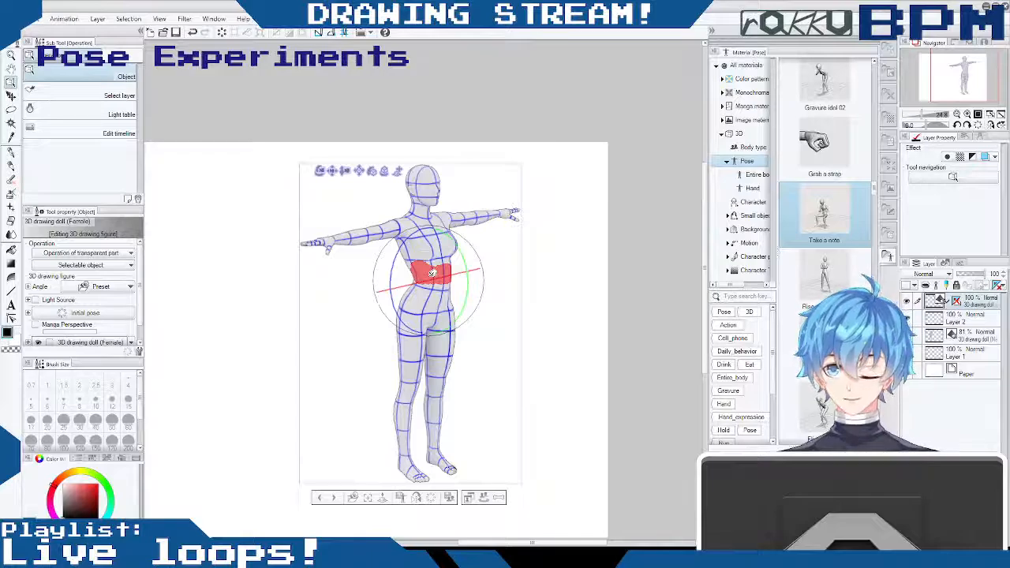
pyautogui.hotkey('ctrl', 'z')
pyautogui.moveTo(465, 275)
pyautogui.mouseDown()
pyautogui.moveTo(481, 270)
pyautogui.moveTo(427, 278)
pyautogui.moveTo(452, 269)
pyautogui.mouseUp()
pyautogui.moveTo(445, 233)
pyautogui.mouseDown()
pyautogui.moveTo(451, 243)
pyautogui.moveTo(429, 217)
pyautogui.moveTo(443, 235)
pyautogui.mouseUp()
# - Swing the female doll's right leg away from the left one and bend its knee backward
pyautogui.click(420, 325)
pyautogui.moveTo(445, 291); pyautogui.dragTo(451, 311)
pyautogui.click(390, 399)
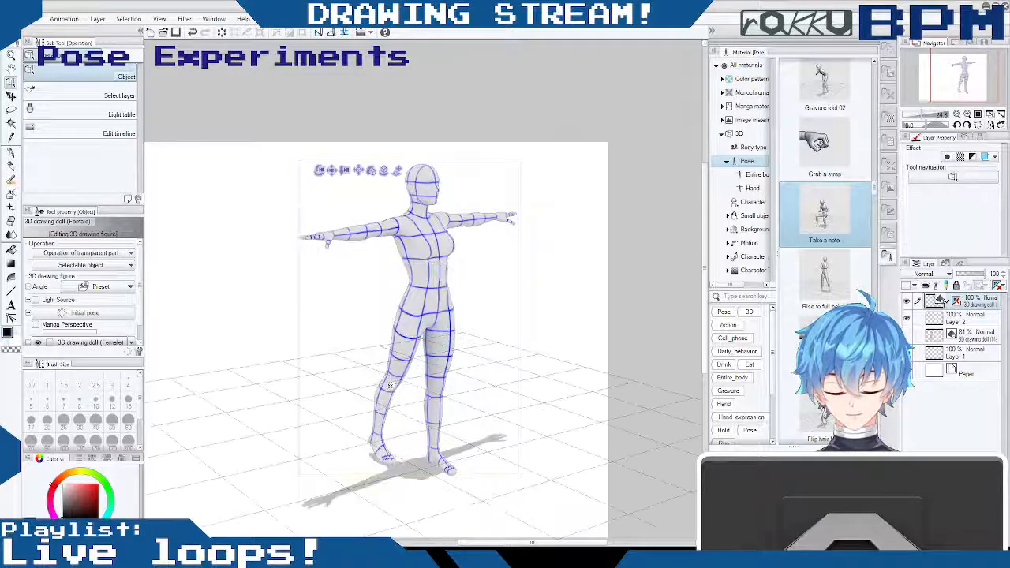
pyautogui.moveTo(416, 382)
pyautogui.mouseDown()
pyautogui.moveTo(418, 358)
pyautogui.moveTo(423, 390)
pyautogui.mouseUp()
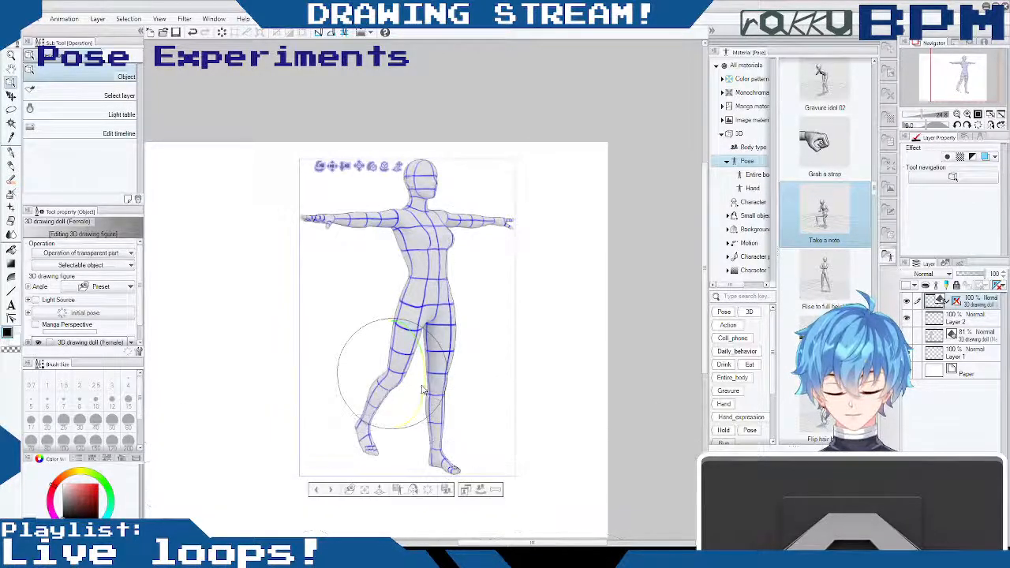
# - Rotate the raised right leg's toes and foot so that the foot points downward
pyautogui.click(369, 449)
pyautogui.moveTo(393, 451); pyautogui.dragTo(400, 431)
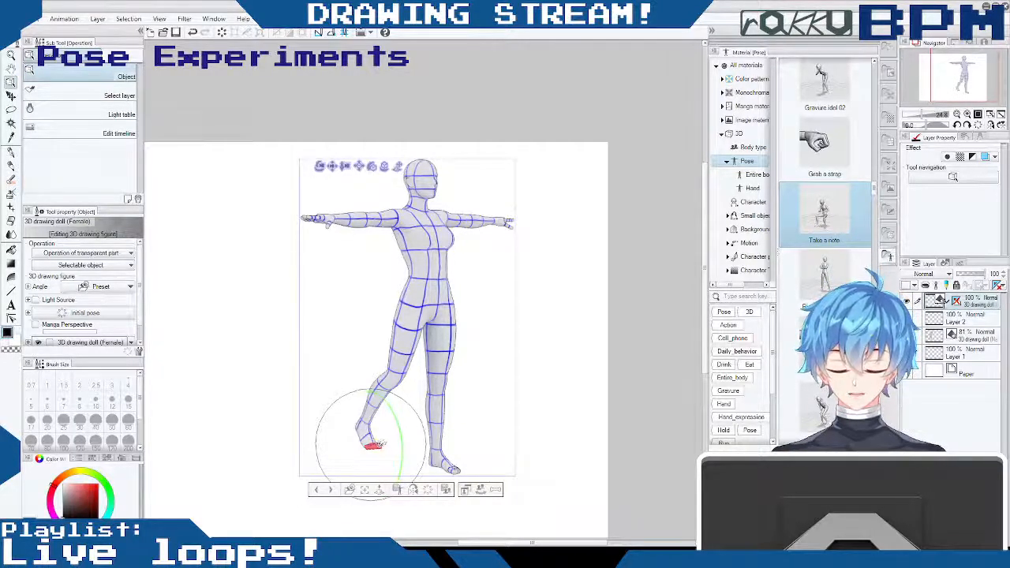
pyautogui.moveTo(926, 114); pyautogui.dragTo(929, 115)
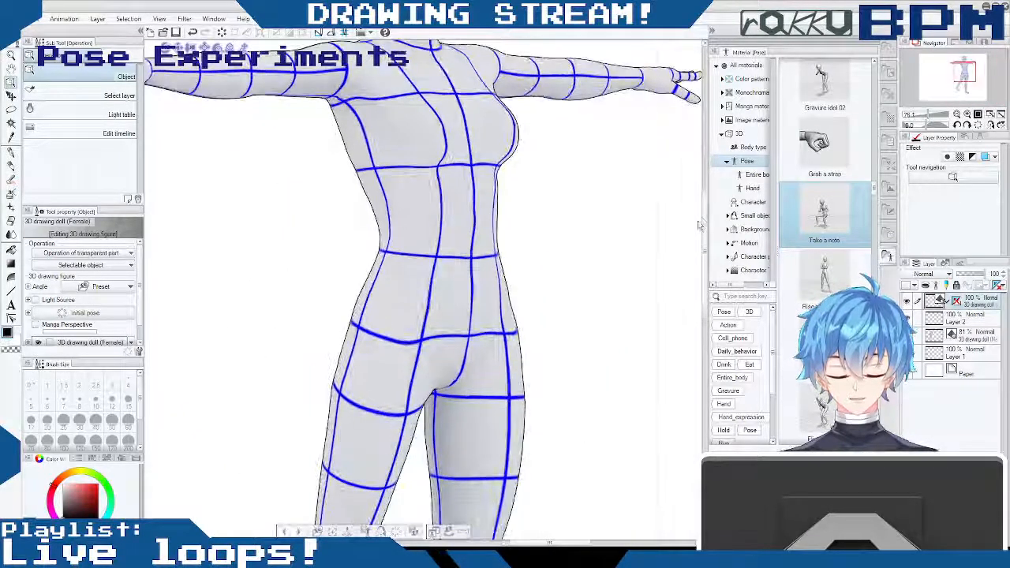
pyautogui.moveTo(705, 240); pyautogui.dragTo(703, 353)
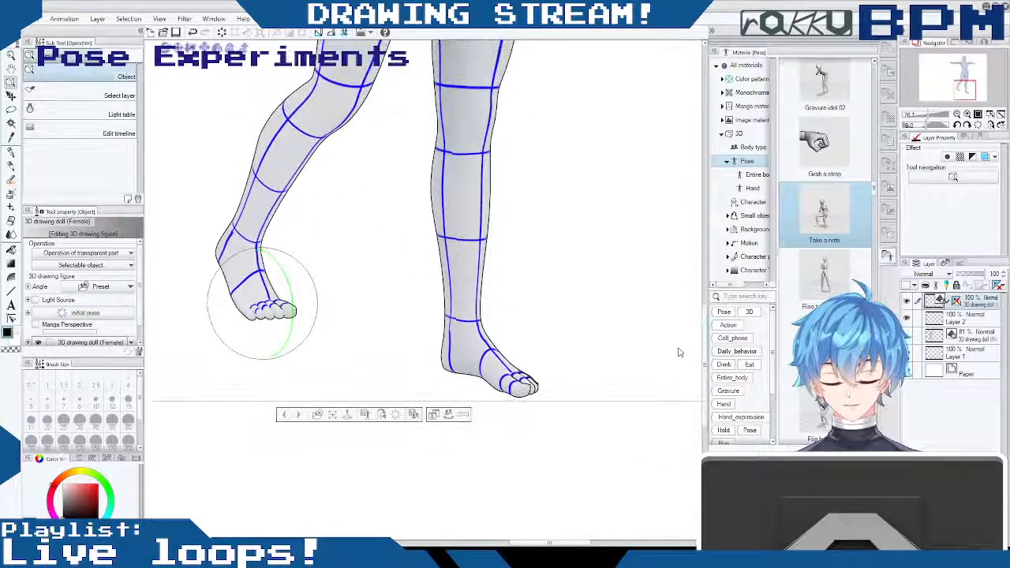
pyautogui.moveTo(289, 300)
pyautogui.mouseDown()
pyautogui.moveTo(291, 319)
pyautogui.moveTo(267, 355)
pyautogui.moveTo(282, 309)
pyautogui.mouseUp()
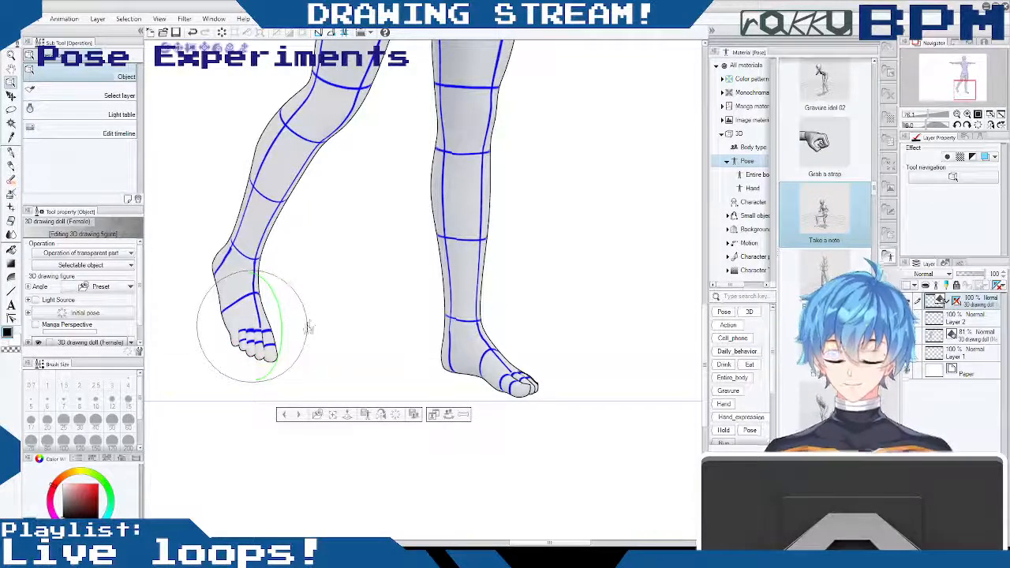
pyautogui.moveTo(281, 311); pyautogui.dragTo(278, 336)
pyautogui.scroll(-1, 774, 328)
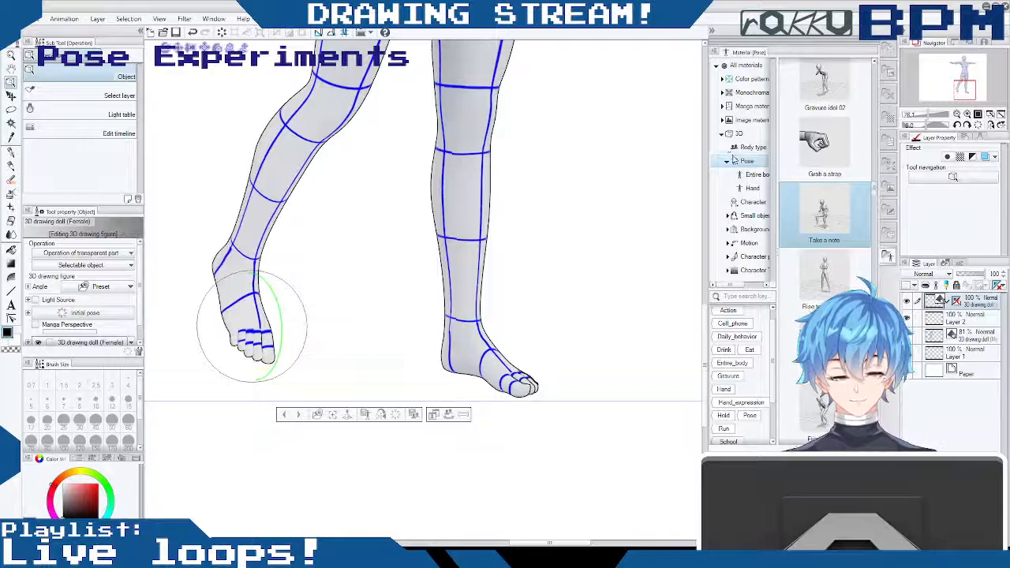
# - Rotate the female doll's left thigh outward and bend the left knee so the lower leg swings back
pyautogui.moveTo(705, 333); pyautogui.dragTo(705, 273)
pyautogui.click(512, 154)
pyautogui.click(508, 174)
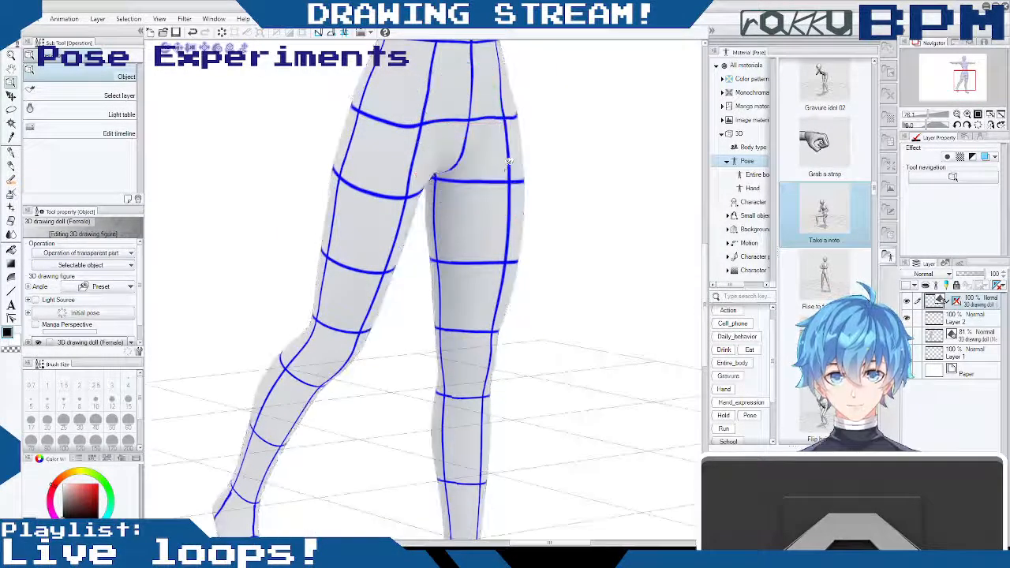
pyautogui.click(495, 157)
pyautogui.moveTo(498, 148); pyautogui.dragTo(511, 126)
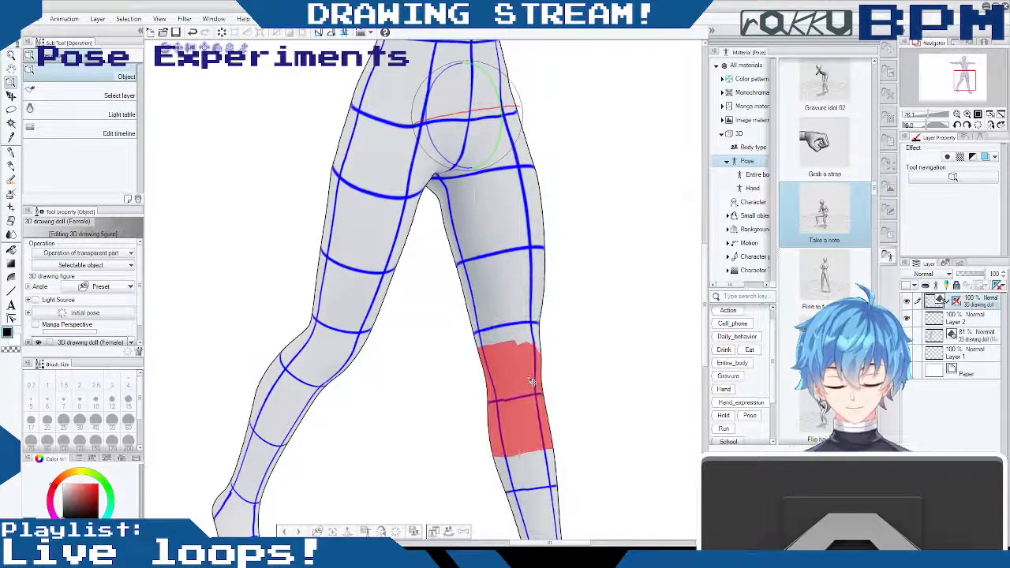
pyautogui.click(532, 383)
pyautogui.moveTo(538, 335); pyautogui.dragTo(534, 369)
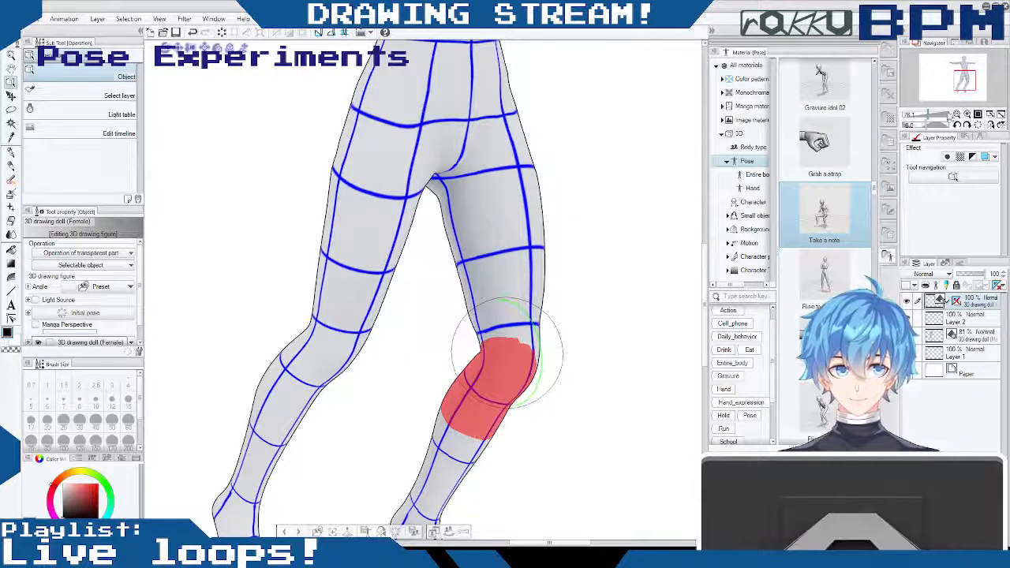
# - Rotate the left thigh inward so the bent lower leg crosses behind the right leg
pyautogui.moveTo(931, 116); pyautogui.dragTo(924, 117)
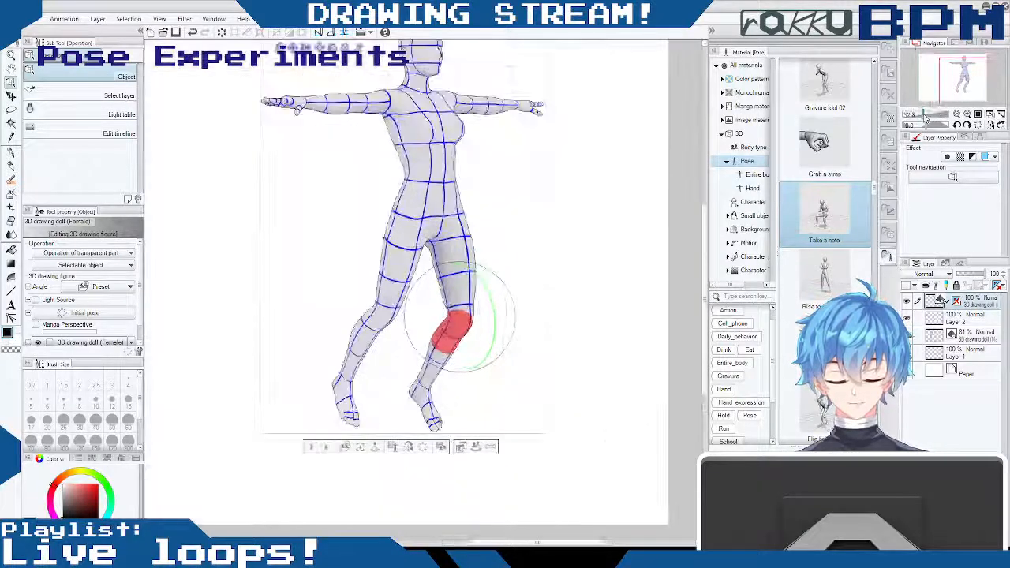
pyautogui.click(468, 231)
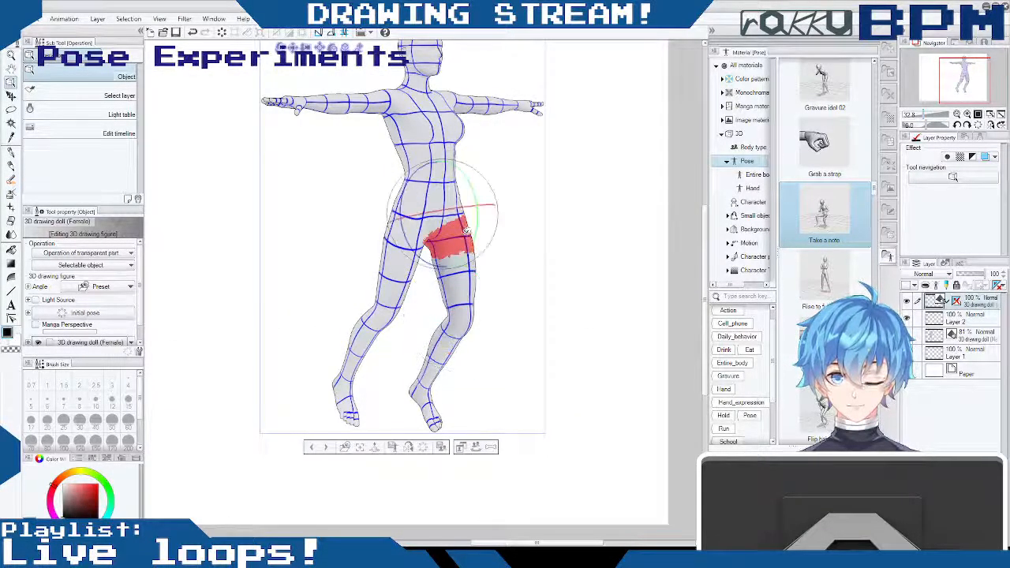
pyautogui.moveTo(475, 202); pyautogui.dragTo(476, 220)
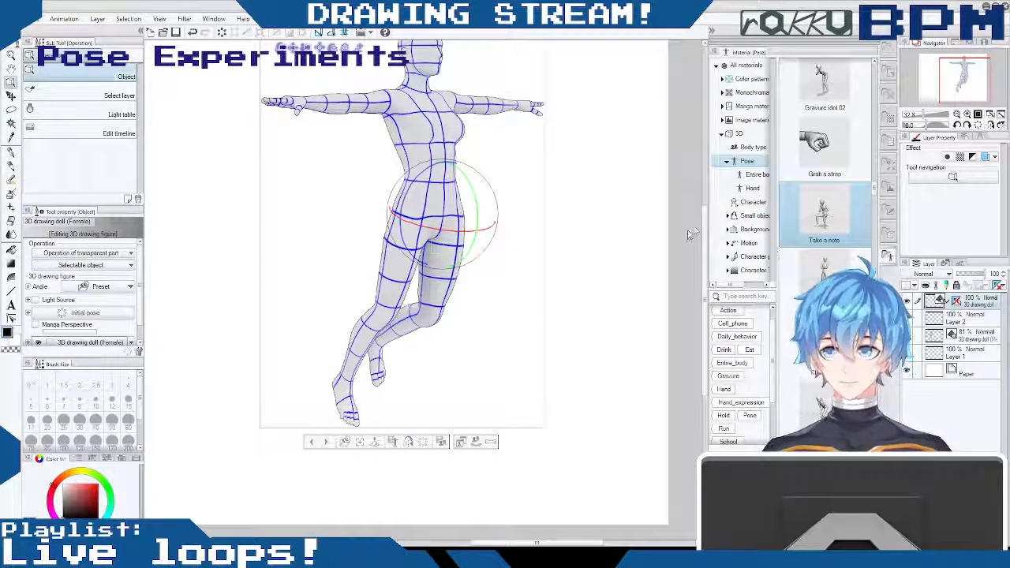
# - Lower the female doll's outstretched right arm from the shoulder until it hangs beside the body
pyautogui.moveTo(705, 248); pyautogui.dragTo(710, 196)
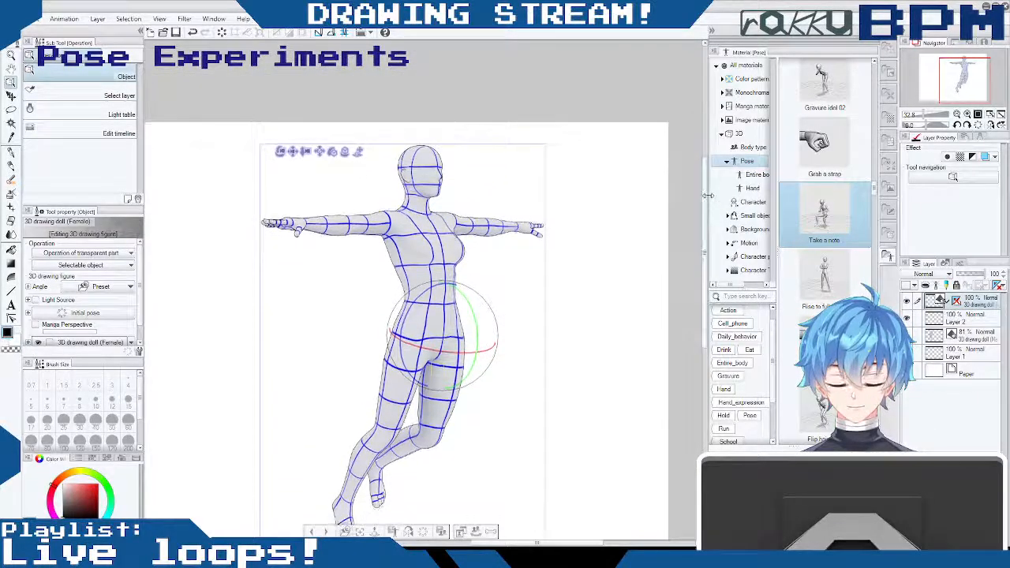
pyautogui.click(384, 221)
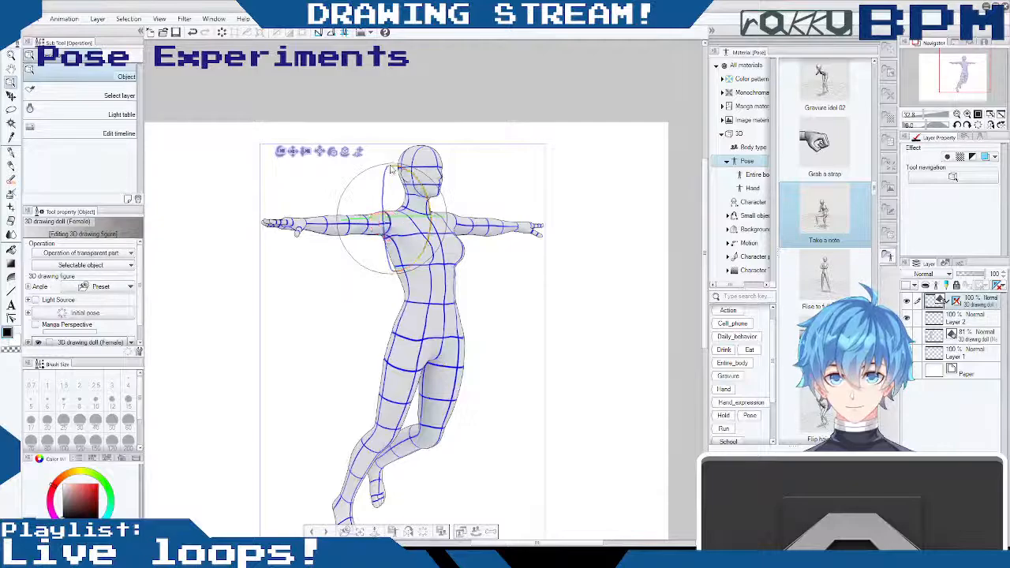
pyautogui.moveTo(408, 167); pyautogui.dragTo(372, 229)
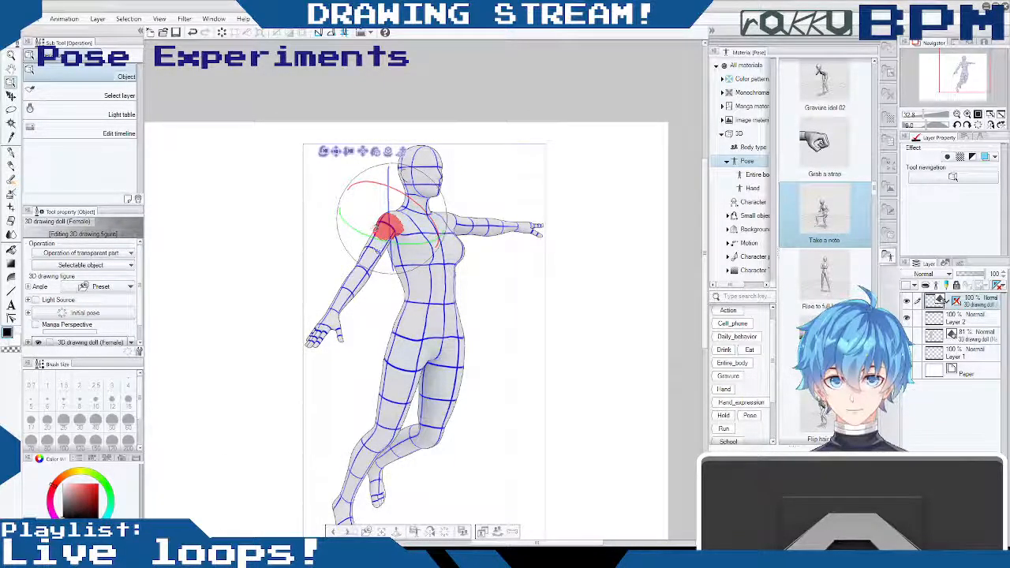
pyautogui.moveTo(390, 180); pyautogui.dragTo(385, 258)
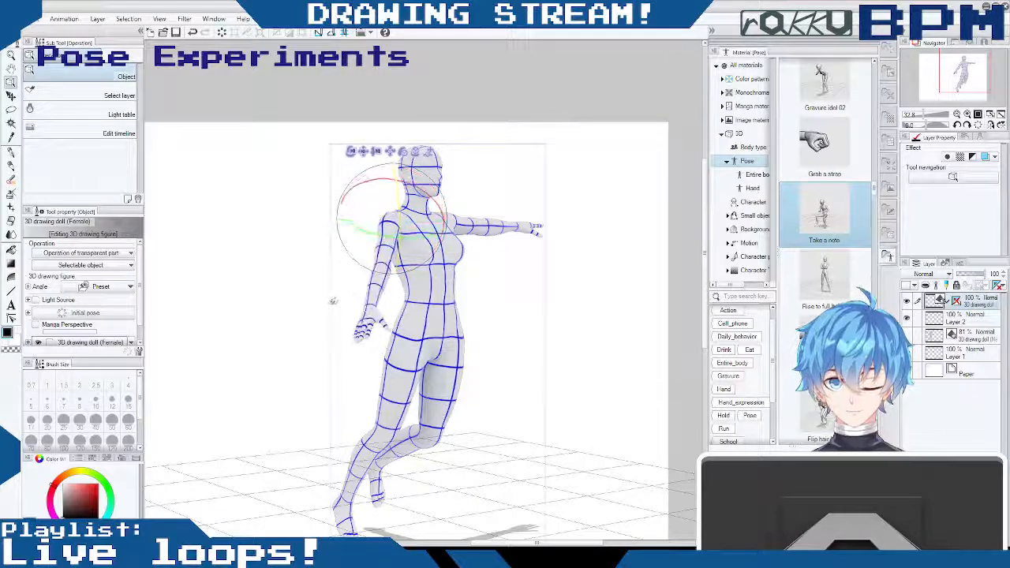
pyautogui.moveTo(321, 302); pyautogui.dragTo(318, 300)
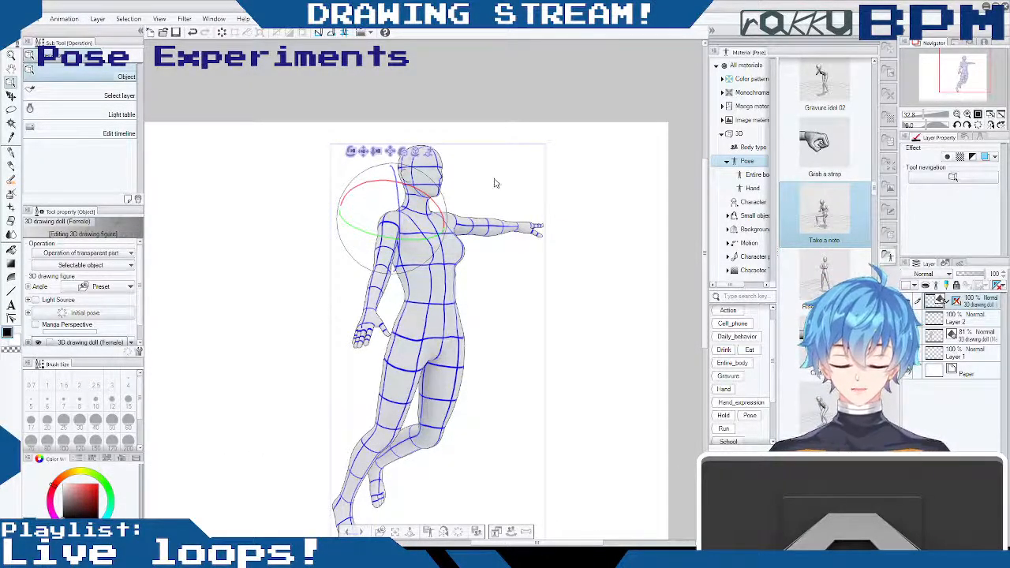
# - Rotate the female doll's torso at the waist so the upper body leans over the right leg
pyautogui.moveTo(579, 209)
pyautogui.mouseDown()
pyautogui.moveTo(512, 225)
pyautogui.moveTo(573, 221)
pyautogui.mouseUp()
pyautogui.click(444, 278)
pyautogui.moveTo(442, 262); pyautogui.dragTo(437, 257)
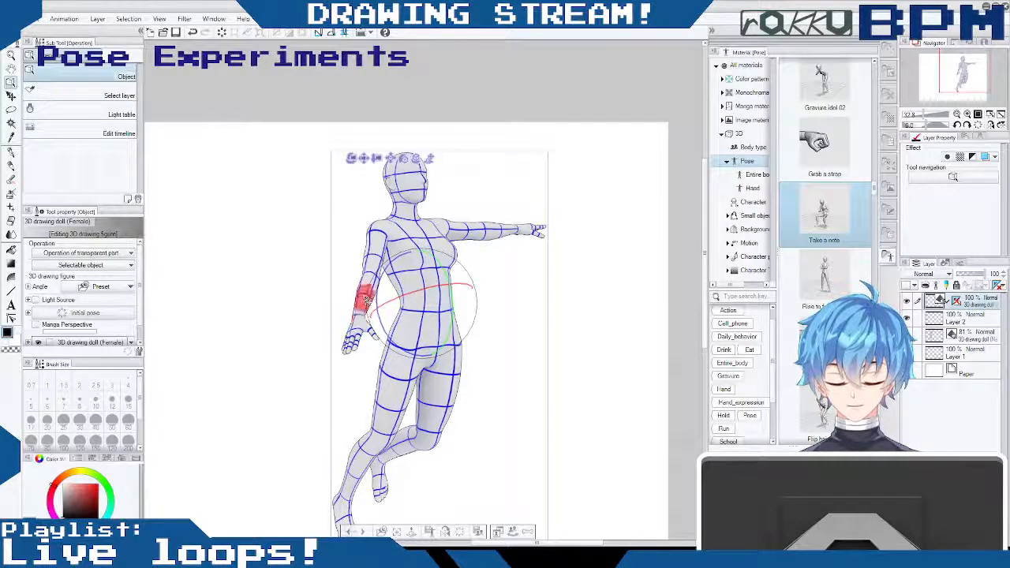
# - Adjust the right upper arm and bend the right elbow so the hand reaches in front of the waist
pyautogui.moveTo(372, 286); pyautogui.dragTo(368, 284)
pyautogui.moveTo(379, 237); pyautogui.dragTo(349, 255)
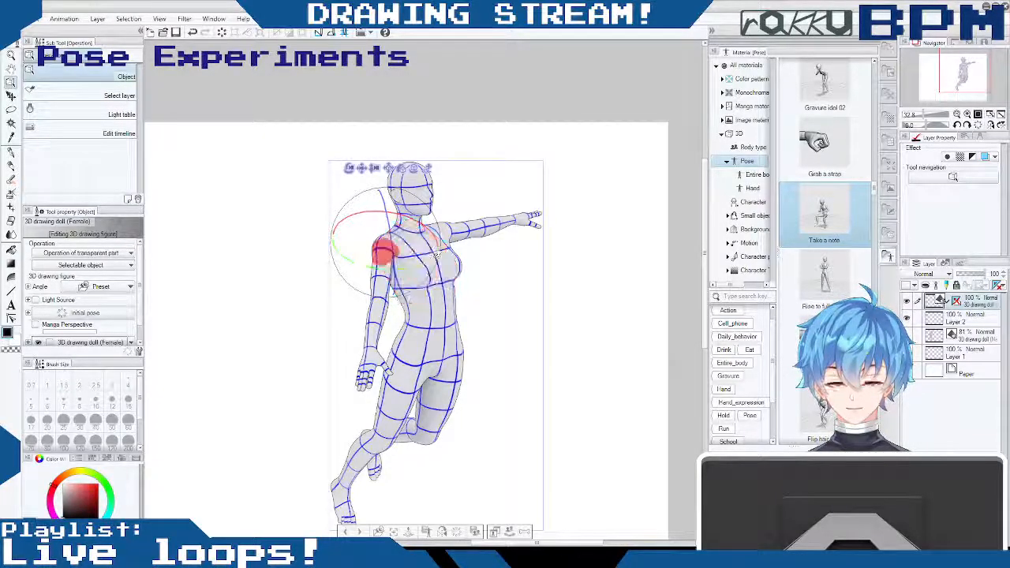
pyautogui.click(387, 294)
pyautogui.moveTo(392, 334); pyautogui.dragTo(406, 312)
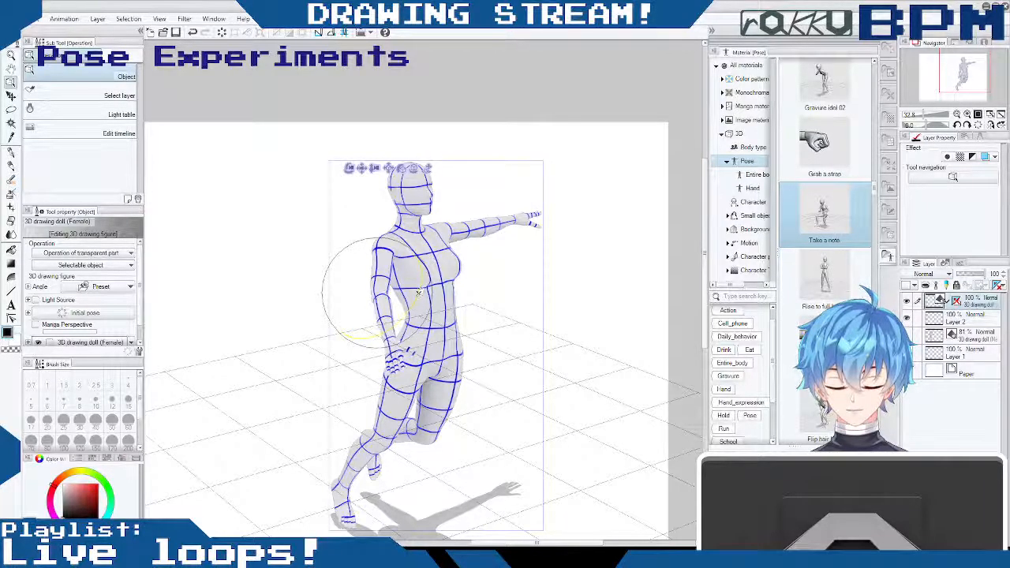
pyautogui.moveTo(436, 252); pyautogui.dragTo(426, 280)
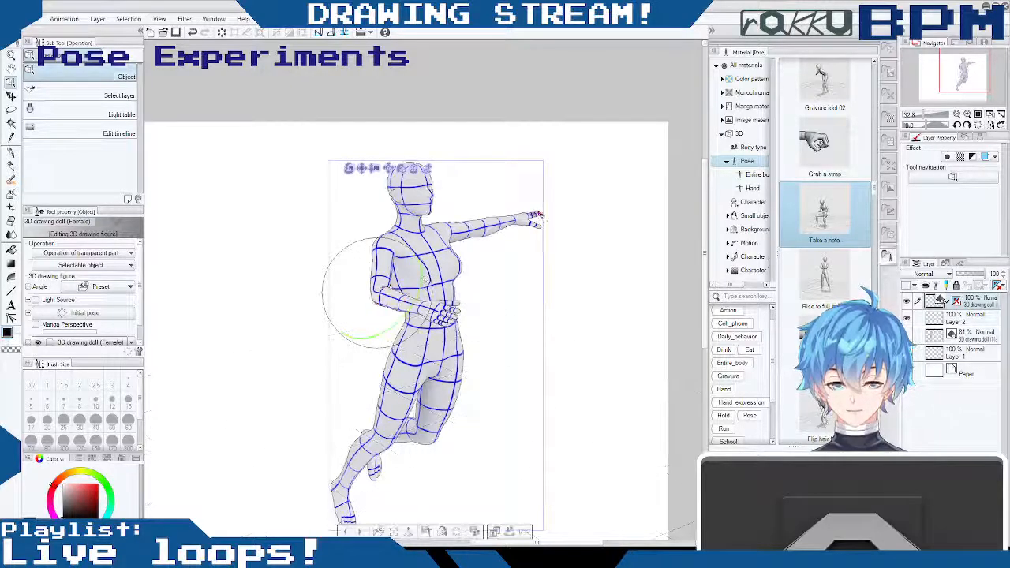
# - Orbit toward the doll's front and refine the bent right arm, rotating the forearm to move the hand off the waist
pyautogui.moveTo(537, 263); pyautogui.dragTo(498, 263)
pyautogui.click(373, 310)
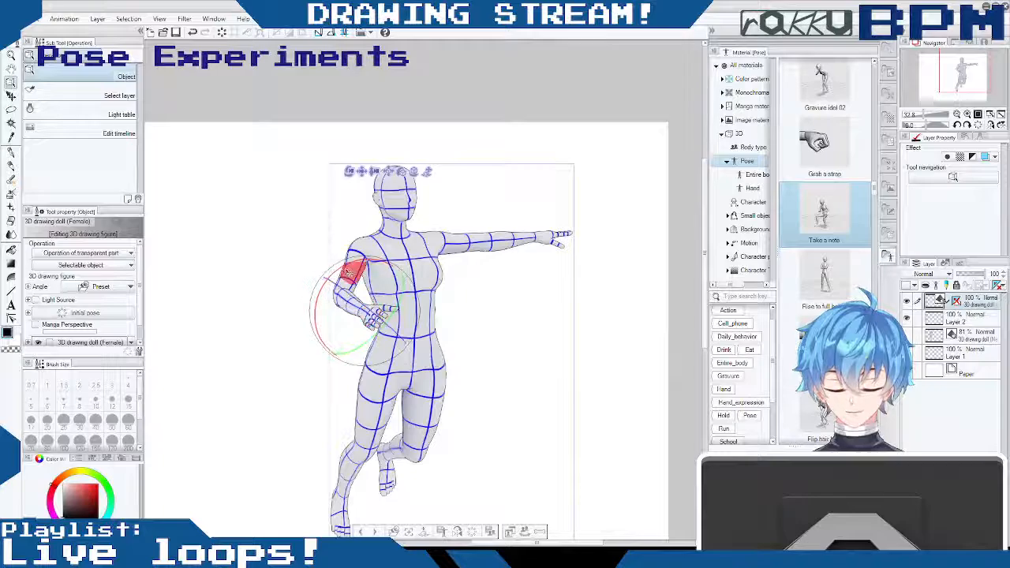
pyautogui.moveTo(349, 272); pyautogui.dragTo(331, 274)
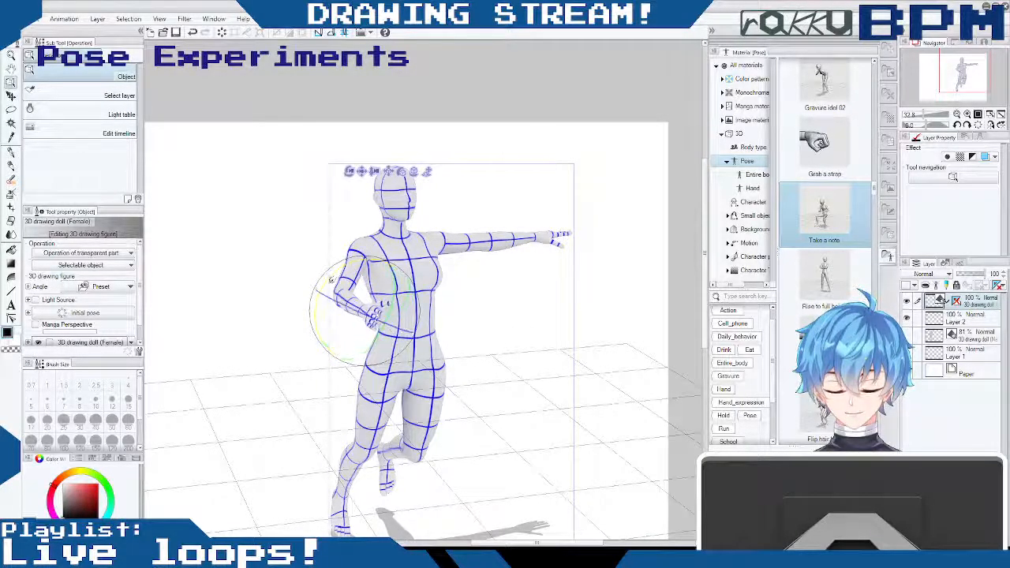
pyautogui.moveTo(331, 279); pyautogui.dragTo(332, 280)
pyautogui.click(346, 297)
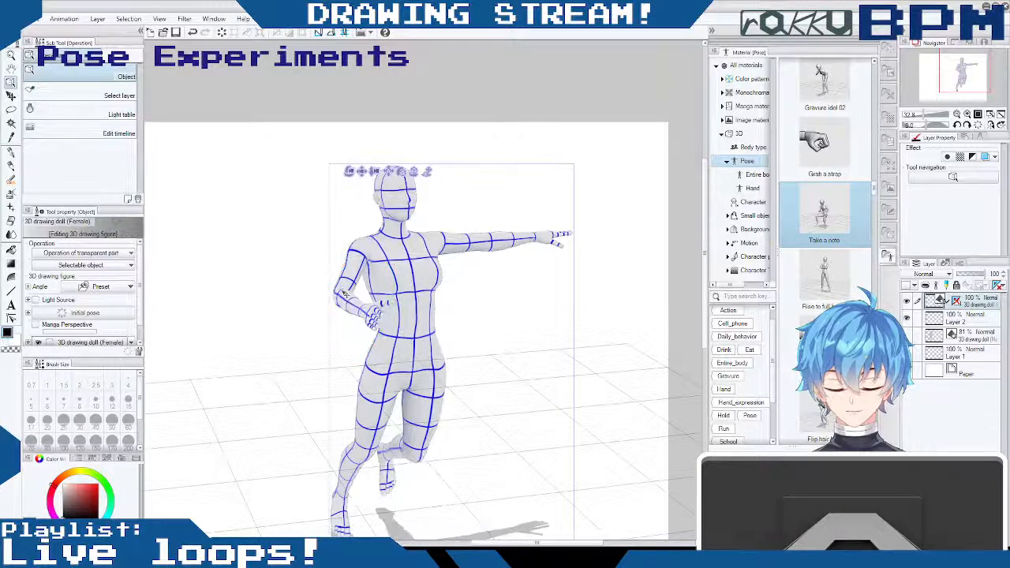
pyautogui.click(353, 302)
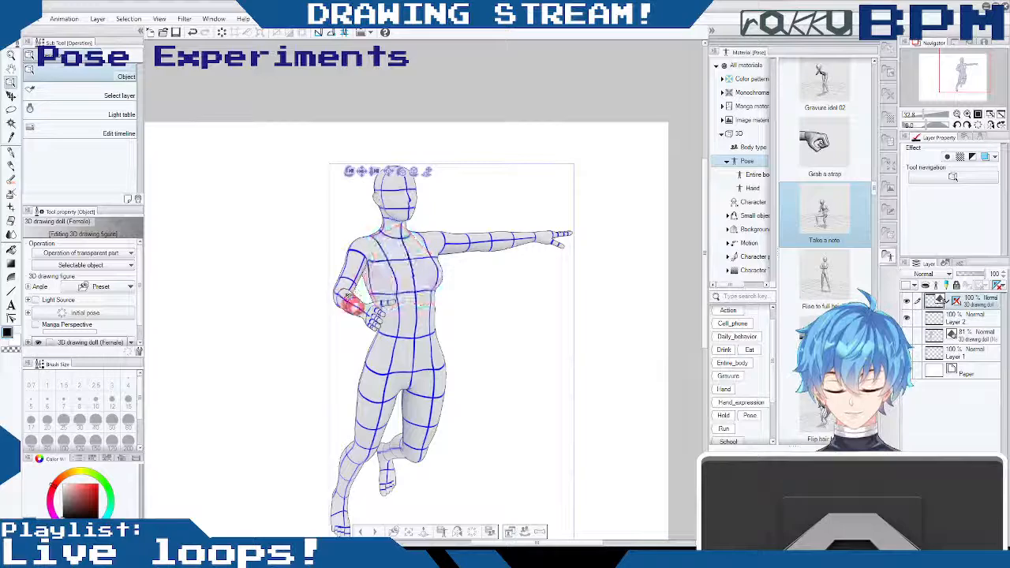
pyautogui.moveTo(369, 309); pyautogui.dragTo(353, 308)
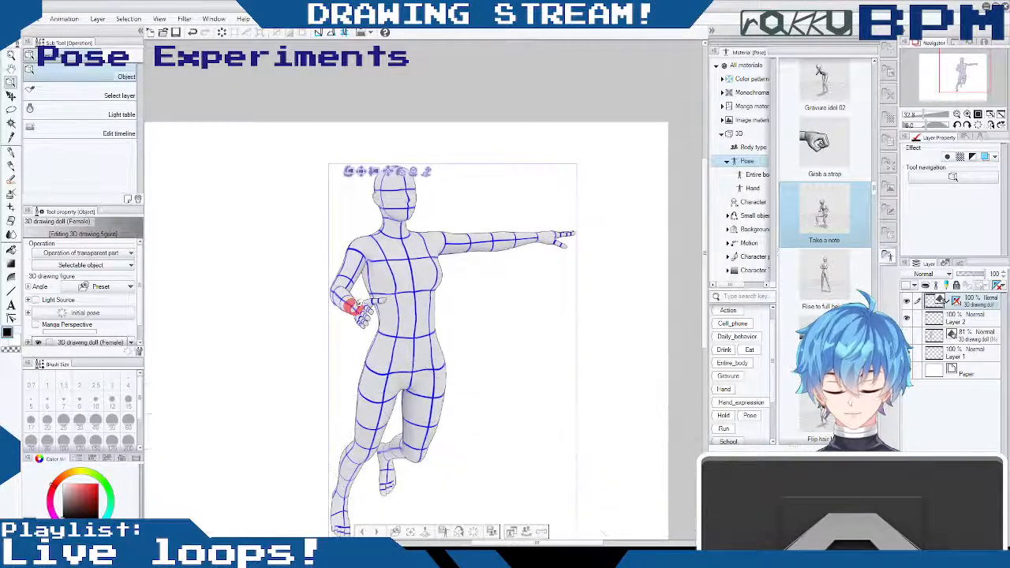
# - Turn the female doll's right forearm and hand toward the hip, and bend the outstretched left arm at the elbow
pyautogui.moveTo(514, 289); pyautogui.dragTo(411, 240)
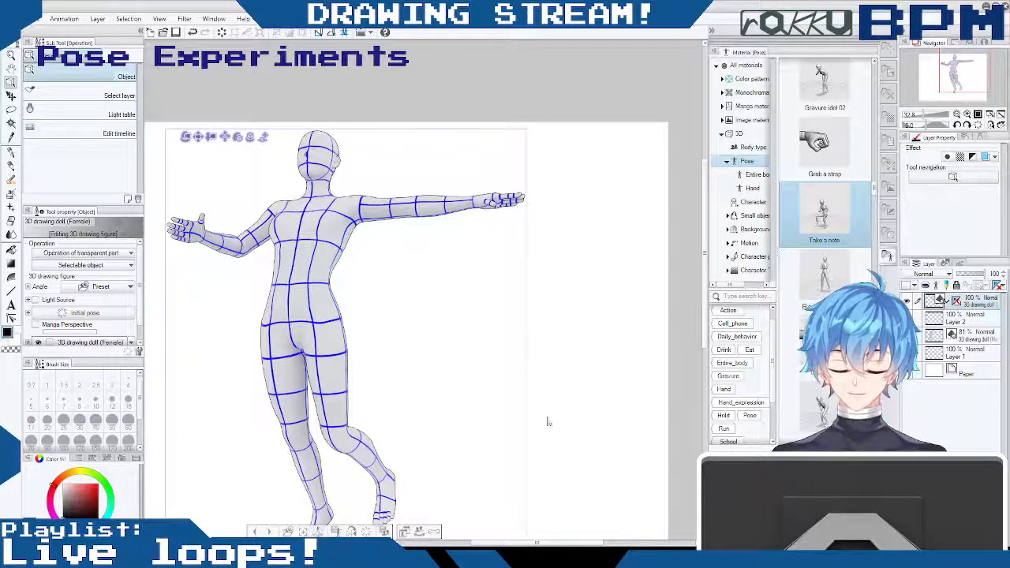
pyautogui.moveTo(382, 333); pyautogui.dragTo(442, 330)
pyautogui.moveTo(367, 293); pyautogui.dragTo(317, 302)
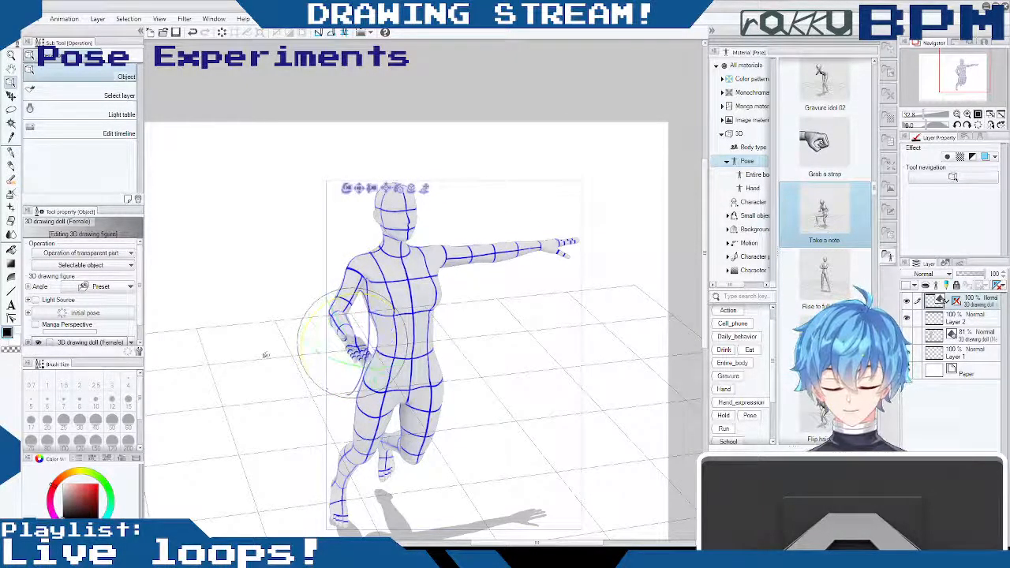
pyautogui.moveTo(266, 355); pyautogui.dragTo(265, 360)
pyautogui.moveTo(371, 314); pyautogui.dragTo(372, 303)
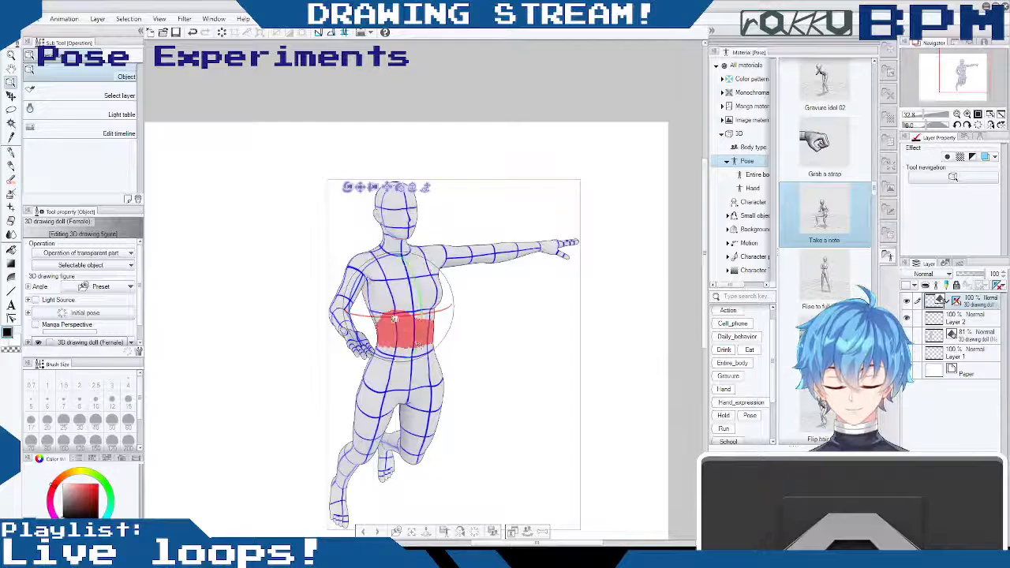
pyautogui.click(357, 342)
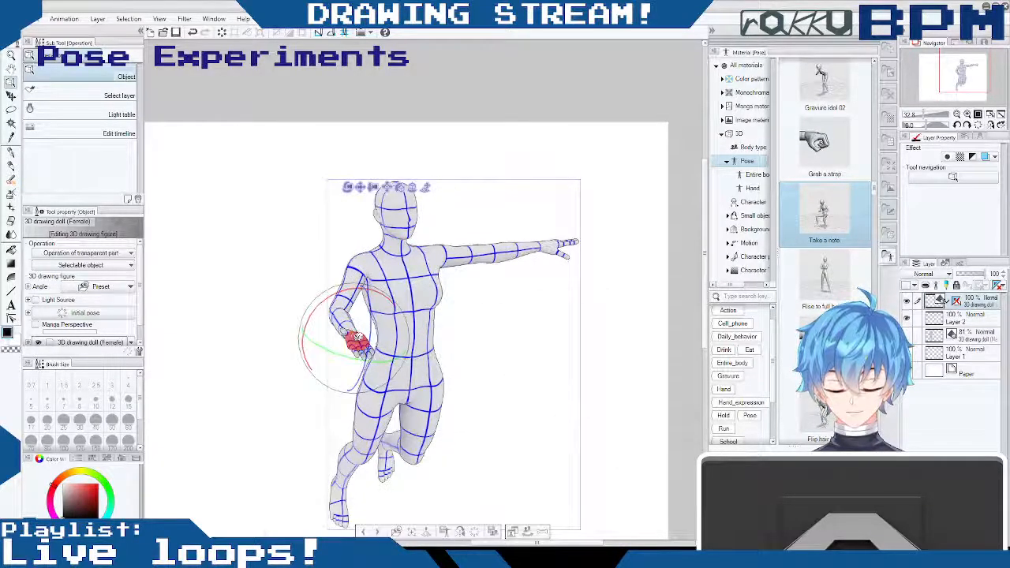
pyautogui.moveTo(370, 318); pyautogui.dragTo(374, 303)
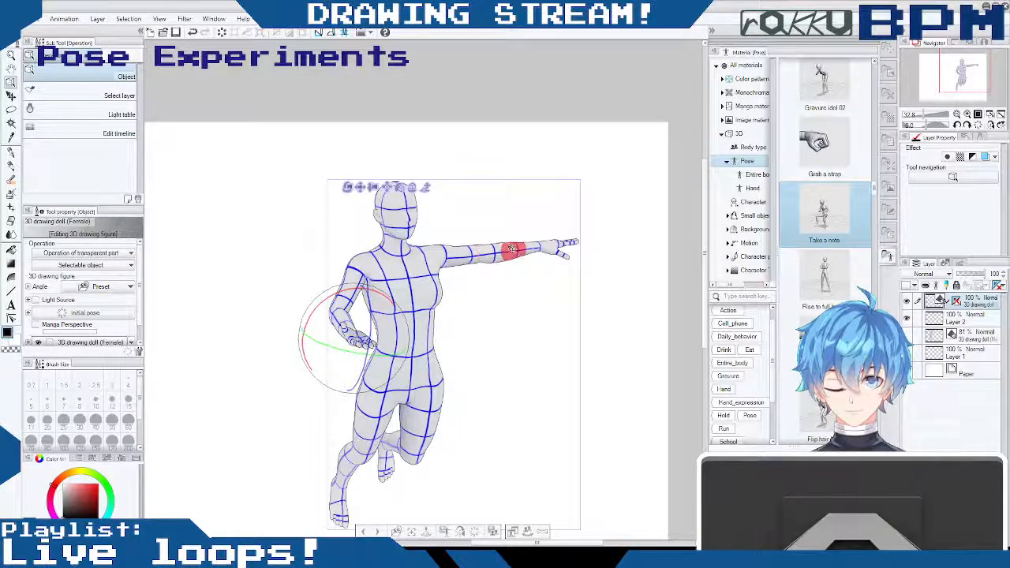
pyautogui.moveTo(473, 250)
pyautogui.mouseDown()
pyautogui.moveTo(476, 283)
pyautogui.moveTo(489, 277)
pyautogui.moveTo(456, 254)
pyautogui.mouseUp()
pyautogui.moveTo(556, 255); pyautogui.dragTo(484, 208)
# - Rotate the left and right thighs at the hips to refine the doll's one-legged stance
pyautogui.moveTo(411, 408); pyautogui.dragTo(393, 380)
pyautogui.click(394, 345)
pyautogui.click(394, 349)
pyautogui.moveTo(431, 303); pyautogui.dragTo(434, 305)
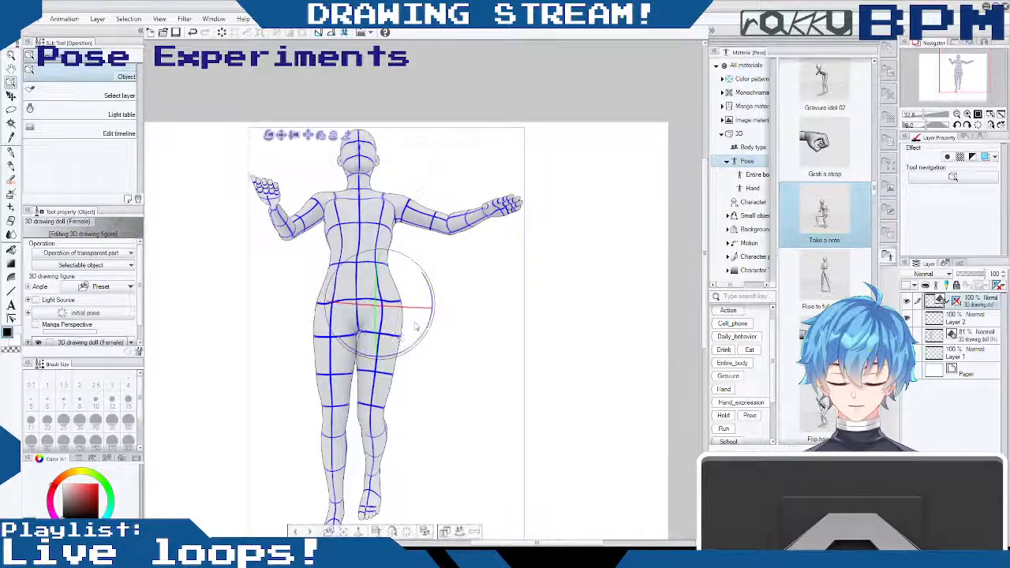
pyautogui.click(344, 346)
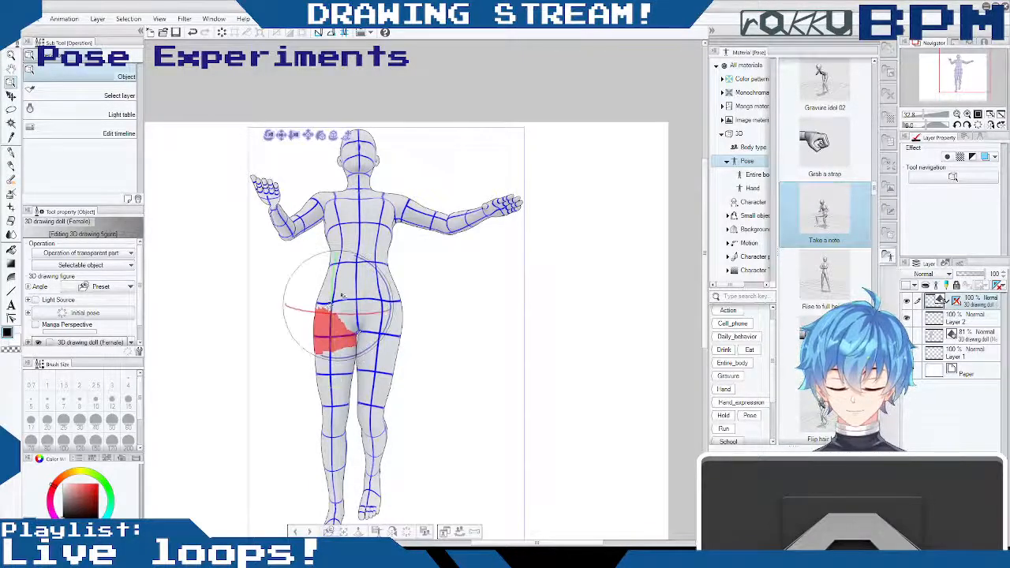
pyautogui.moveTo(391, 292)
pyautogui.mouseDown()
pyautogui.moveTo(392, 278)
pyautogui.moveTo(391, 287)
pyautogui.mouseUp()
# - Lower the left upper arm toward the body and rotate the left hand at the wrist
pyautogui.moveTo(433, 399); pyautogui.dragTo(417, 472)
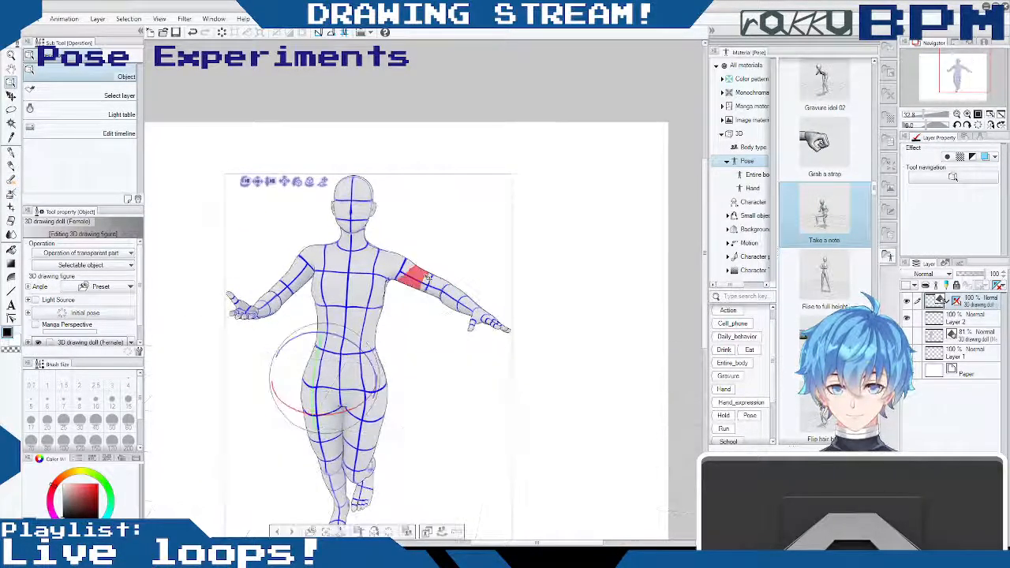
pyautogui.moveTo(427, 277); pyautogui.dragTo(409, 292)
pyautogui.moveTo(409, 442); pyautogui.dragTo(469, 409)
pyautogui.moveTo(536, 300); pyautogui.dragTo(583, 260)
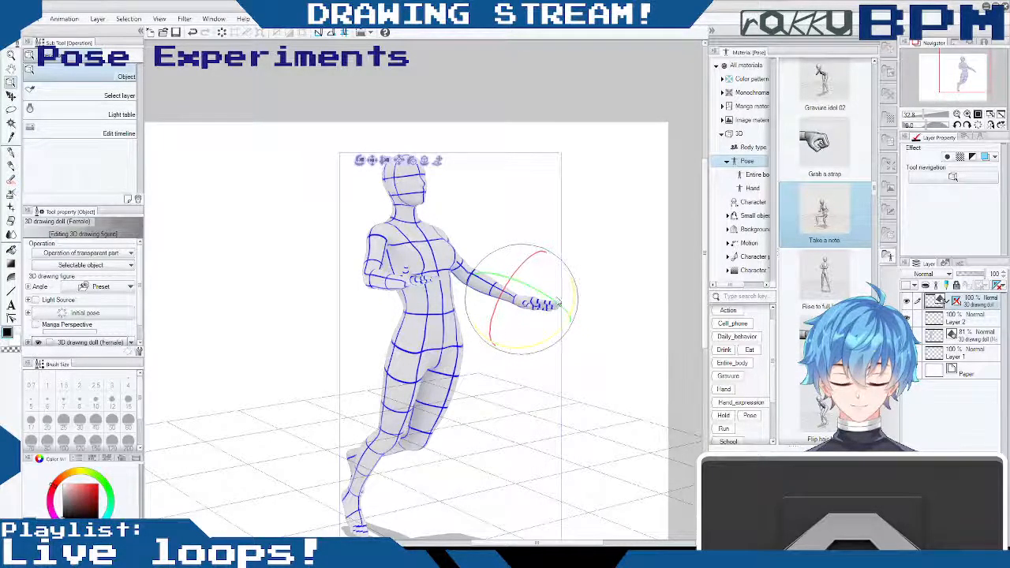
pyautogui.moveTo(557, 304); pyautogui.dragTo(564, 318)
pyautogui.moveTo(547, 368)
pyautogui.mouseDown()
pyautogui.moveTo(485, 390)
pyautogui.moveTo(481, 379)
pyautogui.moveTo(505, 354)
pyautogui.moveTo(531, 341)
pyautogui.moveTo(542, 360)
pyautogui.moveTo(533, 352)
pyautogui.mouseUp()
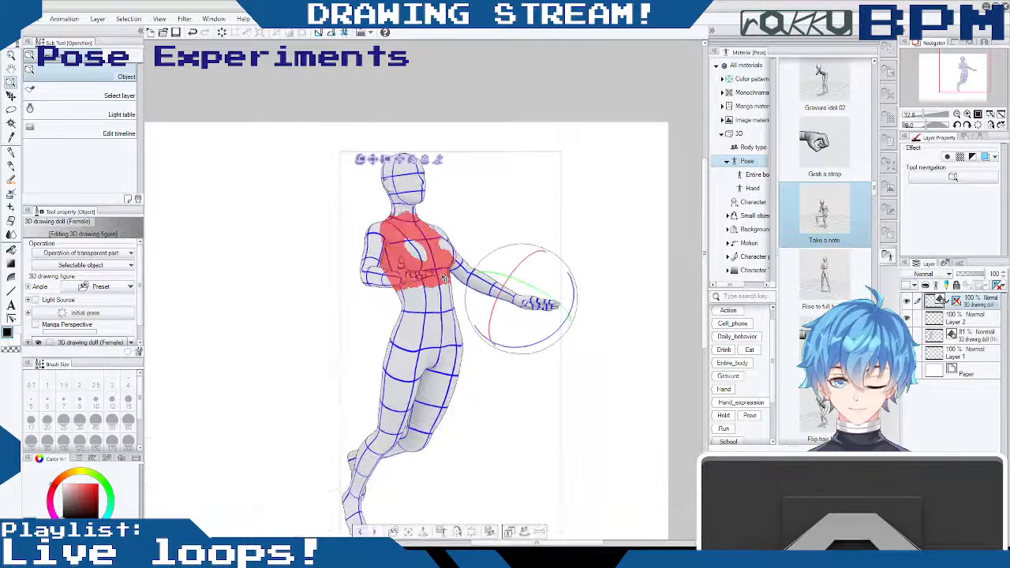
# - Bend the doll's torso at the waist so the hips push out to one side
pyautogui.moveTo(448, 284); pyautogui.dragTo(526, 261)
pyautogui.click(437, 326)
pyautogui.moveTo(436, 325); pyautogui.dragTo(546, 270)
pyautogui.moveTo(431, 278); pyautogui.dragTo(419, 271)
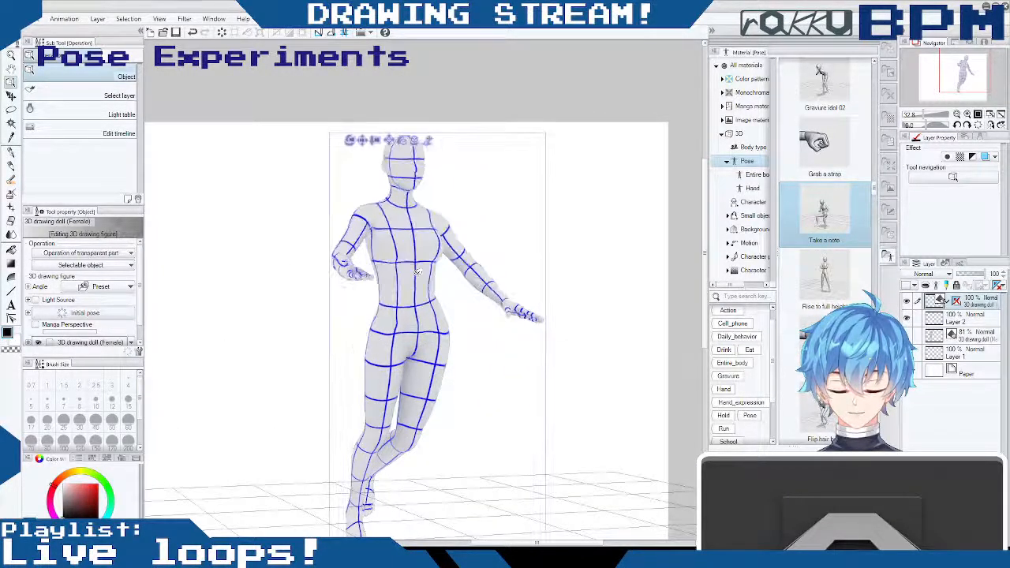
pyautogui.click(419, 272)
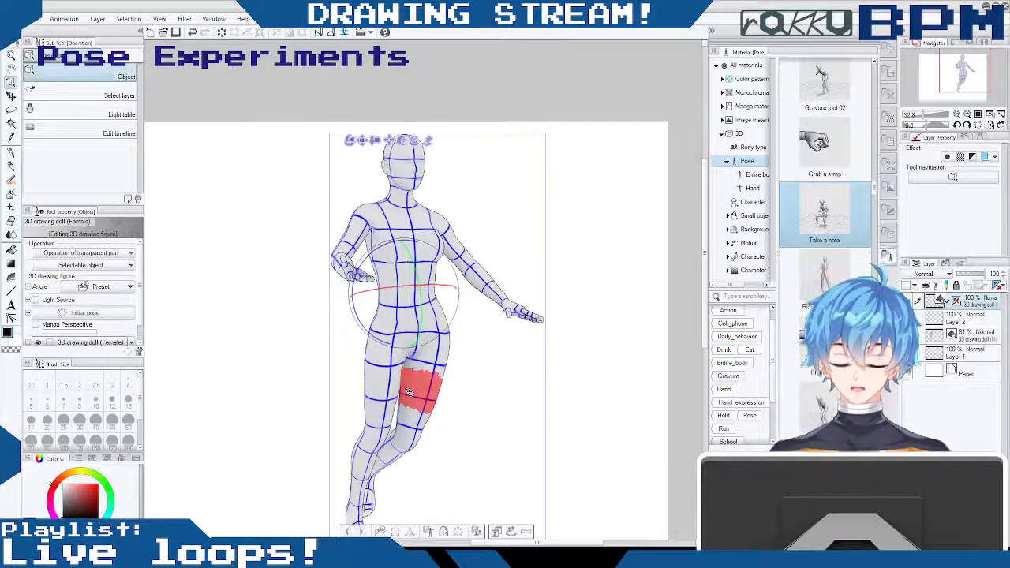
# - Refine the angle of the left hand and its fingers at the end of the lowered arm
pyautogui.moveTo(562, 274); pyautogui.dragTo(499, 274)
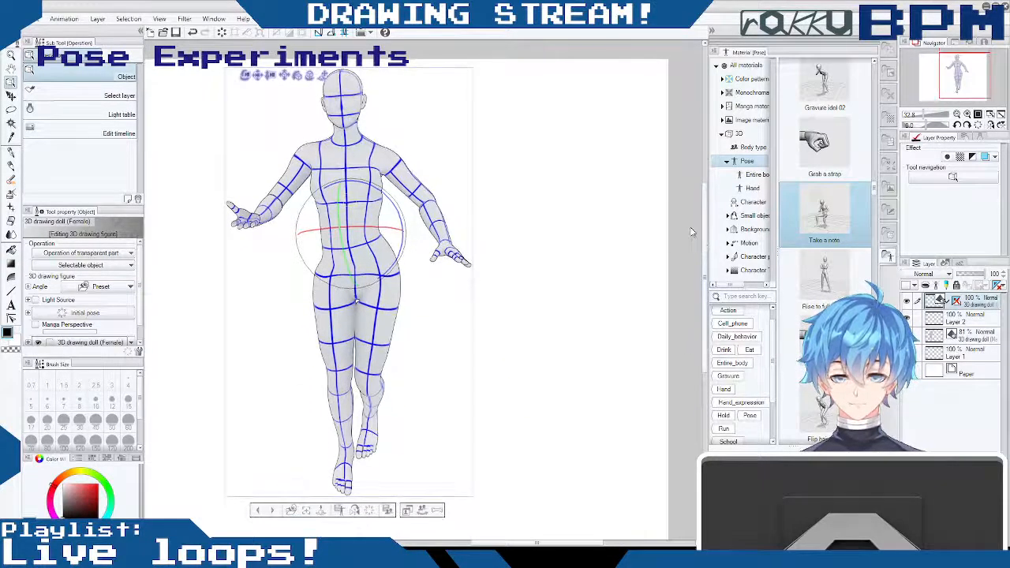
pyautogui.moveTo(245, 76); pyautogui.dragTo(319, 132)
pyautogui.moveTo(583, 236); pyautogui.dragTo(540, 211)
pyautogui.moveTo(545, 252); pyautogui.dragTo(644, 254)
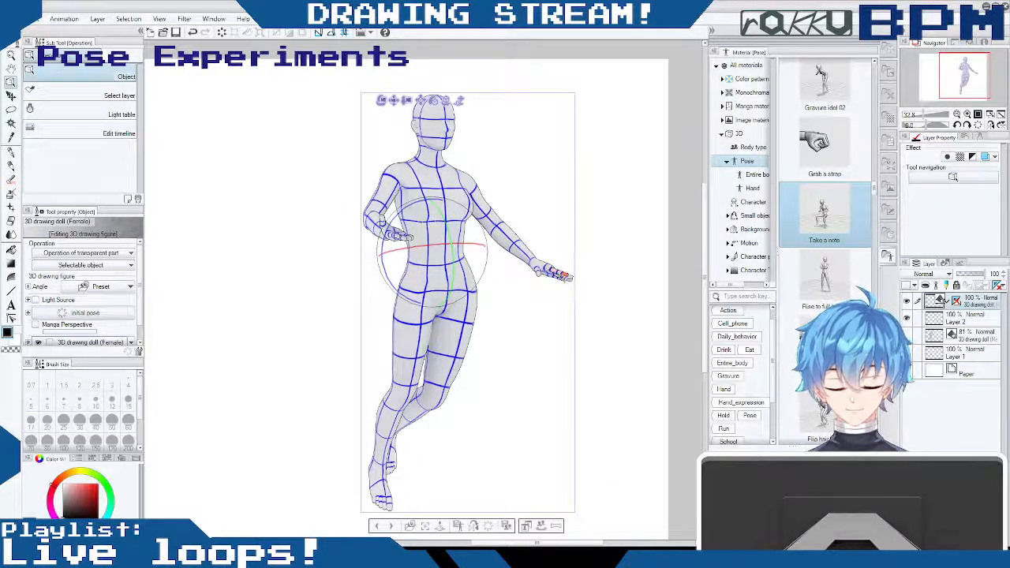
pyautogui.moveTo(563, 277); pyautogui.dragTo(548, 285)
pyautogui.moveTo(603, 340)
pyautogui.mouseDown()
pyautogui.moveTo(621, 334)
pyautogui.moveTo(606, 322)
pyautogui.mouseUp()
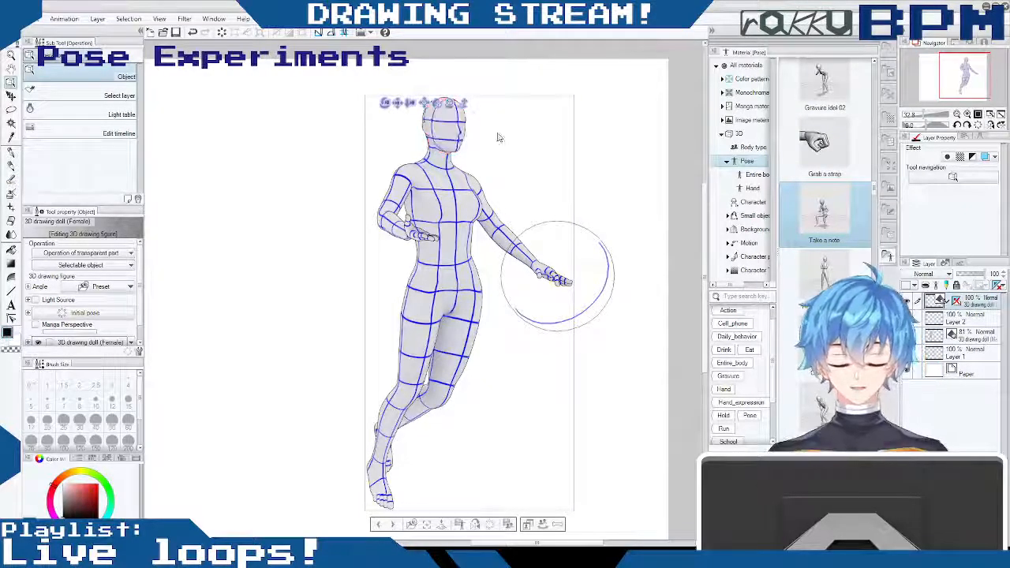
# - Tilt the doll's head sideways at the neck
pyautogui.moveTo(597, 107); pyautogui.dragTo(569, 160)
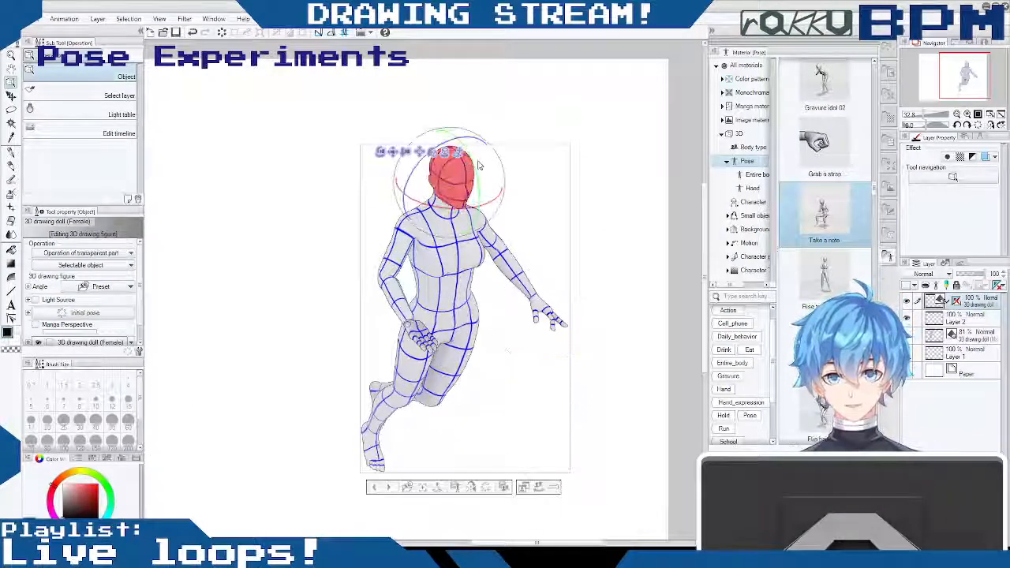
pyautogui.moveTo(476, 160); pyautogui.dragTo(480, 174)
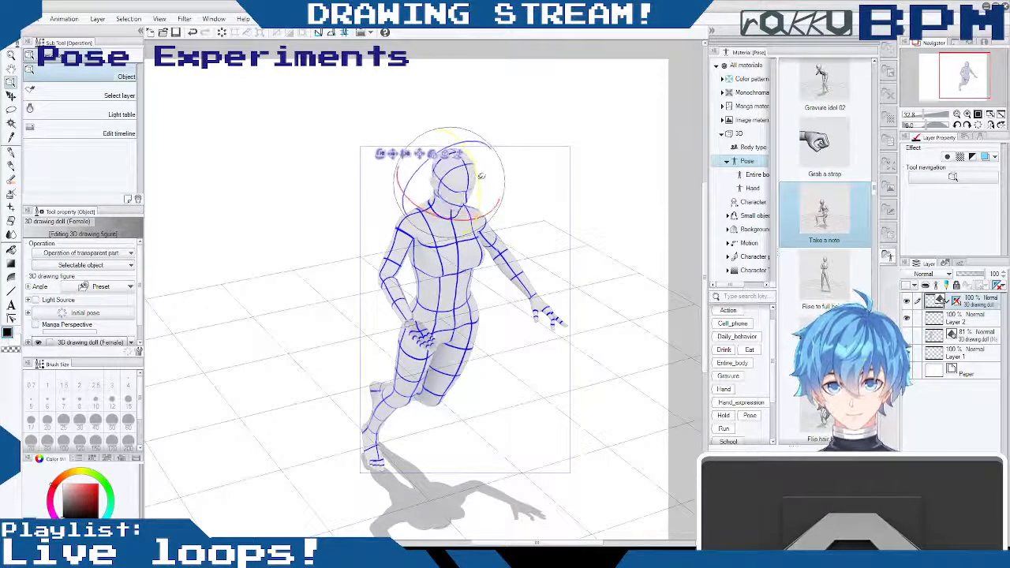
# - Examine the doll's pose from the front, from a low angle and from a three-quarter view
pyautogui.moveTo(541, 226); pyautogui.dragTo(476, 129)
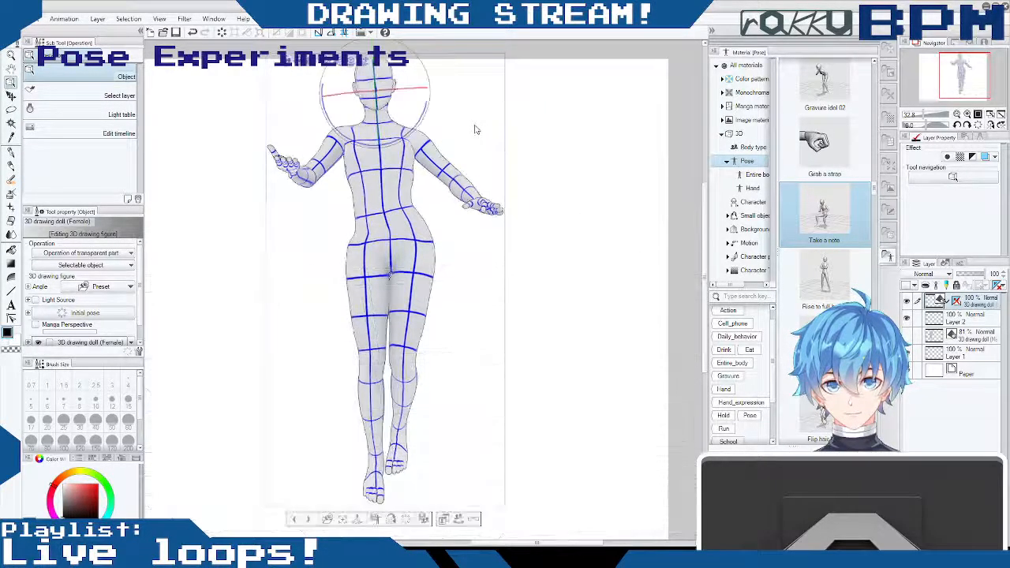
pyautogui.moveTo(462, 273); pyautogui.dragTo(454, 235)
pyautogui.moveTo(284, 48); pyautogui.dragTo(303, 100)
pyautogui.moveTo(537, 173); pyautogui.dragTo(526, 153)
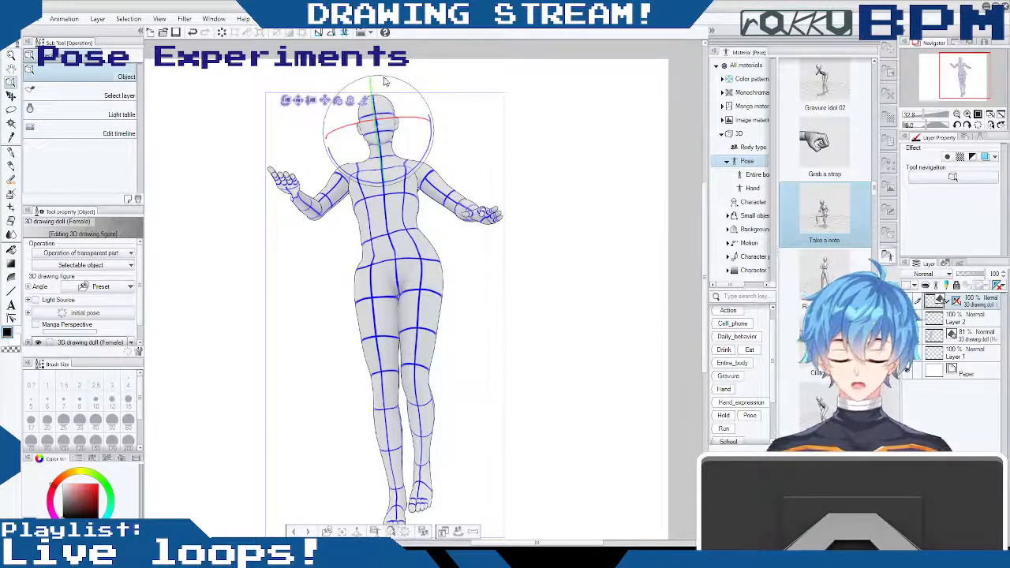
pyautogui.moveTo(385, 81); pyautogui.dragTo(530, 112)
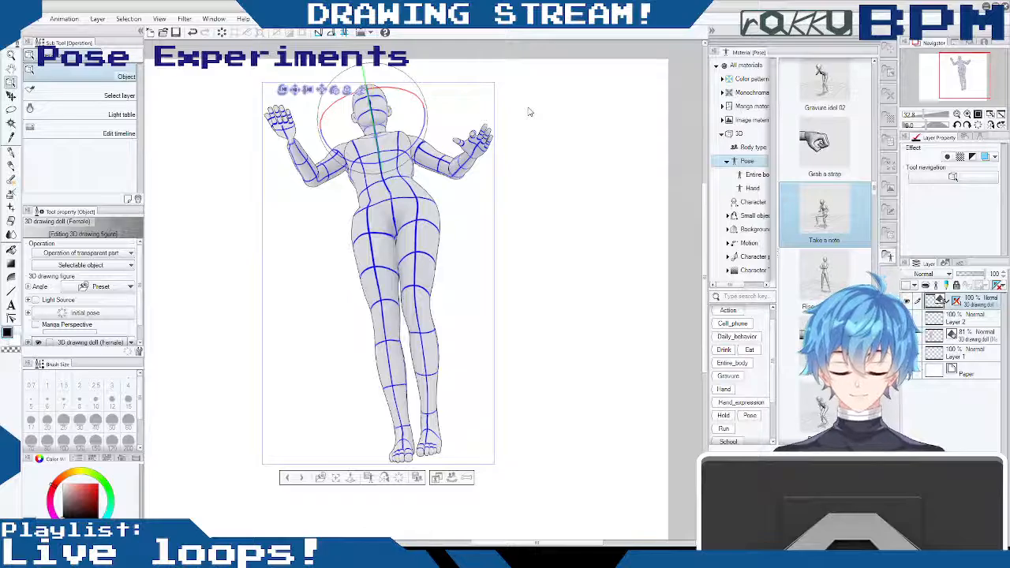
pyautogui.moveTo(514, 164)
pyautogui.mouseDown()
pyautogui.moveTo(522, 191)
pyautogui.moveTo(512, 155)
pyautogui.mouseUp()
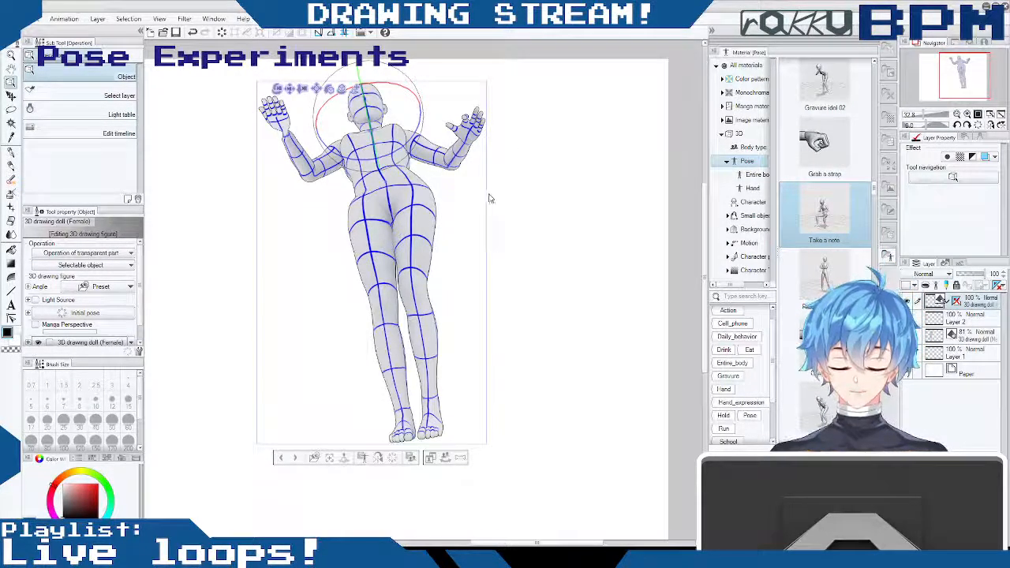
pyautogui.moveTo(478, 186); pyautogui.dragTo(588, 330)
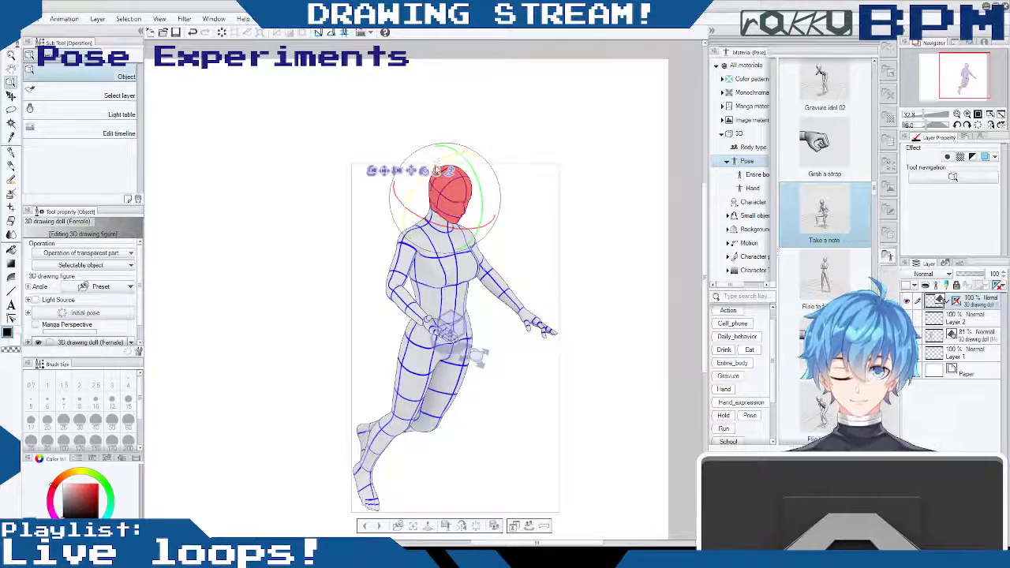
pyautogui.moveTo(532, 144); pyautogui.dragTo(492, 128)
pyautogui.moveTo(396, 168); pyautogui.dragTo(420, 300)
pyautogui.moveTo(420, 304)
pyautogui.mouseDown()
pyautogui.moveTo(422, 332)
pyautogui.moveTo(419, 284)
pyautogui.moveTo(421, 314)
pyautogui.moveTo(420, 298)
pyautogui.moveTo(410, 306)
pyautogui.mouseUp()
pyautogui.moveTo(463, 190)
pyautogui.mouseDown()
pyautogui.moveTo(500, 184)
pyautogui.moveTo(367, 271)
pyautogui.mouseUp()
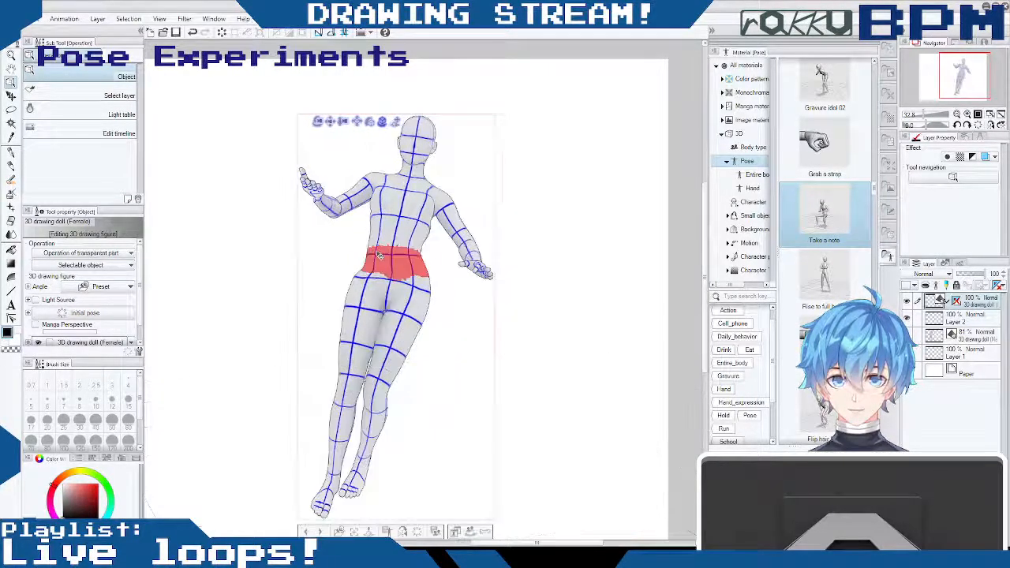
# - Undo the last two changes and reframe the whole doll within the canvas
pyautogui.hotkey('ctrl', 'z')
pyautogui.hotkey('ctrl', 'z')
pyautogui.click(423, 116)
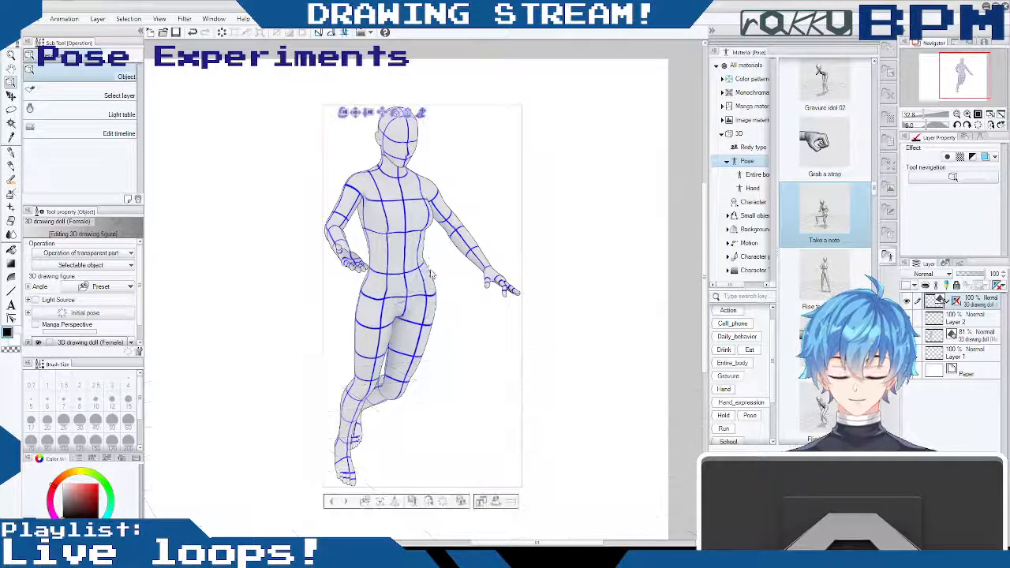
pyautogui.moveTo(422, 115); pyautogui.dragTo(382, 429)
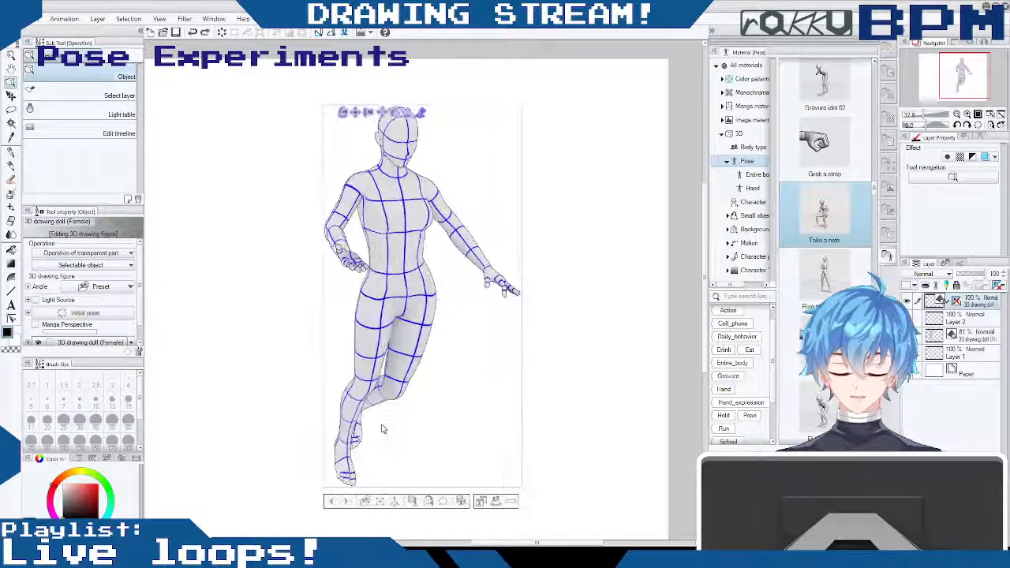
pyautogui.moveTo(358, 111); pyautogui.dragTo(340, 138)
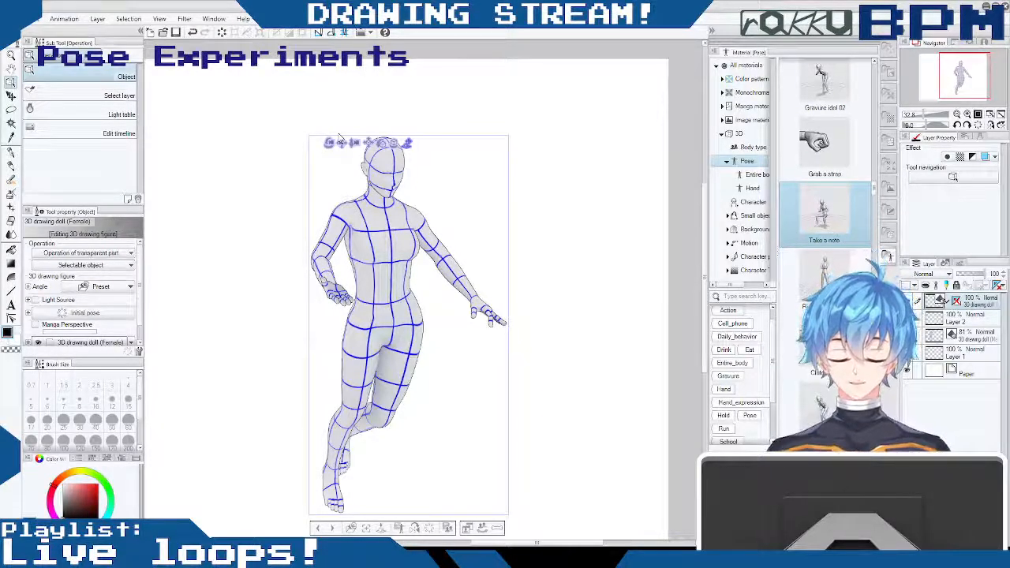
pyautogui.moveTo(705, 205)
pyautogui.mouseDown()
pyautogui.moveTo(705, 186)
pyautogui.moveTo(700, 207)
pyautogui.mouseUp()
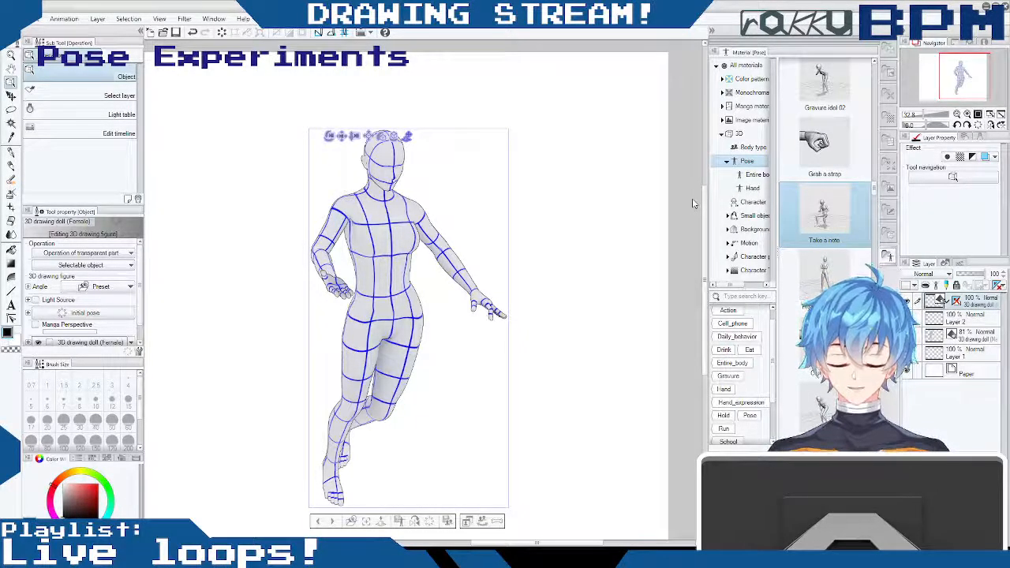
pyautogui.moveTo(705, 207)
pyautogui.mouseDown()
pyautogui.moveTo(708, 186)
pyautogui.moveTo(705, 229)
pyautogui.moveTo(698, 204)
pyautogui.mouseUp()
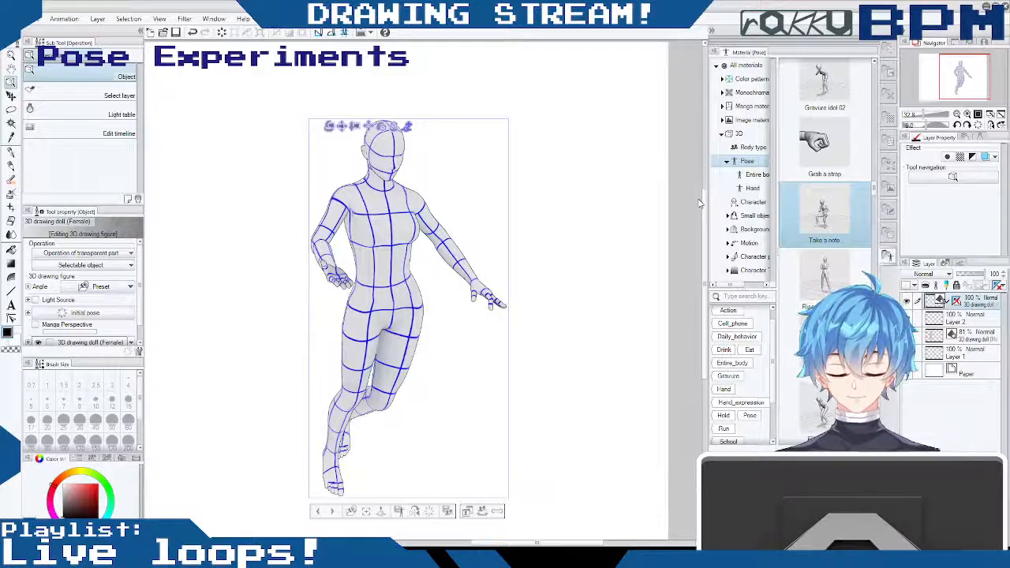
pyautogui.moveTo(546, 243); pyautogui.dragTo(377, 506)
# - Swing the raised left lower leg down at the knee so the left foot hangs beside the right ankle
pyautogui.click(342, 129)
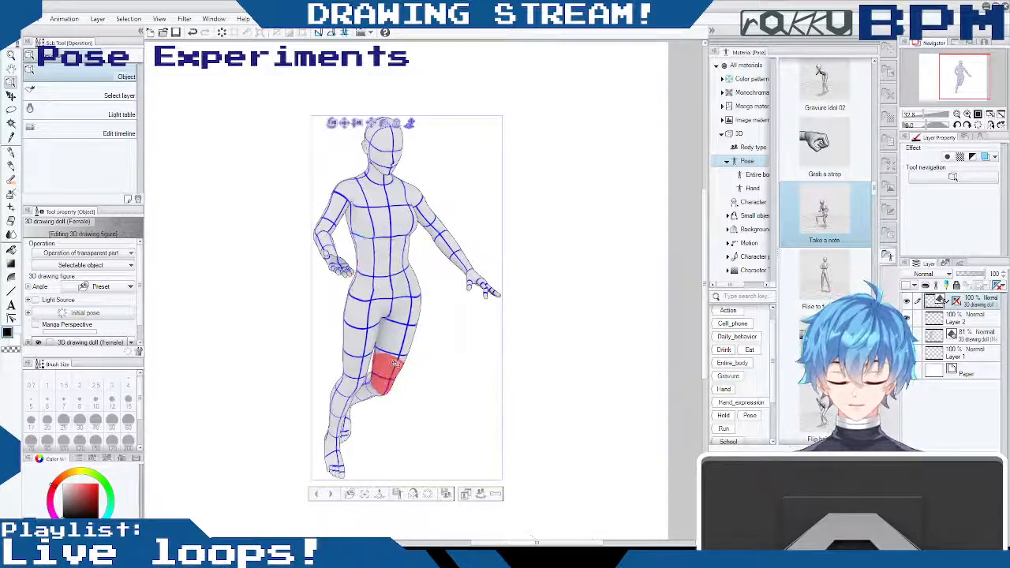
pyautogui.moveTo(393, 363); pyautogui.dragTo(403, 333)
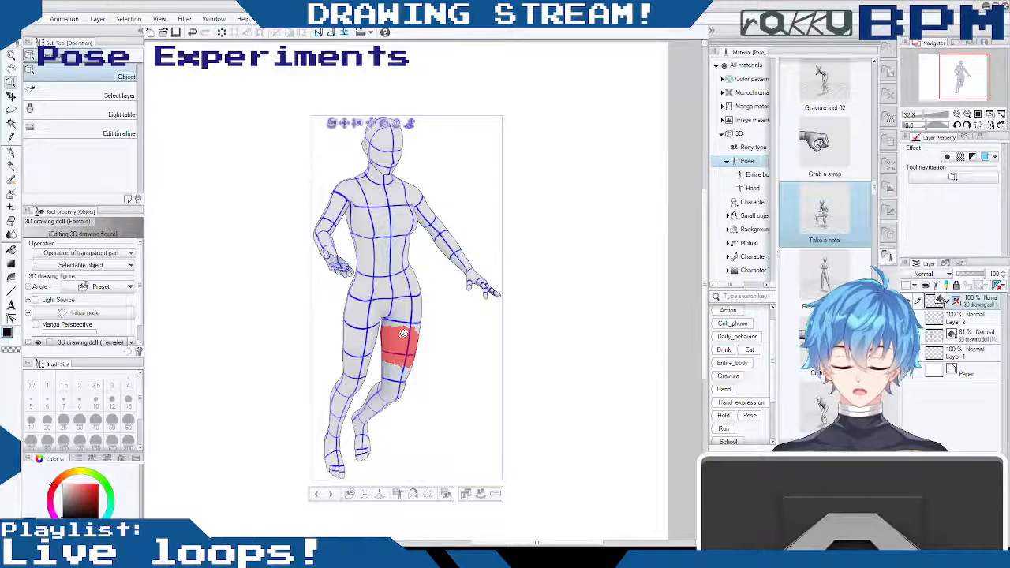
pyautogui.moveTo(530, 168); pyautogui.dragTo(369, 491)
pyautogui.moveTo(514, 217); pyautogui.dragTo(364, 527)
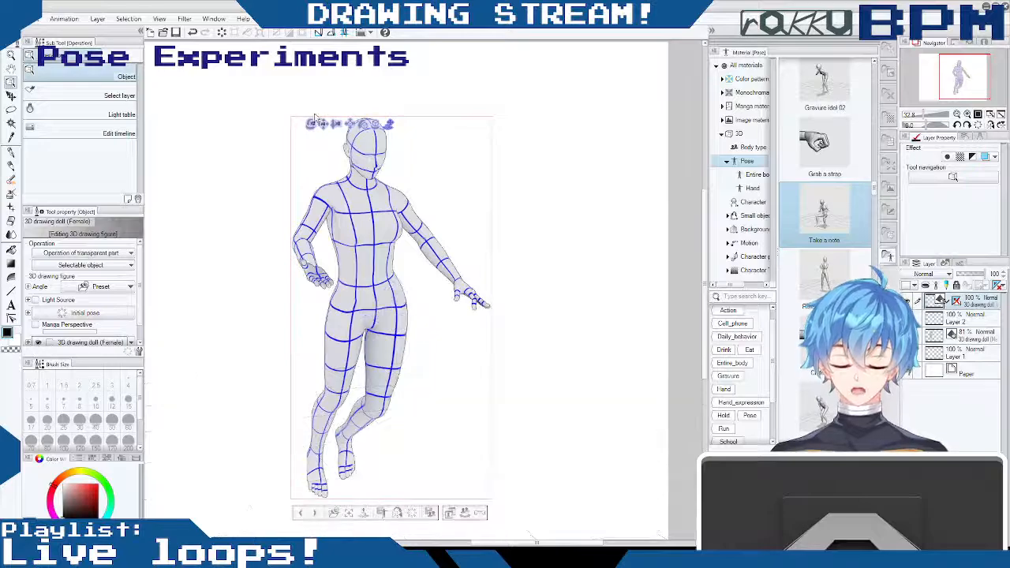
pyautogui.click(389, 124)
pyautogui.moveTo(542, 259); pyautogui.dragTo(386, 513)
pyautogui.moveTo(543, 223)
pyautogui.mouseDown()
pyautogui.moveTo(523, 242)
pyautogui.moveTo(558, 224)
pyautogui.mouseUp()
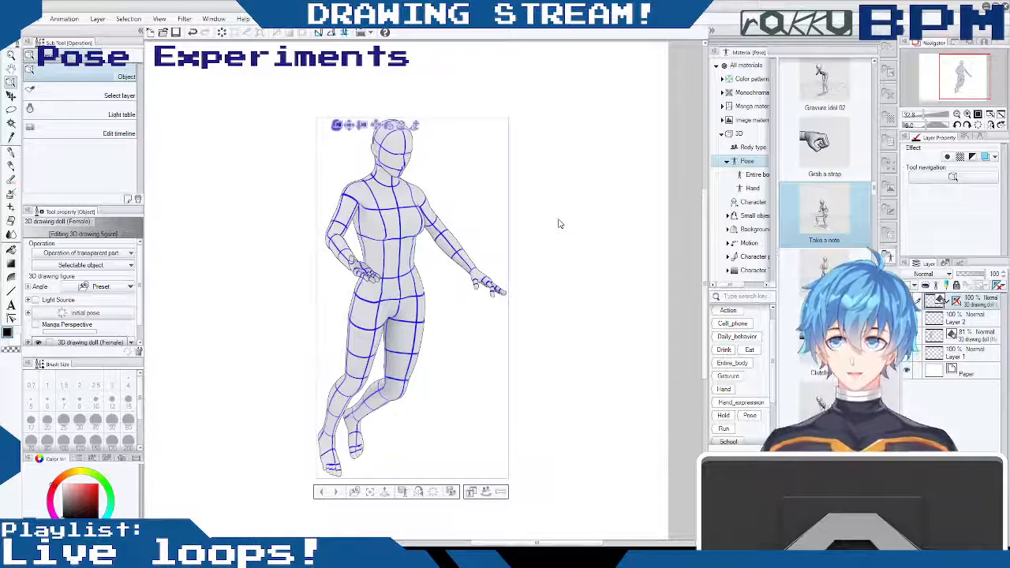
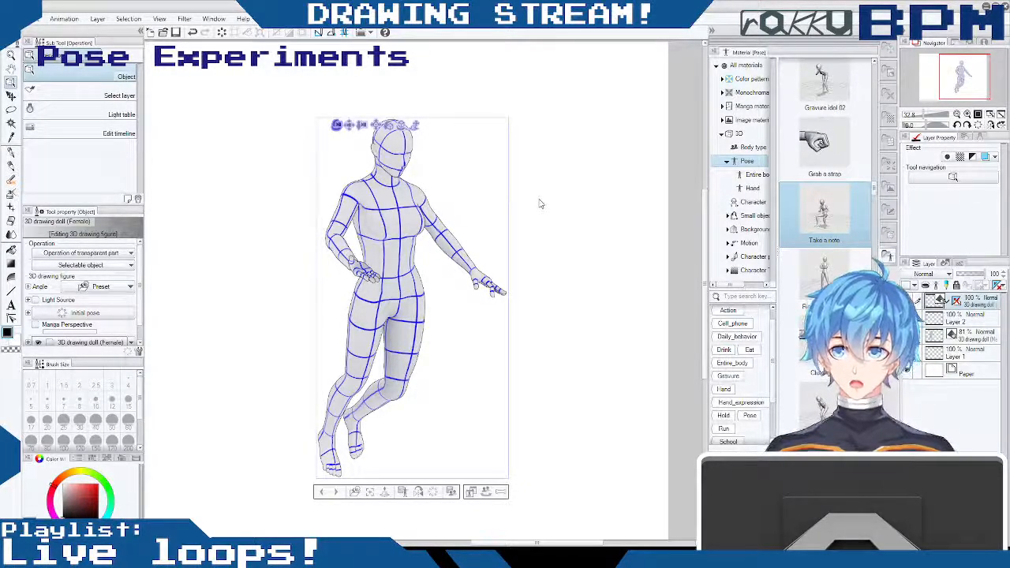
# - Examine the female doll's one-legged pose from a low angle, from the front and from three-quarter views
pyautogui.moveTo(537, 544)
pyautogui.mouseDown()
pyautogui.moveTo(522, 543)
pyautogui.moveTo(555, 543)
pyautogui.moveTo(414, 543)
pyautogui.moveTo(543, 543)
pyautogui.mouseUp()
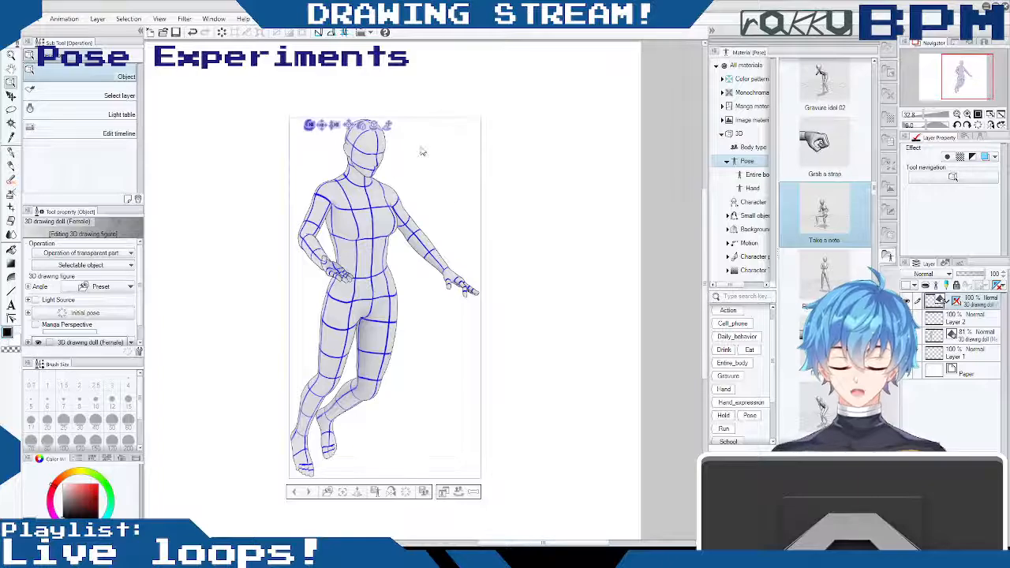
pyautogui.moveTo(582, 207); pyautogui.dragTo(566, 179)
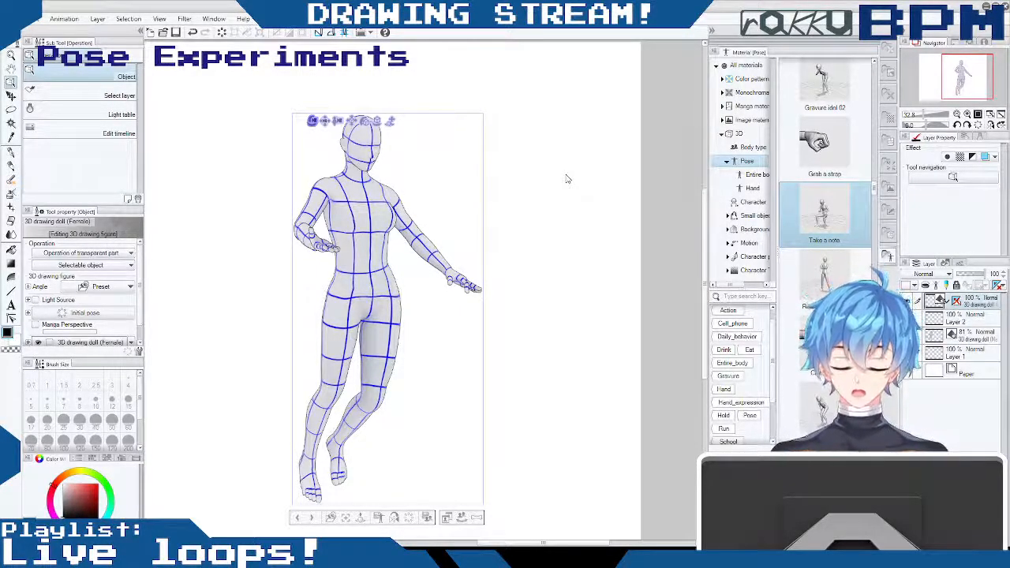
pyautogui.click(324, 124)
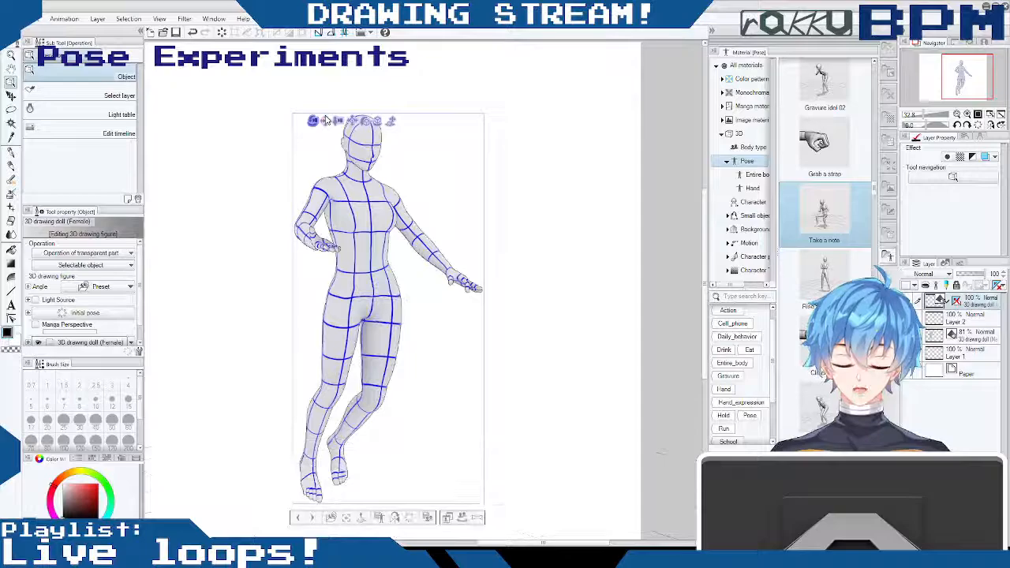
pyautogui.click(366, 125)
pyautogui.moveTo(439, 164); pyautogui.dragTo(443, 119)
pyautogui.moveTo(707, 234)
pyautogui.mouseDown()
pyautogui.moveTo(709, 258)
pyautogui.moveTo(710, 220)
pyautogui.moveTo(703, 244)
pyautogui.mouseUp()
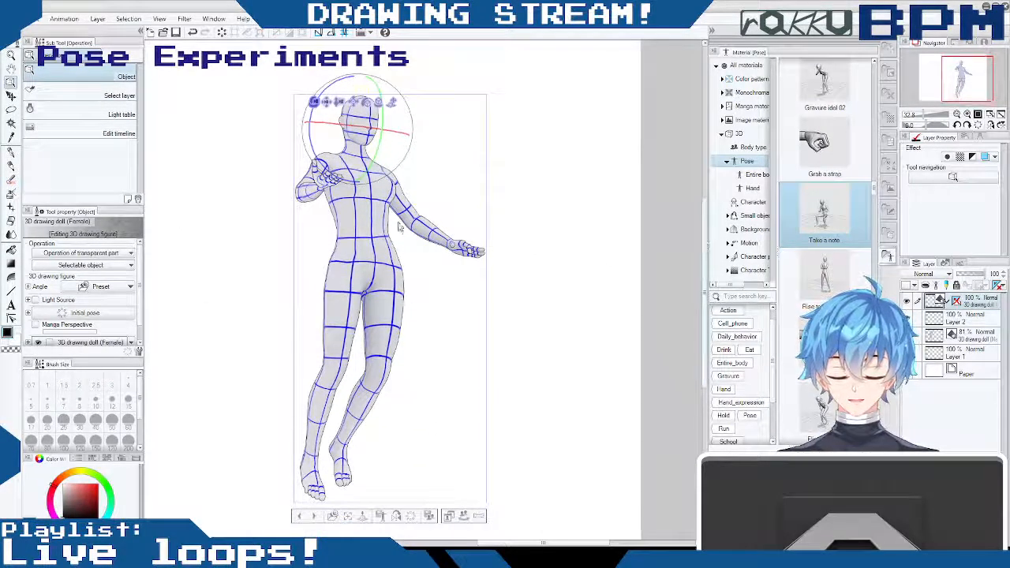
pyautogui.moveTo(401, 233)
pyautogui.mouseDown()
pyautogui.moveTo(393, 216)
pyautogui.moveTo(399, 224)
pyautogui.mouseUp()
pyautogui.moveTo(708, 217)
pyautogui.mouseDown()
pyautogui.moveTo(709, 226)
pyautogui.moveTo(708, 210)
pyautogui.moveTo(690, 217)
pyautogui.mouseUp()
pyautogui.moveTo(443, 302); pyautogui.dragTo(386, 257)
pyautogui.moveTo(431, 161); pyautogui.dragTo(500, 166)
pyautogui.moveTo(704, 250); pyautogui.dragTo(704, 217)
pyautogui.moveTo(549, 250); pyautogui.dragTo(524, 196)
pyautogui.moveTo(704, 190); pyautogui.dragTo(704, 201)
# - Frame the female doll from a three-quarter front angle and shift it to the left side of the canvas
pyautogui.click(327, 120)
pyautogui.moveTo(460, 151); pyautogui.dragTo(442, 205)
pyautogui.click(324, 215)
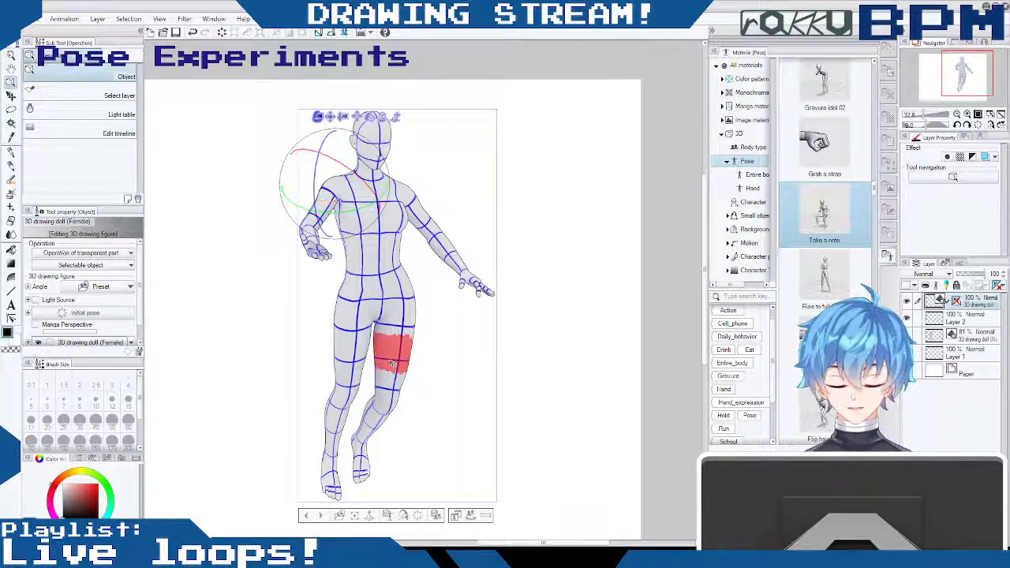
pyautogui.moveTo(395, 302); pyautogui.dragTo(587, 301)
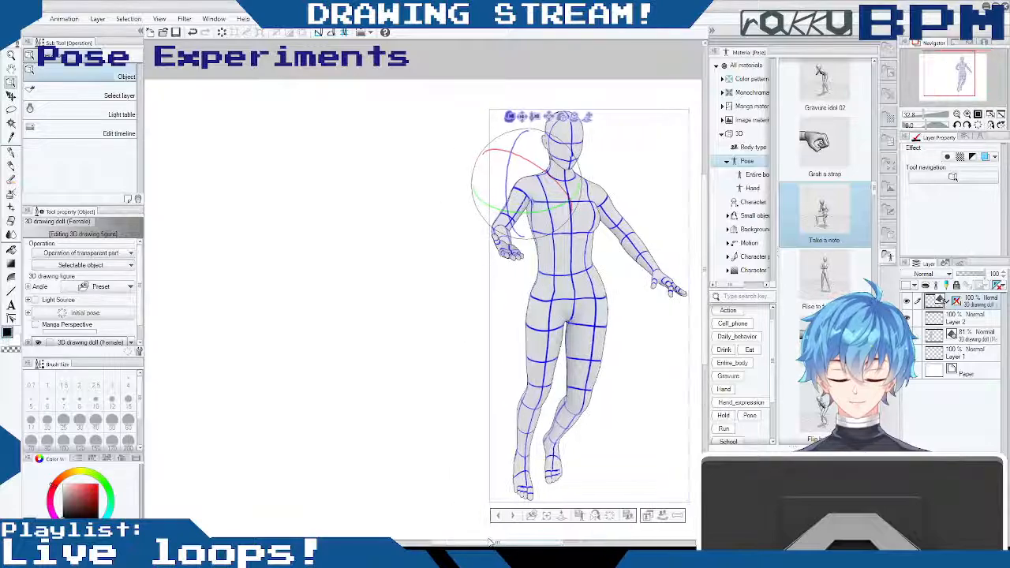
pyautogui.moveTo(521, 117); pyautogui.dragTo(539, 123)
pyautogui.moveTo(634, 273); pyautogui.dragTo(615, 217)
pyautogui.moveTo(530, 115); pyautogui.dragTo(213, 165)
pyautogui.moveTo(491, 543); pyautogui.dragTo(514, 544)
# - Delete Layer 2 and place the "Rise to full height" pose material on the canvas as a new doll
pyautogui.click(959, 320)
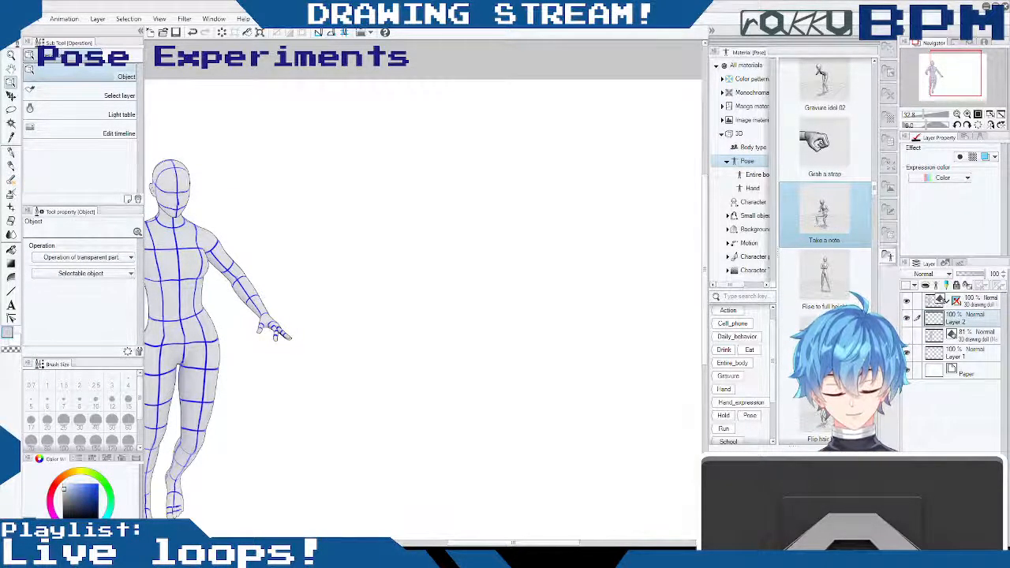
pyautogui.press('Delete')
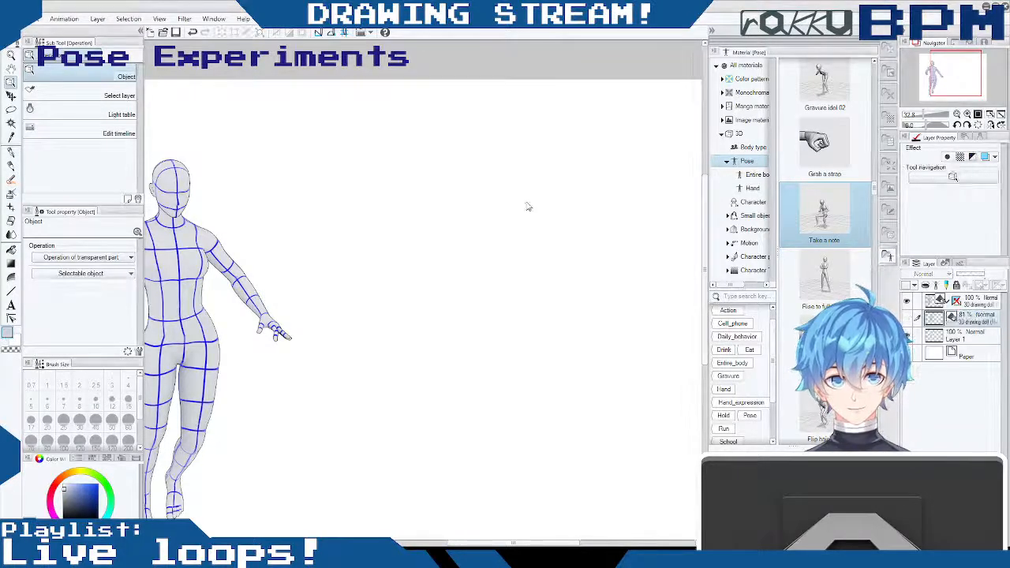
pyautogui.click(825, 282)
pyautogui.moveTo(825, 281); pyautogui.dragTo(439, 293)
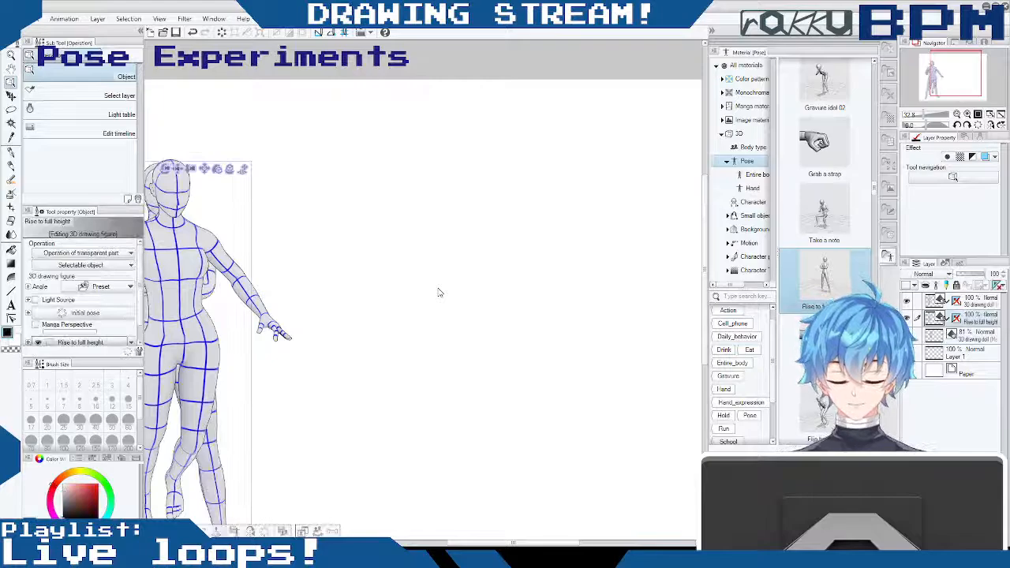
# - Turn the crossed-arms doll to a three-quarter front view and position it full-length to the right of the female doll
pyautogui.moveTo(214, 205); pyautogui.dragTo(386, 200)
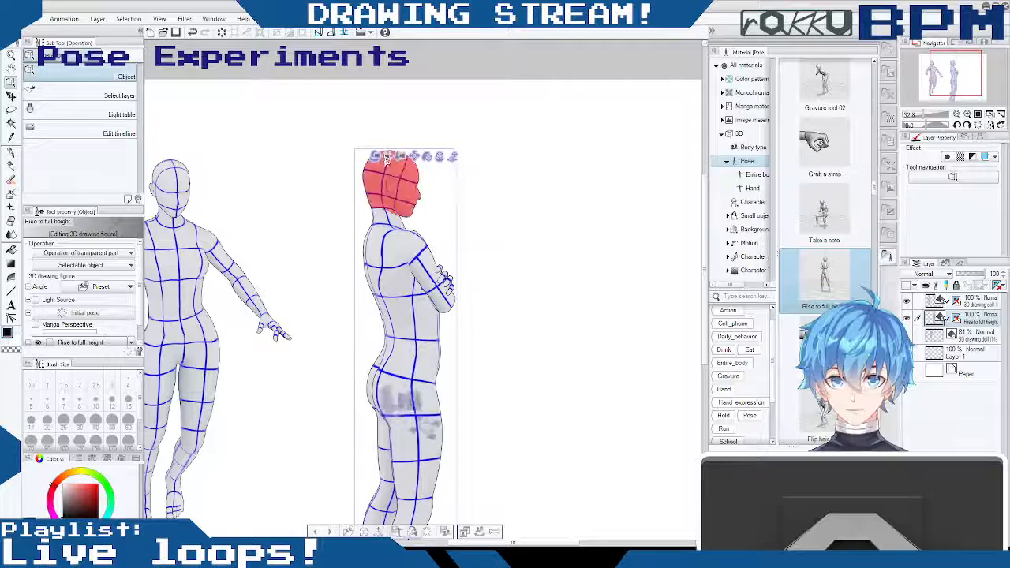
pyautogui.moveTo(564, 191); pyautogui.dragTo(398, 190)
pyautogui.moveTo(256, 199); pyautogui.dragTo(476, 115)
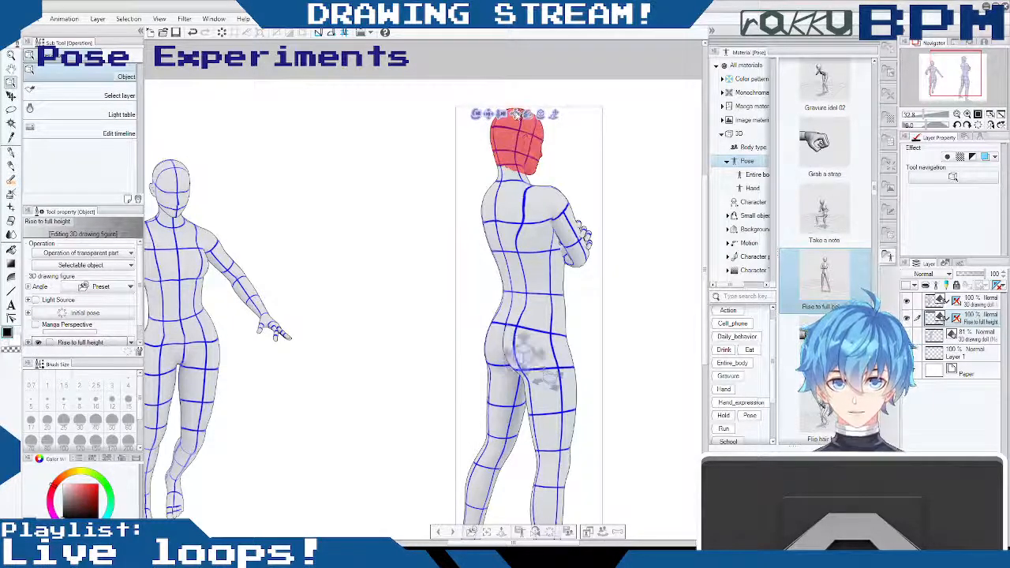
pyautogui.moveTo(518, 112); pyautogui.dragTo(514, 94)
pyautogui.moveTo(465, 148); pyautogui.dragTo(330, 181)
pyautogui.moveTo(257, 203); pyautogui.dragTo(454, 264)
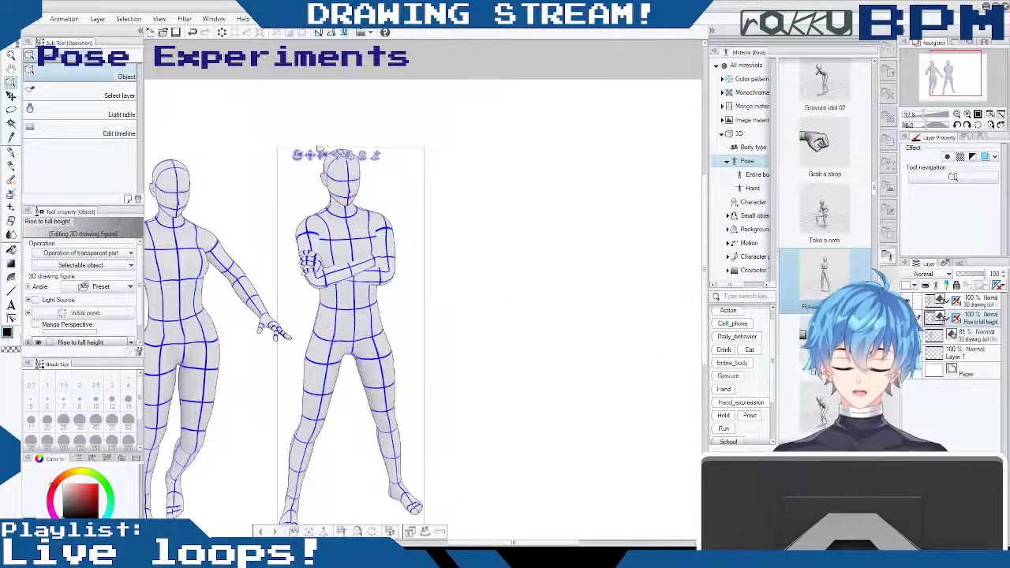
pyautogui.moveTo(320, 158); pyautogui.dragTo(422, 131)
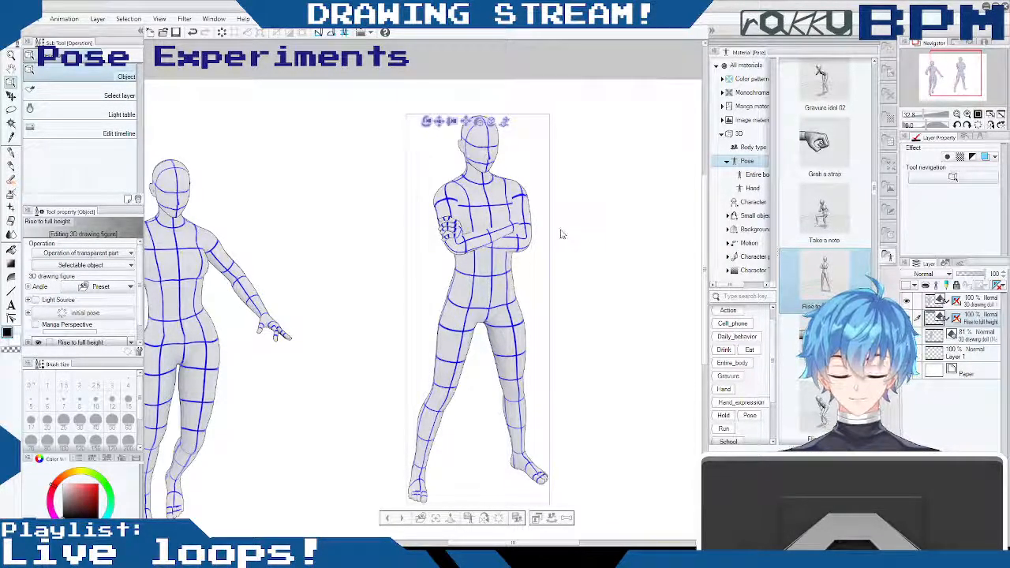
pyautogui.click(440, 121)
pyautogui.moveTo(597, 266)
pyautogui.mouseDown()
pyautogui.moveTo(600, 252)
pyautogui.moveTo(582, 272)
pyautogui.mouseUp()
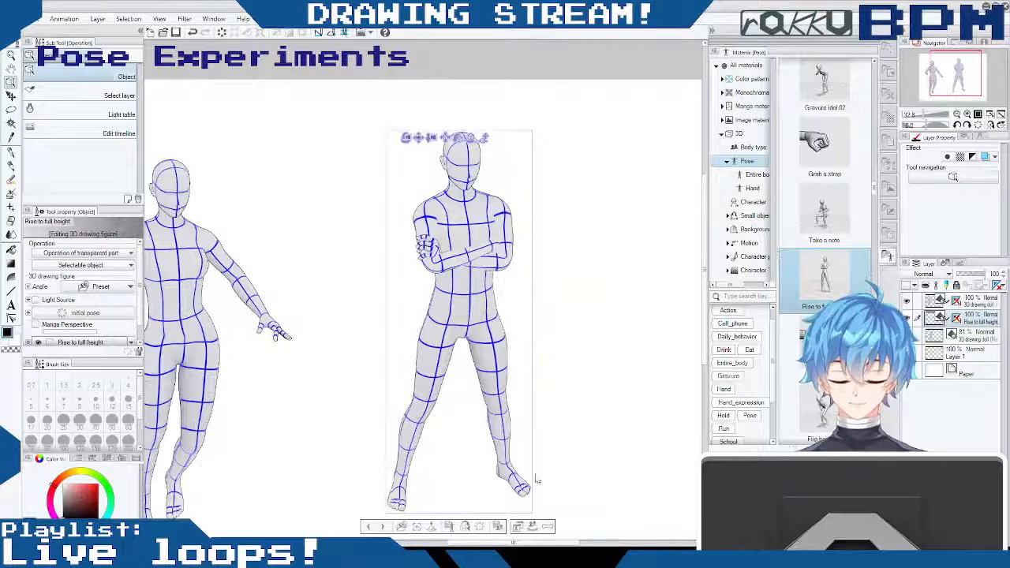
# - Try to bend the crossed-arms doll's upper body forward at the waist, and undo the changes
pyautogui.moveTo(527, 545); pyautogui.dragTo(542, 545)
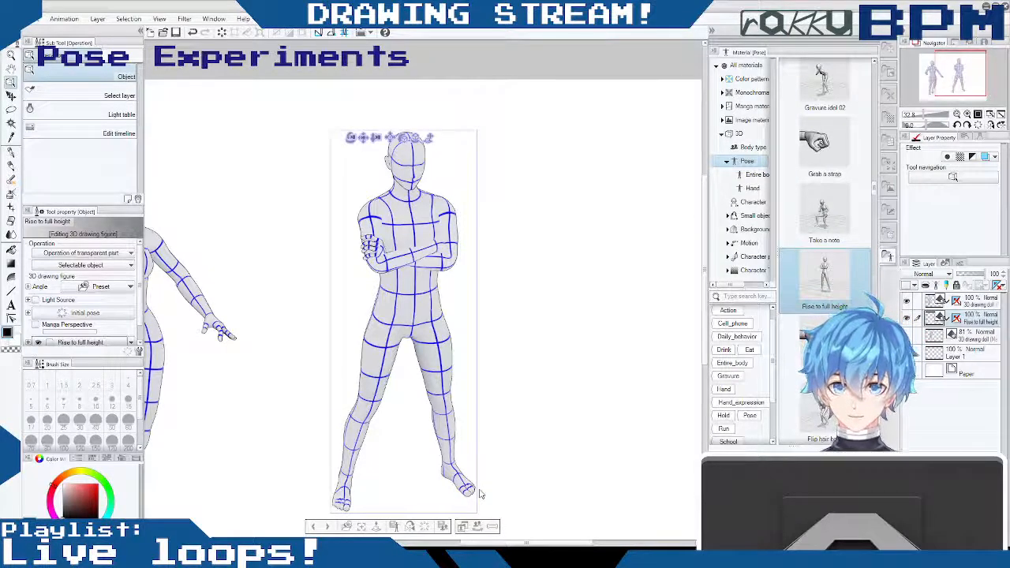
pyautogui.moveTo(416, 207); pyautogui.dragTo(413, 261)
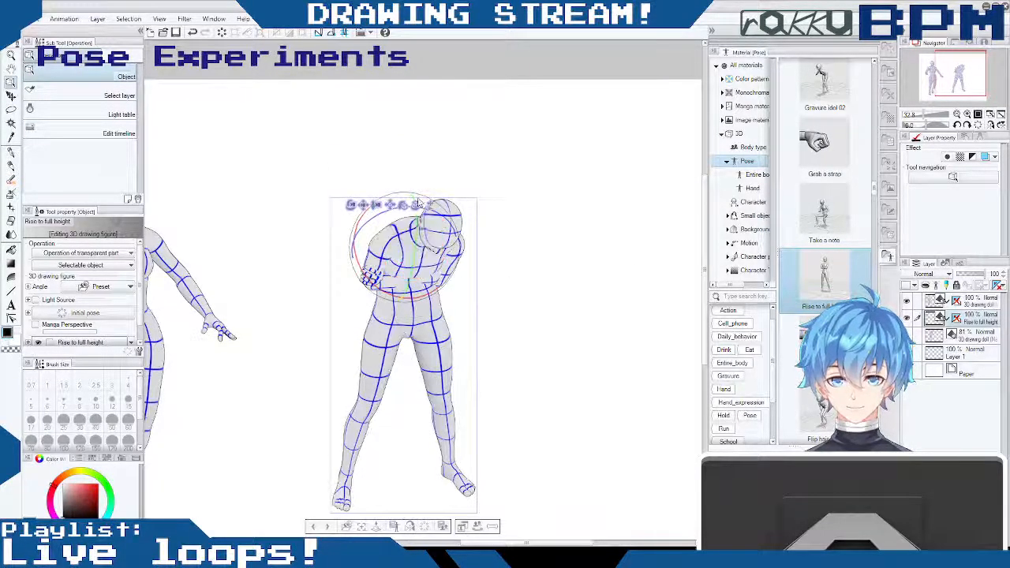
pyautogui.moveTo(406, 206); pyautogui.dragTo(336, 180)
pyautogui.click(329, 145)
pyautogui.moveTo(482, 196)
pyautogui.mouseDown()
pyautogui.moveTo(474, 152)
pyautogui.moveTo(484, 211)
pyautogui.moveTo(478, 204)
pyautogui.mouseUp()
pyautogui.hotkey('ctrl', 'z')
pyautogui.hotkey('ctrl', 'z')
pyautogui.hotkey('ctrl', 'z')
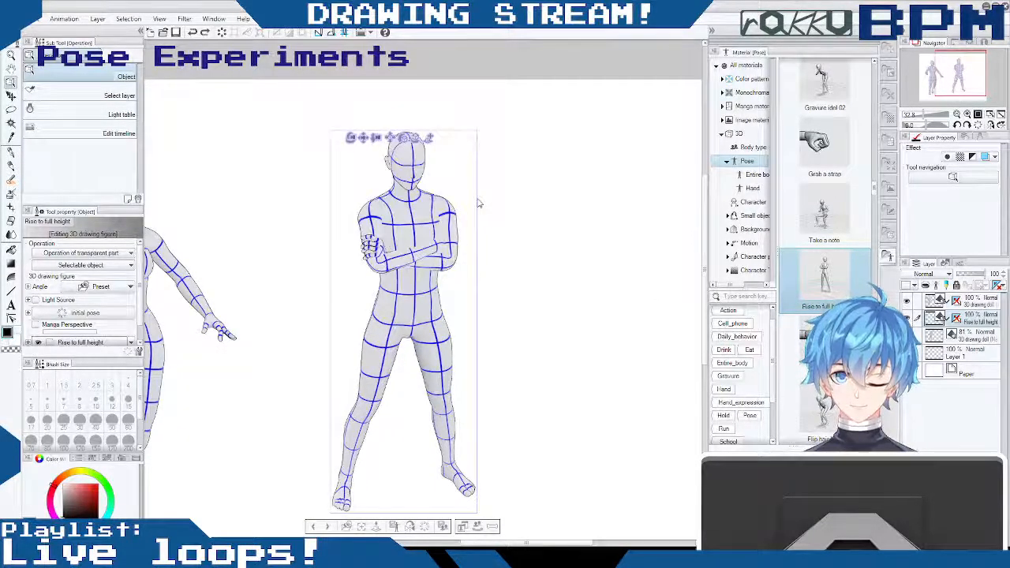
pyautogui.hotkey('ctrl', 'z')
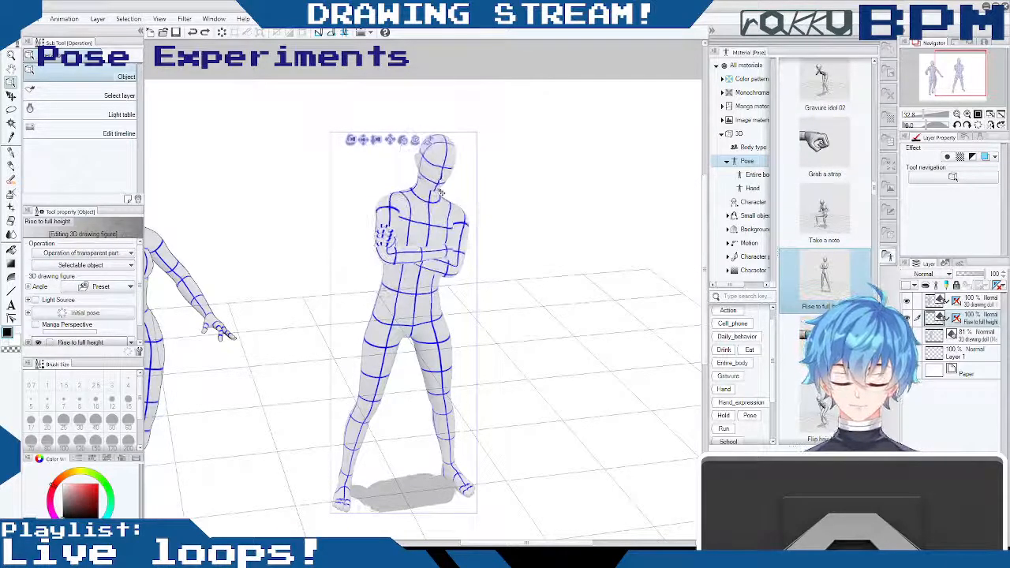
# - Lean the crossed-arms doll's torso sideways toward its left at the waist and face the doll to the front
pyautogui.moveTo(449, 189); pyautogui.dragTo(461, 195)
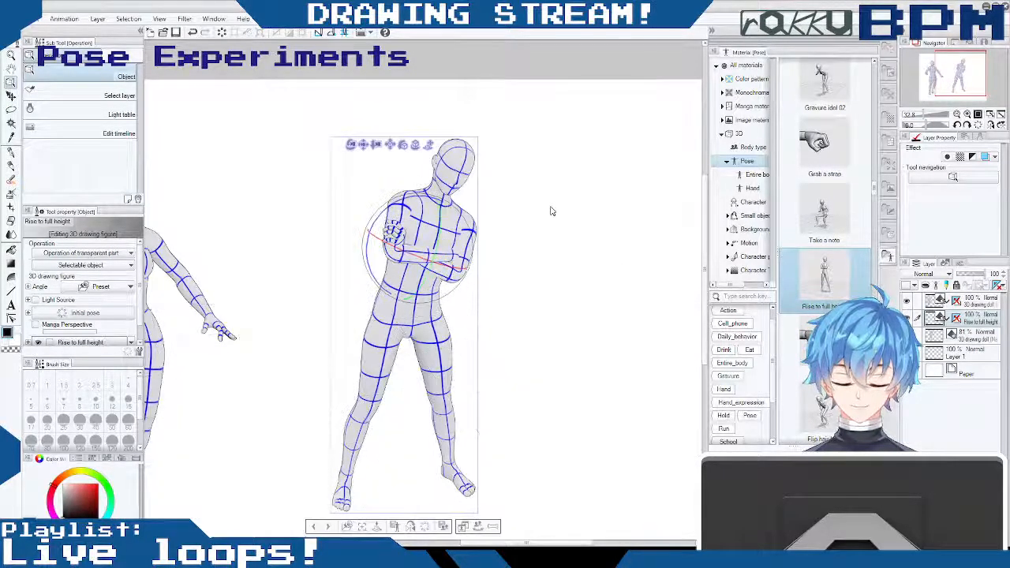
pyautogui.moveTo(551, 206); pyautogui.dragTo(524, 181)
pyautogui.hotkey('ctrl', 'z')
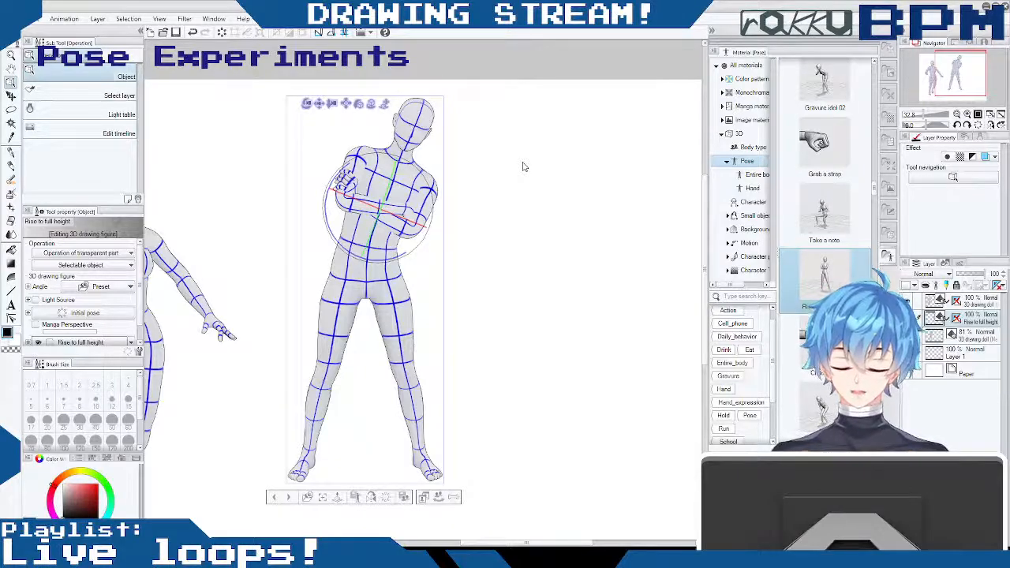
# - Straighten the doll's head upright on the leaning torso and save the document
pyautogui.moveTo(416, 117); pyautogui.dragTo(396, 118)
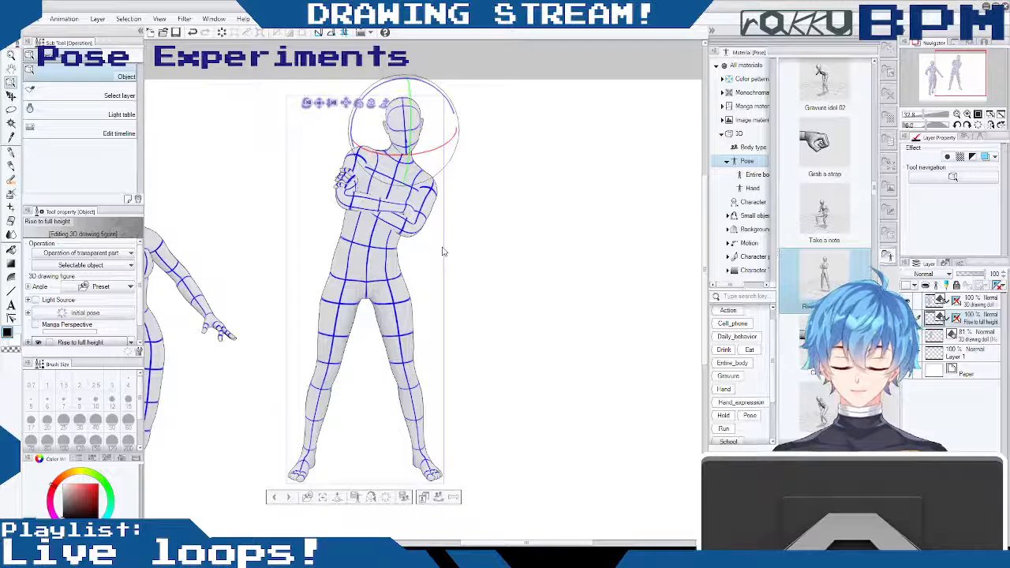
pyautogui.moveTo(479, 261)
pyautogui.mouseDown()
pyautogui.moveTo(508, 281)
pyautogui.moveTo(478, 258)
pyautogui.mouseUp()
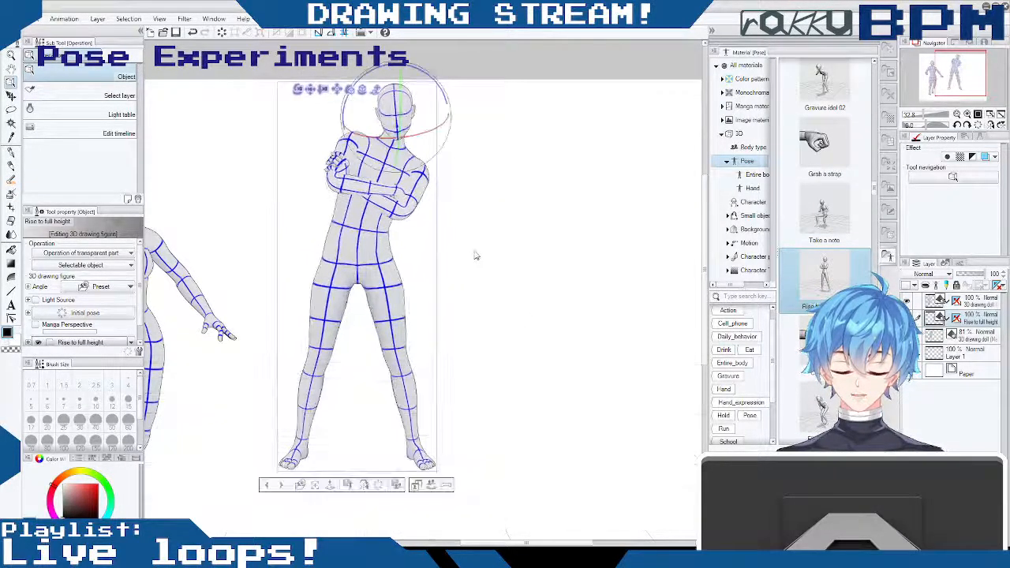
pyautogui.moveTo(312, 90); pyautogui.dragTo(362, 136)
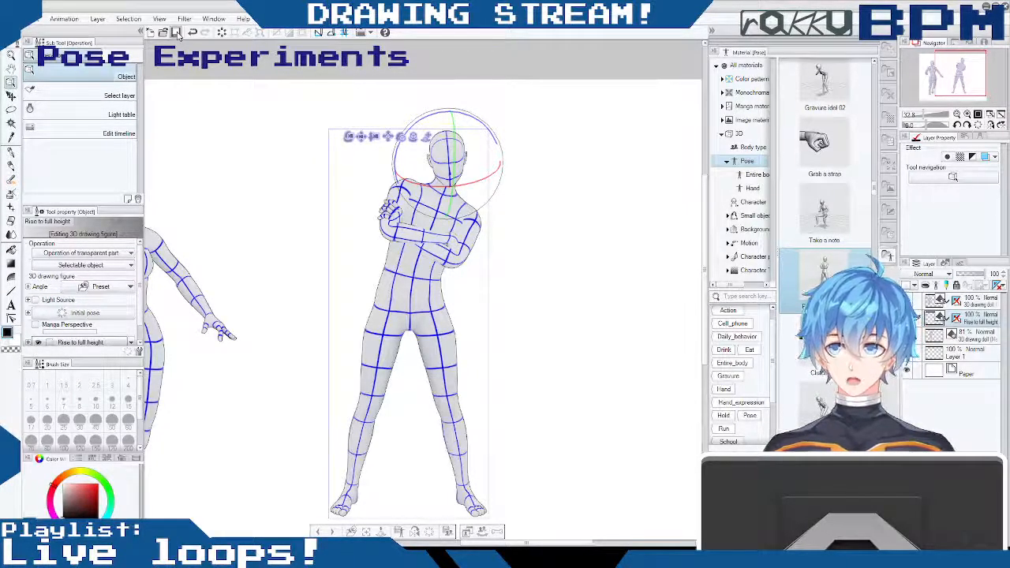
pyautogui.click(178, 34)
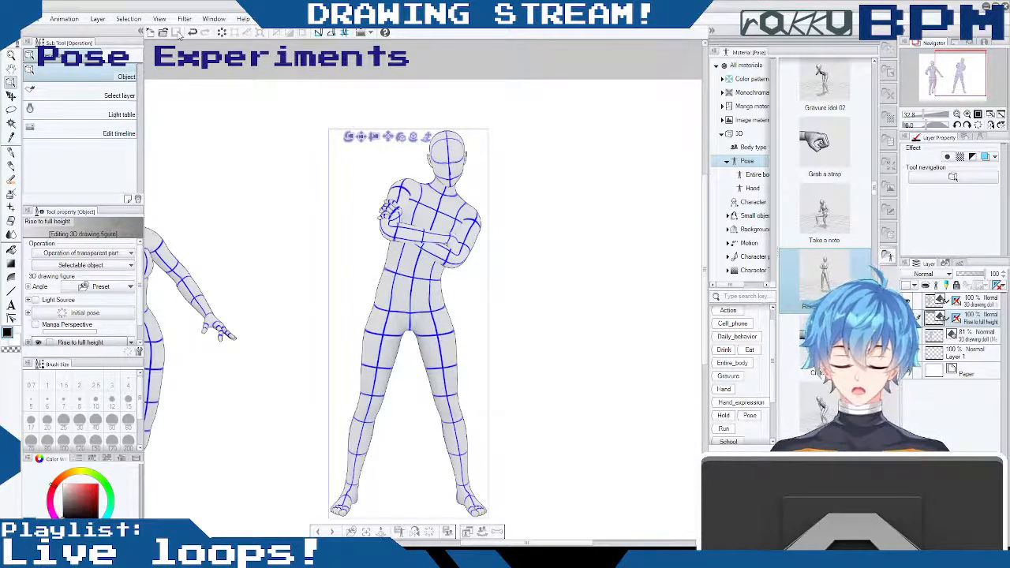
pyautogui.moveTo(527, 543)
pyautogui.mouseDown()
pyautogui.moveTo(512, 543)
pyautogui.moveTo(540, 543)
pyautogui.mouseUp()
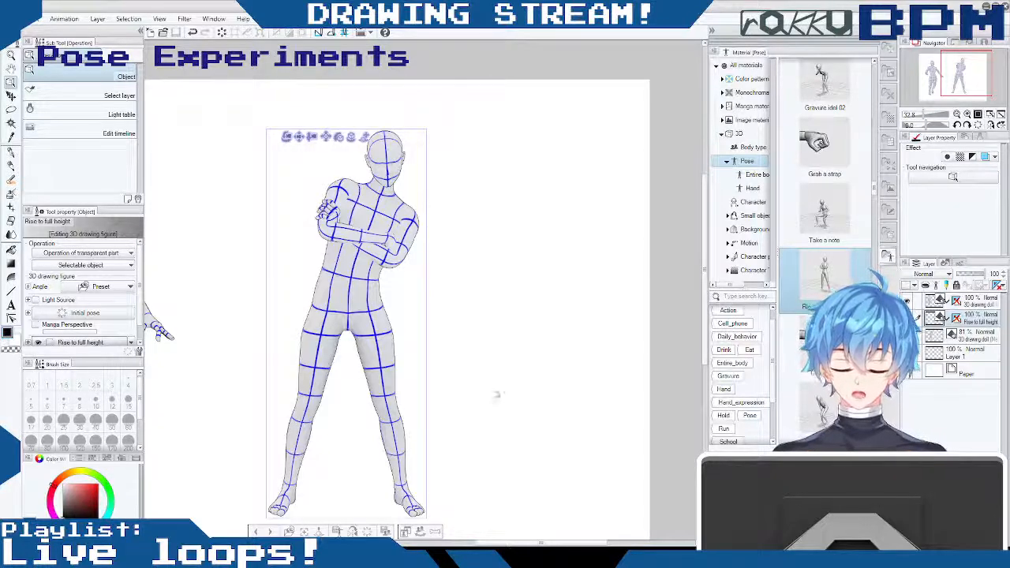
pyautogui.moveTo(542, 543)
pyautogui.mouseDown()
pyautogui.moveTo(507, 543)
pyautogui.moveTo(541, 544)
pyautogui.mouseUp()
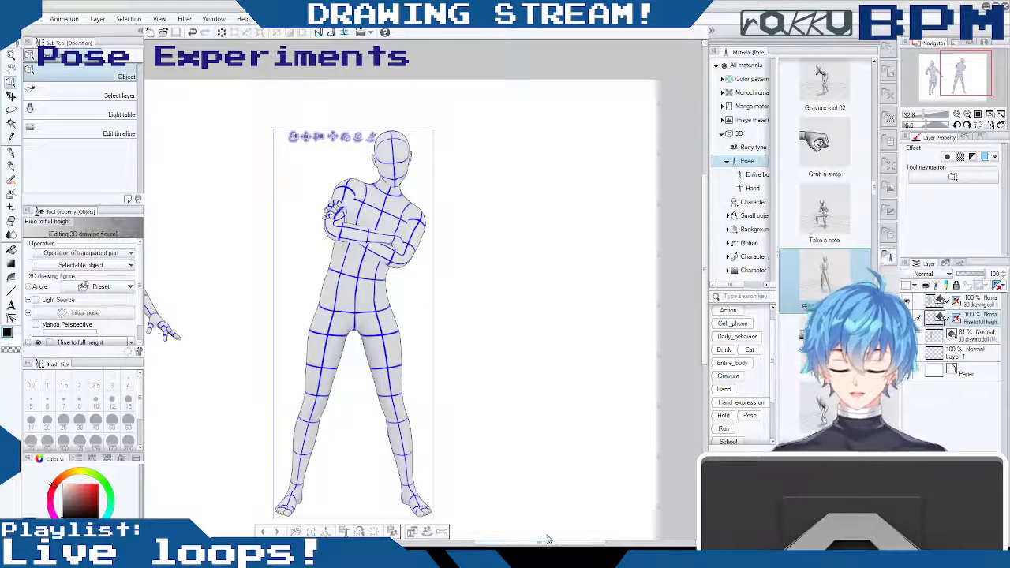
pyautogui.moveTo(545, 543)
pyautogui.mouseDown()
pyautogui.moveTo(518, 543)
pyautogui.moveTo(534, 543)
pyautogui.mouseUp()
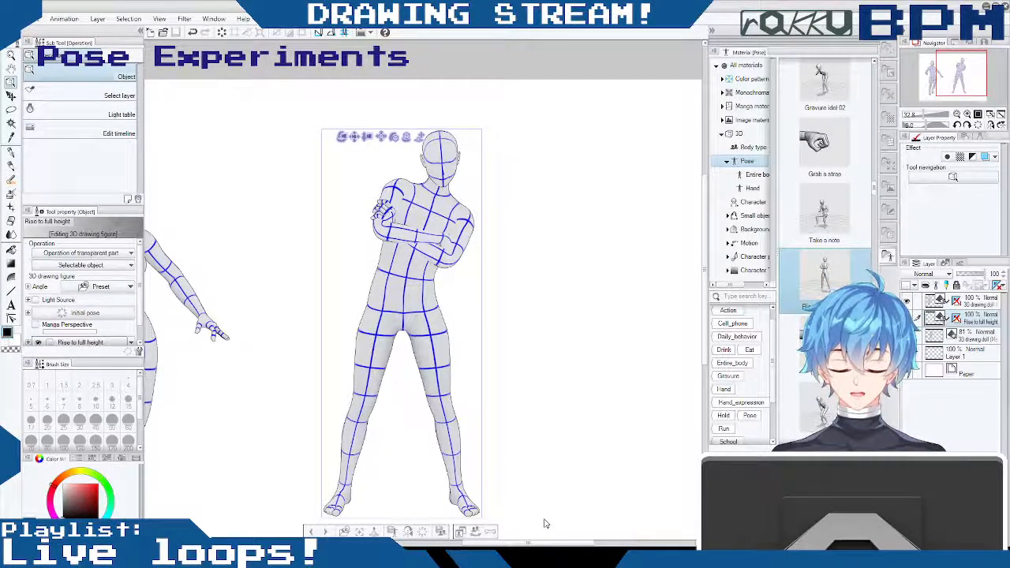
pyautogui.click(442, 337)
pyautogui.click(444, 338)
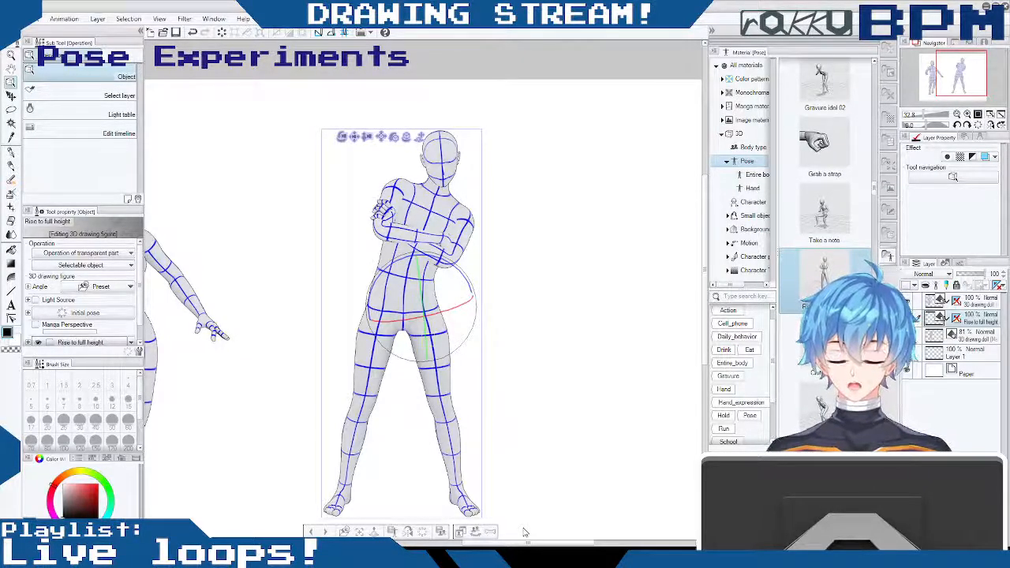
pyautogui.moveTo(507, 544); pyautogui.dragTo(518, 543)
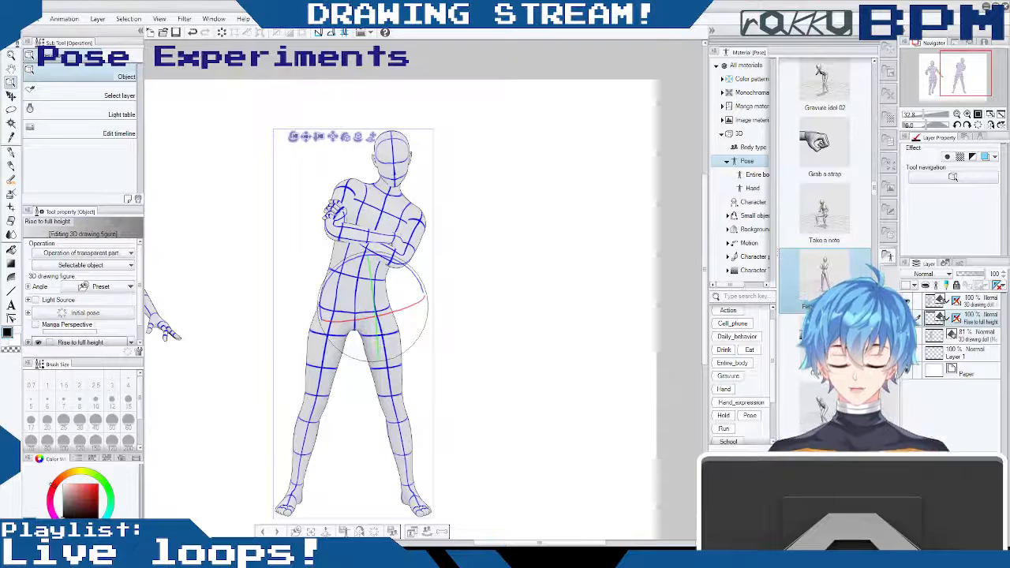
pyautogui.moveTo(581, 543)
pyautogui.mouseDown()
pyautogui.moveTo(549, 543)
pyautogui.moveTo(563, 541)
pyautogui.mouseUp()
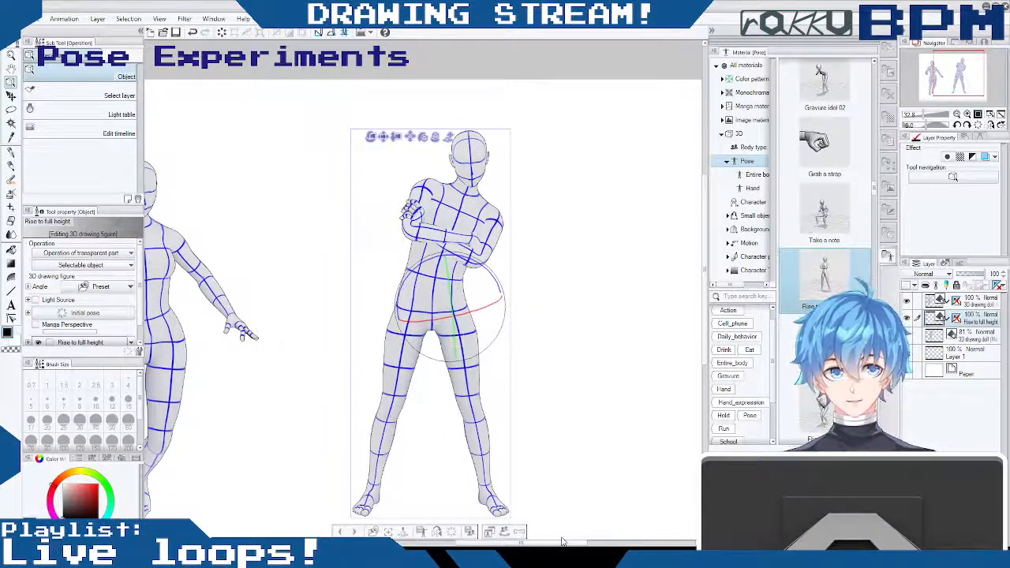
# - Check the waving doll and the one-legged female doll individually, leaving all the posed doll layers hidden
pyautogui.click(908, 303)
pyautogui.click(908, 319)
pyautogui.click(909, 336)
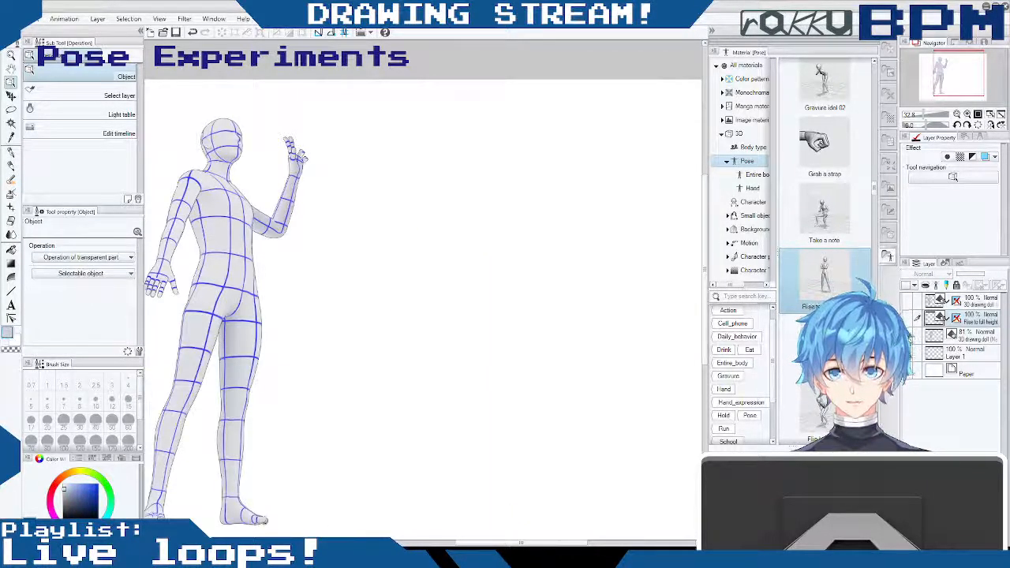
pyautogui.click(914, 318)
pyautogui.click(908, 302)
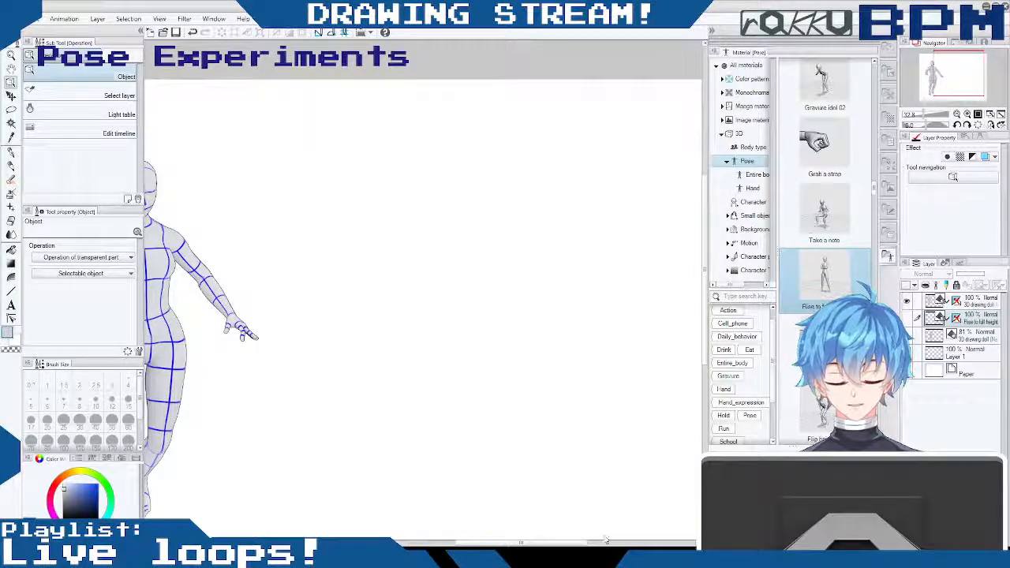
pyautogui.moveTo(545, 543); pyautogui.dragTo(513, 543)
pyautogui.click(907, 302)
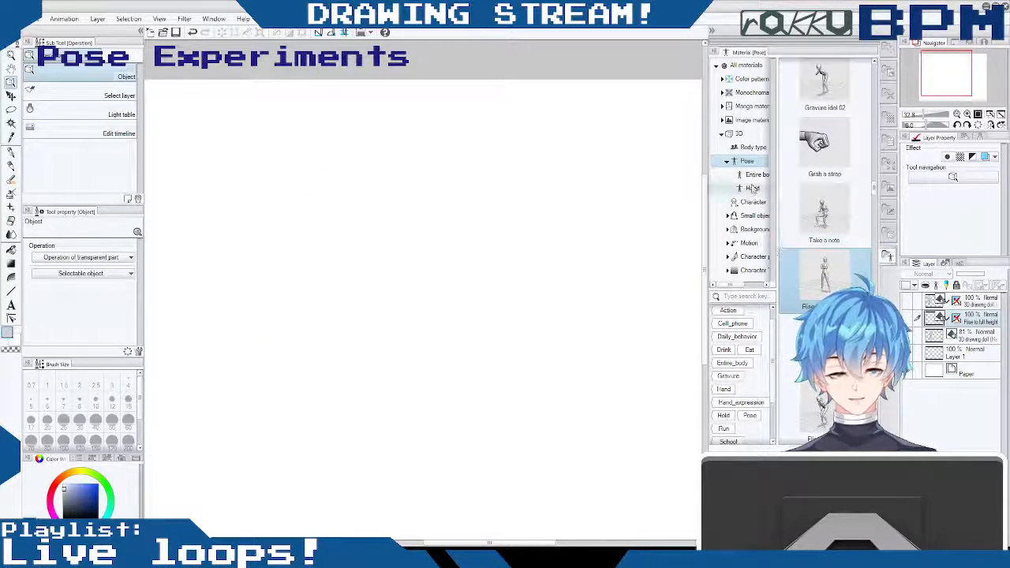
# - Add the 3D drawing doll (Male) from the body type materials to the empty canvas
pyautogui.click(753, 147)
pyautogui.moveTo(825, 85)
pyautogui.mouseDown()
pyautogui.moveTo(521, 273)
pyautogui.moveTo(423, 301)
pyautogui.mouseUp()
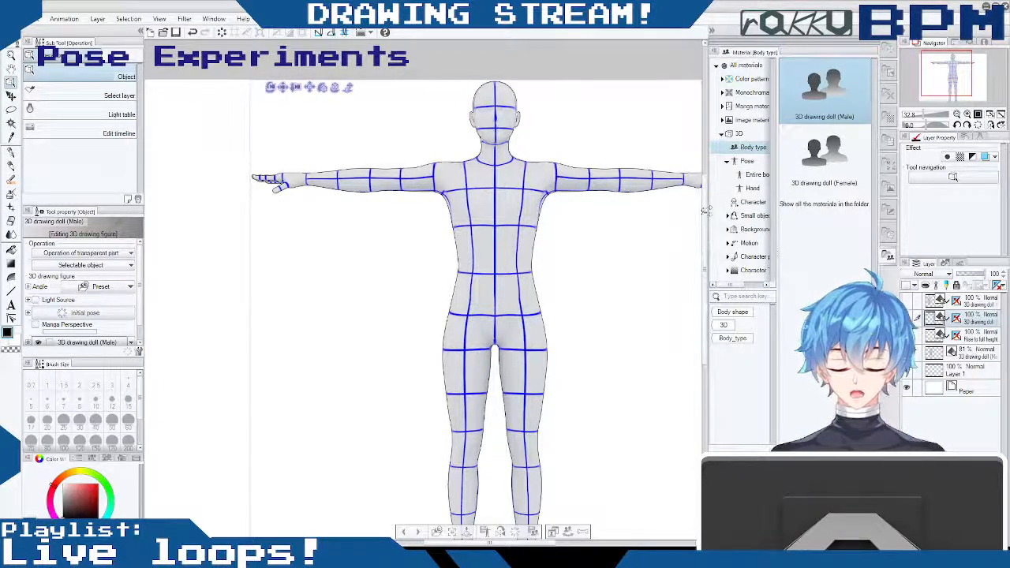
pyautogui.scroll(-4, 536, 326)
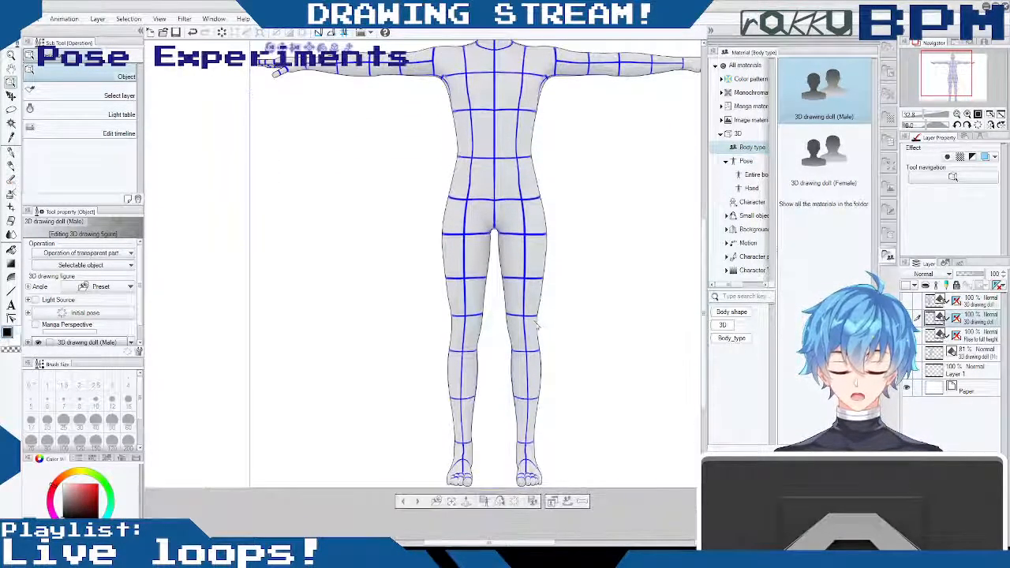
# - Rotate the doll's right thigh at the hip and bend its right knee so the lower leg trails behind
pyautogui.moveTo(526, 263); pyautogui.dragTo(543, 256)
pyautogui.moveTo(462, 267); pyautogui.dragTo(442, 262)
pyautogui.moveTo(594, 252); pyautogui.dragTo(689, 266)
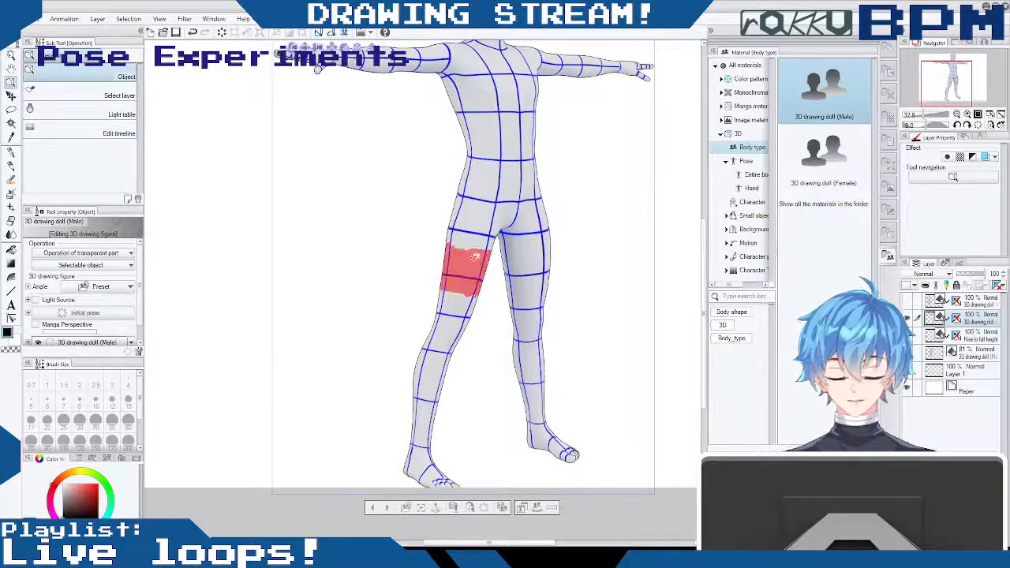
pyautogui.moveTo(478, 239); pyautogui.dragTo(500, 249)
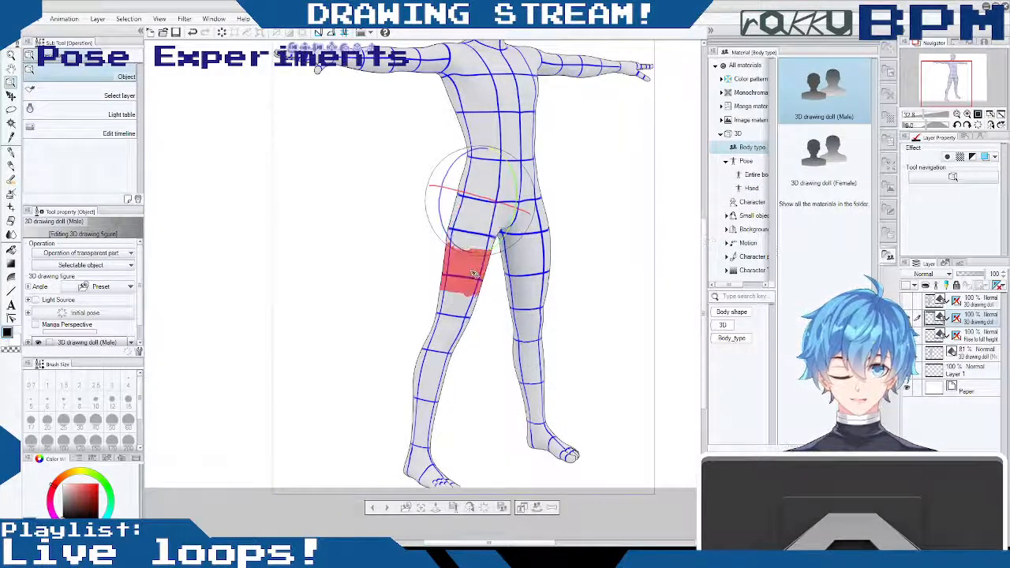
pyautogui.moveTo(518, 185)
pyautogui.mouseDown()
pyautogui.moveTo(514, 163)
pyautogui.moveTo(525, 198)
pyautogui.mouseUp()
pyautogui.click(493, 330)
pyautogui.moveTo(517, 301); pyautogui.dragTo(503, 354)
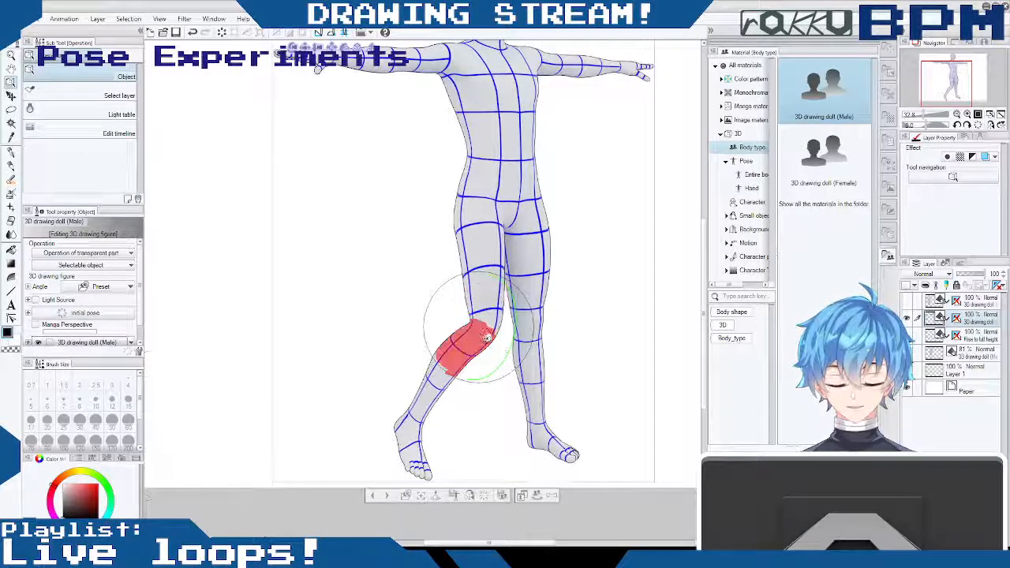
# - Swing the doll's right leg outward at the hip and angle its right foot at the ankle
pyautogui.moveTo(492, 232); pyautogui.dragTo(473, 228)
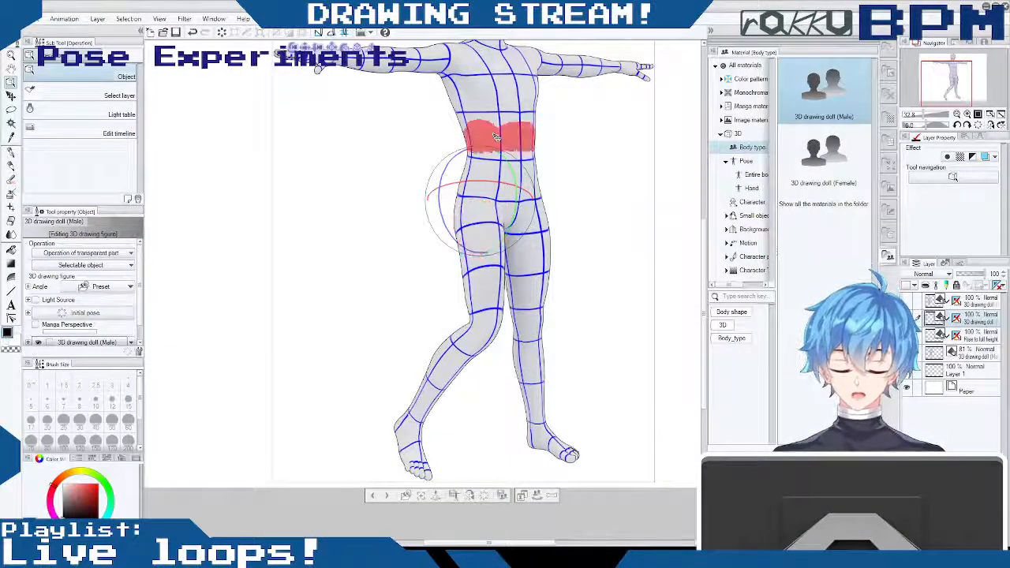
pyautogui.moveTo(473, 225); pyautogui.dragTo(457, 156)
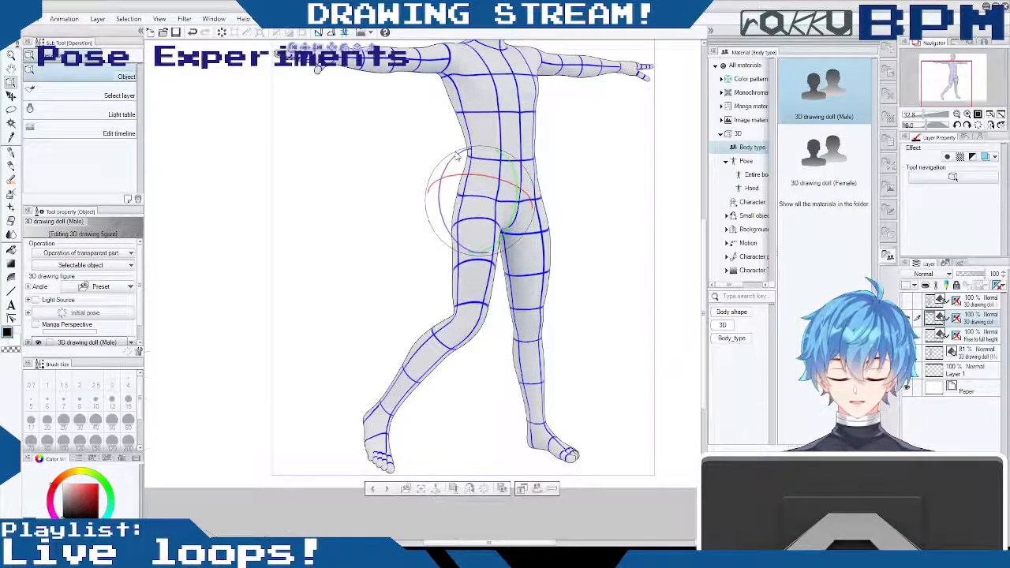
pyautogui.click(386, 454)
pyautogui.moveTo(400, 460); pyautogui.dragTo(405, 422)
pyautogui.moveTo(420, 387); pyautogui.dragTo(413, 373)
pyautogui.moveTo(452, 335); pyautogui.dragTo(508, 314)
pyautogui.moveTo(586, 244); pyautogui.dragTo(485, 237)
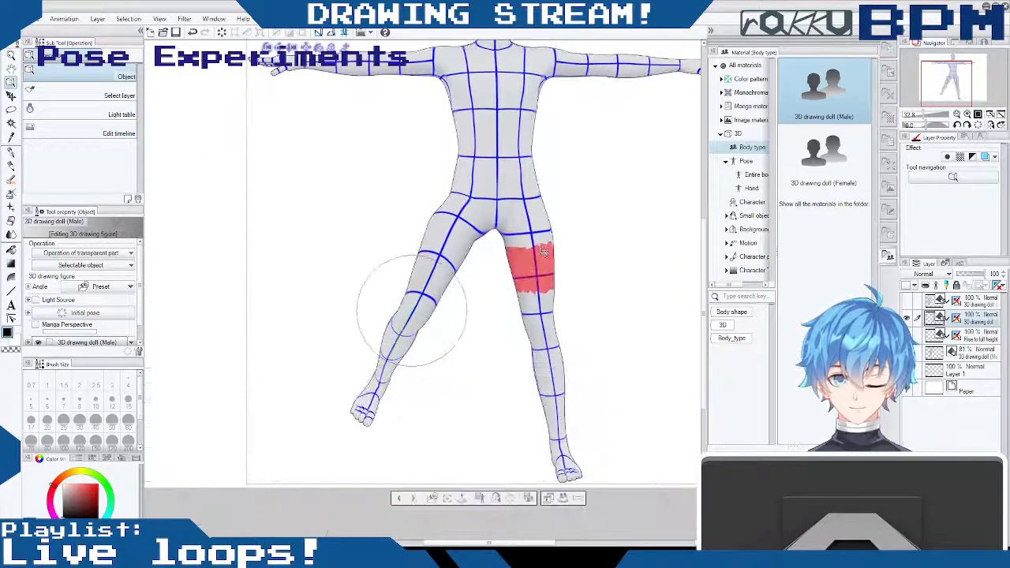
# - Rotate the doll's left thigh outward at the hip and bend its left knee so the shin folds back
pyautogui.click(545, 249)
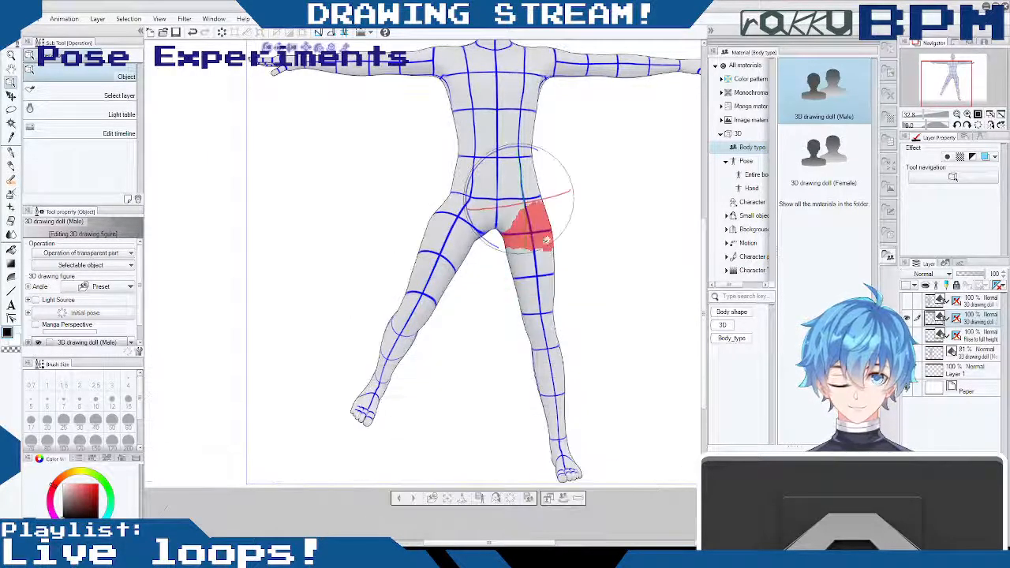
pyautogui.moveTo(484, 235); pyautogui.dragTo(594, 345)
pyautogui.click(582, 306)
pyautogui.moveTo(518, 326); pyautogui.dragTo(619, 368)
# - Refine the rotation of both of the doll's thighs at the hips from a side angle
pyautogui.click(503, 232)
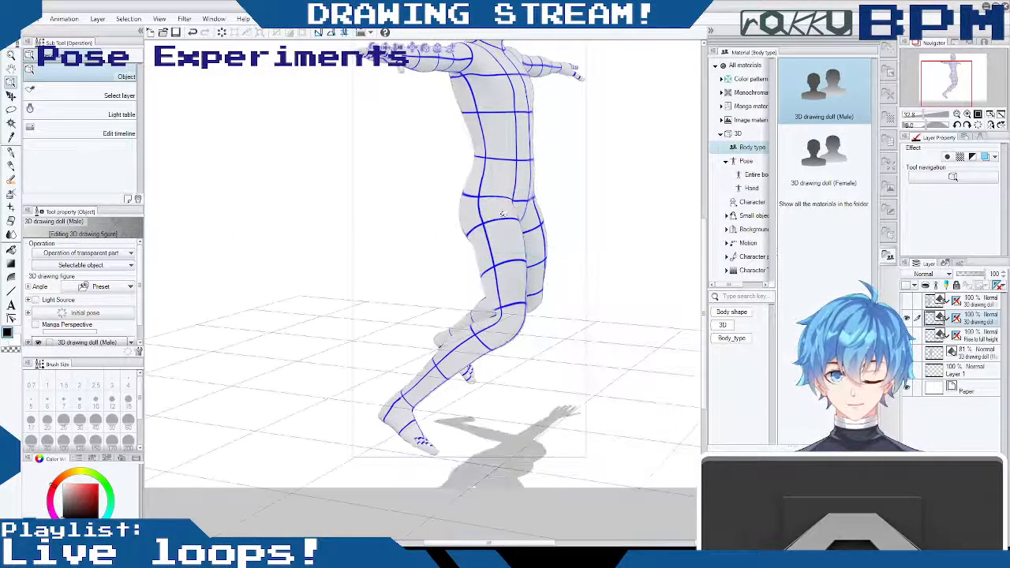
pyautogui.moveTo(538, 206); pyautogui.dragTo(507, 221)
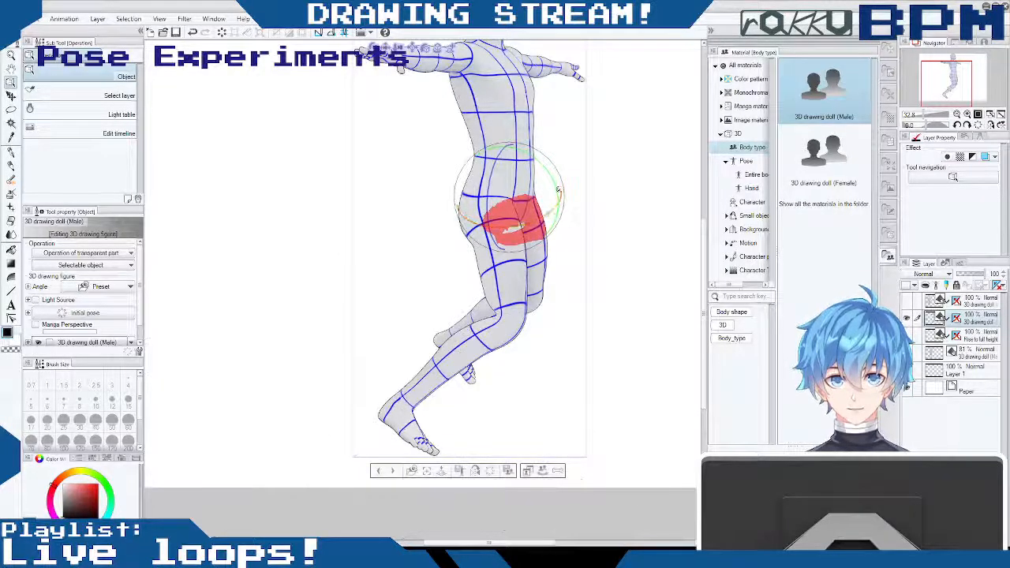
pyautogui.moveTo(556, 197); pyautogui.dragTo(558, 204)
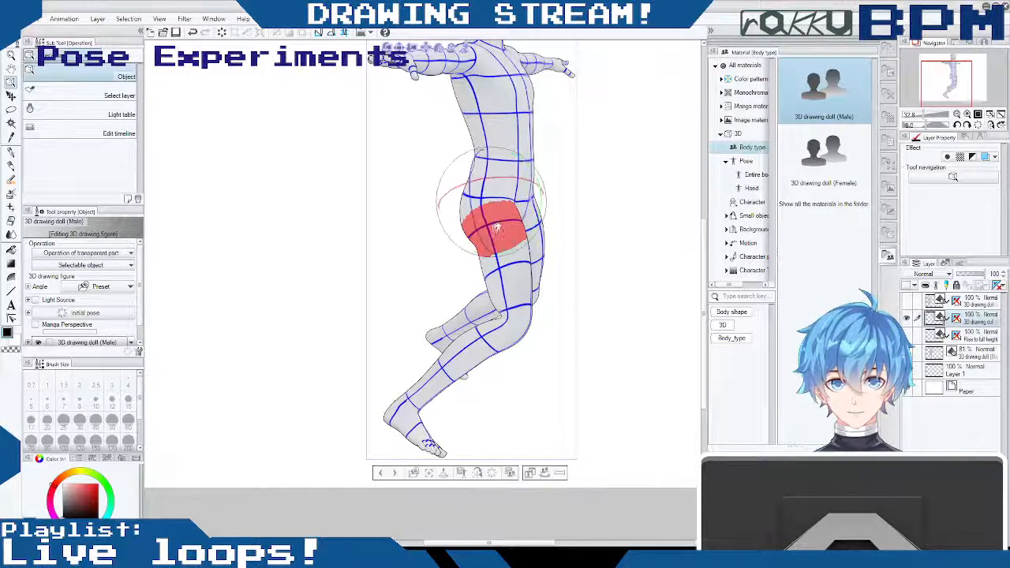
pyautogui.moveTo(538, 220)
pyautogui.mouseDown()
pyautogui.moveTo(549, 200)
pyautogui.moveTo(543, 209)
pyautogui.mouseUp()
pyautogui.moveTo(624, 255); pyautogui.dragTo(497, 259)
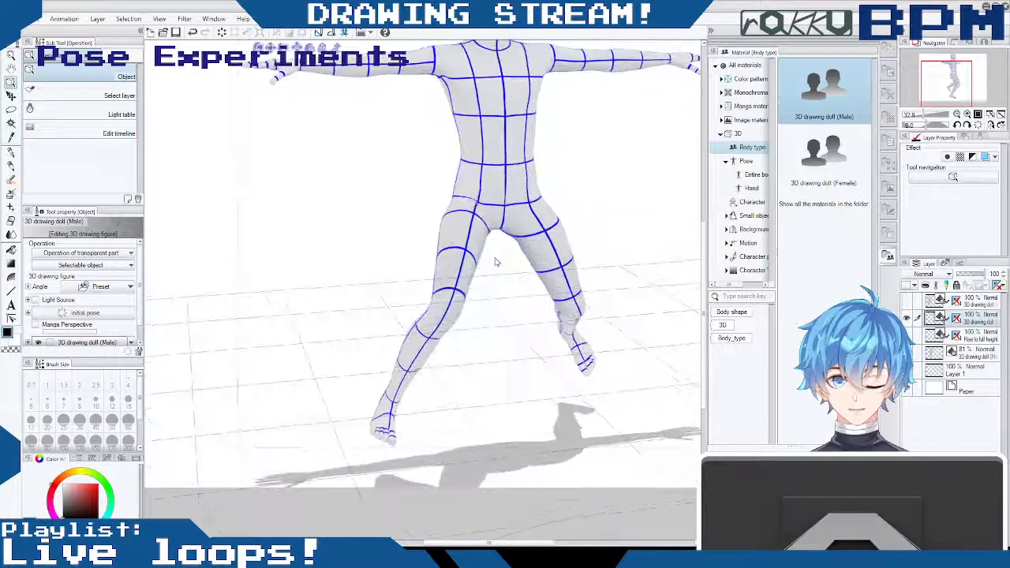
# - Spread the doll's right thigh further outward and twist it so the shin points nearly straight down
pyautogui.click(440, 315)
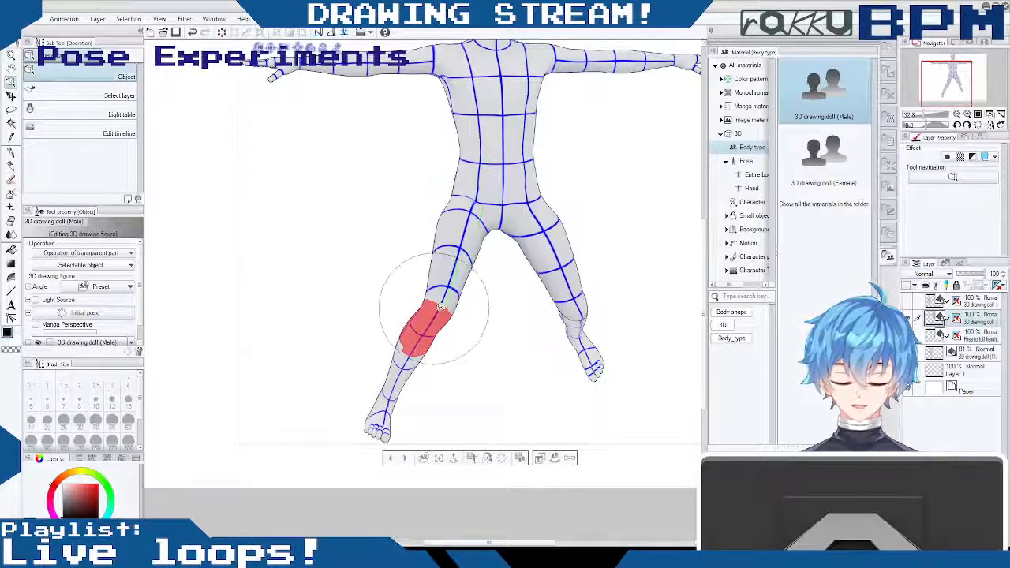
pyautogui.click(454, 274)
pyautogui.click(468, 221)
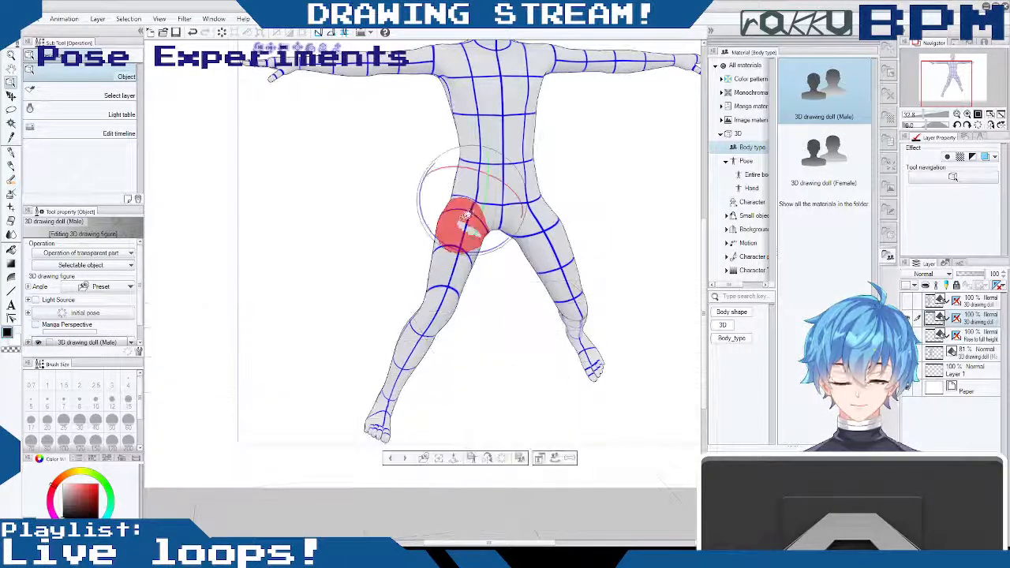
pyautogui.moveTo(487, 173); pyautogui.dragTo(467, 180)
pyautogui.moveTo(509, 332); pyautogui.dragTo(540, 359)
pyautogui.moveTo(608, 243); pyautogui.dragTo(579, 243)
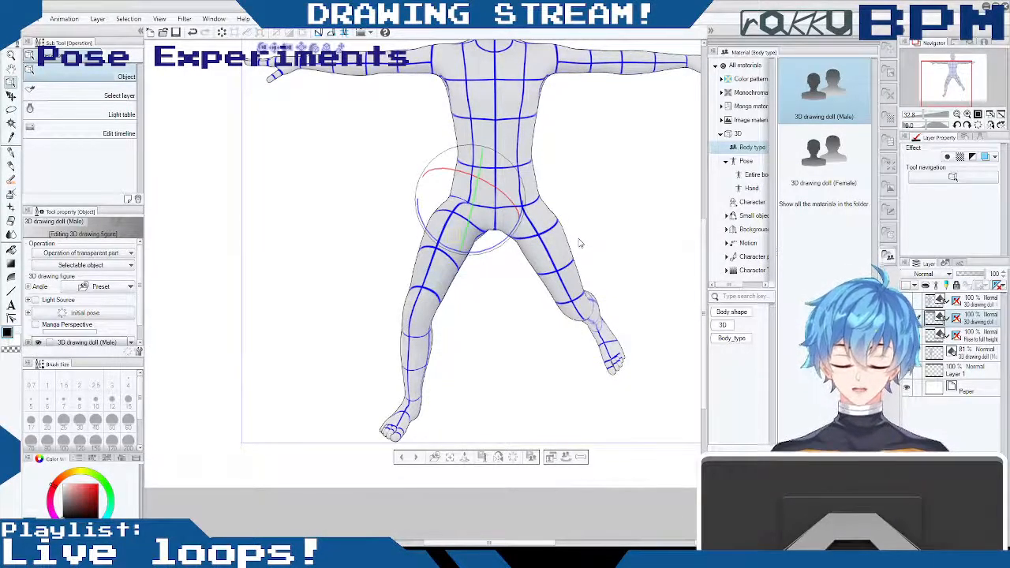
# - Bring the doll's left thigh inward at the hip, undoing the twist that swings its foot across the body
pyautogui.click(547, 215)
pyautogui.moveTo(570, 180); pyautogui.dragTo(521, 199)
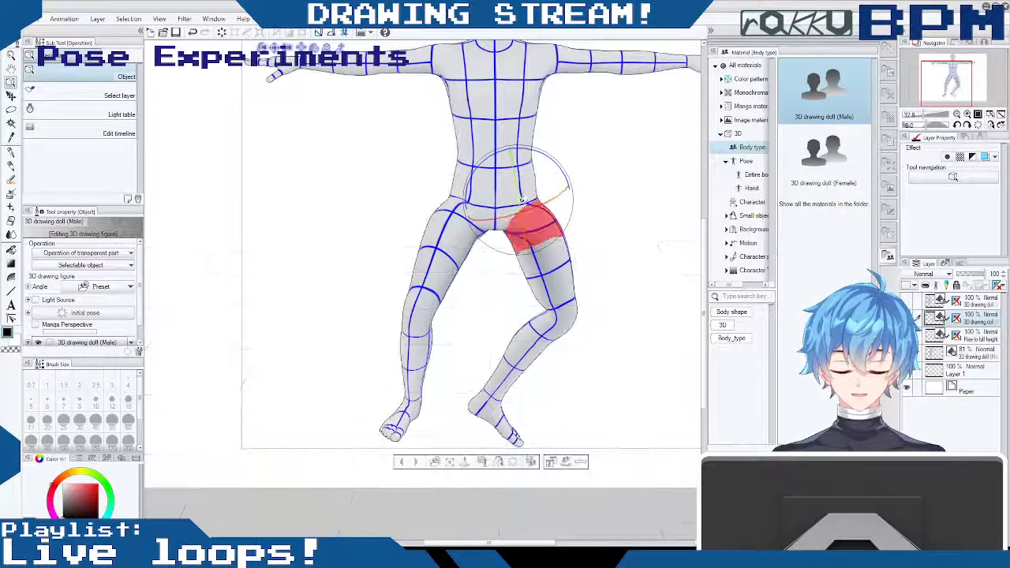
pyautogui.hotkey('ctrl', 'z')
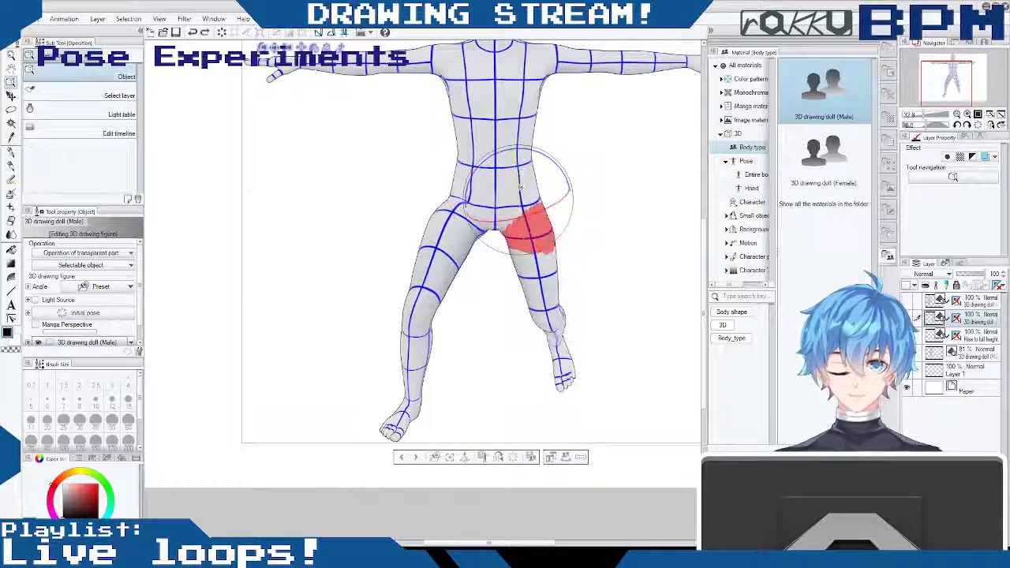
pyautogui.click(523, 196)
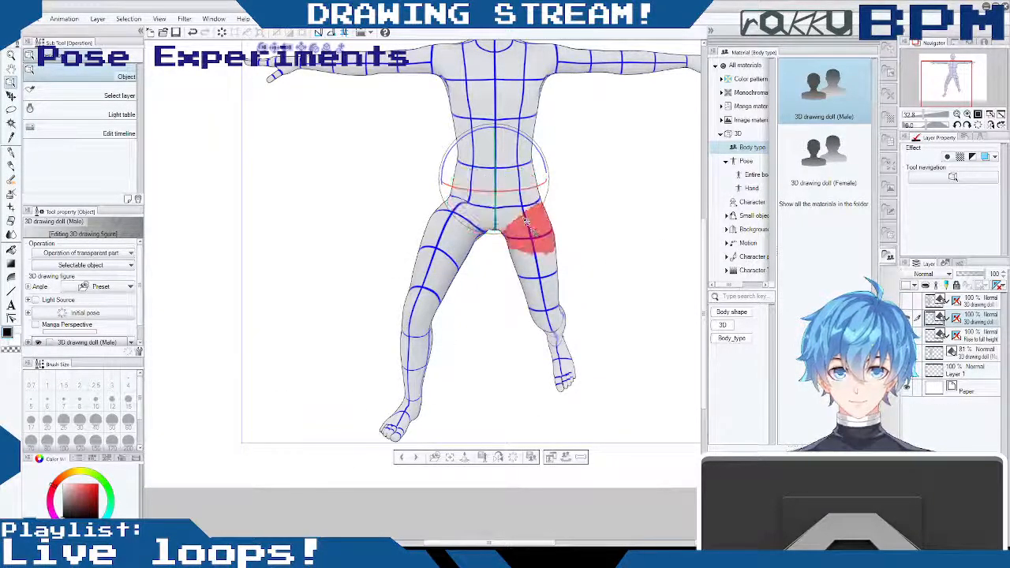
pyautogui.moveTo(578, 223); pyautogui.dragTo(620, 235)
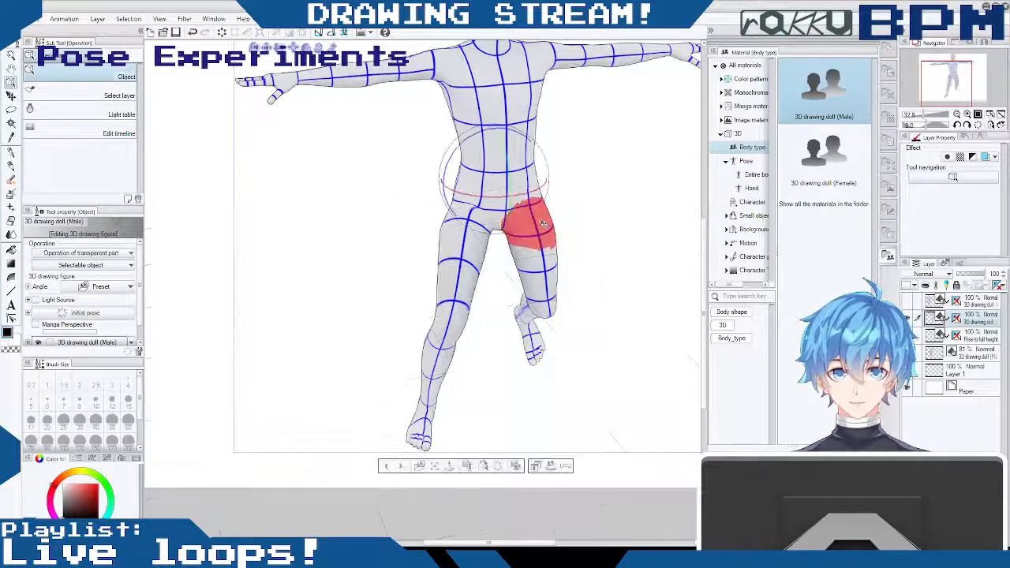
pyautogui.click(550, 219)
pyautogui.moveTo(540, 211); pyautogui.dragTo(533, 182)
# - Lower the doll's left leg with the knee bent and angle its left foot at the ankle
pyautogui.moveTo(623, 277); pyautogui.dragTo(430, 230)
pyautogui.moveTo(554, 257); pyautogui.dragTo(505, 284)
pyautogui.click(496, 458)
pyautogui.moveTo(497, 399); pyautogui.dragTo(527, 395)
pyautogui.moveTo(571, 334); pyautogui.dragTo(649, 251)
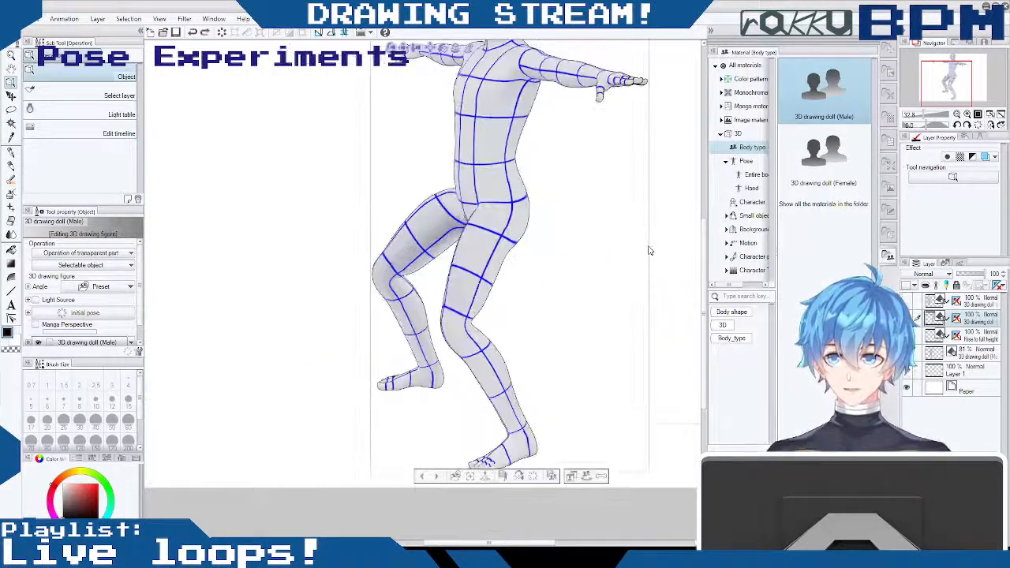
# - Lean the doll's chest backward above the waist
pyautogui.moveTo(305, 206); pyautogui.dragTo(691, 172)
pyautogui.moveTo(704, 264); pyautogui.dragTo(704, 200)
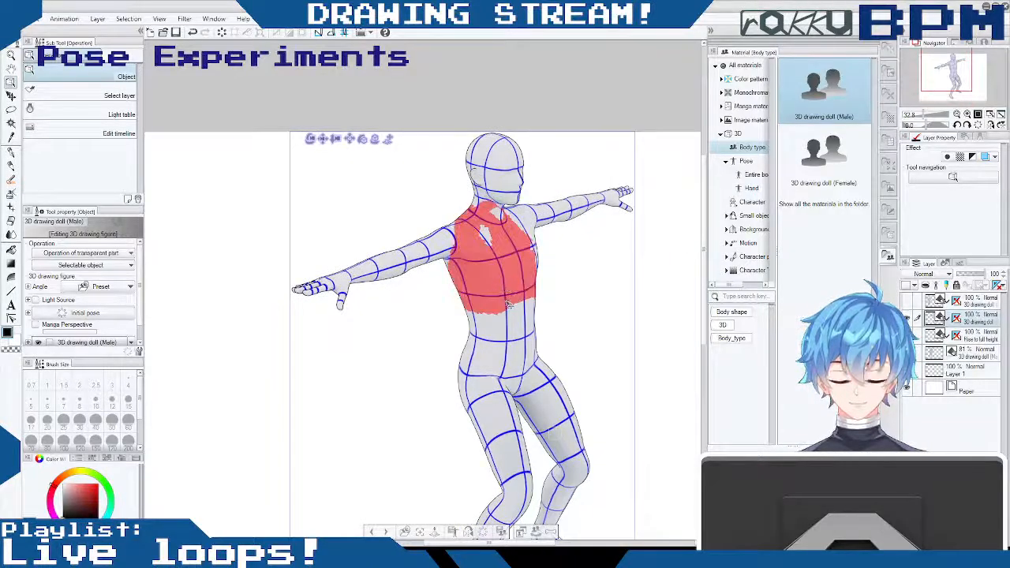
pyautogui.moveTo(510, 278); pyautogui.dragTo(482, 195)
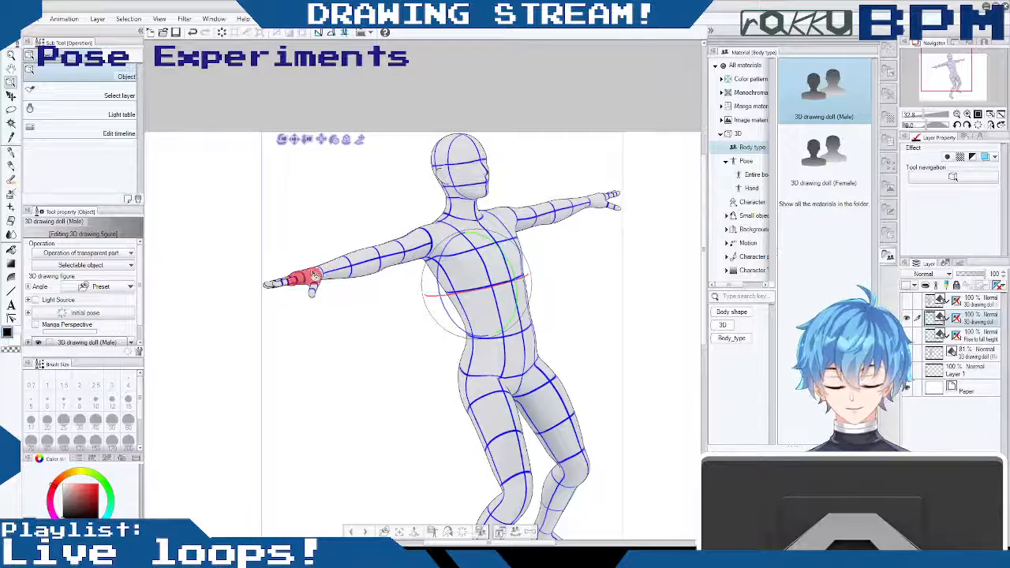
# - Twist the doll's right hand around the wrist of the outstretched arm
pyautogui.moveTo(313, 276); pyautogui.dragTo(309, 263)
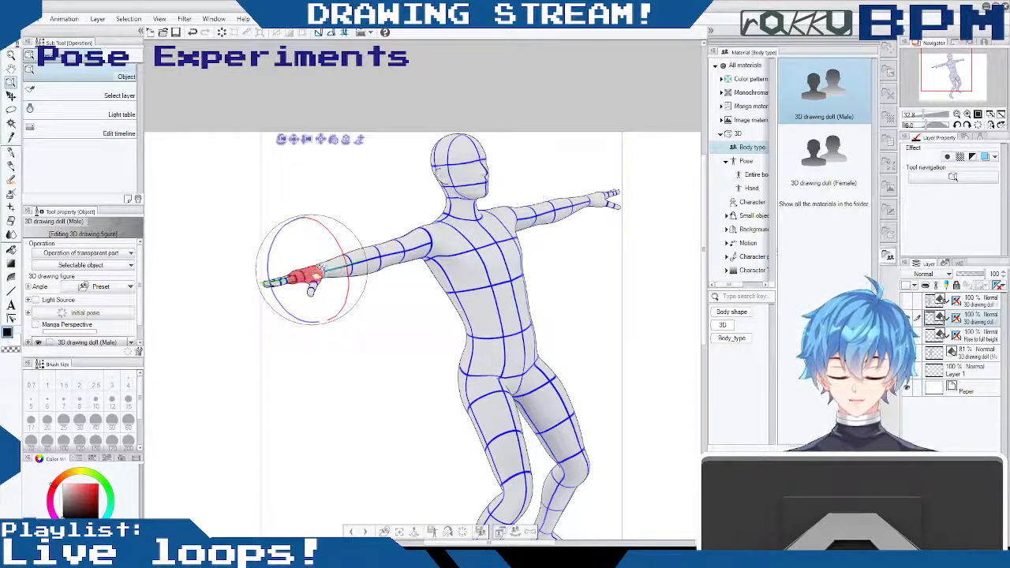
pyautogui.click(315, 266)
pyautogui.moveTo(327, 223); pyautogui.dragTo(341, 256)
pyautogui.moveTo(350, 327); pyautogui.dragTo(230, 170)
pyautogui.moveTo(357, 293); pyautogui.dragTo(345, 251)
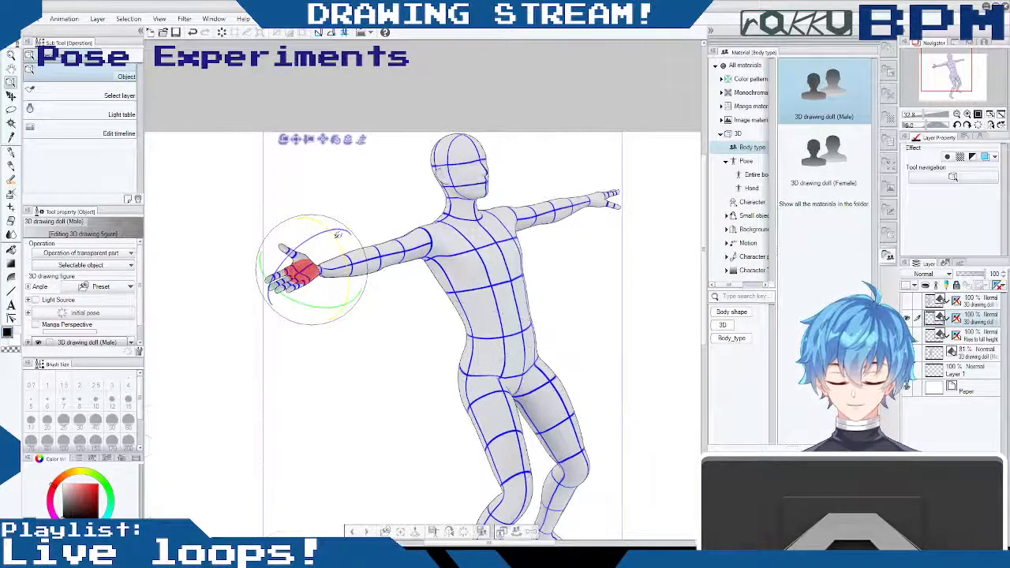
pyautogui.moveTo(346, 284); pyautogui.dragTo(347, 293)
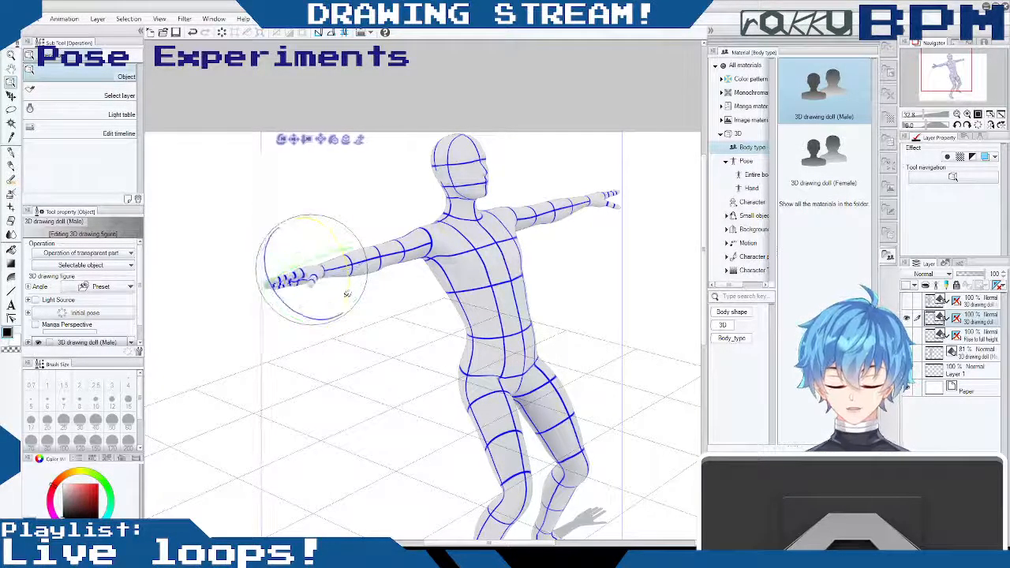
# - Roll the doll's right arm at the shoulder so the palm faces forward, and tilt the hand back at the wrist
pyautogui.click(421, 235)
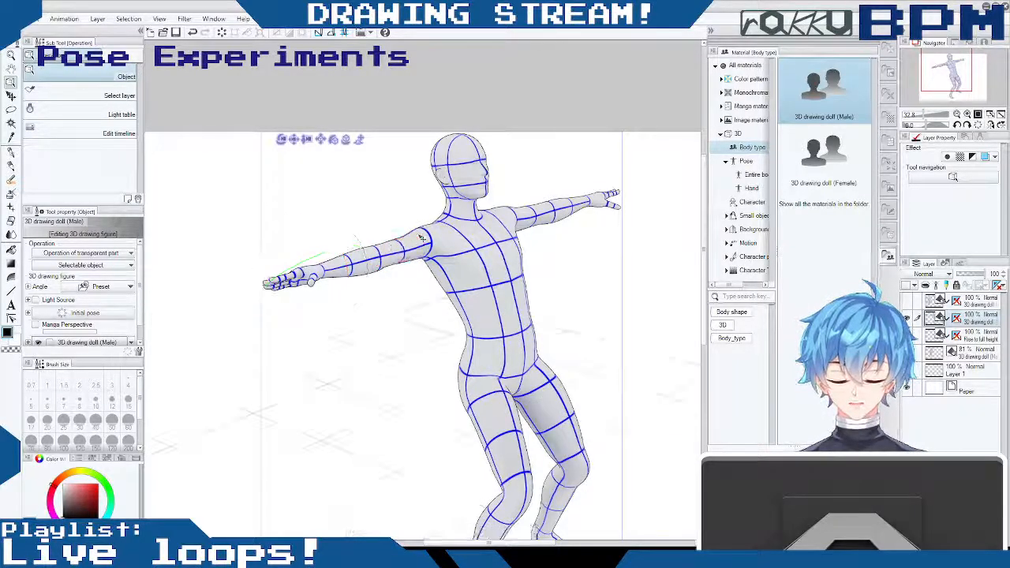
pyautogui.click(425, 229)
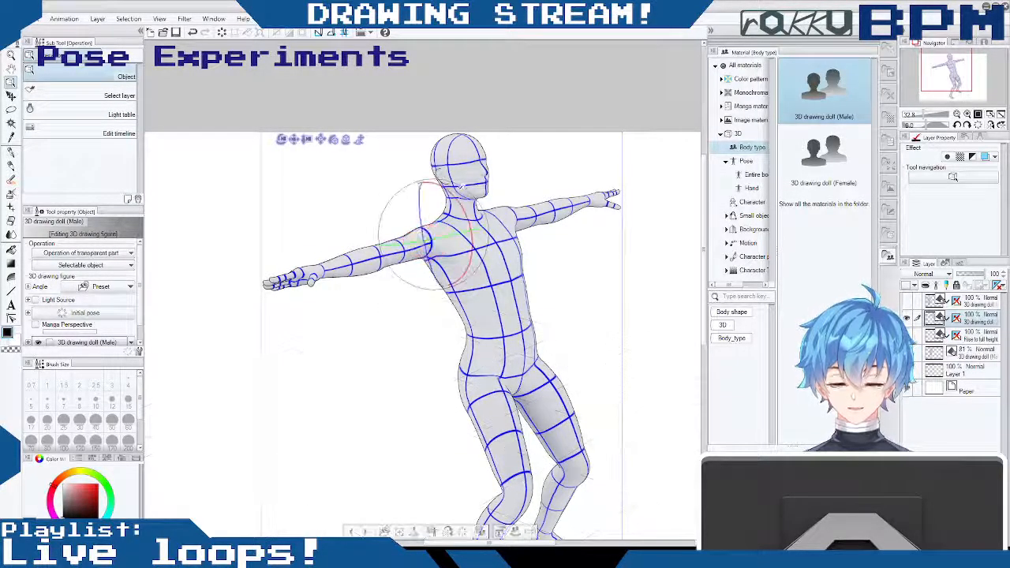
pyautogui.moveTo(457, 196); pyautogui.dragTo(355, 186)
pyautogui.click(310, 270)
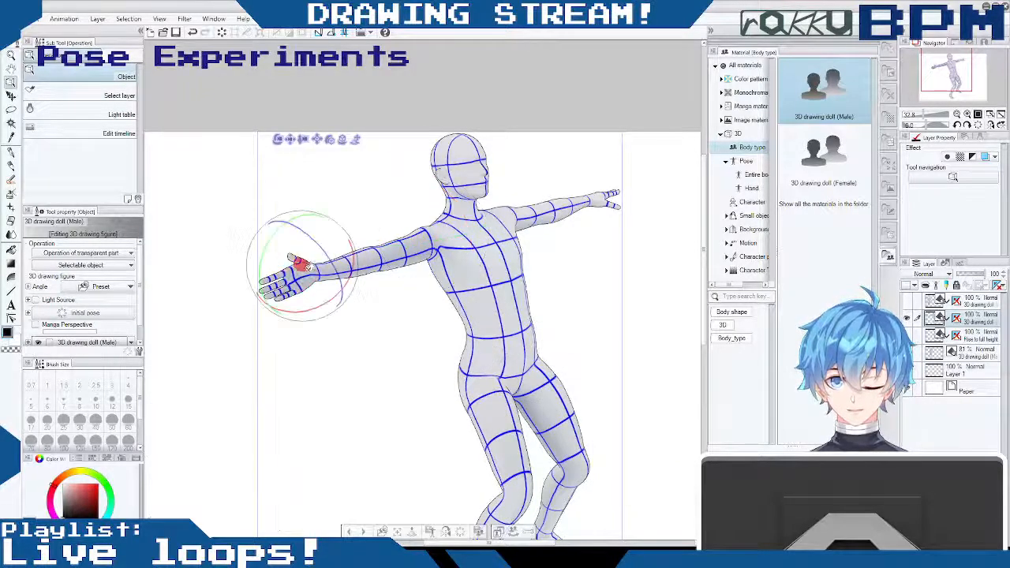
pyautogui.moveTo(330, 239); pyautogui.dragTo(312, 213)
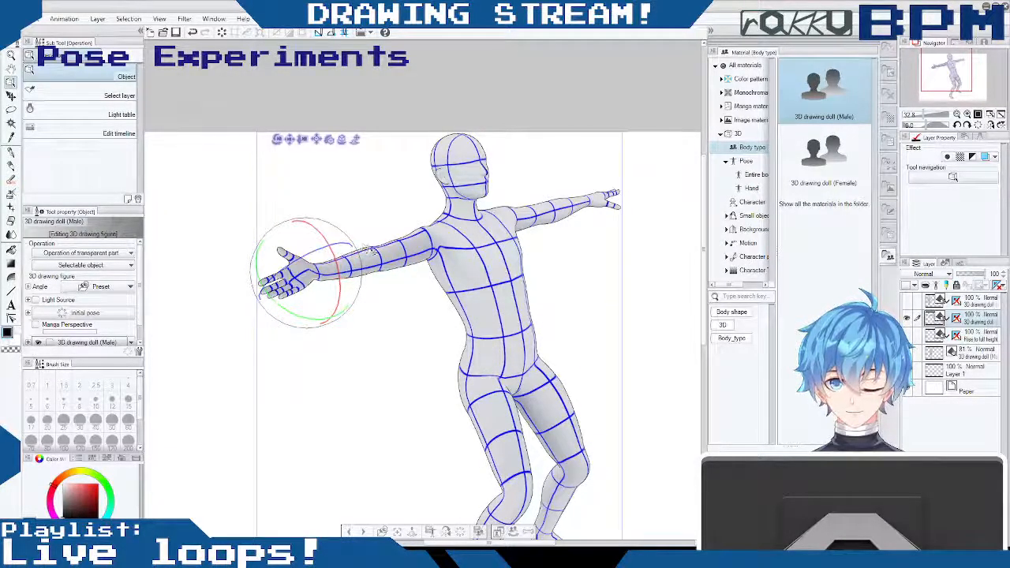
# - Bend the doll's right elbow to raise the forearm and turn the right hand so its fingers point upward
pyautogui.click(394, 253)
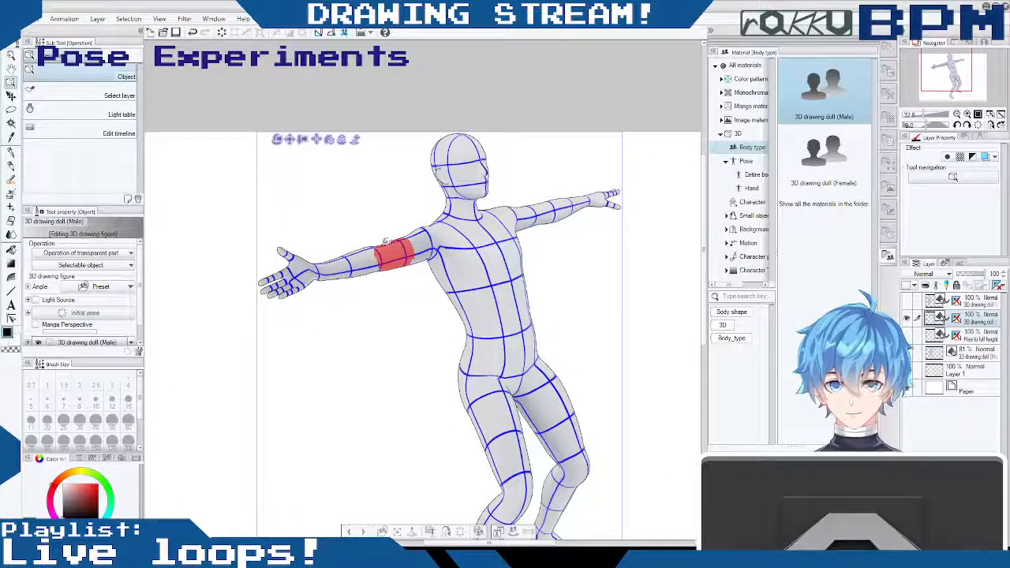
pyautogui.click(406, 247)
pyautogui.moveTo(364, 235); pyautogui.dragTo(397, 183)
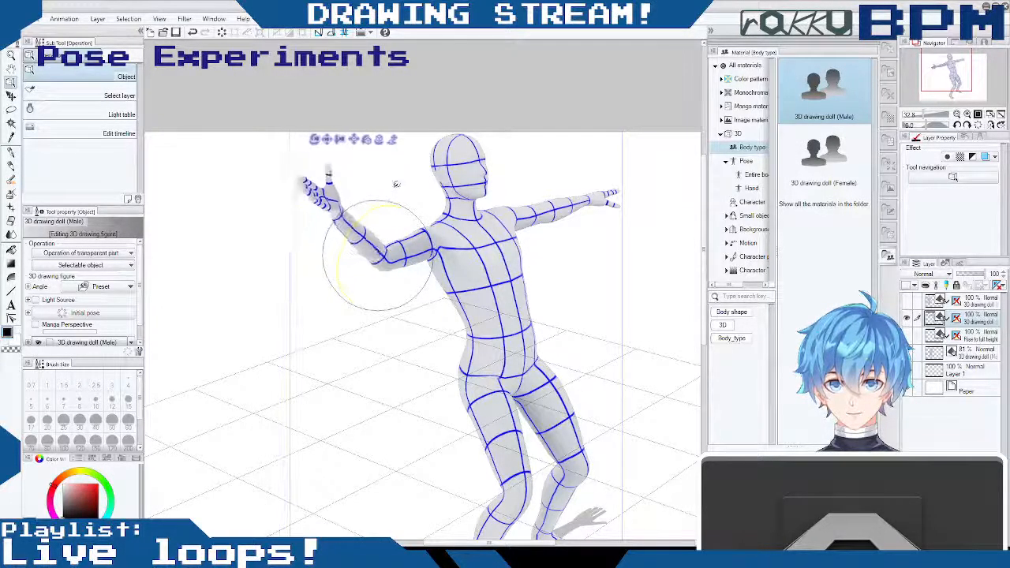
pyautogui.click(328, 183)
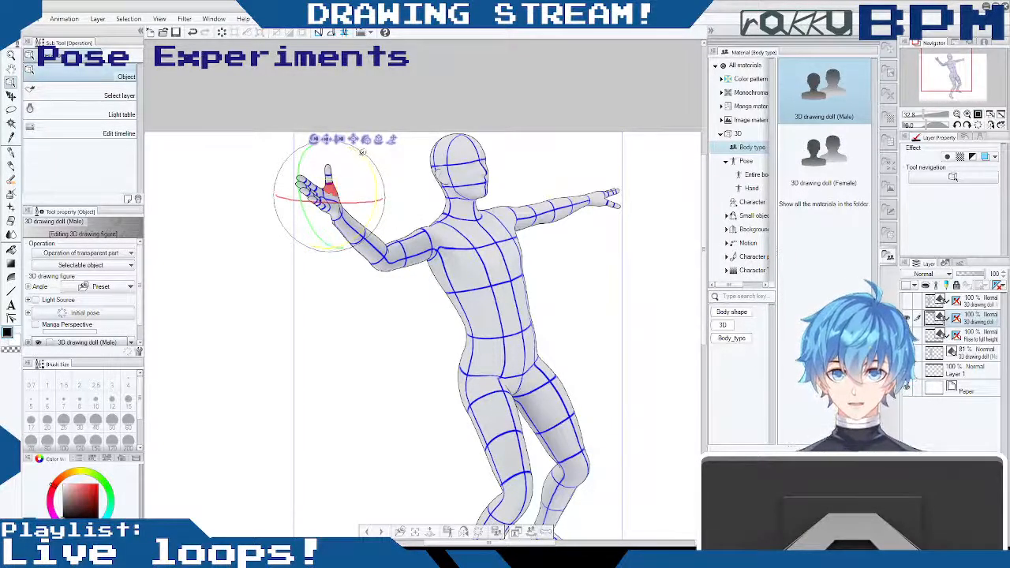
pyautogui.moveTo(308, 145); pyautogui.dragTo(320, 140)
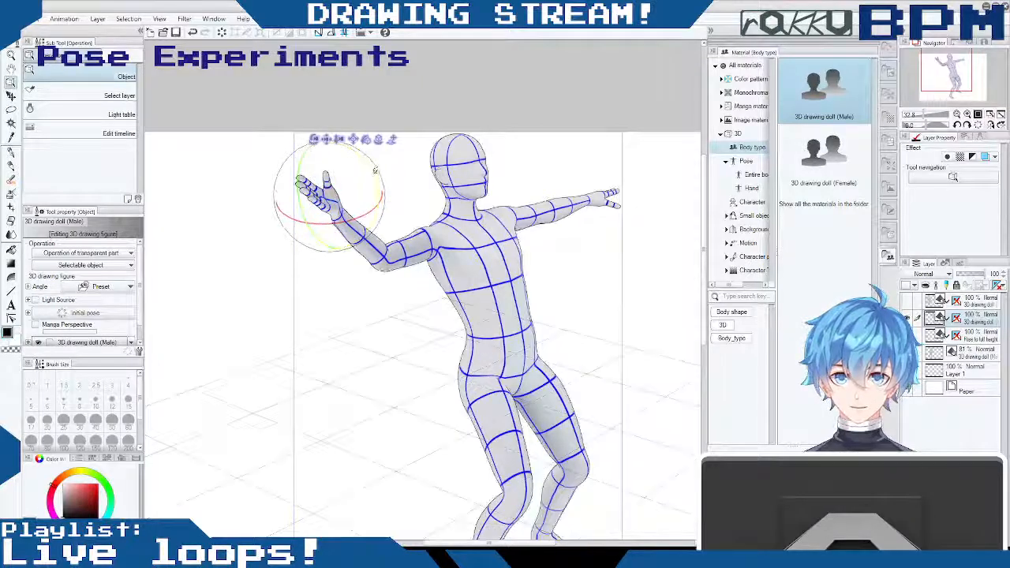
pyautogui.moveTo(352, 148); pyautogui.dragTo(418, 196)
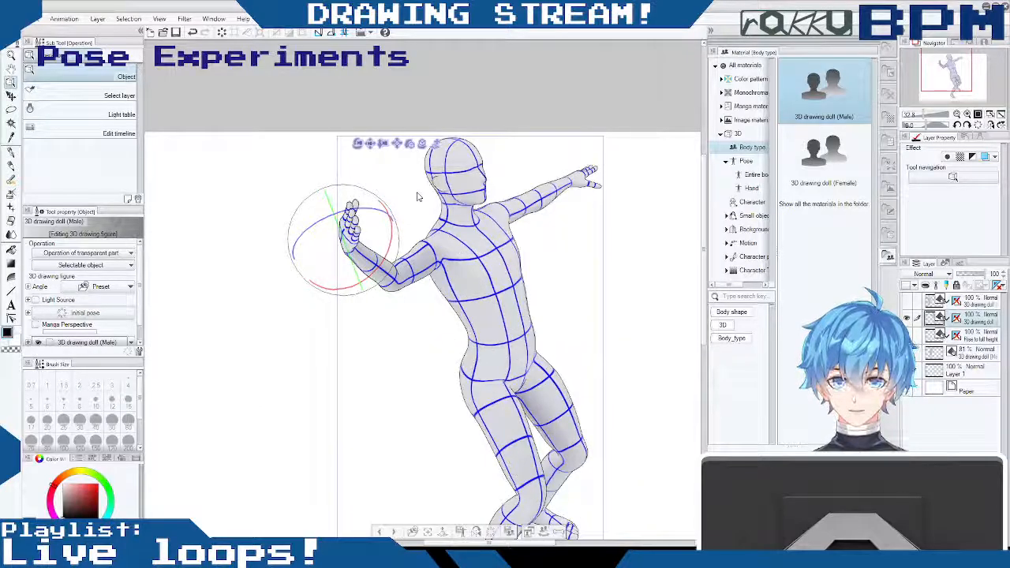
# - Swing the doll's right arm down at the shoulder so the hand hangs beside the hip
pyautogui.moveTo(411, 269)
pyautogui.mouseDown()
pyautogui.moveTo(425, 271)
pyautogui.moveTo(420, 257)
pyautogui.mouseUp()
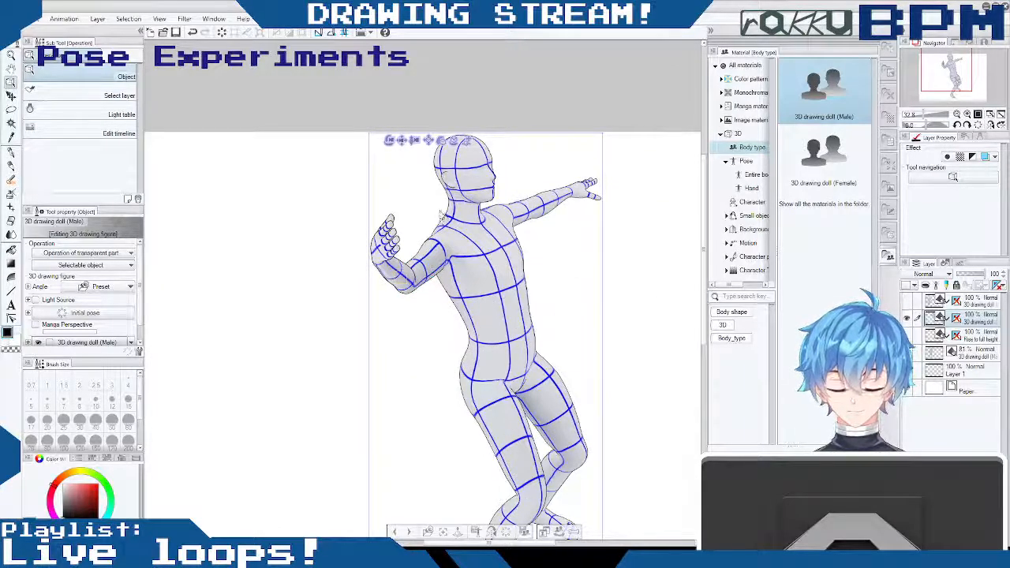
pyautogui.moveTo(441, 217); pyautogui.dragTo(439, 207)
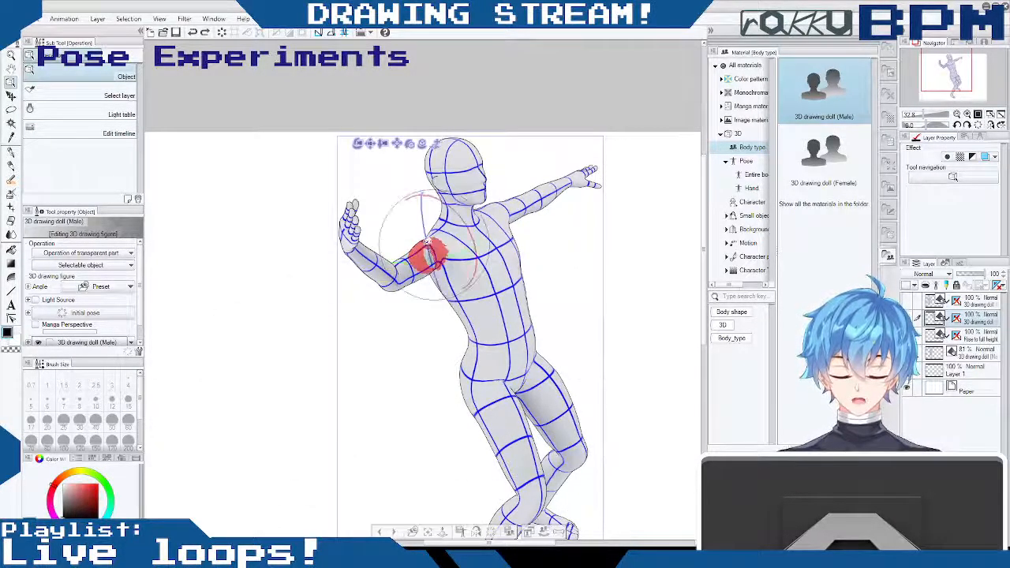
pyautogui.moveTo(426, 255); pyautogui.dragTo(400, 227)
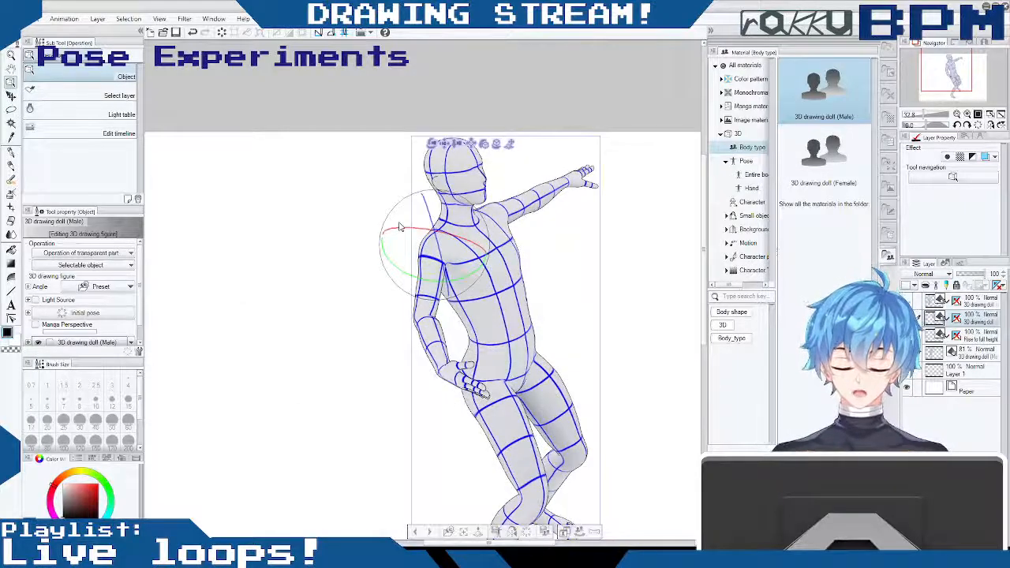
pyautogui.click(411, 225)
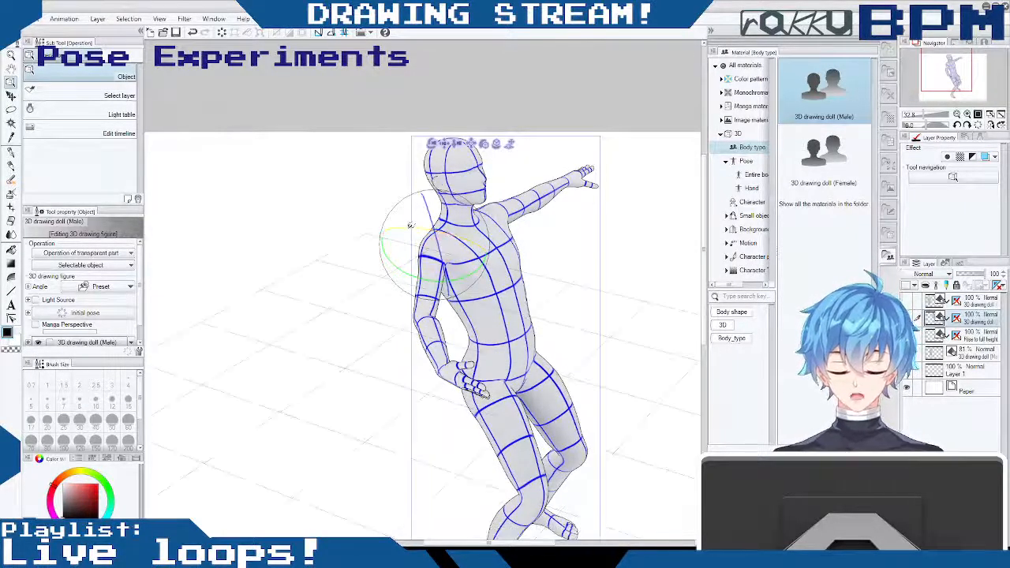
pyautogui.click(417, 225)
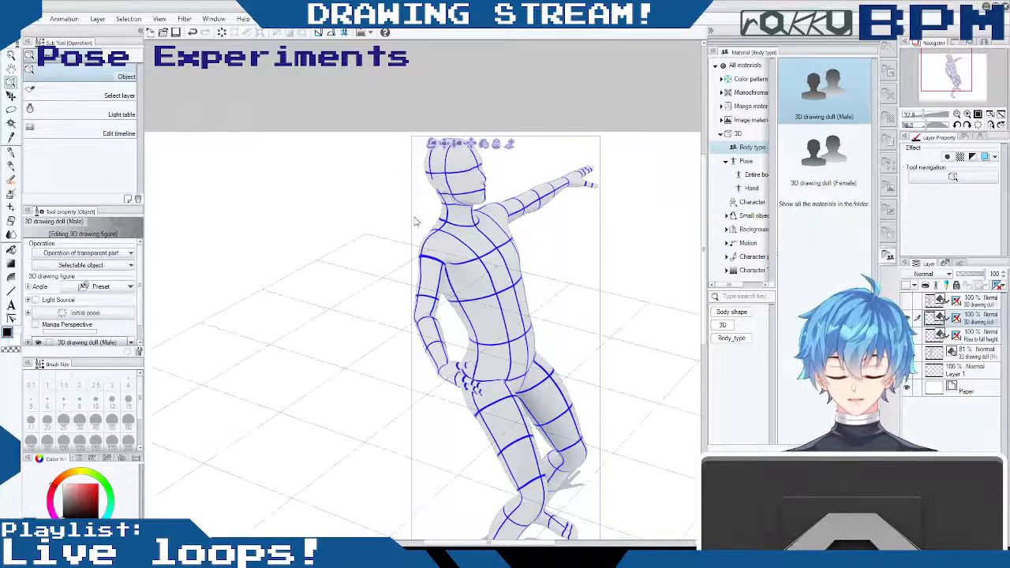
pyautogui.click(421, 207)
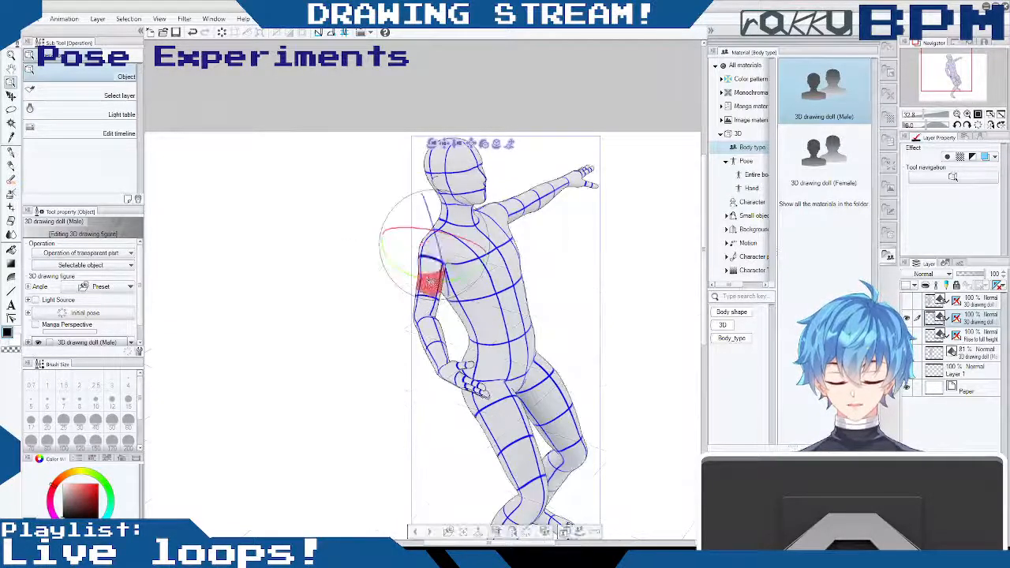
# - Roll the doll's right upper arm at the shoulder and swing the arm outward, away from the body
pyautogui.moveTo(426, 226); pyautogui.dragTo(423, 192)
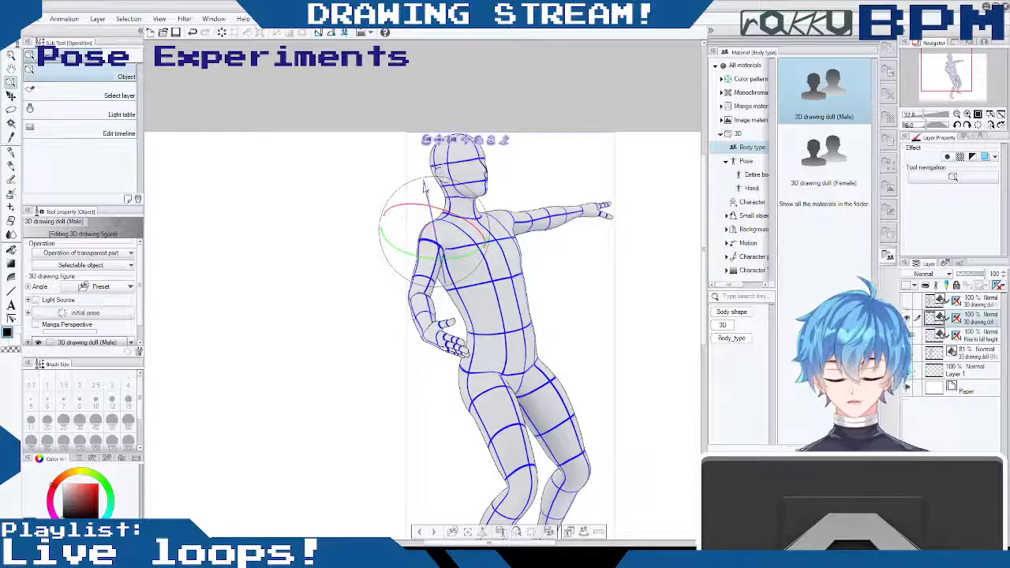
pyautogui.moveTo(423, 201)
pyautogui.mouseDown()
pyautogui.moveTo(412, 194)
pyautogui.moveTo(415, 203)
pyautogui.moveTo(429, 181)
pyautogui.moveTo(394, 190)
pyautogui.moveTo(428, 181)
pyautogui.moveTo(440, 197)
pyautogui.mouseUp()
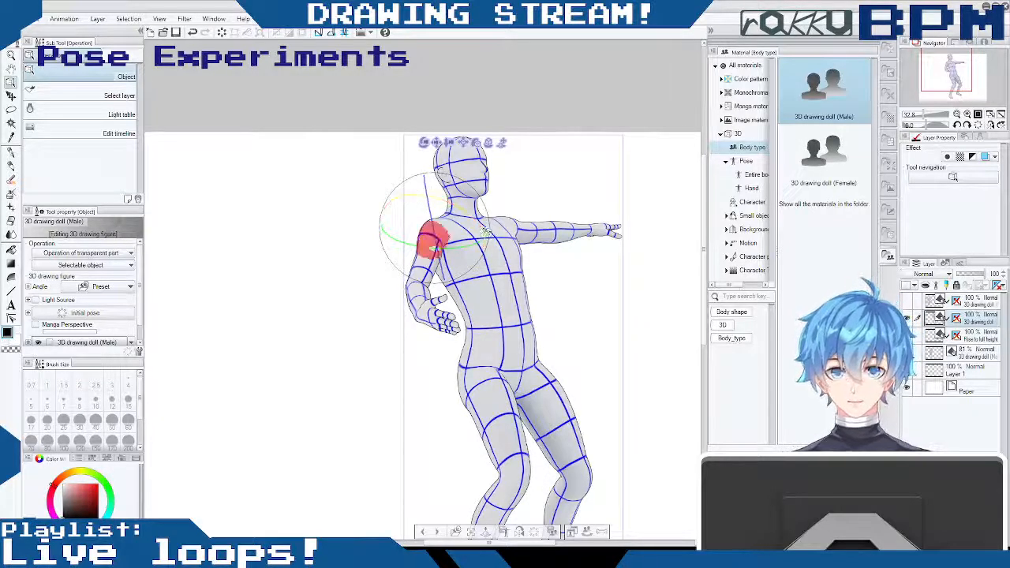
pyautogui.moveTo(483, 228); pyautogui.dragTo(464, 202)
pyautogui.moveTo(427, 179); pyautogui.dragTo(429, 196)
pyautogui.moveTo(411, 241); pyautogui.dragTo(381, 236)
pyautogui.moveTo(535, 260); pyautogui.dragTo(472, 285)
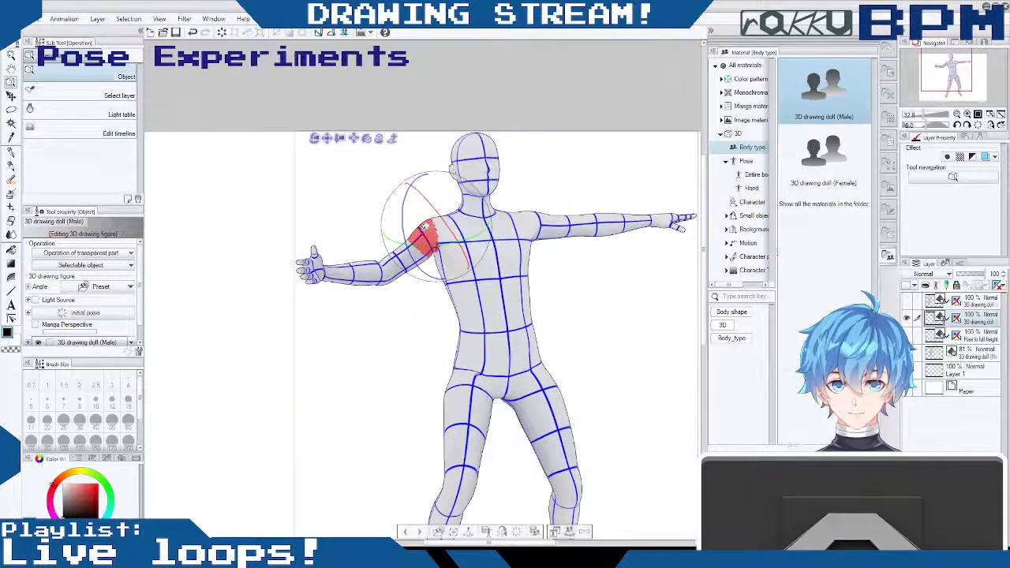
# - Lower the doll's right upper arm and twist it so the bent forearm reaches out below shoulder height
pyautogui.moveTo(406, 196); pyautogui.dragTo(357, 241)
pyautogui.moveTo(431, 229); pyautogui.dragTo(471, 214)
pyautogui.moveTo(491, 247); pyautogui.dragTo(381, 207)
pyautogui.moveTo(455, 246); pyautogui.dragTo(431, 189)
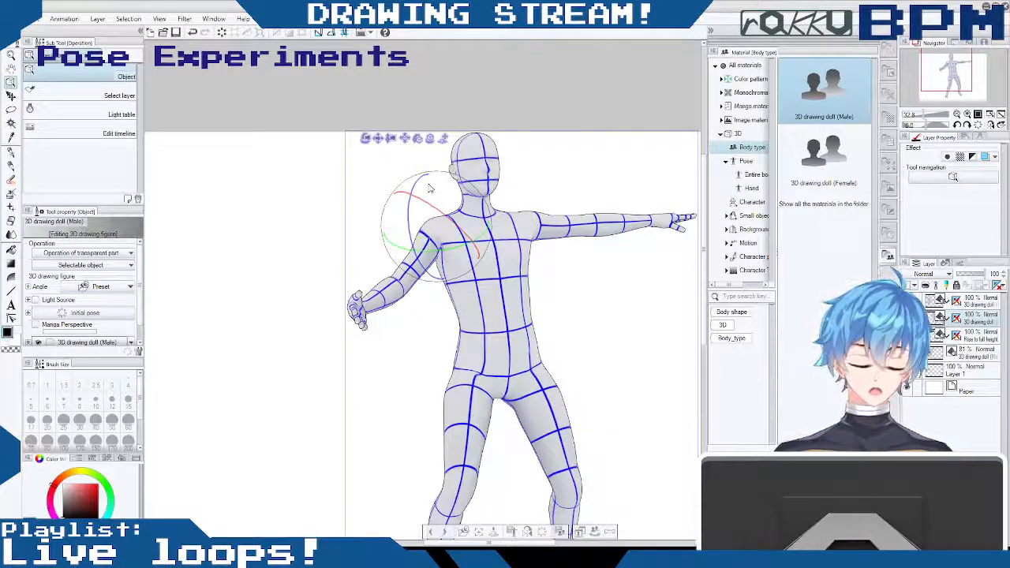
pyautogui.moveTo(424, 200); pyautogui.dragTo(431, 207)
pyautogui.moveTo(427, 252); pyautogui.dragTo(305, 237)
# - Turn the doll's right hand at the wrist so the palm faces up
pyautogui.click(351, 305)
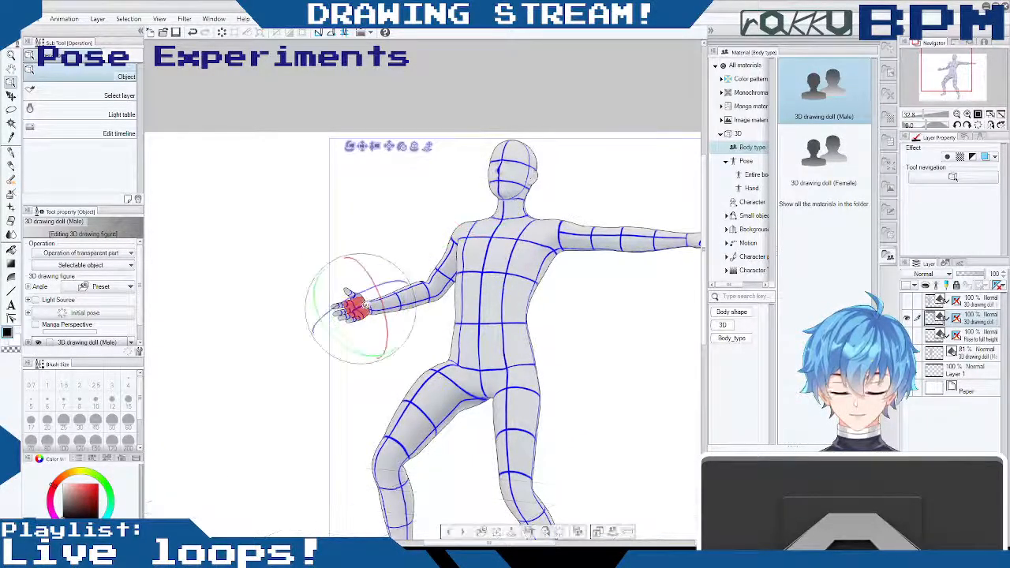
pyautogui.moveTo(374, 274); pyautogui.dragTo(533, 317)
pyautogui.moveTo(649, 347); pyautogui.dragTo(602, 305)
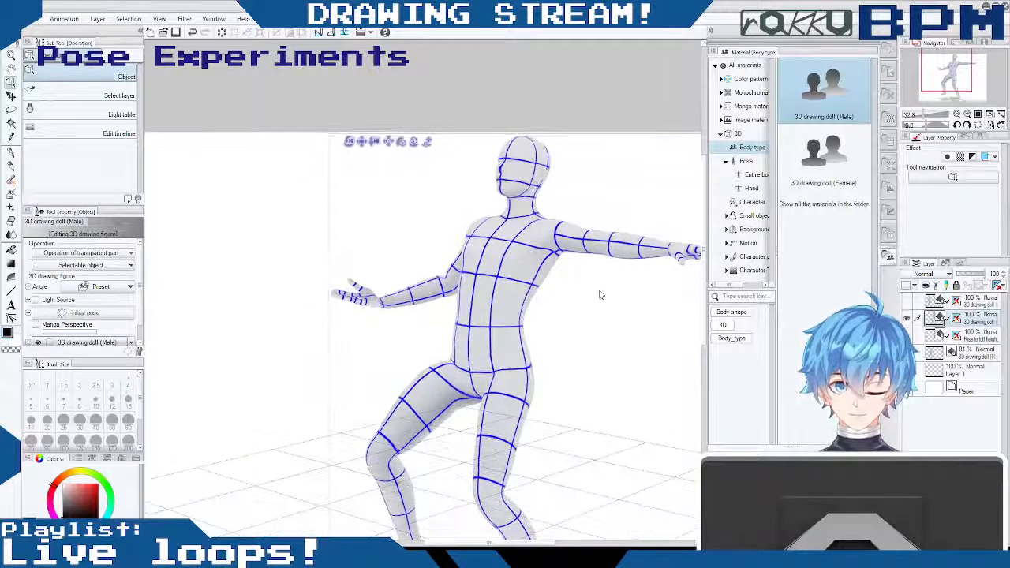
# - Lower the doll's left arm from the shoulder and bend its elbow so the forearm hangs beside the hip
pyautogui.click(575, 239)
pyautogui.moveTo(575, 240)
pyautogui.mouseDown()
pyautogui.moveTo(567, 209)
pyautogui.moveTo(547, 260)
pyautogui.moveTo(564, 249)
pyautogui.moveTo(575, 208)
pyautogui.moveTo(566, 208)
pyautogui.moveTo(578, 238)
pyautogui.mouseUp()
pyautogui.moveTo(679, 324); pyautogui.dragTo(689, 322)
pyautogui.moveTo(562, 322)
pyautogui.mouseDown()
pyautogui.moveTo(569, 311)
pyautogui.moveTo(533, 269)
pyautogui.moveTo(562, 318)
pyautogui.mouseUp()
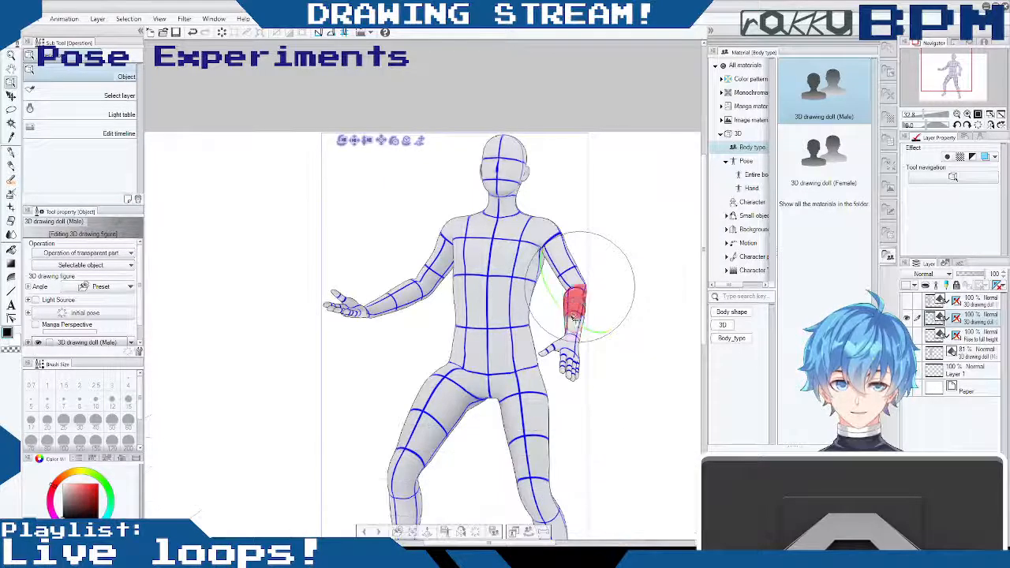
# - Rotate the doll's left upper arm at the shoulder so the forearm swings outward from the body
pyautogui.click(580, 294)
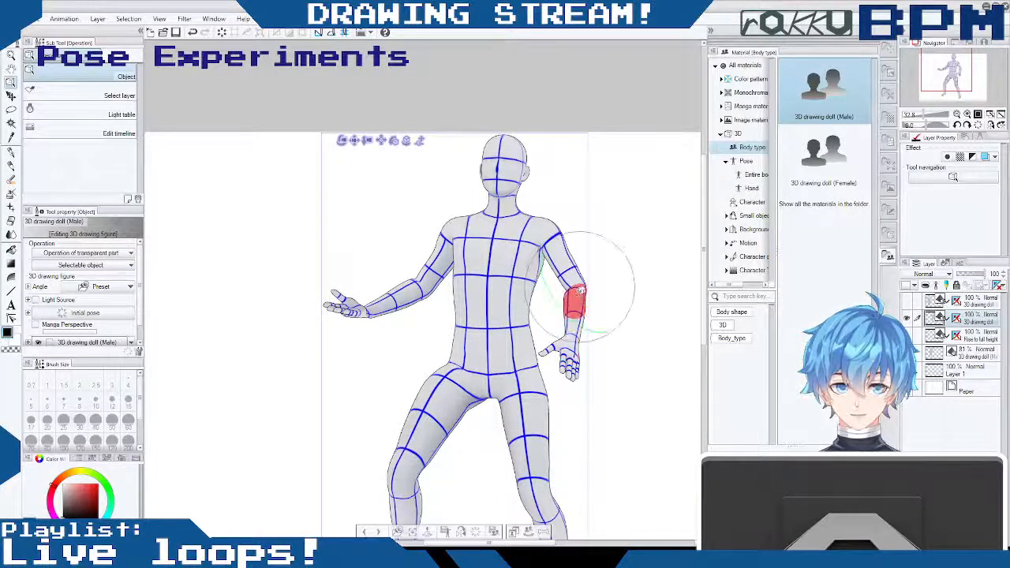
pyautogui.click(558, 239)
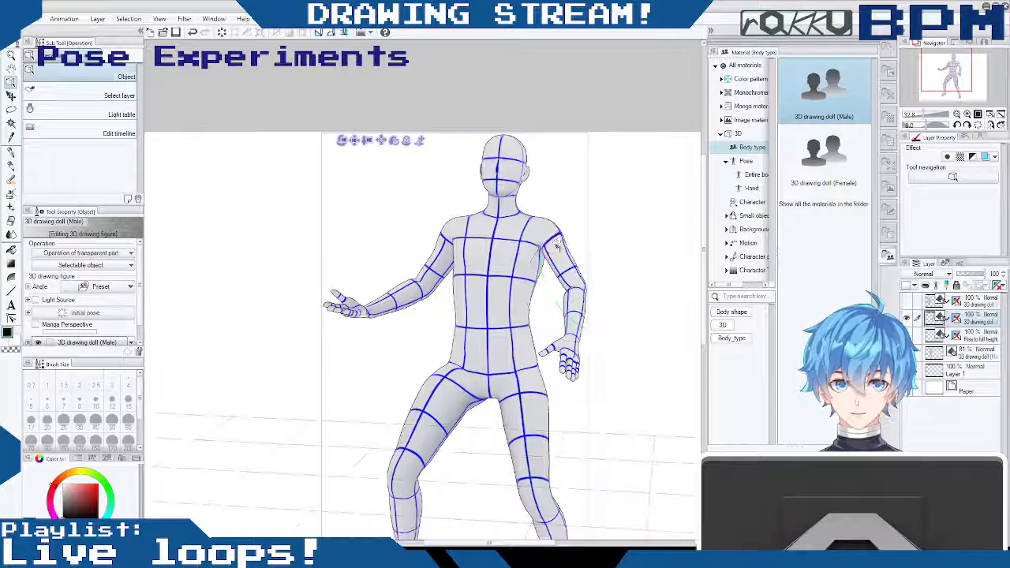
pyautogui.moveTo(565, 204); pyautogui.dragTo(590, 200)
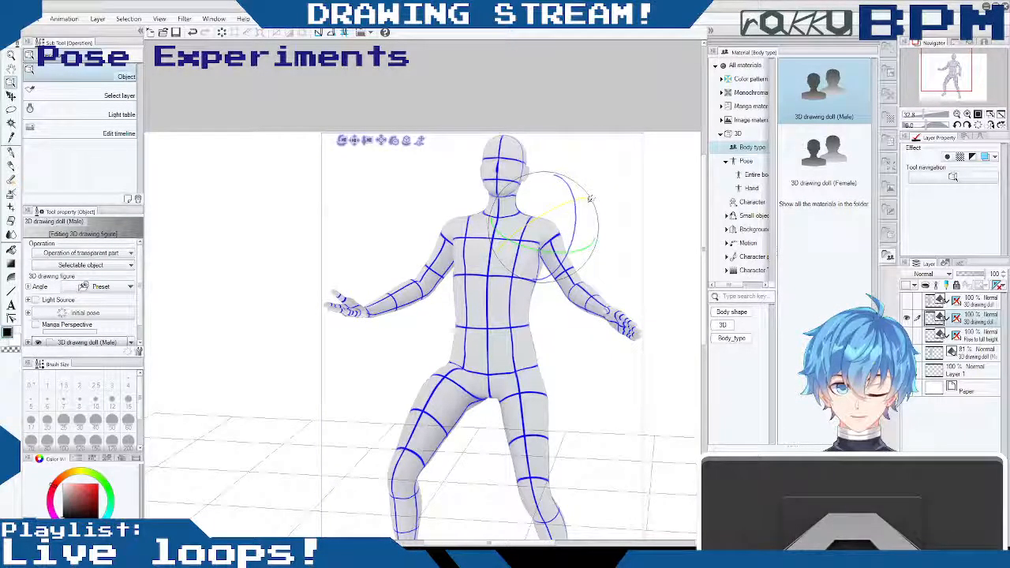
# - Twist the doll's left hand at the wrist so the palm turns upward like the right one
pyautogui.click(620, 322)
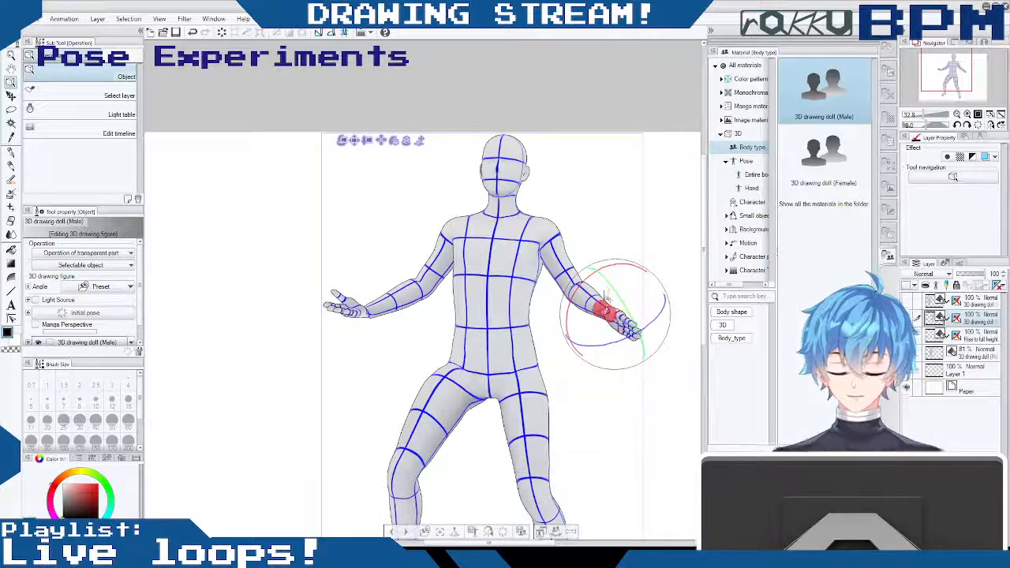
pyautogui.moveTo(615, 273); pyautogui.dragTo(699, 312)
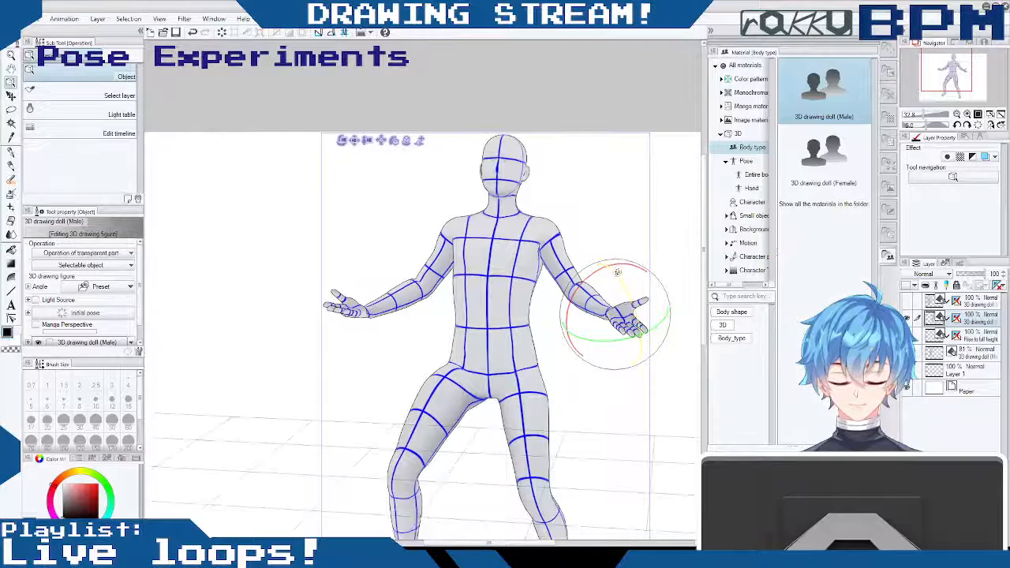
pyautogui.moveTo(609, 241); pyautogui.dragTo(687, 261)
# - Bend the doll's right hand back at the wrist and undo the extra forearm adjustment
pyautogui.moveTo(301, 316); pyautogui.dragTo(370, 250)
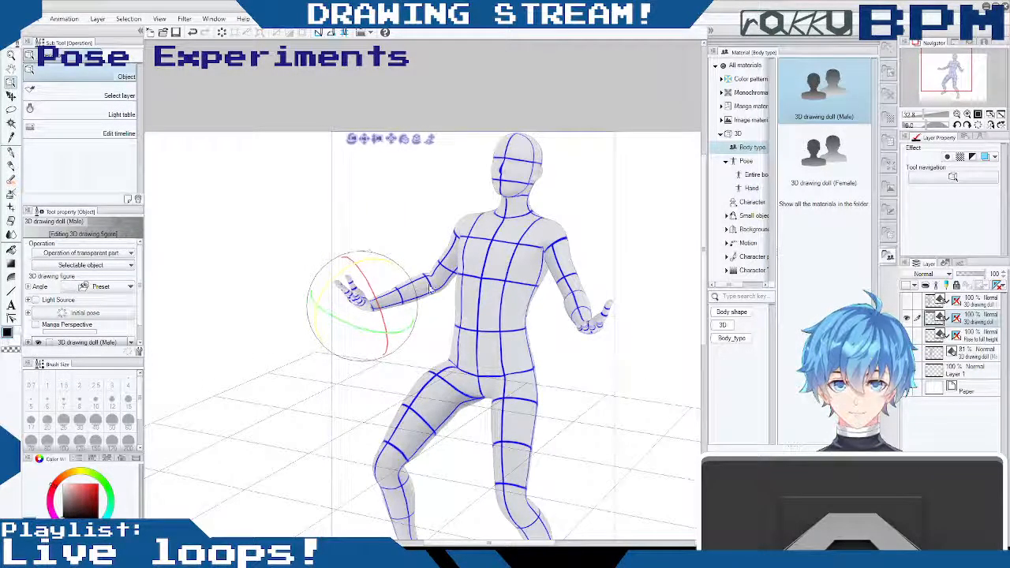
pyautogui.moveTo(415, 279); pyautogui.dragTo(499, 237)
pyautogui.hotkey('ctrl', 'z')
# - Lean the doll's upper body backward by bending the chest and waist above the pelvis
pyautogui.moveTo(660, 377); pyautogui.dragTo(568, 353)
pyautogui.click(499, 237)
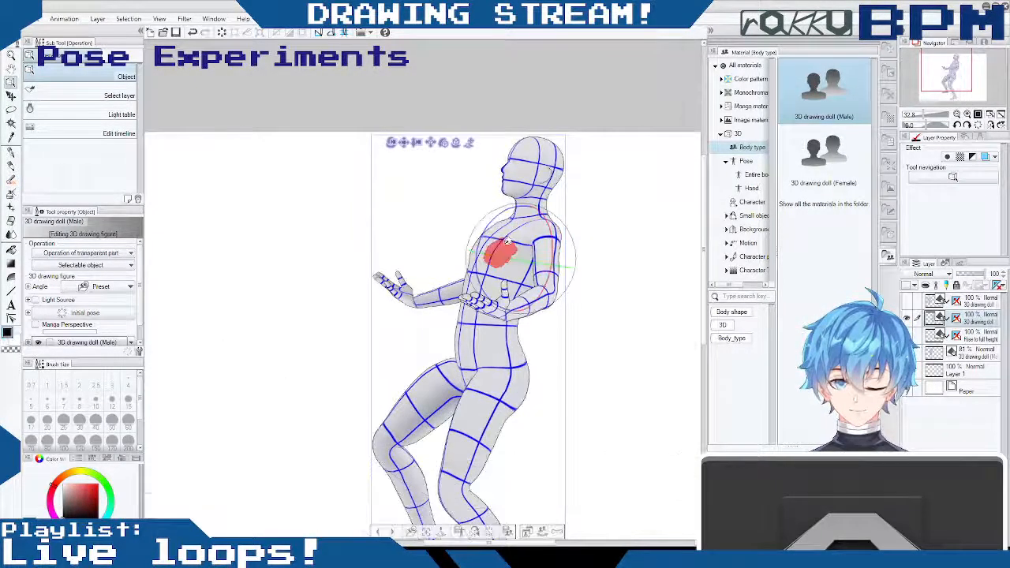
pyautogui.moveTo(495, 245); pyautogui.dragTo(530, 219)
pyautogui.moveTo(473, 330); pyautogui.dragTo(477, 286)
pyautogui.moveTo(480, 366); pyautogui.dragTo(504, 355)
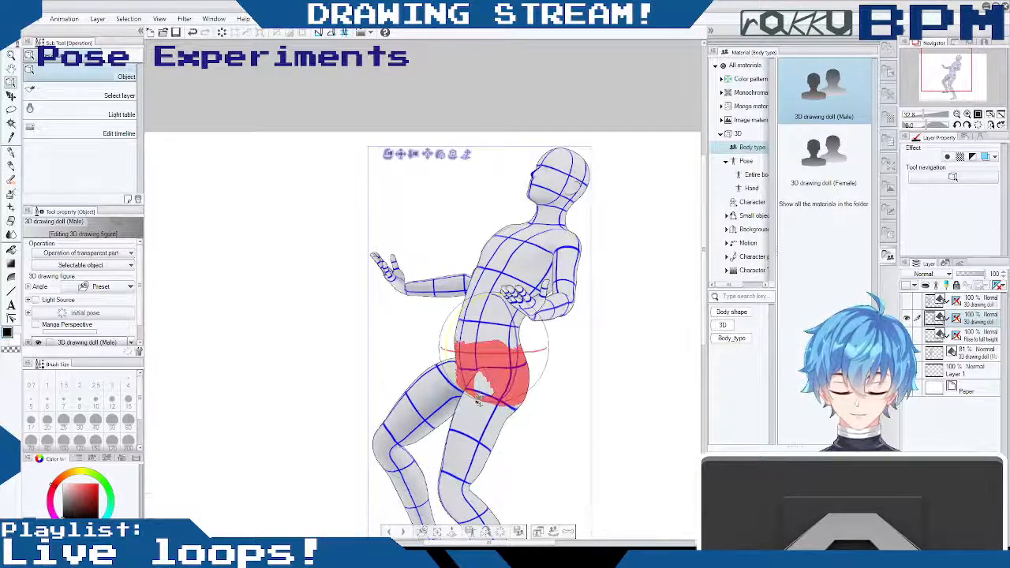
pyautogui.moveTo(630, 407); pyautogui.dragTo(720, 397)
pyautogui.moveTo(274, 368); pyautogui.dragTo(515, 371)
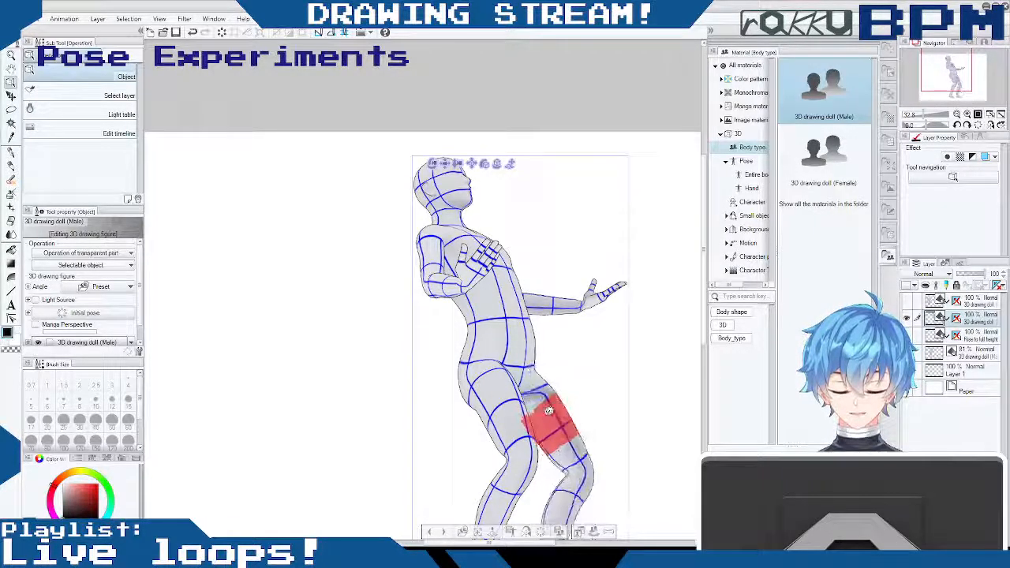
# - Compare the leaning pose with its earlier states from the front and side by stepping back through the recent changes
pyautogui.moveTo(588, 406); pyautogui.dragTo(548, 412)
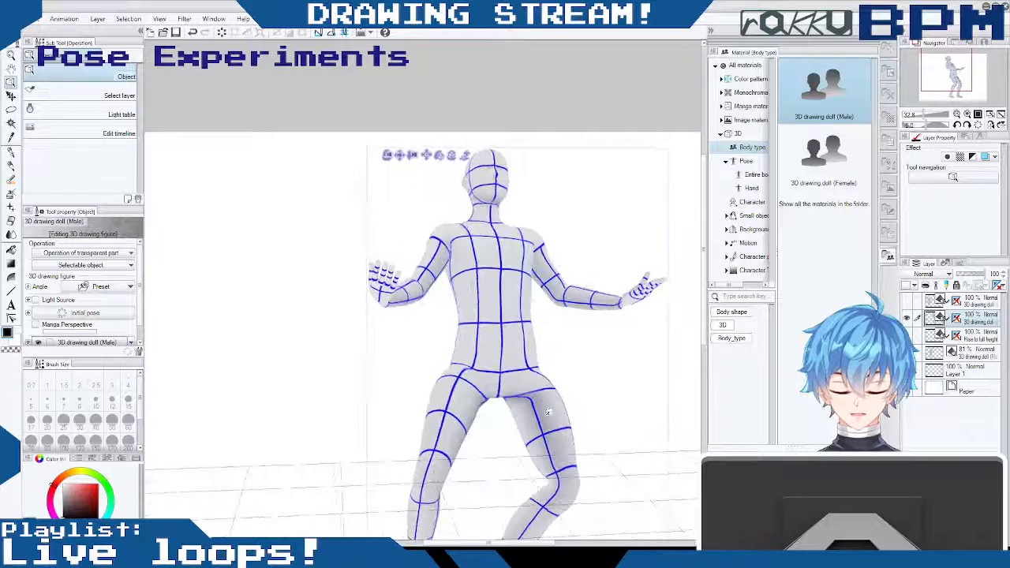
pyautogui.hotkey('ctrl', 'z')
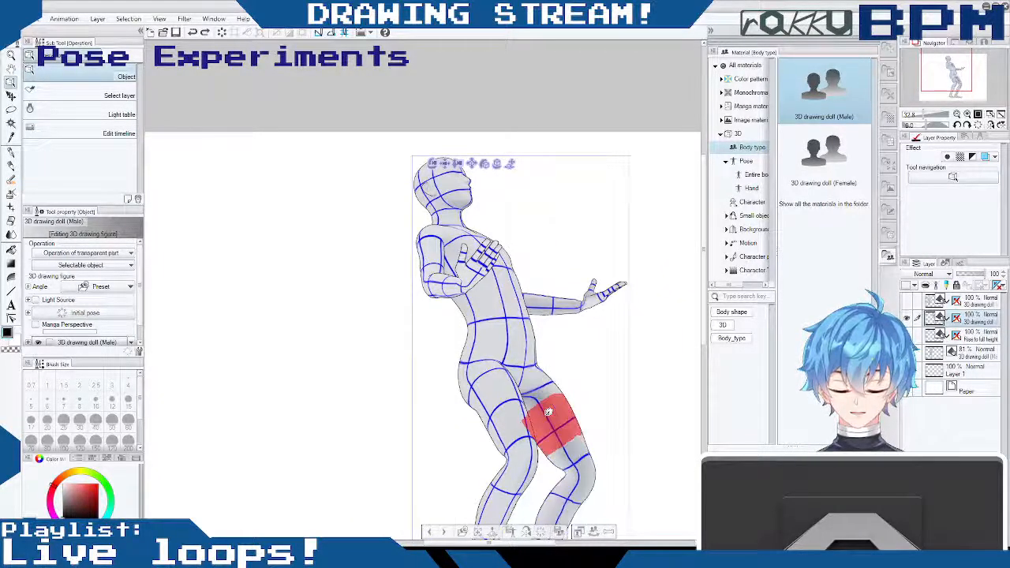
pyautogui.moveTo(598, 388); pyautogui.dragTo(553, 408)
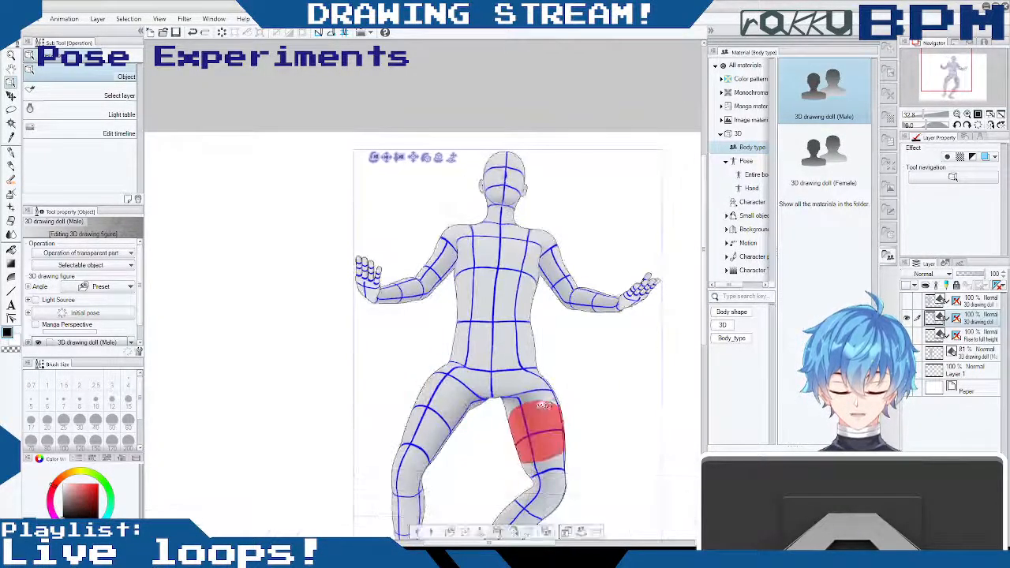
pyautogui.hotkey('ctrl', 'z')
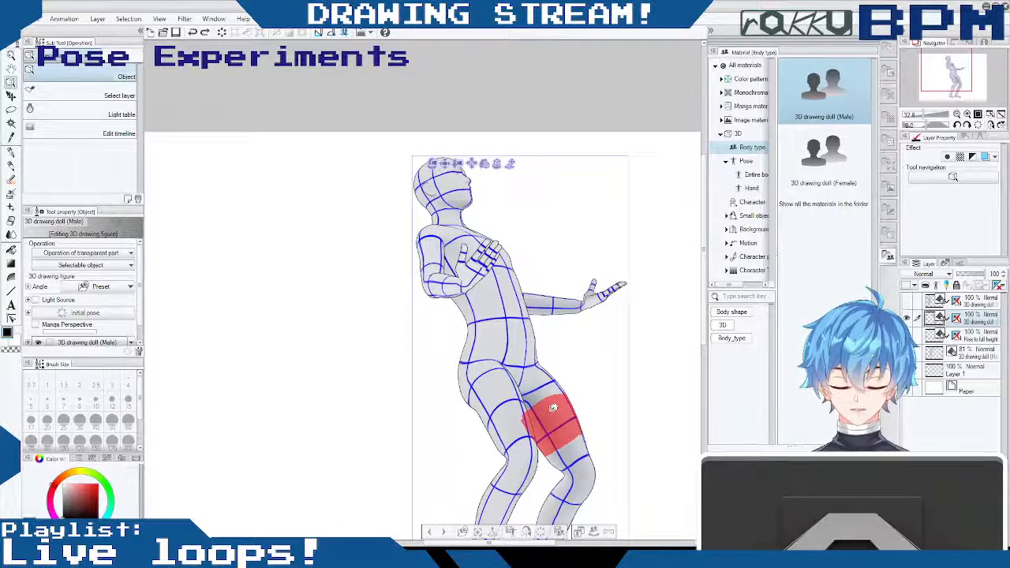
pyautogui.moveTo(598, 388); pyautogui.dragTo(450, 407)
pyautogui.hotkey('ctrl', 'z')
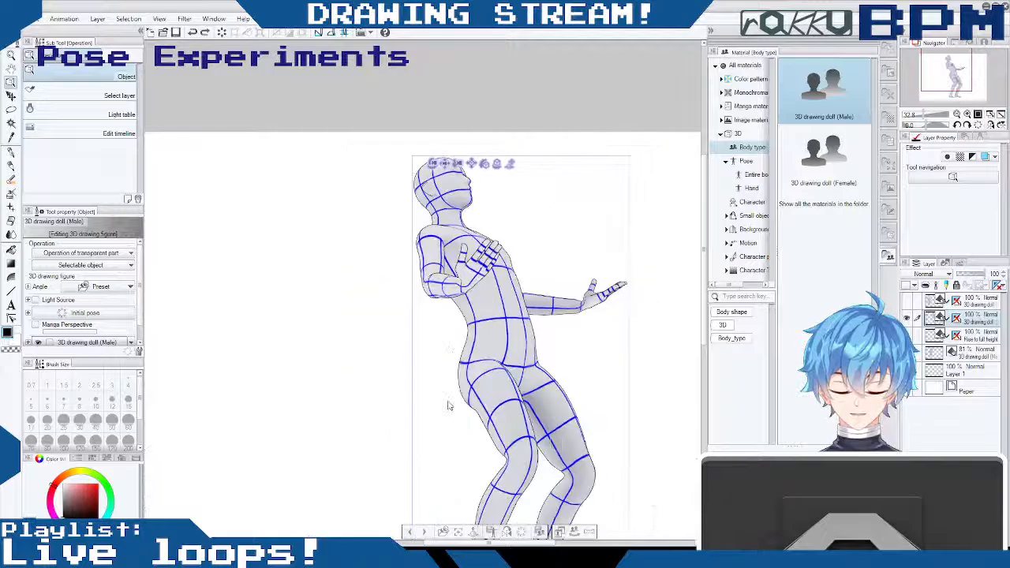
pyautogui.hotkey('ctrl', 'z')
pyautogui.moveTo(540, 434); pyautogui.dragTo(676, 421)
pyautogui.hotkey('ctrl', 'z')
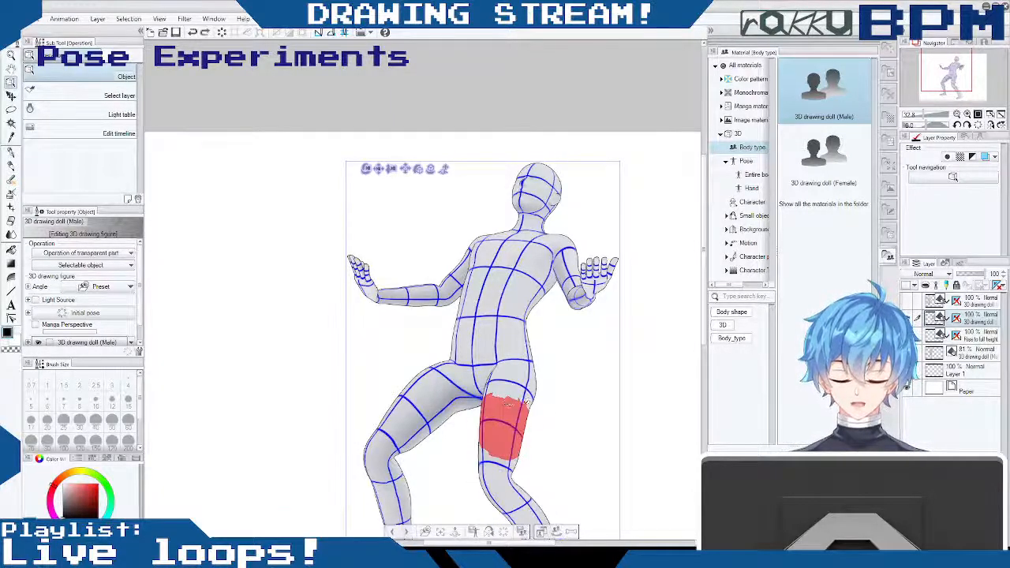
pyautogui.hotkey('ctrl', 'z')
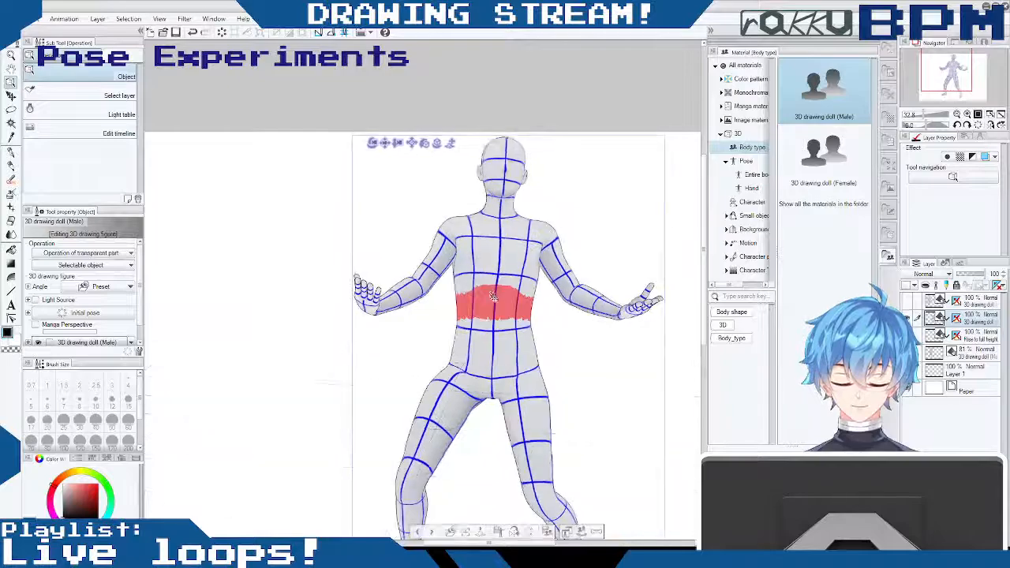
pyautogui.hotkey('ctrl', 'z')
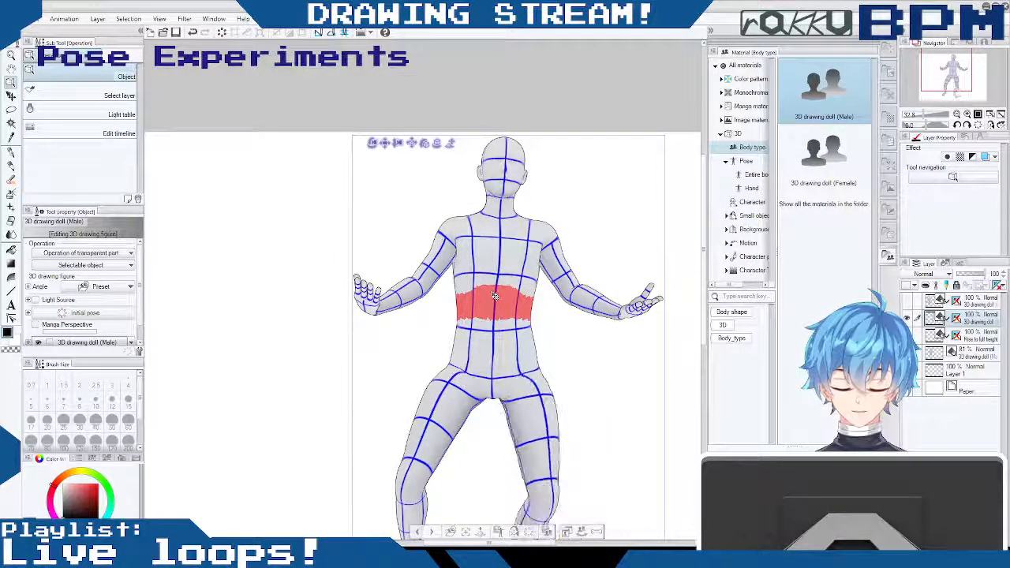
# - Try turning and tilting the whole doll from a side view, undoing each attempt
pyautogui.moveTo(621, 375); pyautogui.dragTo(714, 323)
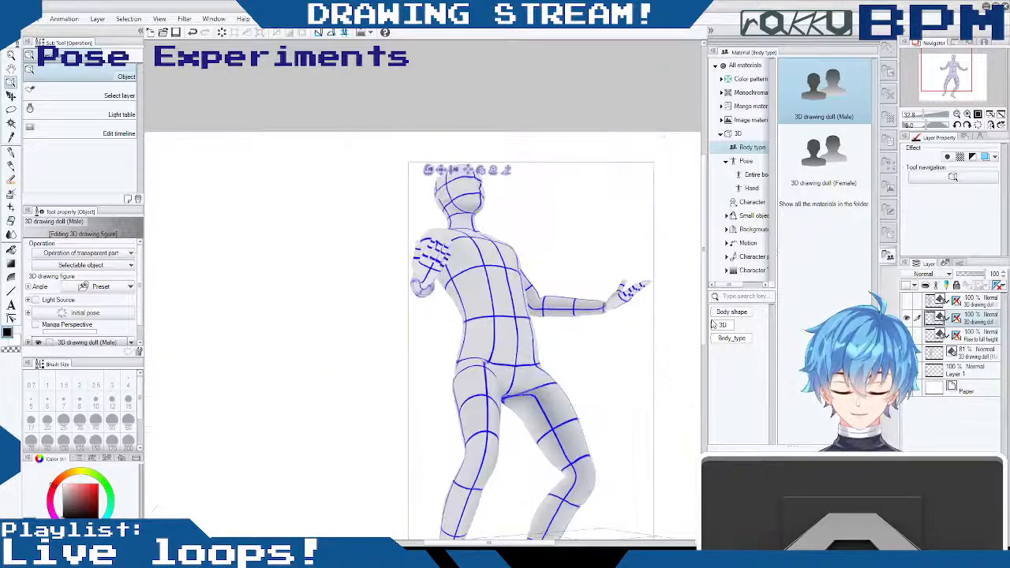
pyautogui.moveTo(659, 378); pyautogui.dragTo(672, 361)
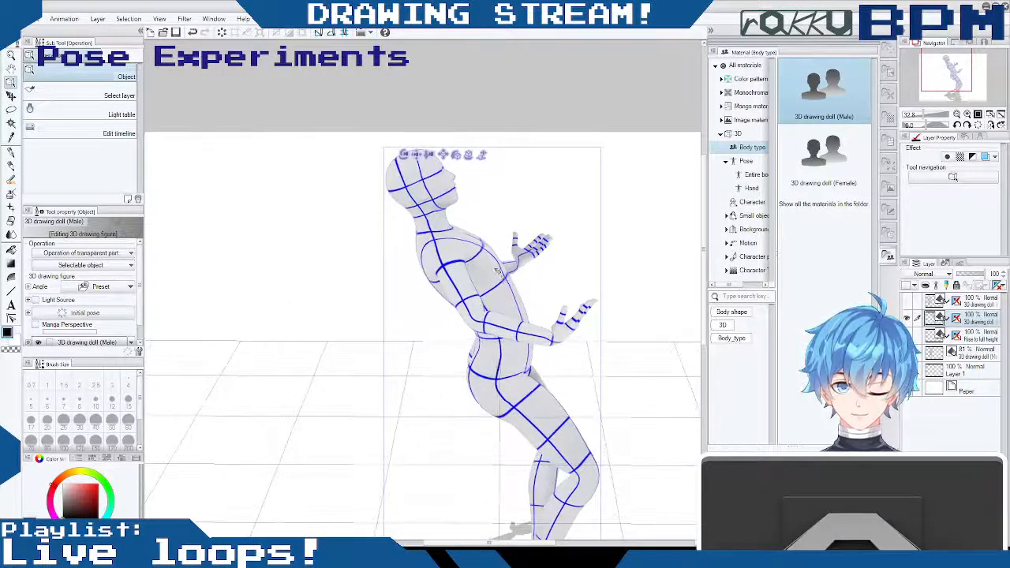
pyautogui.moveTo(458, 156); pyautogui.dragTo(427, 172)
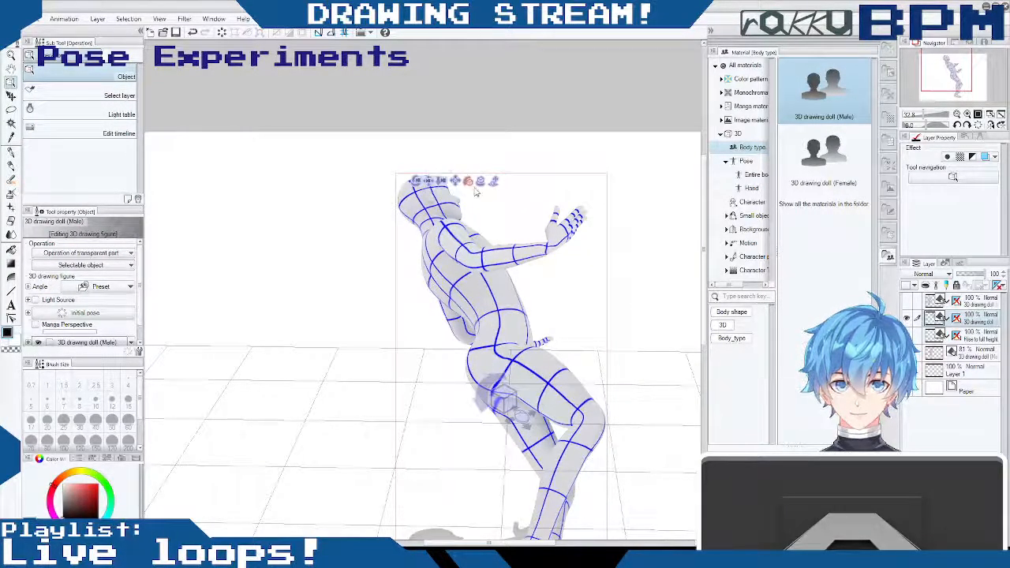
pyautogui.hotkey('ctrl', 'z')
pyautogui.click(460, 157)
pyautogui.moveTo(484, 162); pyautogui.dragTo(571, 168)
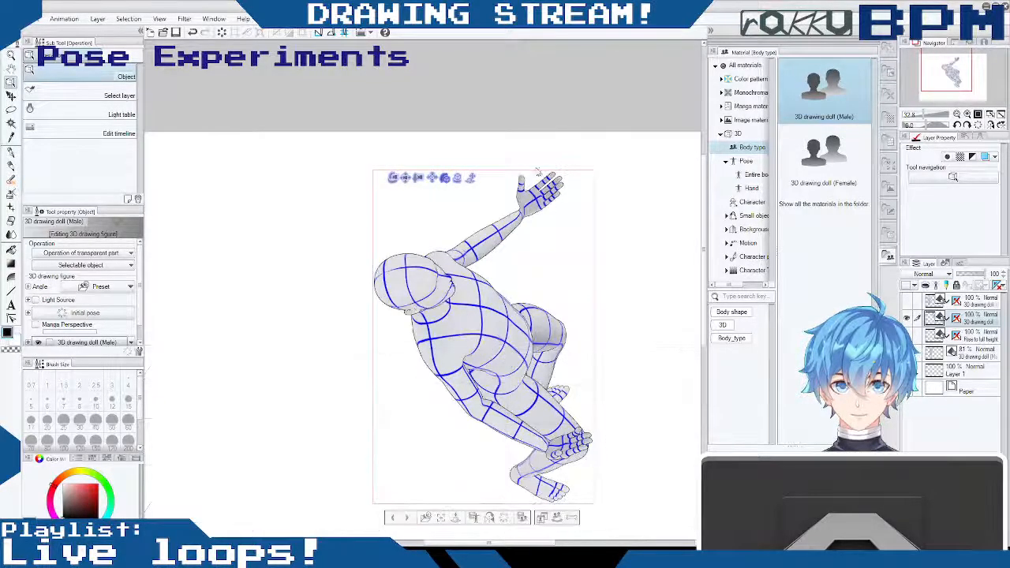
pyautogui.hotkey('ctrl', 'z')
# - Try reorienting the whole leaning doll and its head from both sides, undoing the attempts
pyautogui.moveTo(469, 158); pyautogui.dragTo(514, 169)
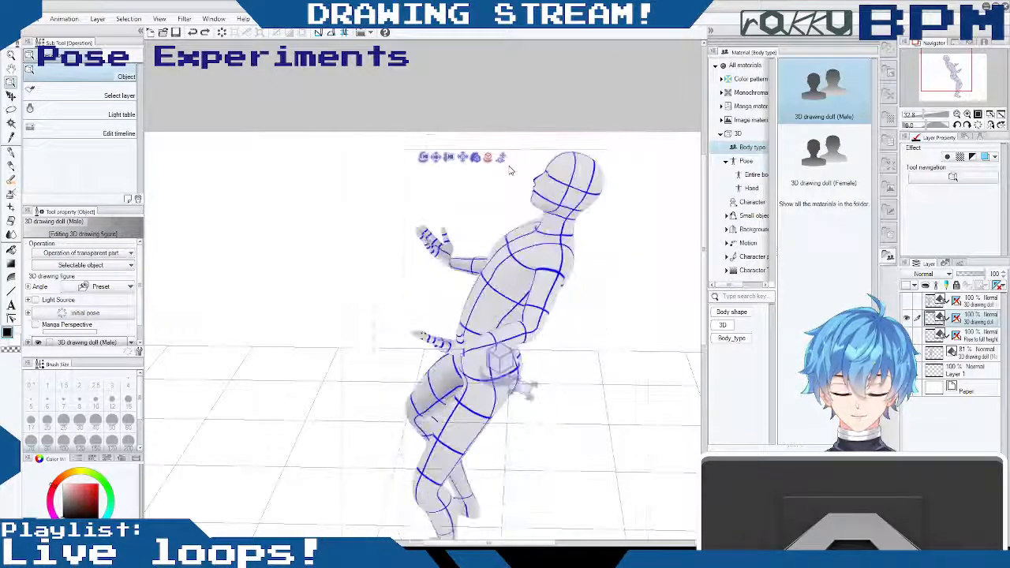
pyautogui.moveTo(649, 320); pyautogui.dragTo(587, 359)
pyautogui.hotkey('ctrl', 'z')
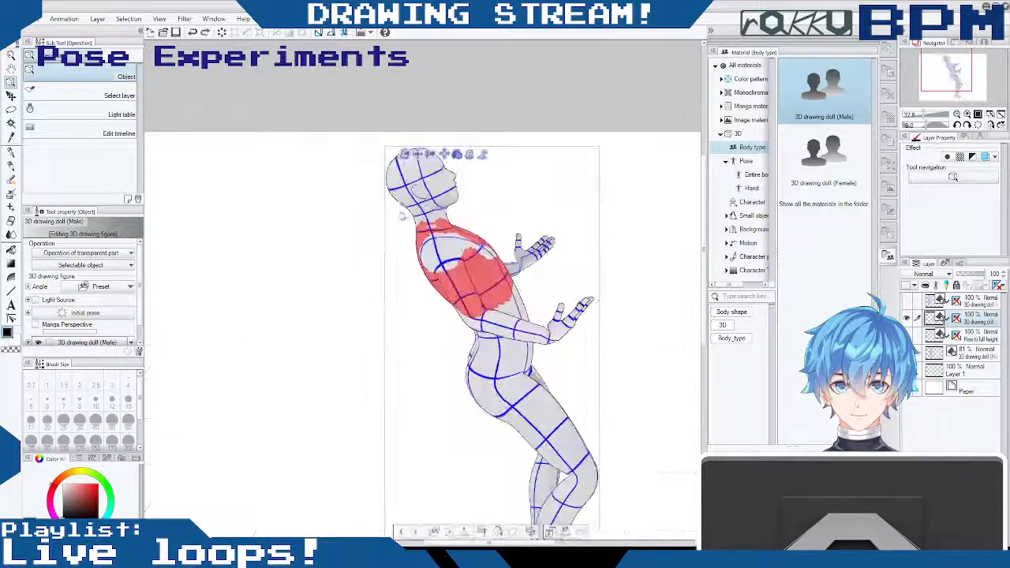
pyautogui.click(421, 183)
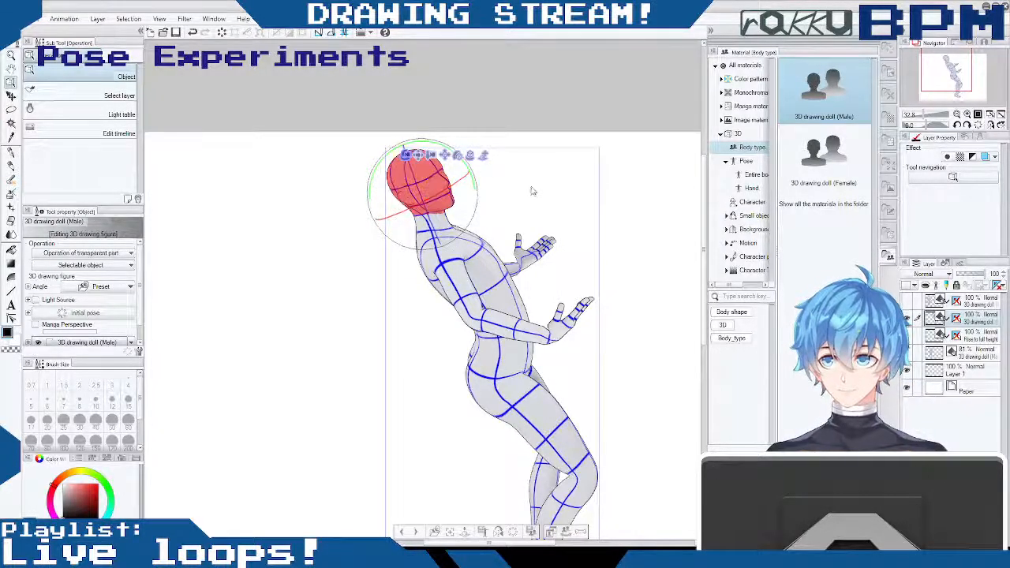
pyautogui.click(609, 205)
pyautogui.moveTo(606, 267); pyautogui.dragTo(495, 269)
pyautogui.hotkey('ctrl', 'z')
pyautogui.hotkey('ctrl', 'z')
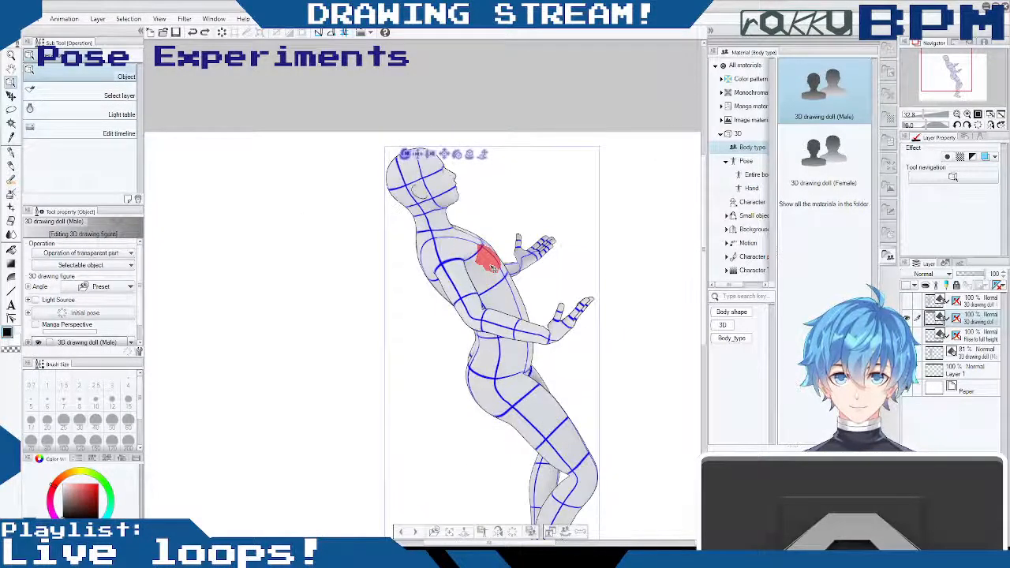
pyautogui.moveTo(405, 155); pyautogui.dragTo(404, 154)
pyautogui.click(405, 156)
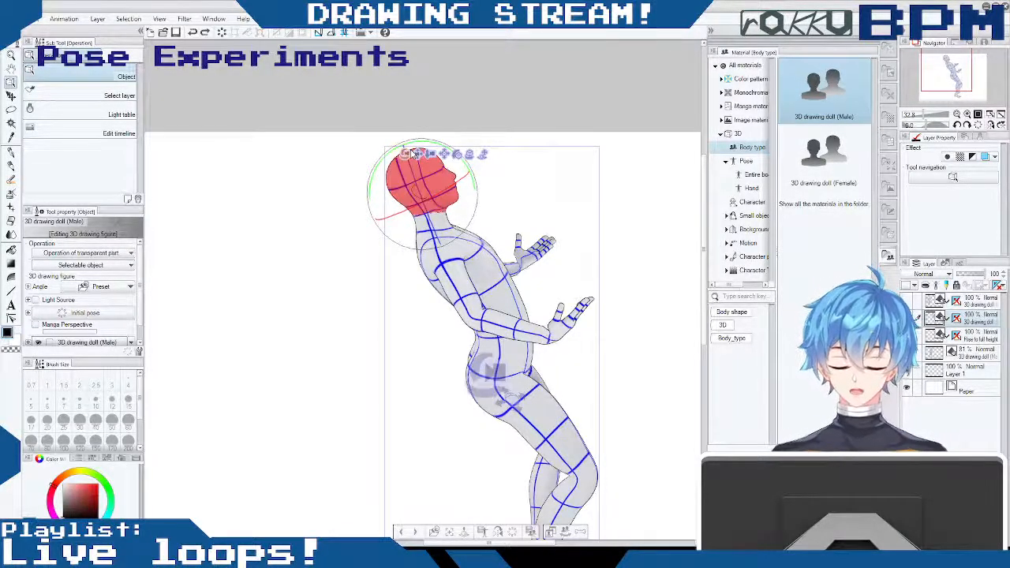
# - Rotate the doll's left thigh slightly at the hip from the front
pyautogui.scroll(-3, 696, 327)
pyautogui.moveTo(696, 327); pyautogui.dragTo(697, 333)
pyautogui.moveTo(624, 238); pyautogui.dragTo(430, 242)
pyautogui.click(543, 366)
pyautogui.moveTo(542, 366); pyautogui.dragTo(551, 365)
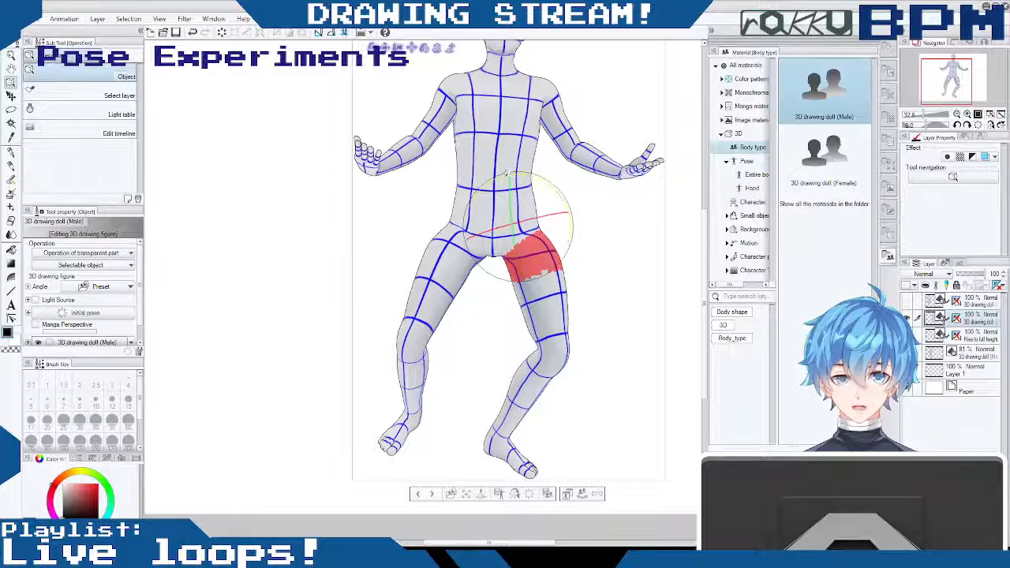
pyautogui.moveTo(504, 173); pyautogui.dragTo(509, 184)
pyautogui.moveTo(549, 215); pyautogui.dragTo(537, 218)
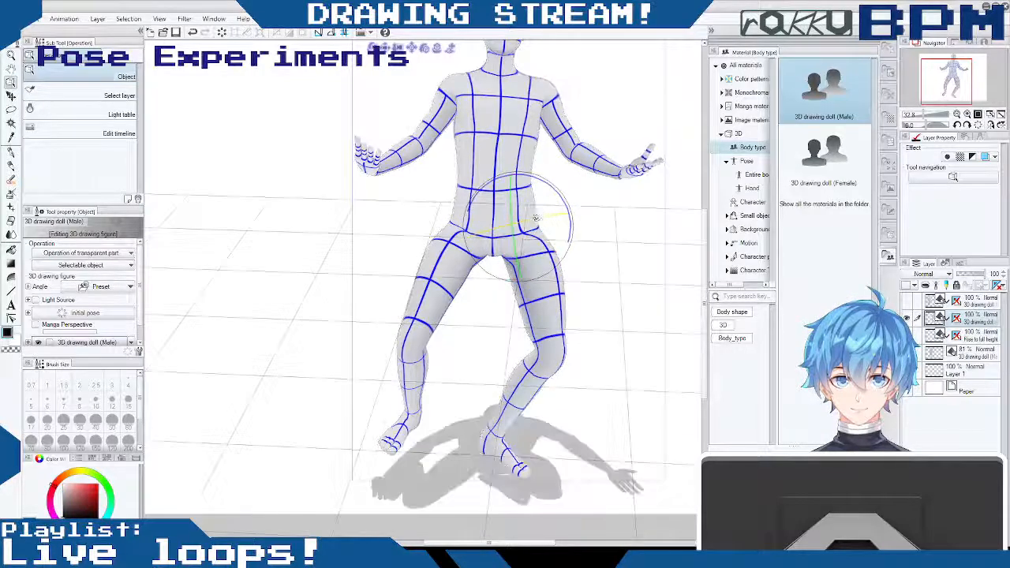
# - Bend the doll's upper body forward at the waist in side view until the torso is upright above the pelvis
pyautogui.moveTo(484, 349); pyautogui.dragTo(663, 317)
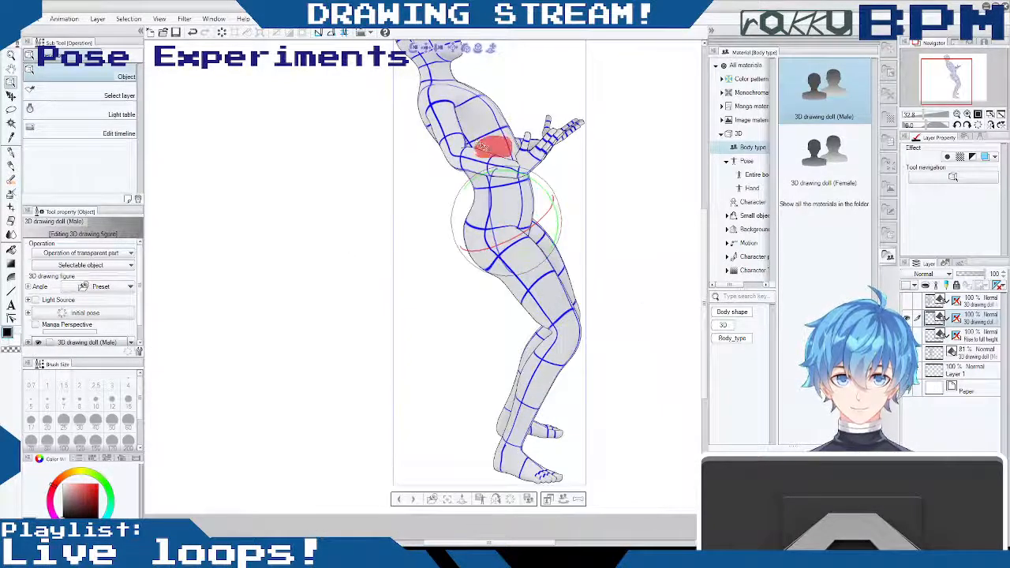
pyautogui.moveTo(484, 147); pyautogui.dragTo(513, 135)
pyautogui.moveTo(478, 216); pyautogui.dragTo(447, 232)
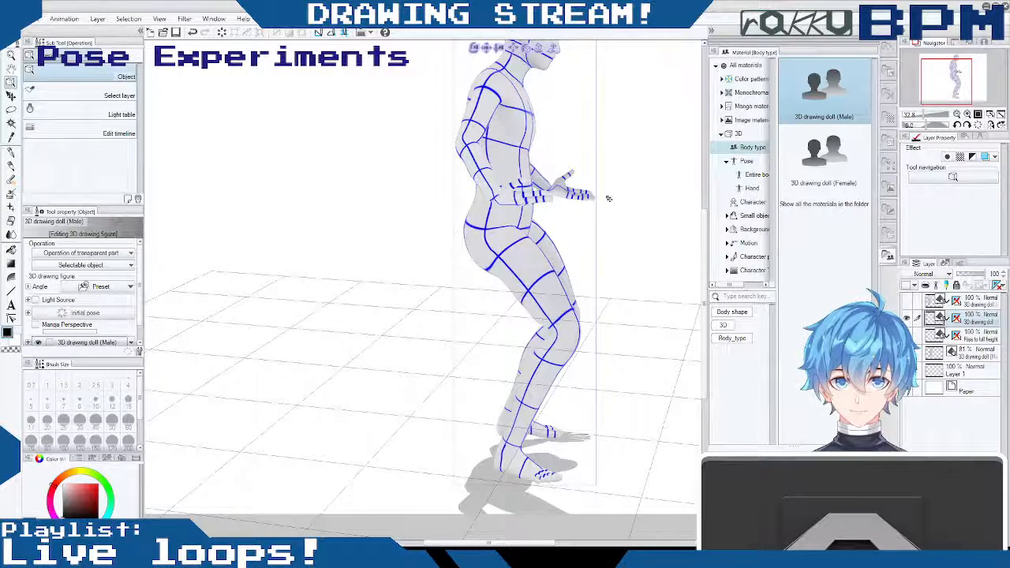
pyautogui.moveTo(595, 205); pyautogui.dragTo(594, 205)
pyautogui.moveTo(705, 230); pyautogui.dragTo(705, 183)
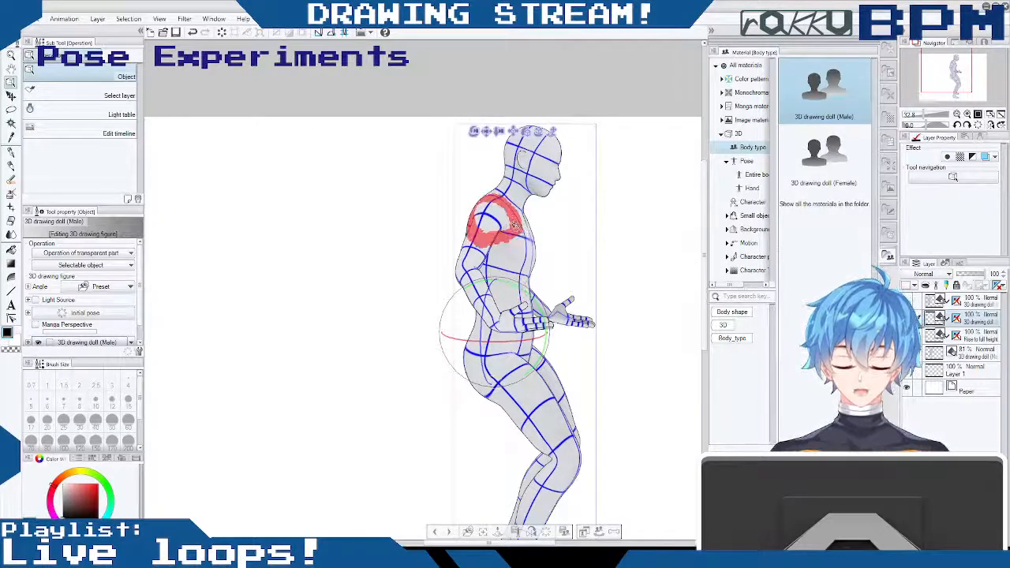
# - Fine-tune the rotation of the doll's chest and shoulders from front and three-quarter angles
pyautogui.moveTo(527, 231); pyautogui.dragTo(520, 252)
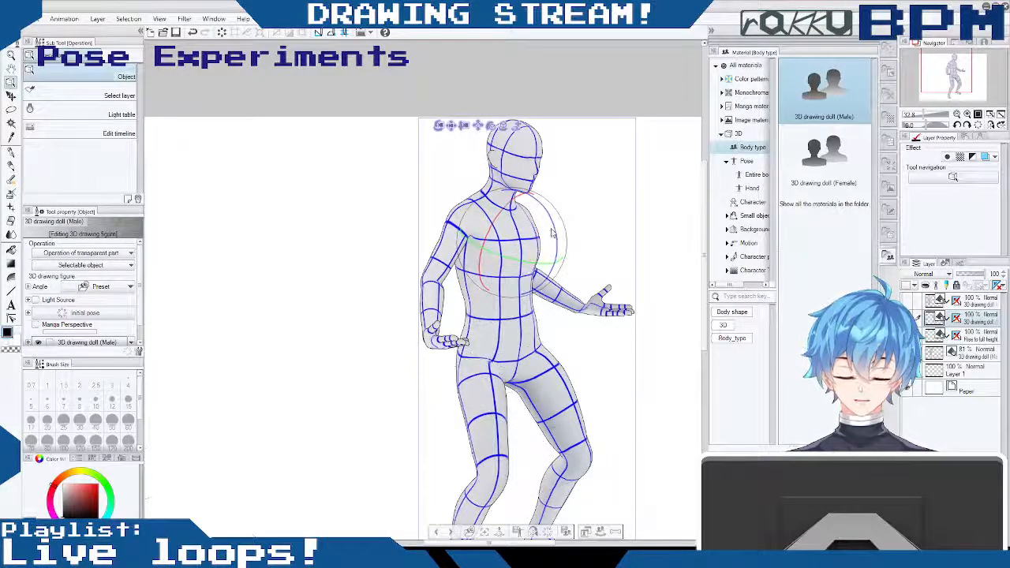
pyautogui.moveTo(555, 222); pyautogui.dragTo(537, 190)
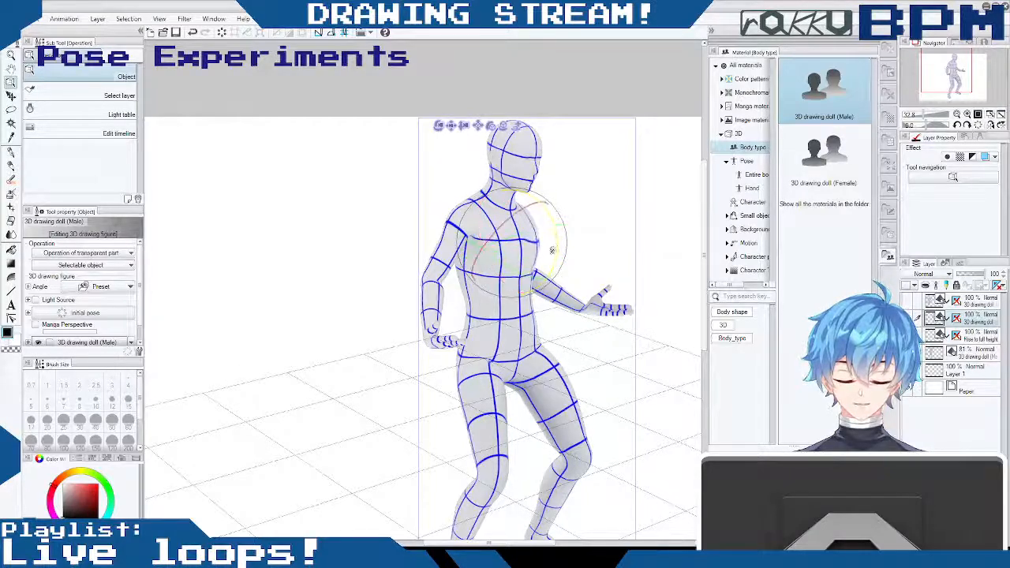
pyautogui.moveTo(553, 226); pyautogui.dragTo(503, 253)
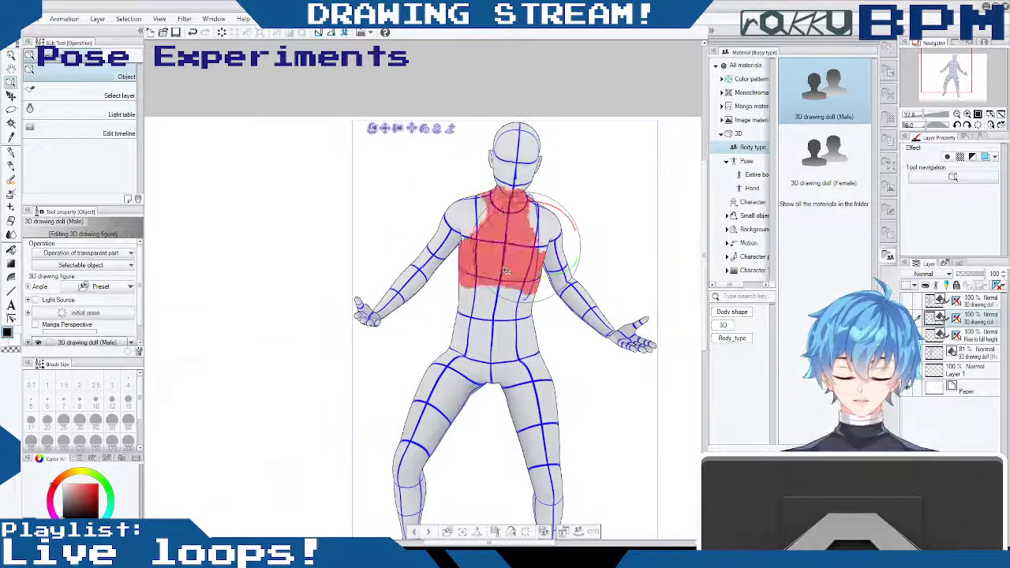
pyautogui.moveTo(579, 427); pyautogui.dragTo(498, 262)
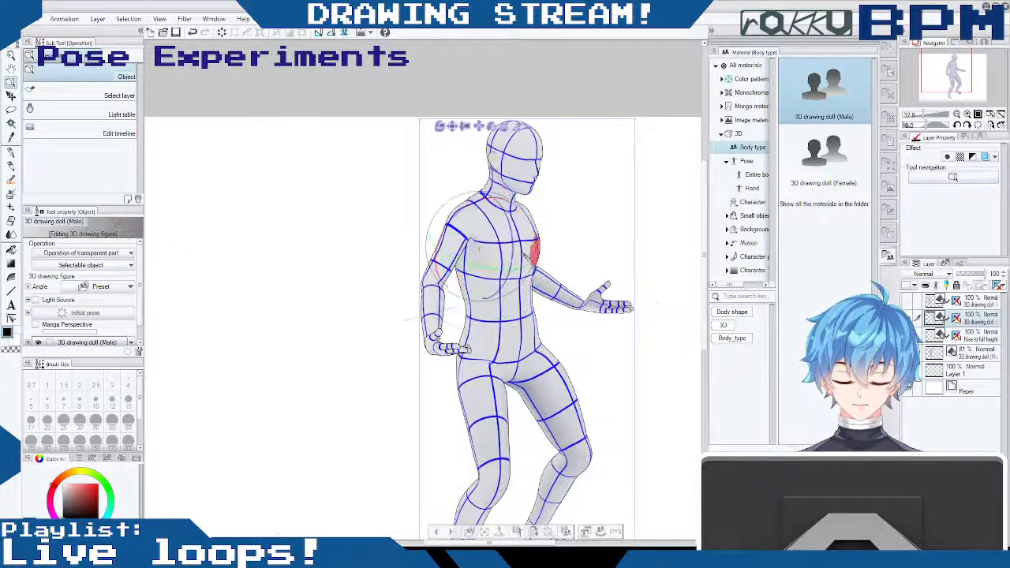
pyautogui.moveTo(501, 205); pyautogui.dragTo(503, 209)
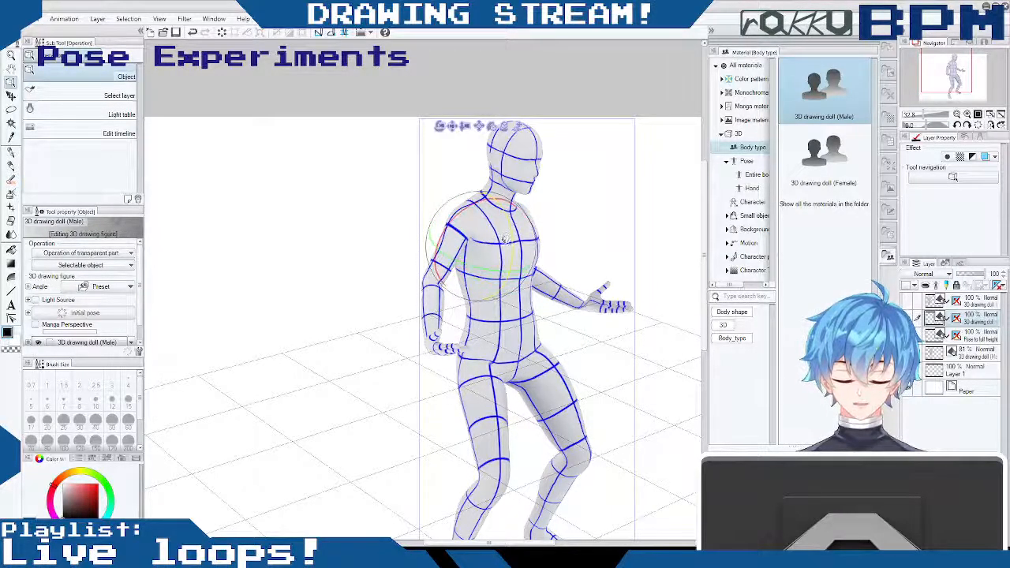
pyautogui.moveTo(503, 237); pyautogui.dragTo(504, 234)
# - Try arching the upper chest backward with the arms pulled up, and undo the attempt
pyautogui.moveTo(612, 230); pyautogui.dragTo(575, 210)
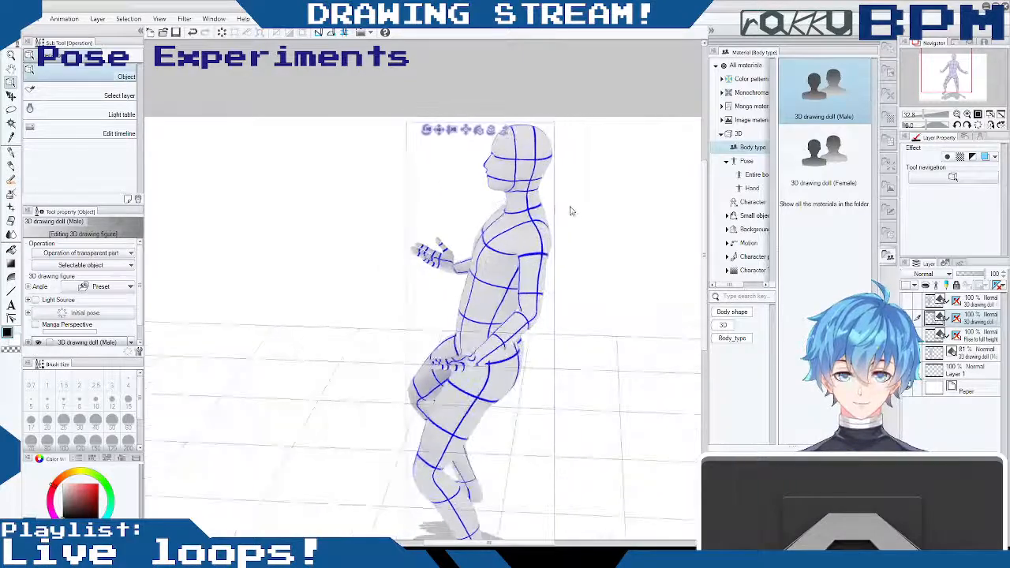
pyautogui.click(519, 227)
pyautogui.moveTo(528, 232); pyautogui.dragTo(579, 168)
pyautogui.moveTo(581, 371); pyautogui.dragTo(726, 359)
pyautogui.moveTo(636, 321); pyautogui.dragTo(665, 343)
pyautogui.hotkey('ctrl', 'z')
pyautogui.hotkey('ctrl', 'z')
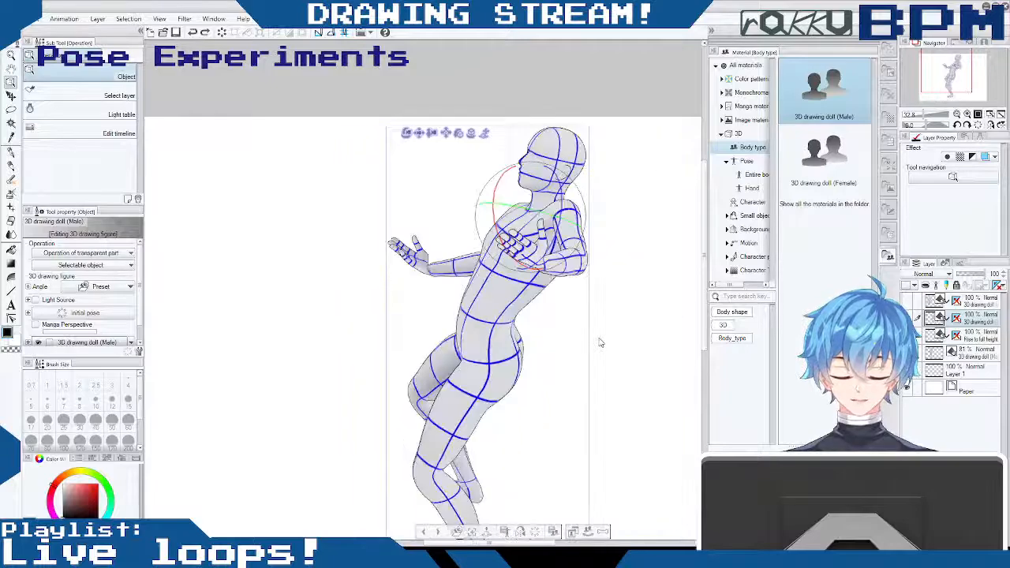
pyautogui.hotkey('ctrl', 'z')
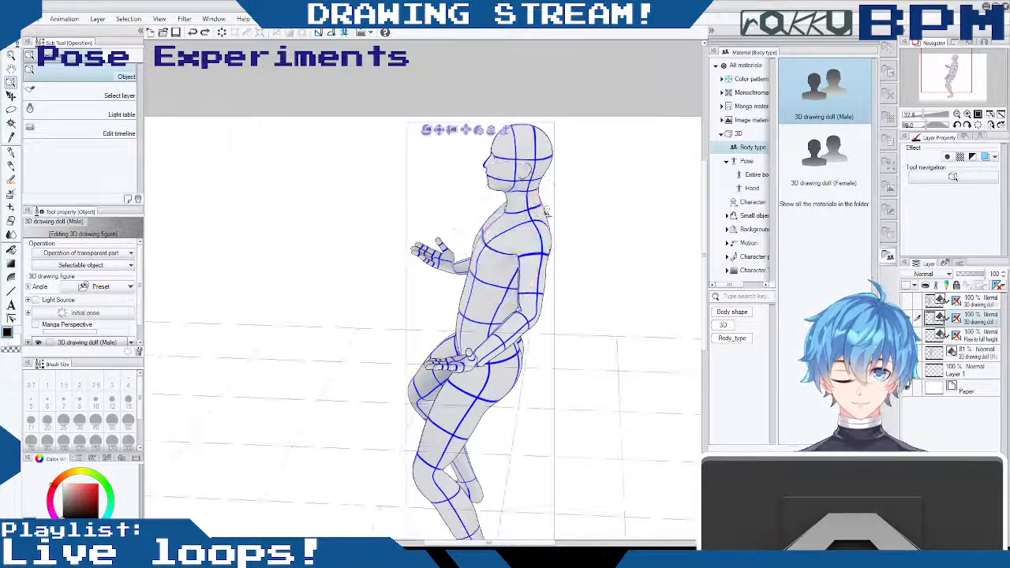
# - Try rotating the whole doll from the side view, undoing each attempt
pyautogui.moveTo(562, 255); pyautogui.dragTo(617, 271)
pyautogui.moveTo(608, 310); pyautogui.dragTo(499, 199)
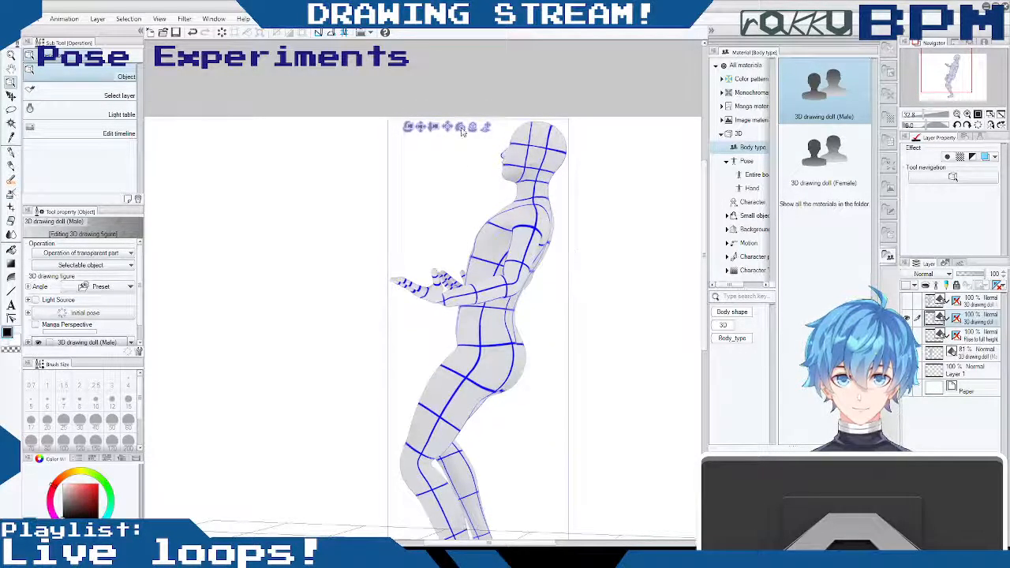
pyautogui.moveTo(465, 130); pyautogui.dragTo(465, 130)
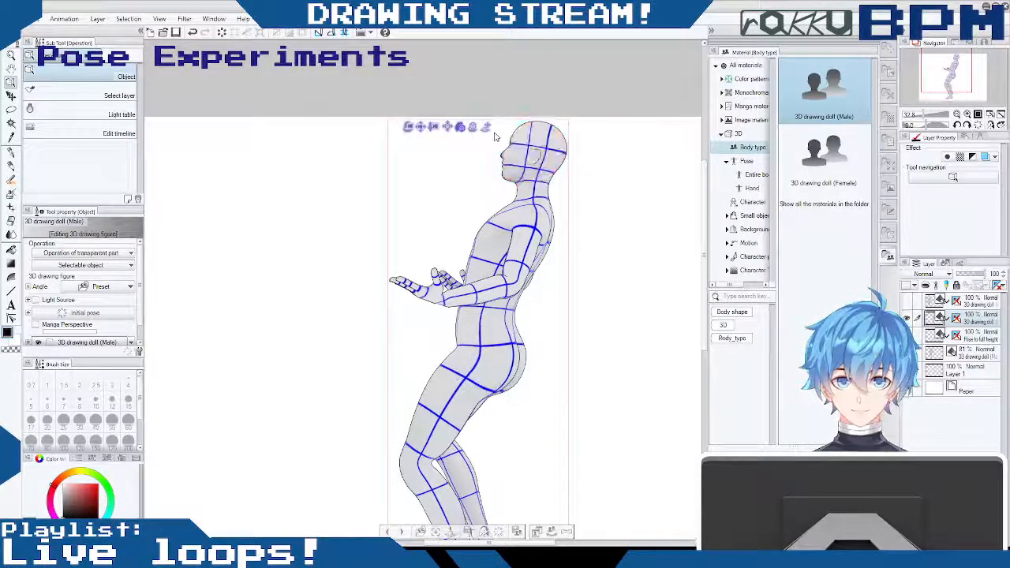
pyautogui.moveTo(459, 128); pyautogui.dragTo(491, 161)
pyautogui.hotkey('ctrl', 'z')
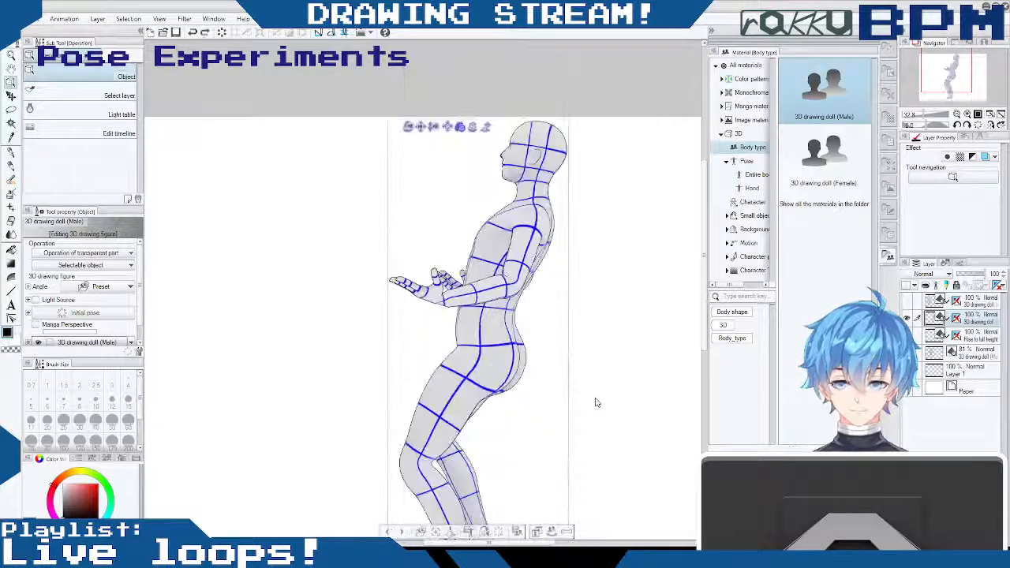
pyautogui.hotkey('ctrl', 'y')
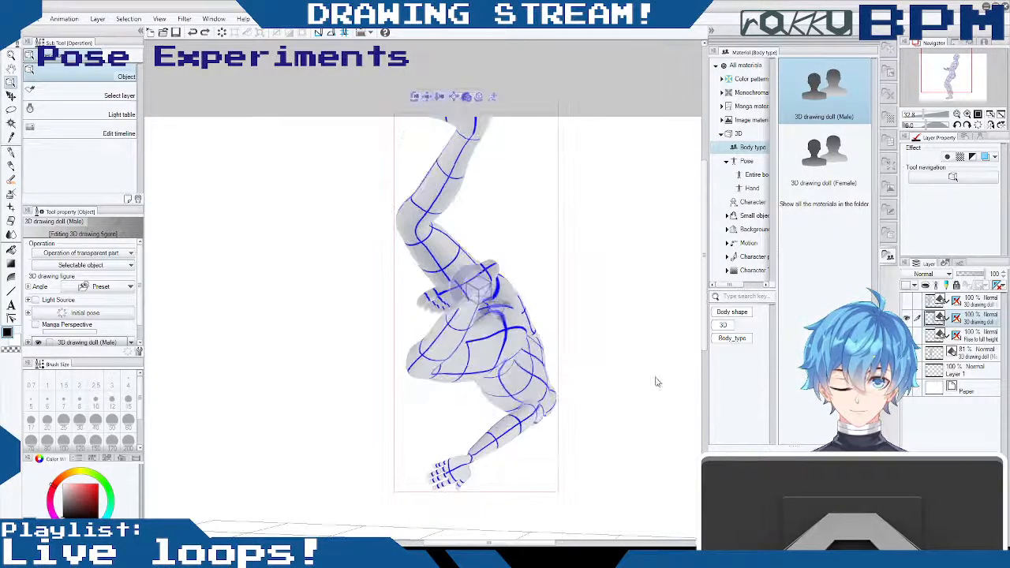
pyautogui.hotkey('ctrl', 'z')
pyautogui.moveTo(401, 149); pyautogui.dragTo(416, 230)
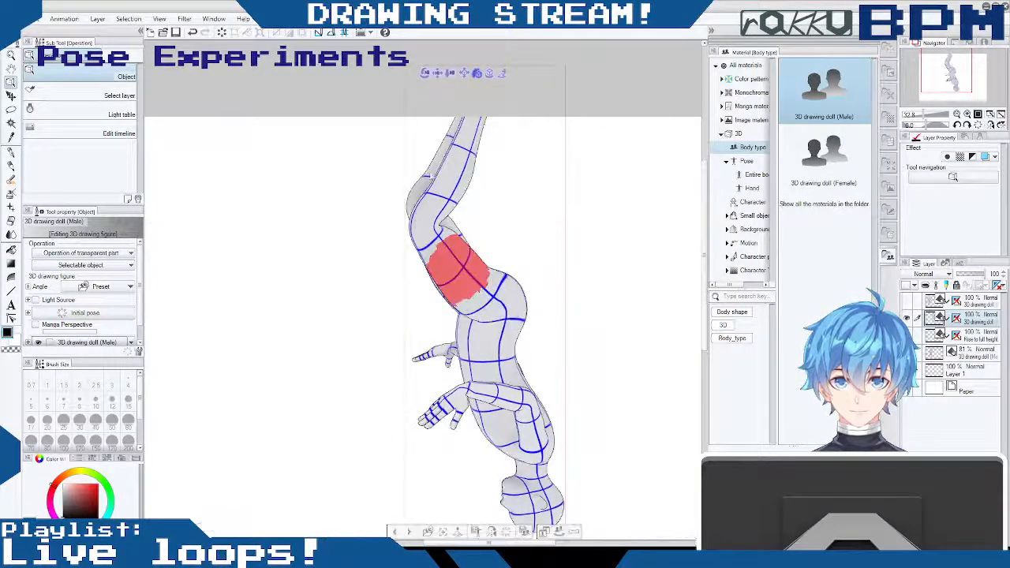
pyautogui.hotkey('ctrl', 'z')
# - Tilt the whole doll backward from the front view
pyautogui.moveTo(408, 128); pyautogui.dragTo(597, 214)
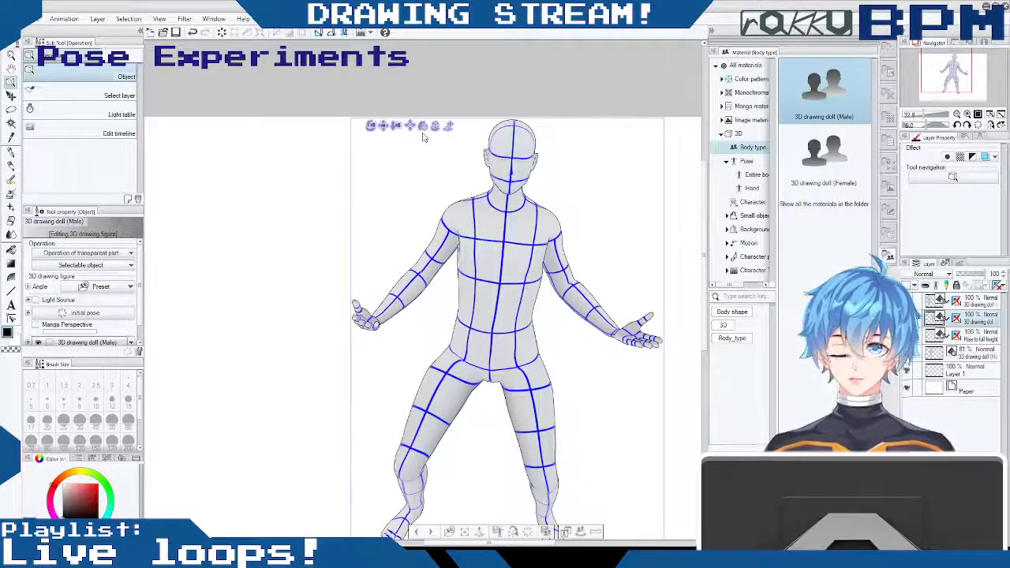
pyautogui.moveTo(422, 137)
pyautogui.mouseDown()
pyautogui.moveTo(422, 110)
pyautogui.moveTo(424, 127)
pyautogui.mouseUp()
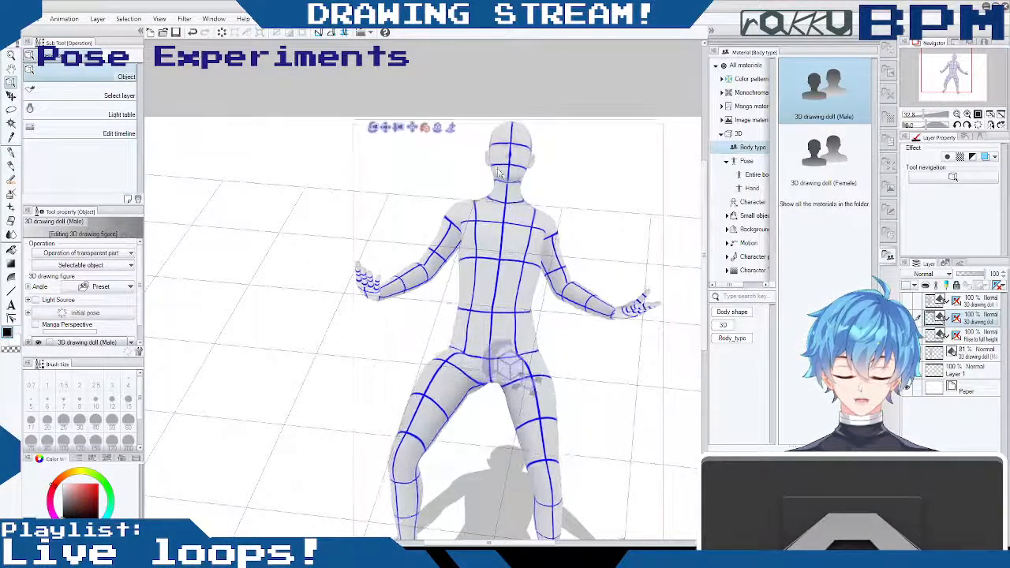
pyautogui.moveTo(650, 332); pyautogui.dragTo(704, 351)
# - Rotate both of the doll's feet downward at the ankles so the soles sit level with the floor
pyautogui.click(330, 380)
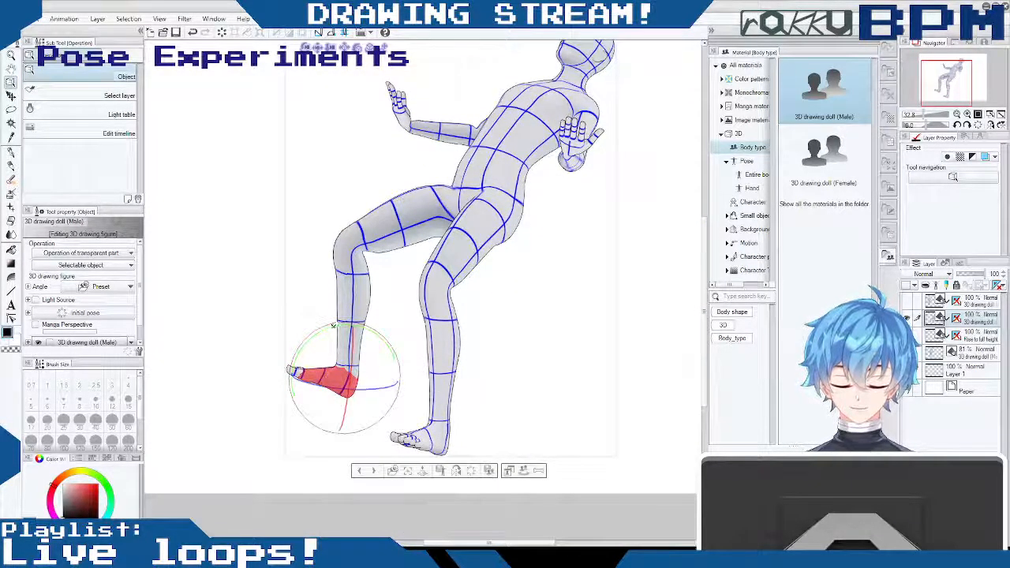
pyautogui.moveTo(332, 325); pyautogui.dragTo(312, 336)
pyautogui.moveTo(426, 230); pyautogui.dragTo(413, 223)
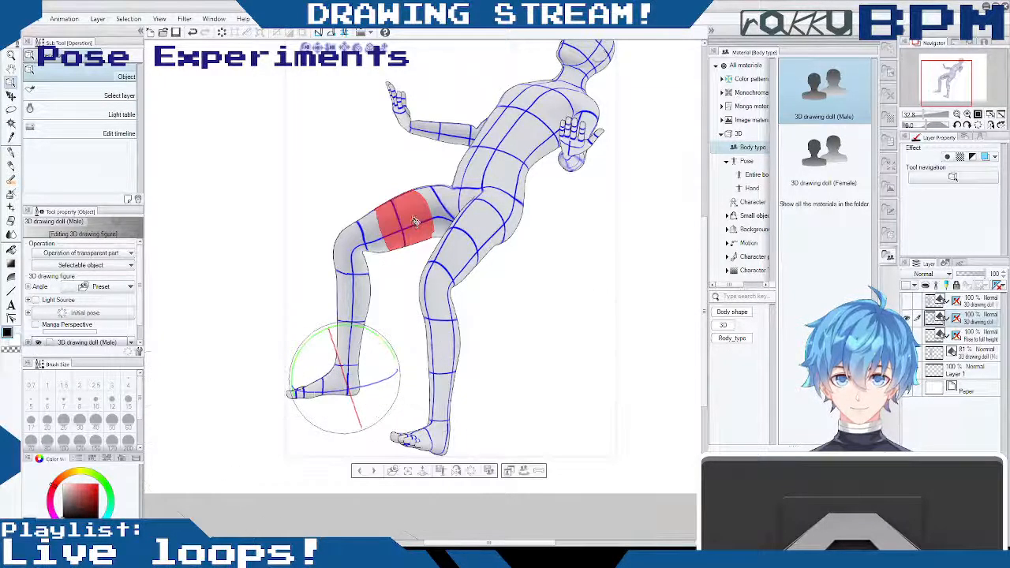
pyautogui.moveTo(500, 408); pyautogui.dragTo(462, 412)
pyautogui.click(385, 432)
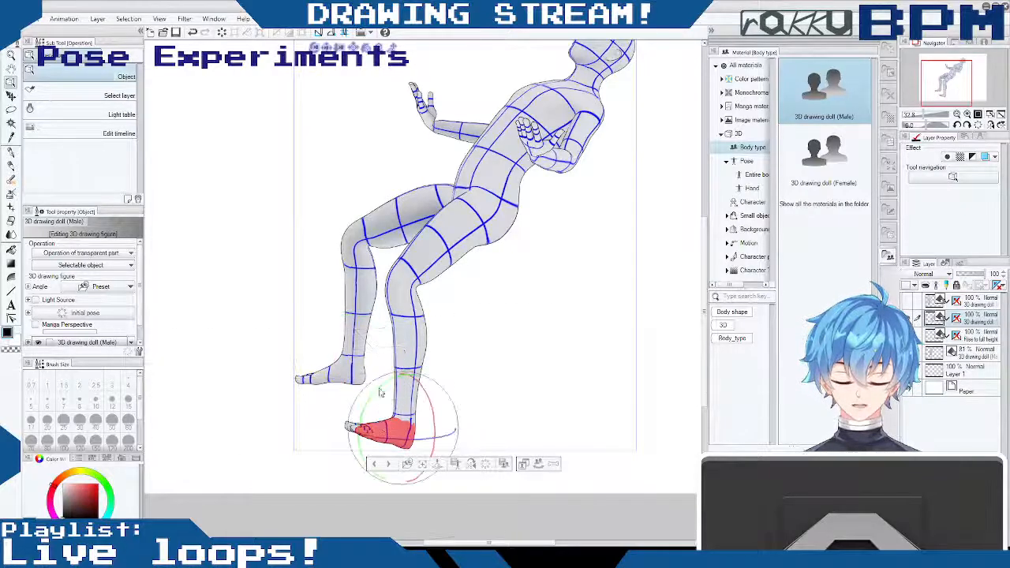
pyautogui.moveTo(386, 393); pyautogui.dragTo(370, 389)
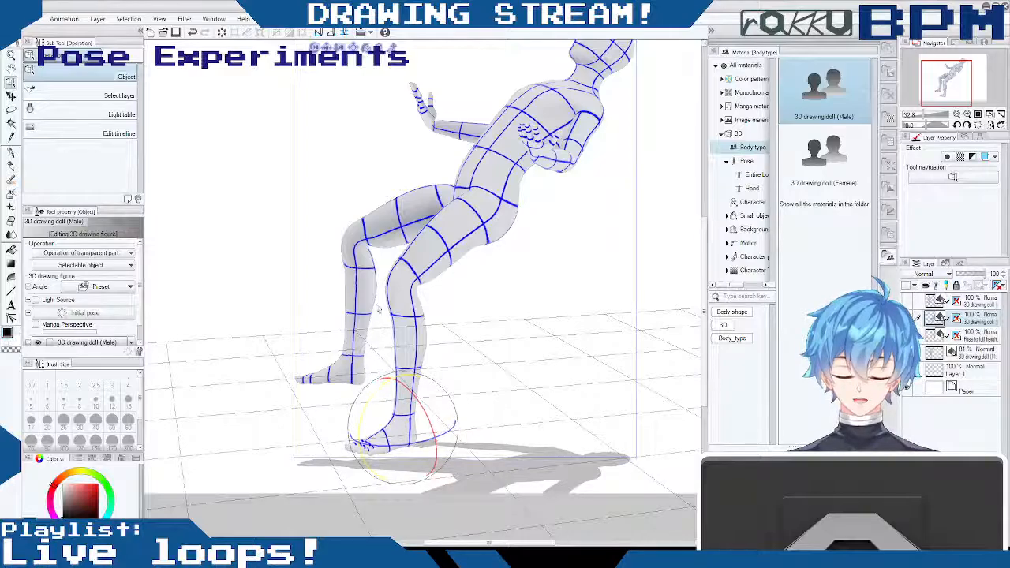
pyautogui.moveTo(377, 310); pyautogui.dragTo(377, 310)
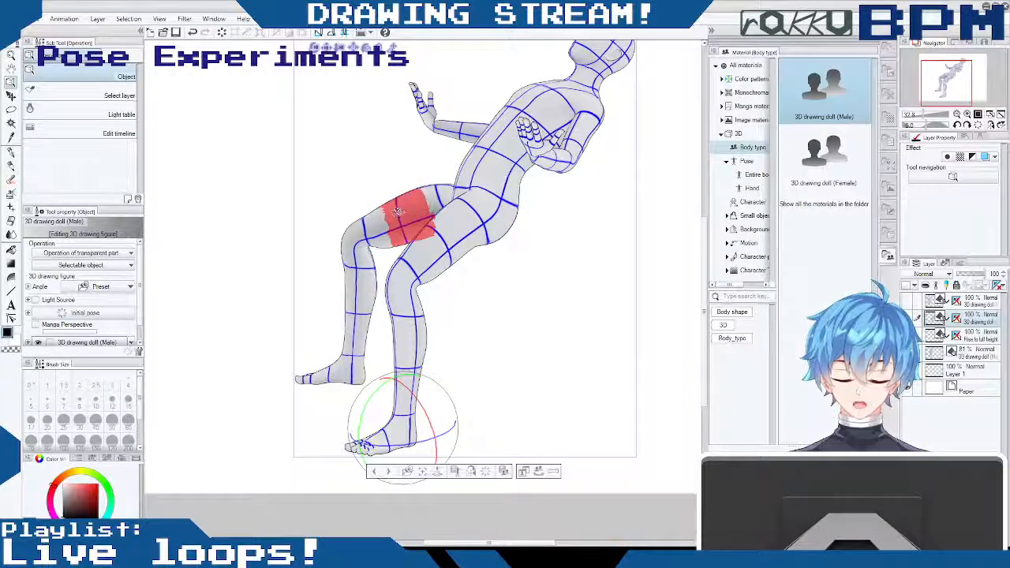
# - Lower the doll's raised right knee and adjust its right foot at the ankle
pyautogui.moveTo(357, 258); pyautogui.dragTo(357, 263)
pyautogui.moveTo(400, 305); pyautogui.dragTo(409, 315)
pyautogui.moveTo(501, 329); pyautogui.dragTo(639, 333)
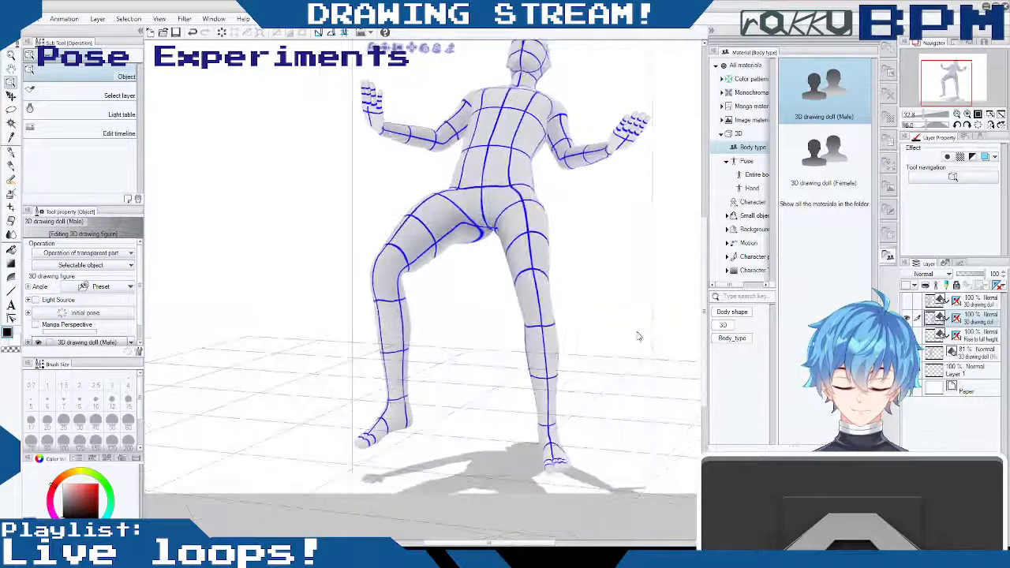
pyautogui.moveTo(393, 271); pyautogui.dragTo(382, 321)
pyautogui.moveTo(594, 305); pyautogui.dragTo(517, 304)
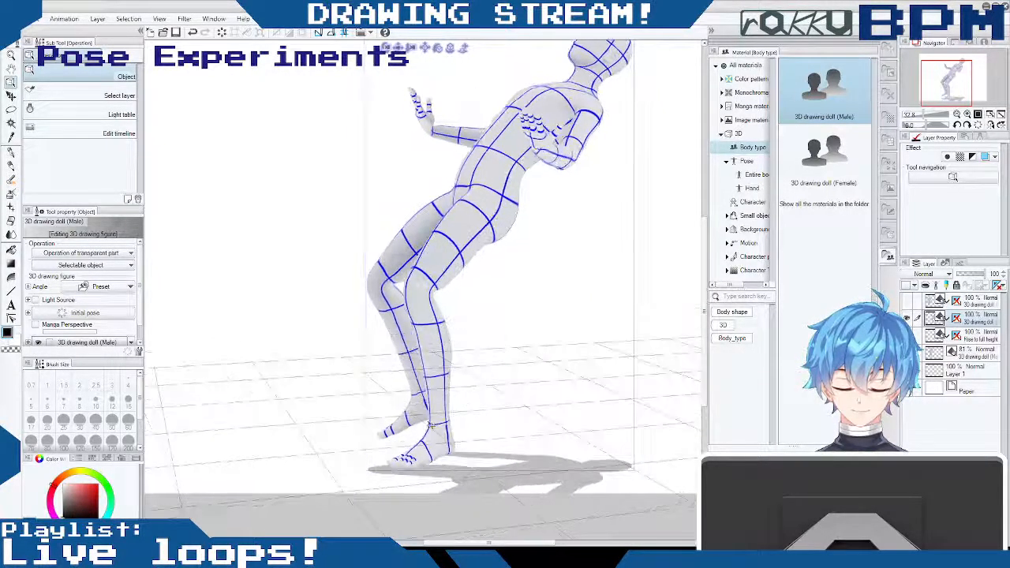
pyautogui.click(413, 409)
pyautogui.moveTo(467, 371); pyautogui.dragTo(464, 394)
pyautogui.moveTo(556, 395); pyautogui.dragTo(661, 397)
pyautogui.moveTo(751, 418); pyautogui.dragTo(665, 374)
# - Tilt the doll's head and neck forward so the face looks ahead over the leaning torso
pyautogui.moveTo(575, 357); pyautogui.dragTo(700, 272)
pyautogui.click(425, 68)
pyautogui.moveTo(454, 79); pyautogui.dragTo(455, 95)
pyautogui.click(422, 111)
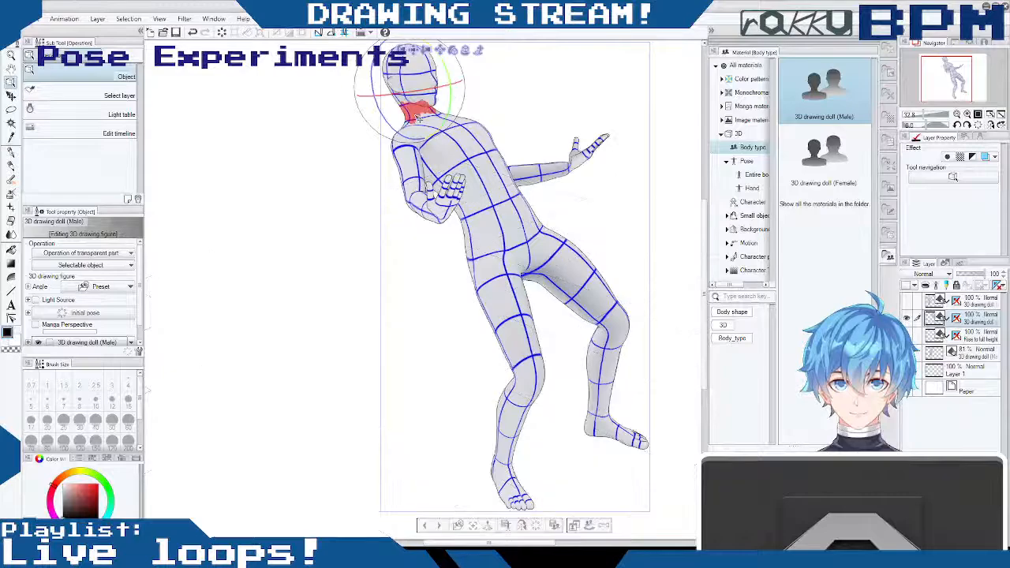
pyautogui.moveTo(458, 86); pyautogui.dragTo(474, 96)
pyautogui.moveTo(604, 198); pyautogui.dragTo(541, 200)
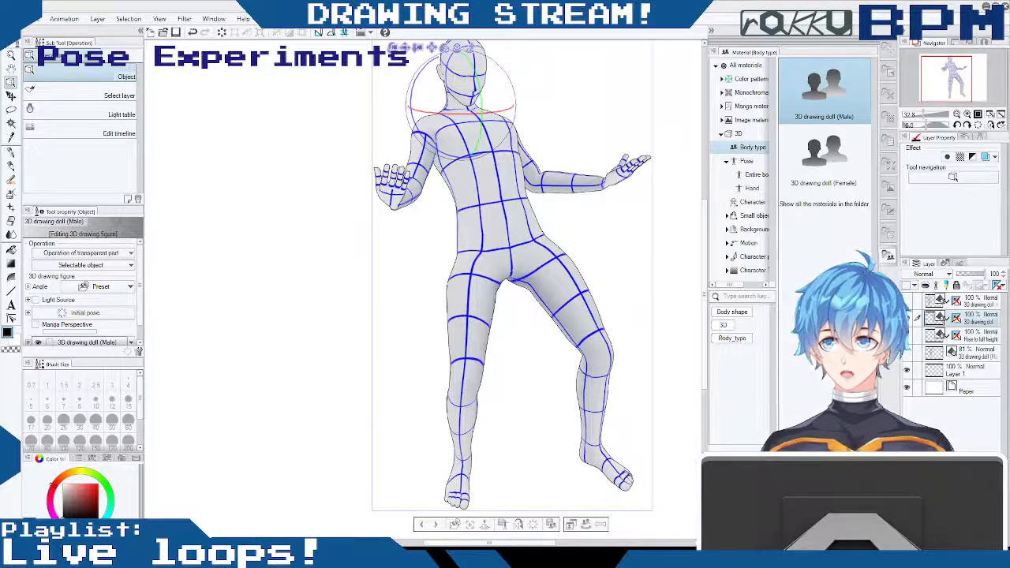
pyautogui.moveTo(277, 217)
pyautogui.mouseDown()
pyautogui.moveTo(377, 194)
pyautogui.moveTo(372, 158)
pyautogui.moveTo(382, 158)
pyautogui.mouseUp()
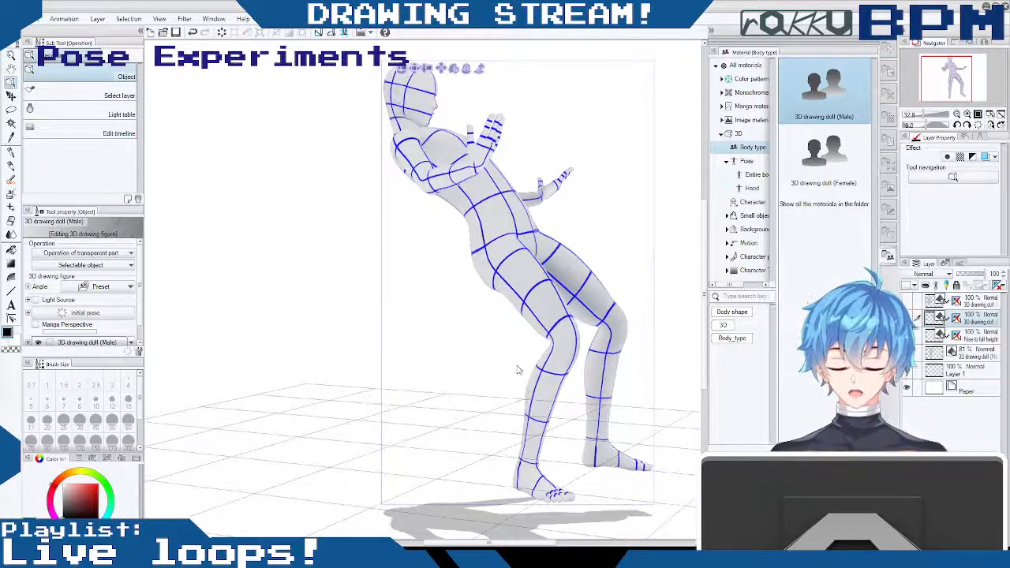
# - Swing the doll's right leg outward into a wider stance and lower its right arm beside the torso
pyautogui.moveTo(549, 336); pyautogui.dragTo(487, 332)
pyautogui.moveTo(599, 302); pyautogui.dragTo(578, 296)
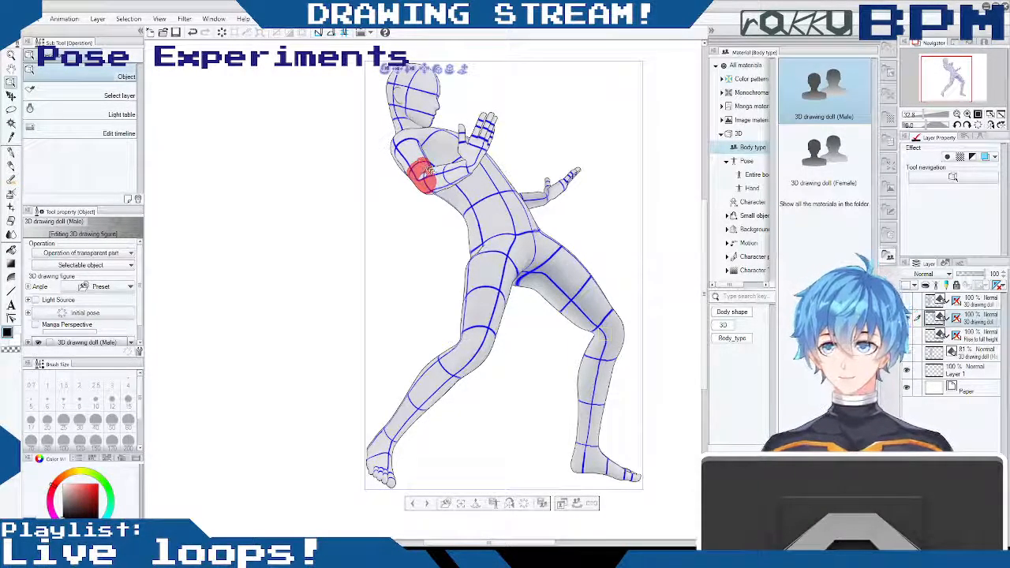
pyautogui.click(407, 150)
pyautogui.moveTo(407, 150); pyautogui.dragTo(369, 339)
pyautogui.moveTo(439, 134); pyautogui.dragTo(447, 94)
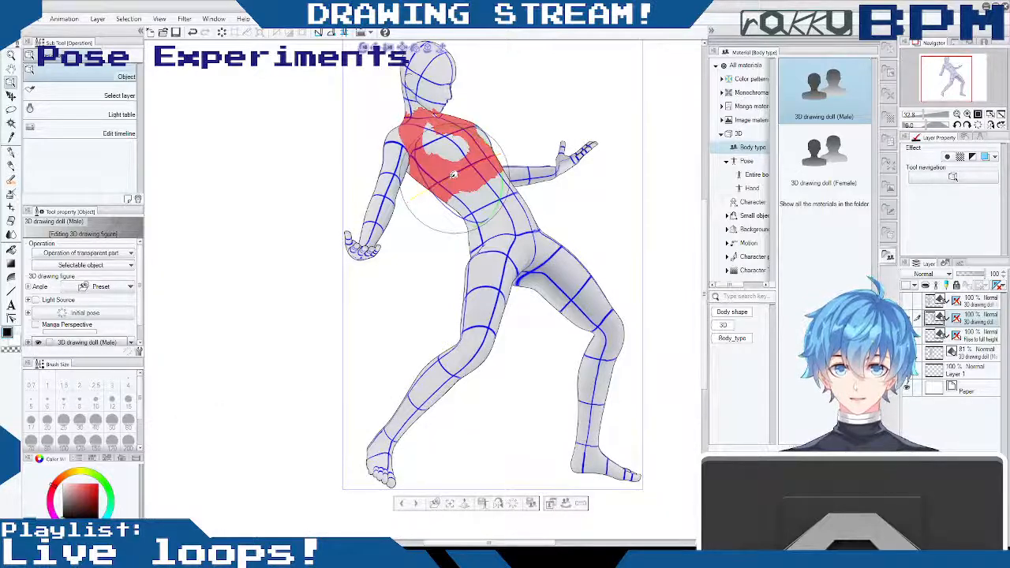
# - Twist the doll's chest, turn both hands so the palms open outward, and adjust the head and camera angle
pyautogui.moveTo(454, 175); pyautogui.dragTo(570, 185)
pyautogui.moveTo(453, 183); pyautogui.dragTo(451, 184)
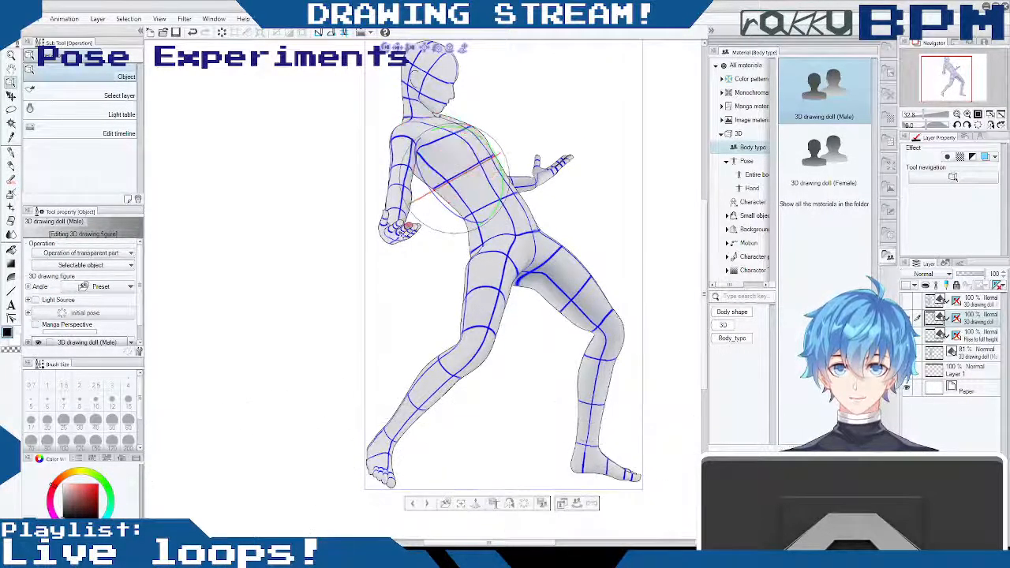
pyautogui.moveTo(401, 230); pyautogui.dragTo(372, 279)
pyautogui.moveTo(551, 173)
pyautogui.mouseDown()
pyautogui.moveTo(568, 181)
pyautogui.moveTo(564, 203)
pyautogui.moveTo(563, 182)
pyautogui.mouseUp()
pyautogui.moveTo(444, 52)
pyautogui.mouseDown()
pyautogui.moveTo(456, 50)
pyautogui.moveTo(444, 58)
pyautogui.mouseUp()
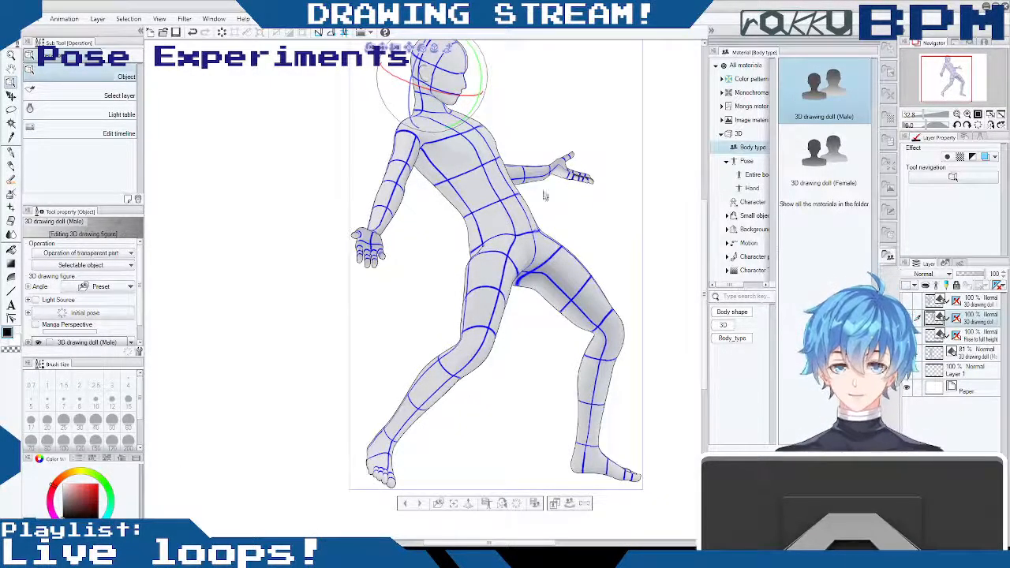
pyautogui.click(371, 47)
pyautogui.moveTo(494, 72)
pyautogui.mouseDown()
pyautogui.moveTo(490, 51)
pyautogui.moveTo(501, 63)
pyautogui.mouseUp()
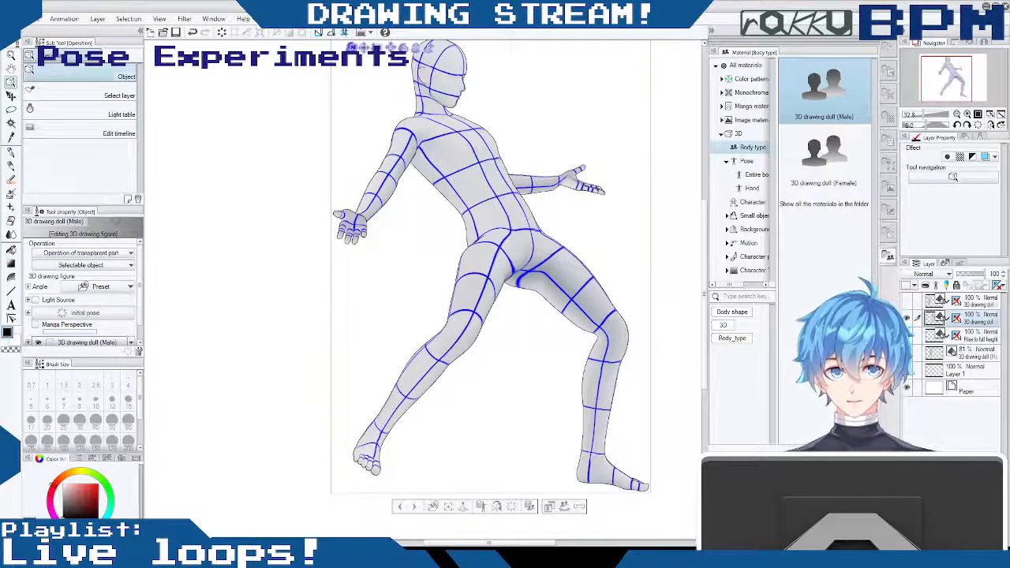
# - Add a new layer above the doll, paste the yellow-clad sprite reference image, and place it beside the doll's lower leg
pyautogui.hotkey('ctrl', 'shift', 'n')
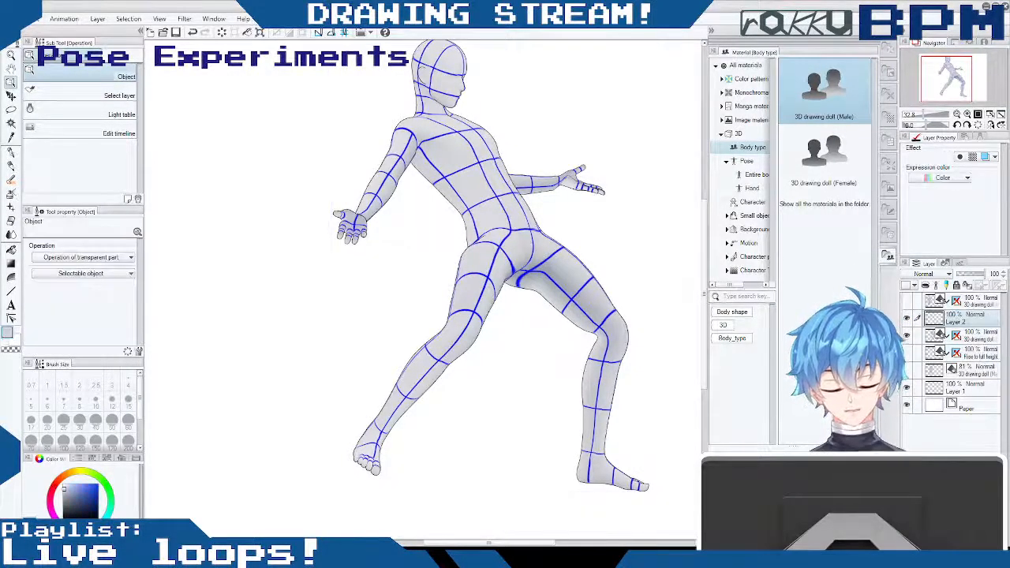
pyautogui.hotkey('ctrl', 'shift', 'n')
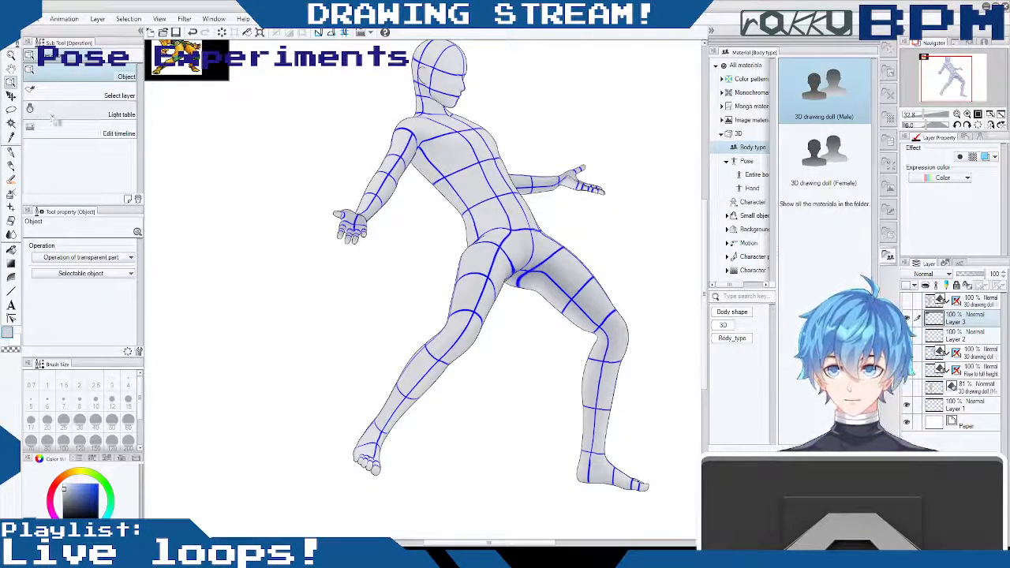
pyautogui.click(13, 95)
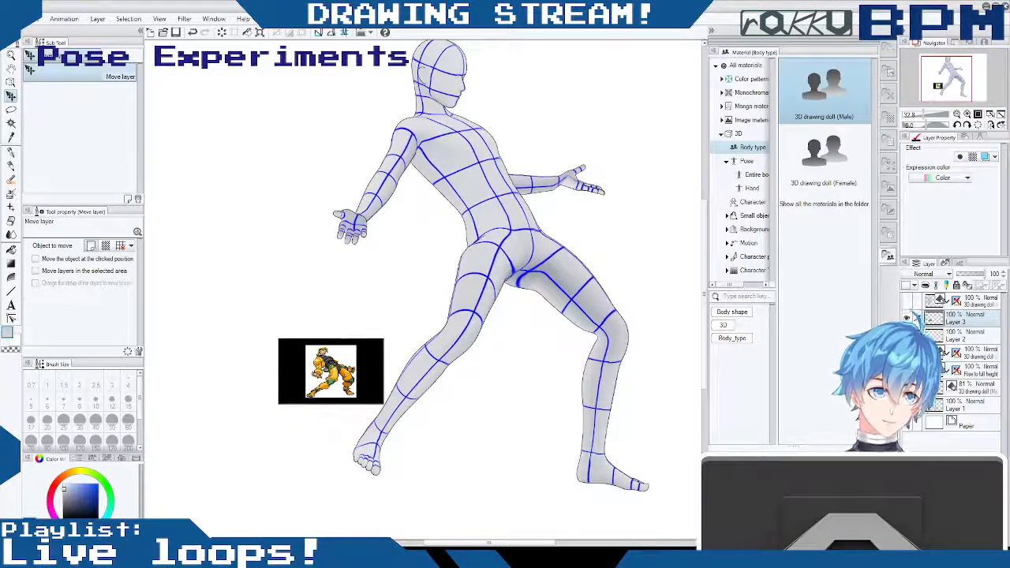
# - Enlarge the pasted sprite image proportionally and reposition it beside the doll's legs
pyautogui.hotkey('ctrl', 't')
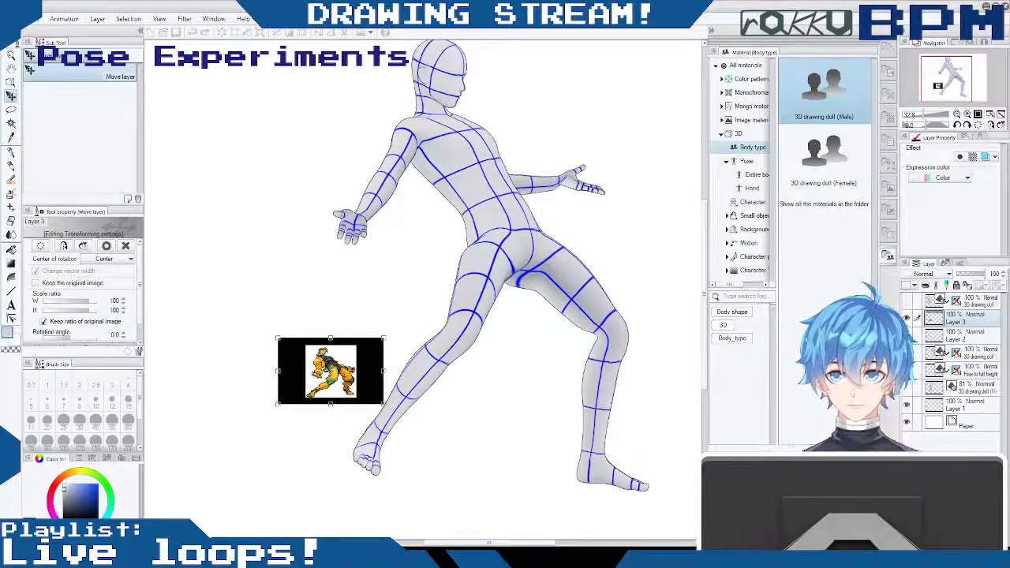
pyautogui.moveTo(382, 340); pyautogui.dragTo(564, 226)
pyautogui.moveTo(486, 269); pyautogui.dragTo(356, 289)
pyautogui.press('Return')
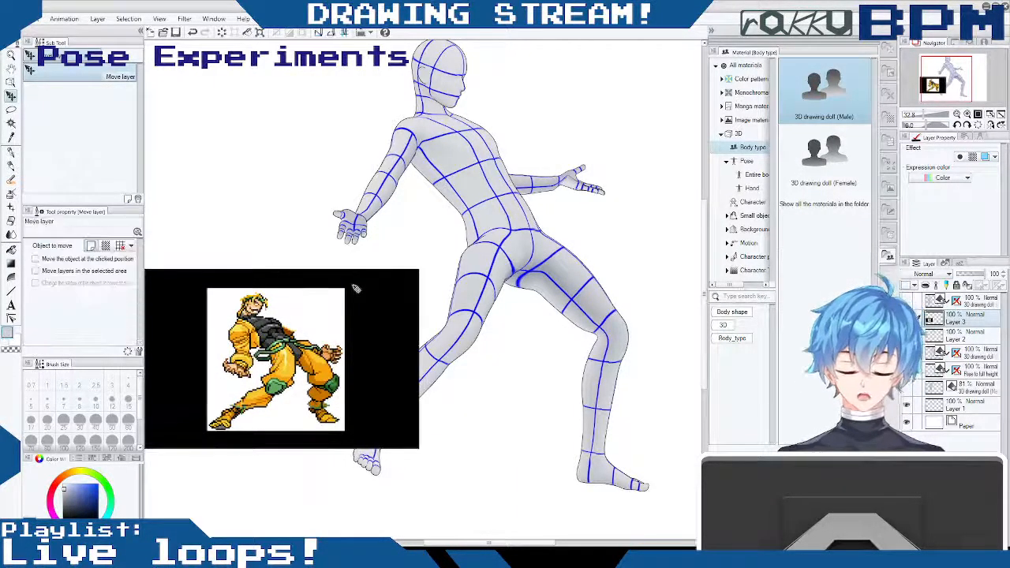
# - Select and delete the black background around the sprite reference, and clear the selection
pyautogui.click(11, 123)
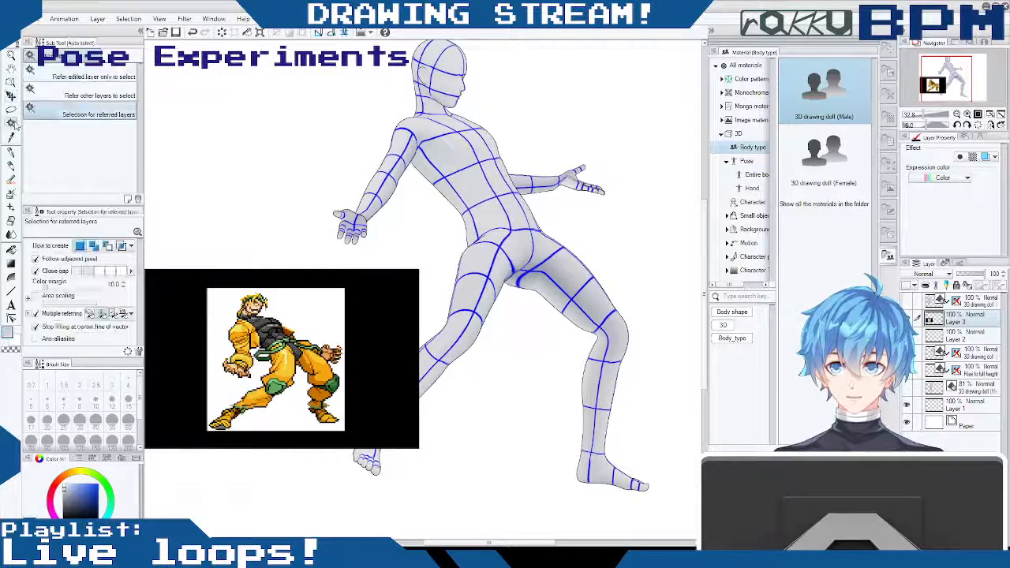
pyautogui.click(386, 329)
pyautogui.press('Delete')
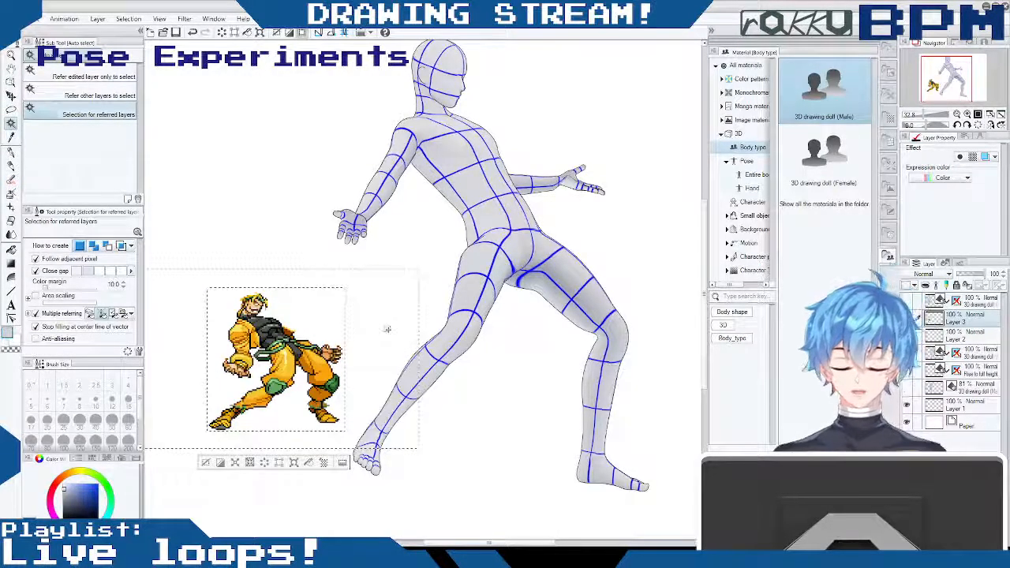
pyautogui.hotkey('ctrl', 'd')
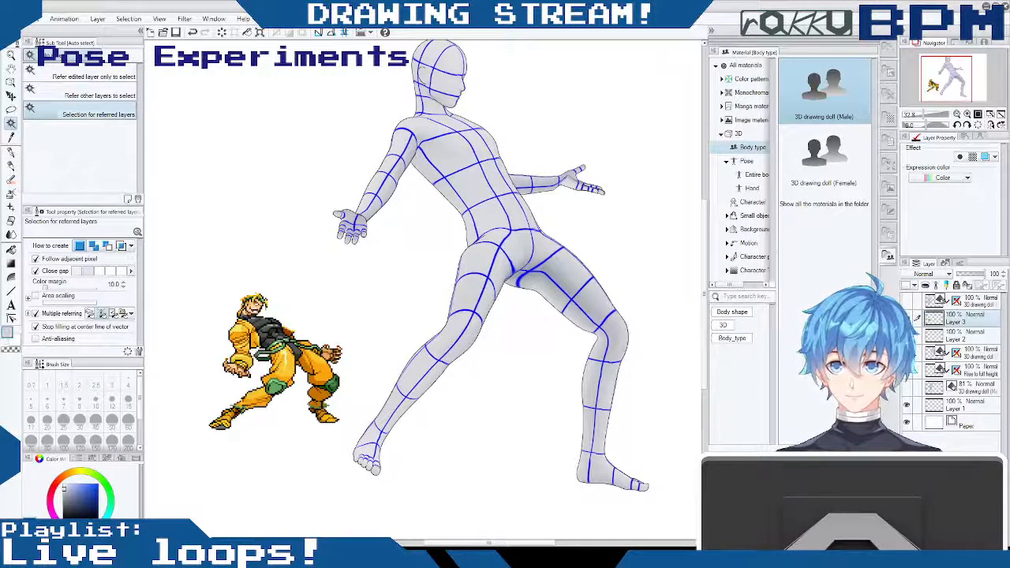
# - Select the doll on its 3D layer and orbit the camera to view it from a higher angle
pyautogui.click(11, 67)
pyautogui.moveTo(346, 338); pyautogui.dragTo(418, 301)
pyautogui.click(11, 95)
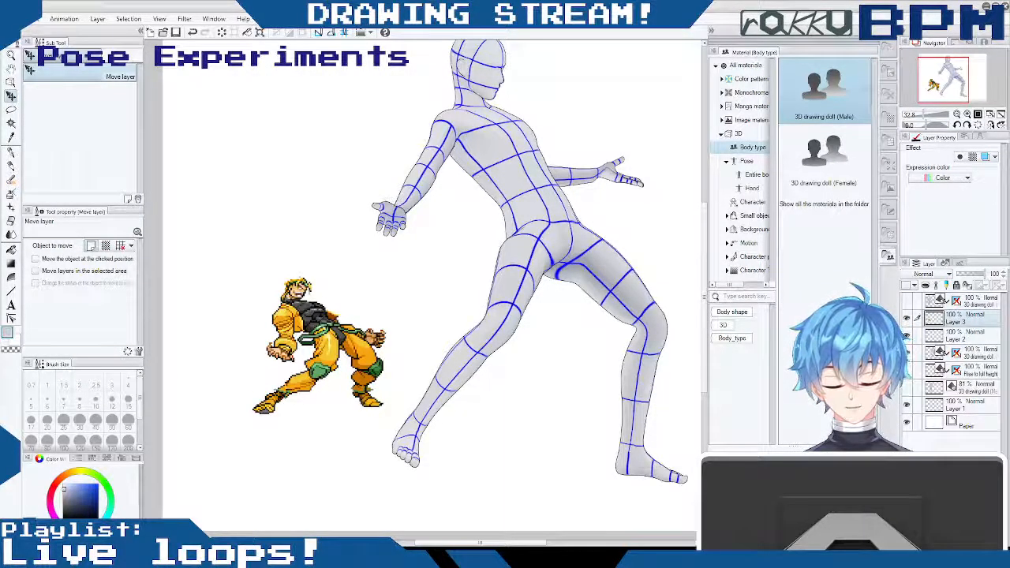
pyautogui.click(908, 352)
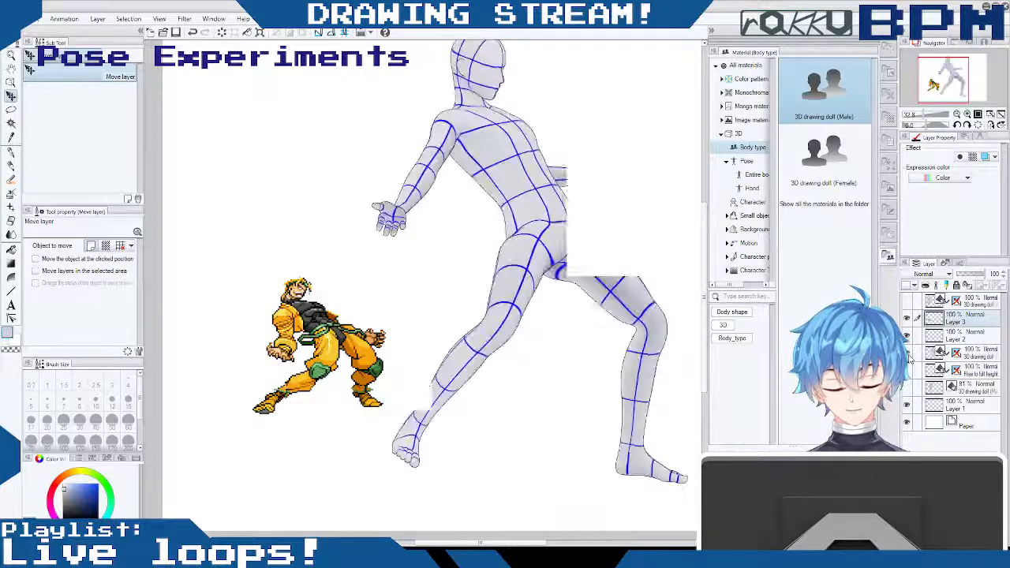
pyautogui.click(908, 353)
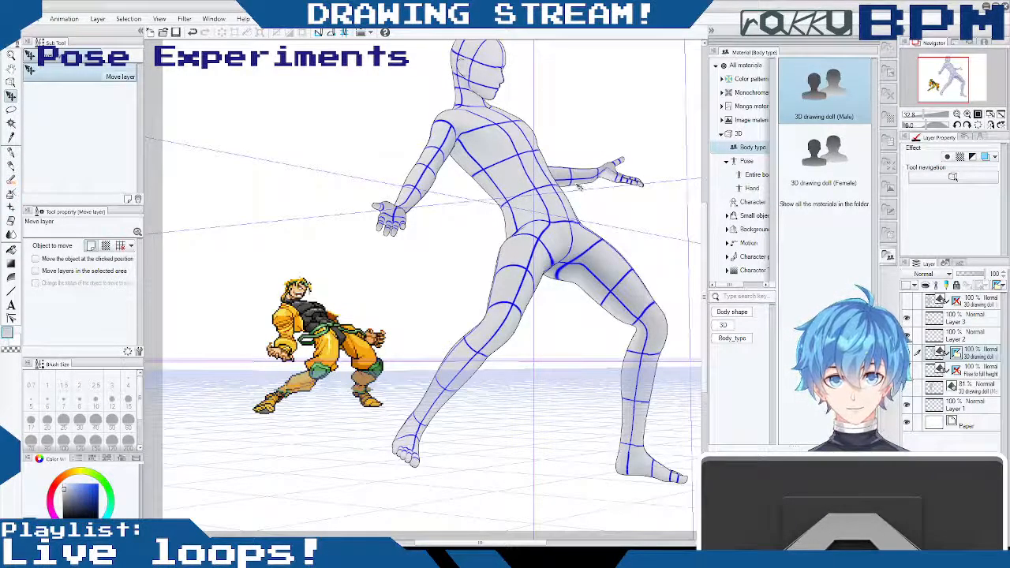
pyautogui.press('o')
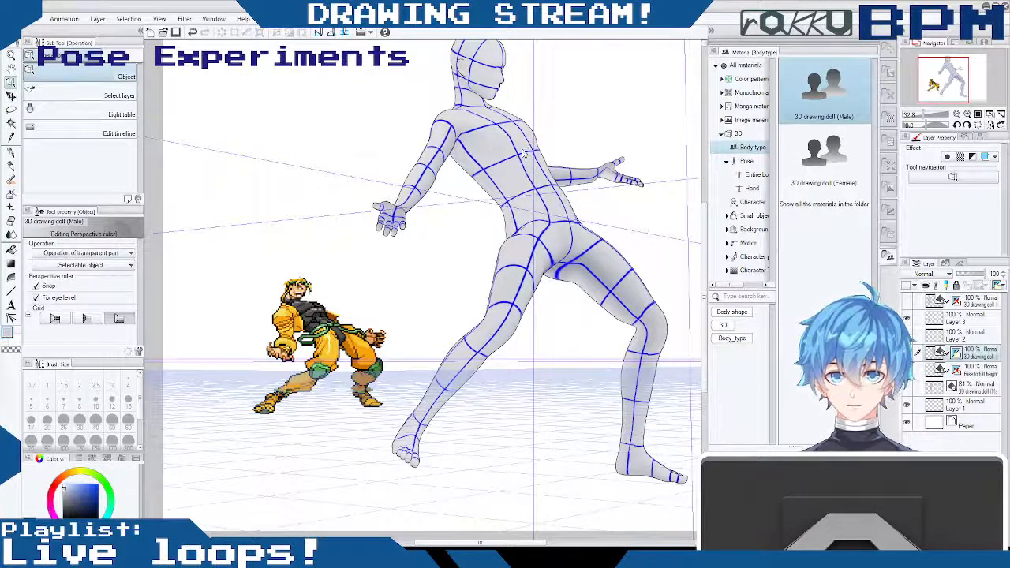
pyautogui.click(522, 155)
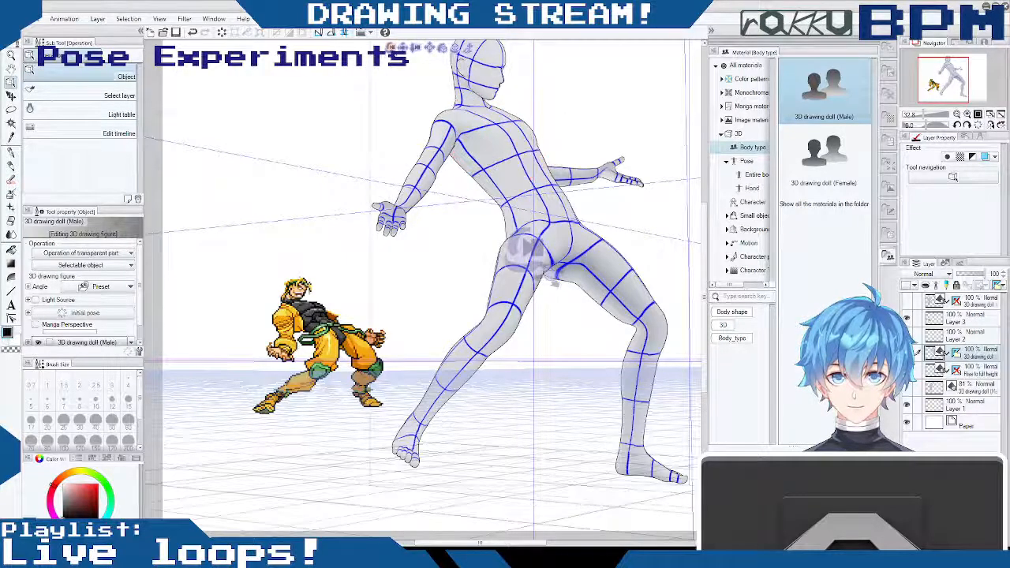
pyautogui.moveTo(390, 48); pyautogui.dragTo(376, 79)
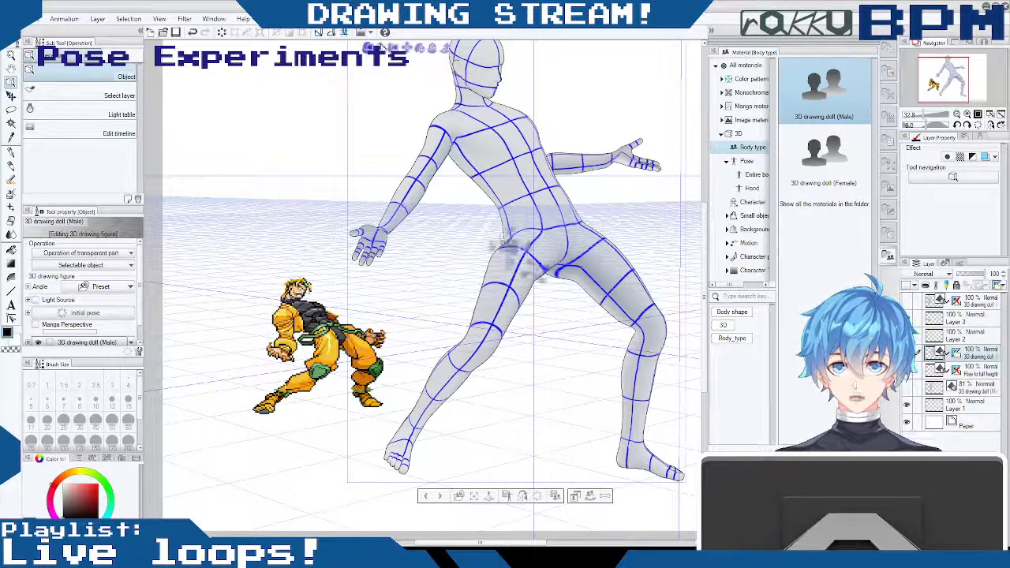
# - Shift and orbit the camera to frame the doll's full figure from head to feet at an angle resembling the sprite
pyautogui.moveTo(543, 75); pyautogui.dragTo(567, 52)
pyautogui.moveTo(425, 48); pyautogui.dragTo(419, 70)
pyautogui.moveTo(417, 68); pyautogui.dragTo(418, 70)
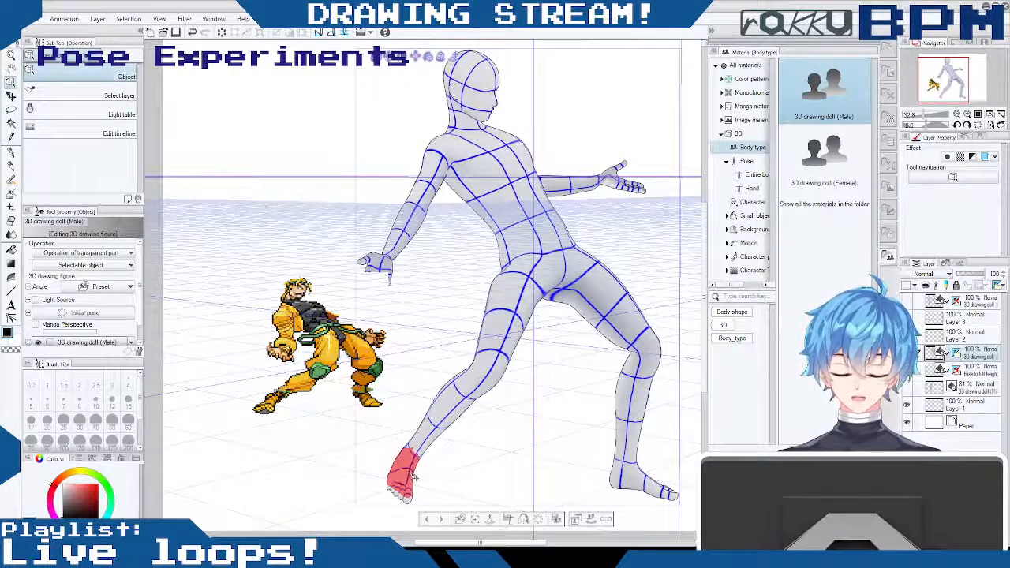
pyautogui.moveTo(538, 436); pyautogui.dragTo(537, 438)
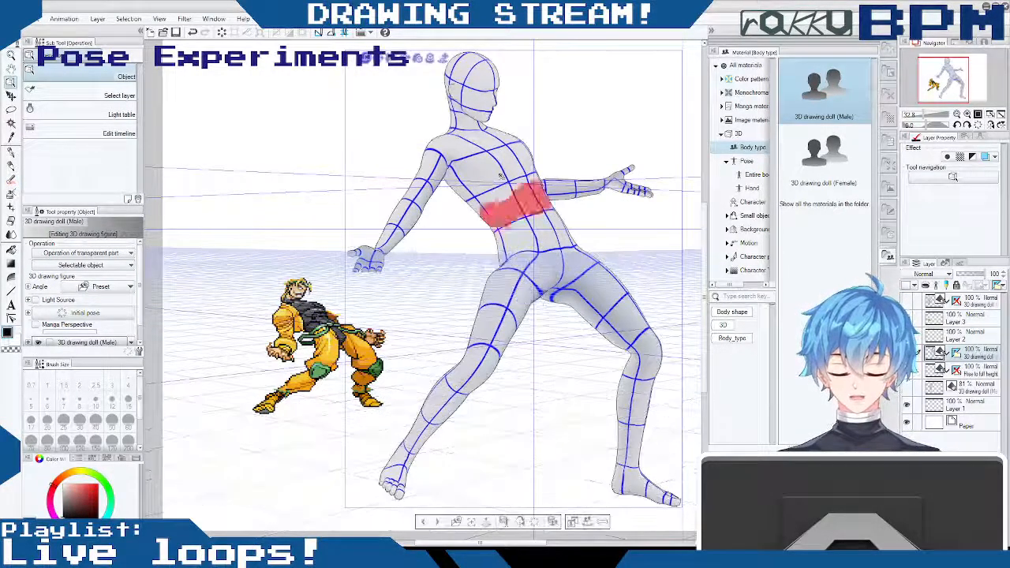
pyautogui.click(631, 89)
pyautogui.moveTo(700, 249); pyautogui.dragTo(698, 251)
# - Hide the perspective ruler on the doll's layer and slightly rotate the camera around the doll
pyautogui.click(11, 95)
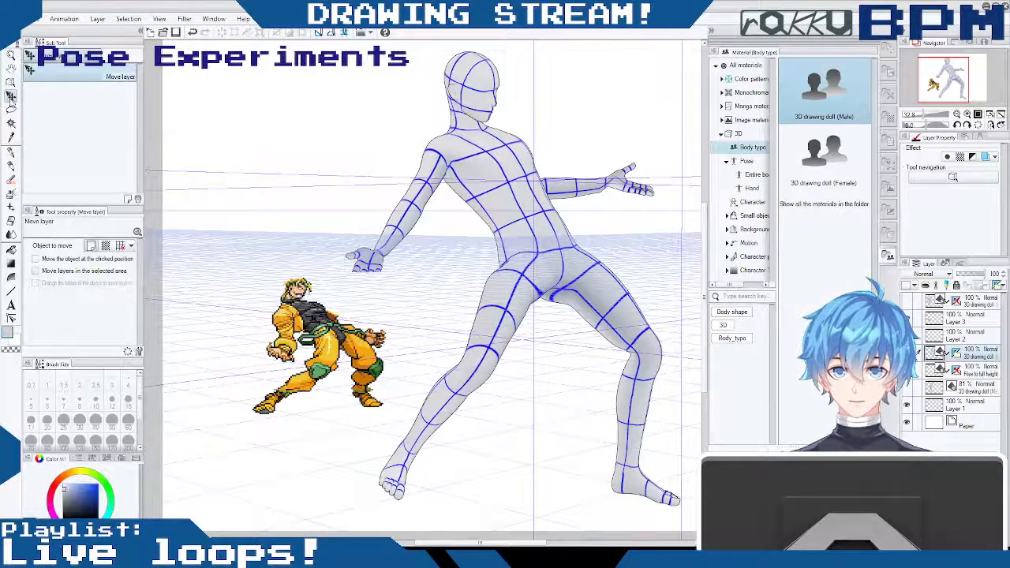
pyautogui.click(11, 84)
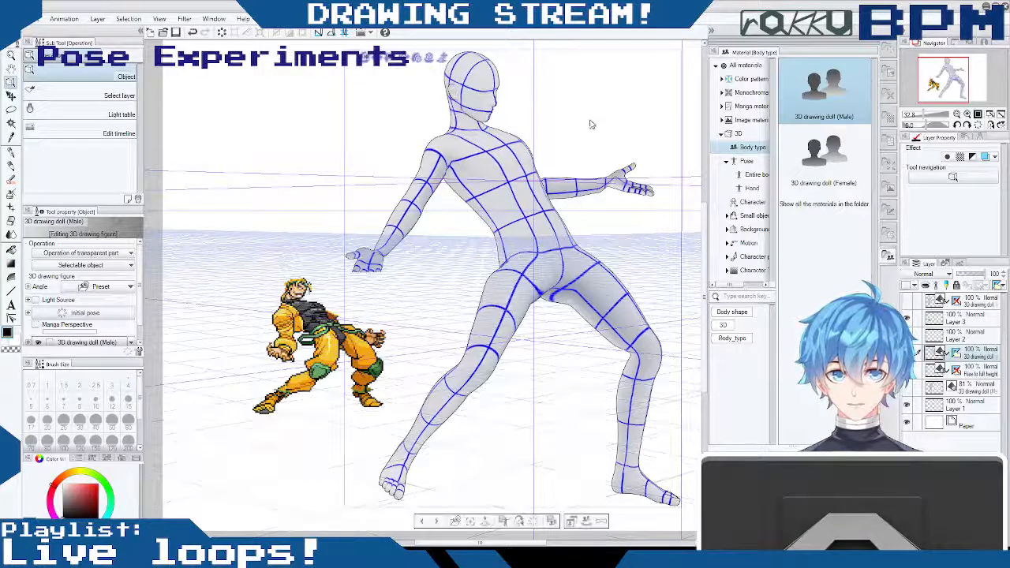
pyautogui.click(965, 338)
pyautogui.click(957, 354)
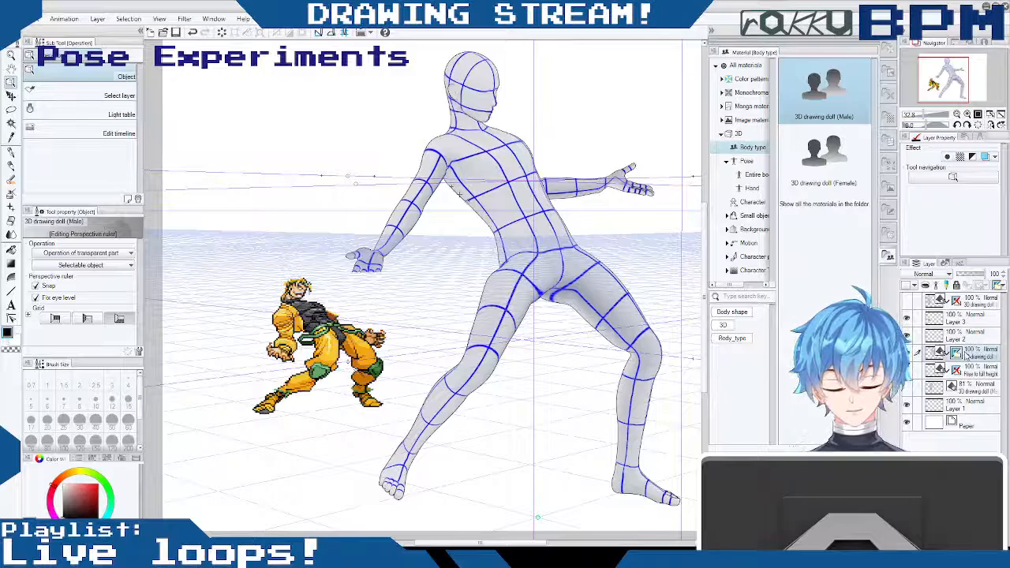
pyautogui.keyDown('shift'); pyautogui.click(957, 354); pyautogui.keyUp('shift')
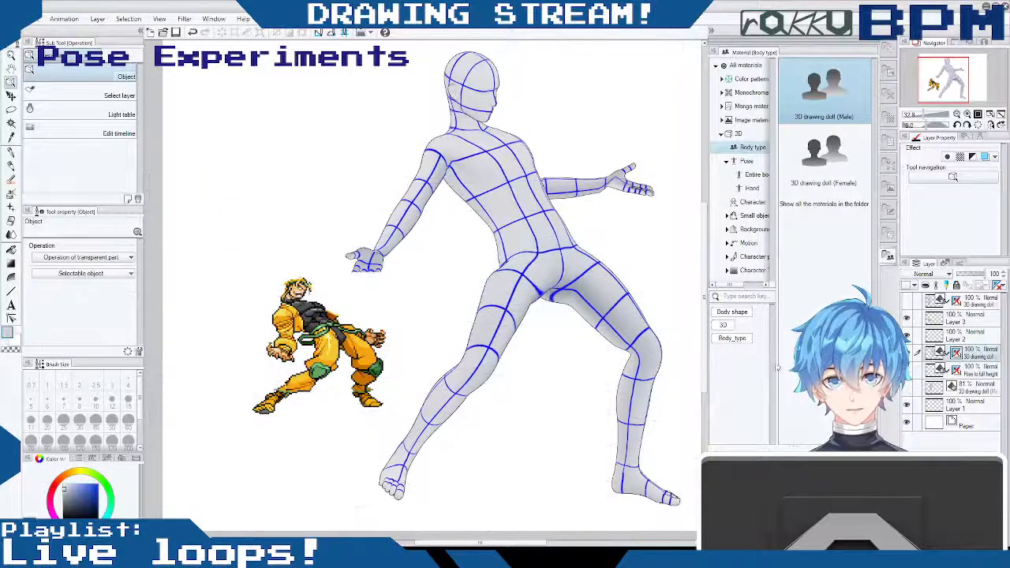
pyautogui.click(980, 359)
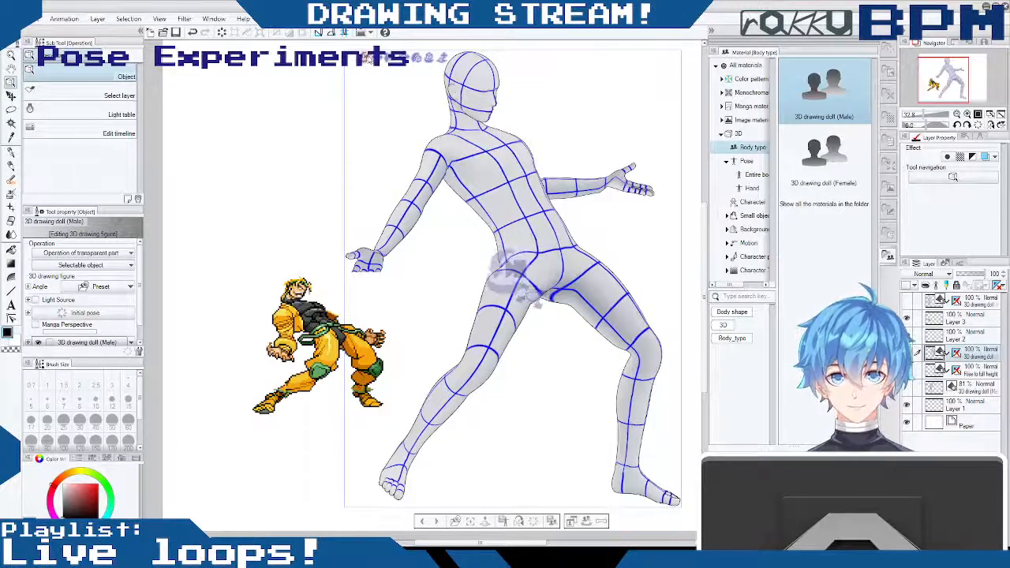
pyautogui.moveTo(366, 59); pyautogui.dragTo(361, 63)
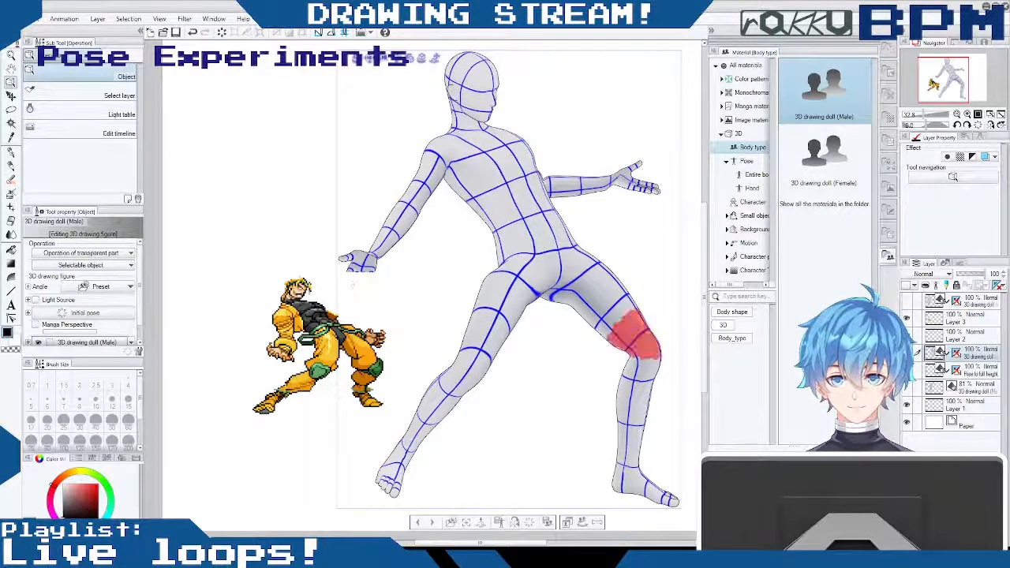
# - Select the sprite's layer and move the sprite lower and farther away from the doll
pyautogui.click(908, 321)
pyautogui.click(908, 320)
pyautogui.click(962, 319)
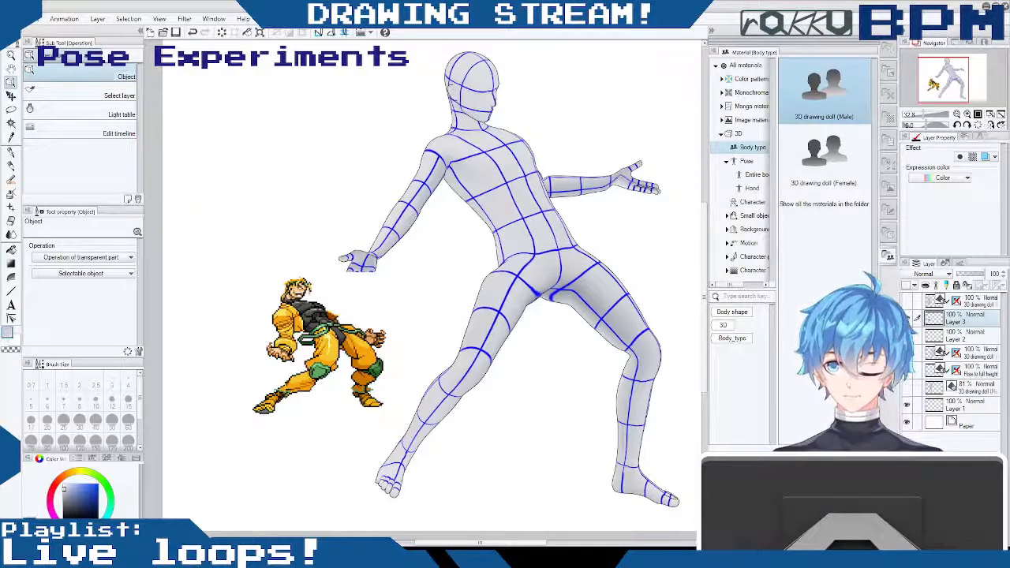
pyautogui.click(12, 95)
pyautogui.moveTo(315, 291); pyautogui.dragTo(265, 349)
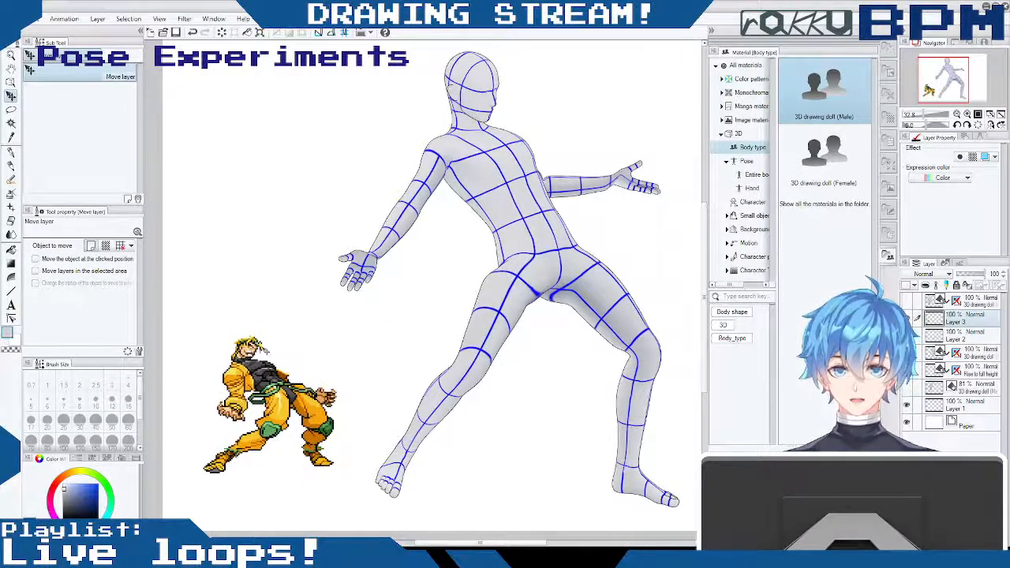
pyautogui.moveTo(510, 409); pyautogui.dragTo(492, 406)
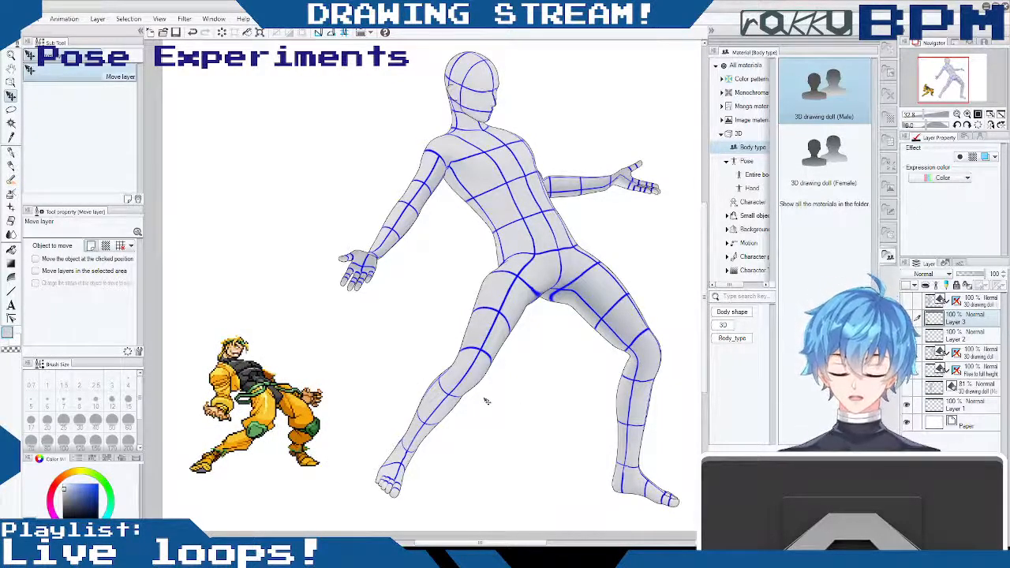
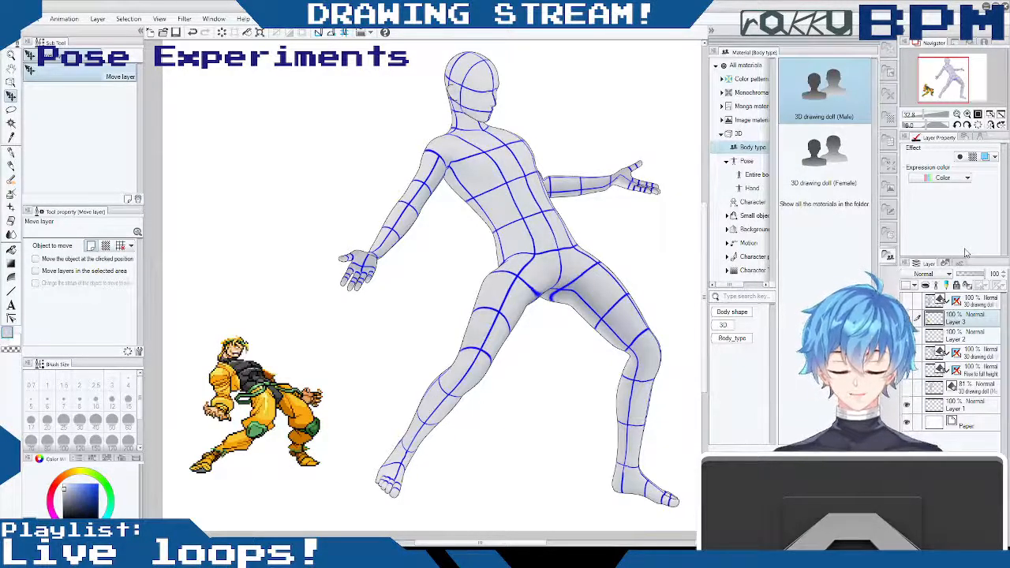
# - Hide the sprite and briefly show the other doll layers one at a time to identify which doll each holds
pyautogui.moveTo(505, 542)
pyautogui.mouseDown()
pyautogui.moveTo(549, 542)
pyautogui.moveTo(517, 542)
pyautogui.mouseUp()
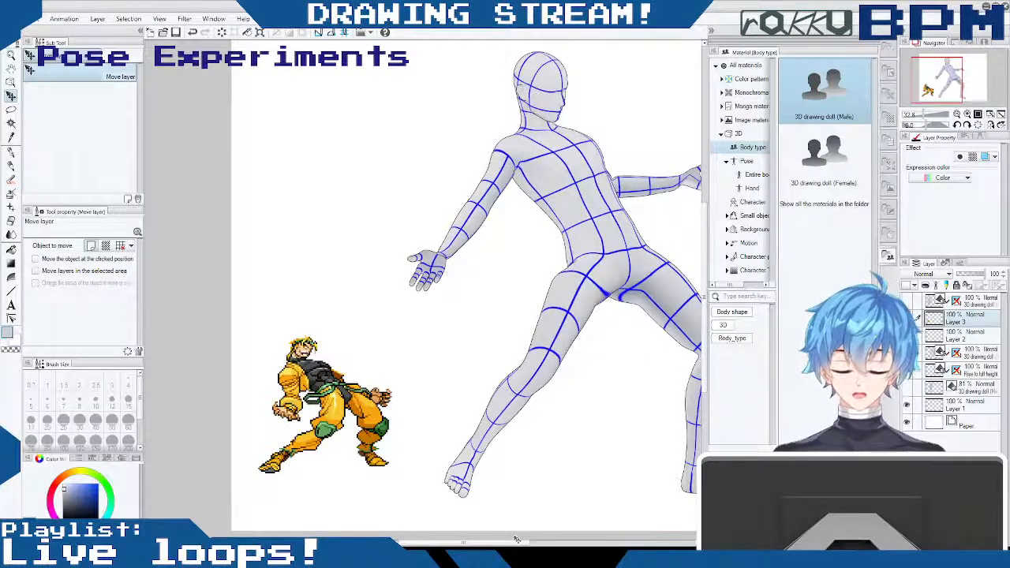
pyautogui.moveTo(516, 540); pyautogui.dragTo(548, 544)
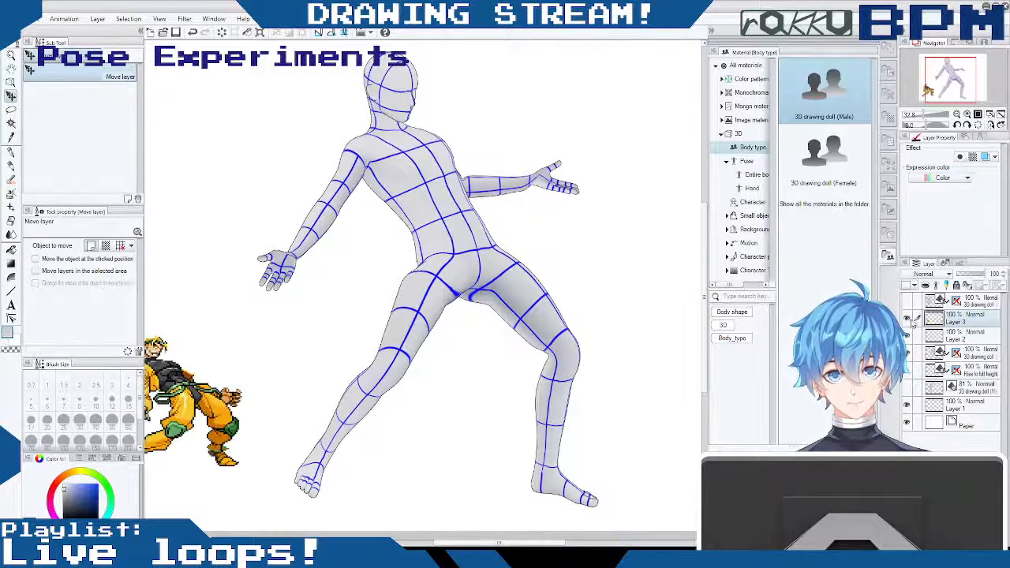
pyautogui.click(907, 303)
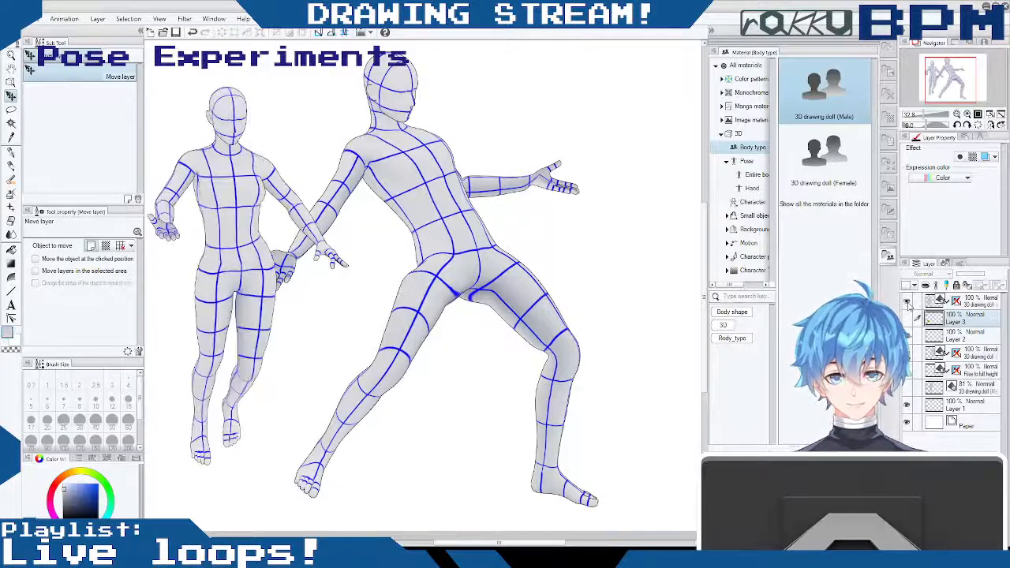
pyautogui.click(908, 303)
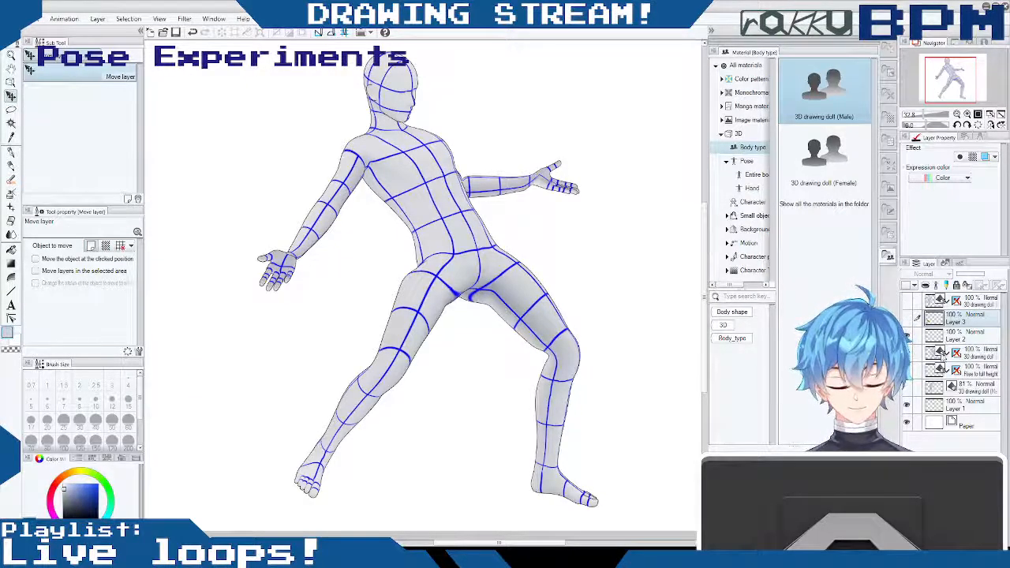
pyautogui.click(909, 370)
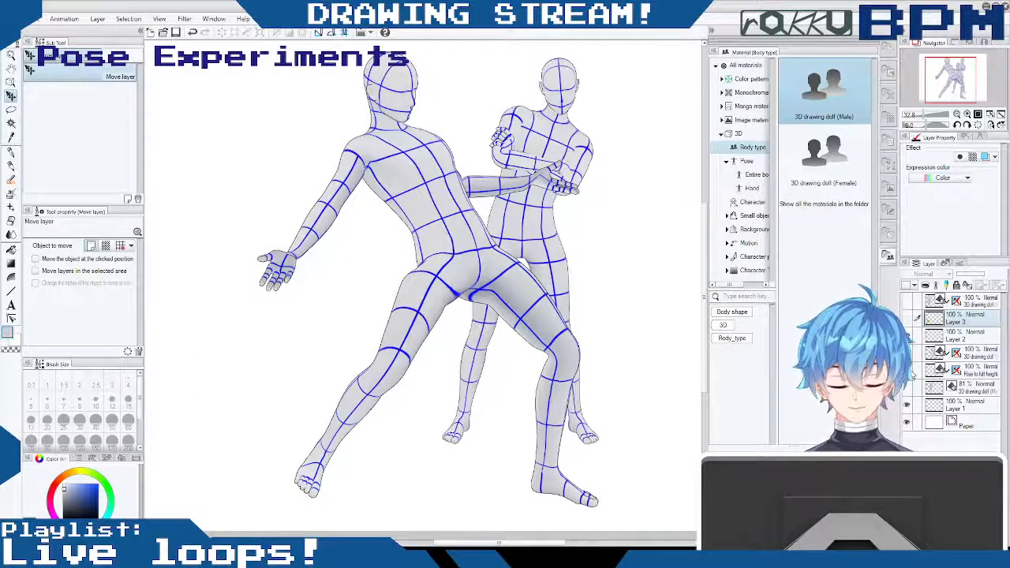
pyautogui.click(908, 370)
pyautogui.click(907, 388)
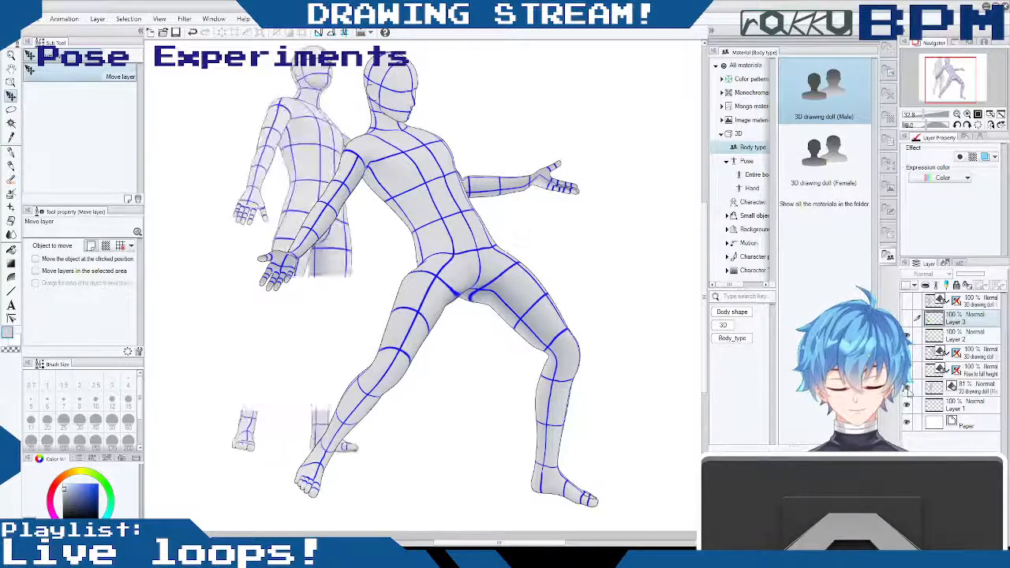
pyautogui.click(907, 387)
# - Move the leaning doll to the right side of the canvas and show the walking doll's layer
pyautogui.moveTo(705, 251); pyautogui.dragTo(705, 254)
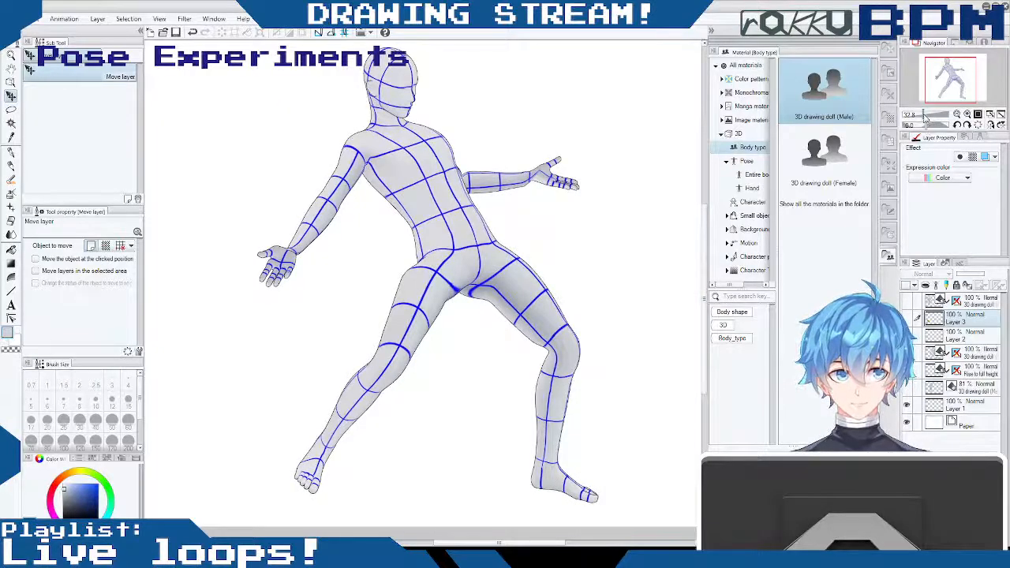
pyautogui.click(921, 115)
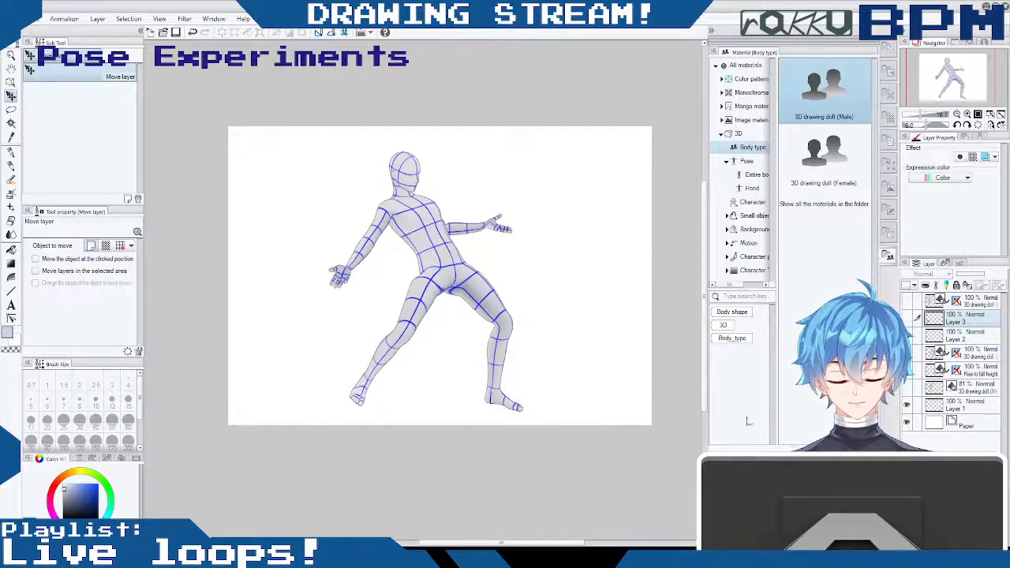
pyautogui.click(969, 353)
pyautogui.moveTo(506, 269); pyautogui.dragTo(631, 269)
pyautogui.click(907, 301)
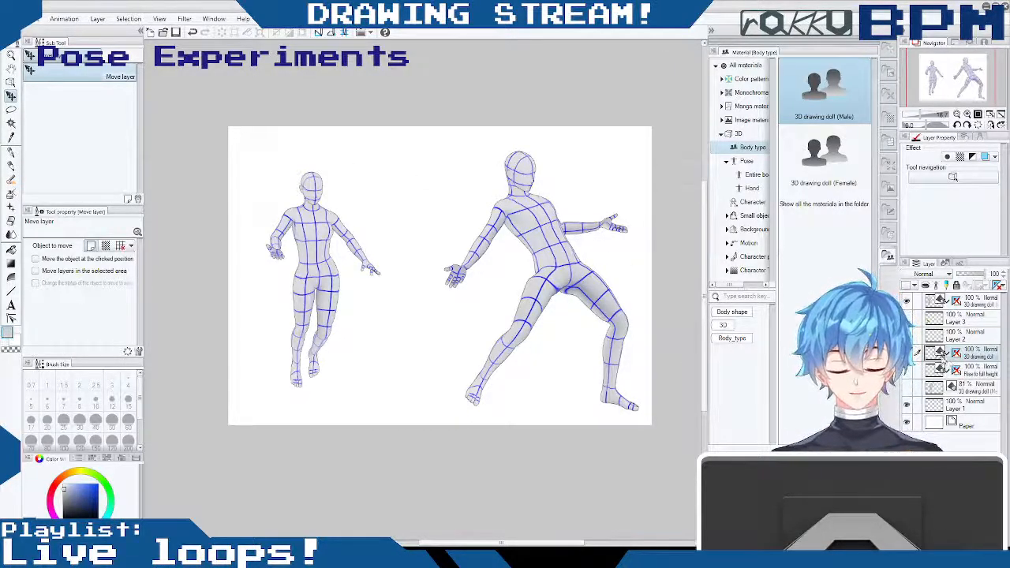
pyautogui.moveTo(320, 260)
pyautogui.mouseDown()
pyautogui.moveTo(362, 238)
pyautogui.moveTo(312, 261)
pyautogui.moveTo(321, 262)
pyautogui.mouseUp()
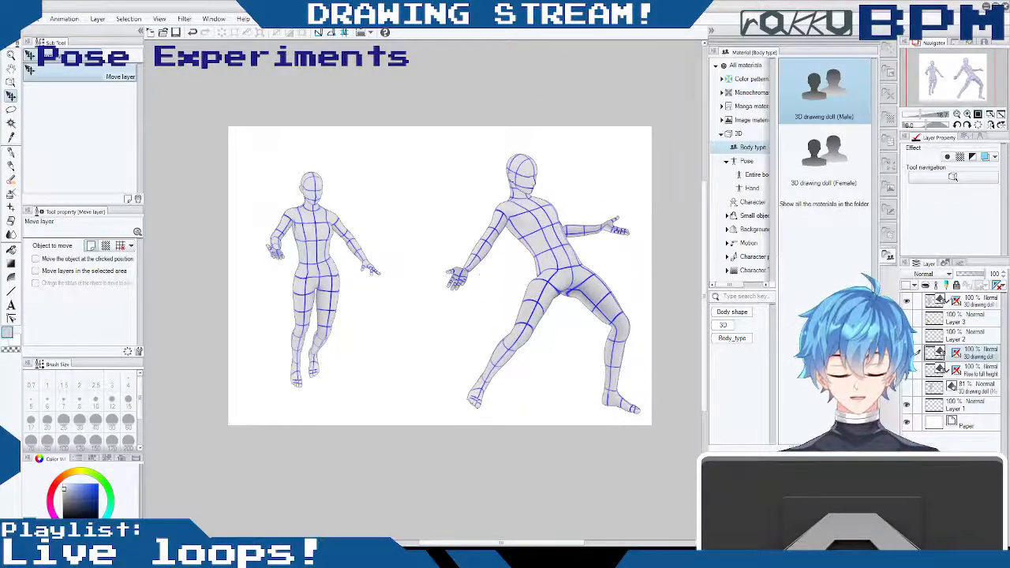
# - Move the walking doll to the canvas's left edge and show the 81% opacity waving doll between the other two
pyautogui.click(939, 300)
pyautogui.moveTo(392, 265); pyautogui.dragTo(368, 285)
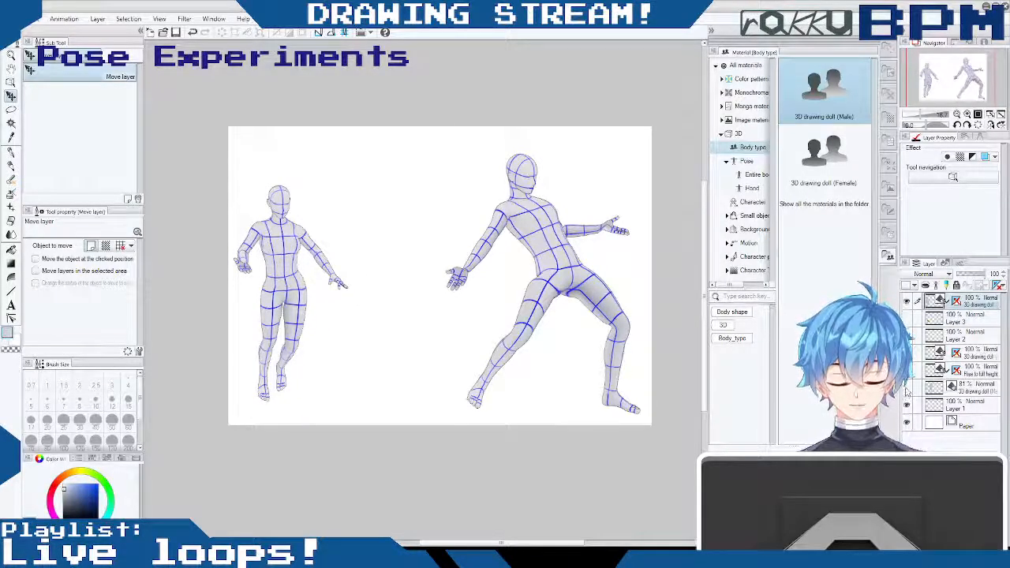
pyautogui.click(907, 388)
pyautogui.moveTo(397, 258); pyautogui.dragTo(349, 198)
pyautogui.click(965, 390)
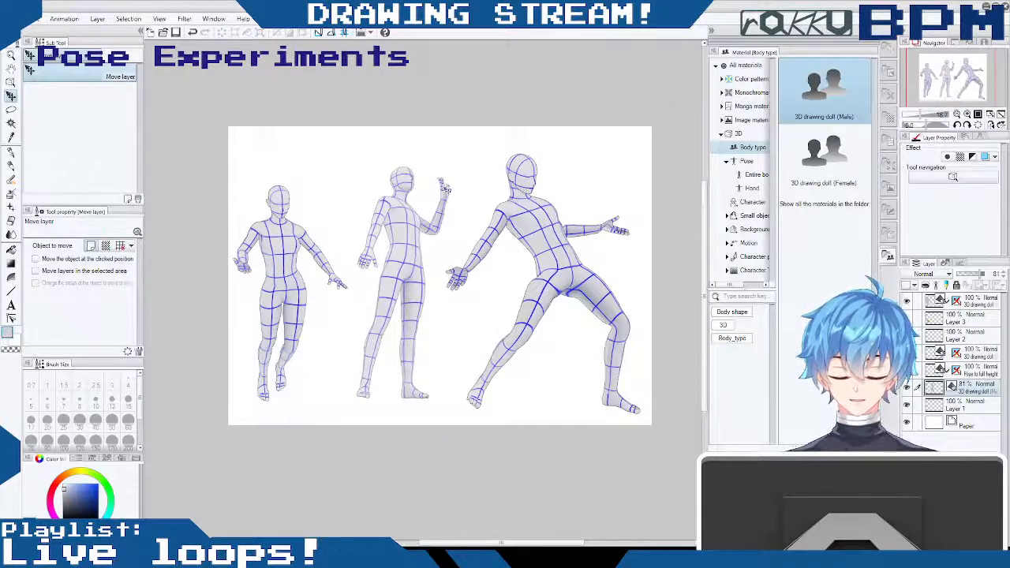
pyautogui.moveTo(542, 240); pyautogui.dragTo(567, 274)
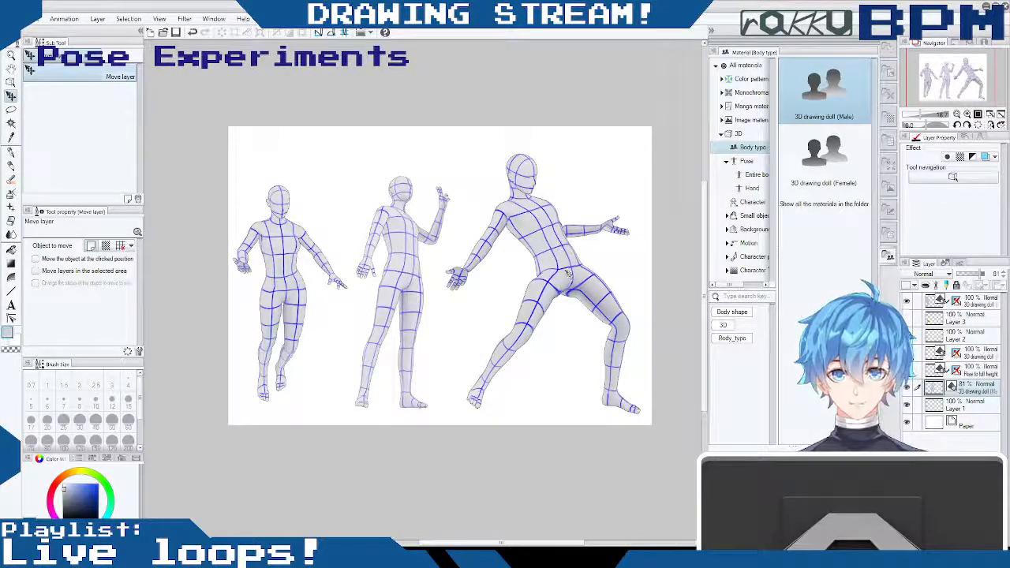
pyautogui.moveTo(568, 275); pyautogui.dragTo(563, 268)
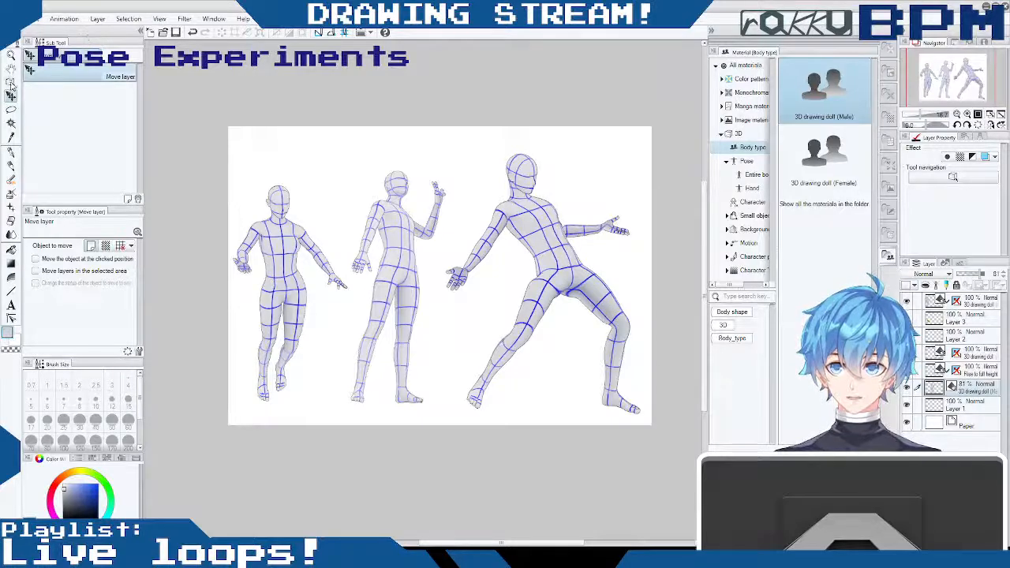
# - Orbit the camera around the waving doll to change its viewing angle and nudge its layer slightly
pyautogui.click(11, 82)
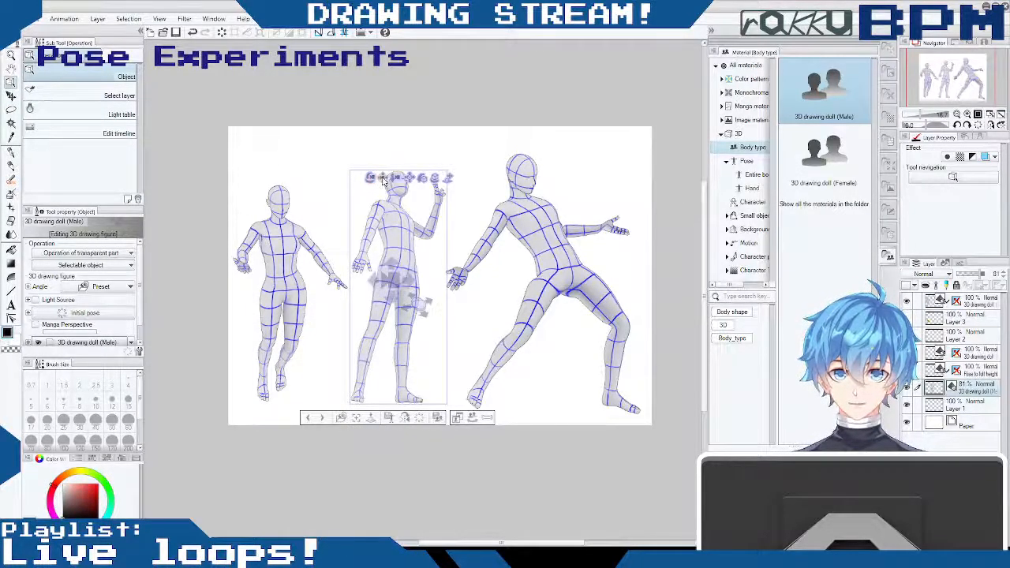
pyautogui.moveTo(384, 180); pyautogui.dragTo(363, 241)
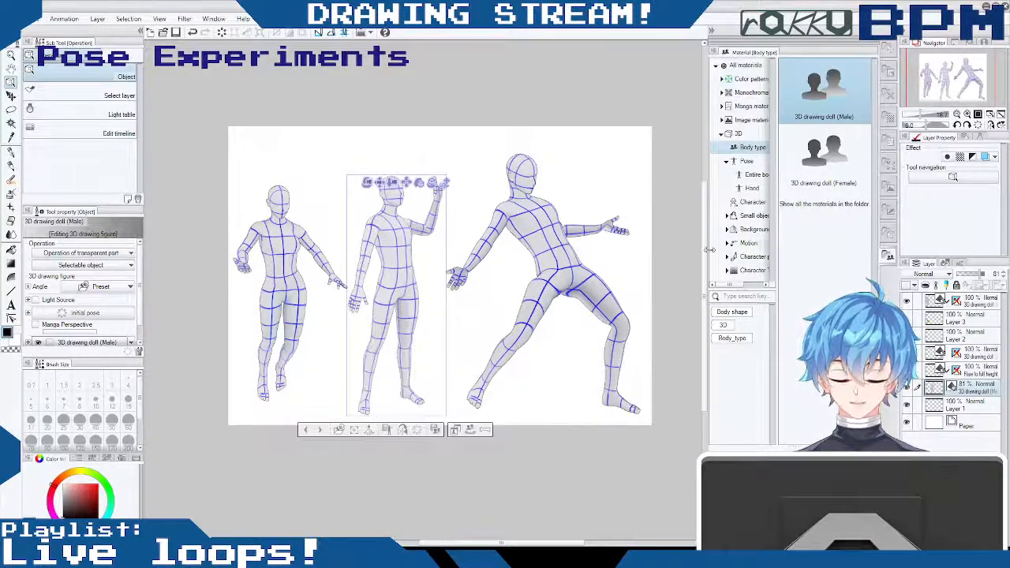
pyautogui.click(11, 95)
pyautogui.moveTo(382, 236); pyautogui.dragTo(376, 242)
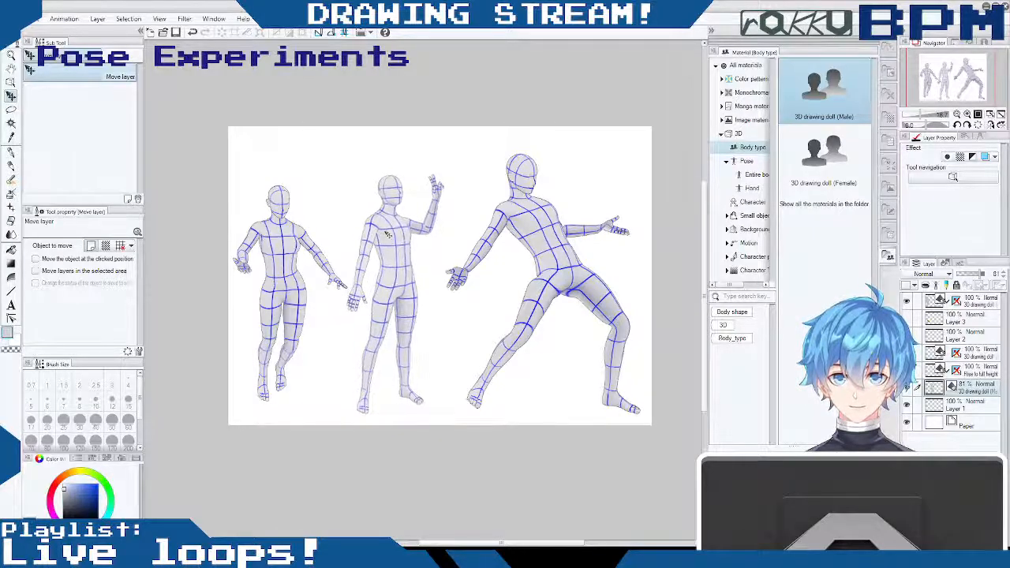
# - Swap the waving and walking dolls, placing the waving doll at the far left and the walking doll beside it
pyautogui.moveTo(385, 234); pyautogui.dragTo(408, 206)
pyautogui.moveTo(238, 249); pyautogui.dragTo(242, 221)
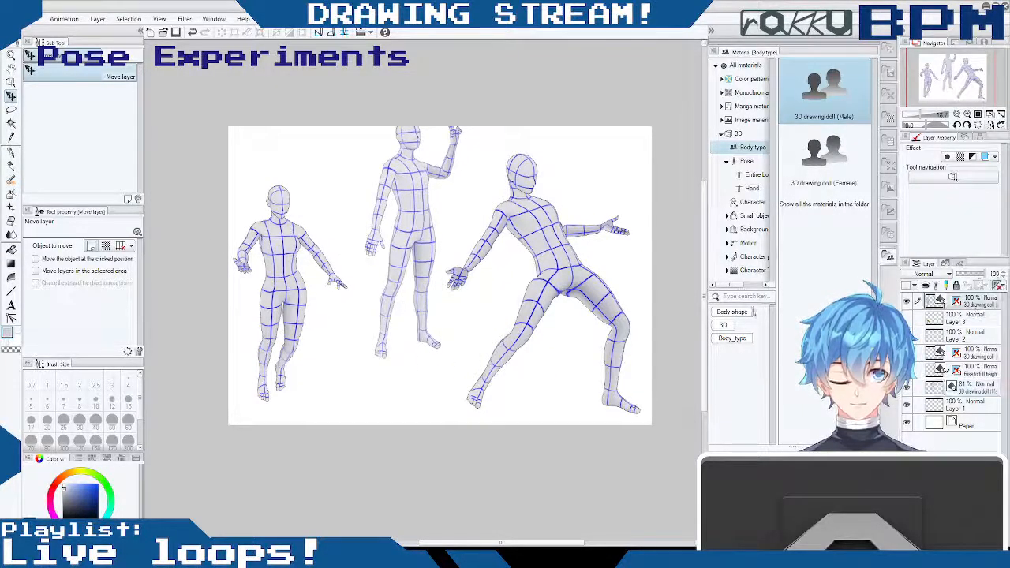
pyautogui.moveTo(314, 283); pyautogui.dragTo(449, 283)
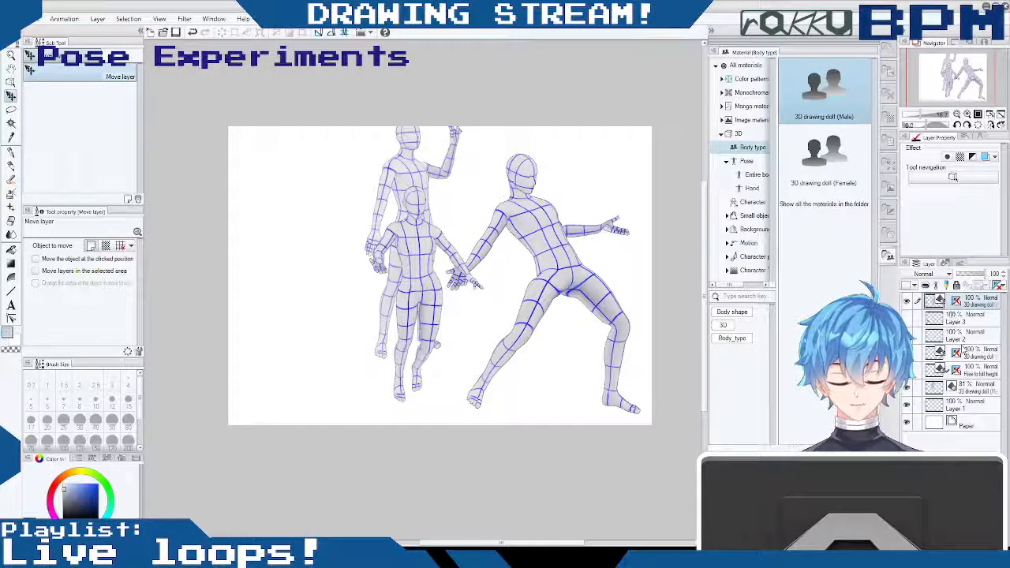
pyautogui.click(963, 350)
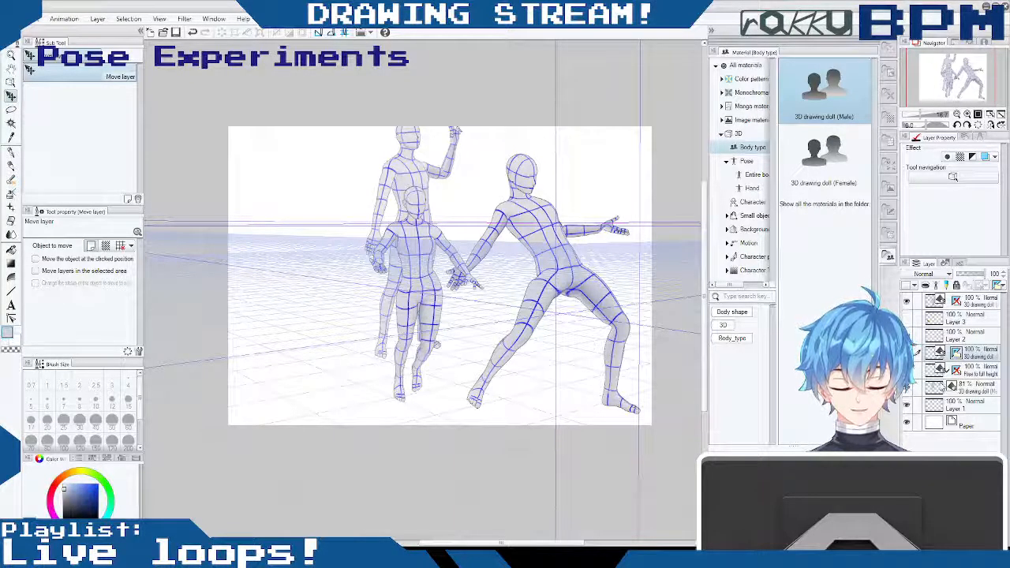
pyautogui.keyDown('shift'); pyautogui.click(956, 353); pyautogui.keyUp('shift')
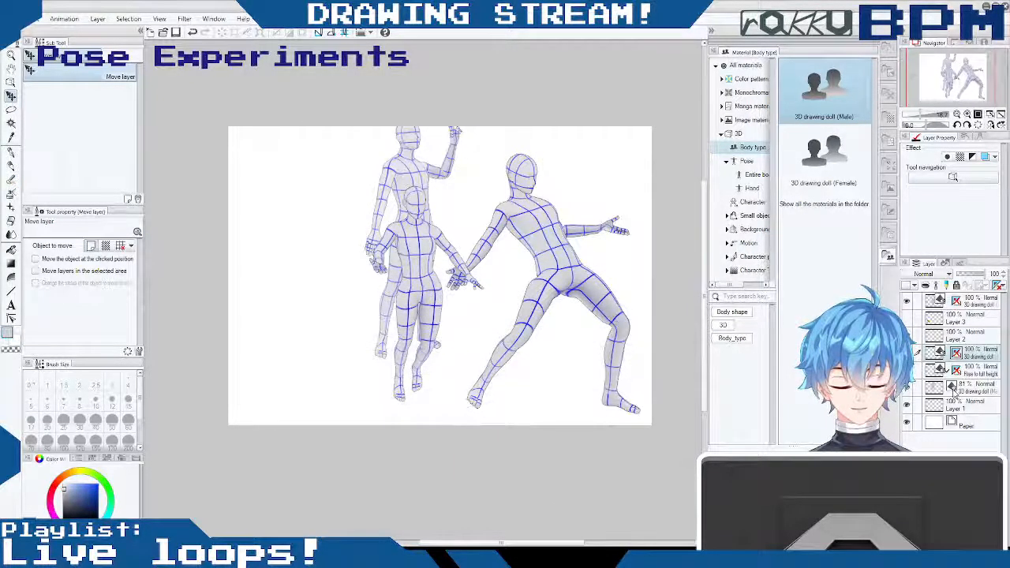
pyautogui.click(957, 387)
pyautogui.moveTo(434, 189); pyautogui.dragTo(314, 239)
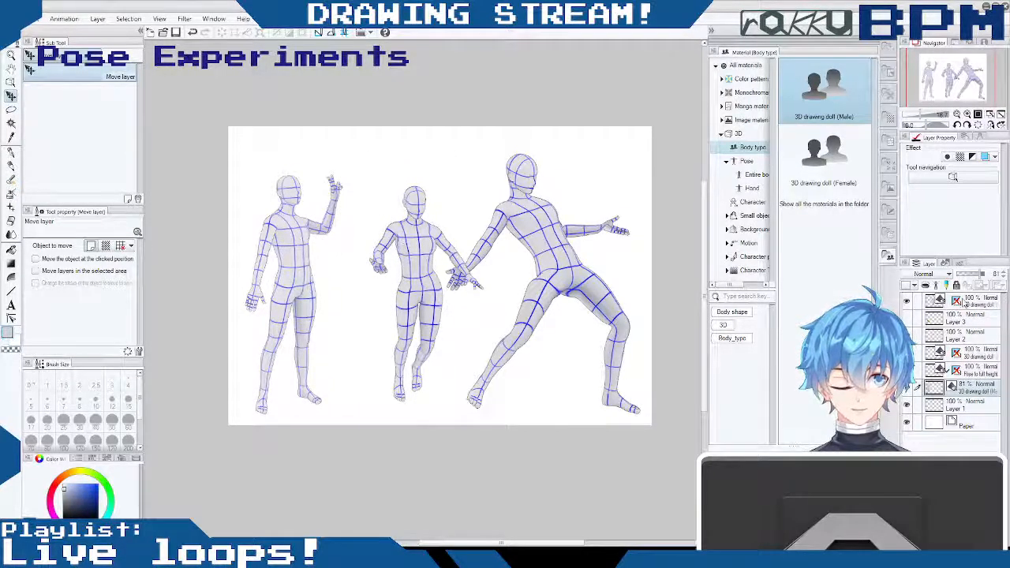
pyautogui.moveTo(464, 219); pyautogui.dragTo(435, 224)
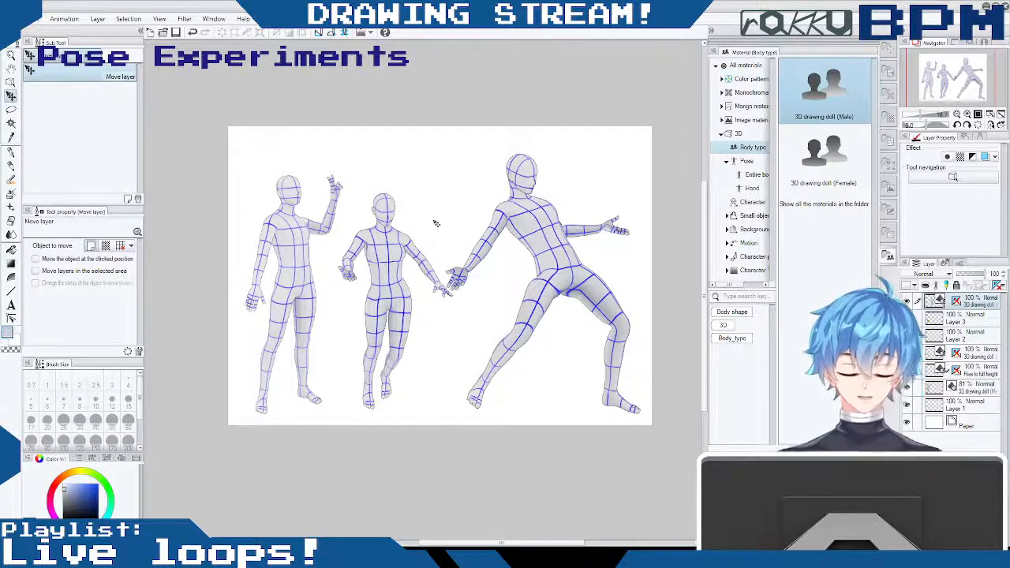
pyautogui.moveTo(434, 222); pyautogui.dragTo(360, 242)
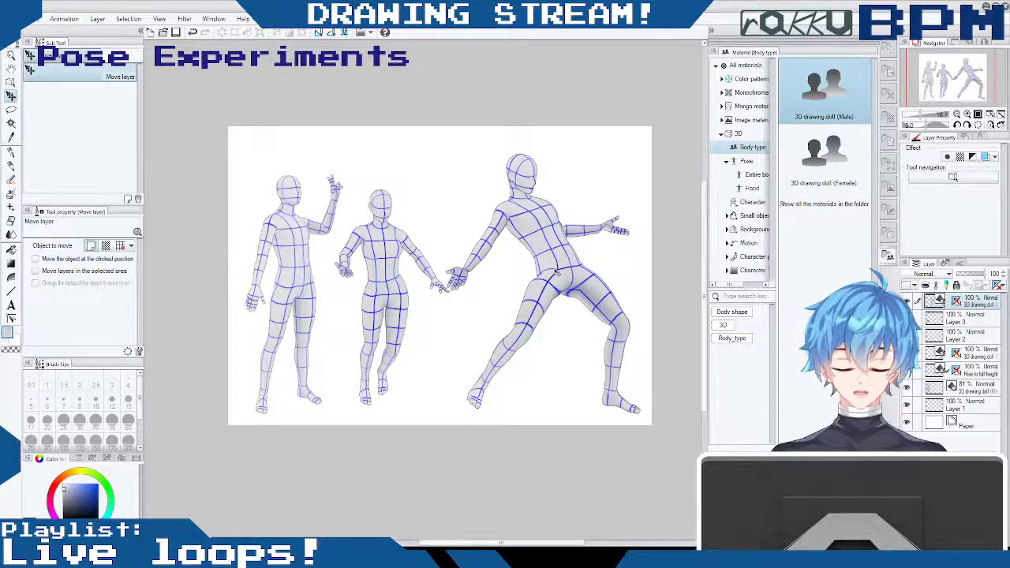
# - Reorder the layers so all the doll layers sit above Layer 3, nudging the leaning doll and showing the crossed-arms doll
pyautogui.moveTo(982, 353); pyautogui.dragTo(971, 310)
pyautogui.moveTo(554, 226); pyautogui.dragTo(560, 222)
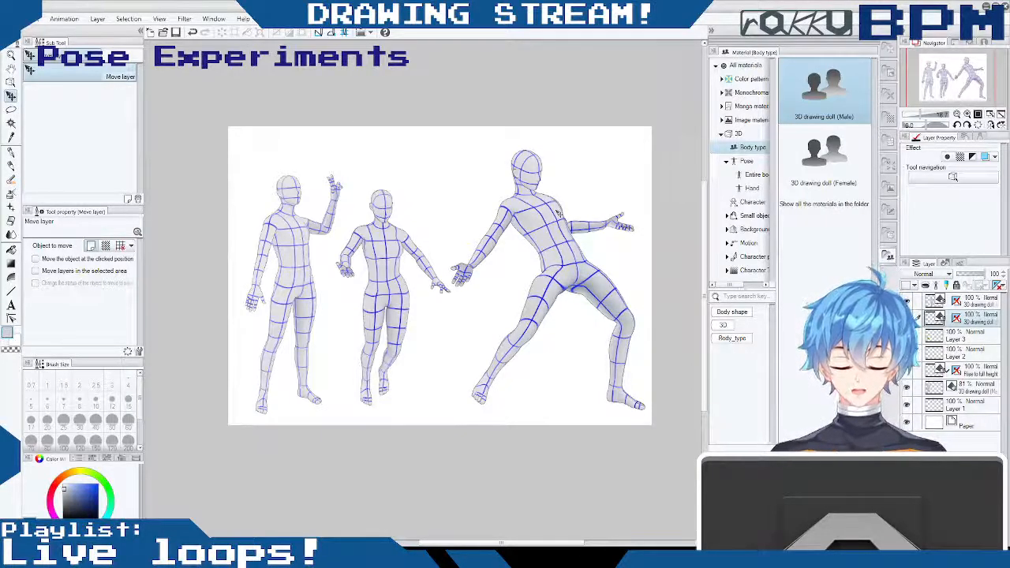
pyautogui.click(967, 301)
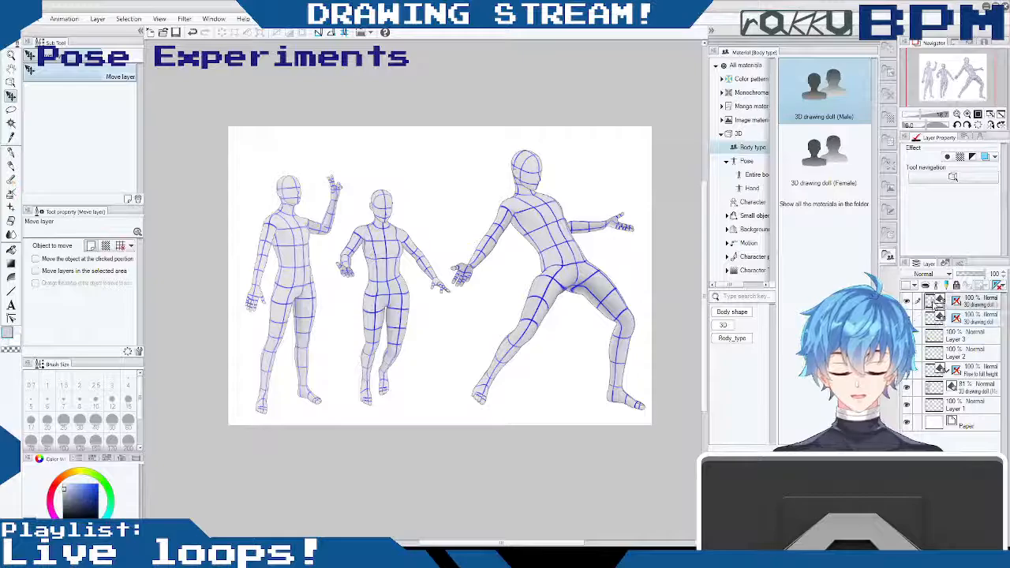
pyautogui.moveTo(965, 368); pyautogui.dragTo(918, 335)
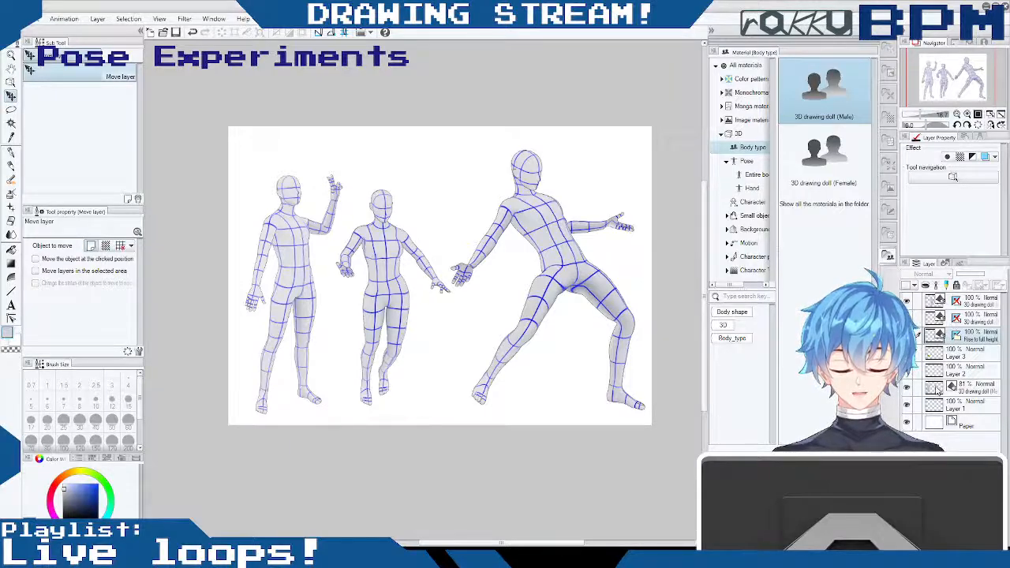
pyautogui.moveTo(969, 386); pyautogui.dragTo(933, 351)
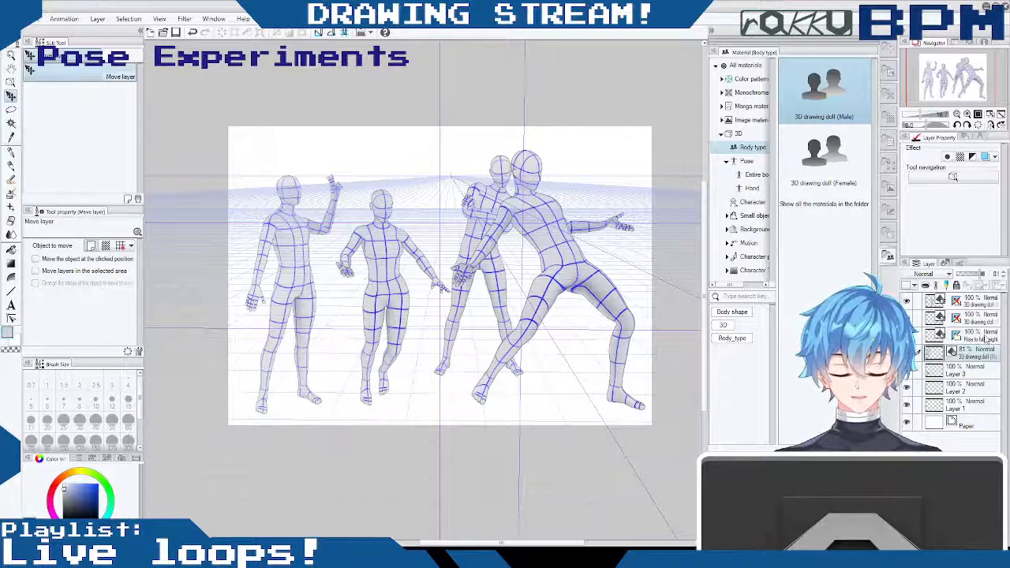
# - Hide the perspective ruler on the crossed-arms doll's layer and move that doll between the walking and leaning dolls
pyautogui.click(961, 340)
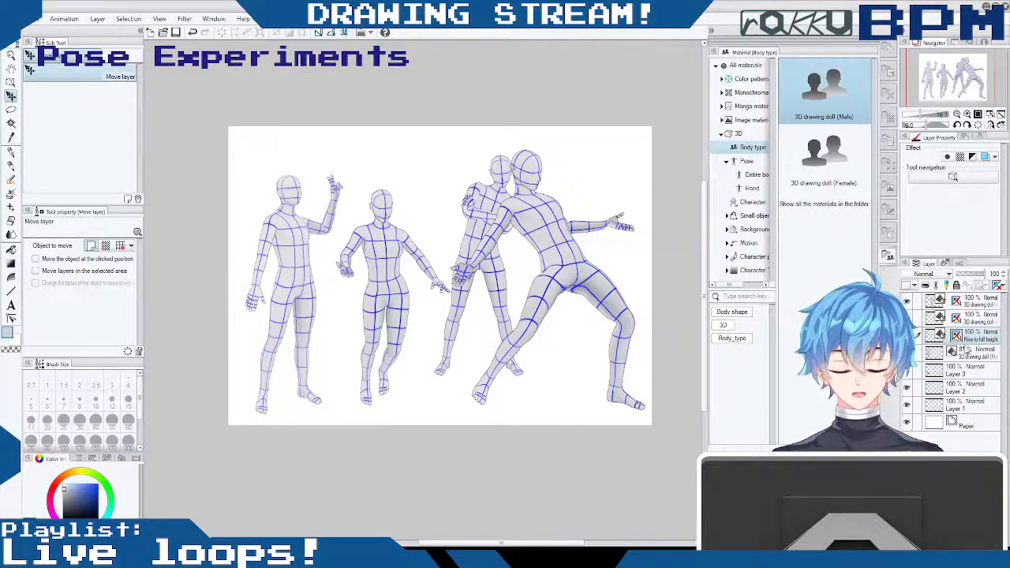
pyautogui.moveTo(489, 185)
pyautogui.mouseDown()
pyautogui.moveTo(442, 187)
pyautogui.moveTo(452, 208)
pyautogui.mouseUp()
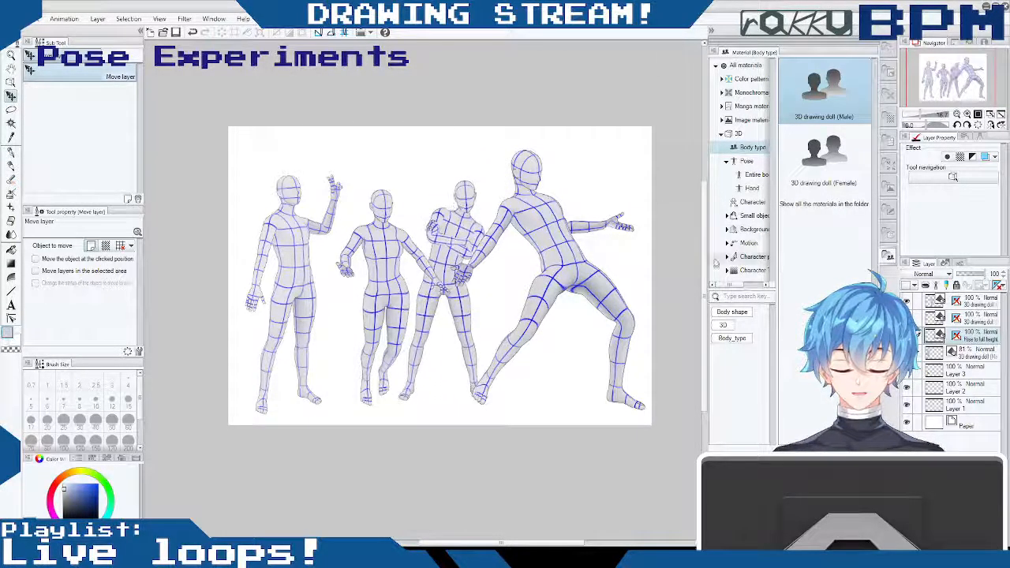
pyautogui.keyDown('shift'); pyautogui.click(958, 336); pyautogui.keyUp('shift')
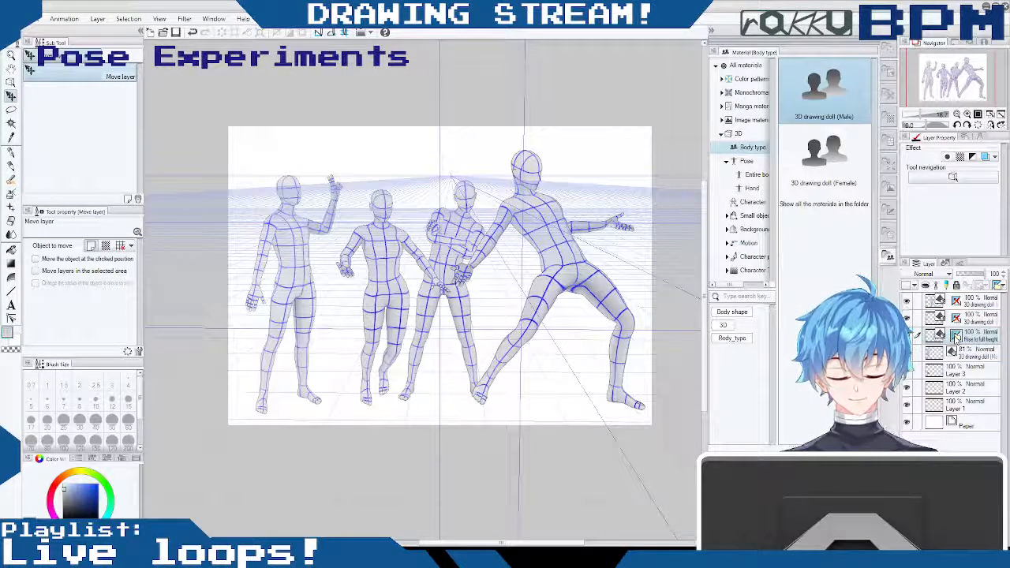
pyautogui.keyDown('shift'); pyautogui.click(957, 336); pyautogui.keyUp('shift')
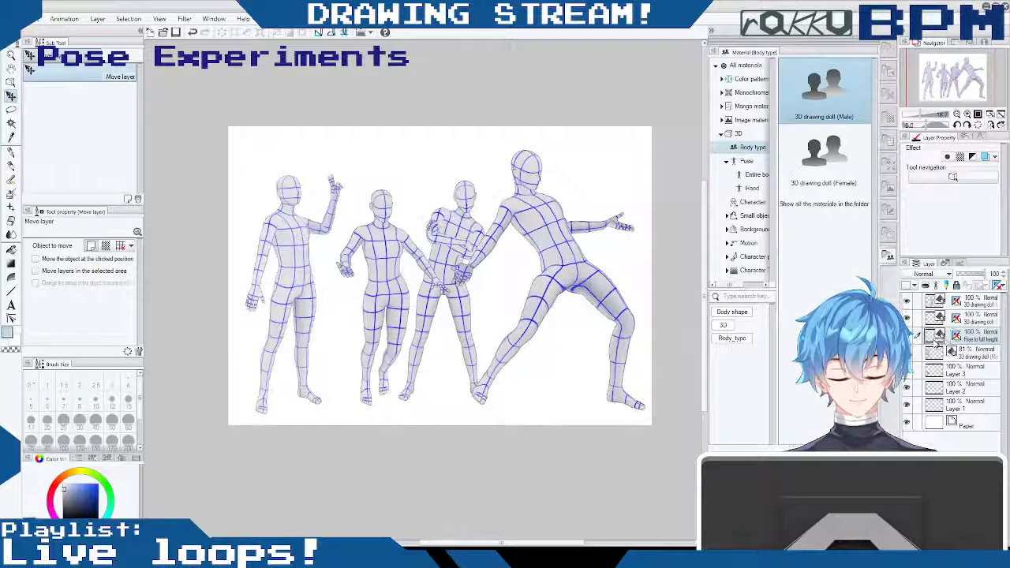
# - Bring the crossed-arms doll's layer to the top of the stack and shift the doll slightly lower between its neighbours
pyautogui.moveTo(939, 335); pyautogui.dragTo(938, 299)
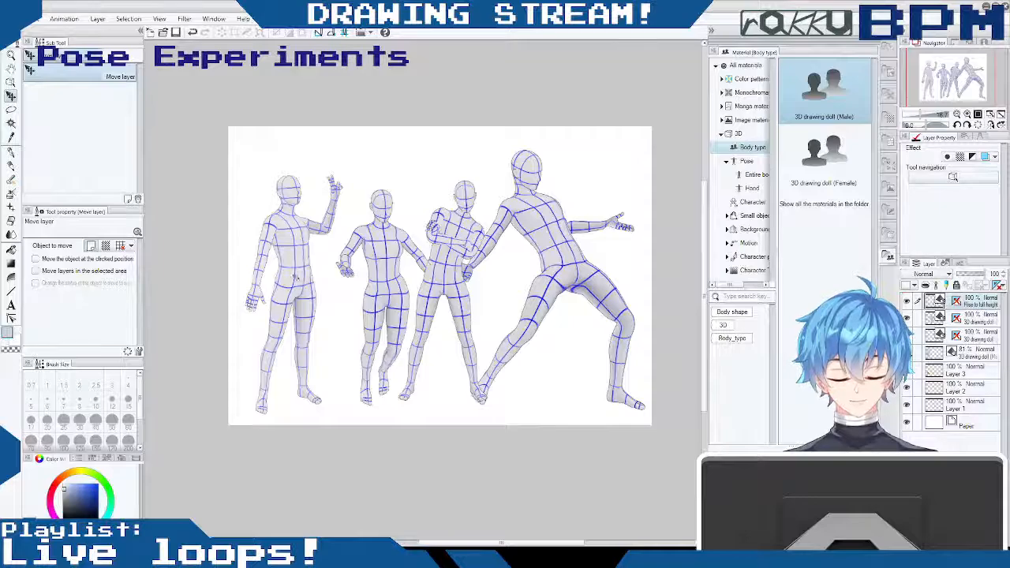
pyautogui.moveTo(532, 276); pyautogui.dragTo(538, 295)
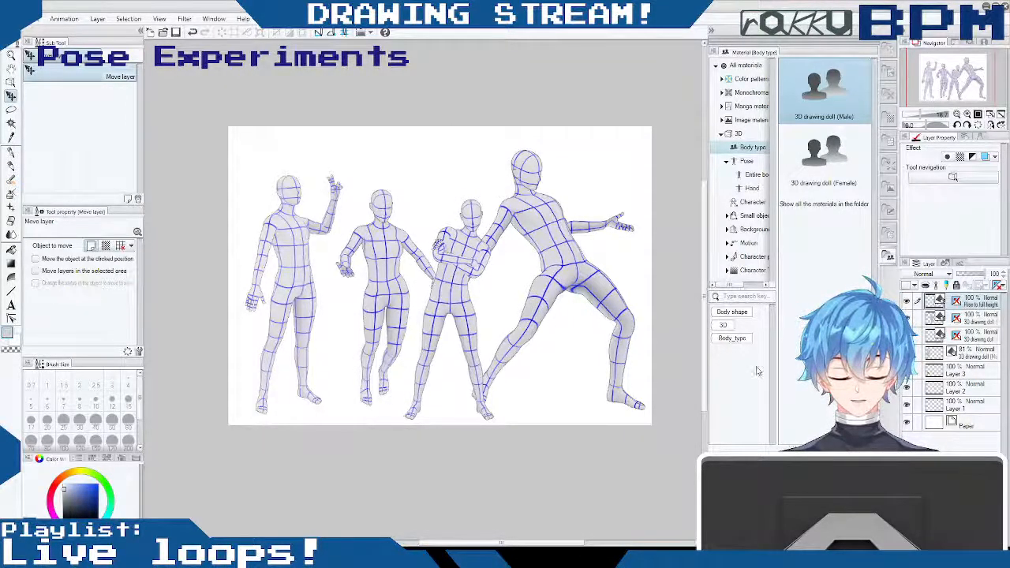
pyautogui.moveTo(499, 353); pyautogui.dragTo(453, 326)
# - Select the leaning doll's layer, scale the doll down to suit its neighbours and turn it slightly
pyautogui.click(953, 354)
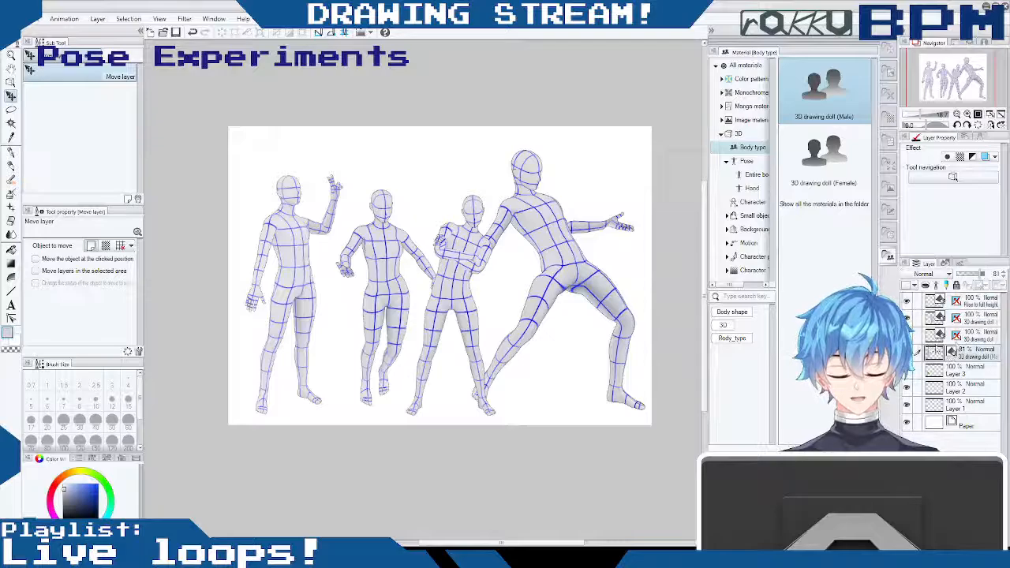
pyautogui.click(971, 338)
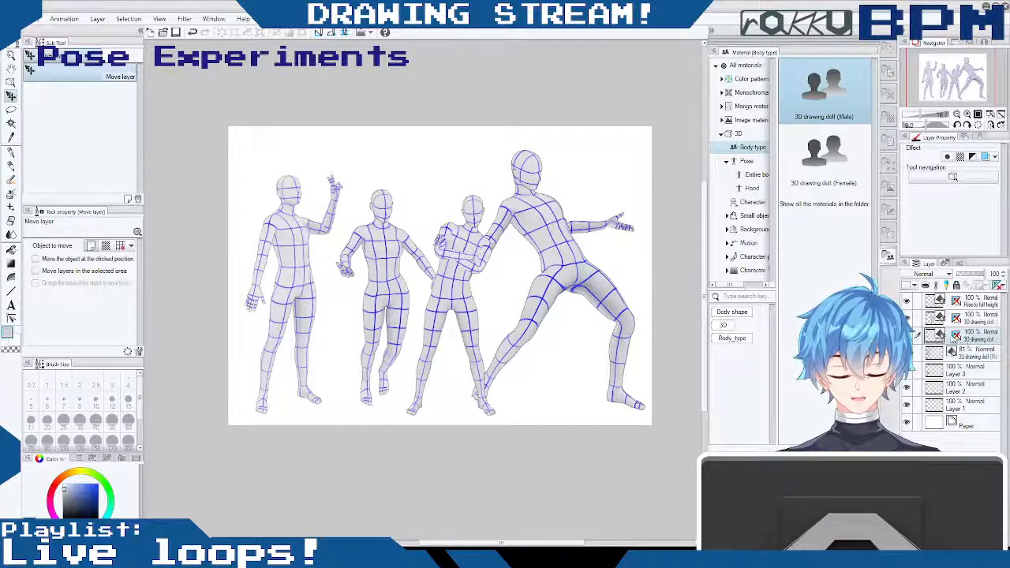
pyautogui.click(914, 335)
pyautogui.click(914, 335)
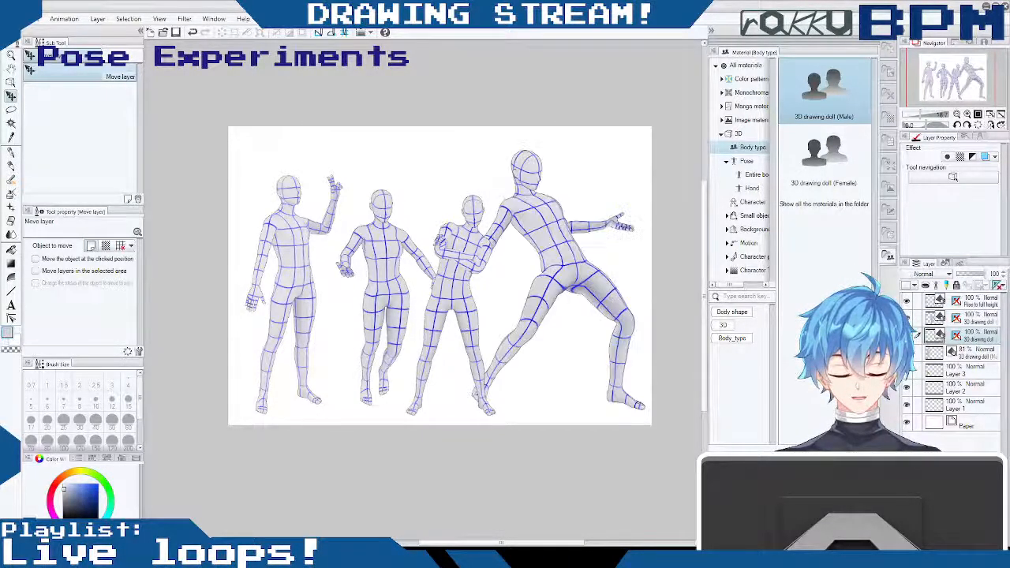
pyautogui.click(11, 81)
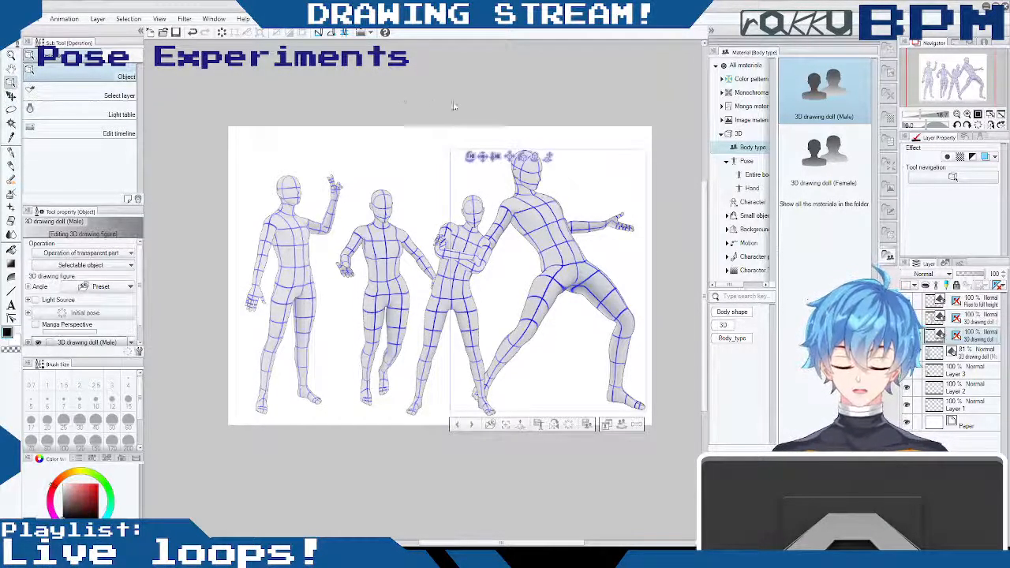
pyautogui.moveTo(497, 157); pyautogui.dragTo(492, 142)
pyautogui.moveTo(540, 307); pyautogui.dragTo(552, 314)
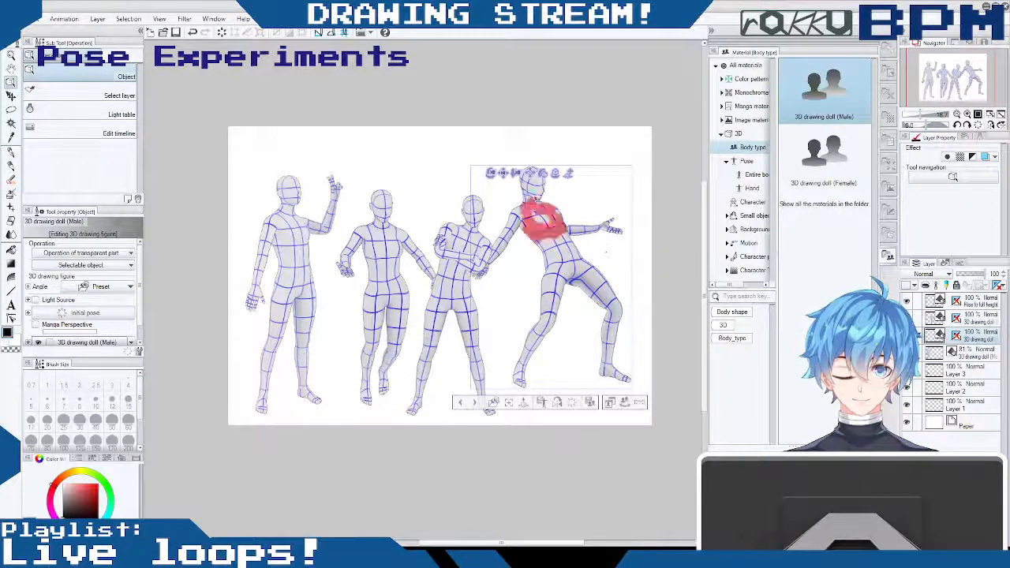
pyautogui.moveTo(507, 174); pyautogui.dragTo(519, 172)
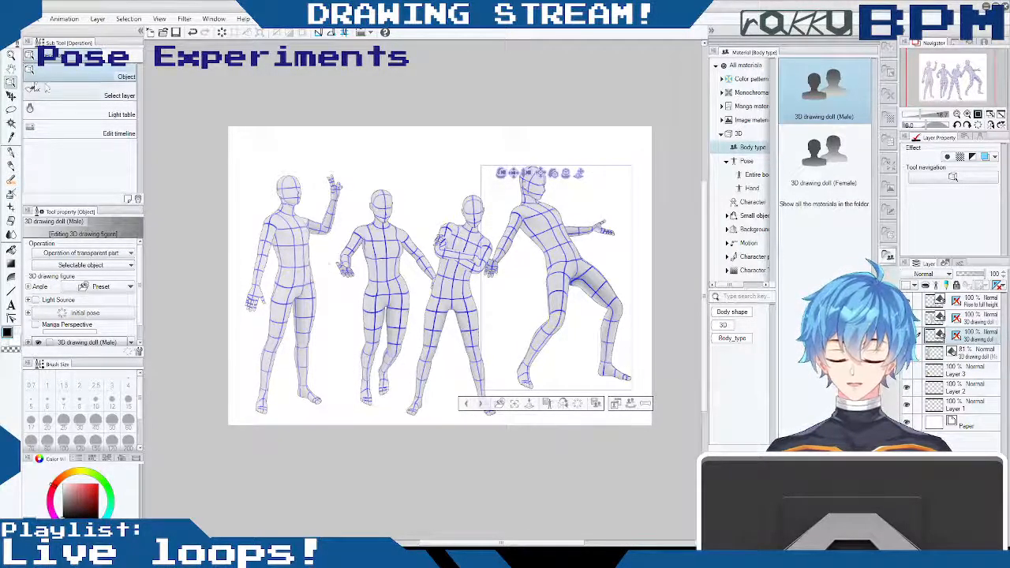
# - Move the leaning doll down so its feet line up with the other dolls at the end of the lineup
pyautogui.click(11, 95)
pyautogui.moveTo(567, 258); pyautogui.dragTo(578, 276)
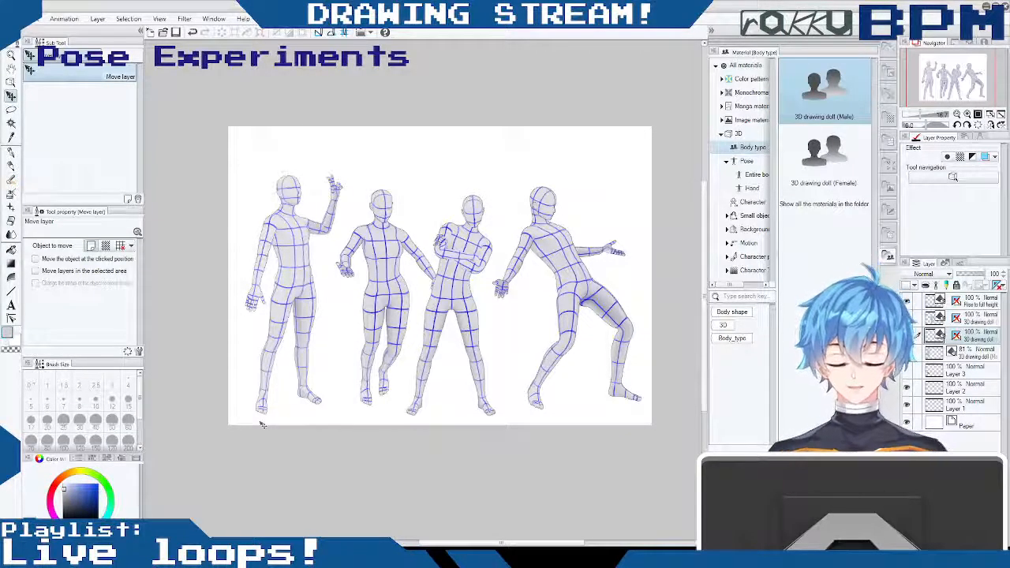
pyautogui.moveTo(703, 232)
pyautogui.mouseDown()
pyautogui.moveTo(705, 199)
pyautogui.moveTo(694, 237)
pyautogui.mouseUp()
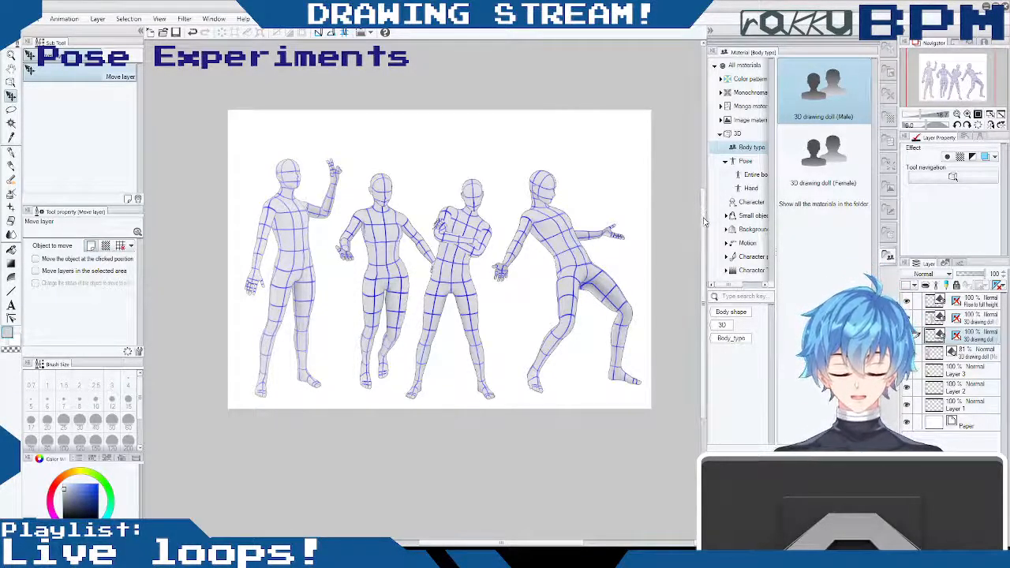
pyautogui.scroll(1, 705, 215)
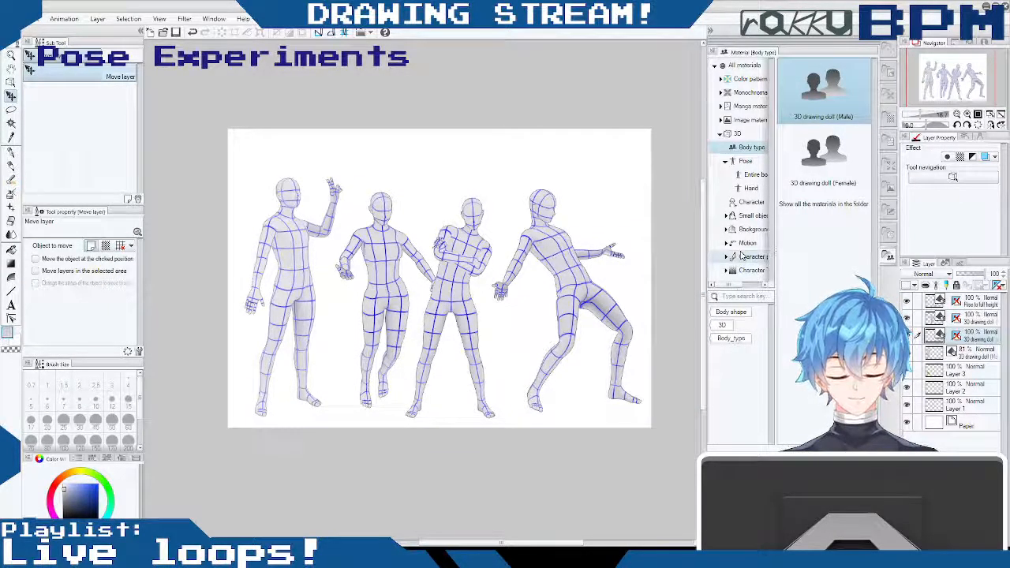
# - Save the lineup drawing and hide all four doll layers to clear the canvas
pyautogui.click(959, 353)
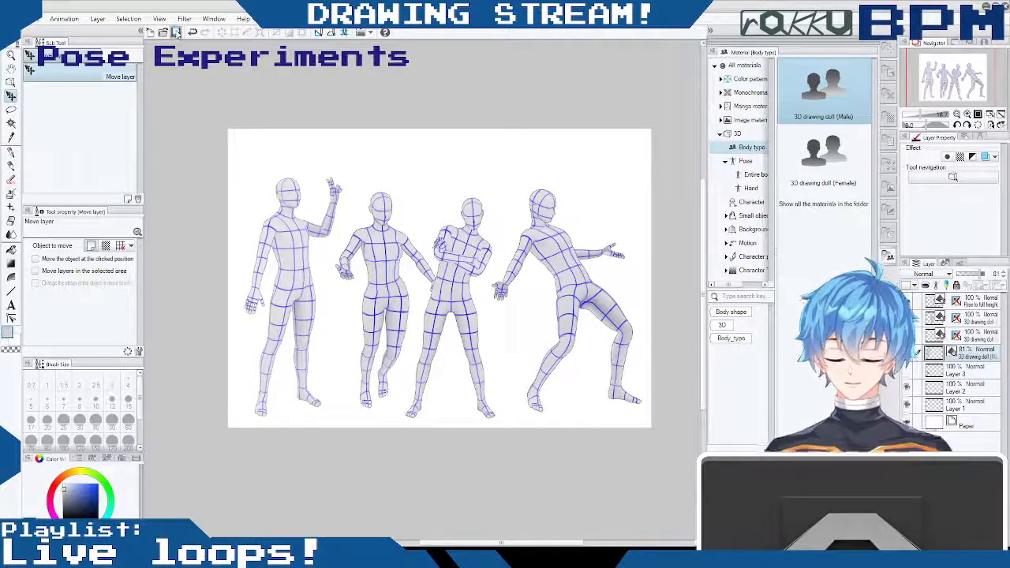
pyautogui.click(176, 32)
pyautogui.click(908, 302)
pyautogui.click(908, 320)
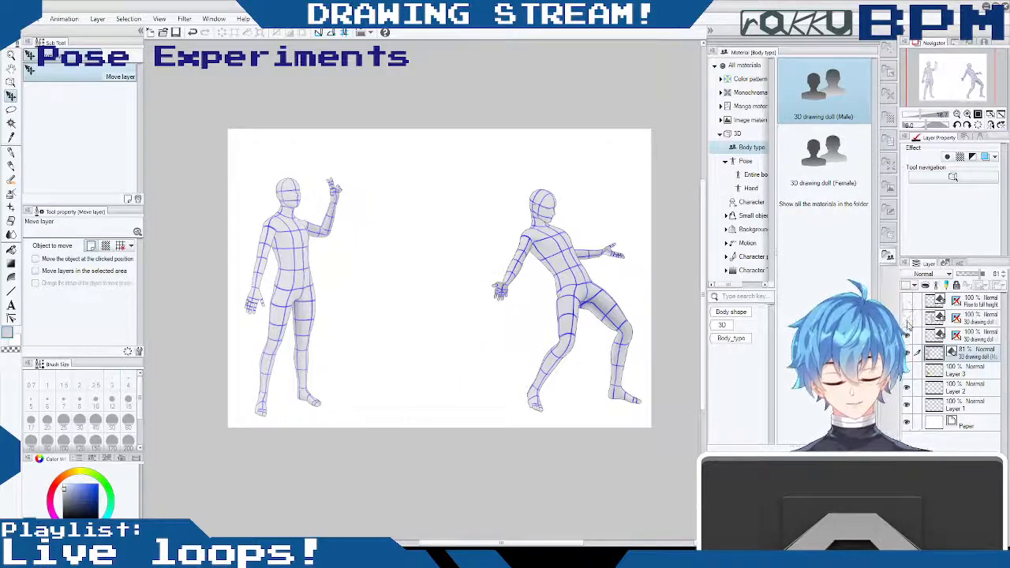
pyautogui.click(907, 337)
pyautogui.click(907, 354)
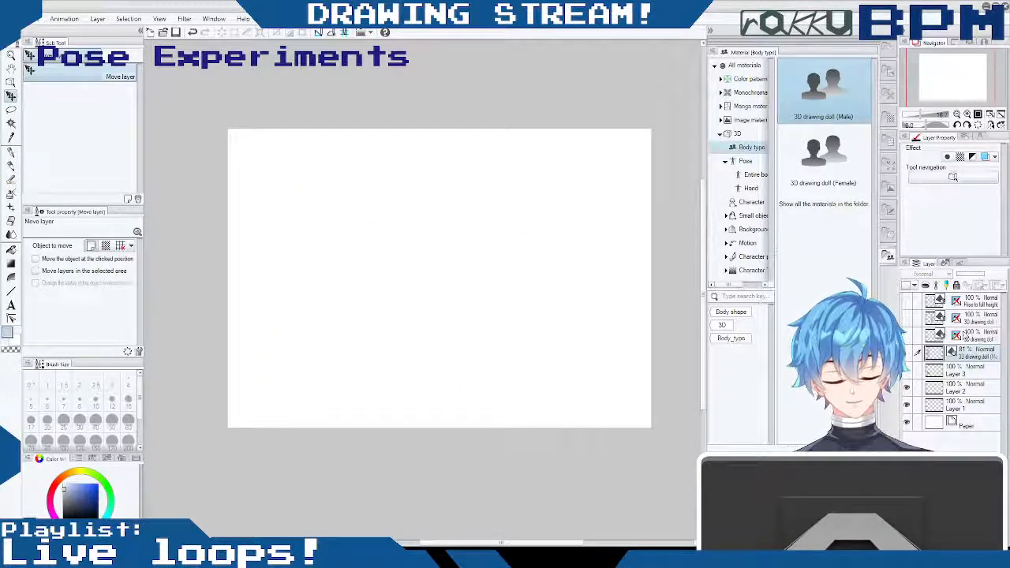
# - Add a female 3D drawing doll above Layer 3 and turn the view of it to a three-quarter angle
pyautogui.click(955, 368)
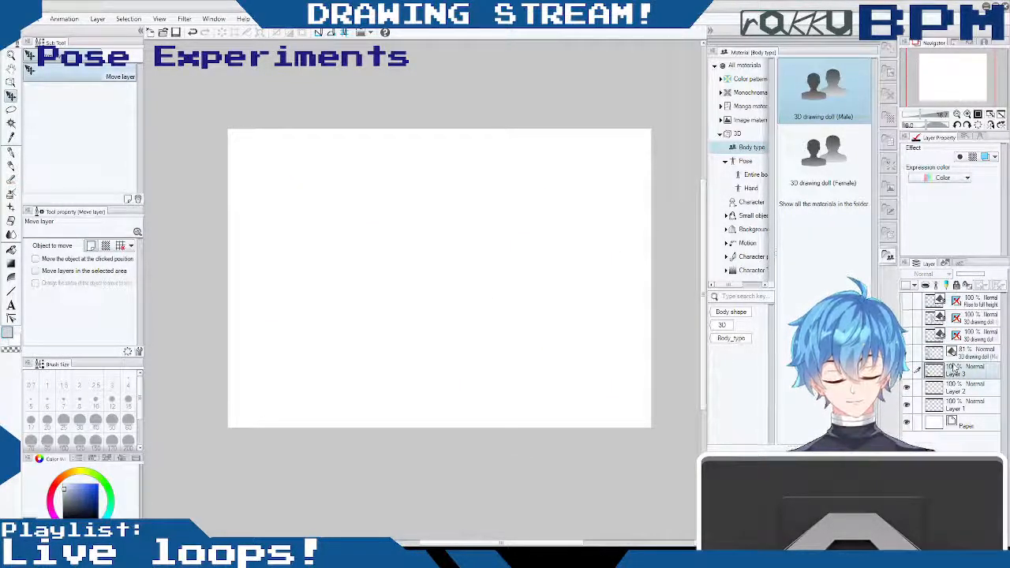
pyautogui.click(821, 162)
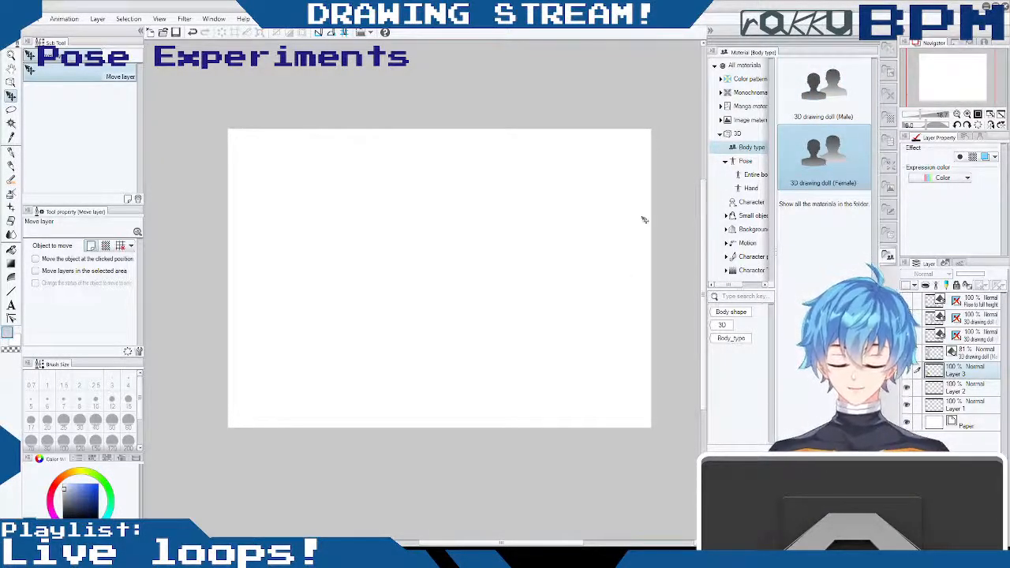
pyautogui.moveTo(921, 115)
pyautogui.mouseDown()
pyautogui.moveTo(930, 117)
pyautogui.moveTo(921, 115)
pyautogui.mouseUp()
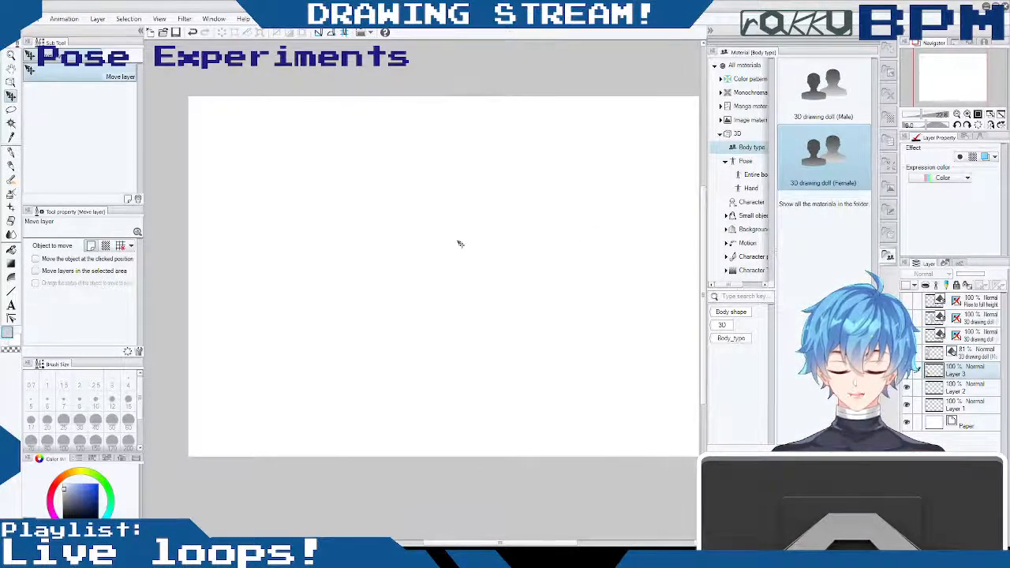
pyautogui.moveTo(460, 244); pyautogui.dragTo(461, 245)
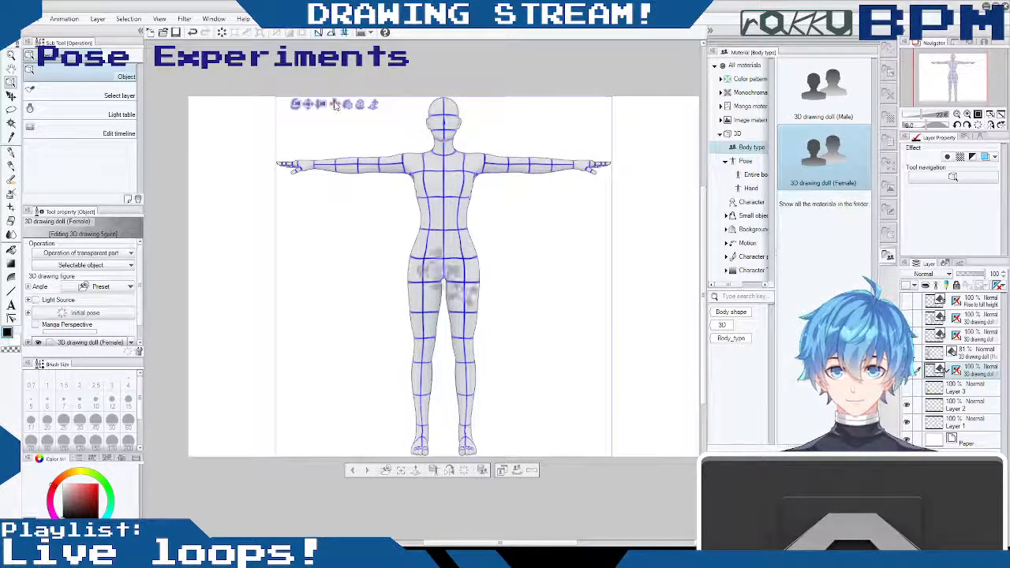
pyautogui.moveTo(321, 103); pyautogui.dragTo(379, 130)
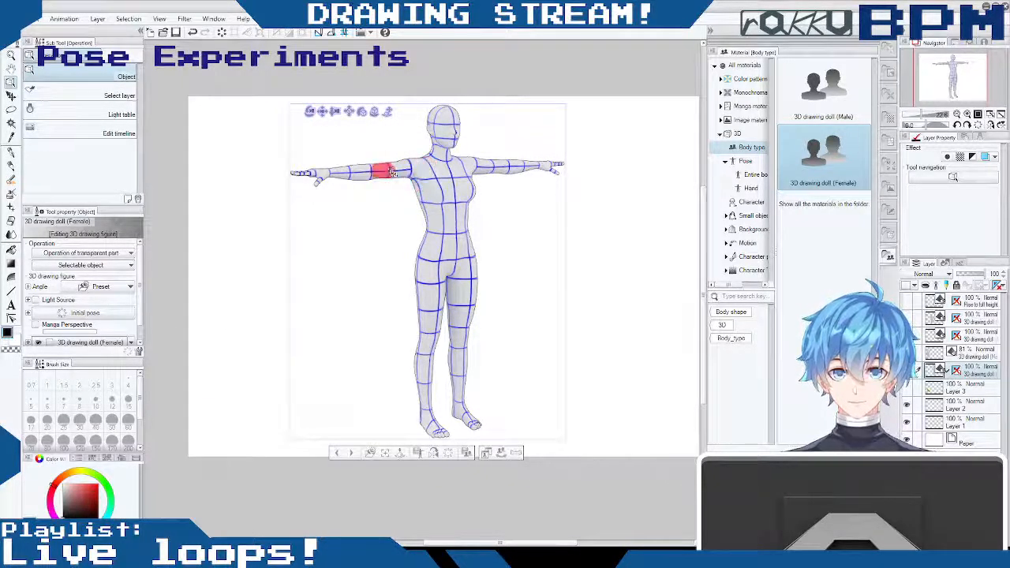
pyautogui.moveTo(520, 238); pyautogui.dragTo(540, 245)
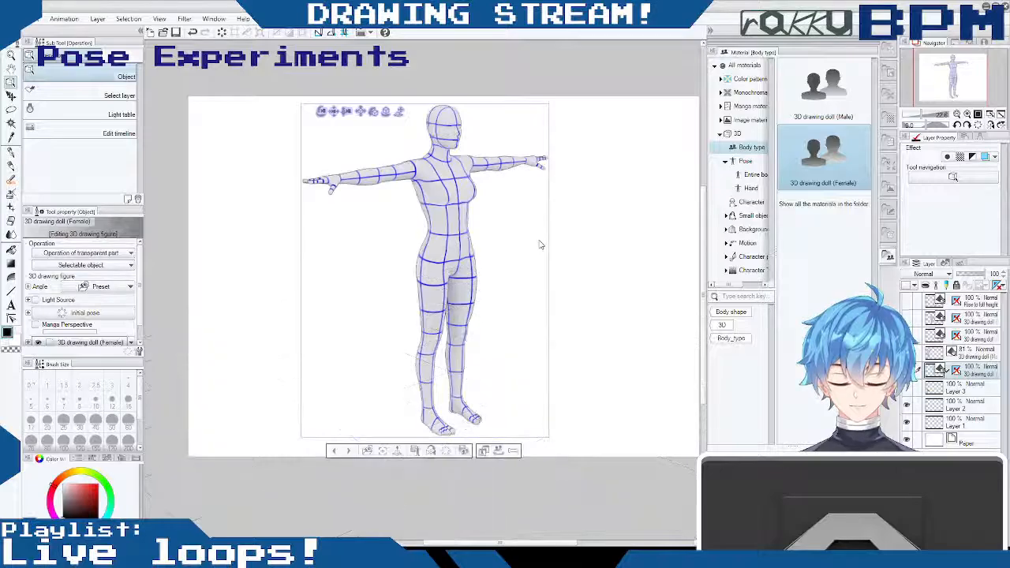
# - Swing the female doll's right leg outward from the hip and adjust its foot for a wider stance
pyautogui.moveTo(435, 278); pyautogui.dragTo(427, 274)
pyautogui.click(435, 274)
pyautogui.moveTo(470, 235); pyautogui.dragTo(429, 278)
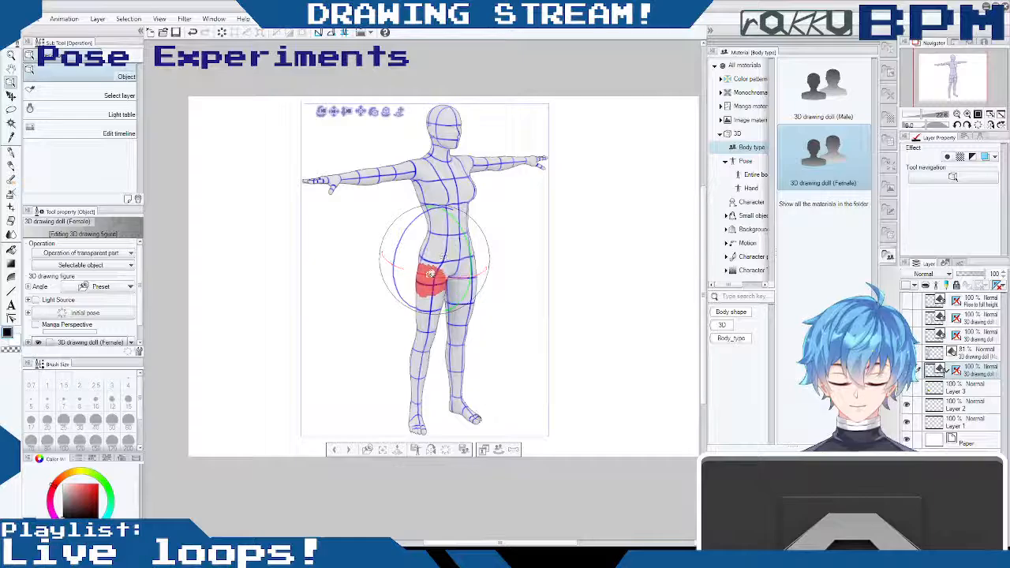
pyautogui.moveTo(407, 234); pyautogui.dragTo(402, 241)
pyautogui.click(401, 414)
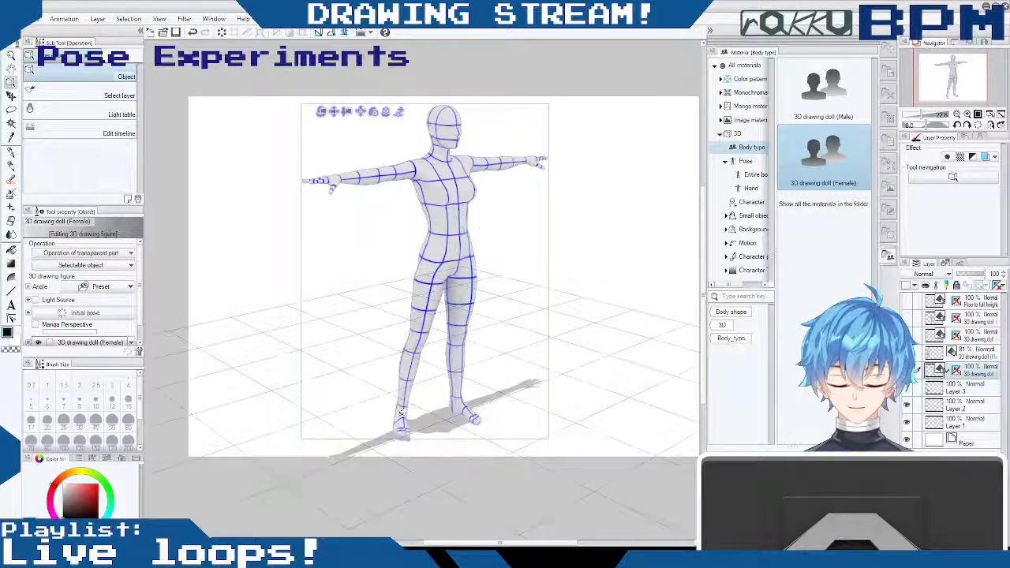
pyautogui.moveTo(426, 372)
pyautogui.mouseDown()
pyautogui.moveTo(422, 445)
pyautogui.moveTo(419, 371)
pyautogui.mouseUp()
pyautogui.moveTo(403, 412)
pyautogui.mouseDown()
pyautogui.moveTo(399, 433)
pyautogui.moveTo(407, 430)
pyautogui.mouseUp()
# - Rotate the female doll's left thigh and lower leg slightly outward to balance the stance
pyautogui.moveTo(528, 288); pyautogui.dragTo(487, 255)
pyautogui.click(475, 285)
pyautogui.click(466, 350)
pyautogui.moveTo(502, 320); pyautogui.dragTo(498, 309)
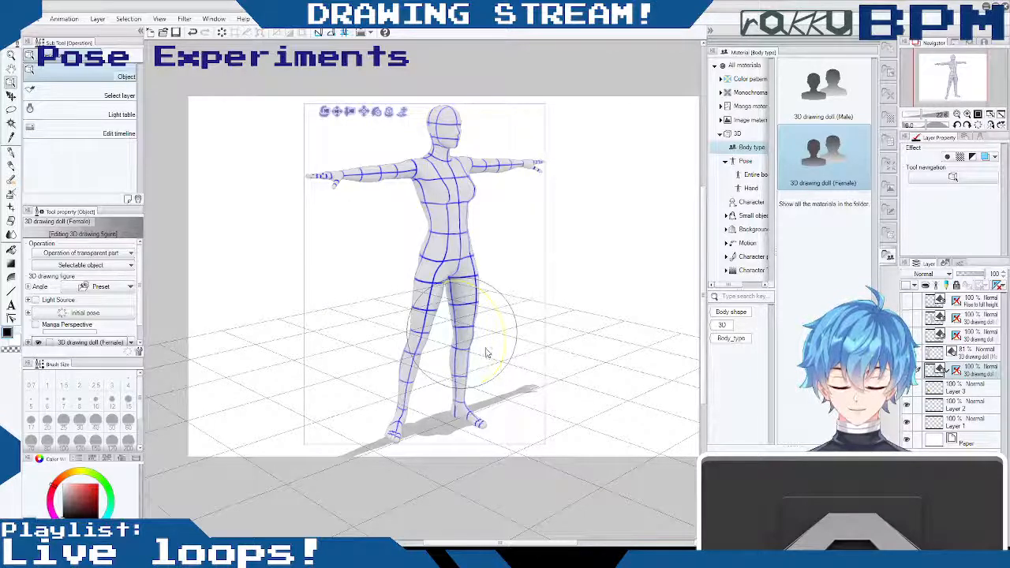
pyautogui.moveTo(487, 353); pyautogui.dragTo(486, 357)
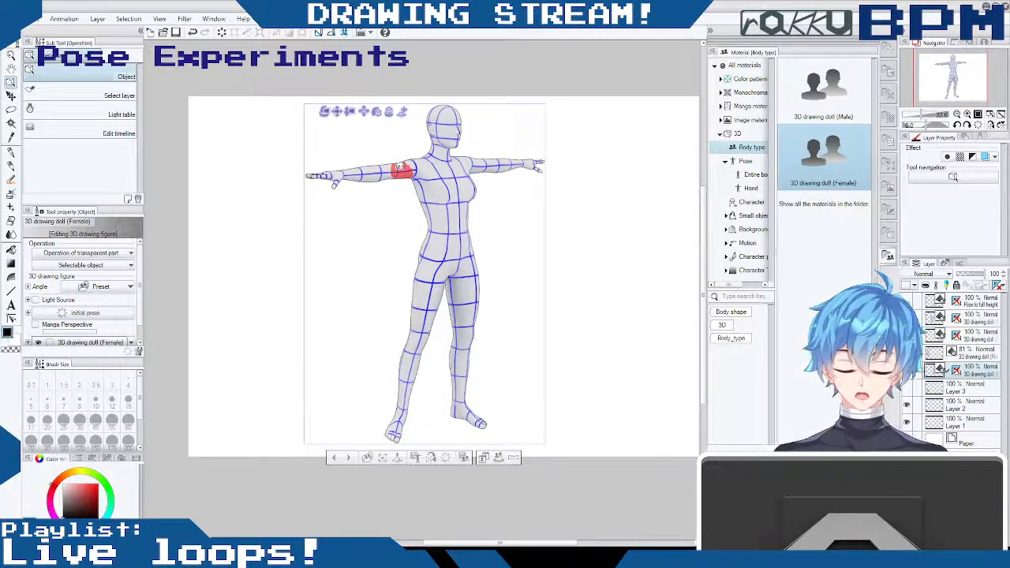
# - Rotate the female doll's right shoulder to lower the outstretched arm diagonally beside the body
pyautogui.click(412, 167)
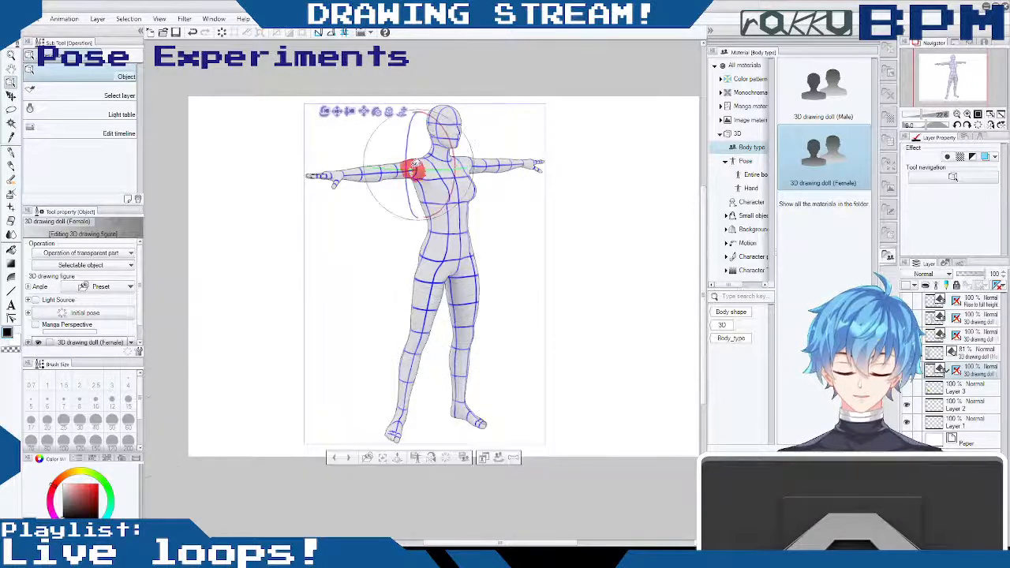
pyautogui.moveTo(416, 123); pyautogui.dragTo(320, 181)
pyautogui.moveTo(387, 177); pyautogui.dragTo(355, 167)
pyautogui.moveTo(432, 145)
pyautogui.mouseDown()
pyautogui.moveTo(400, 119)
pyautogui.moveTo(416, 148)
pyautogui.mouseUp()
pyautogui.moveTo(408, 202); pyautogui.dragTo(403, 210)
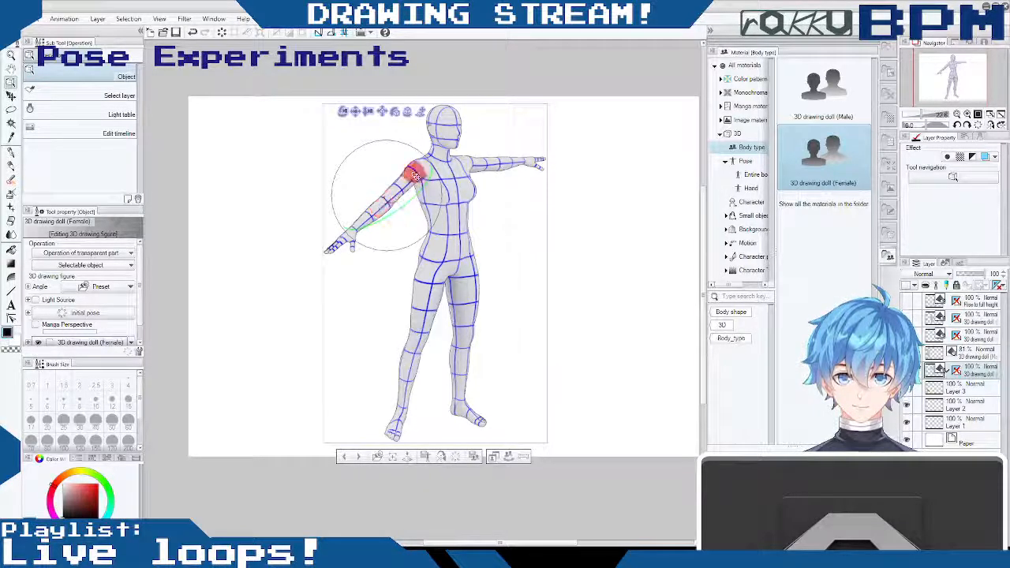
pyautogui.moveTo(411, 180); pyautogui.dragTo(414, 180)
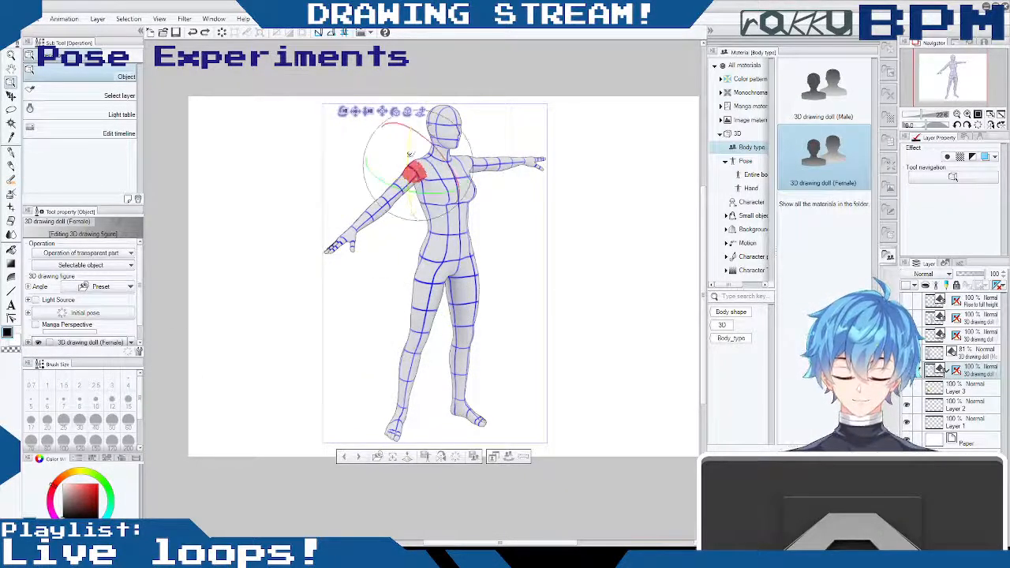
pyautogui.moveTo(407, 165); pyautogui.dragTo(380, 258)
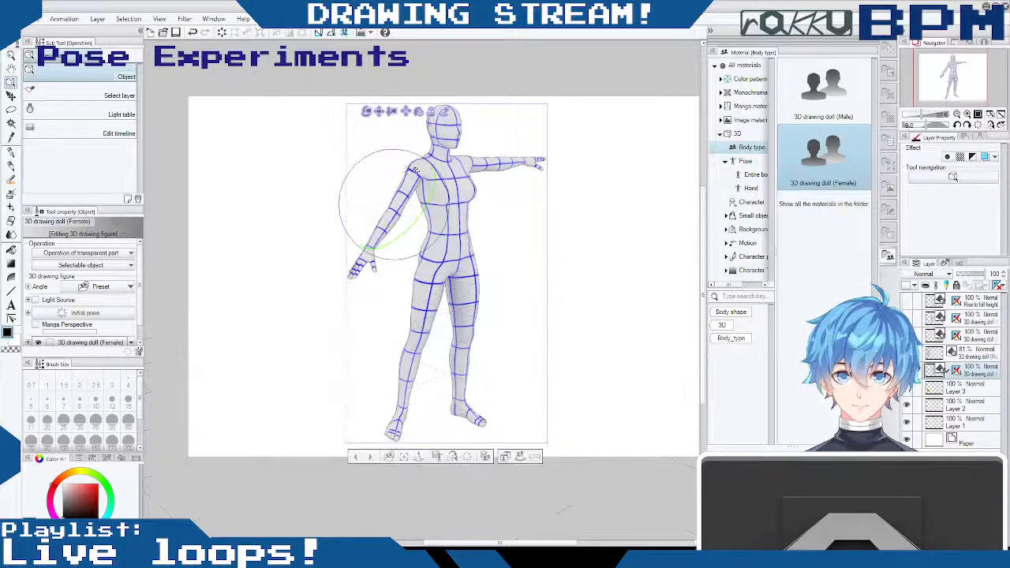
# - Bring the female doll's right arm closer to the torso by refining the shoulder rotation from several angles
pyautogui.moveTo(414, 130); pyautogui.dragTo(322, 120)
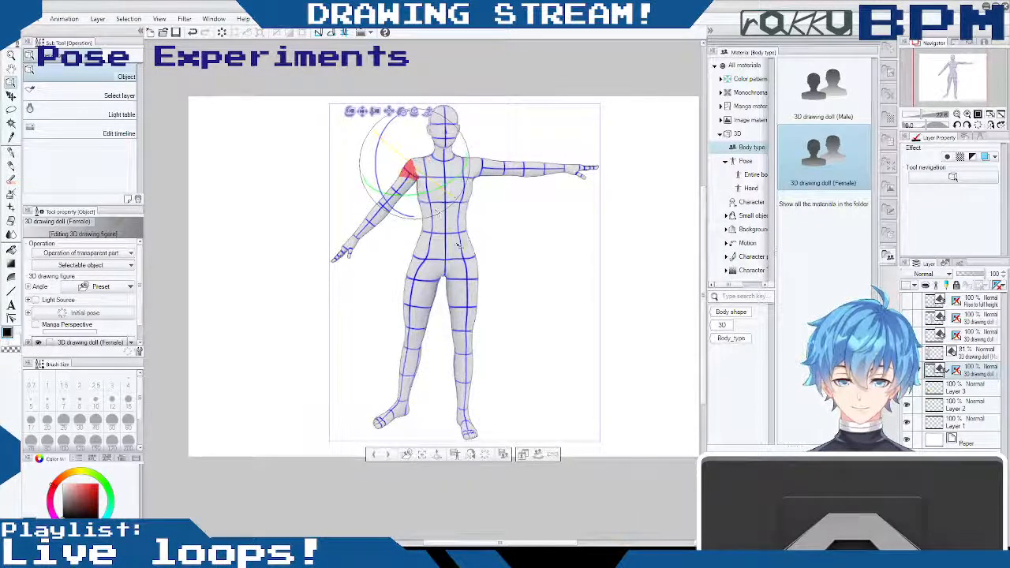
pyautogui.moveTo(390, 124); pyautogui.dragTo(381, 142)
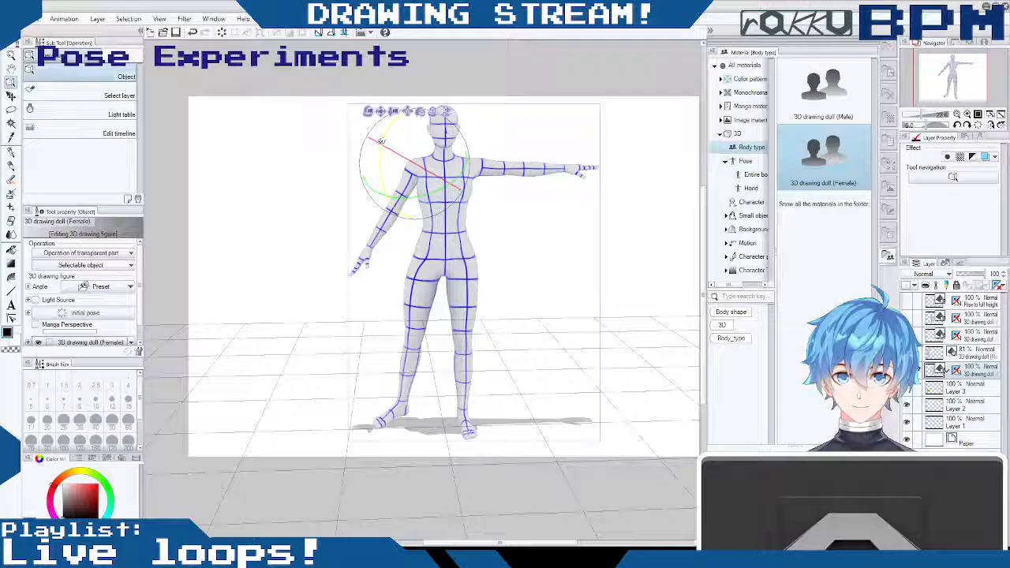
pyautogui.moveTo(421, 197); pyautogui.dragTo(418, 199)
pyautogui.click(418, 200)
pyautogui.click(411, 172)
pyautogui.moveTo(625, 304); pyautogui.dragTo(743, 309)
pyautogui.moveTo(481, 252); pyautogui.dragTo(457, 253)
pyautogui.moveTo(450, 183); pyautogui.dragTo(455, 187)
pyautogui.moveTo(518, 244); pyautogui.dragTo(585, 153)
# - Bend the female doll's right forearm slightly at the elbow and twist it so the arm hangs naturally
pyautogui.click(392, 250)
pyautogui.moveTo(362, 208); pyautogui.dragTo(355, 230)
pyautogui.click(405, 211)
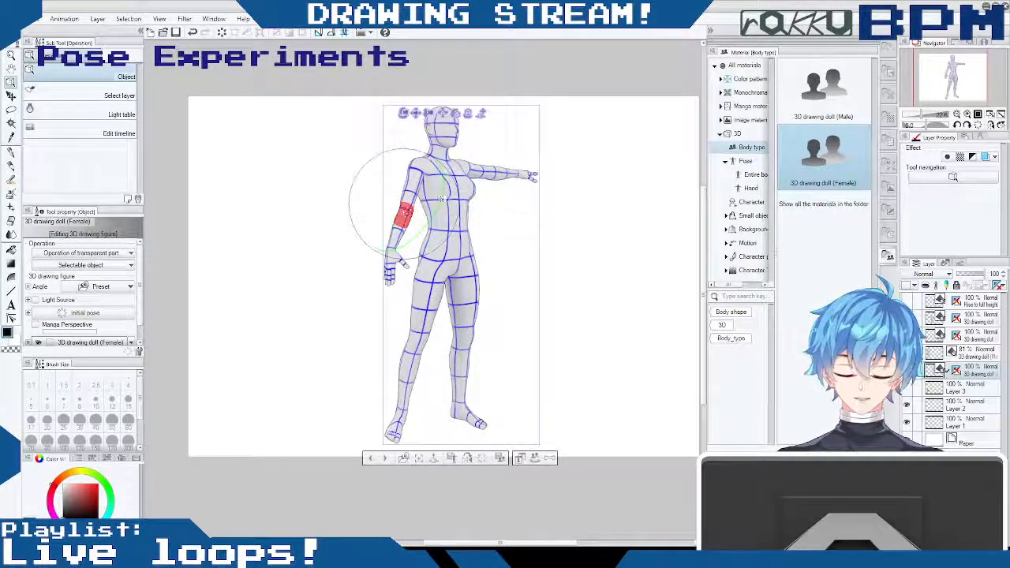
pyautogui.moveTo(441, 198); pyautogui.dragTo(442, 204)
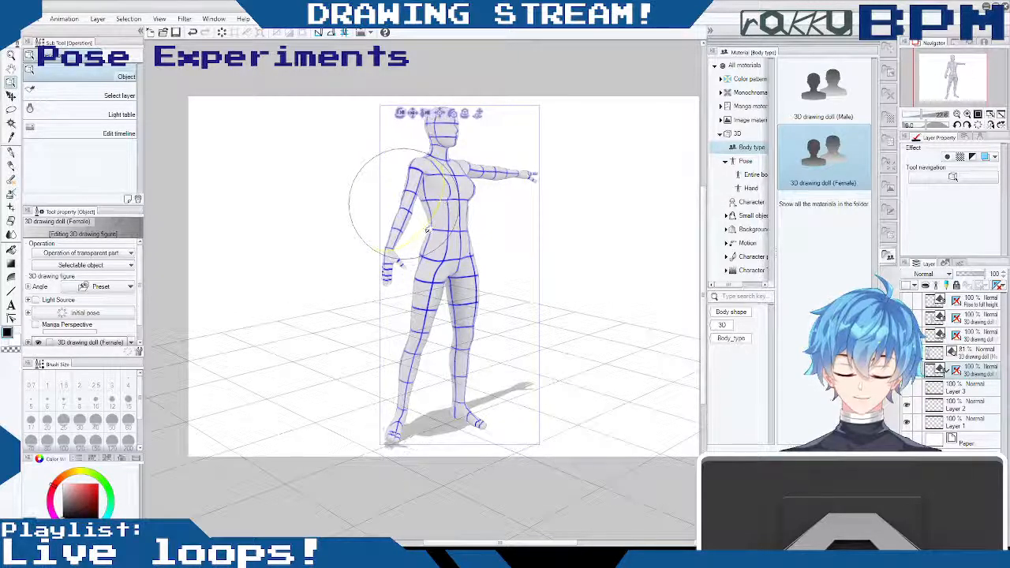
# - Rotate the female doll's right shoulder, checking from the side, so the arm hangs alongside the torso
pyautogui.click(415, 171)
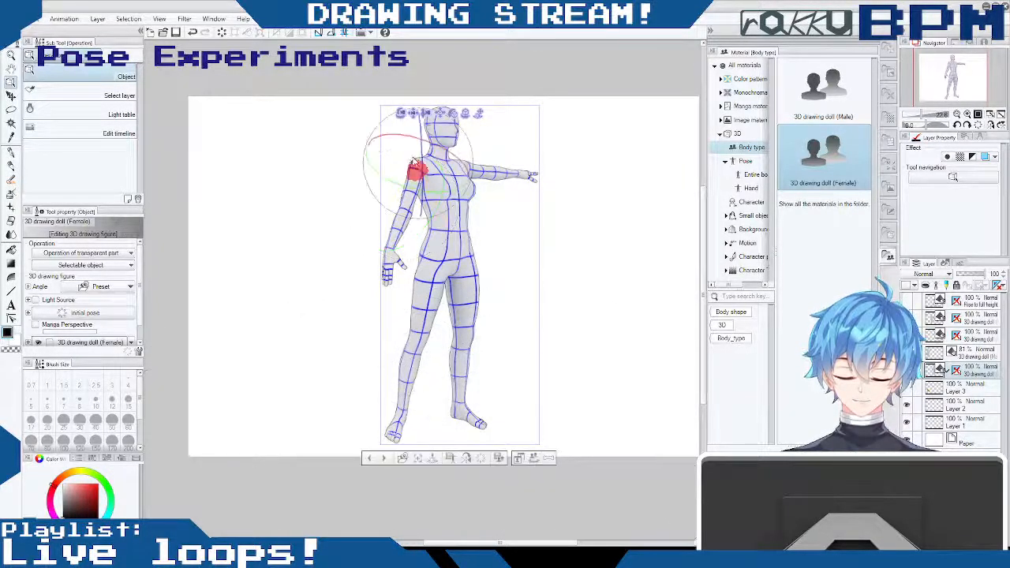
pyautogui.moveTo(399, 175); pyautogui.dragTo(427, 188)
pyautogui.moveTo(471, 150)
pyautogui.mouseDown()
pyautogui.moveTo(465, 158)
pyautogui.moveTo(476, 150)
pyautogui.mouseUp()
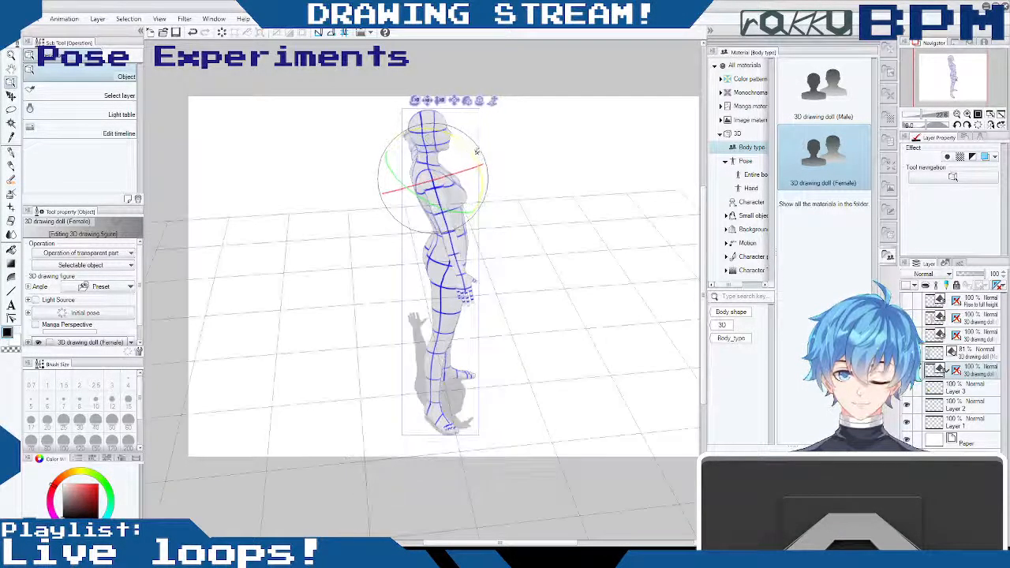
pyautogui.moveTo(515, 240); pyautogui.dragTo(431, 192)
pyautogui.moveTo(513, 277); pyautogui.dragTo(582, 286)
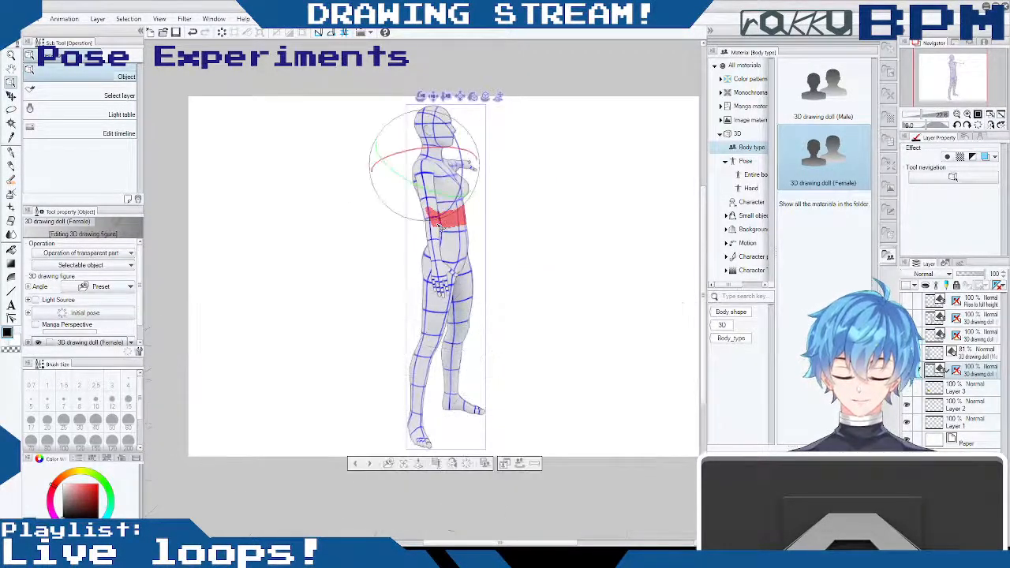
pyautogui.moveTo(420, 225); pyautogui.dragTo(686, 327)
pyautogui.moveTo(498, 295); pyautogui.dragTo(486, 235)
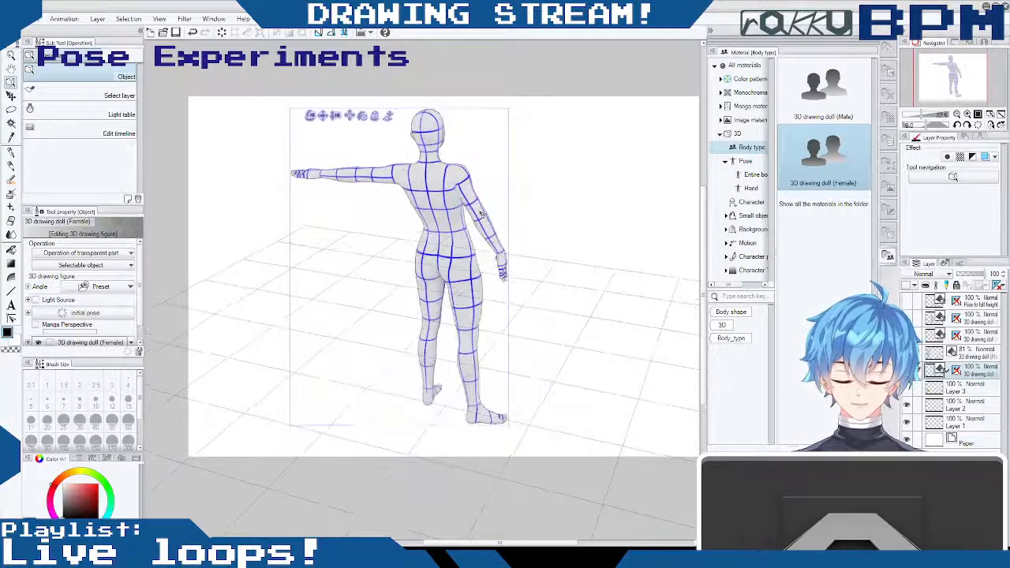
# - Fine-tune the female doll's right shoulder from behind to settle the lowered arm's angle
pyautogui.click(466, 170)
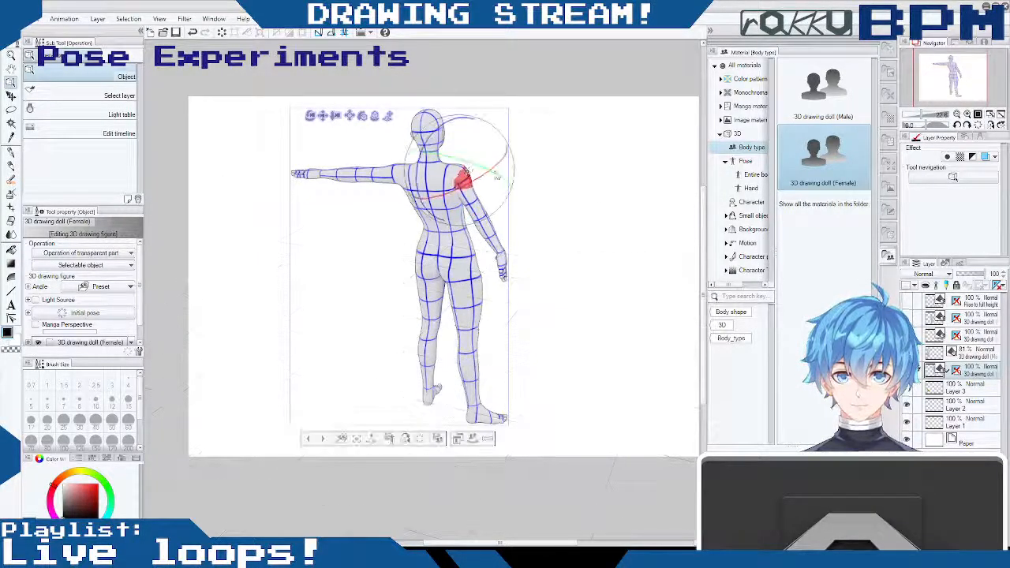
pyautogui.click(461, 175)
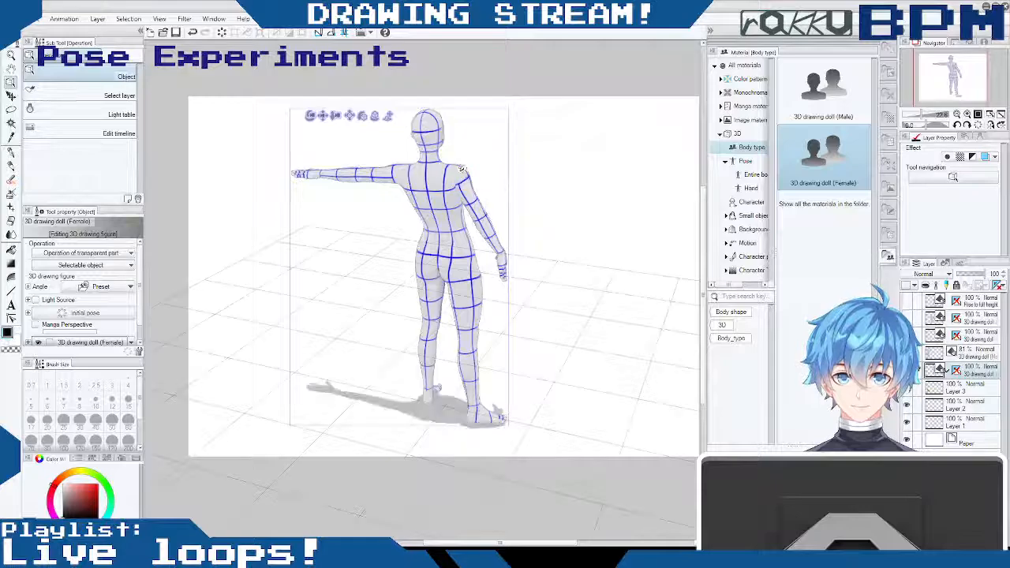
pyautogui.moveTo(472, 161); pyautogui.dragTo(465, 153)
pyautogui.moveTo(560, 194); pyautogui.dragTo(284, 190)
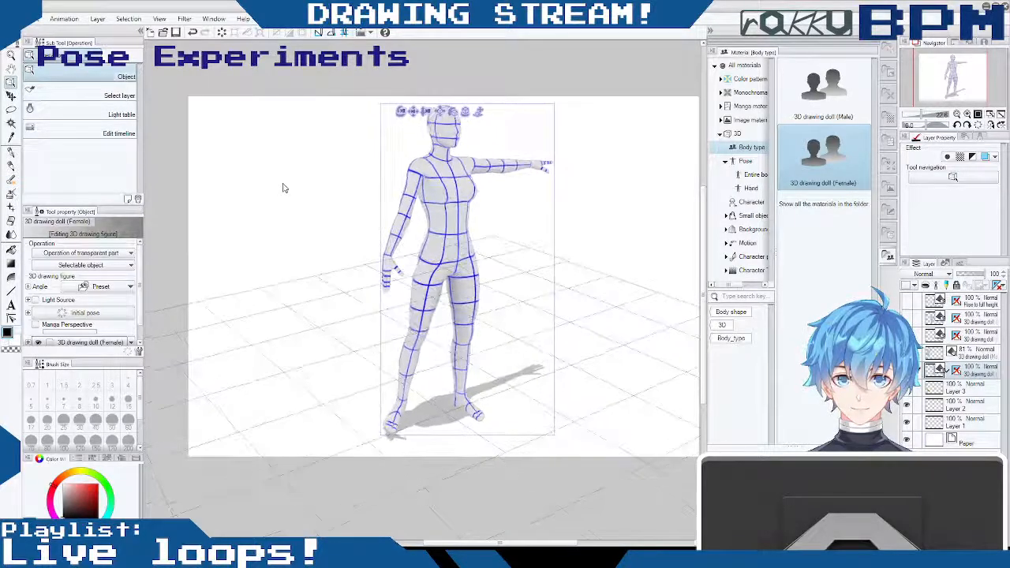
# - Bend the female doll's right forearm slightly forward at the elbow in side view
pyautogui.moveTo(439, 254); pyautogui.dragTo(506, 259)
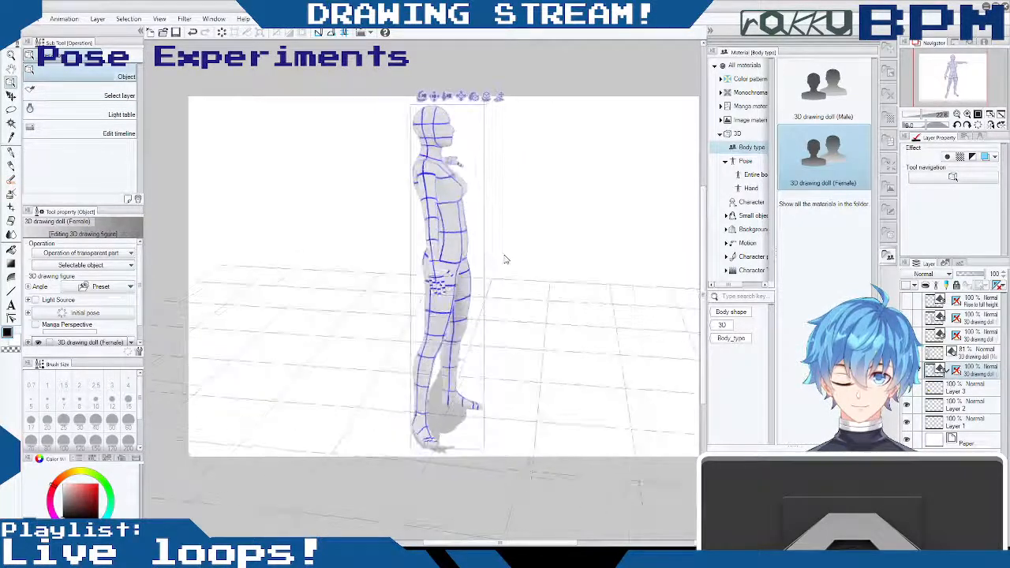
pyautogui.click(436, 226)
pyautogui.moveTo(433, 258); pyautogui.dragTo(445, 257)
pyautogui.moveTo(548, 250); pyautogui.dragTo(464, 265)
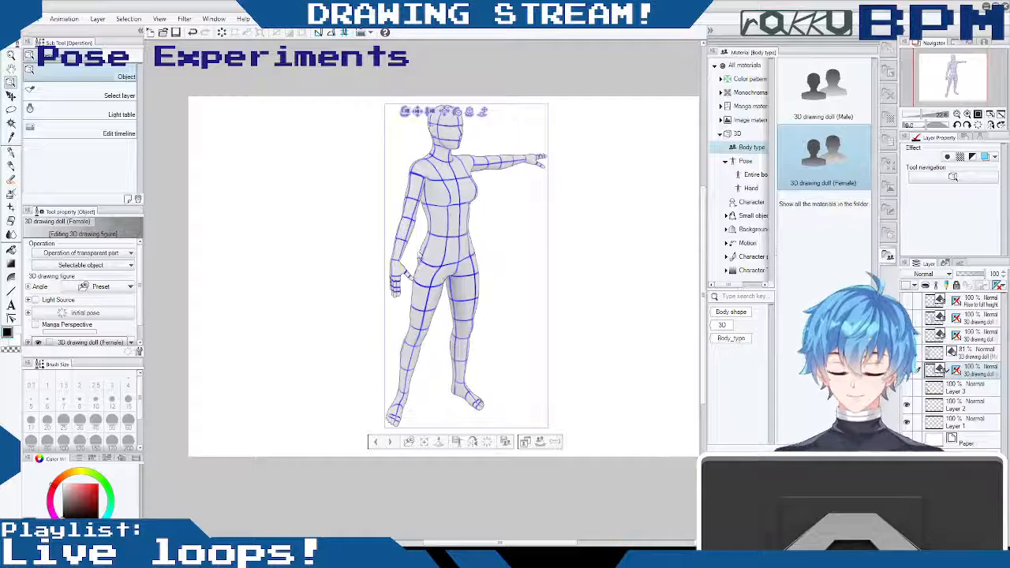
pyautogui.moveTo(606, 263); pyautogui.dragTo(569, 247)
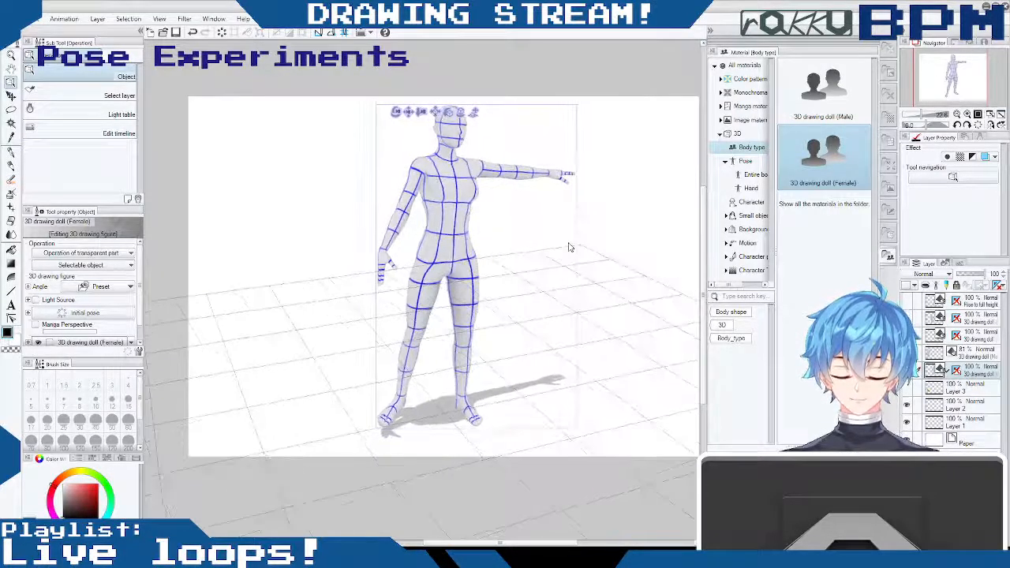
# - Rotate the female doll's left shoulder to lower the outstretched arm diagonally beside the body
pyautogui.moveTo(417, 146); pyautogui.dragTo(450, 206)
pyautogui.moveTo(534, 297); pyautogui.dragTo(499, 207)
pyautogui.moveTo(565, 239); pyautogui.dragTo(473, 257)
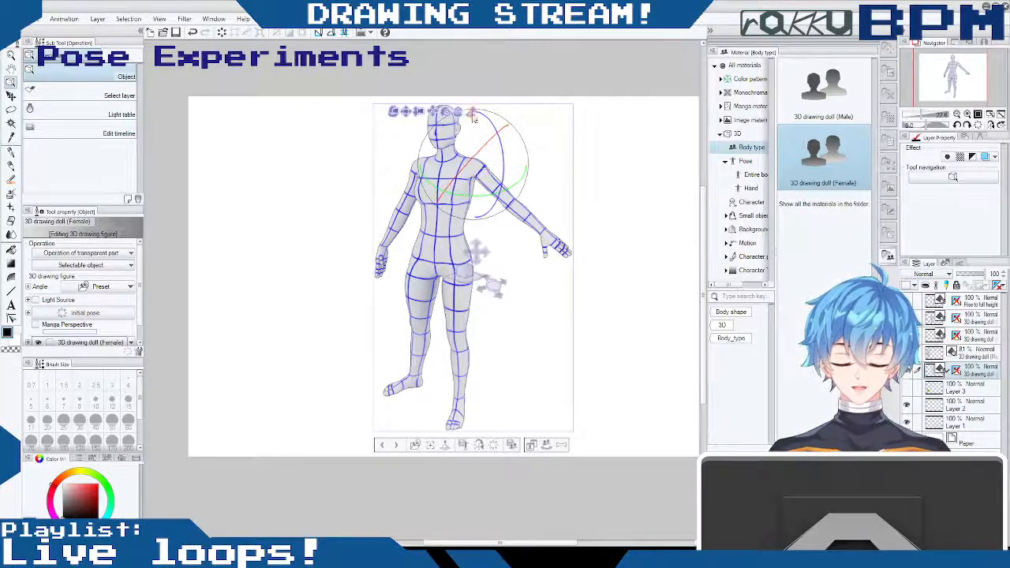
pyautogui.moveTo(495, 120); pyautogui.dragTo(500, 140)
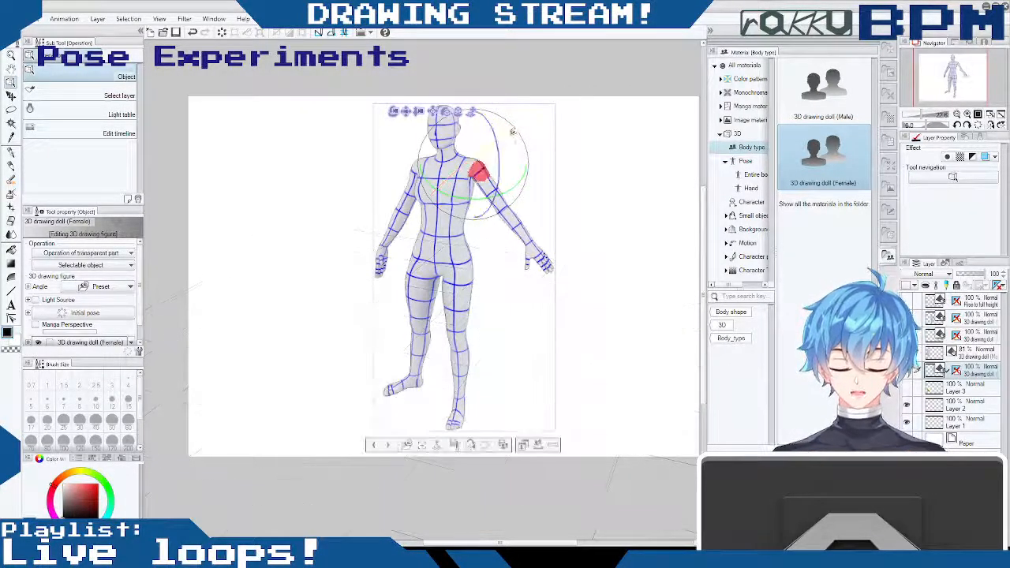
pyautogui.moveTo(527, 174); pyautogui.dragTo(498, 219)
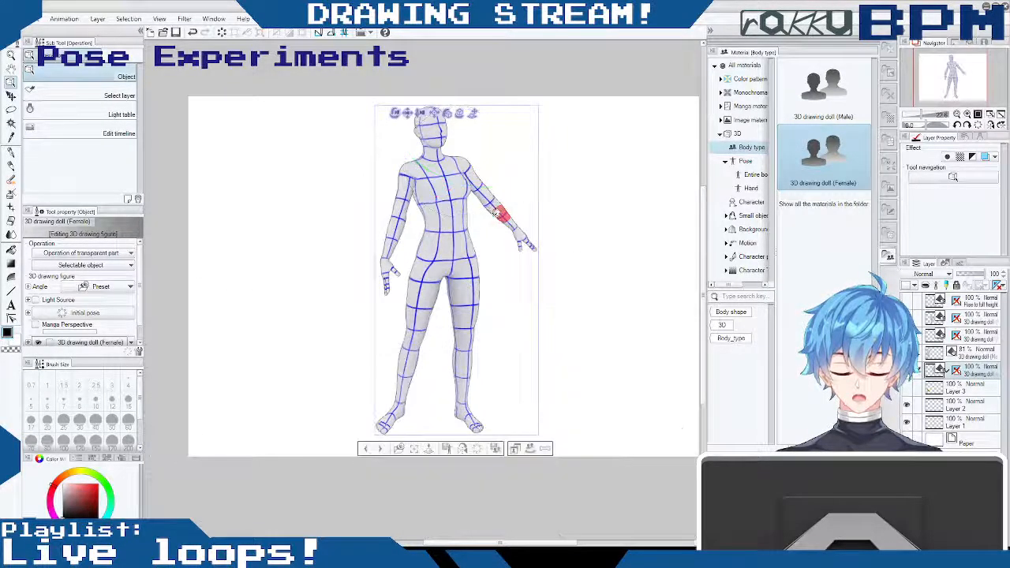
# - Bring the female doll's lowered left arm closer to the torso from the front view
pyautogui.moveTo(522, 237); pyautogui.dragTo(468, 209)
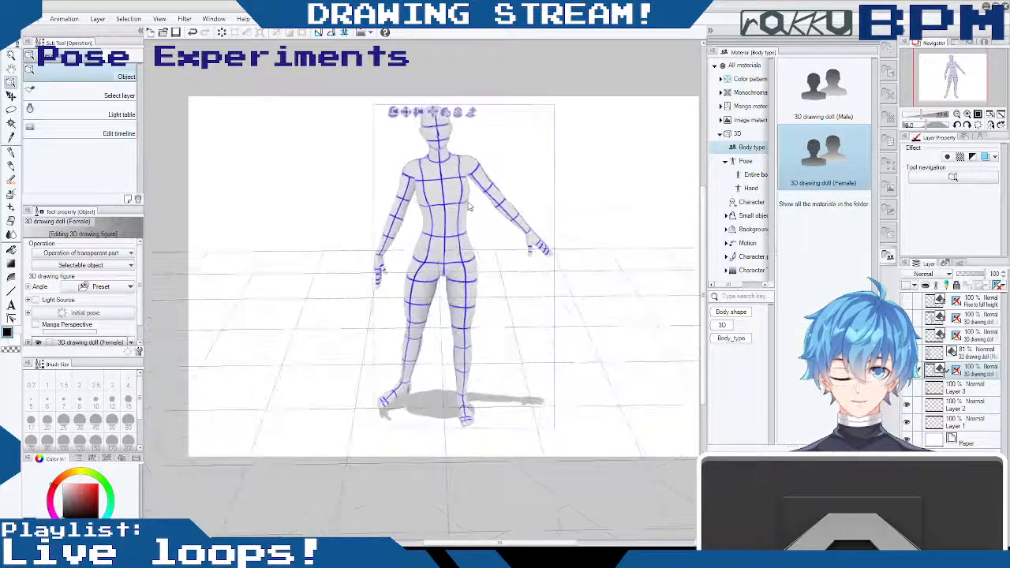
pyautogui.moveTo(475, 169); pyautogui.dragTo(528, 330)
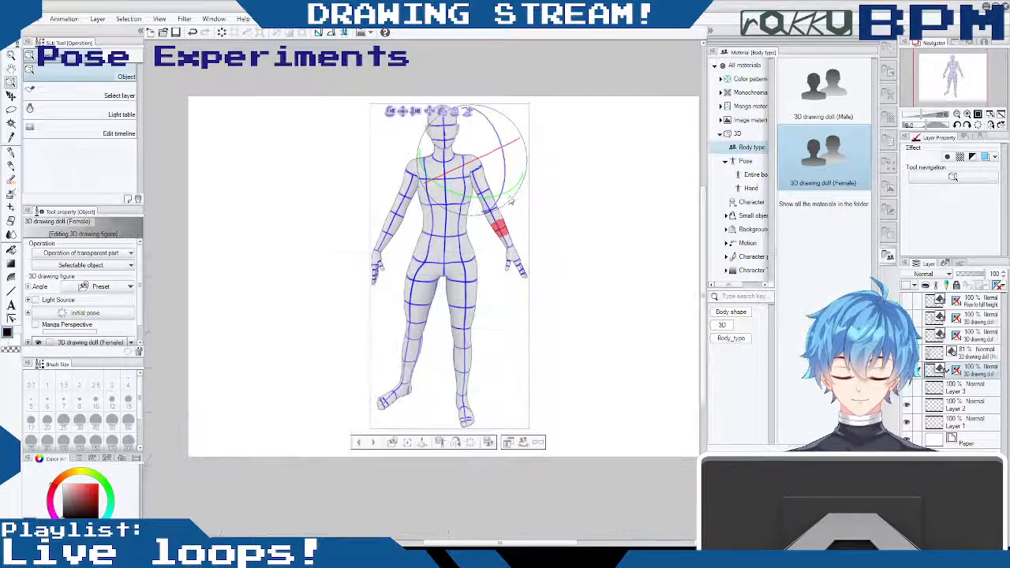
pyautogui.moveTo(510, 193); pyautogui.dragTo(574, 174)
pyautogui.click(574, 174)
# - Bend the female doll's left elbow so the forearm reaches forward and slightly downward in front of the body
pyautogui.click(487, 209)
pyautogui.moveTo(487, 209); pyautogui.dragTo(390, 128)
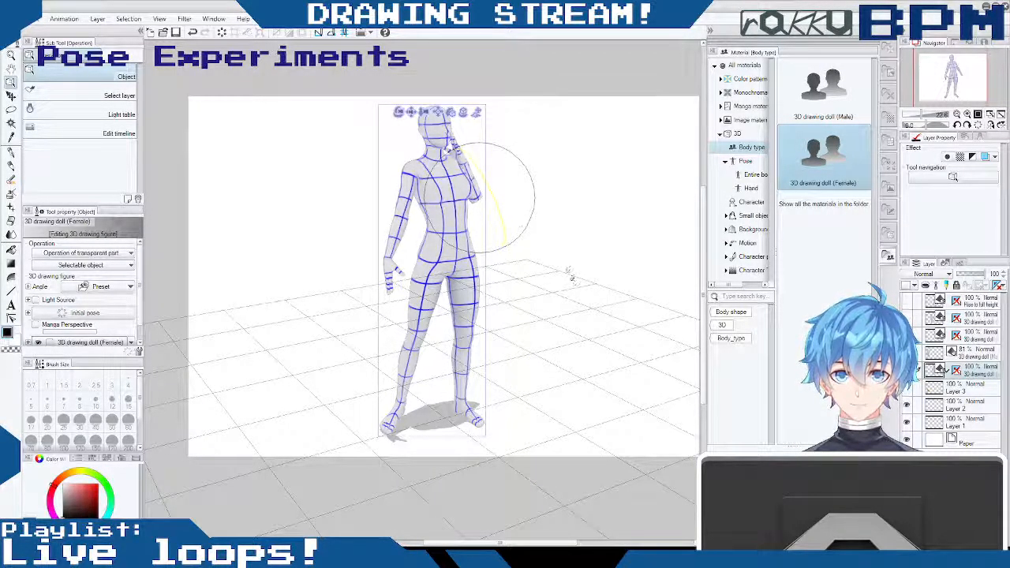
pyautogui.moveTo(602, 324); pyautogui.dragTo(622, 374)
pyautogui.moveTo(660, 430); pyautogui.dragTo(509, 303)
pyautogui.moveTo(566, 323); pyautogui.dragTo(578, 303)
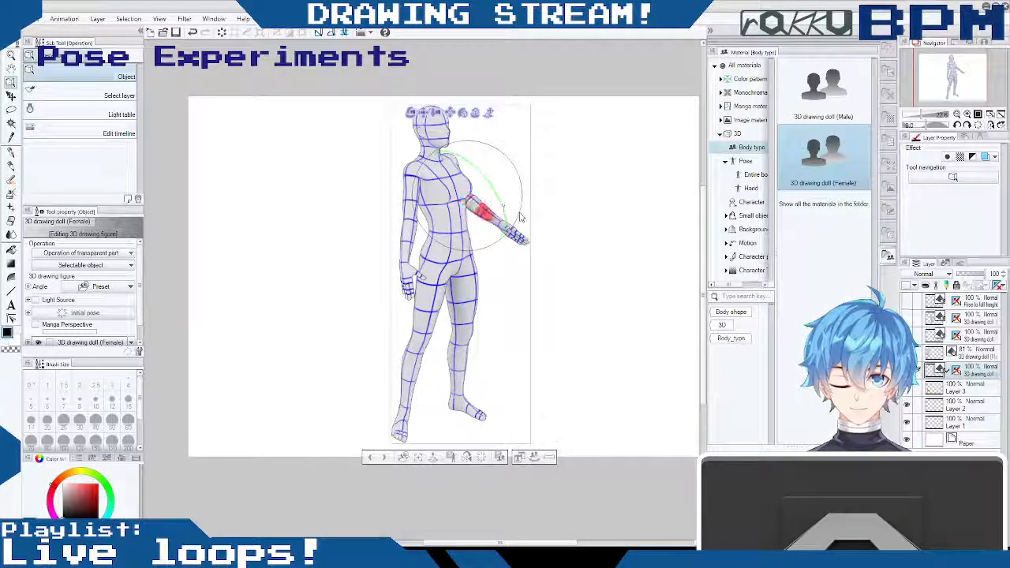
# - Rotate the female doll's left hand at the wrist so the palm opens in line with the extended forearm
pyautogui.click(512, 230)
pyautogui.click(517, 238)
pyautogui.moveTo(517, 187); pyautogui.dragTo(532, 247)
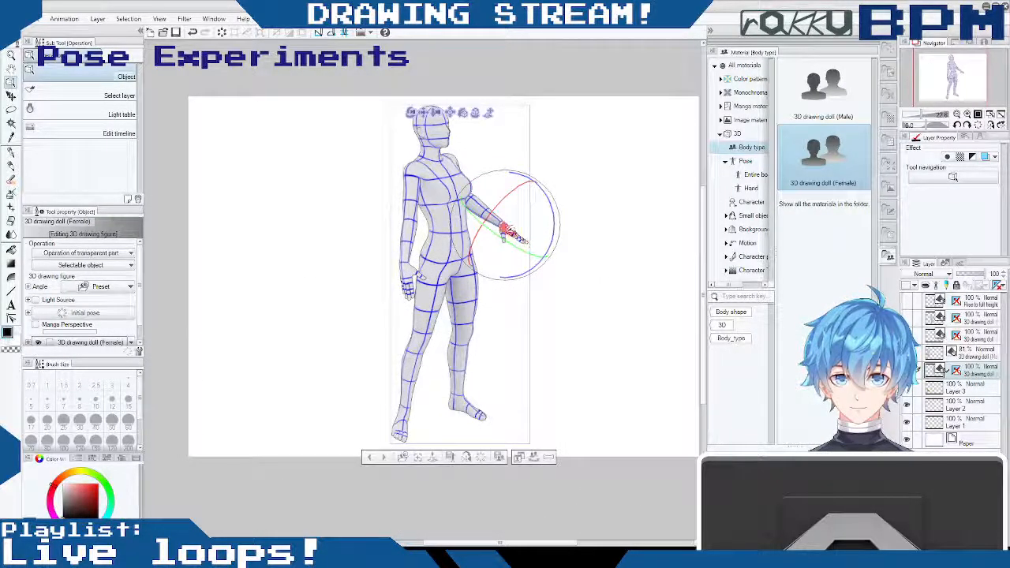
pyautogui.moveTo(548, 199); pyautogui.dragTo(519, 148)
pyautogui.moveTo(521, 183); pyautogui.dragTo(548, 282)
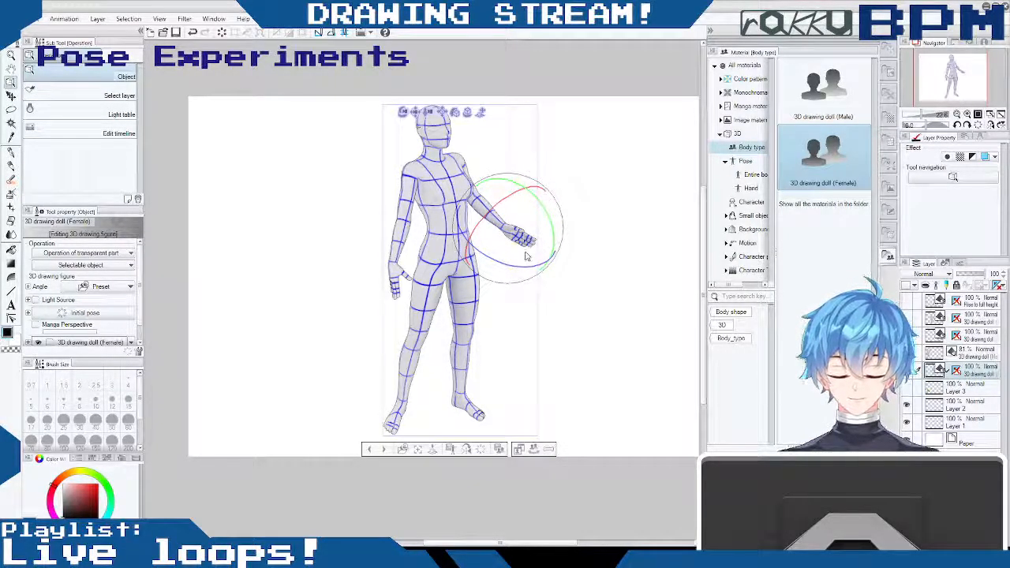
pyautogui.moveTo(527, 256); pyautogui.dragTo(532, 242)
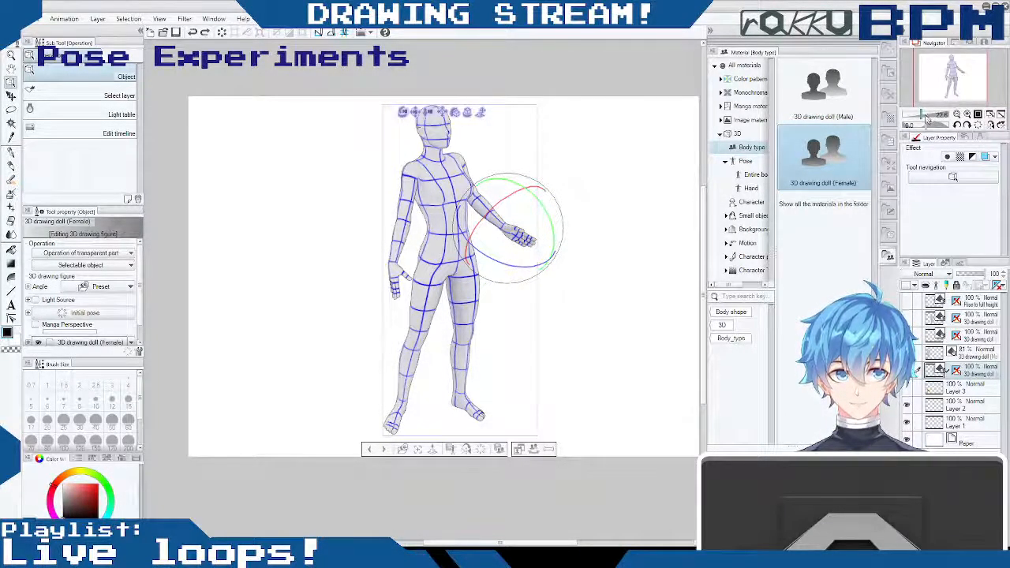
# - Spread the lowest finger of the female doll's left hand away from the other fingers
pyautogui.moveTo(925, 116)
pyautogui.mouseDown()
pyautogui.moveTo(941, 120)
pyautogui.moveTo(922, 122)
pyautogui.moveTo(930, 125)
pyautogui.mouseUp()
pyautogui.moveTo(644, 181)
pyautogui.mouseDown()
pyautogui.moveTo(642, 189)
pyautogui.moveTo(654, 183)
pyautogui.moveTo(641, 189)
pyautogui.mouseUp()
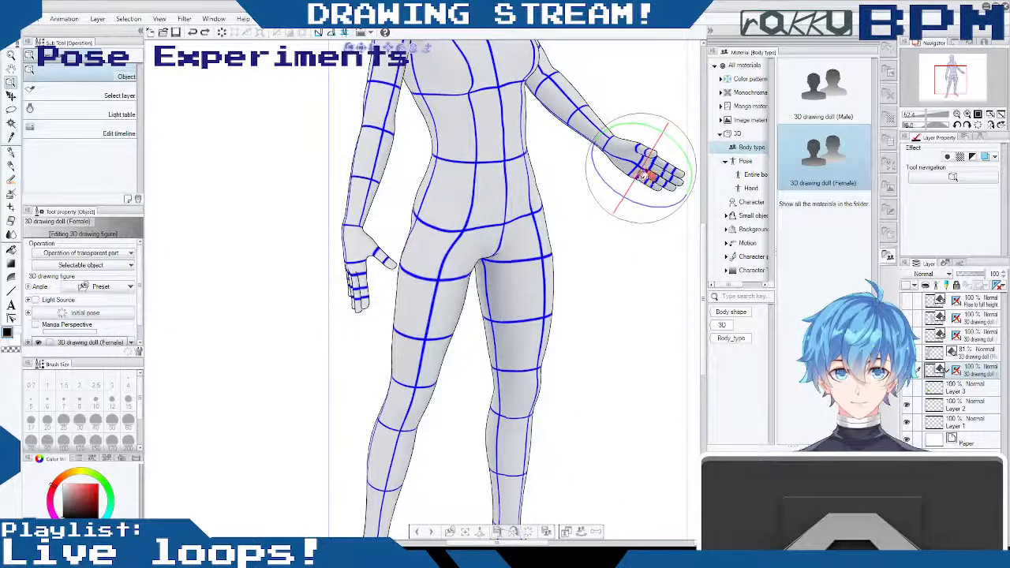
pyautogui.moveTo(645, 176)
pyautogui.mouseDown()
pyautogui.moveTo(623, 201)
pyautogui.moveTo(674, 187)
pyautogui.moveTo(655, 175)
pyautogui.mouseUp()
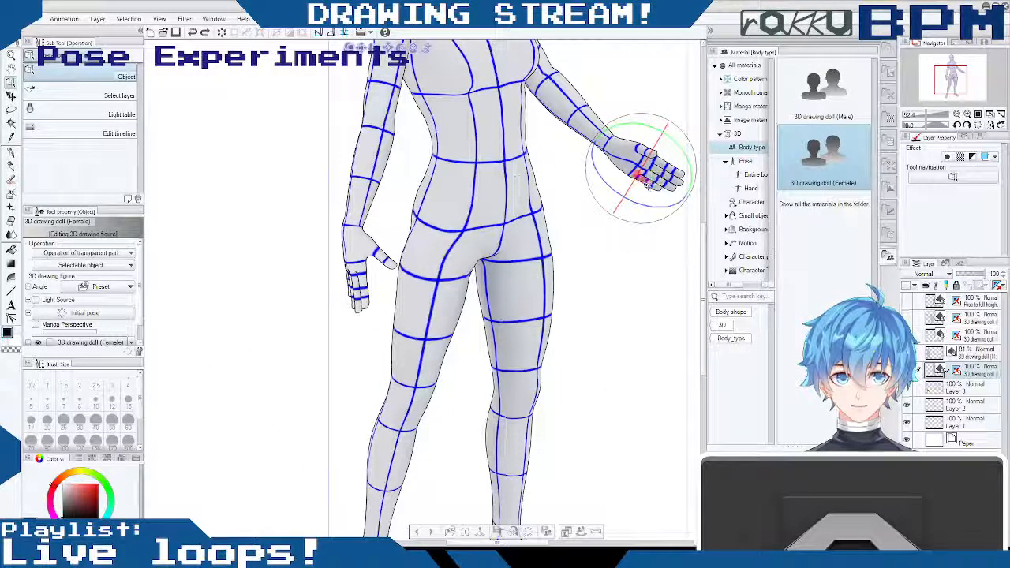
pyautogui.moveTo(642, 208); pyautogui.dragTo(599, 221)
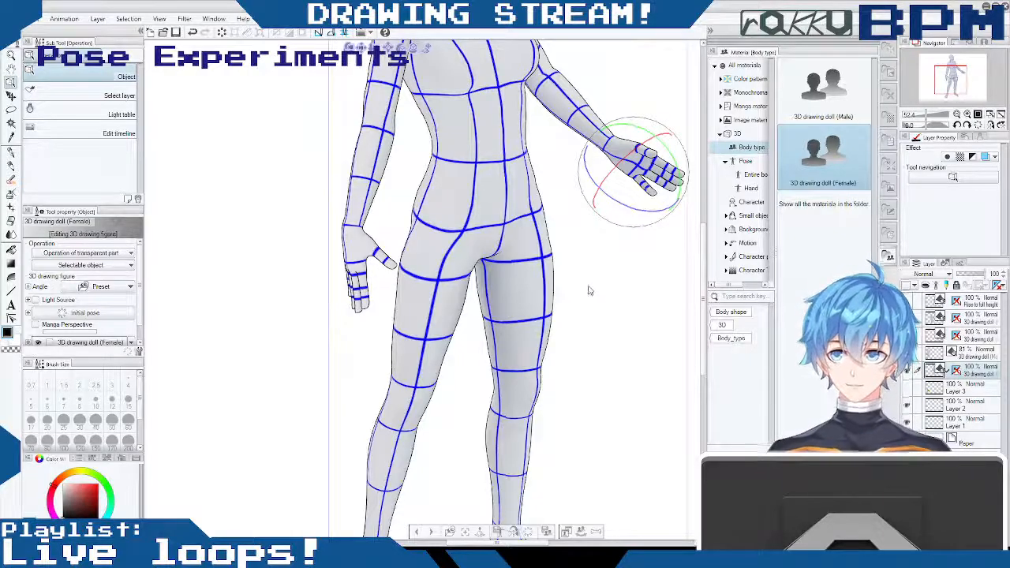
pyautogui.moveTo(593, 300); pyautogui.dragTo(575, 270)
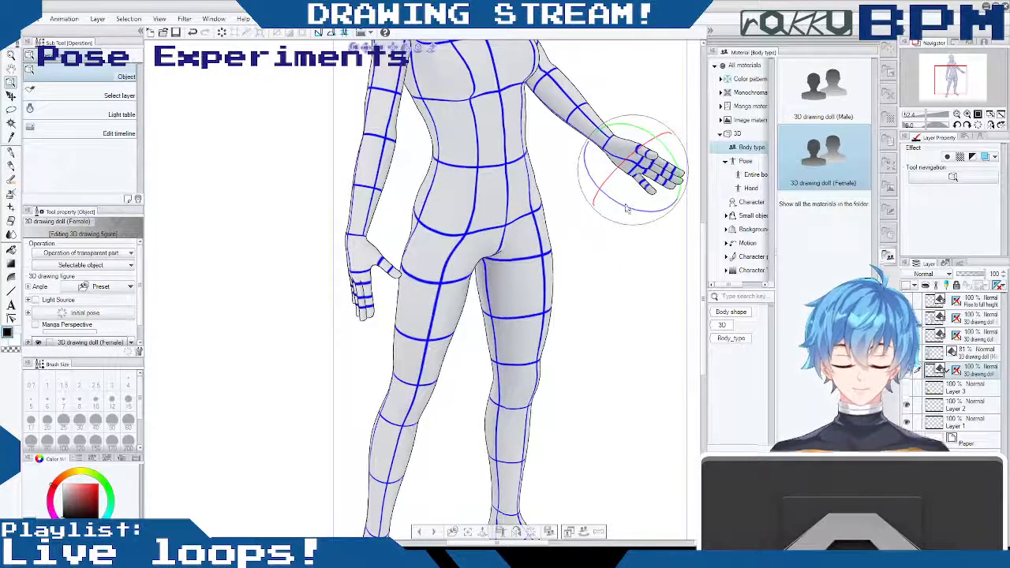
# - Adjust the remaining fingers of the female doll's left hand into a relaxed open gesture
pyautogui.moveTo(632, 125); pyautogui.dragTo(655, 150)
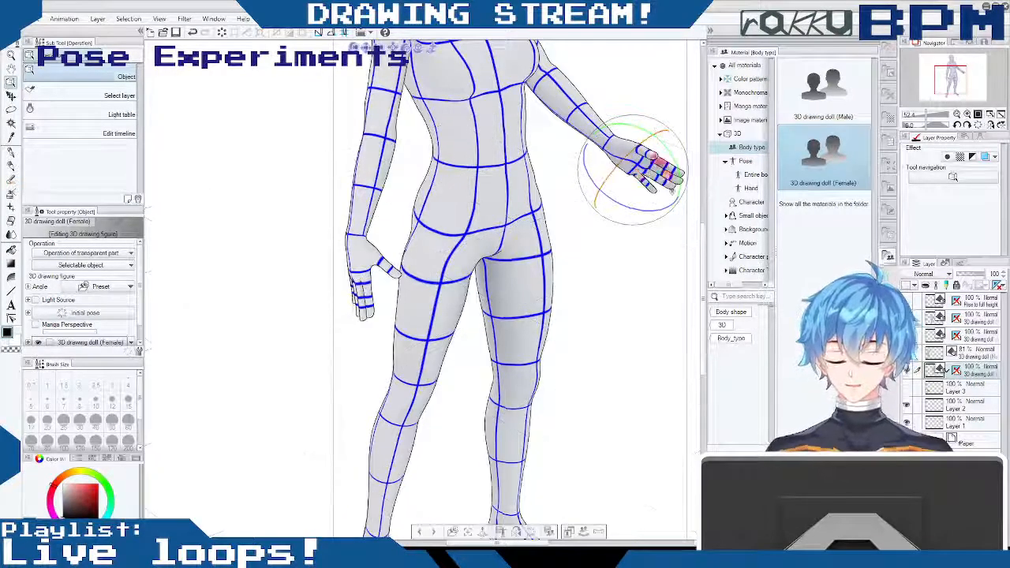
pyautogui.moveTo(605, 251); pyautogui.dragTo(576, 253)
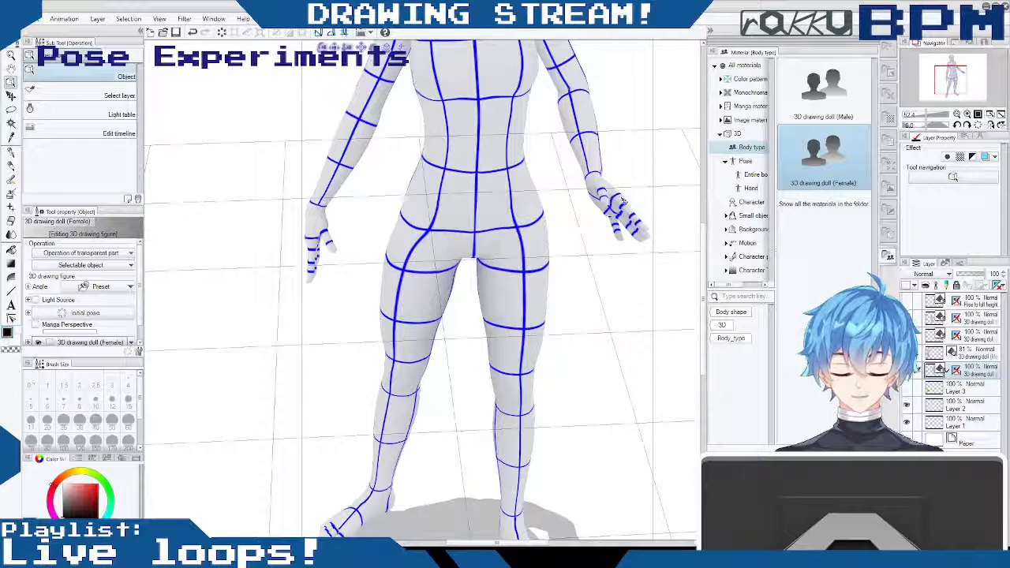
pyautogui.click(623, 201)
pyautogui.moveTo(651, 197); pyautogui.dragTo(638, 232)
pyautogui.moveTo(609, 341); pyautogui.dragTo(702, 321)
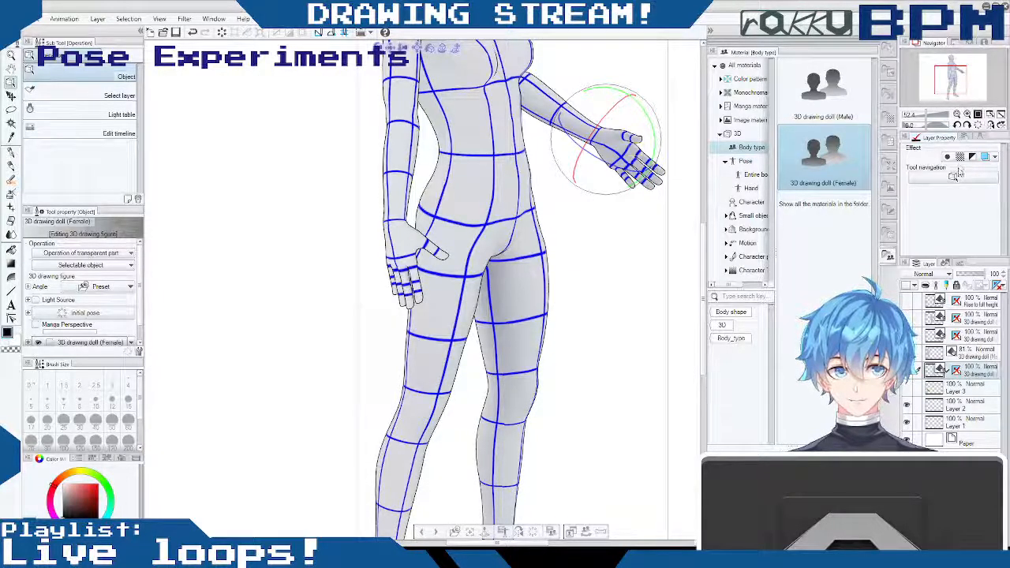
# - Tilt the female doll's neck forward to lower the raised head and check the chest alignment
pyautogui.moveTo(926, 116)
pyautogui.mouseDown()
pyautogui.moveTo(916, 117)
pyautogui.moveTo(927, 117)
pyautogui.mouseUp()
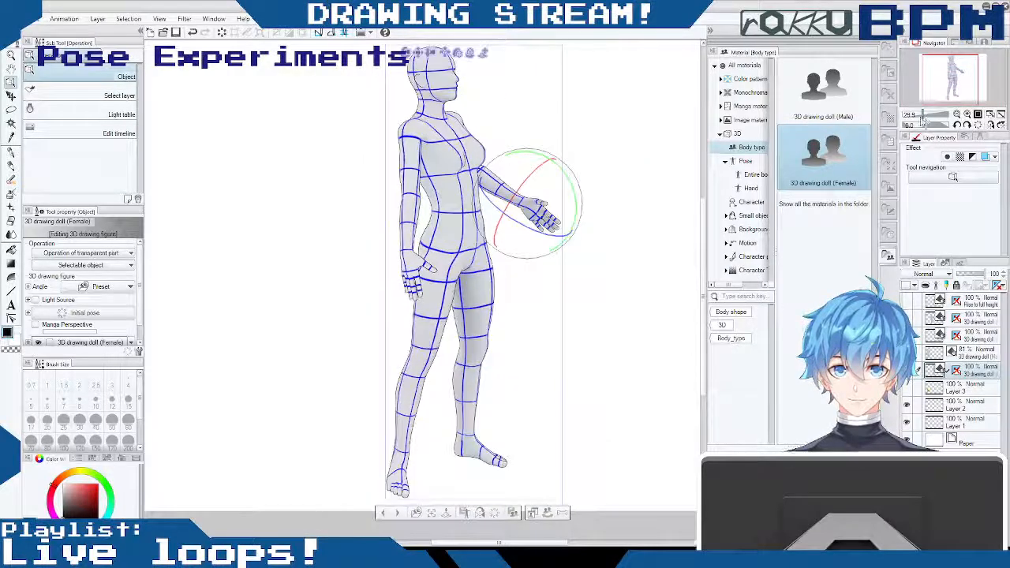
pyautogui.moveTo(592, 219); pyautogui.dragTo(551, 220)
pyautogui.click(448, 71)
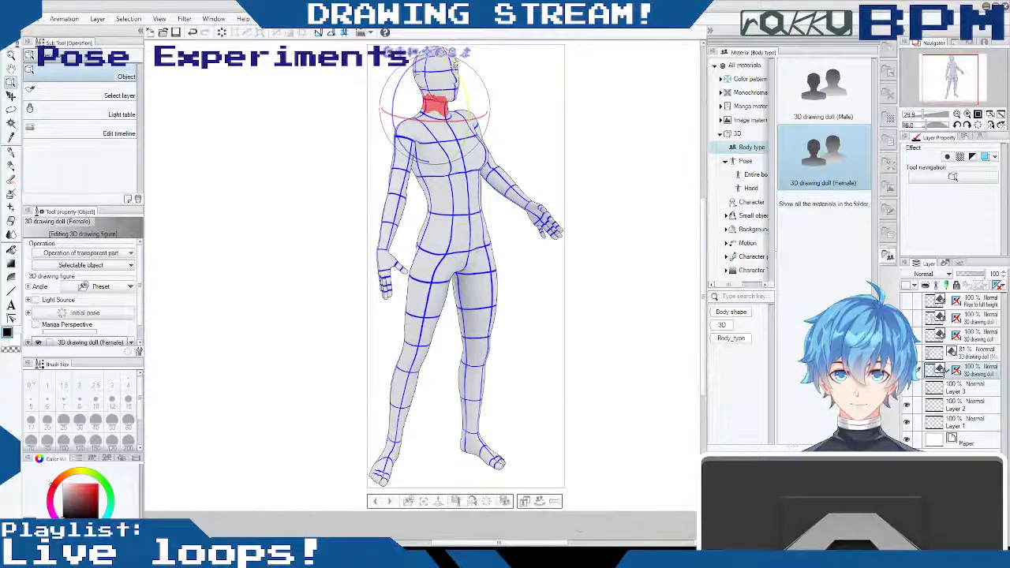
pyautogui.moveTo(469, 92); pyautogui.dragTo(475, 102)
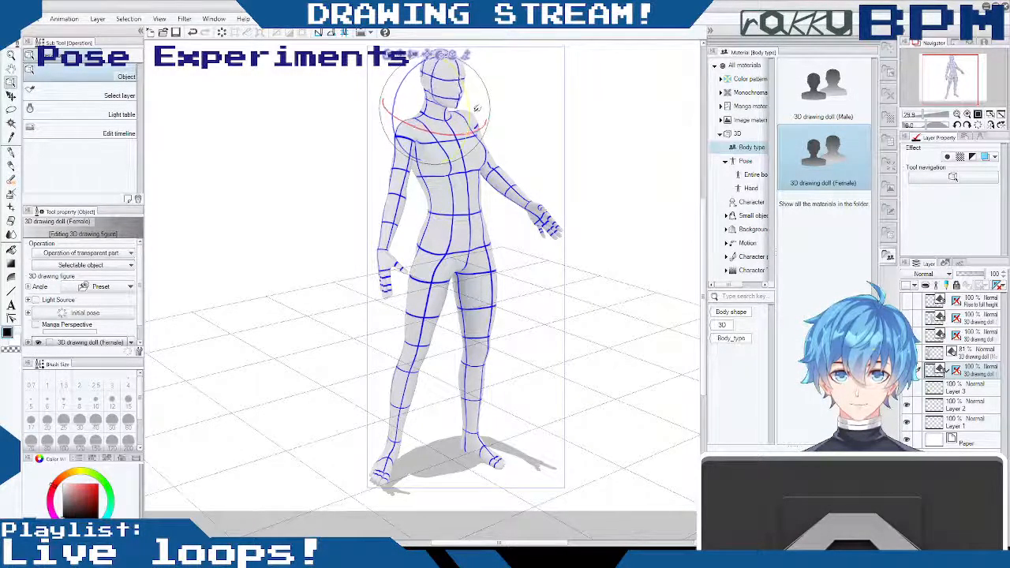
pyautogui.click(450, 138)
pyautogui.moveTo(450, 140)
pyautogui.mouseDown()
pyautogui.moveTo(467, 132)
pyautogui.moveTo(450, 128)
pyautogui.mouseUp()
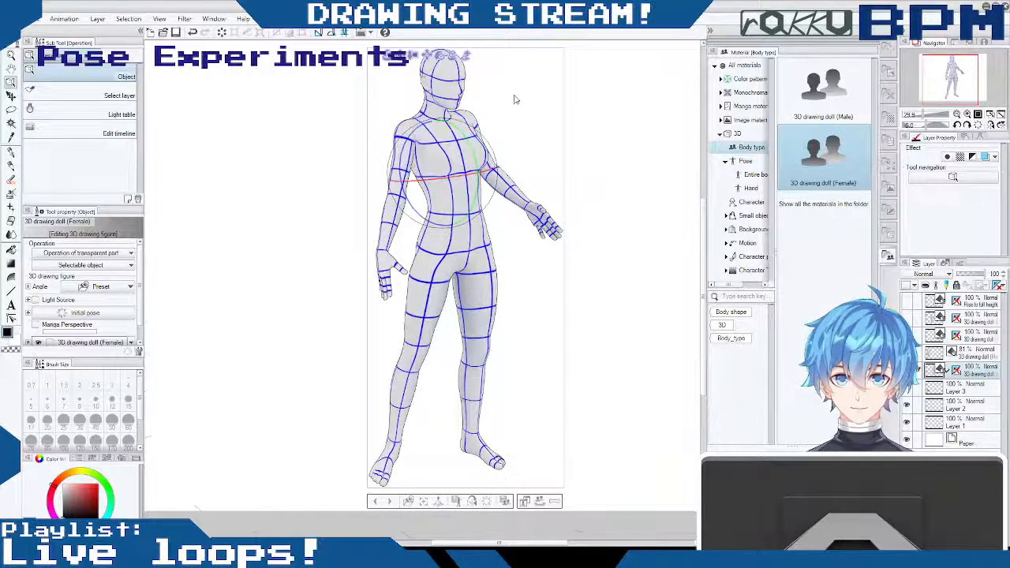
# - Turn the female doll's head slightly and deselect the body part after checking the full pose
pyautogui.moveTo(448, 84); pyautogui.dragTo(538, 98)
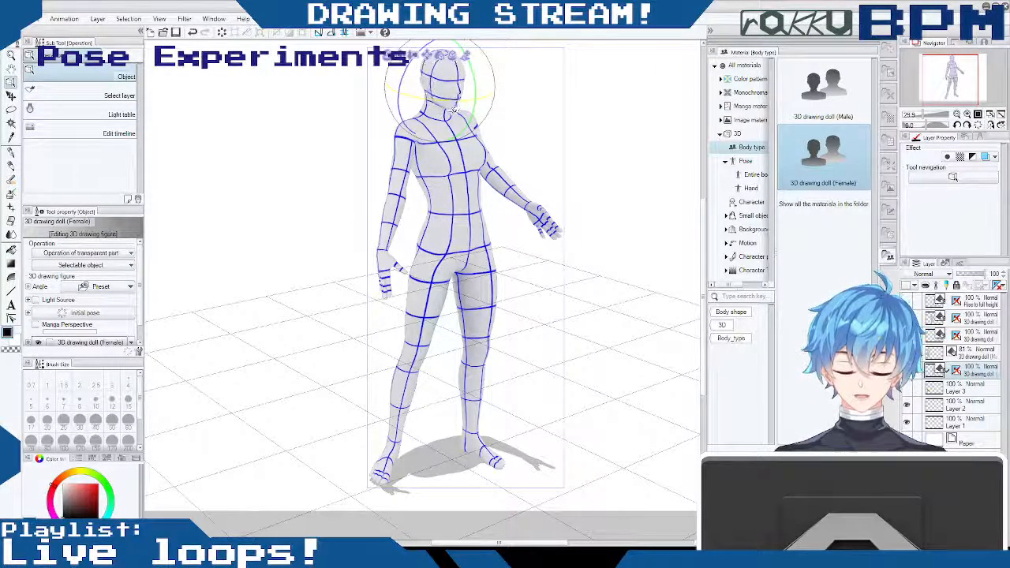
pyautogui.moveTo(545, 141); pyautogui.dragTo(542, 108)
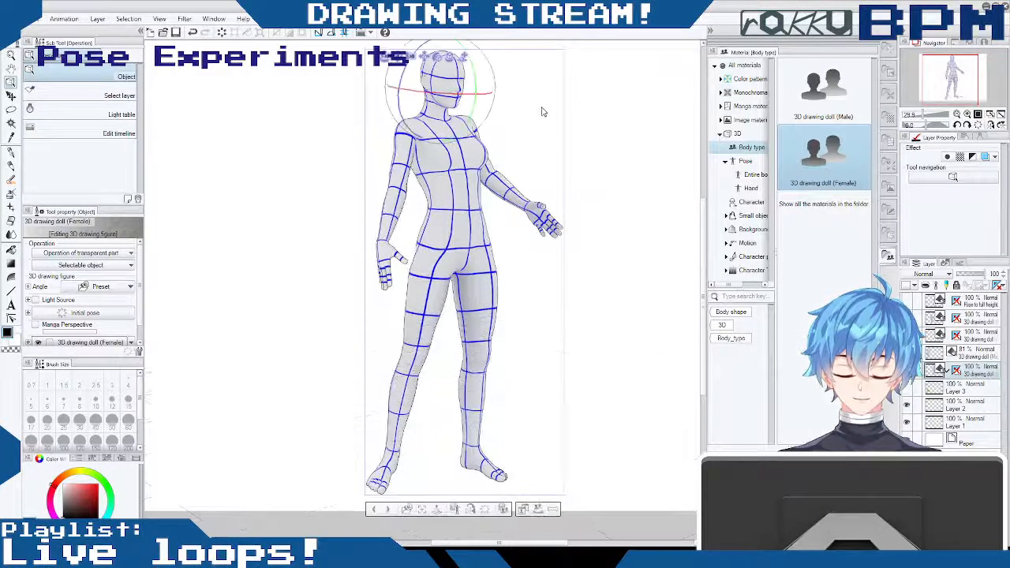
pyautogui.moveTo(610, 186)
pyautogui.mouseDown()
pyautogui.moveTo(601, 206)
pyautogui.moveTo(596, 199)
pyautogui.mouseUp()
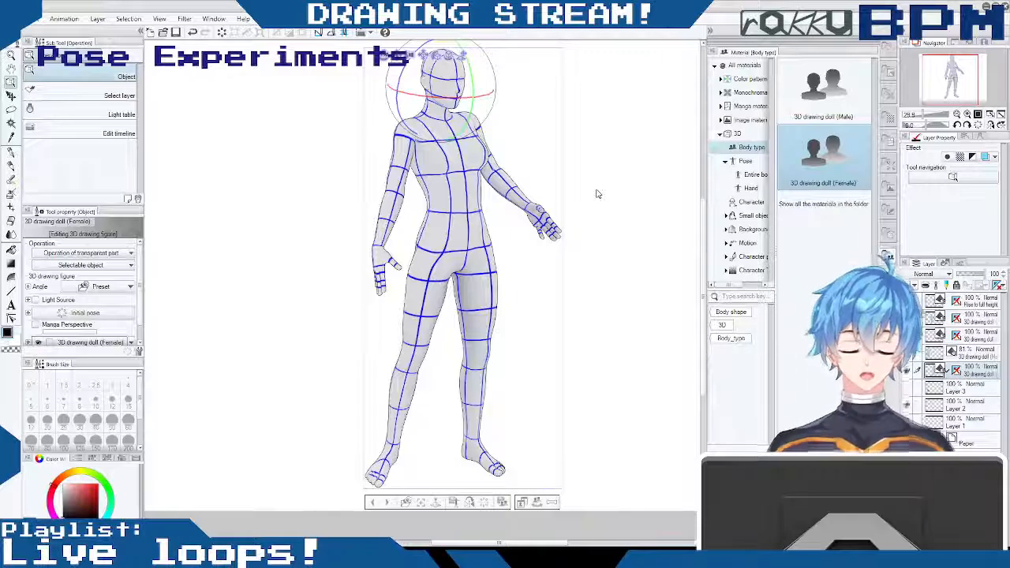
pyautogui.click(626, 156)
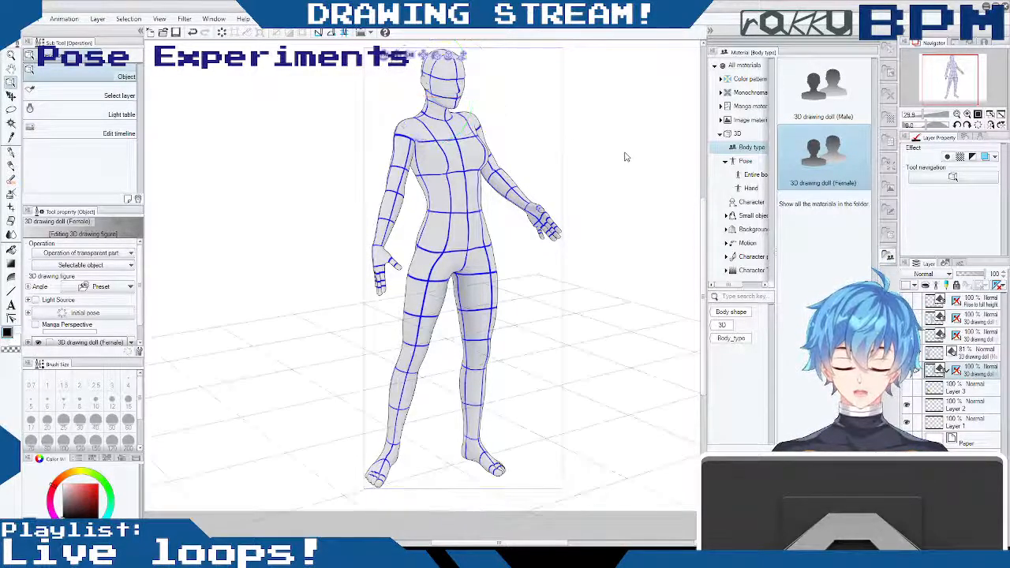
# - Try to tilt the female doll's head upward at the neck
pyautogui.click(493, 181)
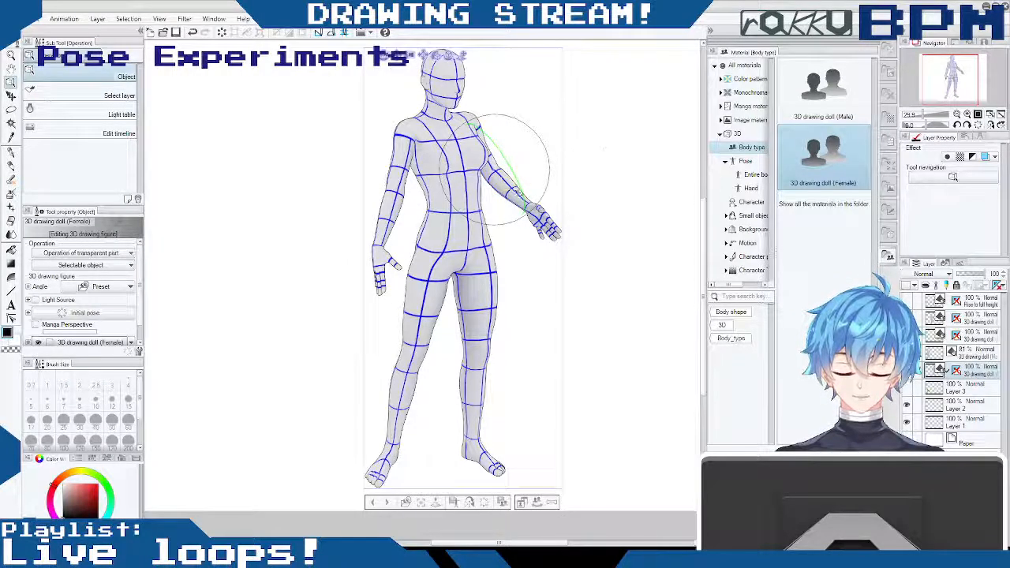
pyautogui.moveTo(380, 235); pyautogui.dragTo(405, 259)
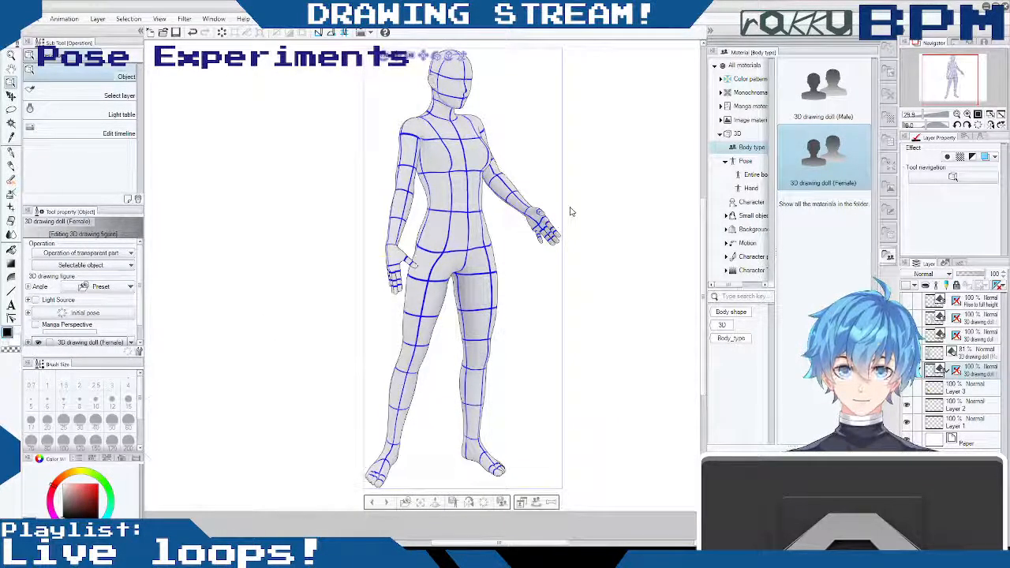
pyautogui.moveTo(574, 177)
pyautogui.mouseDown()
pyautogui.moveTo(582, 174)
pyautogui.moveTo(577, 181)
pyautogui.mouseUp()
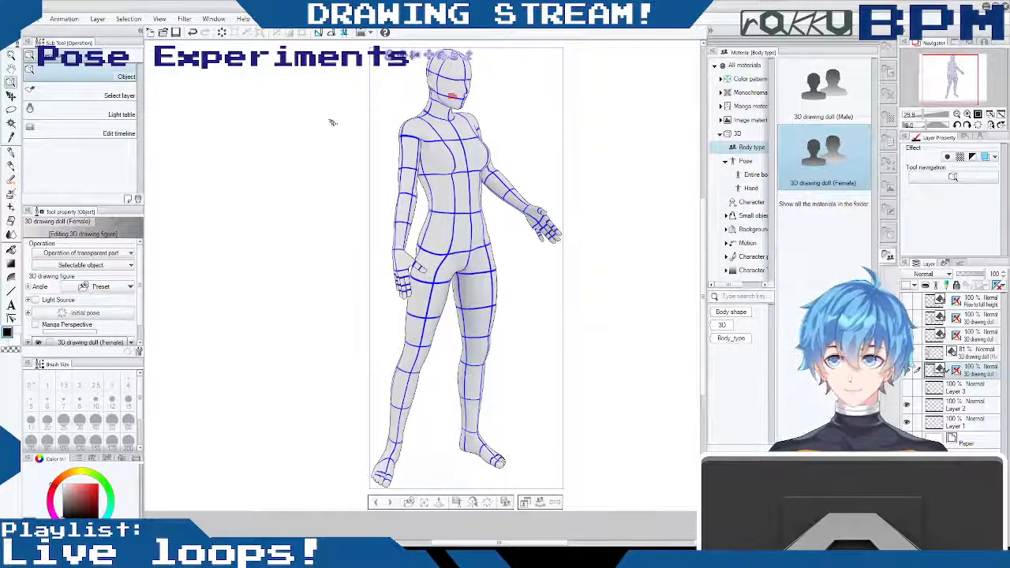
pyautogui.click(466, 89)
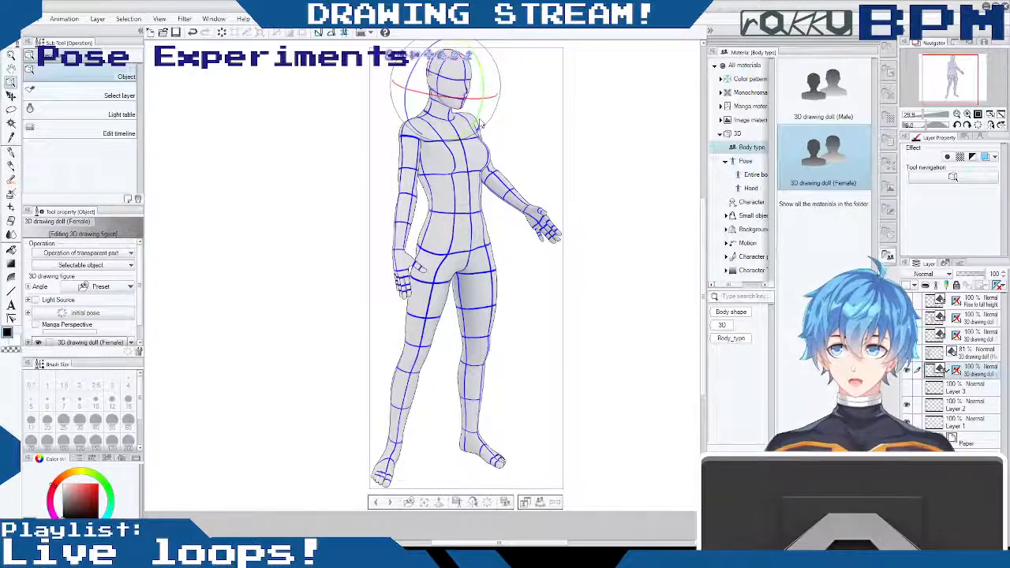
pyautogui.moveTo(483, 87); pyautogui.dragTo(473, 57)
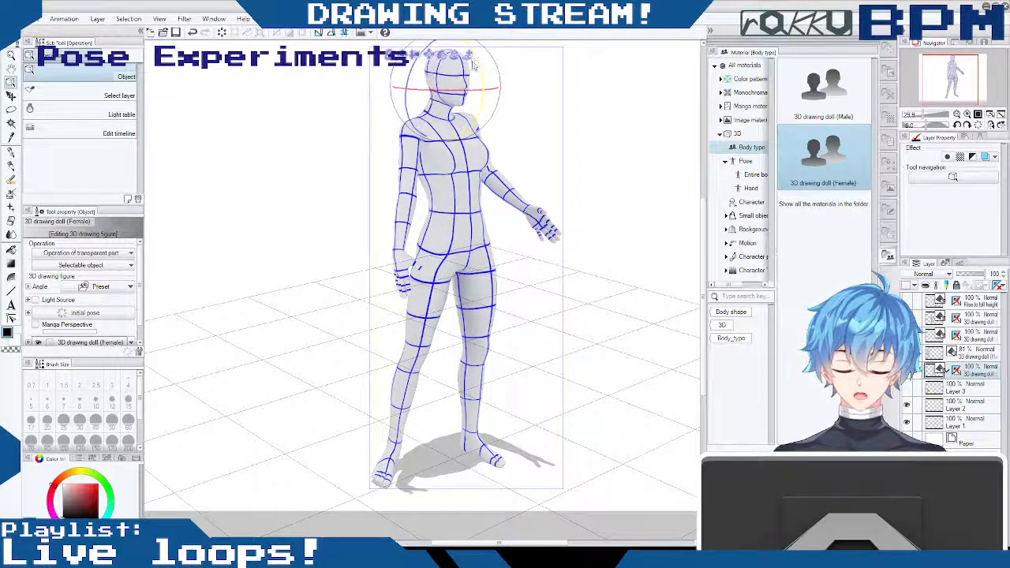
pyautogui.click(459, 66)
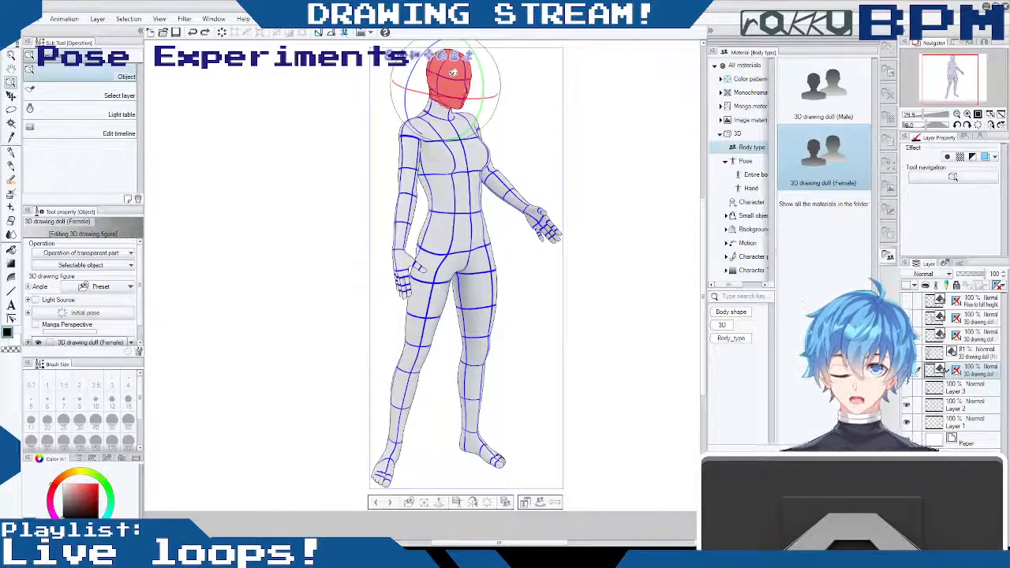
# - Try to adjust the female doll's chest rotation from a close back view, and undo the change
pyautogui.moveTo(612, 305); pyautogui.dragTo(619, 195)
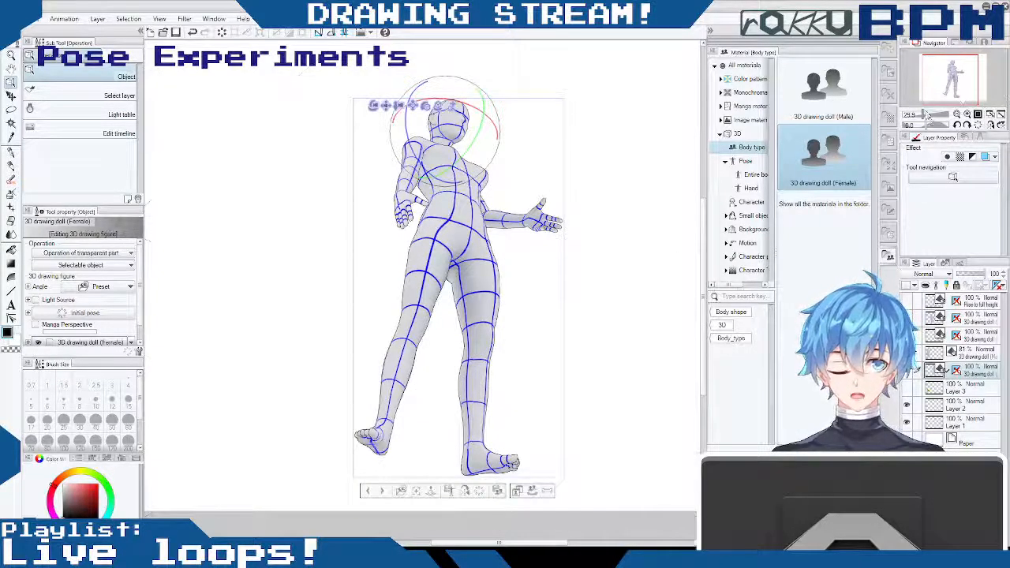
pyautogui.moveTo(926, 116); pyautogui.dragTo(926, 118)
pyautogui.moveTo(704, 242); pyautogui.dragTo(700, 165)
pyautogui.moveTo(578, 247); pyautogui.dragTo(577, 239)
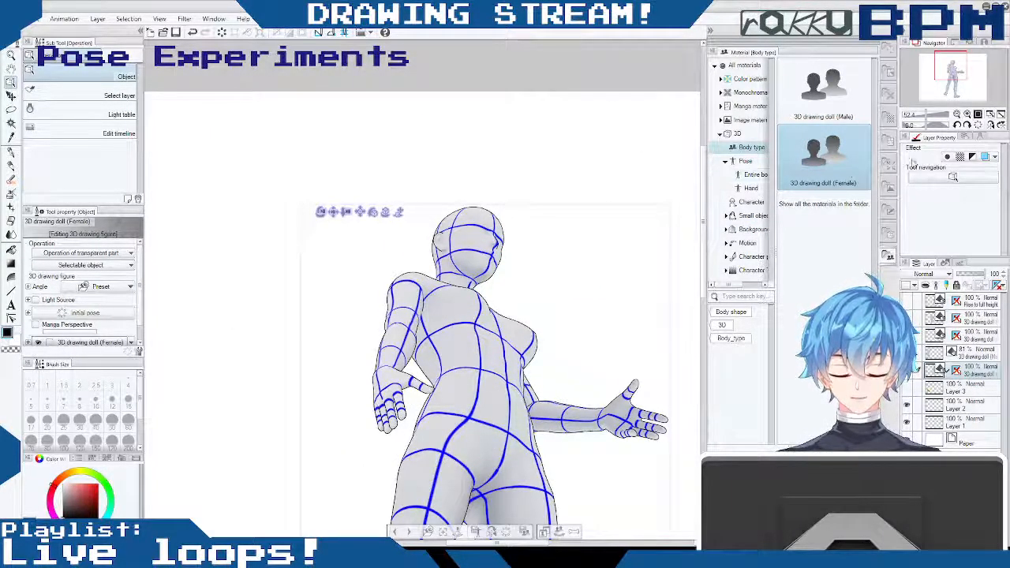
pyautogui.moveTo(555, 291); pyautogui.dragTo(353, 393)
pyautogui.moveTo(496, 317); pyautogui.dragTo(477, 342)
pyautogui.moveTo(263, 273); pyautogui.dragTo(798, 176)
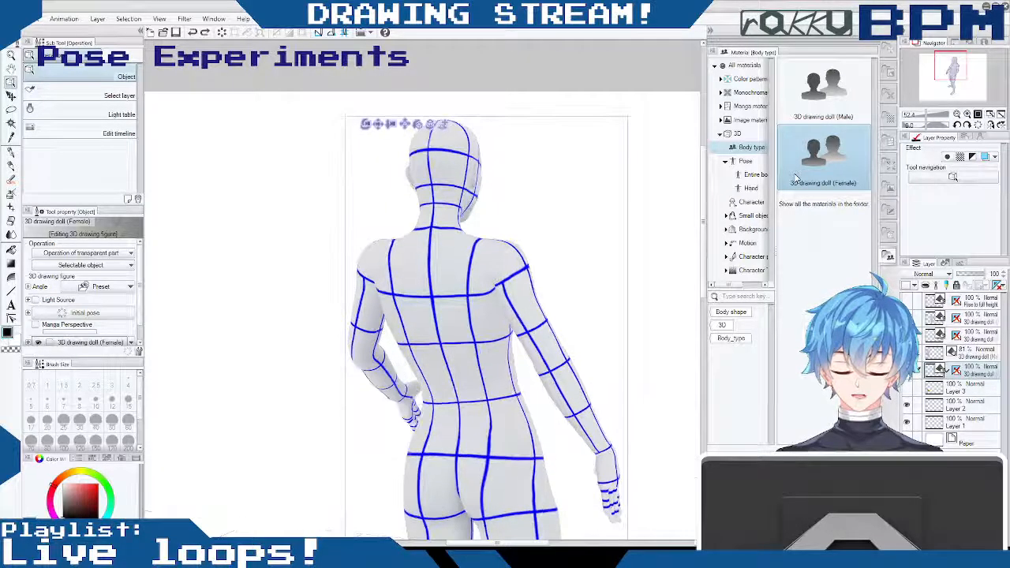
pyautogui.click(483, 251)
pyautogui.moveTo(483, 252); pyautogui.dragTo(512, 253)
pyautogui.hotkey('ctrl', 'z')
# - Try rotating the female doll's left arm at the shoulder from the front view, and undo the rotation
pyautogui.moveTo(578, 281); pyautogui.dragTo(636, 268)
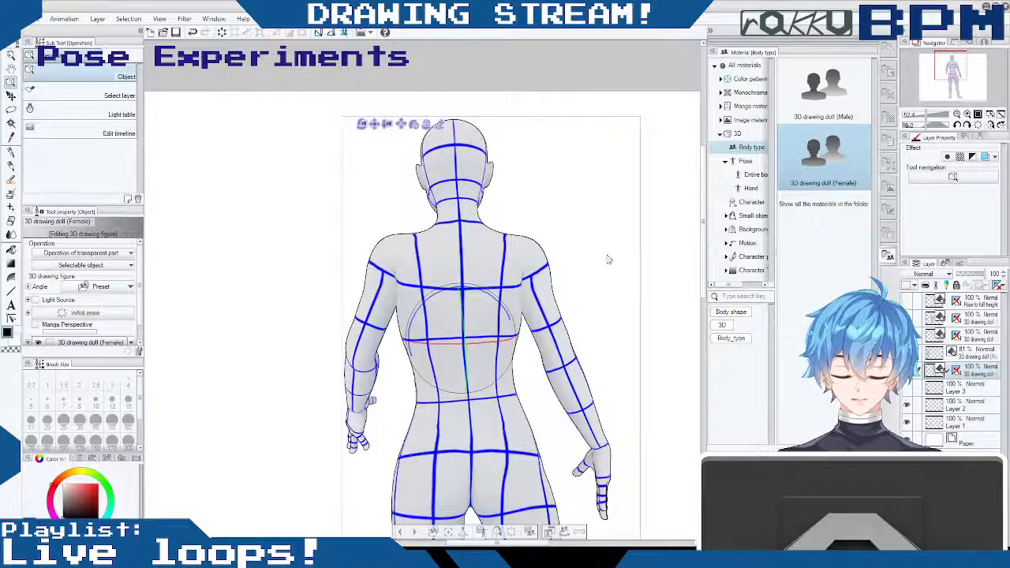
pyautogui.moveTo(610, 262); pyautogui.dragTo(229, 310)
pyautogui.moveTo(929, 116); pyautogui.dragTo(922, 116)
pyautogui.moveTo(609, 301); pyautogui.dragTo(620, 278)
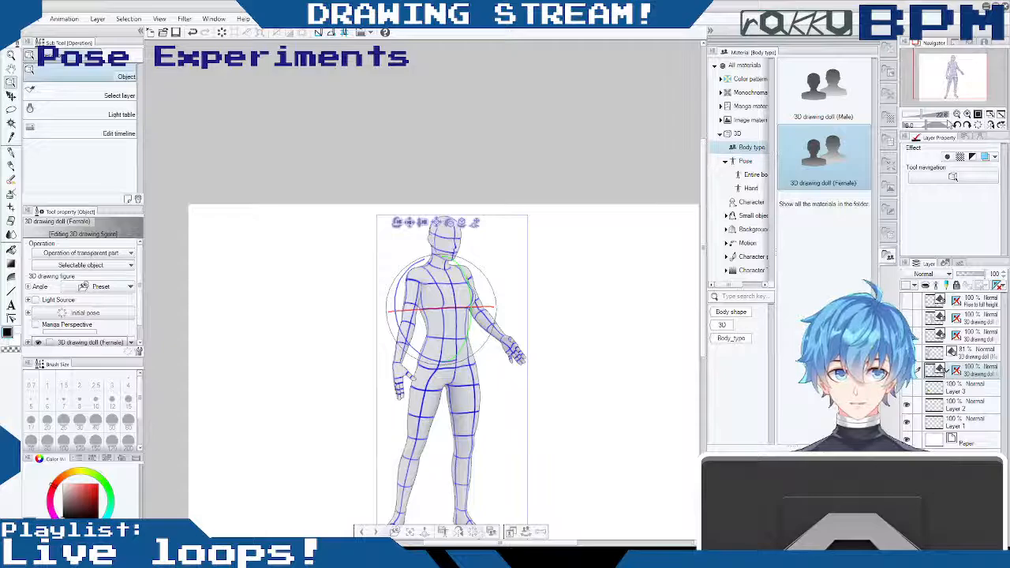
pyautogui.moveTo(703, 202); pyautogui.dragTo(703, 232)
pyautogui.moveTo(575, 292); pyautogui.dragTo(585, 294)
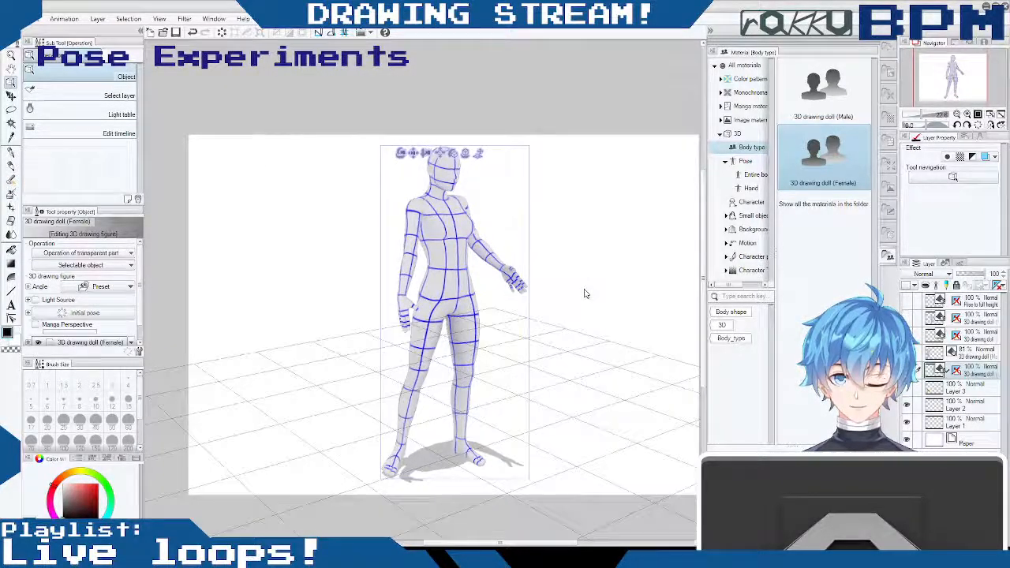
pyautogui.click(485, 246)
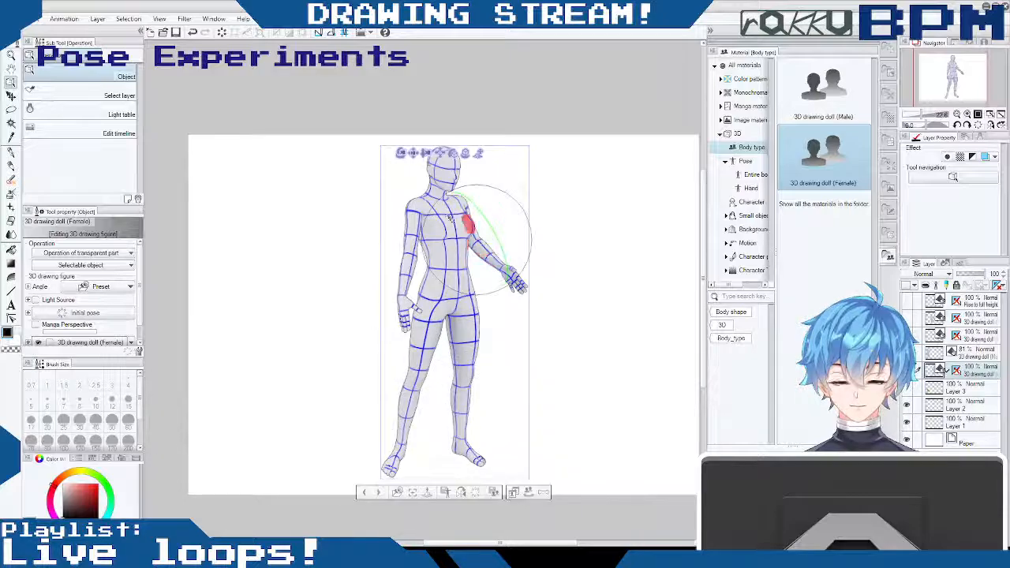
pyautogui.moveTo(510, 190); pyautogui.dragTo(507, 224)
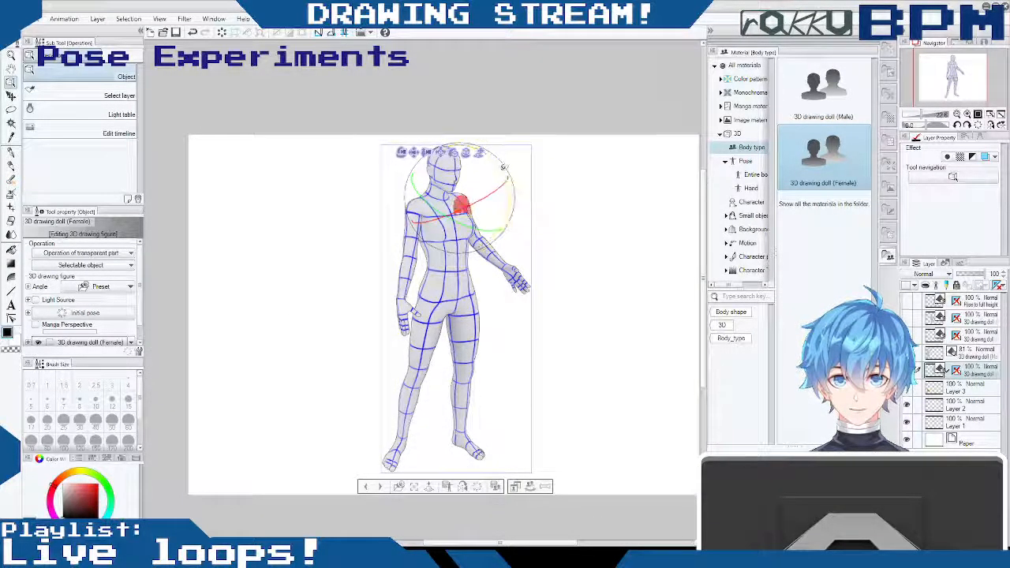
pyautogui.moveTo(503, 168); pyautogui.dragTo(402, 229)
pyautogui.hotkey('ctrl', 'z')
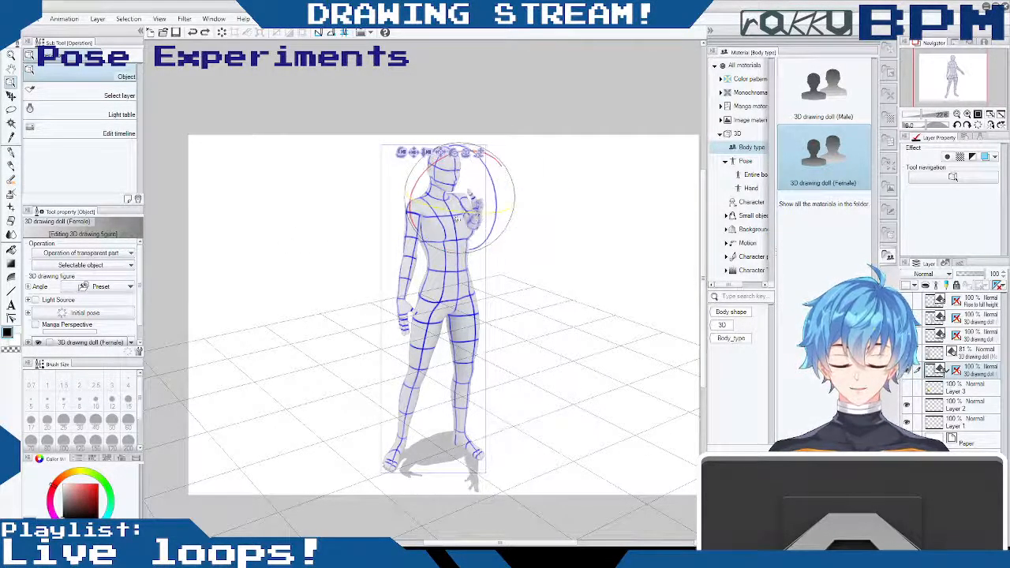
# - Rotate the female doll's left arm at the shoulder into a slightly lower position, checking it from the side
pyautogui.moveTo(579, 249); pyautogui.dragTo(264, 250)
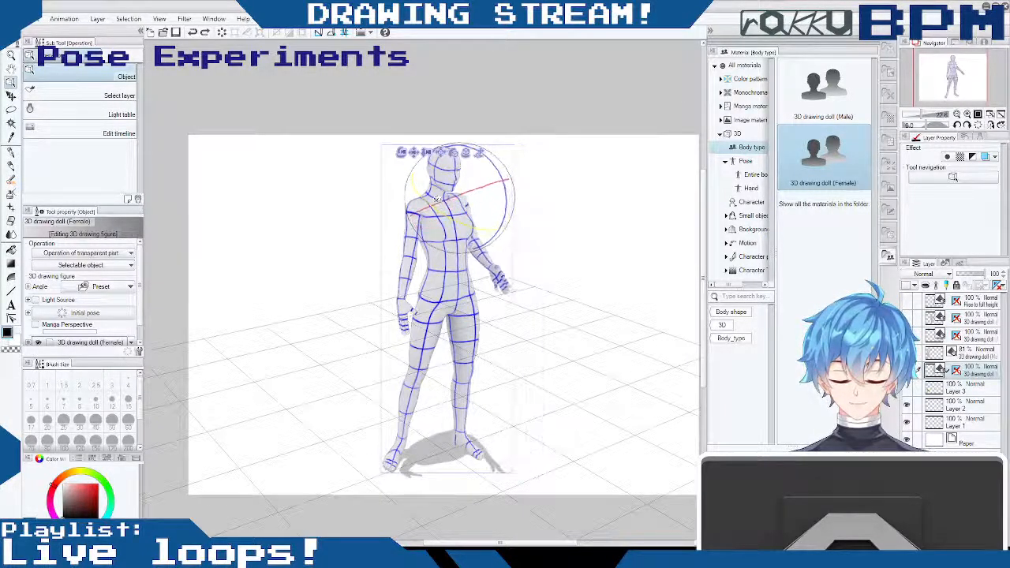
pyautogui.moveTo(511, 187); pyautogui.dragTo(487, 242)
pyautogui.moveTo(545, 251); pyautogui.dragTo(282, 244)
pyautogui.moveTo(420, 241); pyautogui.dragTo(416, 238)
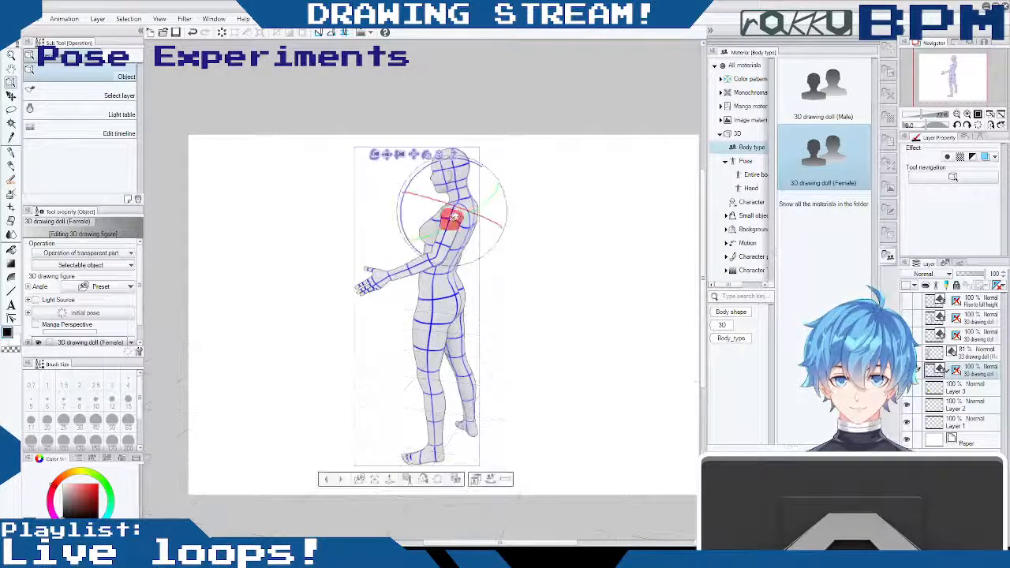
pyautogui.moveTo(411, 182); pyautogui.dragTo(445, 212)
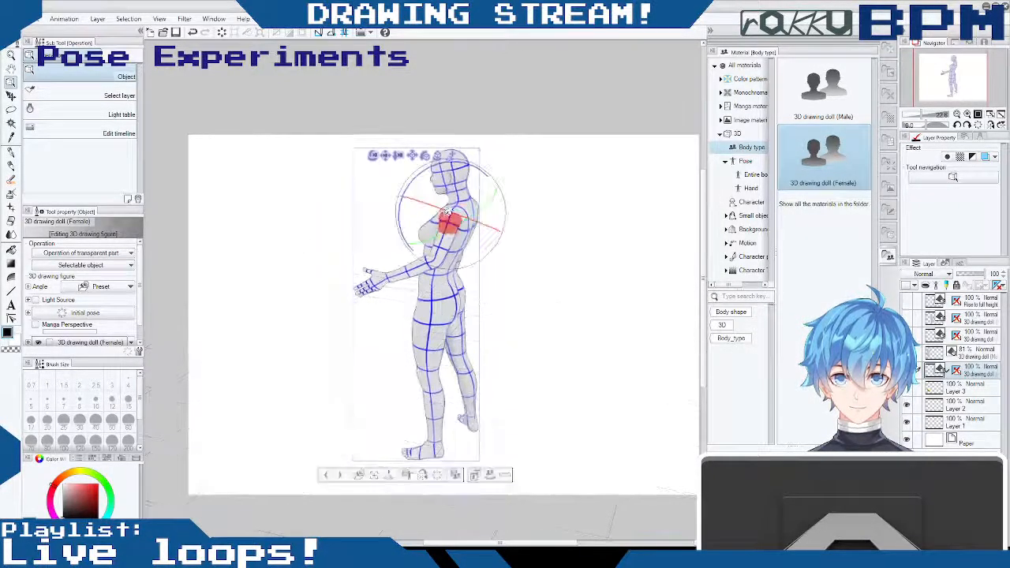
pyautogui.moveTo(415, 176); pyautogui.dragTo(656, 255)
pyautogui.moveTo(505, 296); pyautogui.dragTo(539, 298)
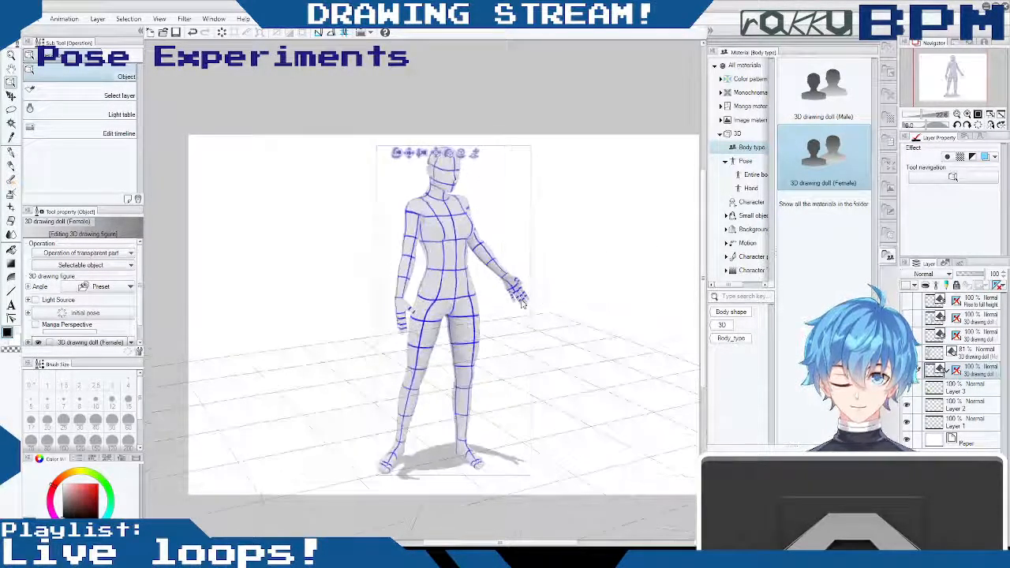
# - Settle on a three-quarter camera angle for the female doll and move the figure to the left side of the canvas
pyautogui.moveTo(618, 331); pyautogui.dragTo(587, 314)
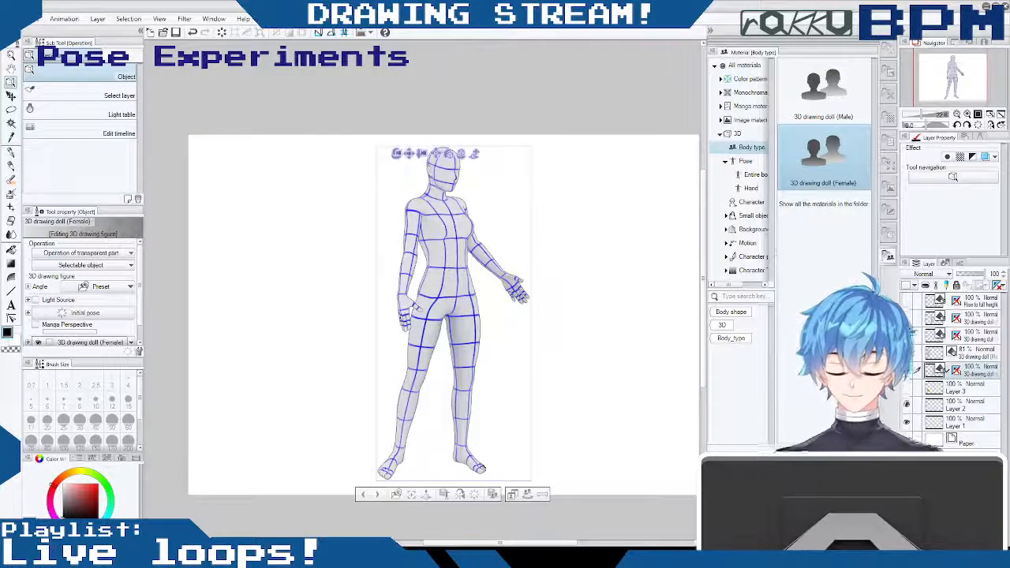
pyautogui.moveTo(577, 329)
pyautogui.mouseDown()
pyautogui.moveTo(547, 354)
pyautogui.moveTo(566, 342)
pyautogui.mouseUp()
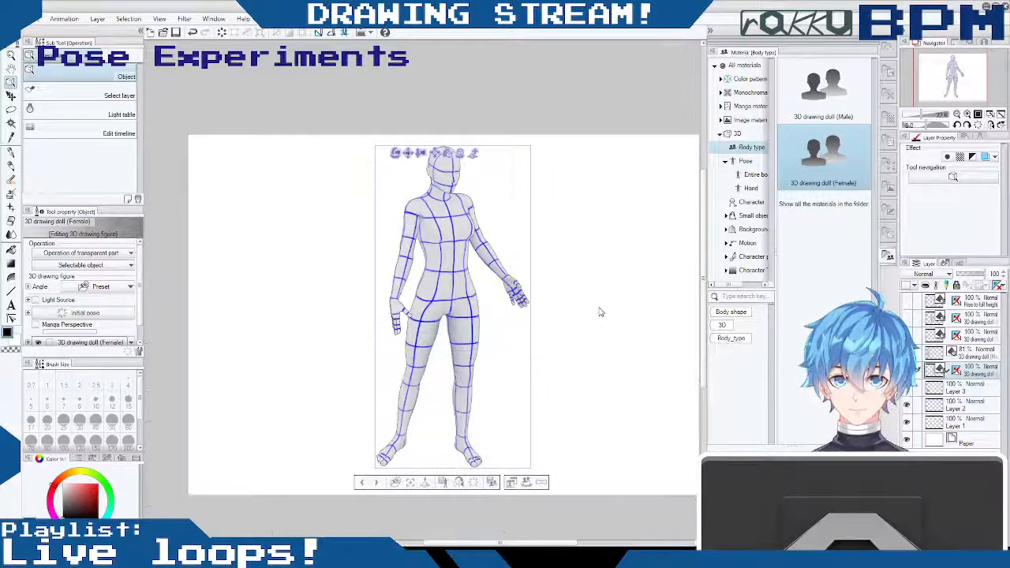
pyautogui.moveTo(556, 275); pyautogui.dragTo(555, 252)
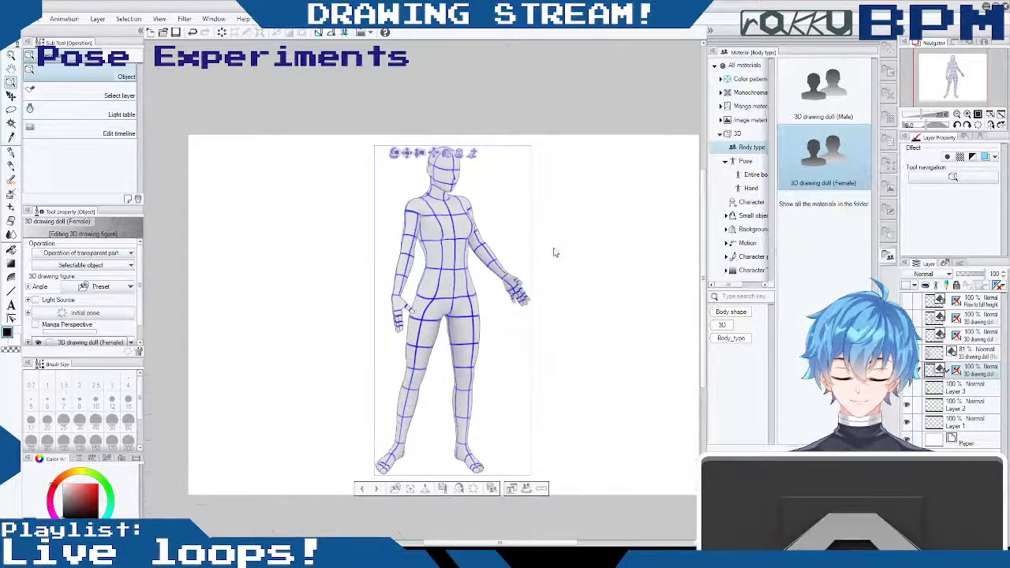
pyautogui.moveTo(582, 370); pyautogui.dragTo(459, 366)
pyautogui.moveTo(575, 362); pyautogui.dragTo(593, 339)
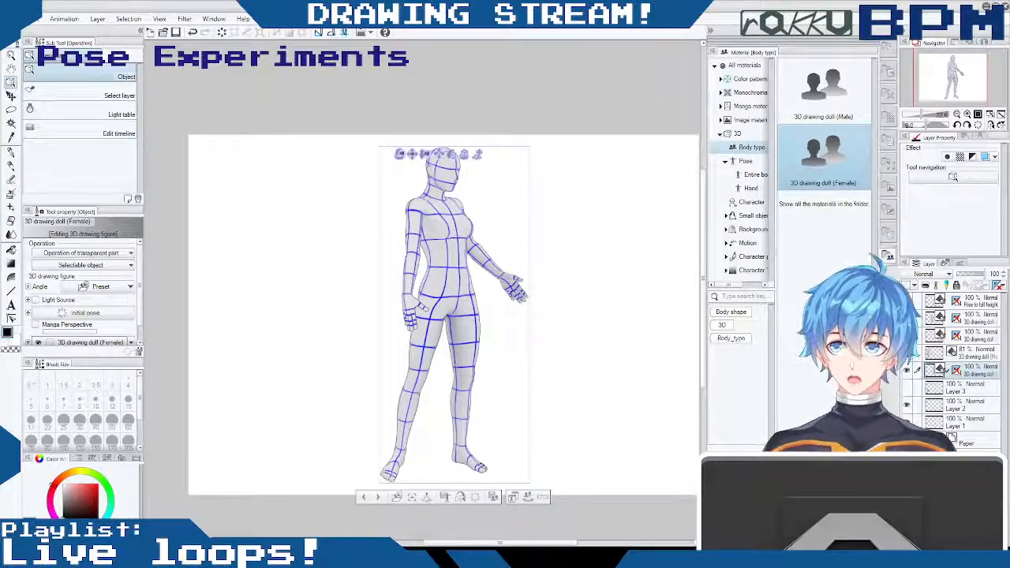
pyautogui.moveTo(410, 158); pyautogui.dragTo(240, 159)
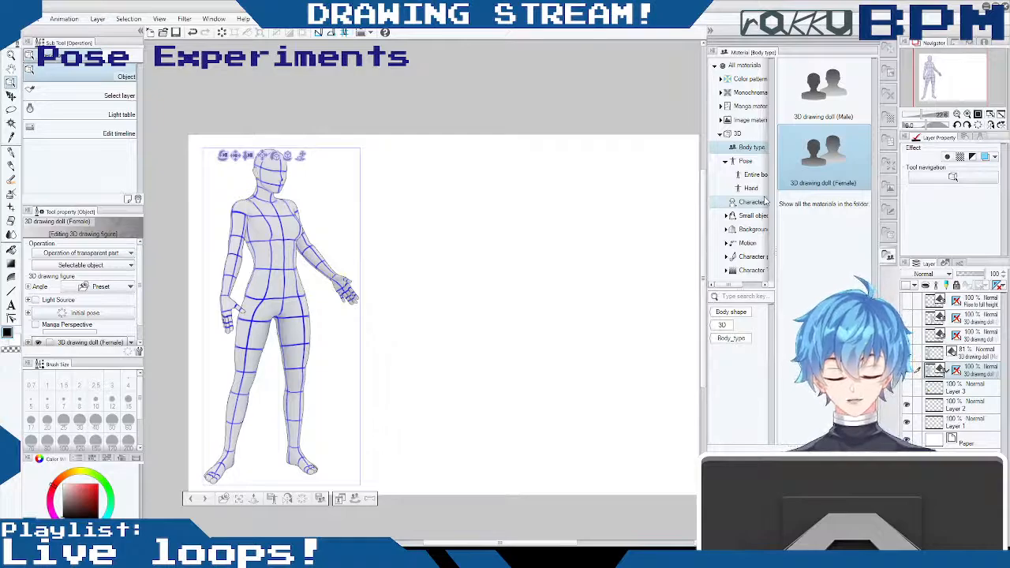
# - Move the posed doll's layer to the top of the layer stack and fine-tune the figure's viewing angle
pyautogui.moveTo(976, 371)
pyautogui.mouseDown()
pyautogui.moveTo(960, 281)
pyautogui.moveTo(964, 299)
pyautogui.mouseUp()
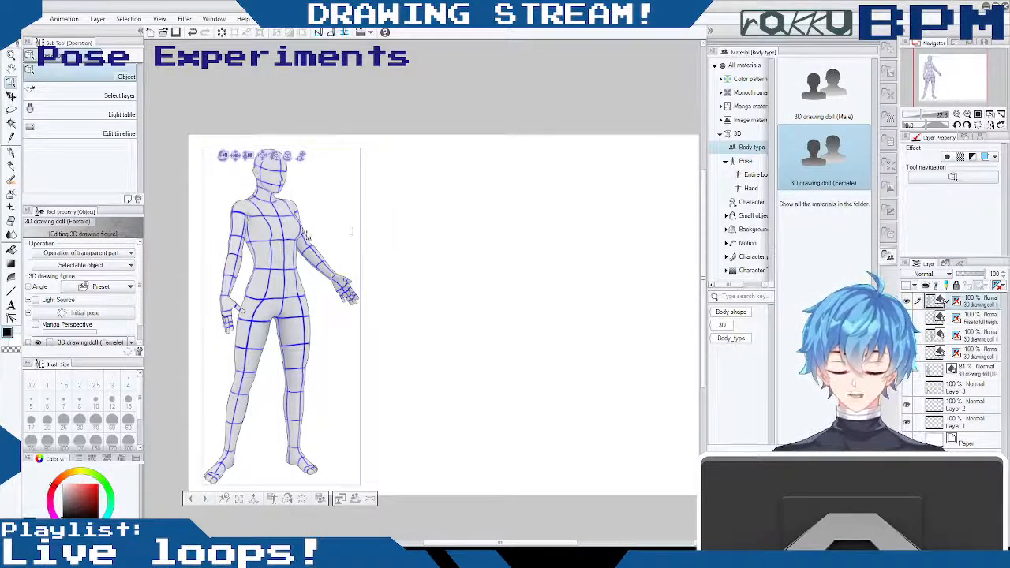
pyautogui.click(313, 209)
pyautogui.moveTo(315, 207); pyautogui.dragTo(313, 182)
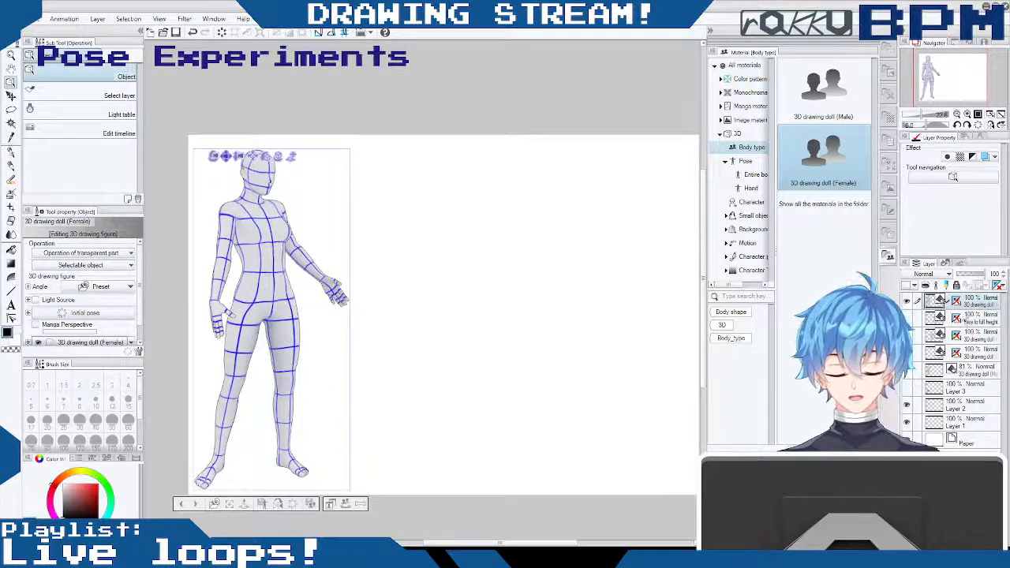
# - Try adding a second female doll to the posed doll's layer with the perspective ruler shown, then undo it and hide the ruler
pyautogui.click(957, 301)
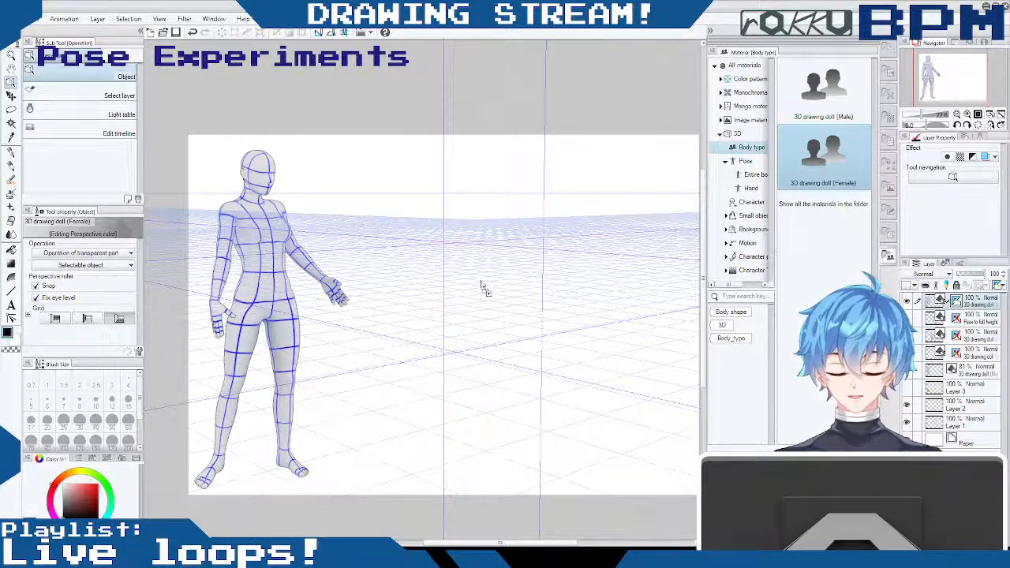
pyautogui.moveTo(918, 324); pyautogui.dragTo(938, 303)
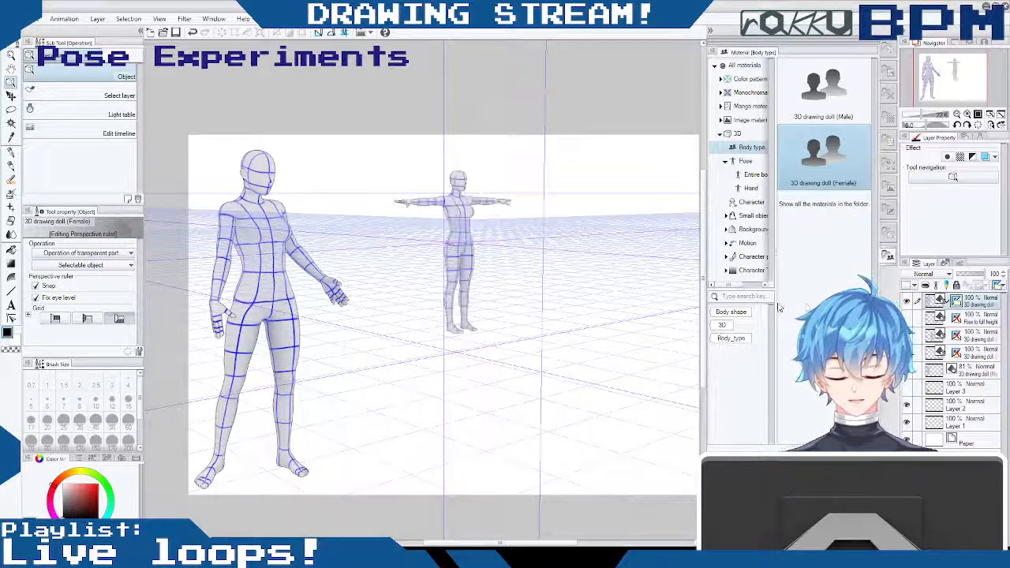
pyautogui.click(467, 246)
pyautogui.moveTo(467, 247); pyautogui.dragTo(469, 215)
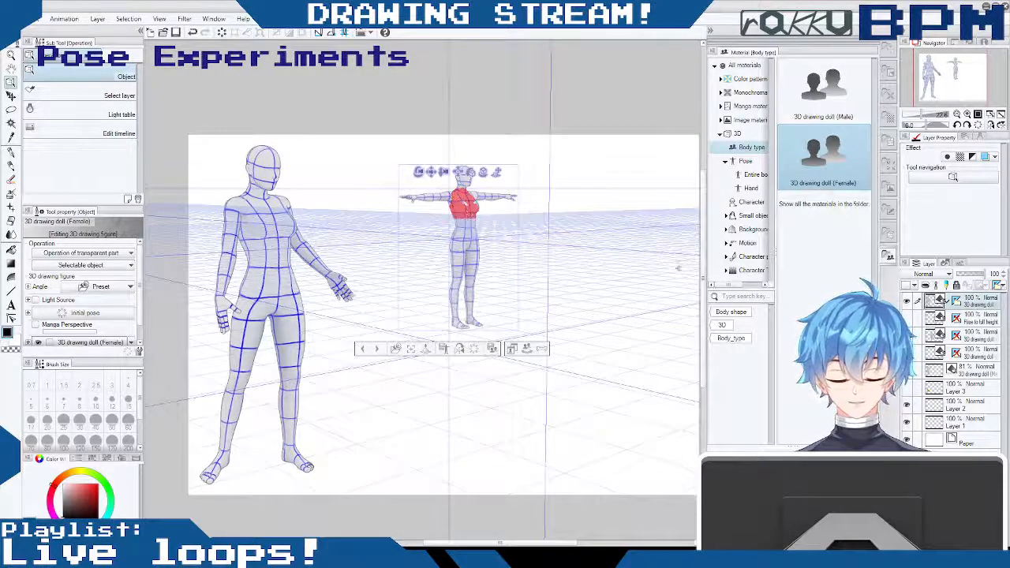
pyautogui.click(907, 300)
pyautogui.click(908, 301)
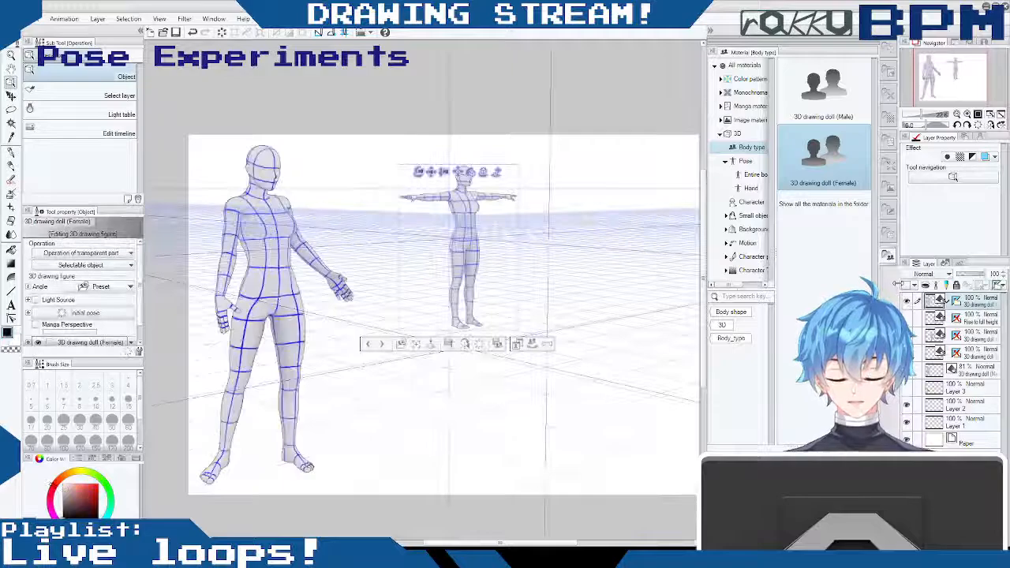
pyautogui.hotkey('ctrl', 'z')
pyautogui.hotkey('ctrl', 'z')
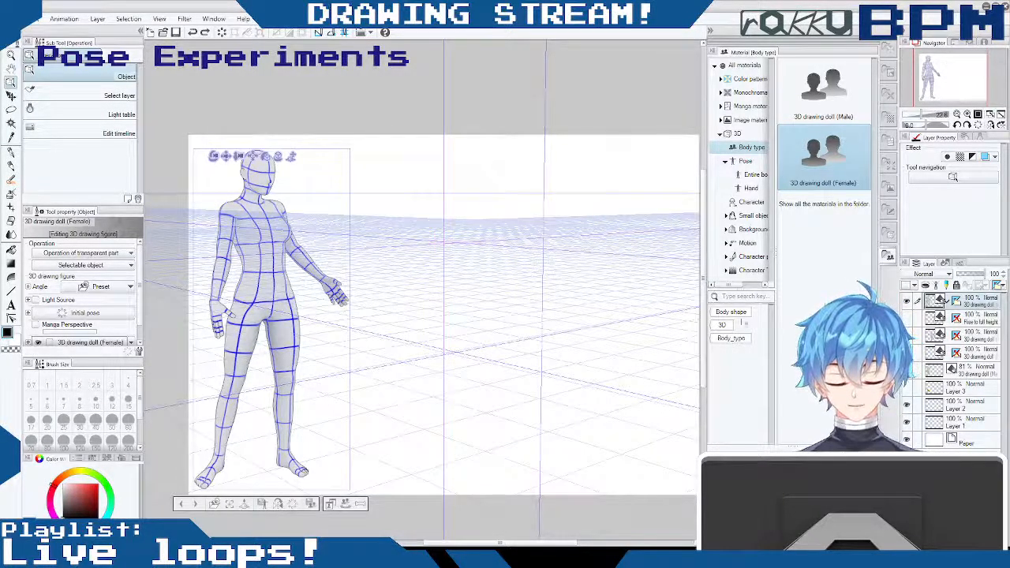
pyautogui.keyDown('shift'); pyautogui.click(956, 302); pyautogui.keyUp('shift')
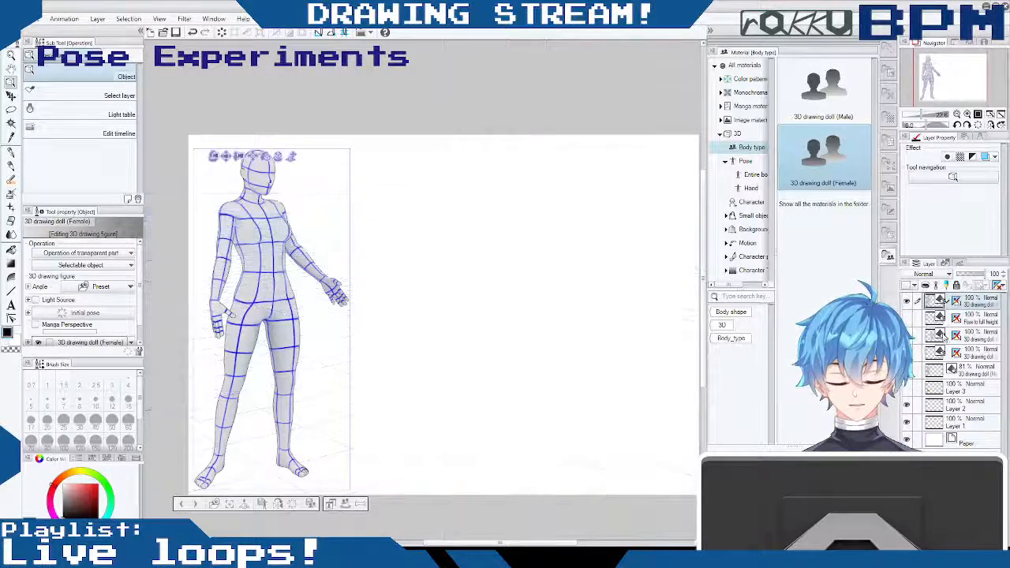
# - Create a new layer, add another female drawing doll above it, and place the doll facing front beside the posed one
pyautogui.hotkey('ctrl', 'shift', 'n')
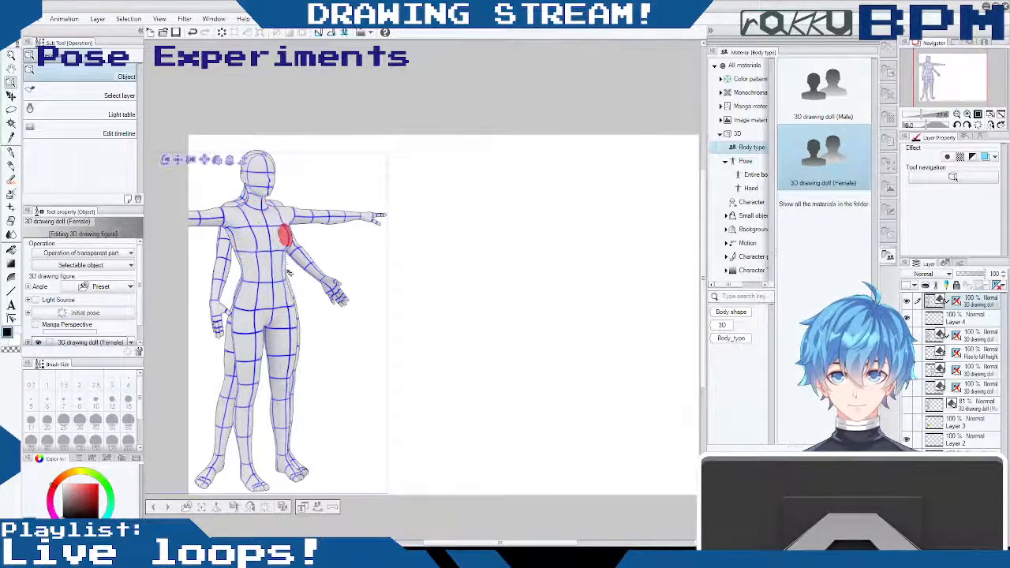
pyautogui.moveTo(218, 160); pyautogui.dragTo(361, 144)
pyautogui.moveTo(521, 181); pyautogui.dragTo(443, 176)
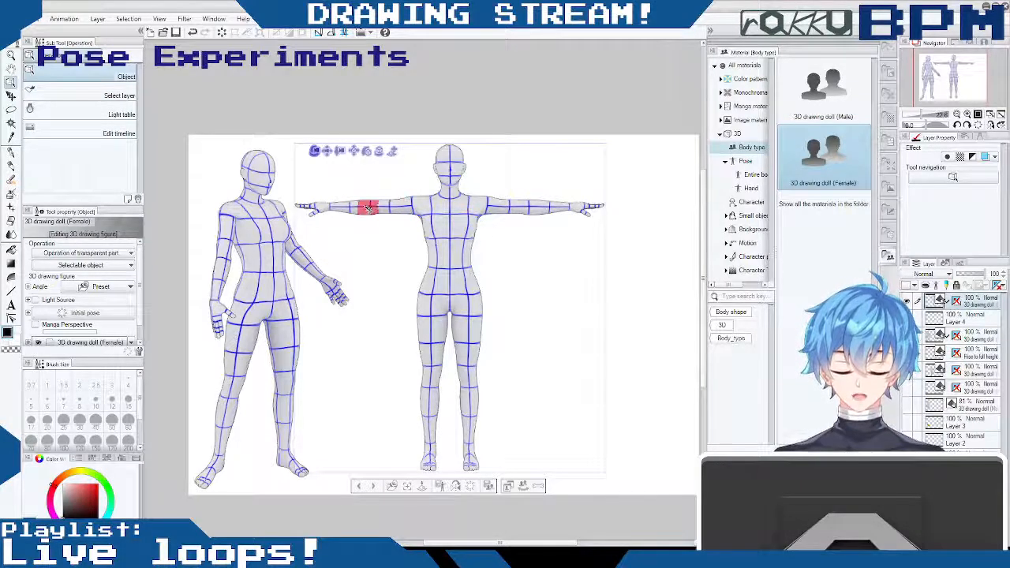
# - Lower both arms of the front-facing doll from the T-pose so they hang slightly away from the body
pyautogui.moveTo(403, 205); pyautogui.dragTo(427, 260)
pyautogui.moveTo(497, 203); pyautogui.dragTo(485, 253)
pyautogui.moveTo(413, 224); pyautogui.dragTo(419, 210)
pyautogui.moveTo(482, 217); pyautogui.dragTo(483, 212)
pyautogui.moveTo(520, 179); pyautogui.dragTo(505, 239)
pyautogui.click(486, 216)
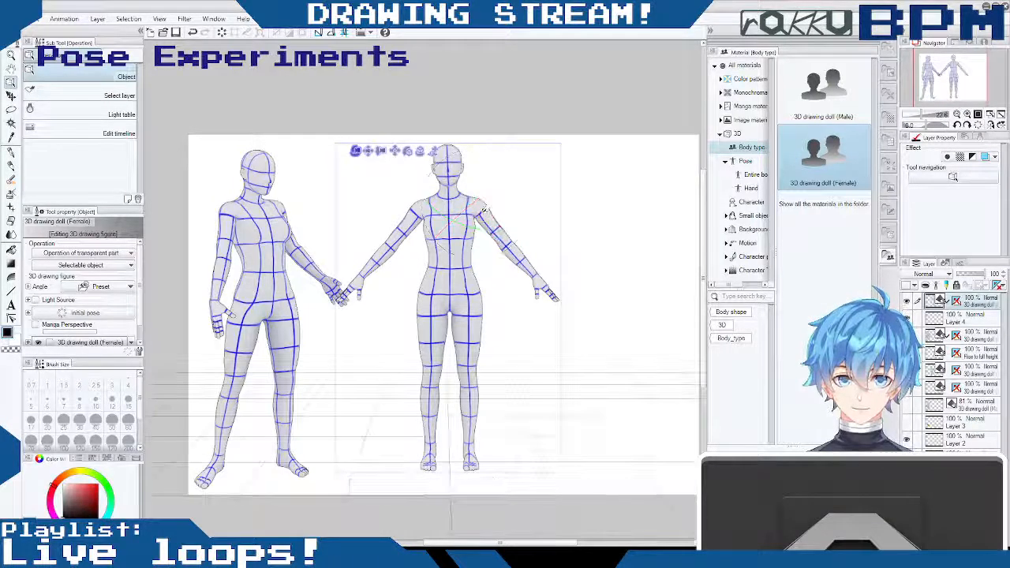
pyautogui.moveTo(515, 180); pyautogui.dragTo(528, 200)
pyautogui.click(410, 218)
pyautogui.moveTo(379, 188); pyautogui.dragTo(386, 235)
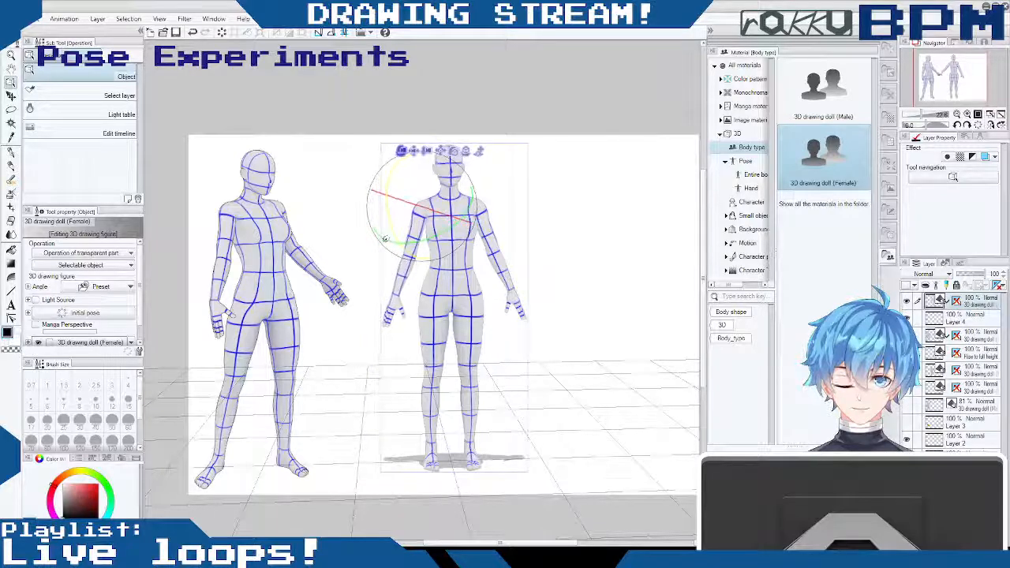
# - Rotate the front-facing doll's left arm at the shoulder slightly closer to the torso to mirror the other arm
pyautogui.click(511, 231)
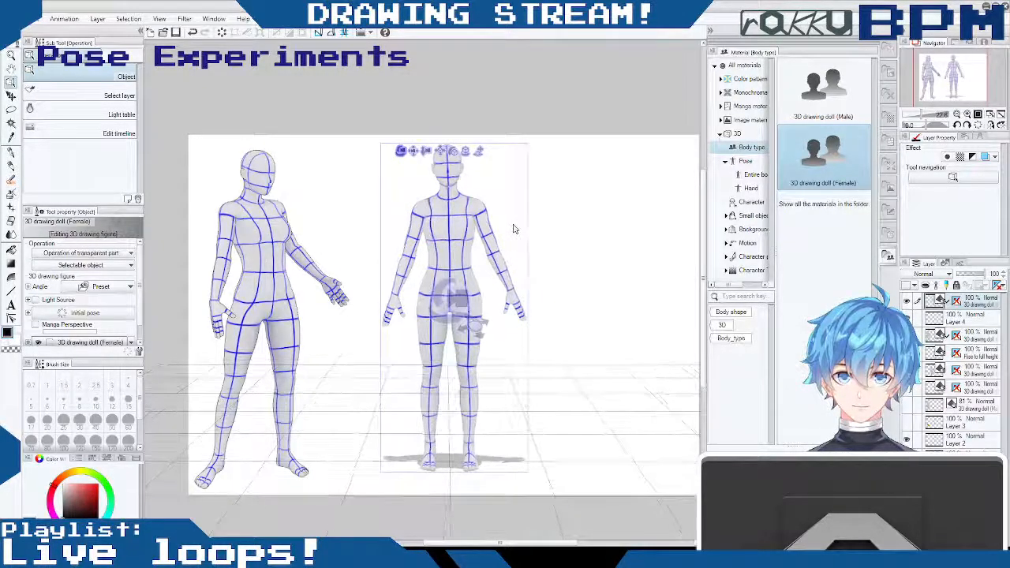
pyautogui.click(494, 251)
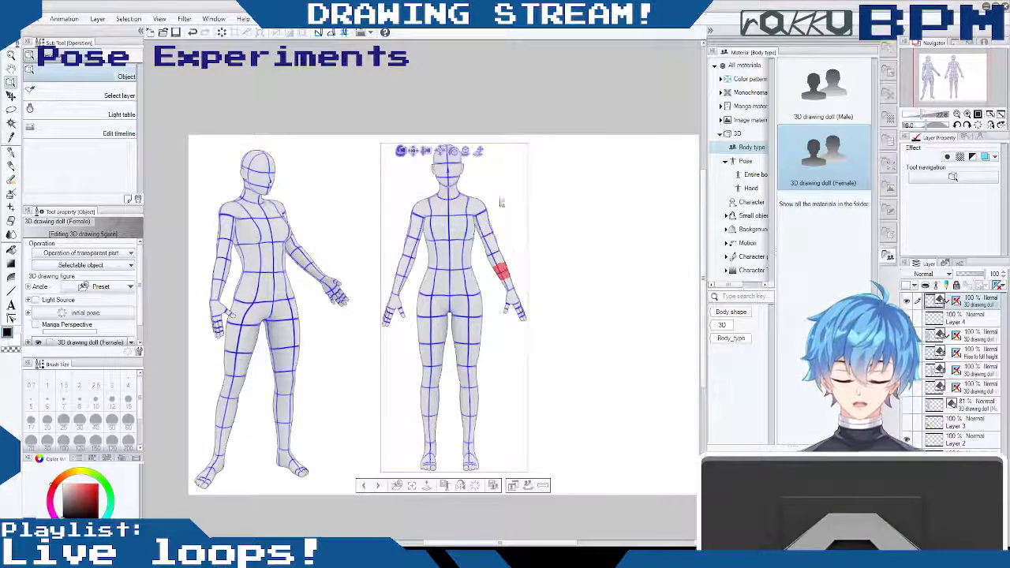
pyautogui.click(481, 211)
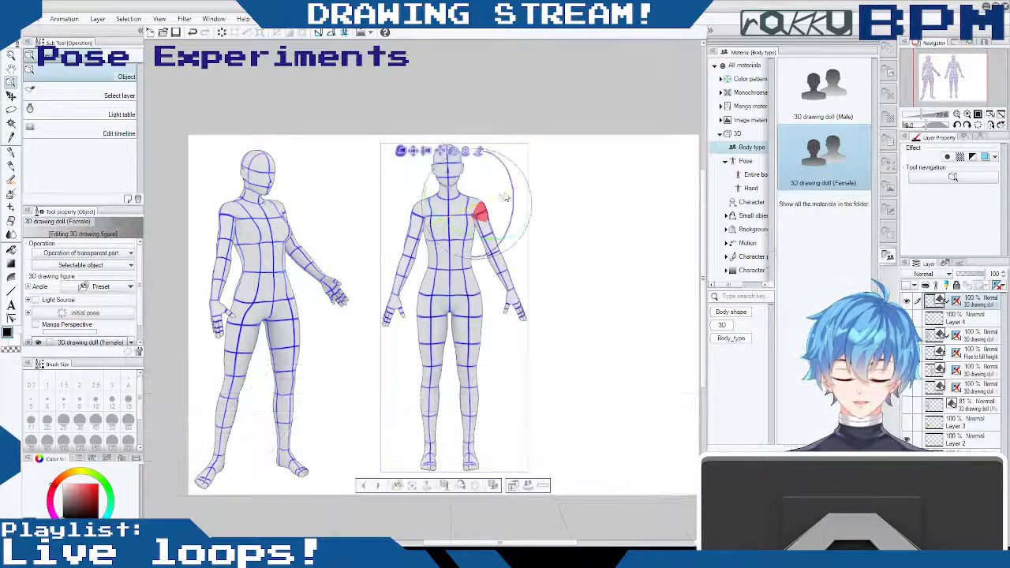
pyautogui.moveTo(511, 232); pyautogui.dragTo(573, 289)
pyautogui.moveTo(568, 283); pyautogui.dragTo(561, 276)
# - Fine-tune the front-facing doll's camera view and move its layer slightly toward the posed doll
pyautogui.click(452, 195)
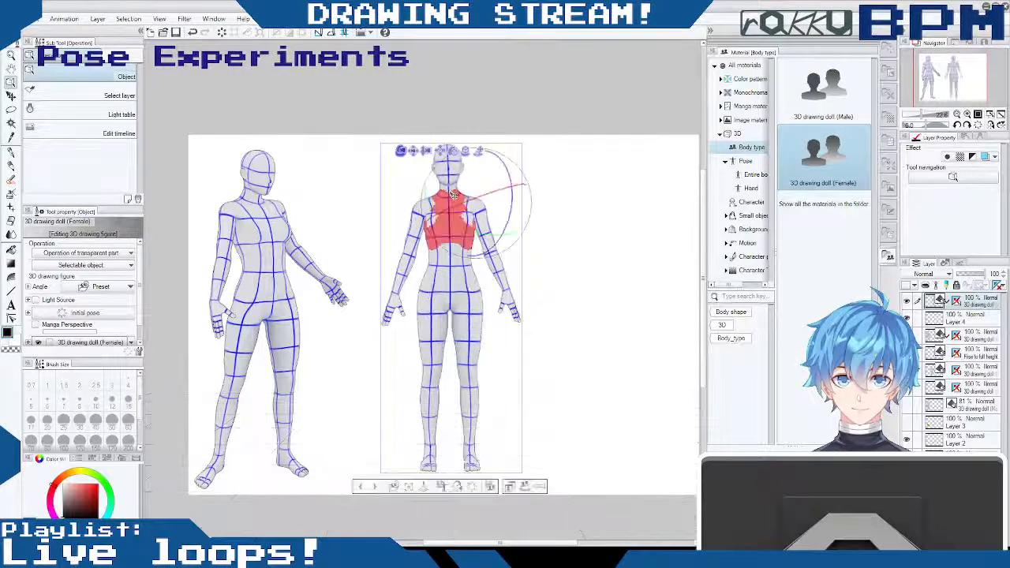
pyautogui.moveTo(452, 194); pyautogui.dragTo(451, 191)
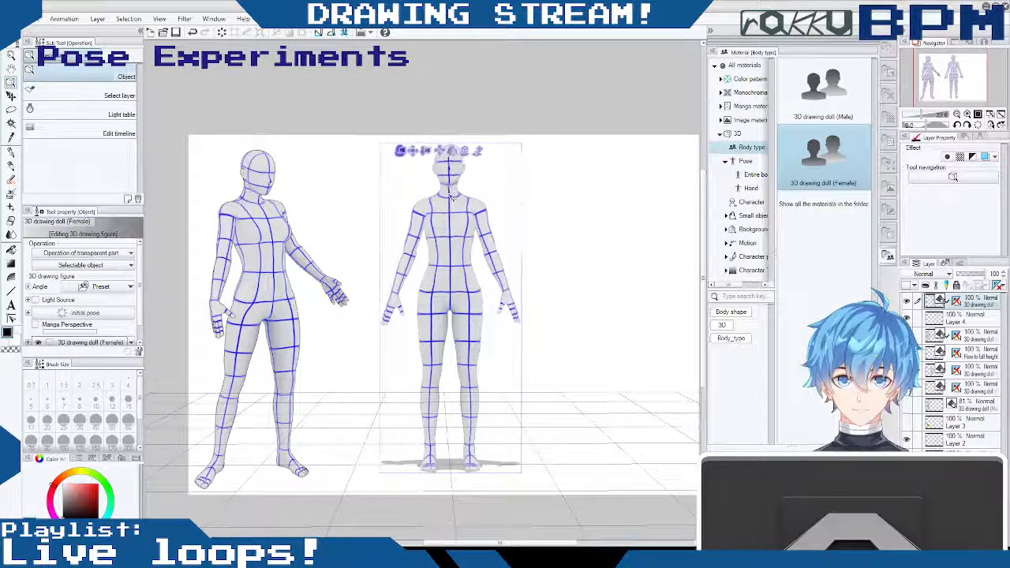
pyautogui.click(450, 187)
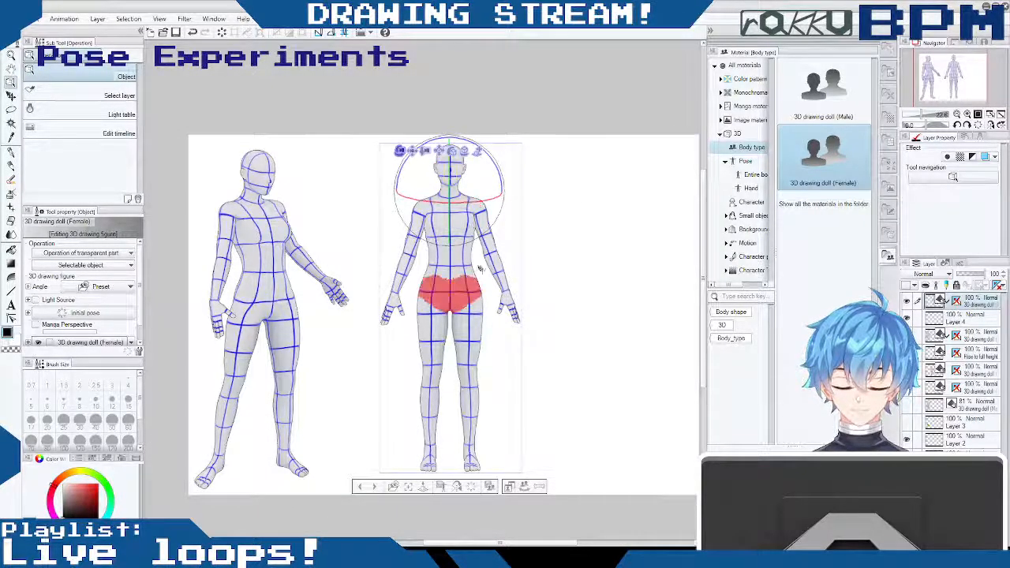
pyautogui.moveTo(413, 150)
pyautogui.mouseDown()
pyautogui.moveTo(429, 168)
pyautogui.moveTo(408, 150)
pyautogui.mouseUp()
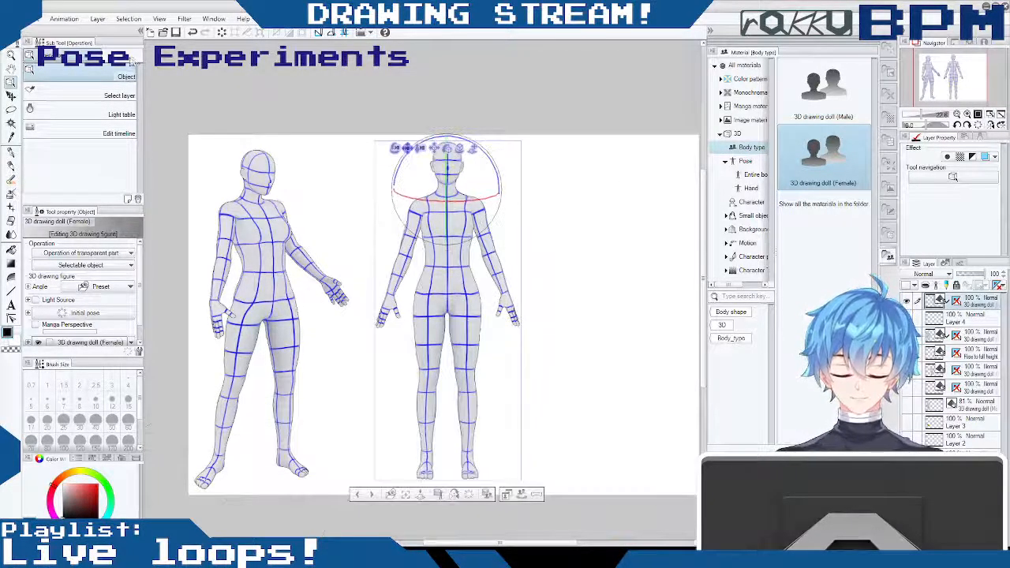
pyautogui.click(9, 96)
pyautogui.moveTo(429, 209)
pyautogui.mouseDown()
pyautogui.moveTo(409, 210)
pyautogui.moveTo(428, 206)
pyautogui.moveTo(421, 212)
pyautogui.mouseUp()
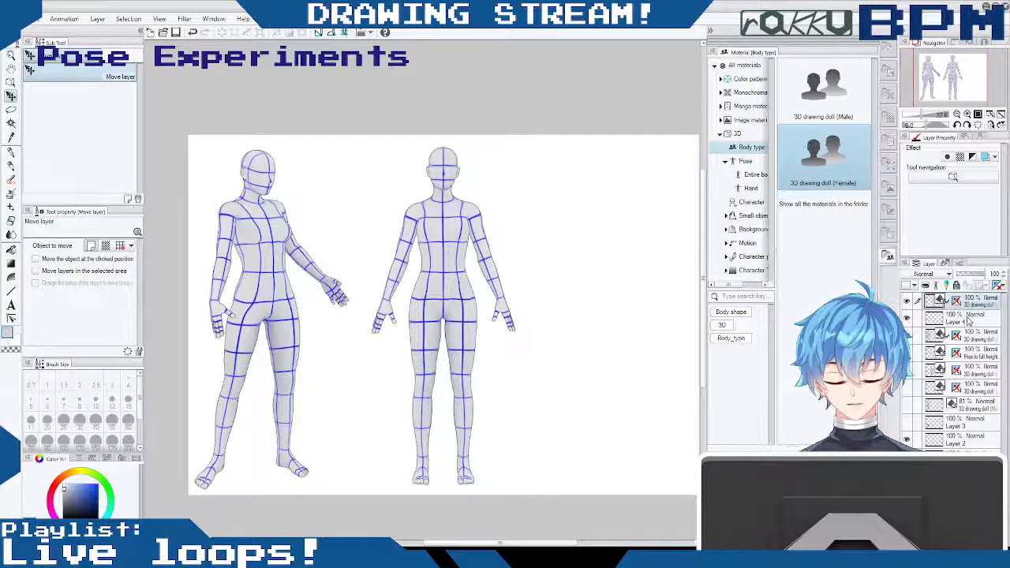
# - Add another female drawing doll above Layer 4, place it beside the front-facing doll, try tilting its chest, and undo the tilt
pyautogui.click(970, 320)
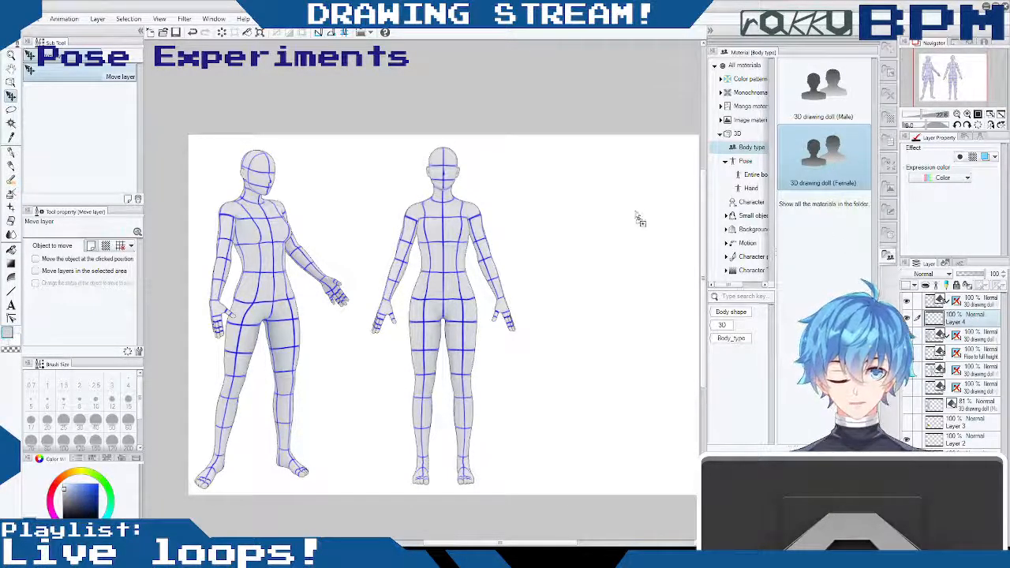
pyautogui.moveTo(579, 260); pyautogui.dragTo(579, 260)
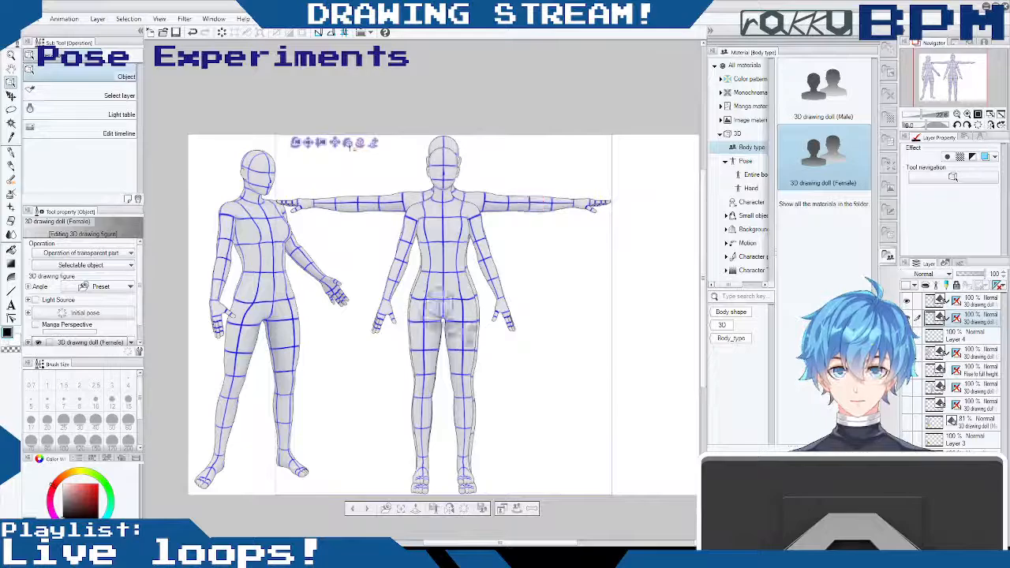
pyautogui.moveTo(308, 142); pyautogui.dragTo(478, 138)
pyautogui.moveTo(550, 541); pyautogui.dragTo(594, 542)
pyautogui.moveTo(419, 235); pyautogui.dragTo(427, 228)
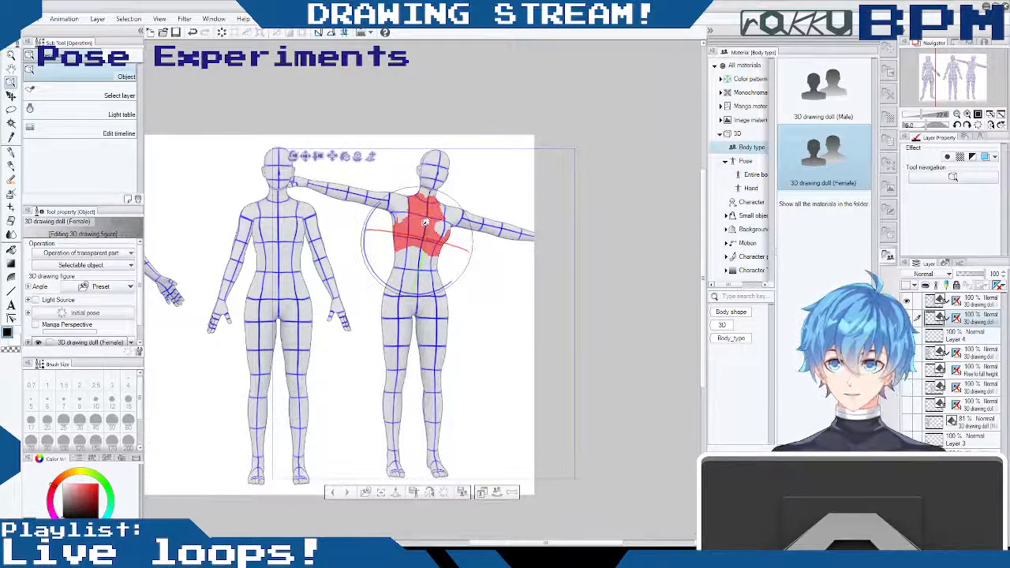
pyautogui.hotkey('ctrl', 'z')
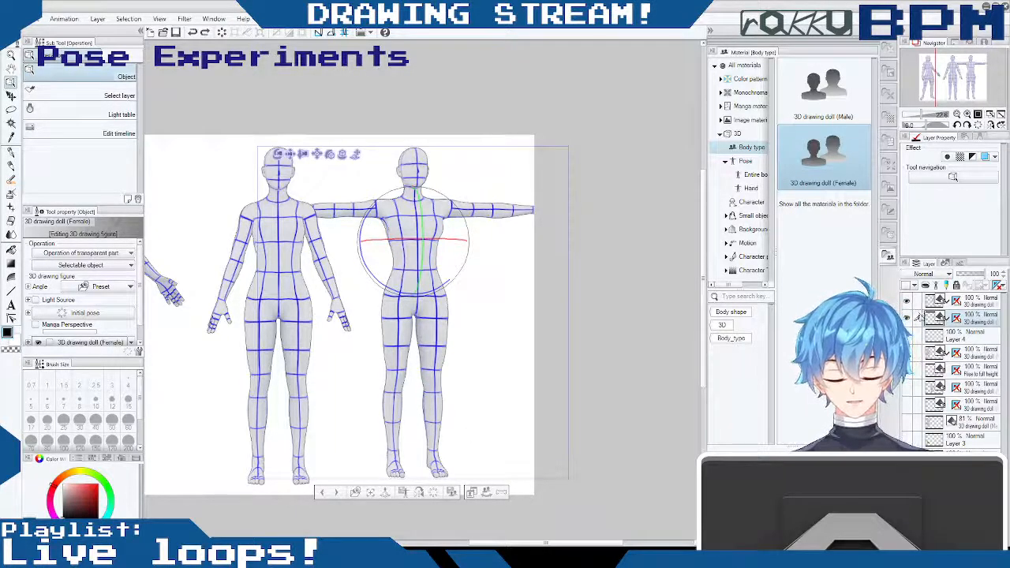
# - Hide the new T-posed doll and duplicate the layer of the front-facing doll with lowered arms
pyautogui.click(910, 319)
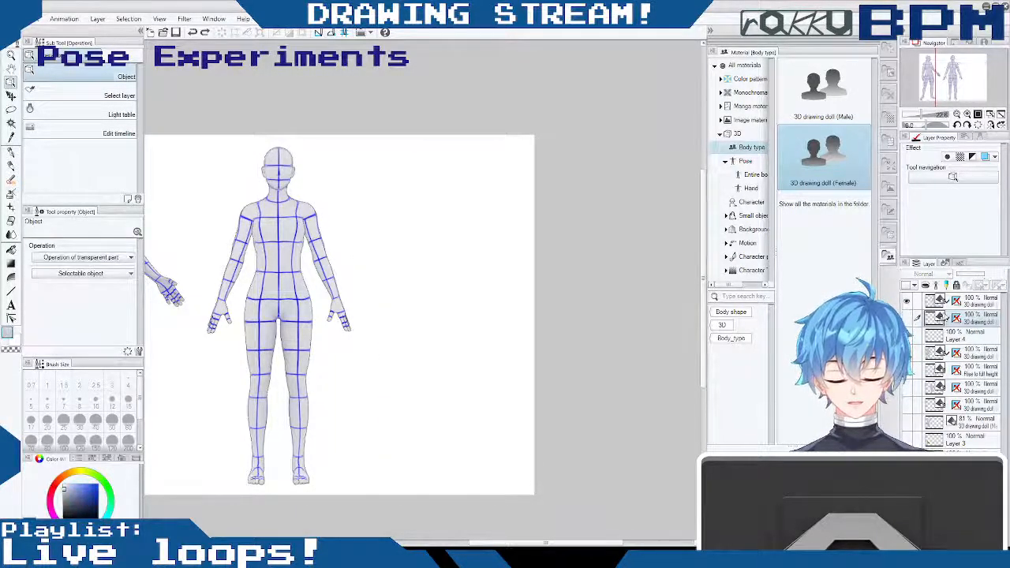
pyautogui.click(907, 302)
pyautogui.click(908, 301)
pyautogui.click(968, 303)
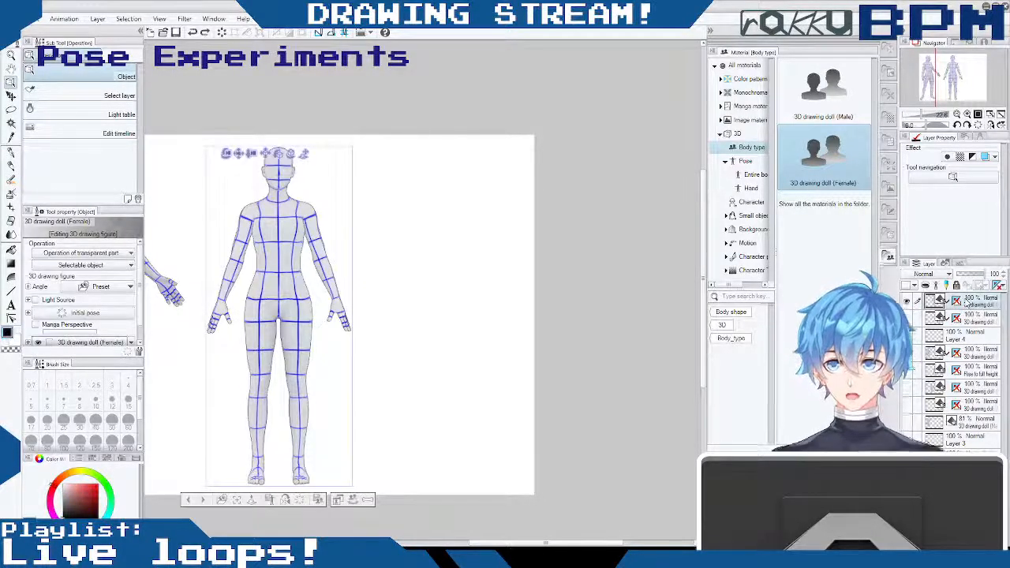
pyautogui.hotkey('ctrl', 'c')
pyautogui.hotkey('ctrl', 'v')
pyautogui.click(908, 318)
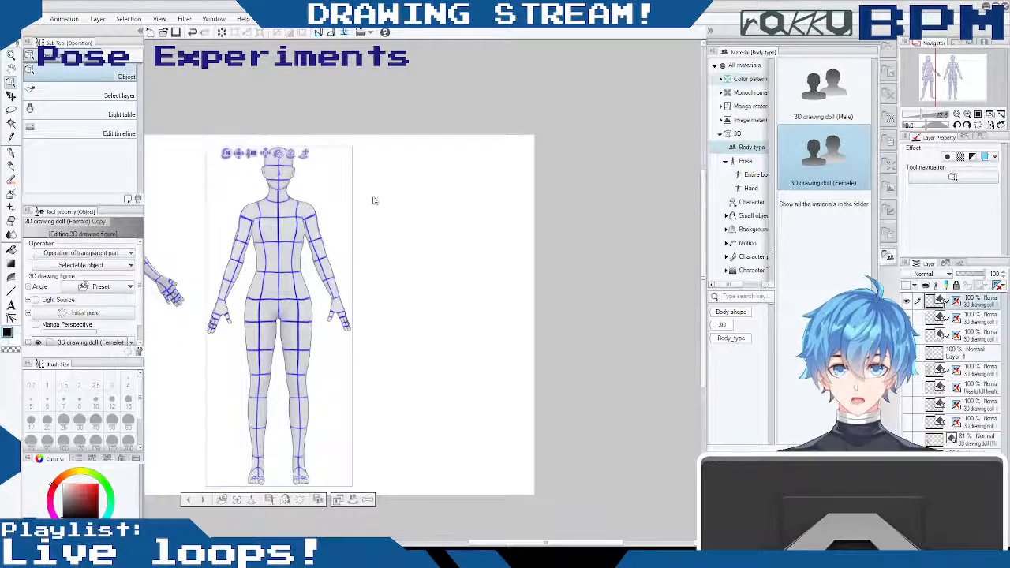
# - Move the duplicated doll beside the original front-facing doll, with a clear gap between them
pyautogui.press('k')
pyautogui.moveTo(375, 207); pyautogui.dragTo(528, 199)
pyautogui.moveTo(460, 241)
pyautogui.mouseDown()
pyautogui.moveTo(451, 244)
pyautogui.moveTo(465, 244)
pyautogui.moveTo(463, 235)
pyautogui.mouseUp()
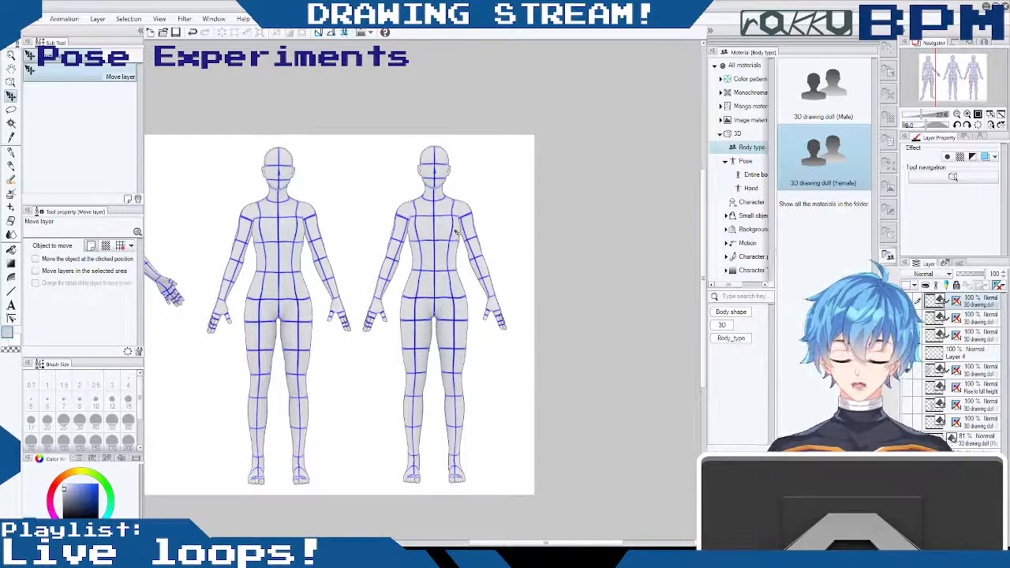
pyautogui.moveTo(458, 224); pyautogui.dragTo(465, 220)
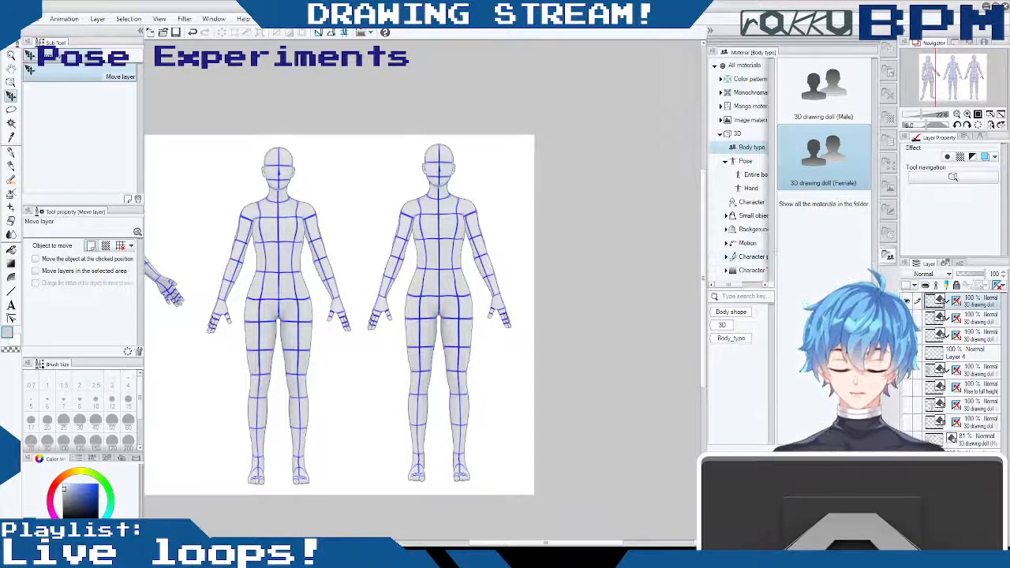
pyautogui.moveTo(555, 543)
pyautogui.mouseDown()
pyautogui.moveTo(485, 542)
pyautogui.moveTo(587, 543)
pyautogui.moveTo(514, 542)
pyautogui.moveTo(558, 542)
pyautogui.moveTo(537, 543)
pyautogui.mouseUp()
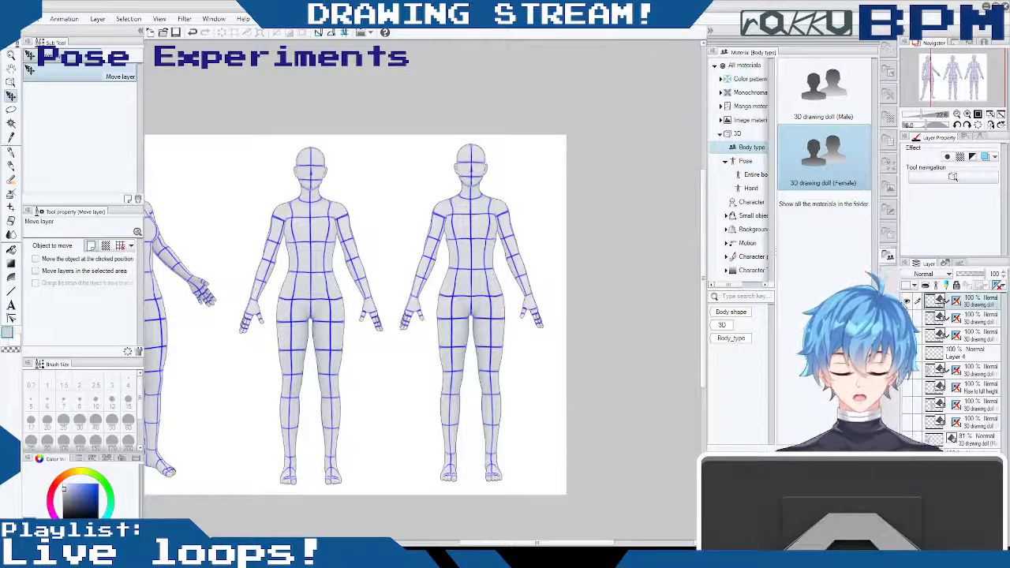
# - Try turning the T-posed doll to a side view with the duplicated doll hidden, then delete the T-posed doll's layer
pyautogui.click(912, 303)
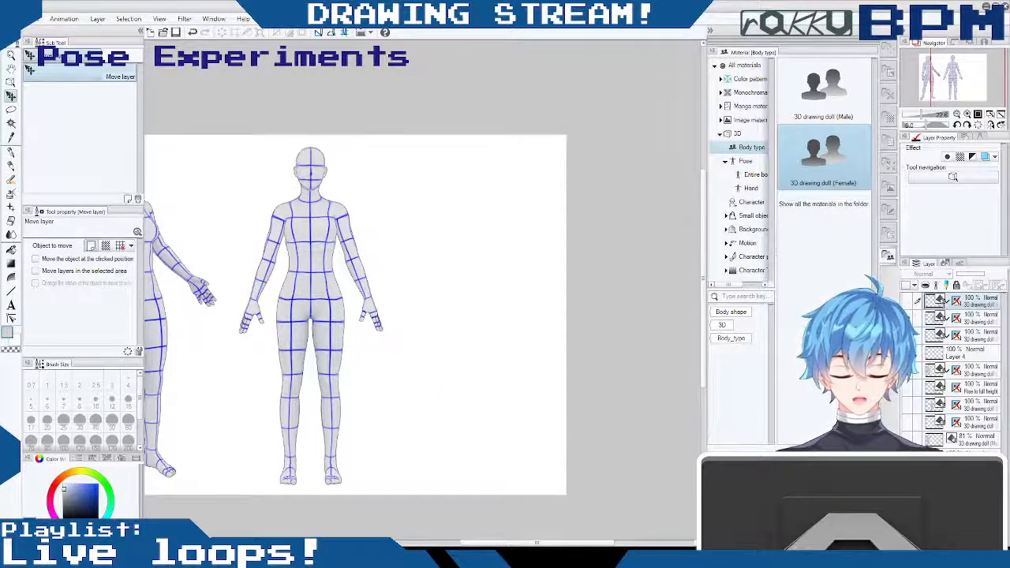
pyautogui.click(917, 301)
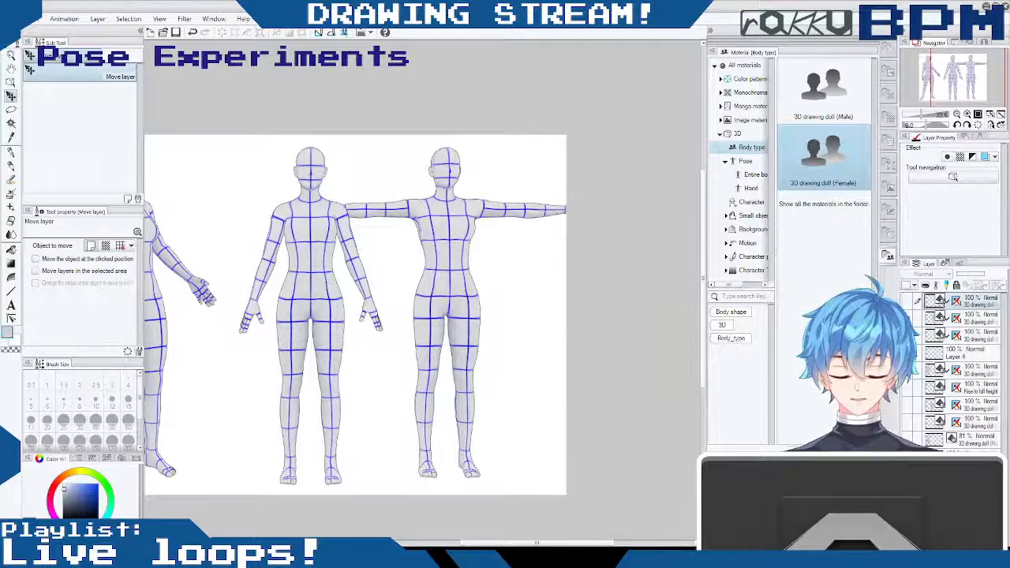
pyautogui.click(11, 82)
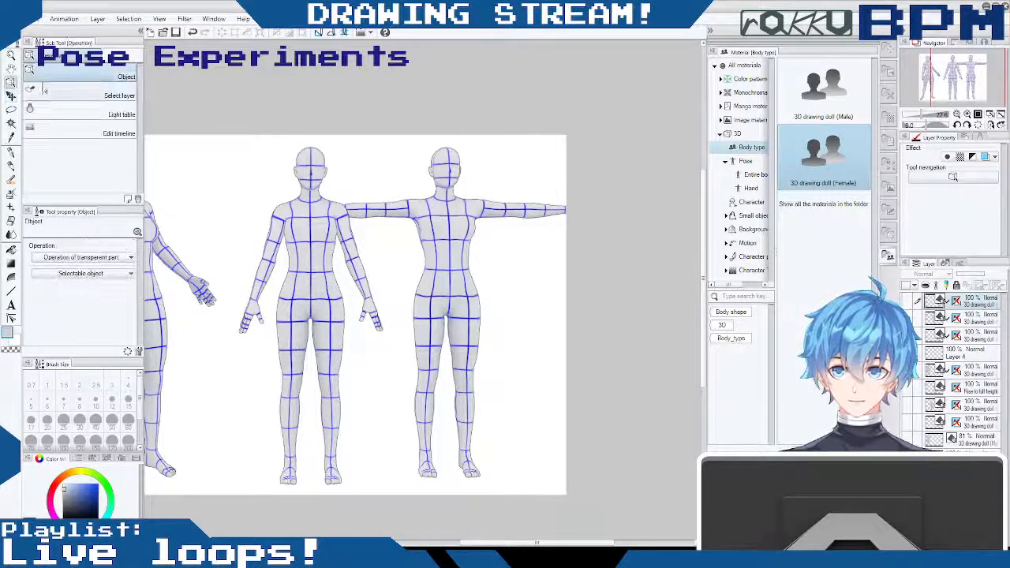
pyautogui.click(429, 219)
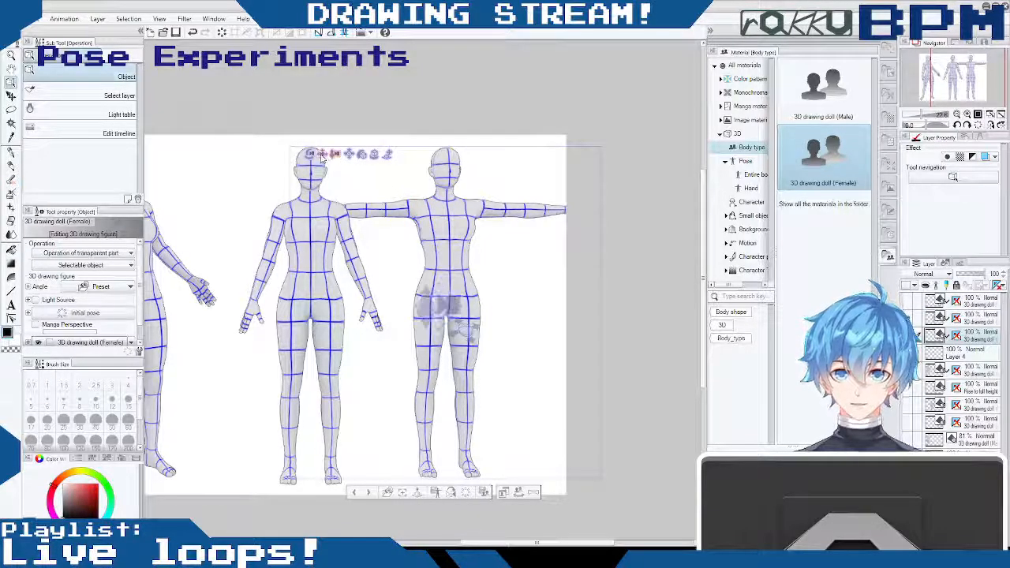
pyautogui.moveTo(322, 155); pyautogui.dragTo(403, 179)
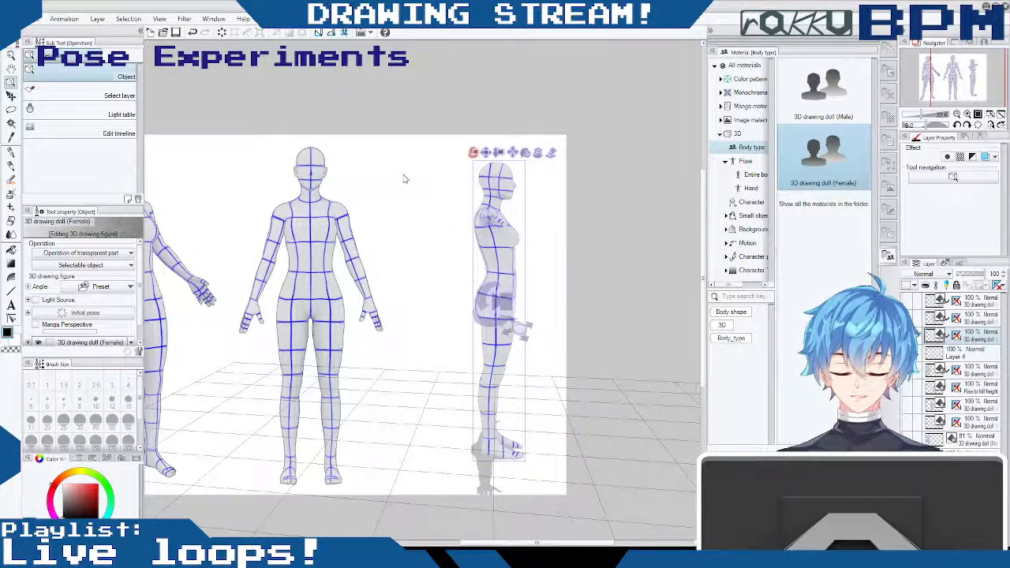
pyautogui.moveTo(384, 176); pyautogui.dragTo(436, 188)
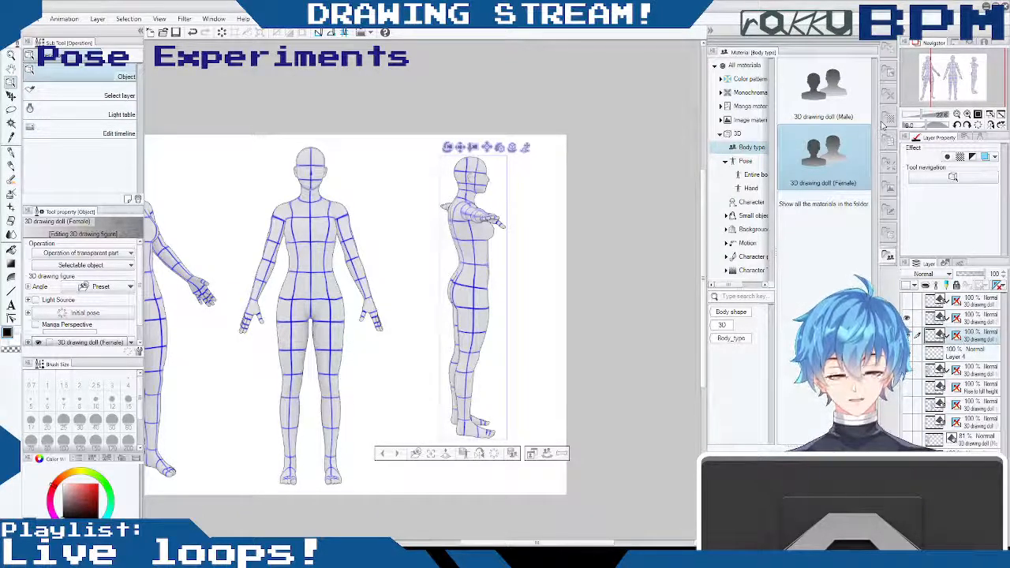
pyautogui.press('Delete')
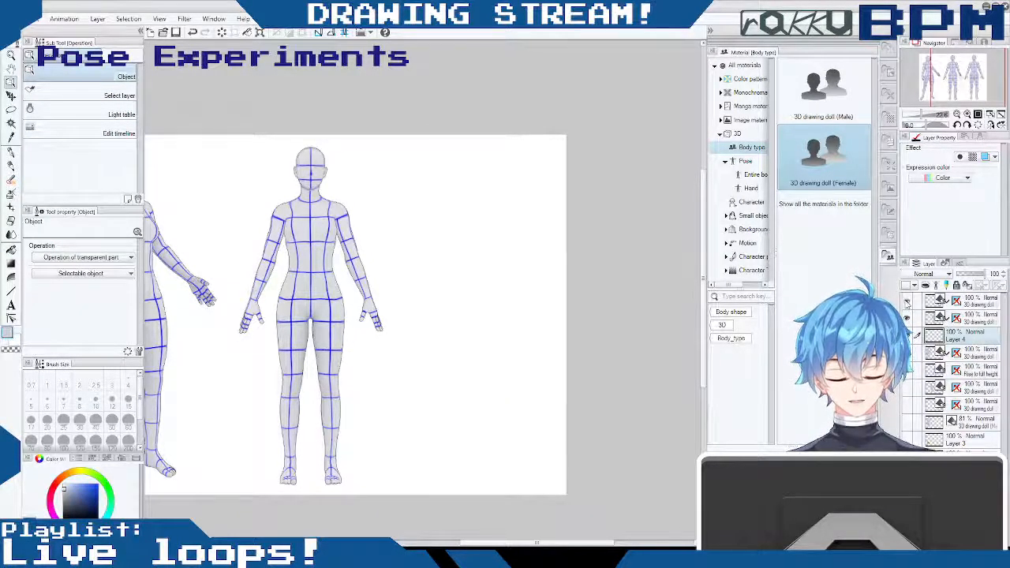
pyautogui.hotkey('ctrl', 'z')
# - Turn the duplicated doll to a side profile view and place it level with the front-facing doll
pyautogui.click(973, 304)
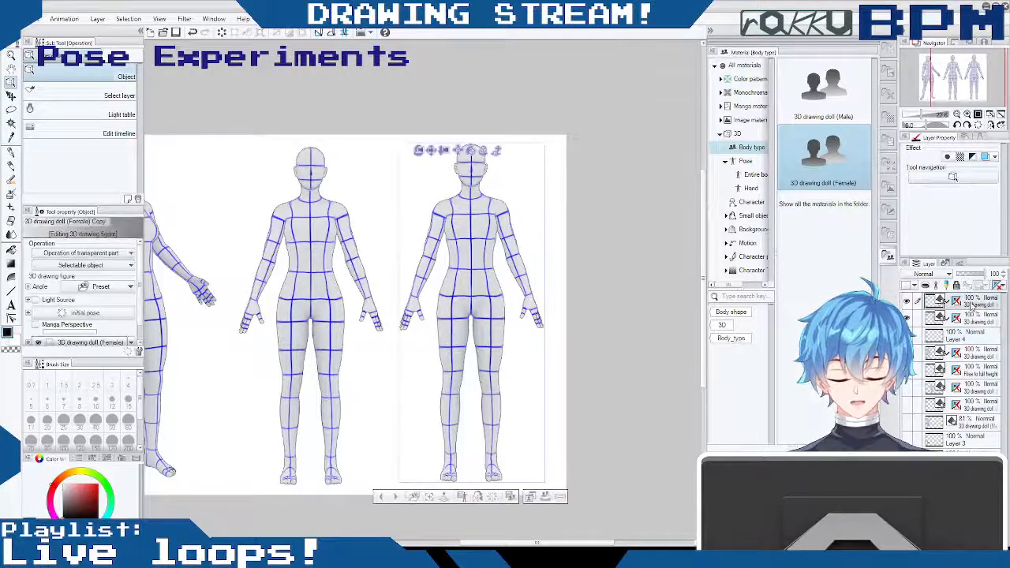
pyautogui.moveTo(424, 154); pyautogui.dragTo(628, 171)
pyautogui.moveTo(507, 183); pyautogui.dragTo(499, 181)
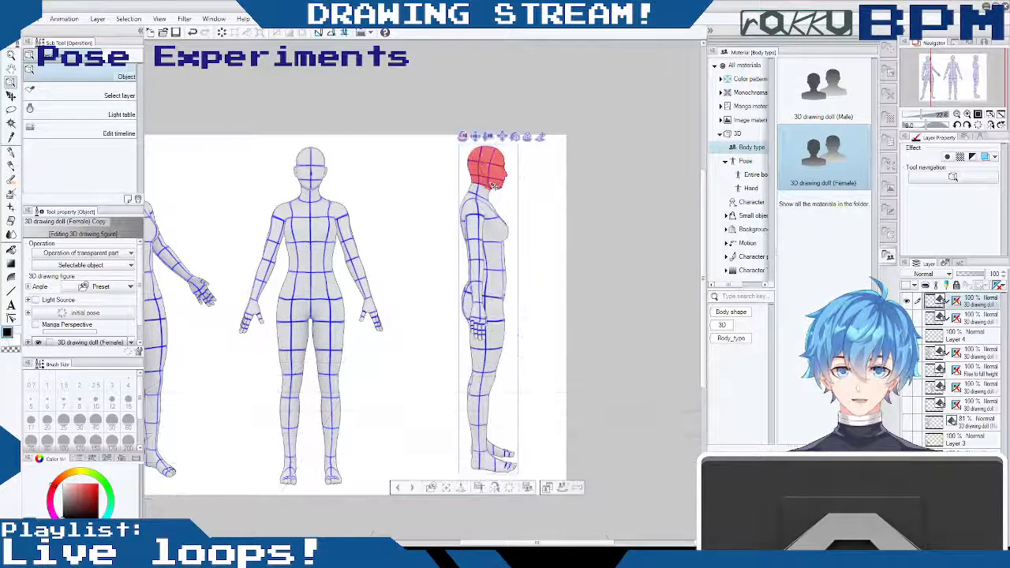
pyautogui.moveTo(474, 141); pyautogui.dragTo(455, 147)
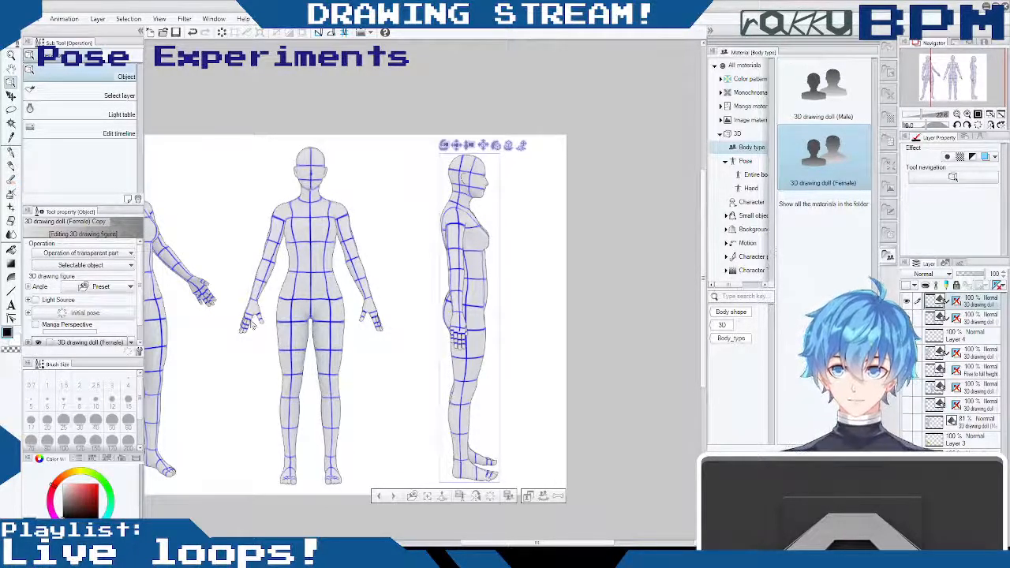
# - Reposition the side-view doll's layer to line it up with the front-facing doll
pyautogui.click(12, 96)
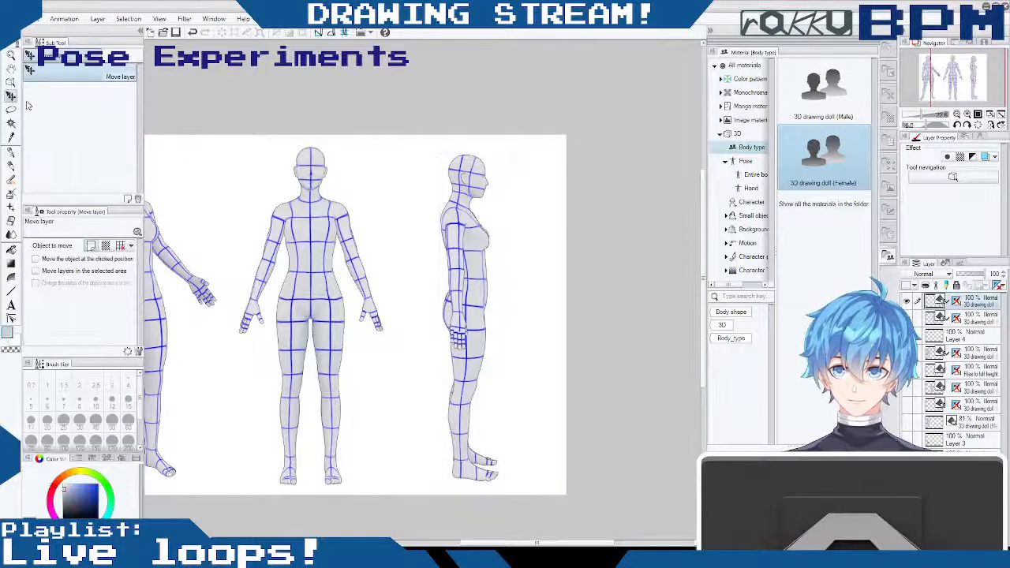
pyautogui.moveTo(451, 222); pyautogui.dragTo(462, 219)
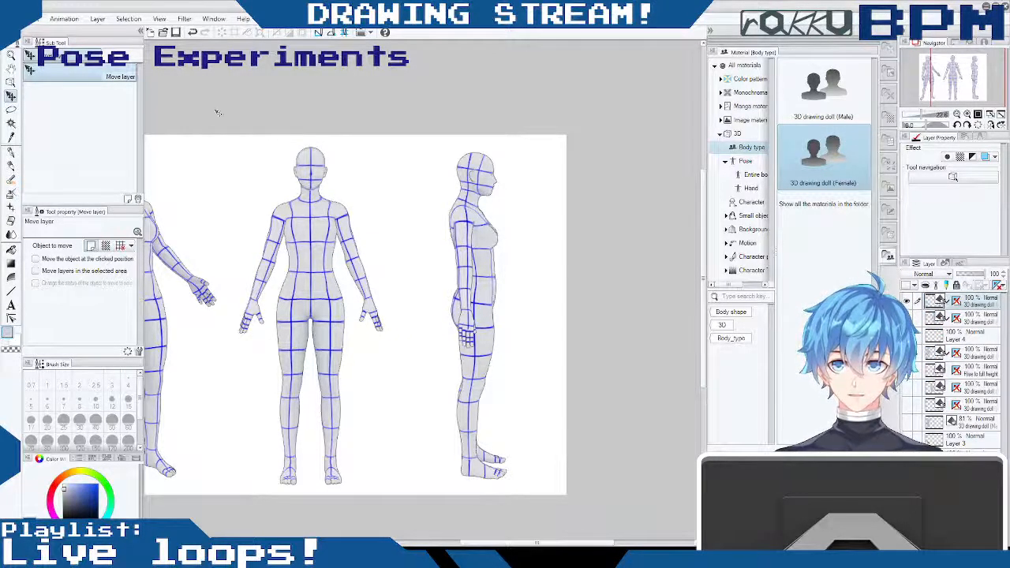
pyautogui.moveTo(500, 230); pyautogui.dragTo(498, 233)
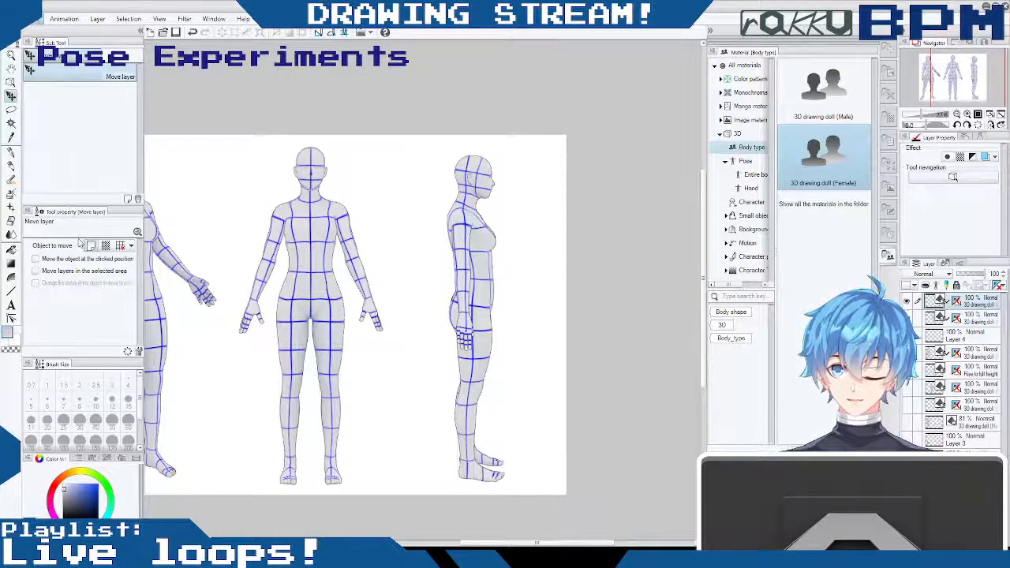
pyautogui.moveTo(527, 251)
pyautogui.mouseDown()
pyautogui.moveTo(501, 234)
pyautogui.moveTo(514, 247)
pyautogui.mouseUp()
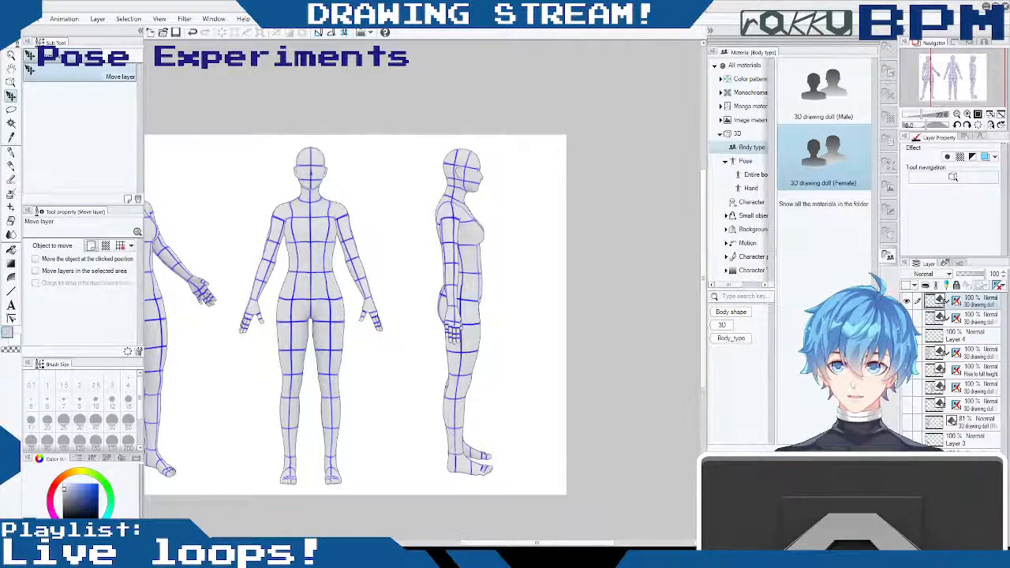
# - Adjust the side-view doll's camera angle and shift its layer slightly away from the front-facing doll
pyautogui.click(11, 81)
pyautogui.moveTo(451, 139); pyautogui.dragTo(466, 165)
pyautogui.click(467, 164)
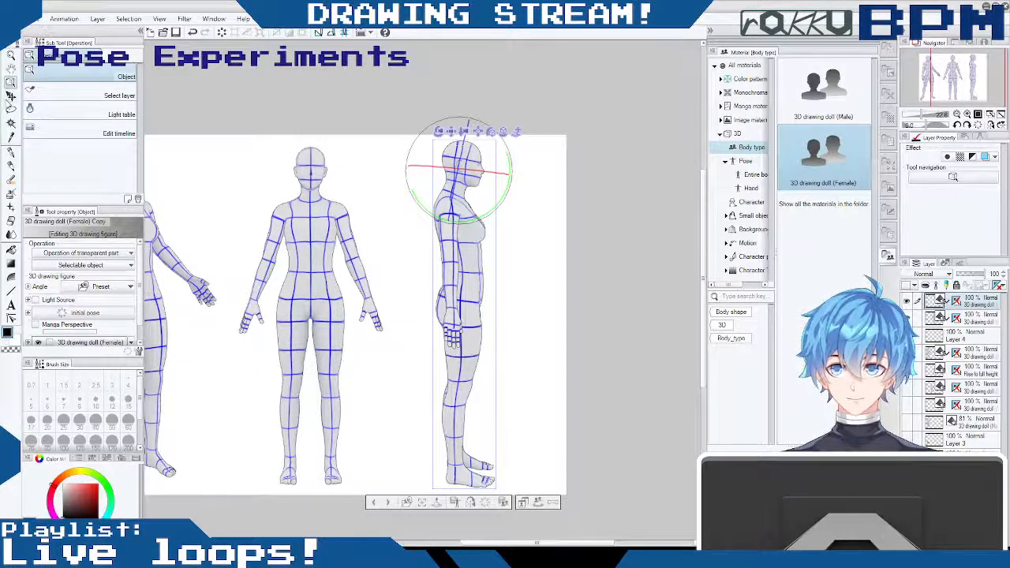
pyautogui.click(10, 97)
pyautogui.moveTo(486, 245); pyautogui.dragTo(500, 246)
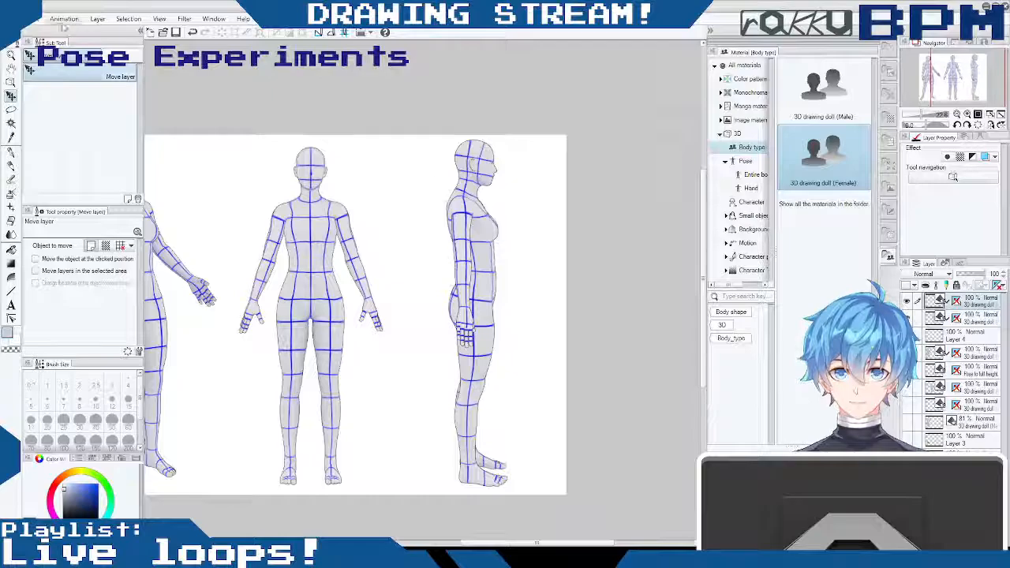
# - Refine the side-view doll's viewing angle and move its layer closer to the front-facing doll
pyautogui.click(11, 82)
pyautogui.moveTo(478, 133); pyautogui.dragTo(484, 126)
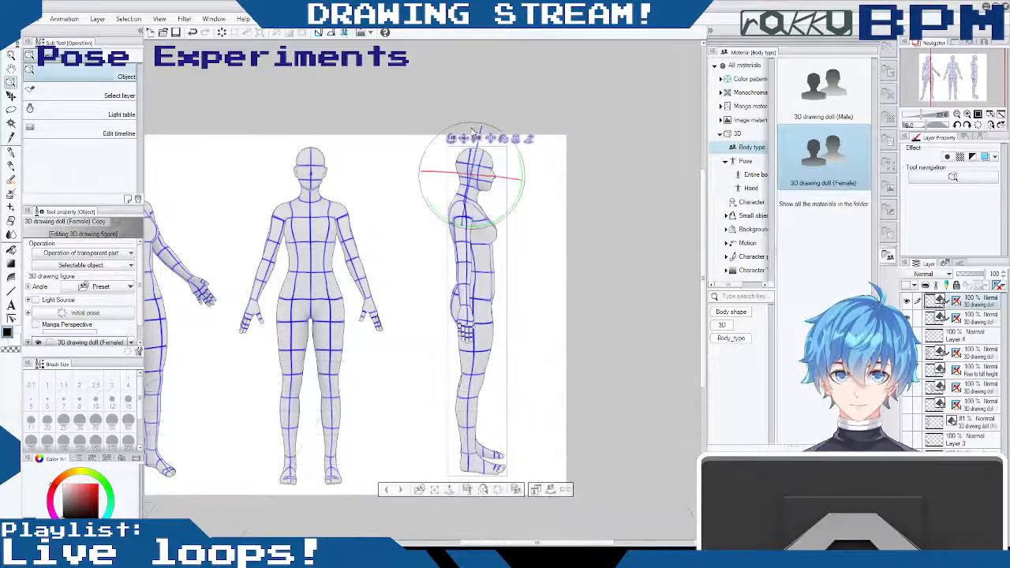
pyautogui.moveTo(452, 140)
pyautogui.mouseDown()
pyautogui.moveTo(457, 108)
pyautogui.moveTo(452, 122)
pyautogui.mouseUp()
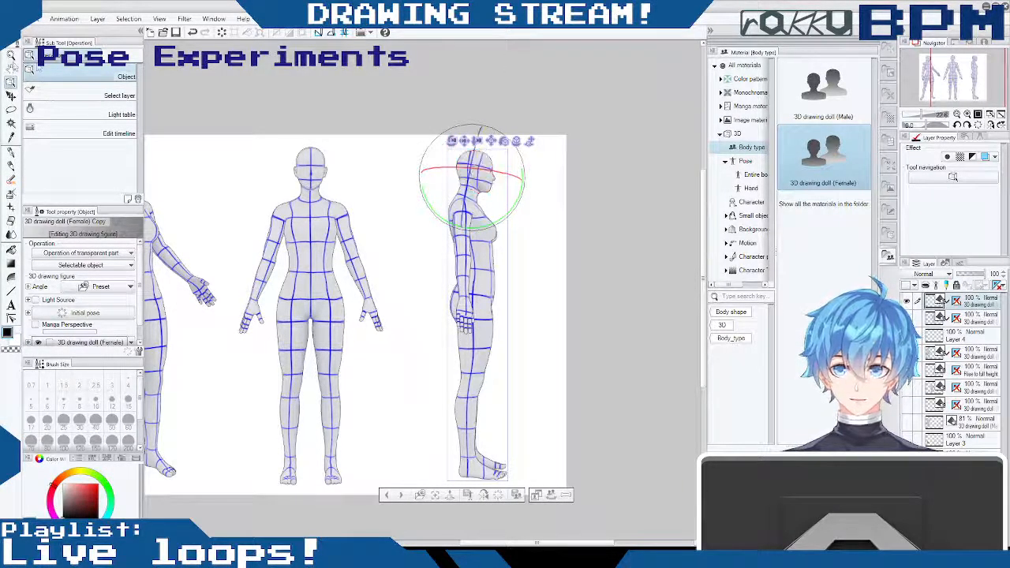
pyautogui.click(11, 95)
pyautogui.moveTo(468, 226); pyautogui.dragTo(466, 234)
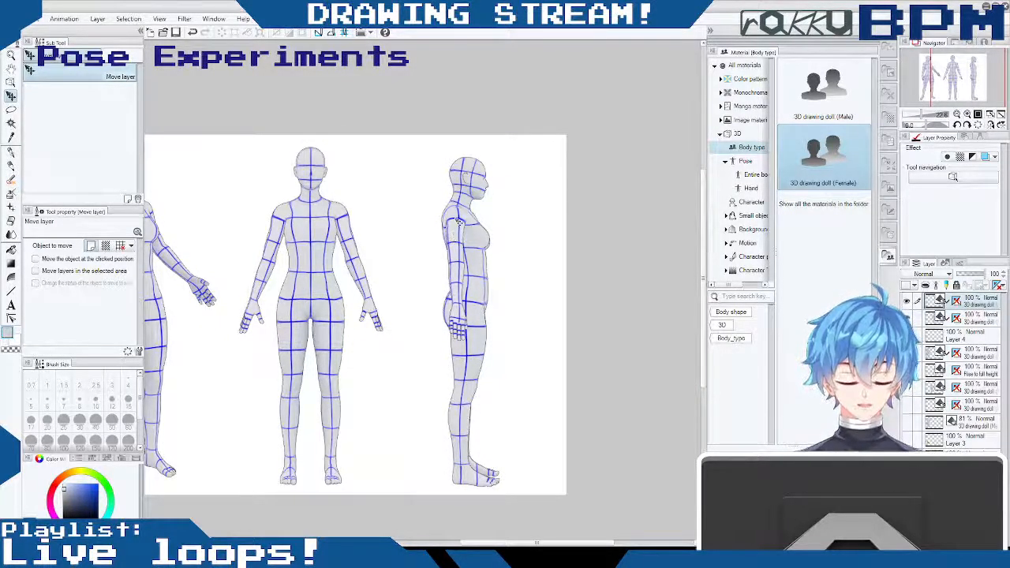
pyautogui.moveTo(537, 544)
pyautogui.mouseDown()
pyautogui.moveTo(503, 544)
pyautogui.moveTo(537, 543)
pyautogui.mouseUp()
pyautogui.moveTo(477, 312)
pyautogui.mouseDown()
pyautogui.moveTo(457, 310)
pyautogui.moveTo(465, 303)
pyautogui.mouseUp()
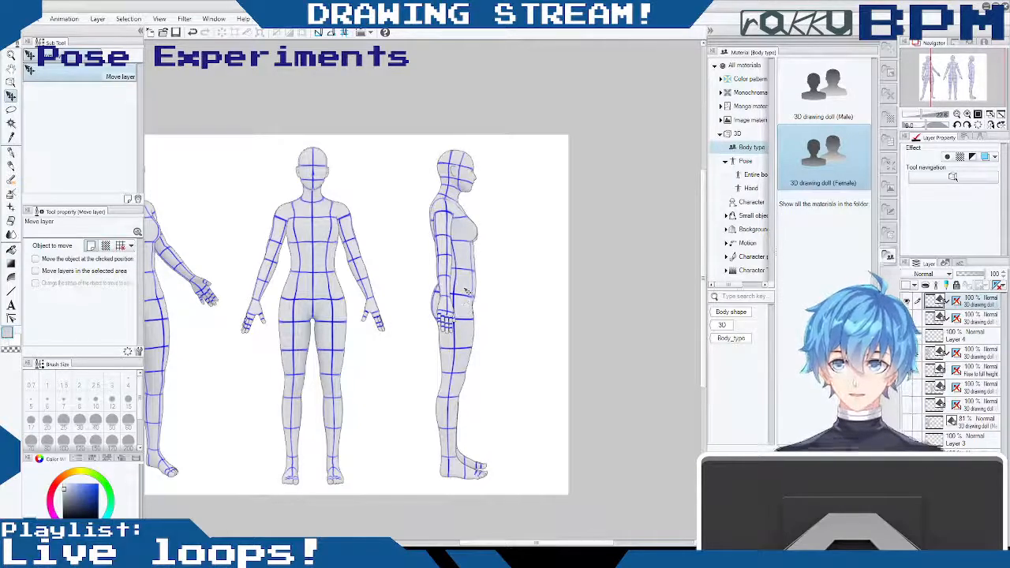
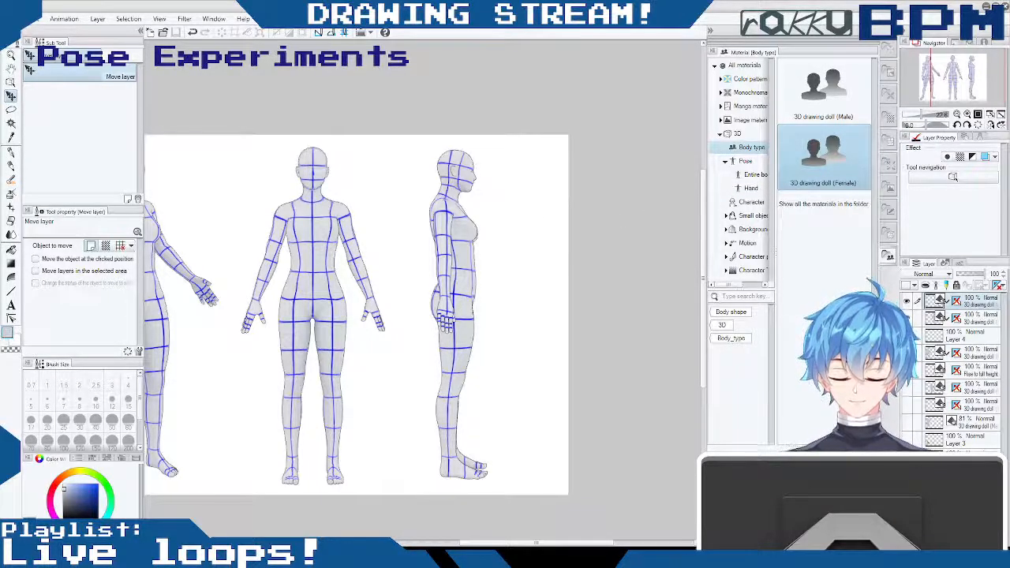
# - Group the third female doll's layer with the other two by moving it above Layer 4, create a layer folder, and clear its default name
pyautogui.moveTo(537, 544); pyautogui.dragTo(501, 544)
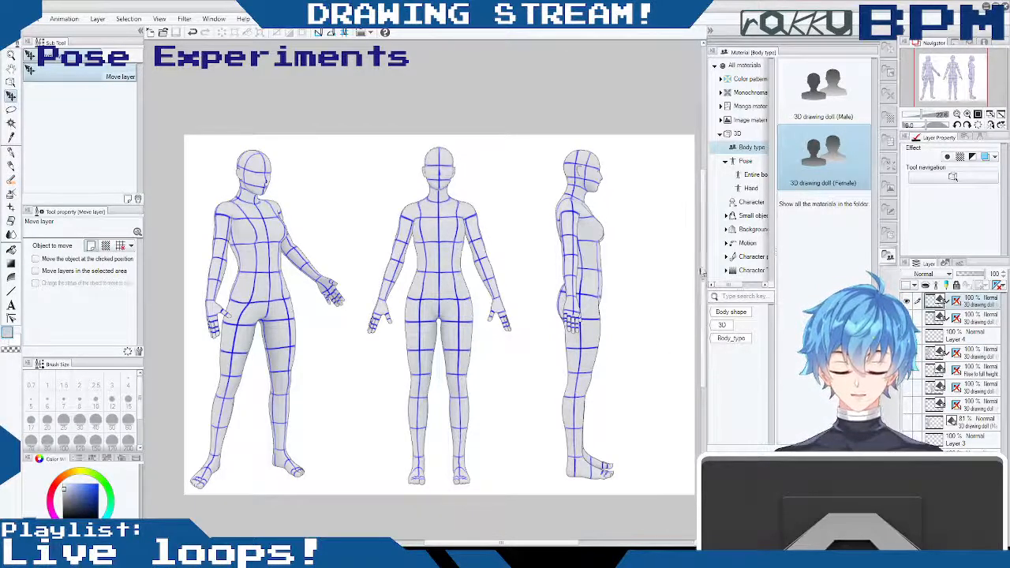
pyautogui.moveTo(703, 276)
pyautogui.mouseDown()
pyautogui.moveTo(703, 313)
pyautogui.moveTo(703, 278)
pyautogui.moveTo(703, 289)
pyautogui.mouseUp()
pyautogui.moveTo(467, 544)
pyautogui.mouseDown()
pyautogui.moveTo(568, 544)
pyautogui.moveTo(466, 545)
pyautogui.mouseUp()
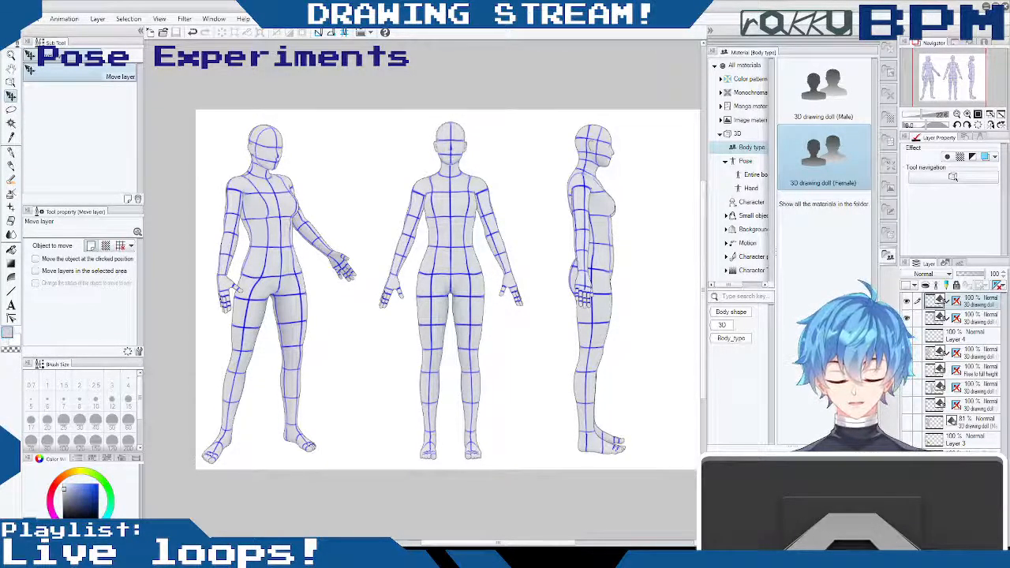
pyautogui.moveTo(982, 357); pyautogui.dragTo(980, 337)
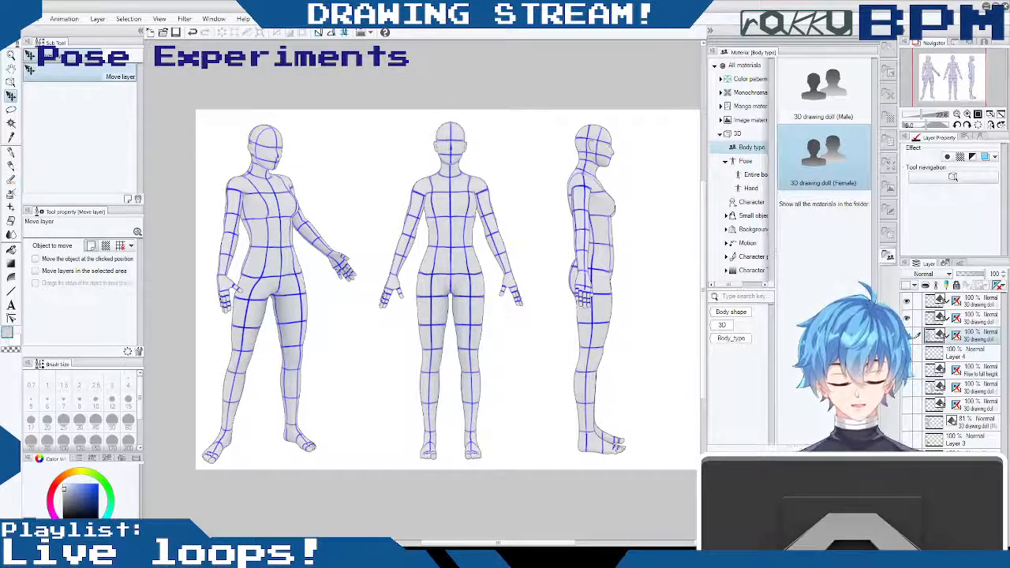
pyautogui.hotkey('ctrl', 'g')
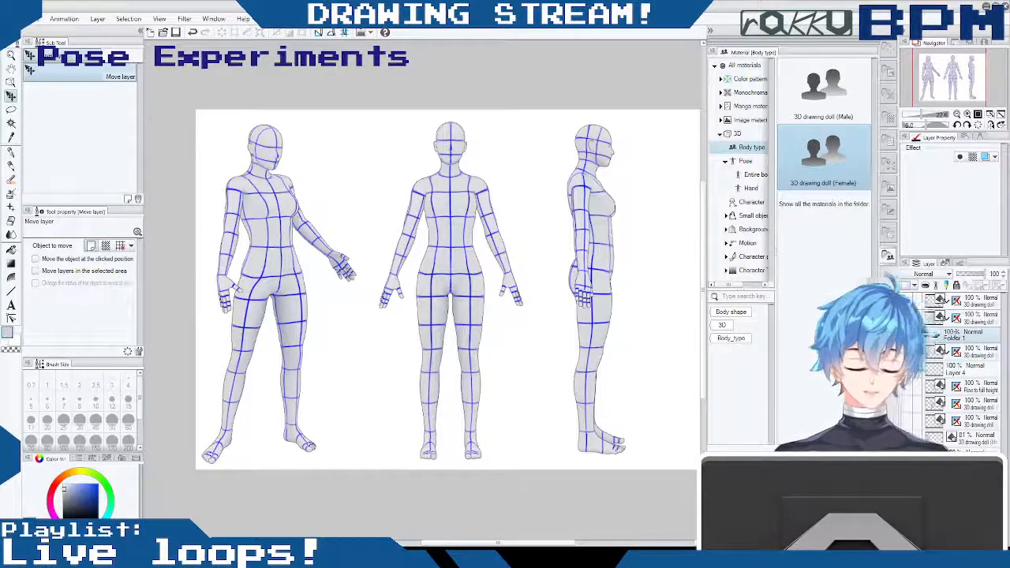
pyautogui.doubleClick(955, 336)
pyautogui.press('BackSpace')
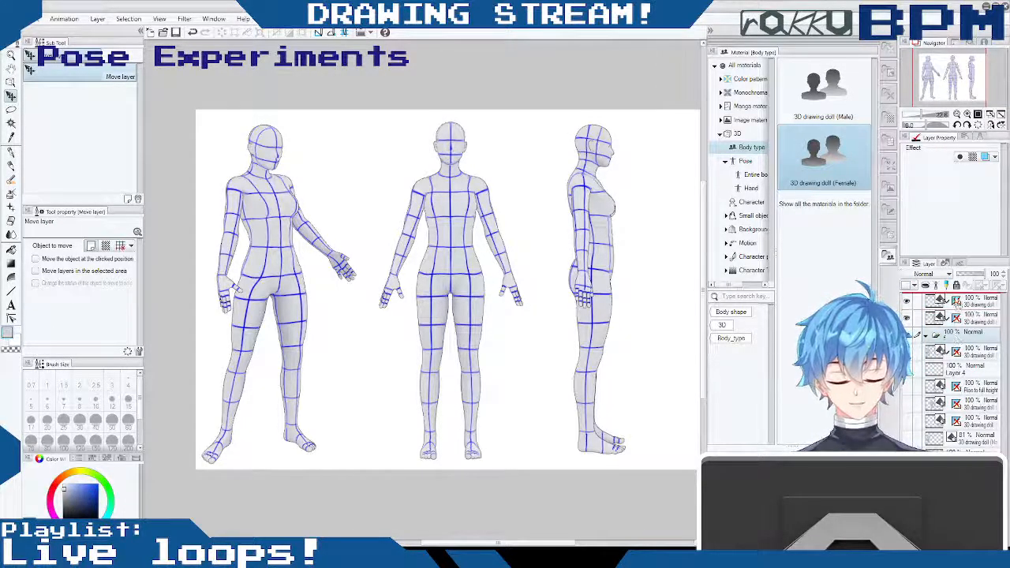
# - Place the three female doll layers inside the new folder at the top of the layer stack, collapse it, and hide it
pyautogui.moveTo(958, 303); pyautogui.dragTo(958, 300)
pyautogui.click(959, 324)
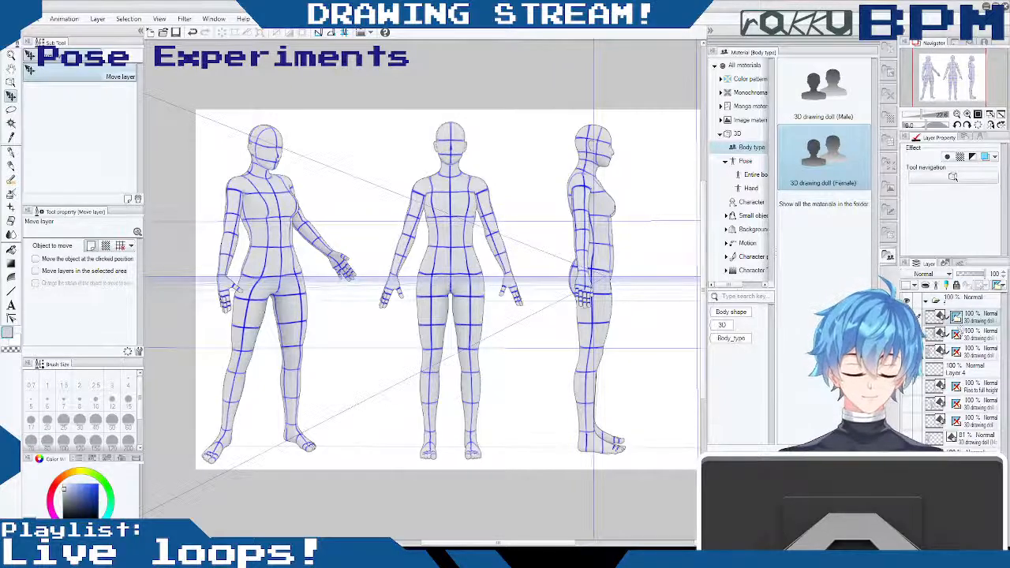
pyautogui.keyDown('shift'); pyautogui.click(957, 320); pyautogui.keyUp('shift')
pyautogui.moveTo(981, 319); pyautogui.dragTo(981, 305)
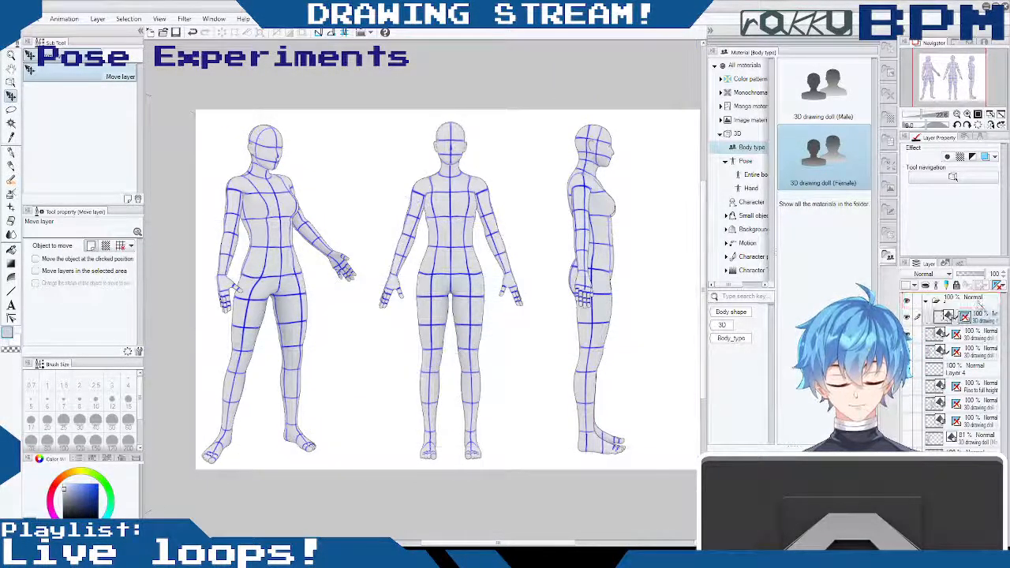
pyautogui.click(979, 303)
pyautogui.moveTo(978, 350); pyautogui.dragTo(978, 306)
pyautogui.click(926, 302)
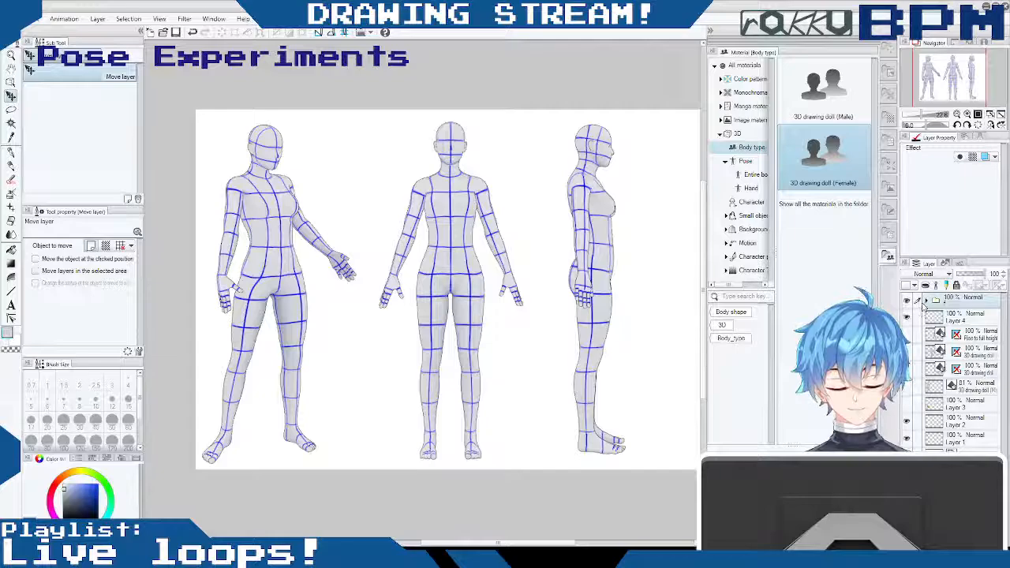
pyautogui.click(907, 302)
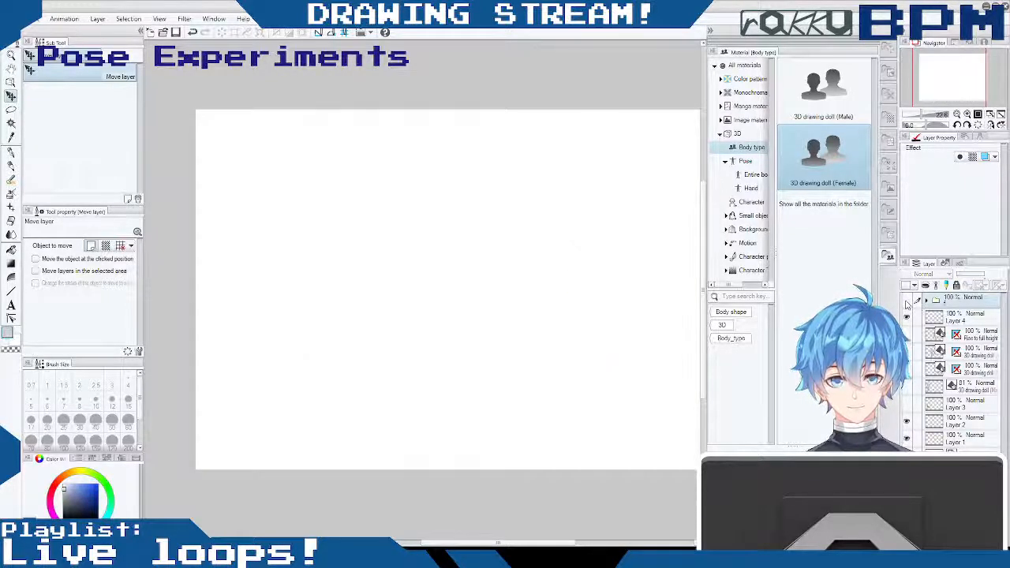
# - Add a male 3D drawing doll above Layer 4 and adjust the camera so the whole figure fits the canvas
pyautogui.click(965, 318)
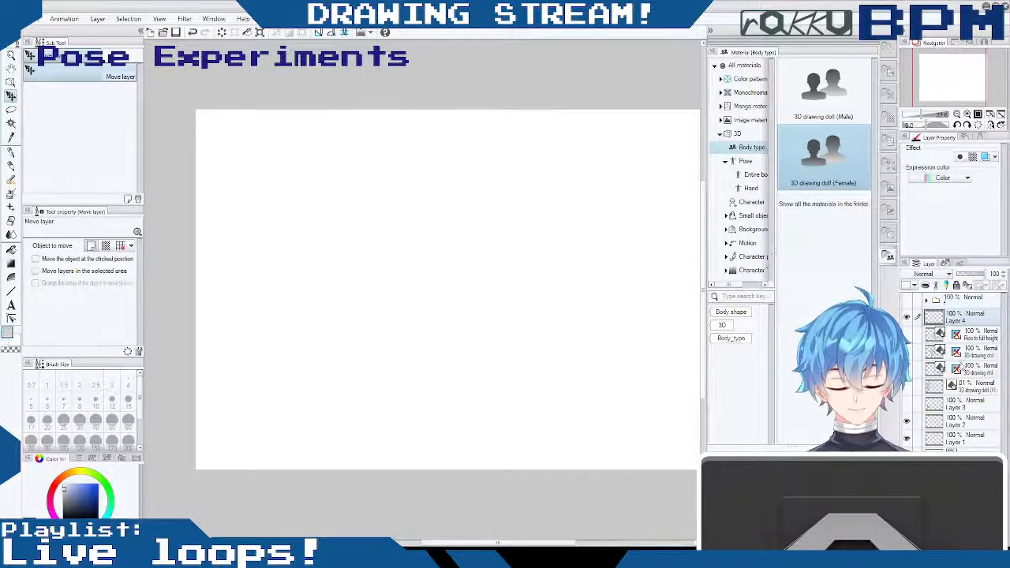
pyautogui.click(821, 94)
pyautogui.moveTo(502, 543); pyautogui.dragTo(511, 543)
pyautogui.moveTo(817, 94)
pyautogui.mouseDown()
pyautogui.moveTo(286, 248)
pyautogui.moveTo(368, 263)
pyautogui.mouseUp()
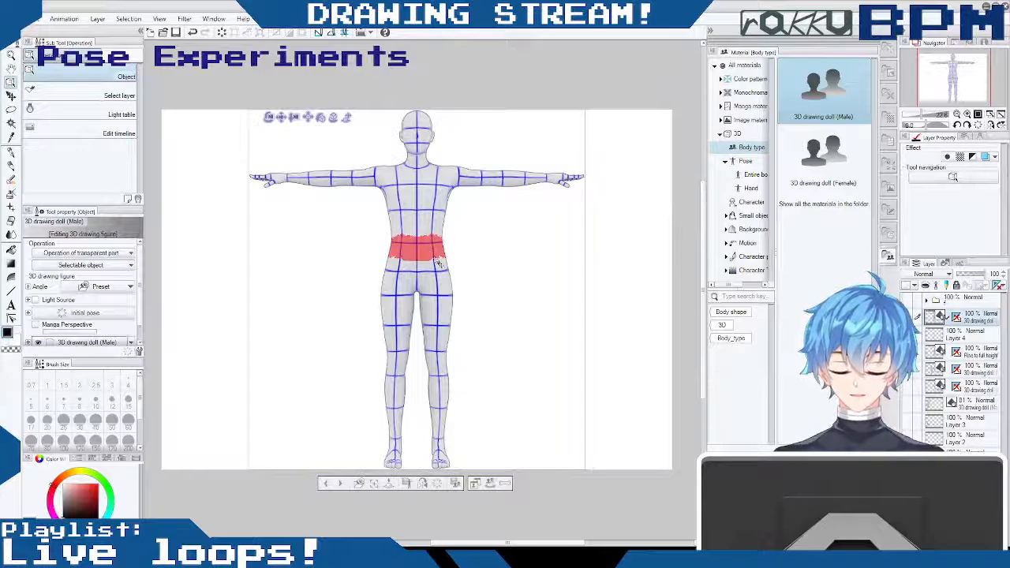
pyautogui.click(417, 284)
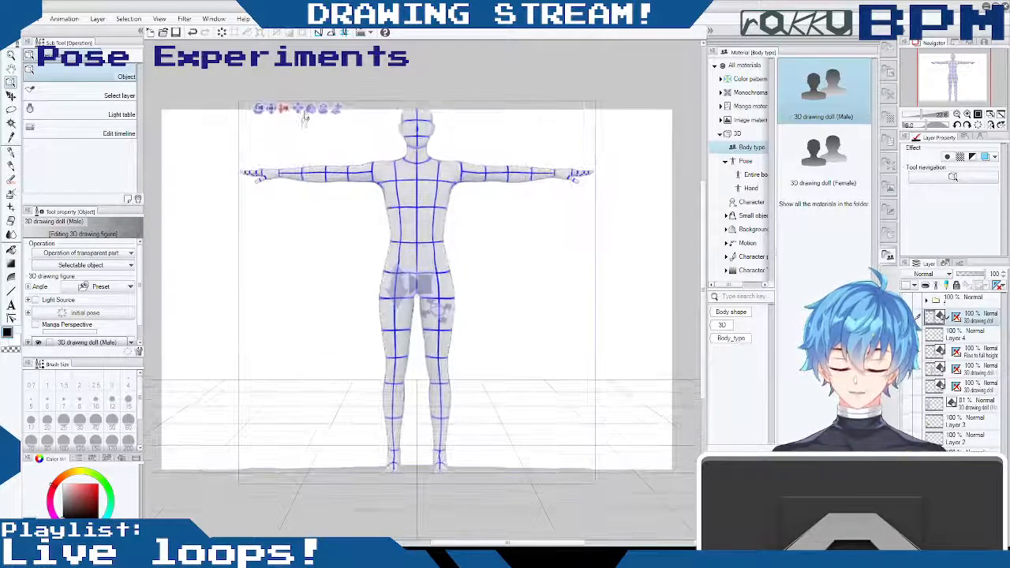
pyautogui.moveTo(304, 118); pyautogui.dragTo(306, 112)
pyautogui.moveTo(496, 165)
pyautogui.mouseDown()
pyautogui.moveTo(485, 165)
pyautogui.moveTo(477, 193)
pyautogui.moveTo(498, 168)
pyautogui.mouseUp()
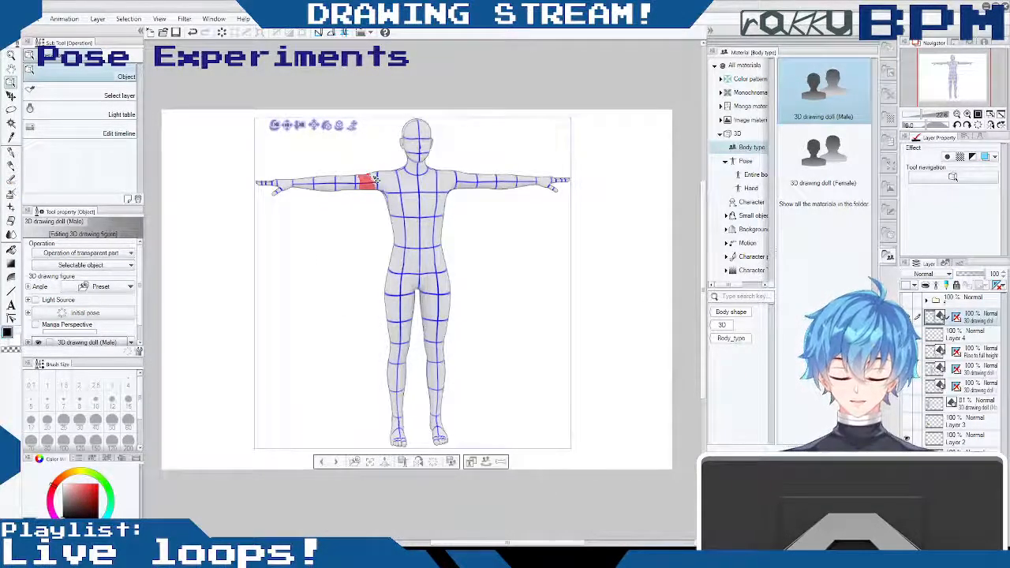
# - Lower the male doll's right arm to its side, adjusting the shoulder from behind before returning to a front view
pyautogui.click(370, 181)
pyautogui.moveTo(359, 140); pyautogui.dragTo(624, 231)
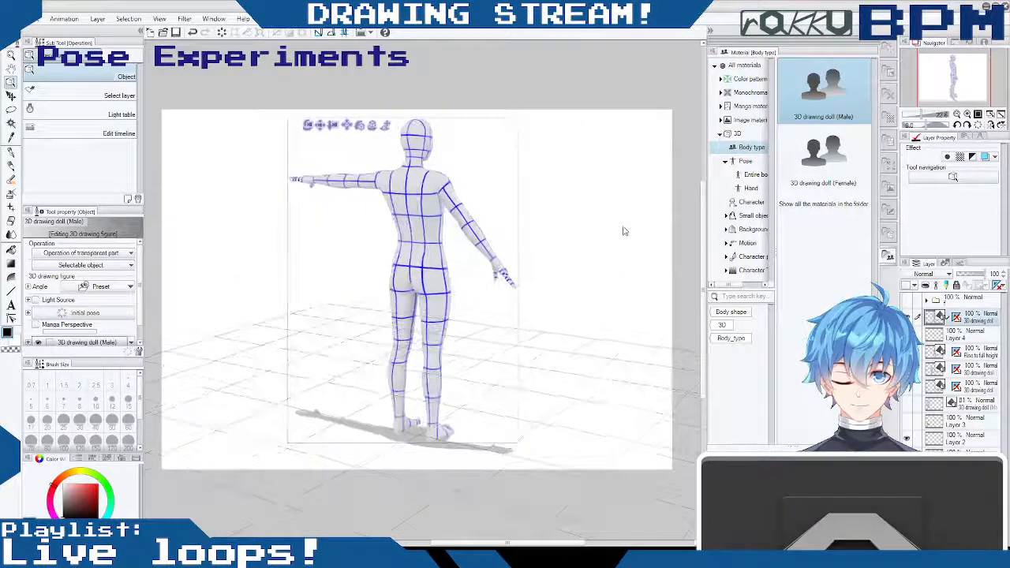
pyautogui.click(444, 208)
pyautogui.click(453, 187)
pyautogui.click(447, 174)
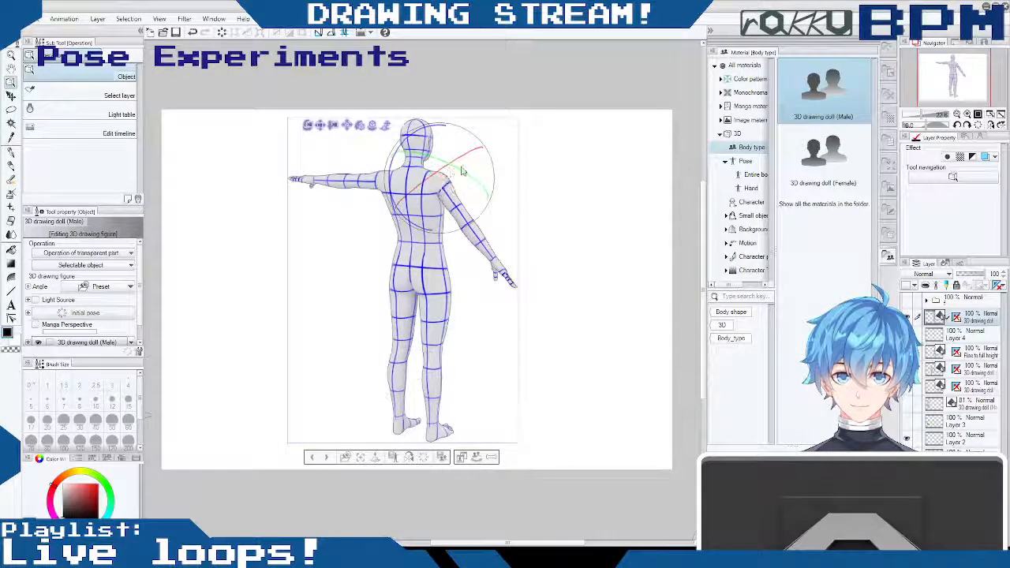
pyautogui.moveTo(462, 171); pyautogui.dragTo(476, 129)
pyautogui.moveTo(502, 178); pyautogui.dragTo(175, 229)
pyautogui.moveTo(505, 297); pyautogui.dragTo(542, 282)
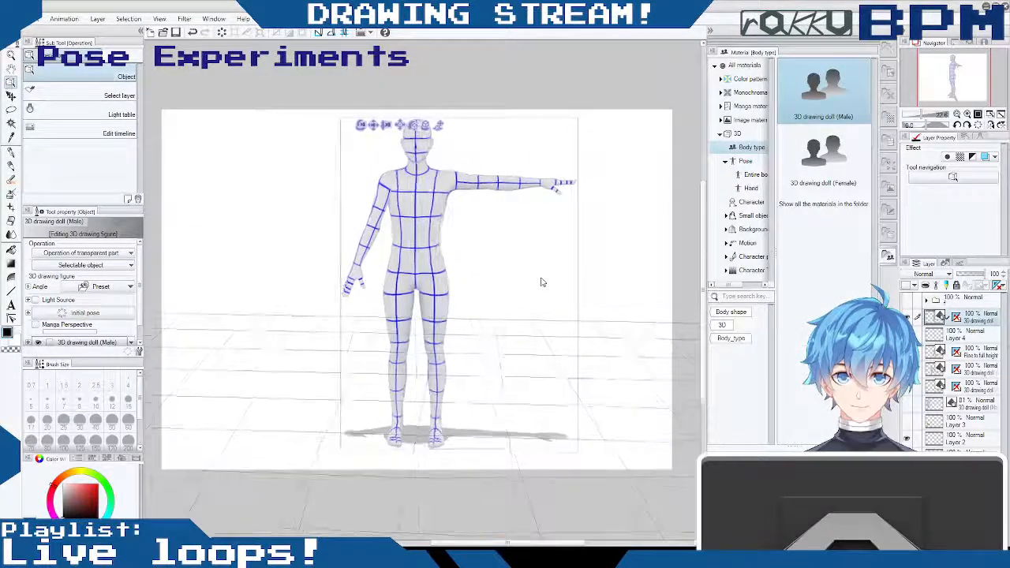
# - Lower the male doll's left arm from horizontal to its side
pyautogui.click(458, 178)
pyautogui.moveTo(486, 151); pyautogui.dragTo(458, 247)
pyautogui.moveTo(539, 241); pyautogui.dragTo(473, 246)
pyautogui.moveTo(458, 322); pyautogui.dragTo(345, 235)
# - Refine the rotation of the male doll's left shoulder and arm so it hangs naturally and matches the right arm
pyautogui.click(427, 190)
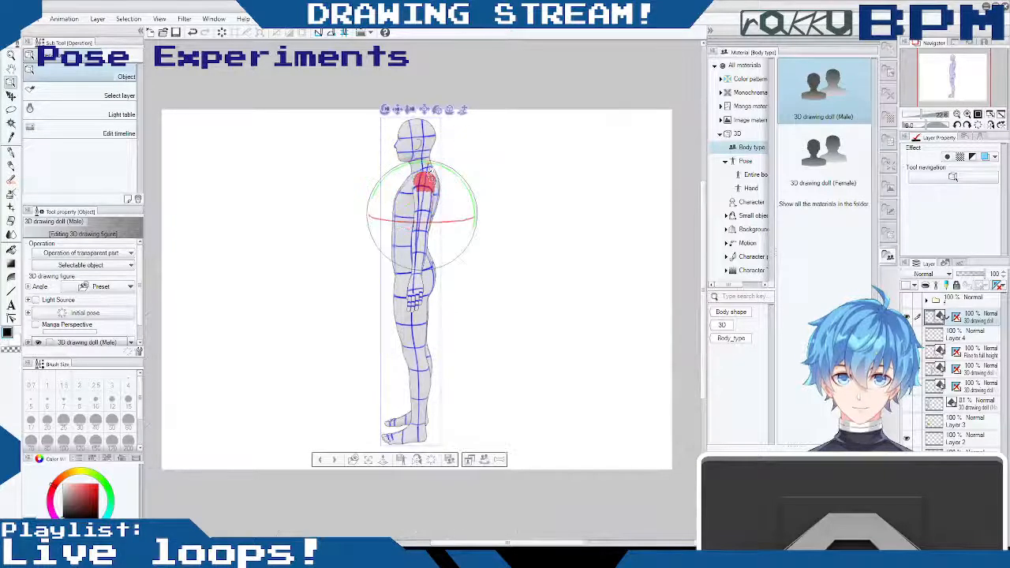
pyautogui.moveTo(447, 219); pyautogui.dragTo(443, 220)
pyautogui.moveTo(466, 180); pyautogui.dragTo(471, 192)
pyautogui.moveTo(501, 308); pyautogui.dragTo(658, 303)
pyautogui.click(456, 190)
pyautogui.moveTo(463, 180); pyautogui.dragTo(482, 174)
pyautogui.moveTo(544, 221)
pyautogui.mouseDown()
pyautogui.moveTo(436, 228)
pyautogui.moveTo(463, 205)
pyautogui.moveTo(609, 215)
pyautogui.mouseUp()
pyautogui.click(478, 242)
pyautogui.moveTo(478, 242); pyautogui.dragTo(463, 254)
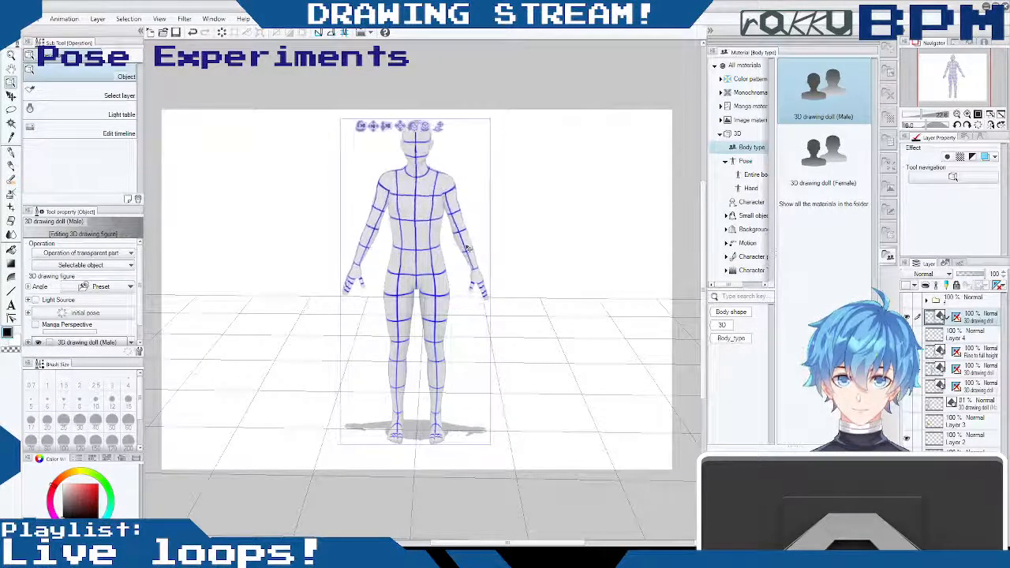
# - Turn the male doll to a three-quarter view and swing its left leg forward and outward from the hip
pyautogui.moveTo(468, 249); pyautogui.dragTo(569, 284)
pyautogui.moveTo(480, 267); pyautogui.dragTo(451, 245)
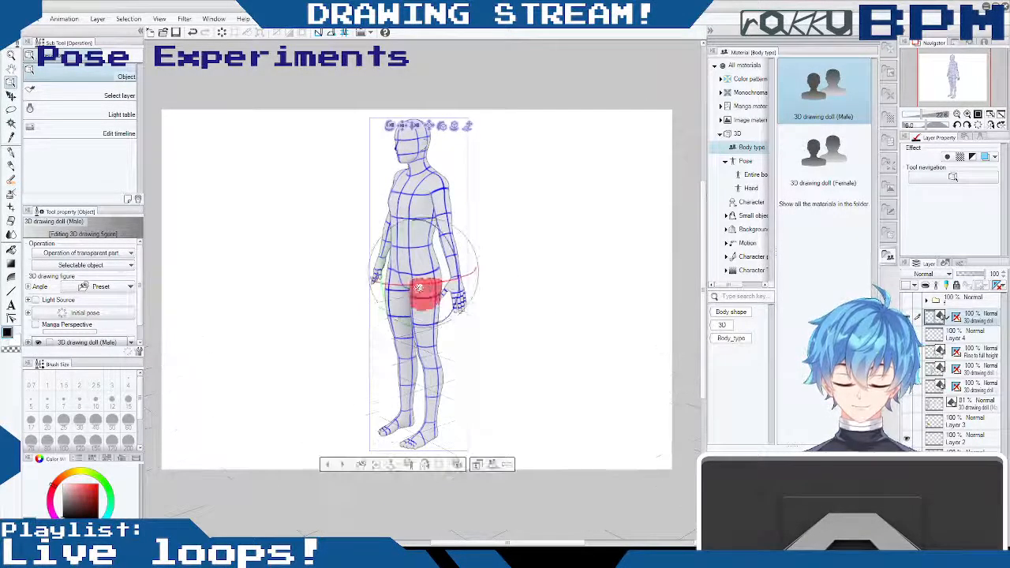
pyautogui.moveTo(471, 273)
pyautogui.mouseDown()
pyautogui.moveTo(491, 270)
pyautogui.moveTo(484, 275)
pyautogui.mouseUp()
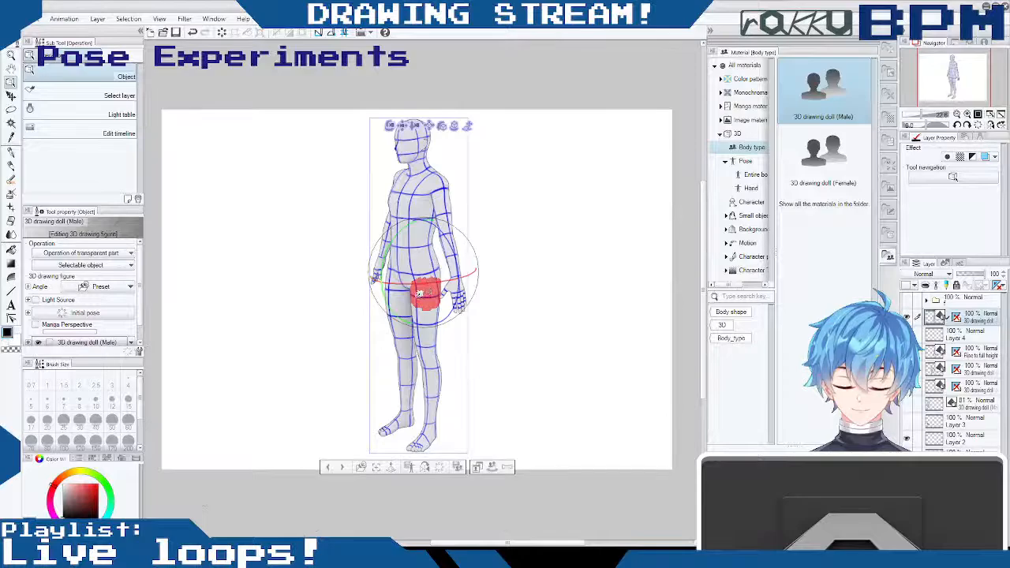
pyautogui.moveTo(388, 301); pyautogui.dragTo(393, 308)
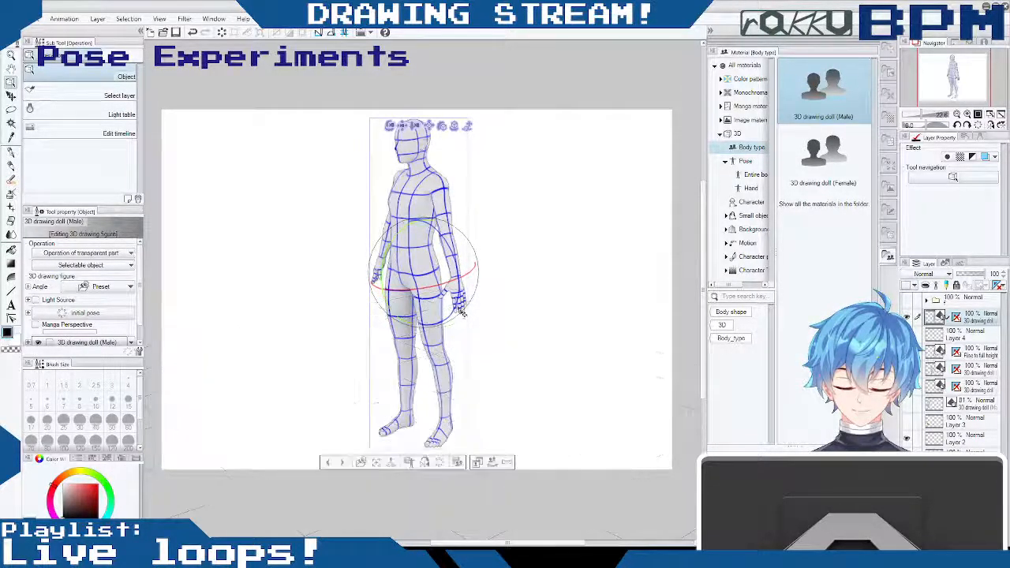
pyautogui.moveTo(457, 306); pyautogui.dragTo(460, 307)
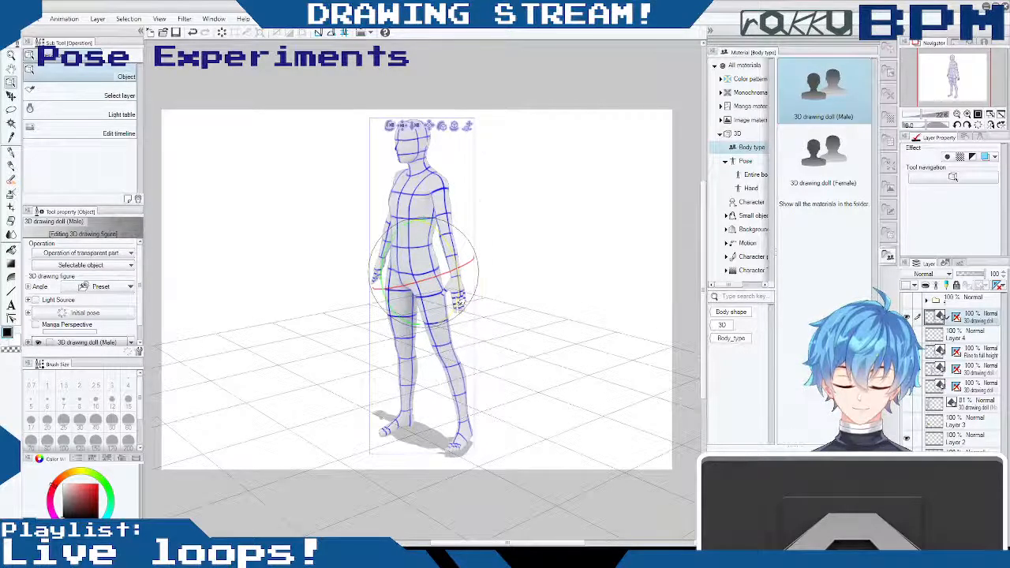
pyautogui.moveTo(550, 333); pyautogui.dragTo(500, 302)
# - Rotate the male doll's left foot at the ankle to suit the stepped-out leg, checking it from several angles
pyautogui.moveTo(472, 440); pyautogui.dragTo(462, 449)
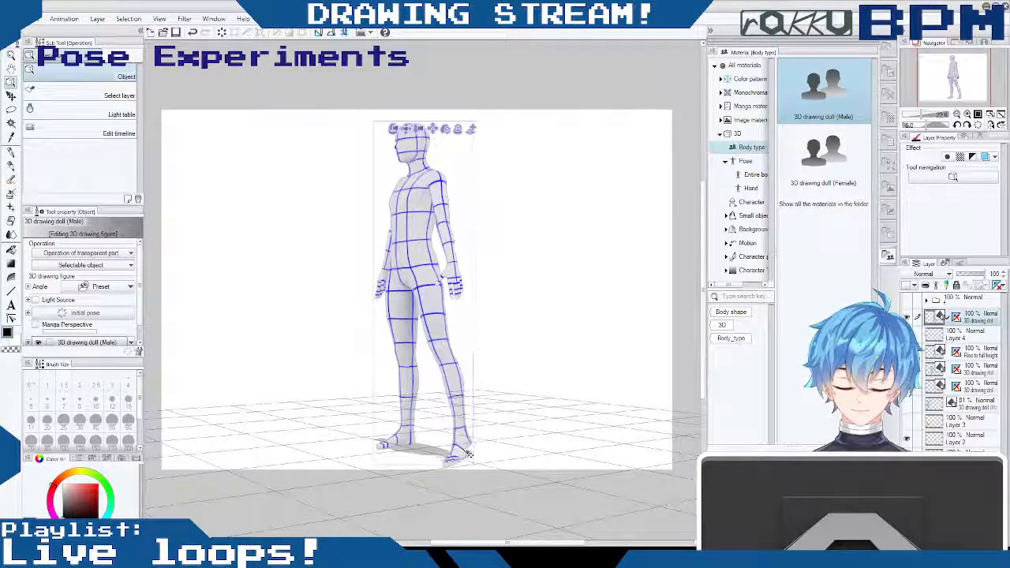
pyautogui.click(464, 438)
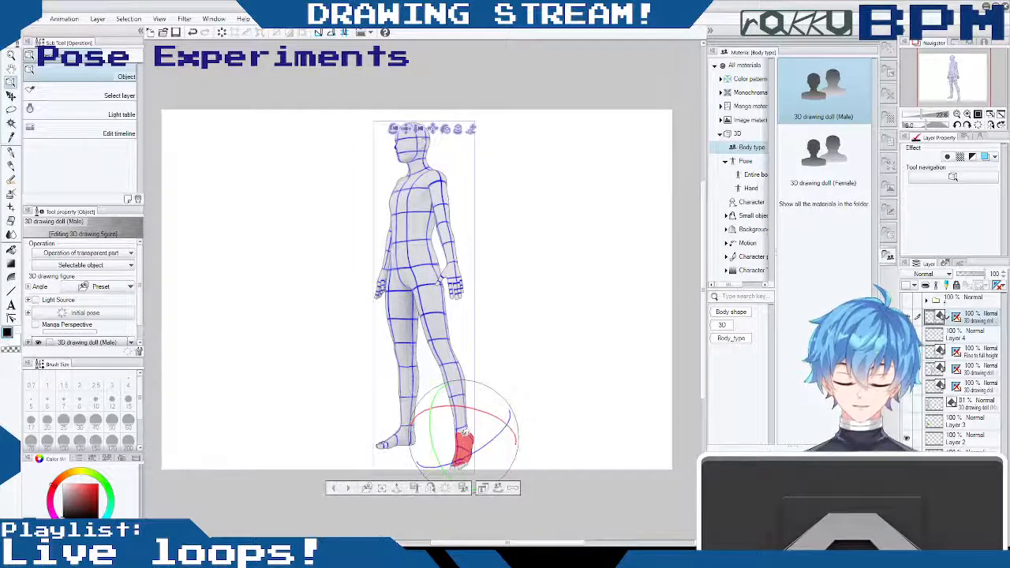
pyautogui.moveTo(474, 460); pyautogui.dragTo(500, 435)
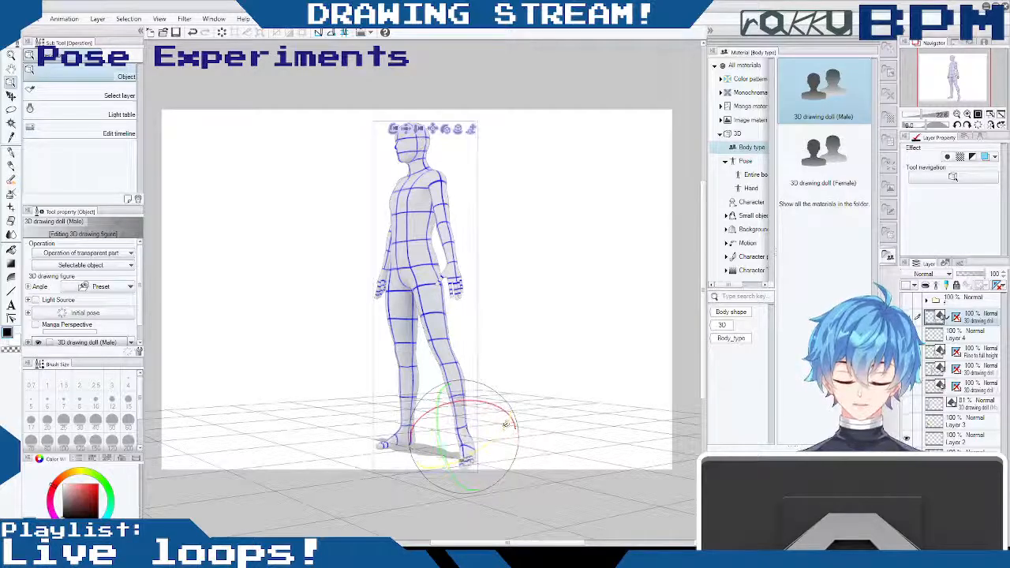
pyautogui.moveTo(540, 362); pyautogui.dragTo(528, 372)
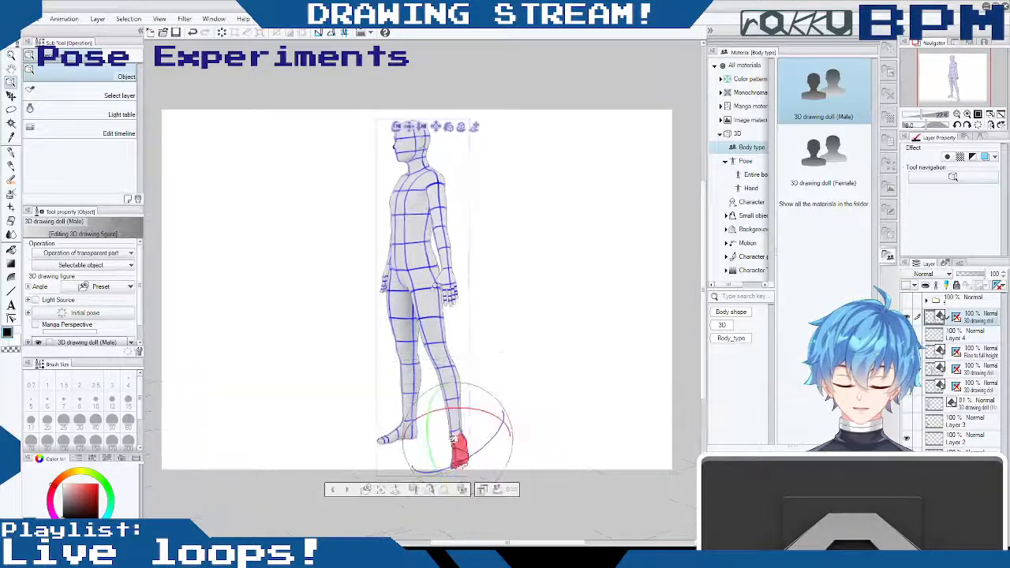
pyautogui.click(465, 450)
pyautogui.moveTo(519, 405)
pyautogui.mouseDown()
pyautogui.moveTo(598, 372)
pyautogui.moveTo(514, 399)
pyautogui.mouseUp()
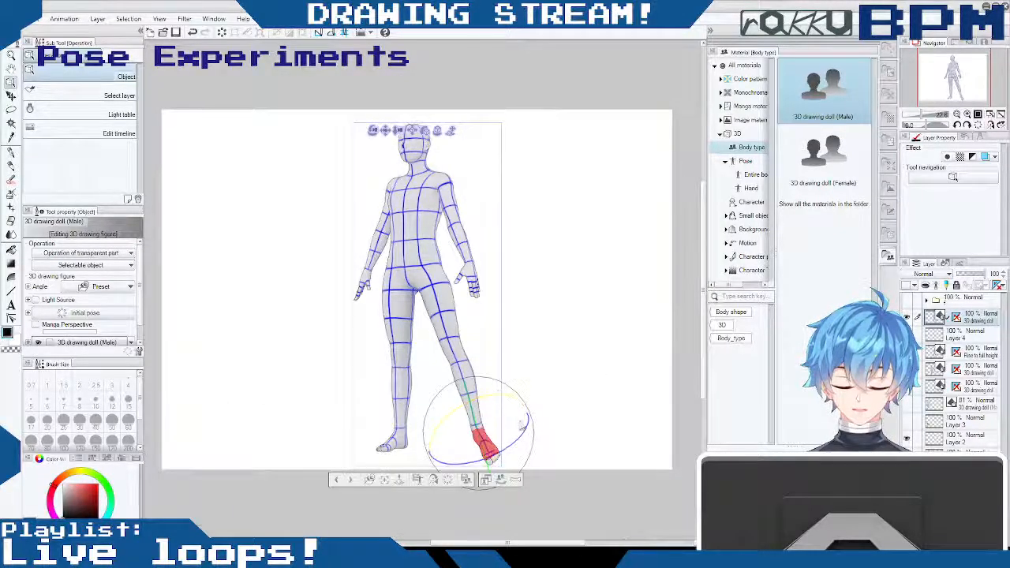
pyautogui.moveTo(511, 401); pyautogui.dragTo(522, 434)
pyautogui.click(488, 448)
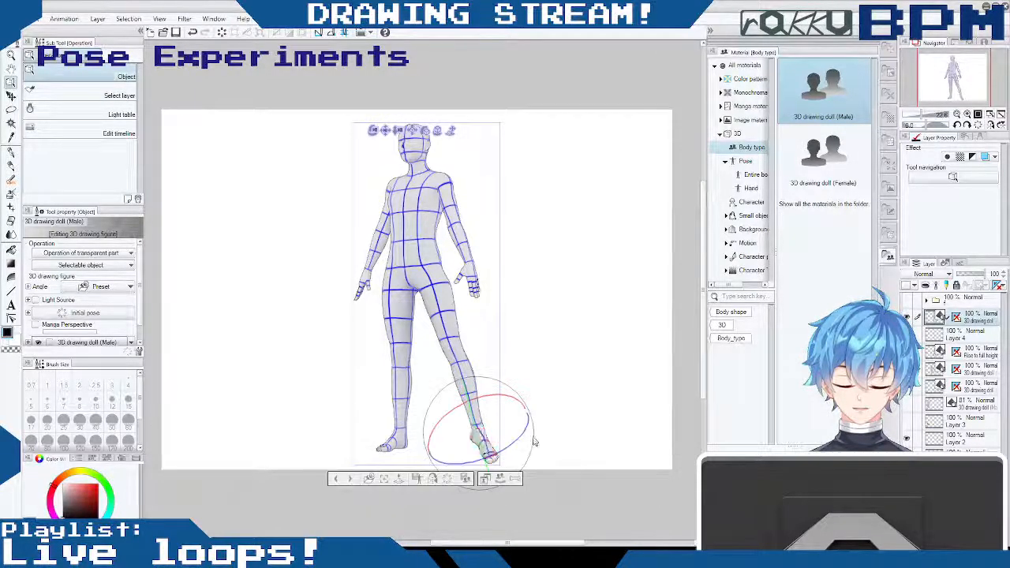
pyautogui.moveTo(523, 434); pyautogui.dragTo(508, 451)
pyautogui.moveTo(538, 420); pyautogui.dragTo(498, 428)
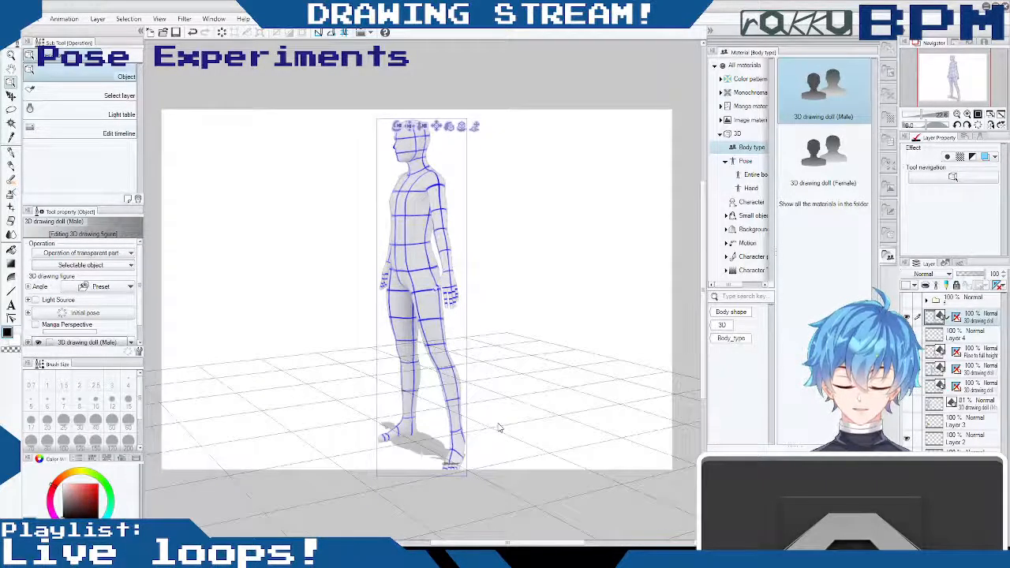
# - Shift the male doll slightly sideways in three-quarter view and adjust its arms and hands, starting with the right arm
pyautogui.moveTo(409, 127); pyautogui.dragTo(391, 124)
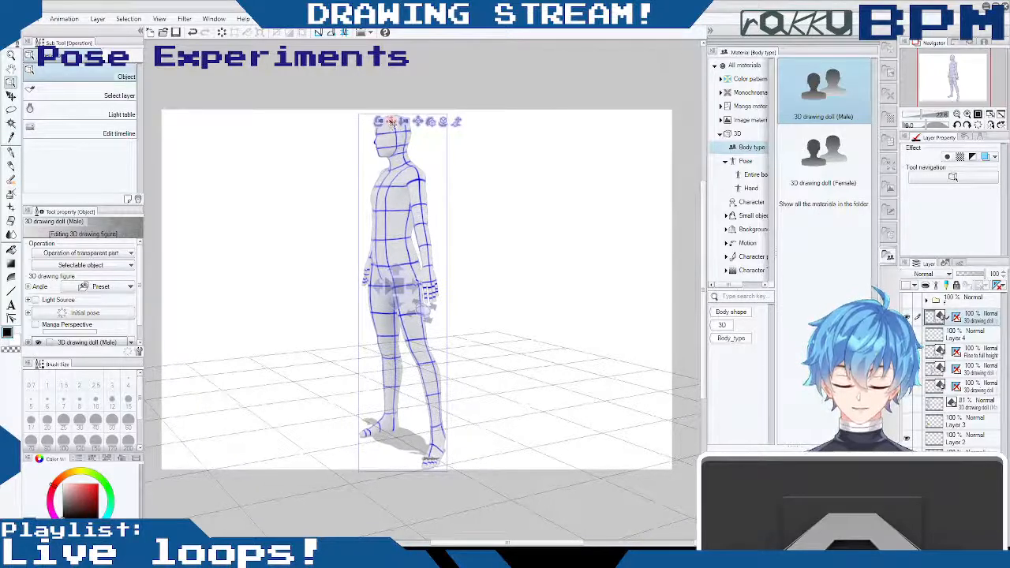
pyautogui.moveTo(508, 255); pyautogui.dragTo(542, 273)
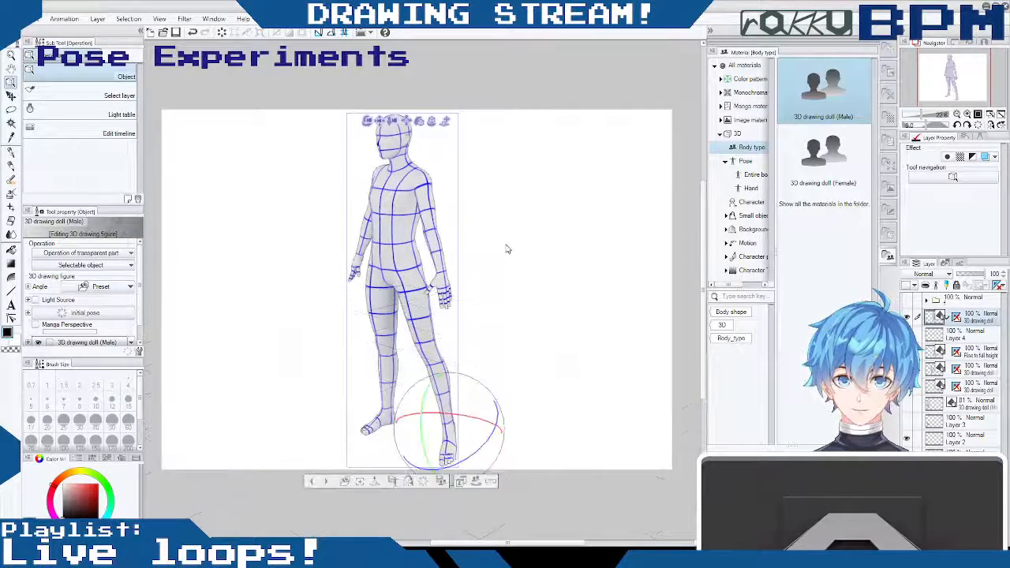
pyautogui.click(357, 266)
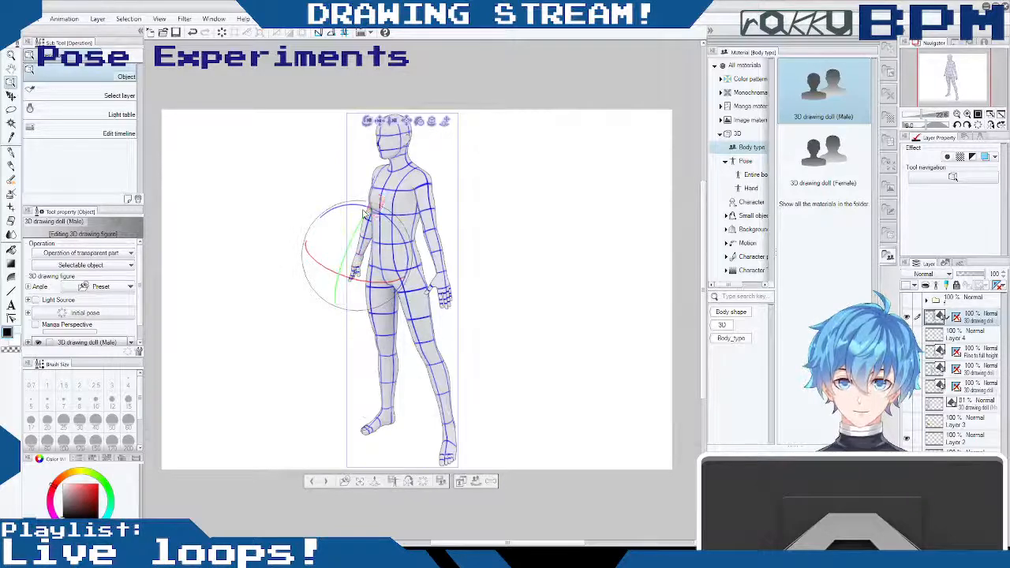
pyautogui.moveTo(363, 204); pyautogui.dragTo(356, 199)
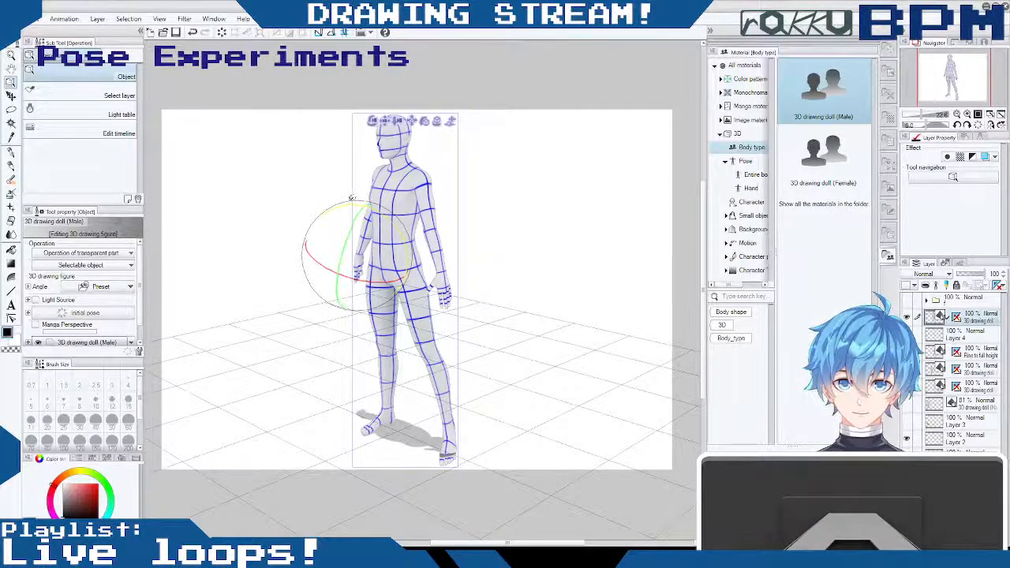
pyautogui.moveTo(321, 264)
pyautogui.mouseDown()
pyautogui.moveTo(300, 247)
pyautogui.moveTo(326, 255)
pyautogui.moveTo(334, 269)
pyautogui.mouseUp()
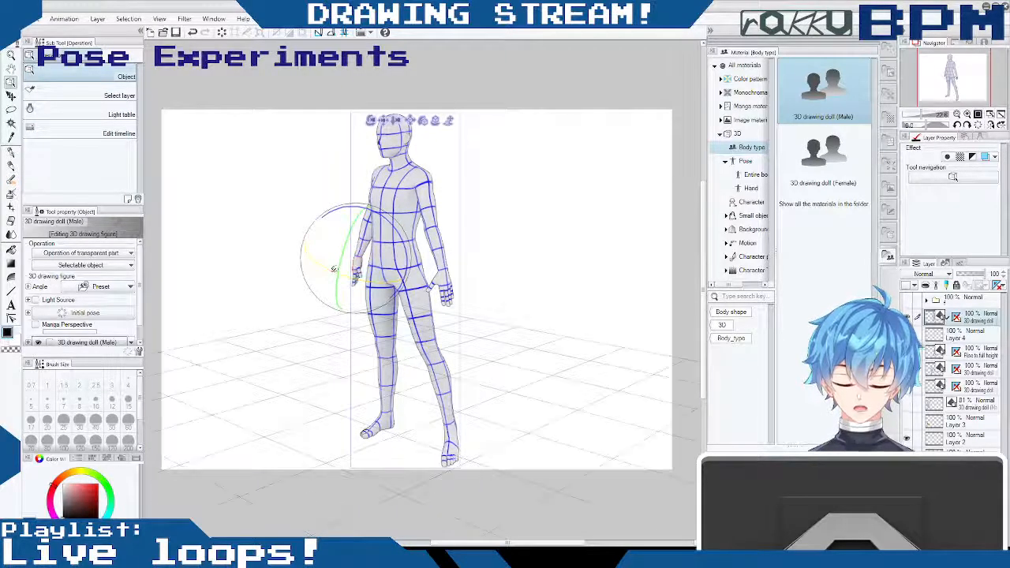
pyautogui.moveTo(494, 269); pyautogui.dragTo(356, 226)
pyautogui.moveTo(532, 280); pyautogui.dragTo(495, 255)
pyautogui.moveTo(438, 211); pyautogui.dragTo(513, 282)
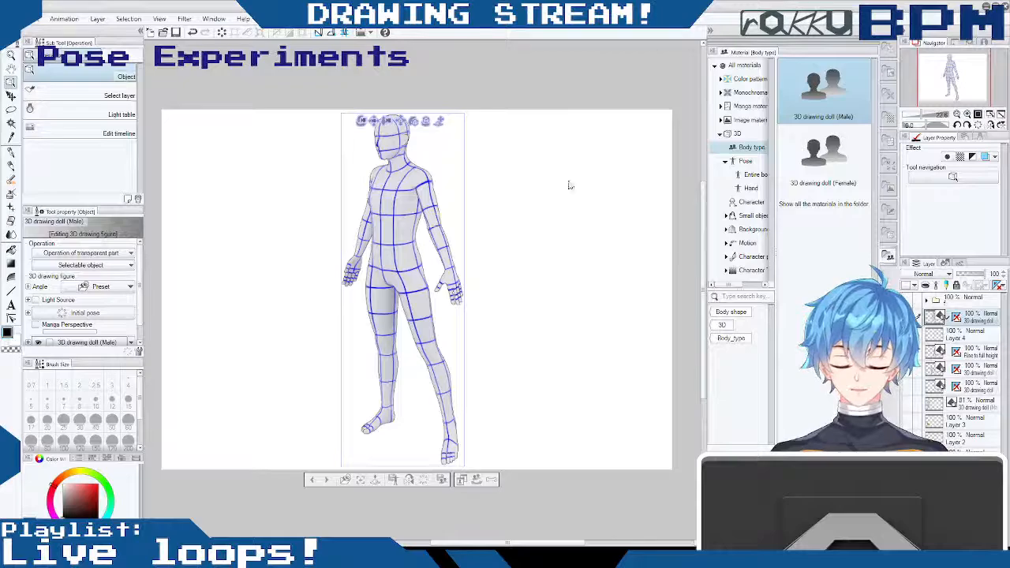
# - Move the posed three-quarter male doll to the canvas's left side and adjust its distance so the whole figure fits the canvas height
pyautogui.moveTo(386, 121); pyautogui.dragTo(311, 190)
pyautogui.moveTo(355, 215); pyautogui.dragTo(406, 216)
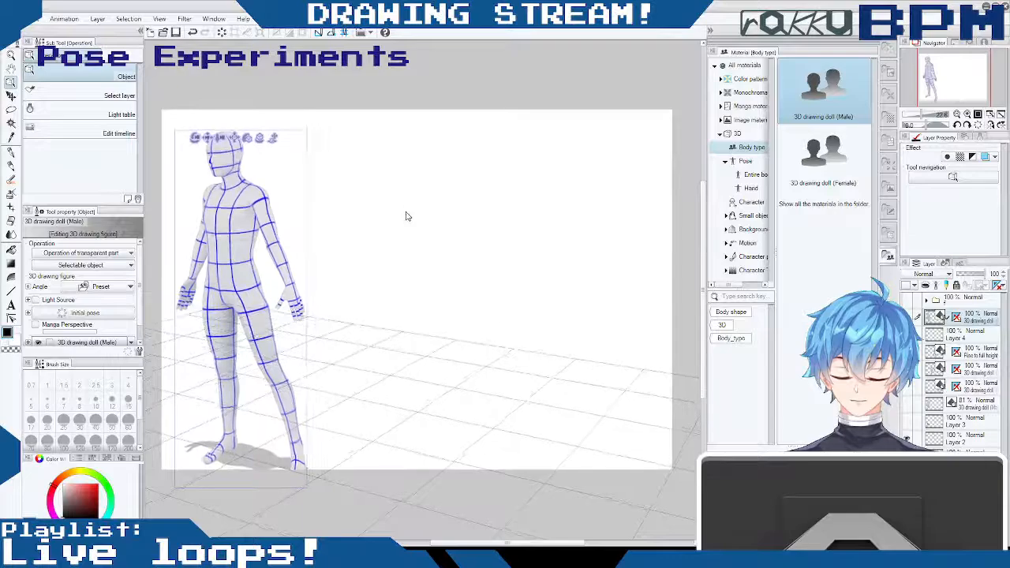
pyautogui.moveTo(208, 142); pyautogui.dragTo(209, 118)
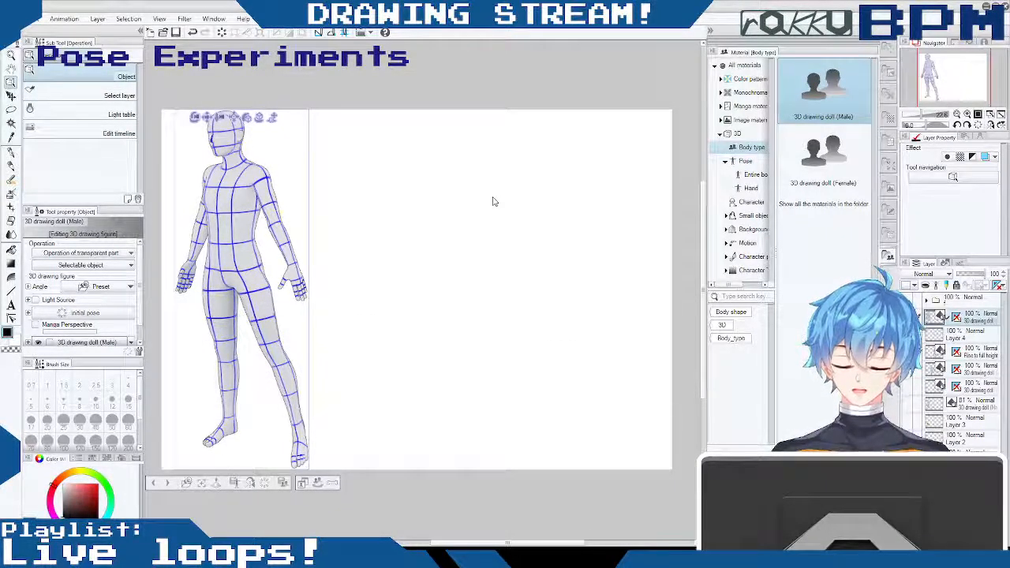
pyautogui.click(245, 147)
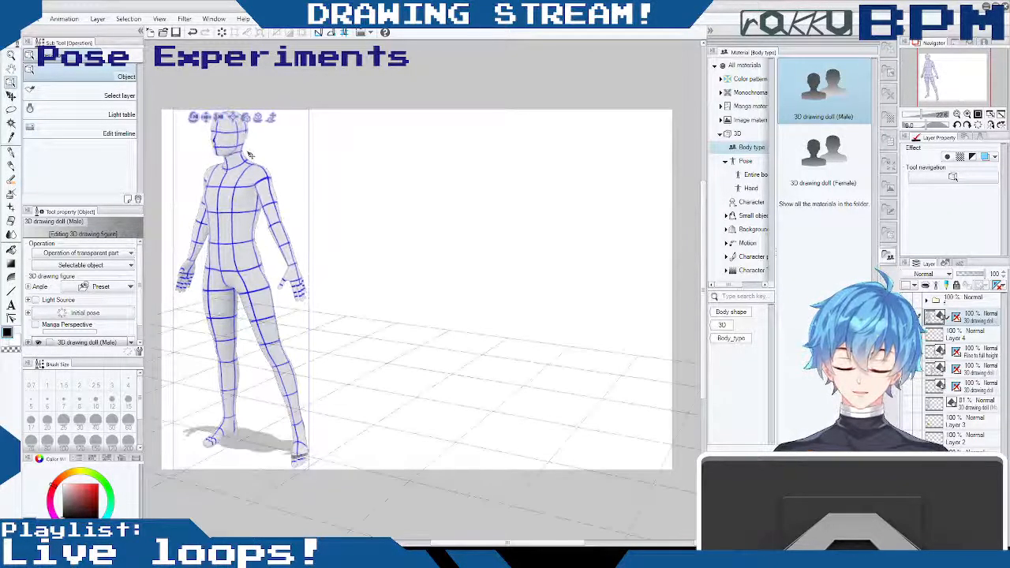
pyautogui.click(249, 156)
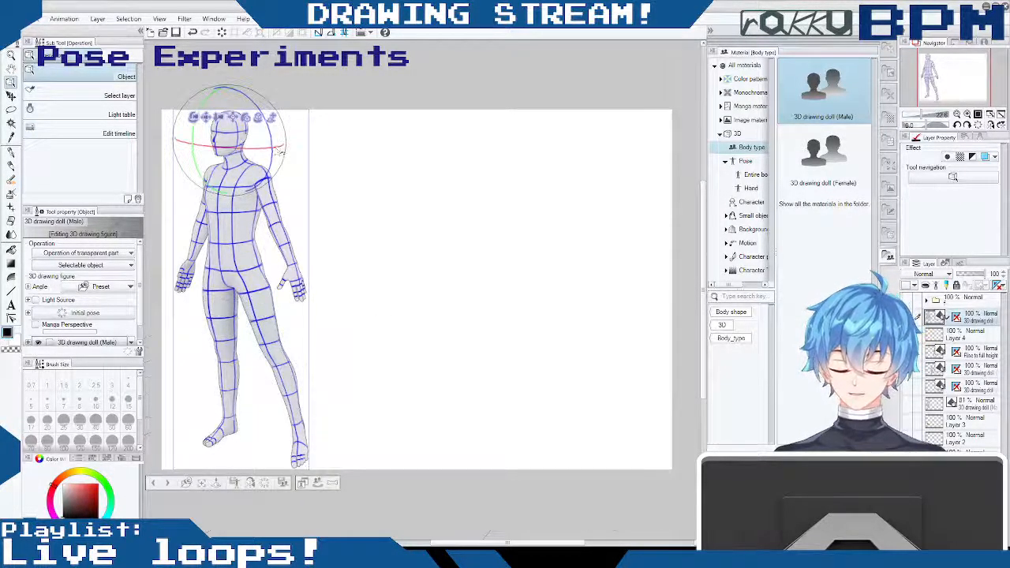
pyautogui.moveTo(293, 142)
pyautogui.mouseDown()
pyautogui.moveTo(276, 163)
pyautogui.moveTo(294, 168)
pyautogui.moveTo(284, 156)
pyautogui.mouseUp()
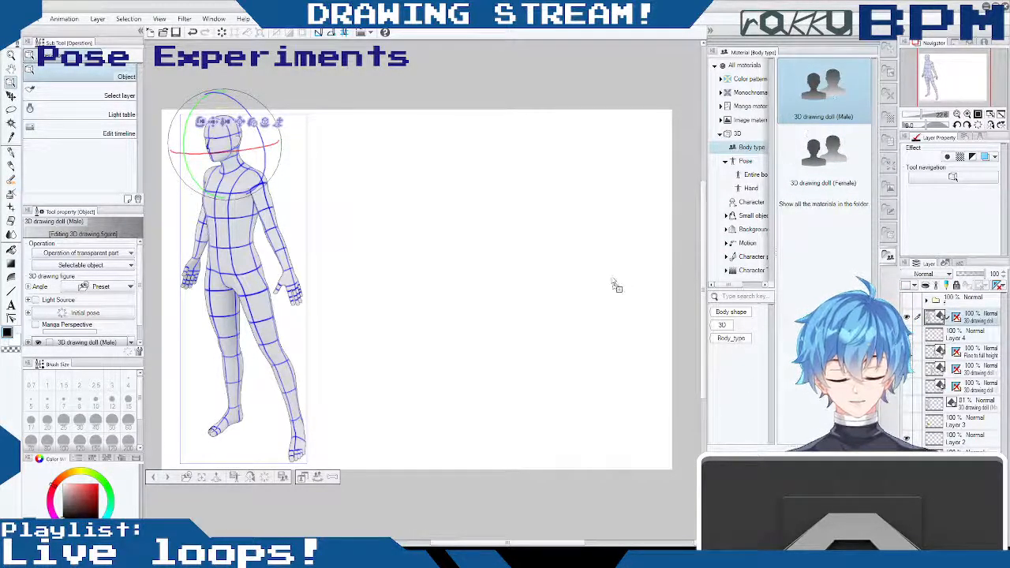
# - Add a second male 3D drawing doll on its own layer directly above Layer 4
pyautogui.moveTo(615, 279); pyautogui.dragTo(615, 276)
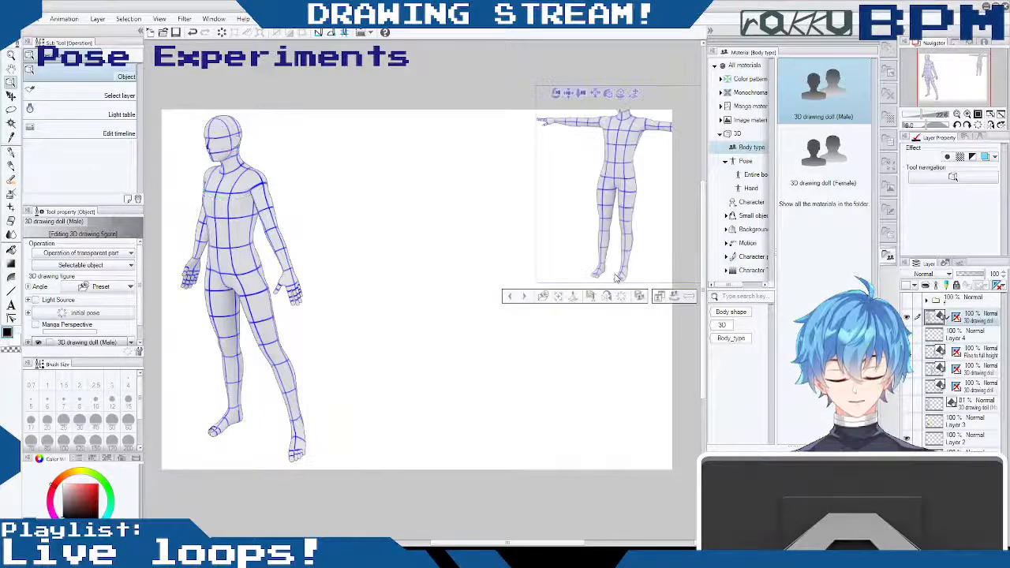
pyautogui.hotkey('ctrl', 'z')
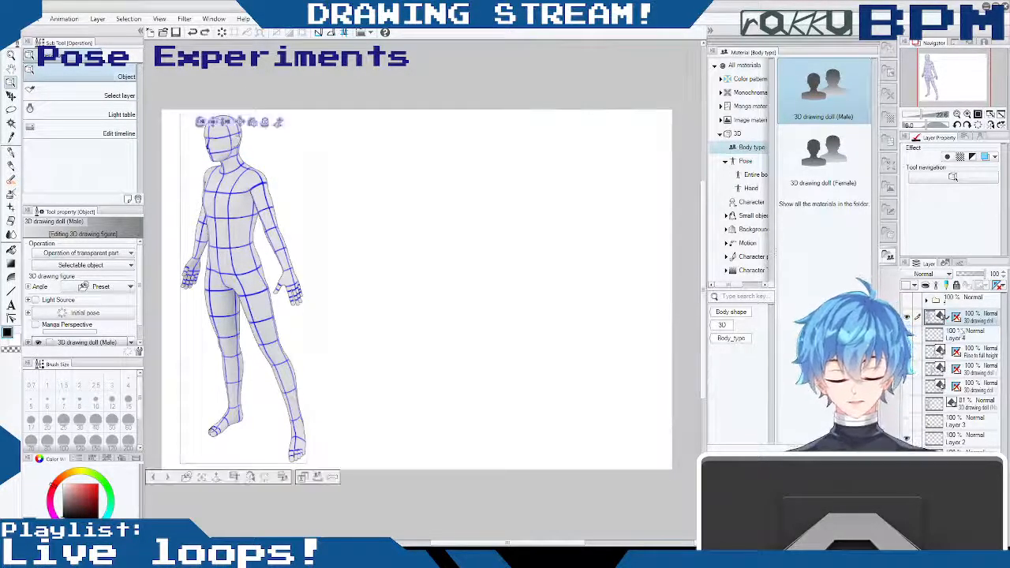
pyautogui.click(957, 335)
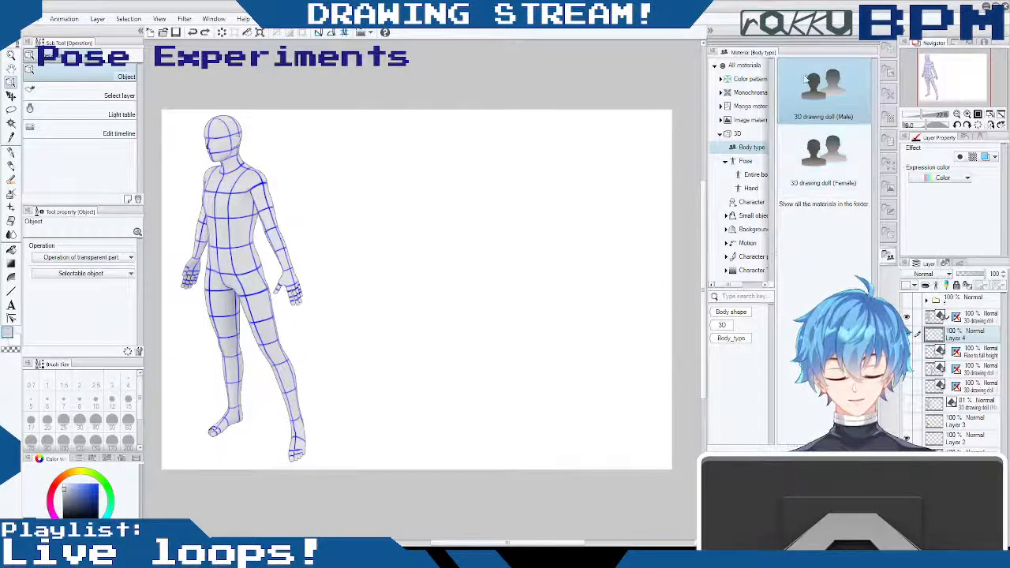
pyautogui.moveTo(783, 130); pyautogui.dragTo(419, 283)
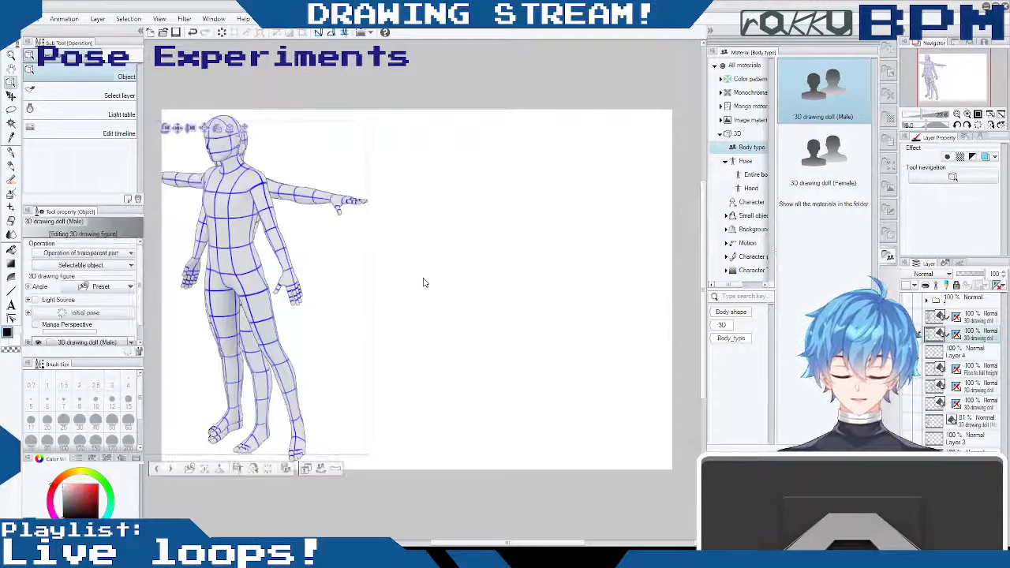
# - Move the new male doll beside the three-quarter doll and turn it to face straight forward
pyautogui.moveTo(177, 130); pyautogui.dragTo(357, 136)
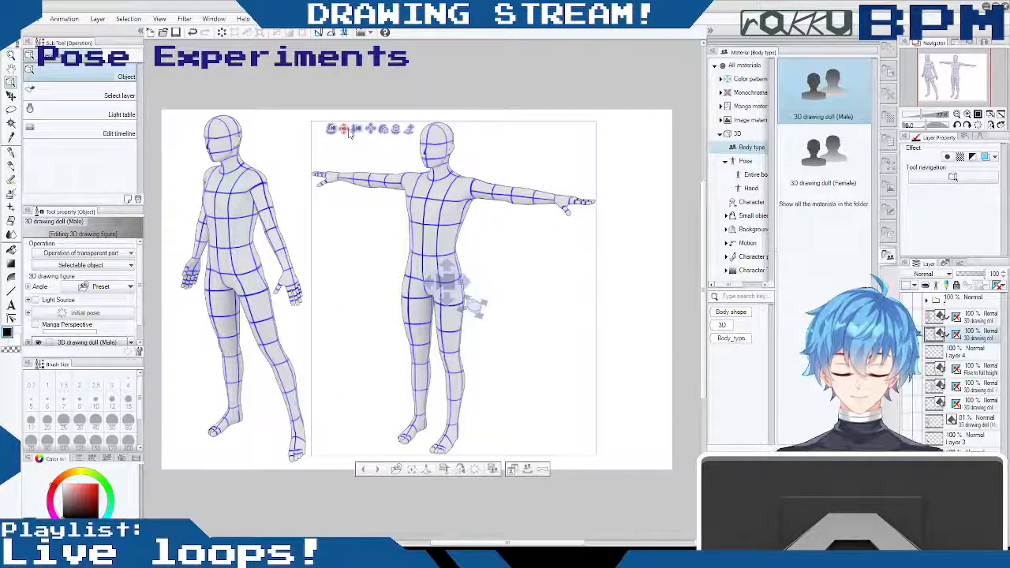
pyautogui.moveTo(344, 133); pyautogui.dragTo(339, 128)
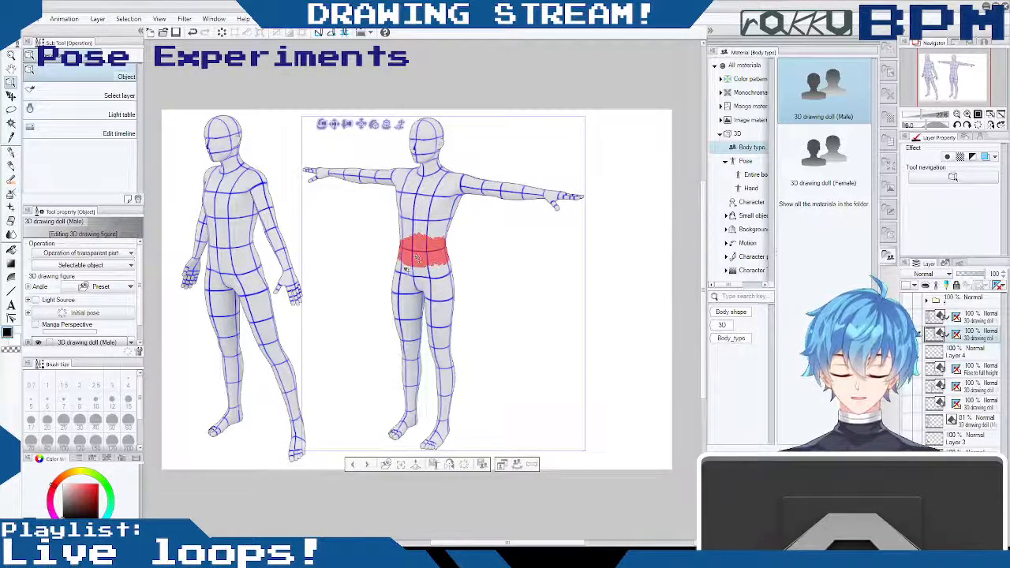
pyautogui.moveTo(345, 131); pyautogui.dragTo(404, 100)
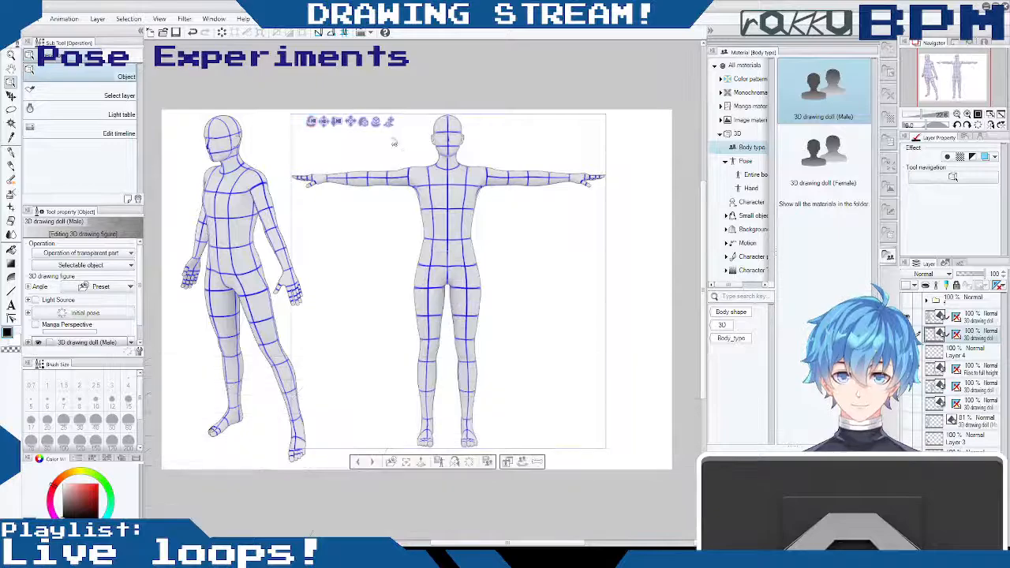
# - Lower both arms of the front-facing doll from the T-pose to a symmetrical diagonal at its sides
pyautogui.moveTo(401, 181)
pyautogui.mouseDown()
pyautogui.moveTo(411, 234)
pyautogui.moveTo(428, 223)
pyautogui.moveTo(417, 179)
pyautogui.moveTo(379, 162)
pyautogui.moveTo(387, 181)
pyautogui.mouseUp()
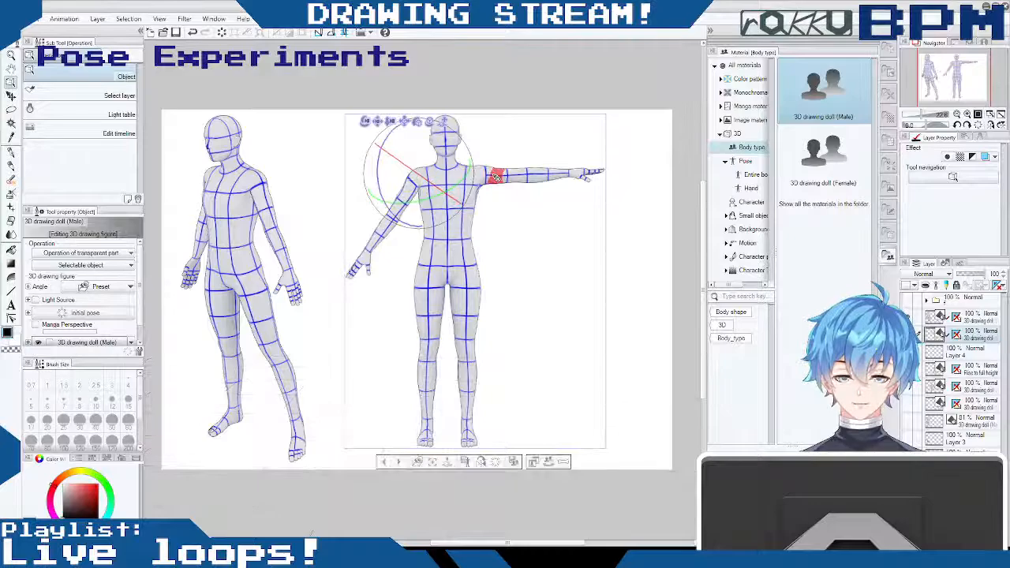
pyautogui.moveTo(489, 173); pyautogui.dragTo(492, 178)
pyautogui.moveTo(486, 179); pyautogui.dragTo(459, 175)
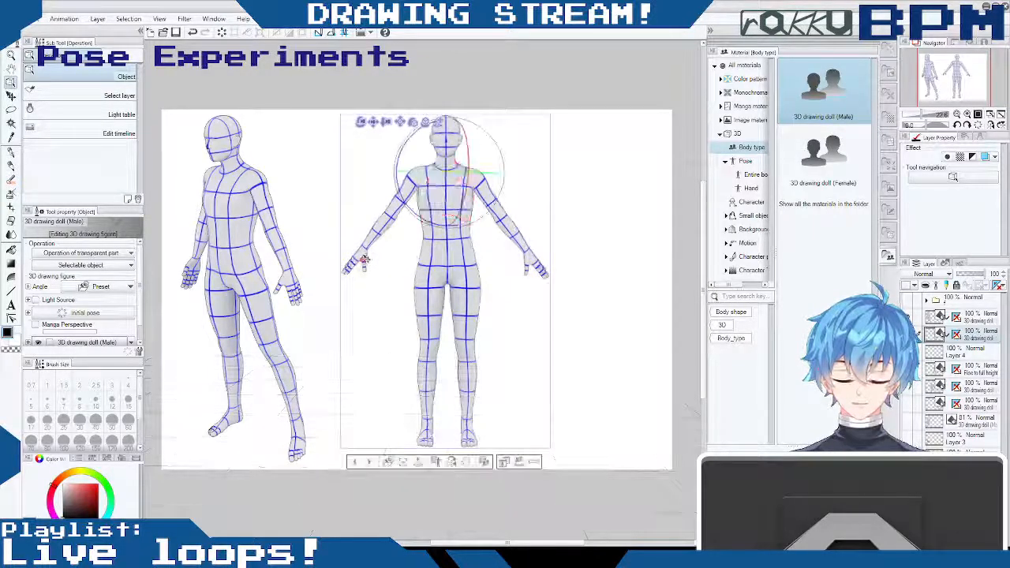
pyautogui.moveTo(364, 260); pyautogui.dragTo(371, 250)
# - Fine-tune the rotation of the front-facing doll's head and upper torso
pyautogui.moveTo(444, 211); pyautogui.dragTo(476, 211)
pyautogui.moveTo(451, 130); pyautogui.dragTo(444, 126)
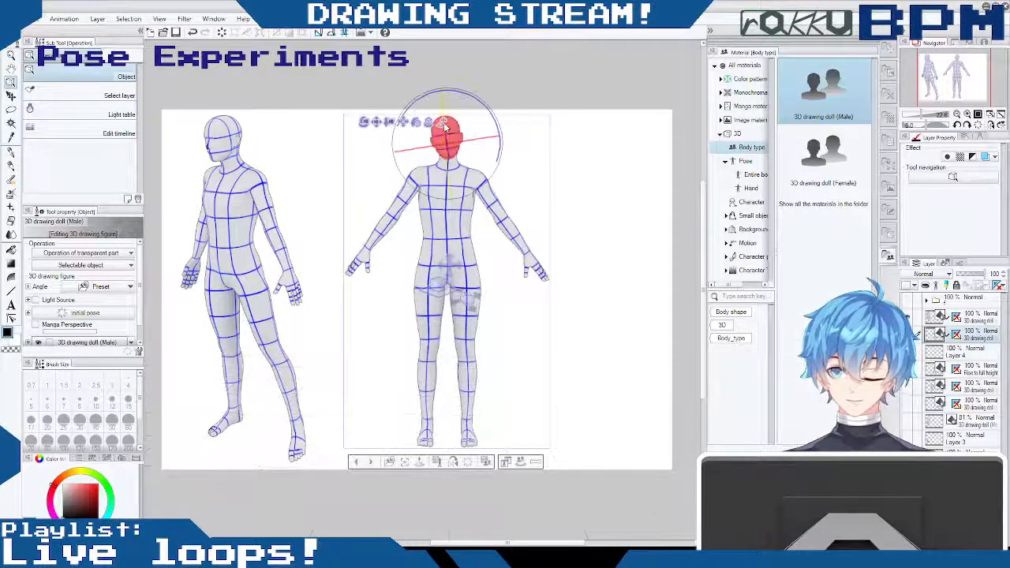
pyautogui.moveTo(451, 181); pyautogui.dragTo(447, 182)
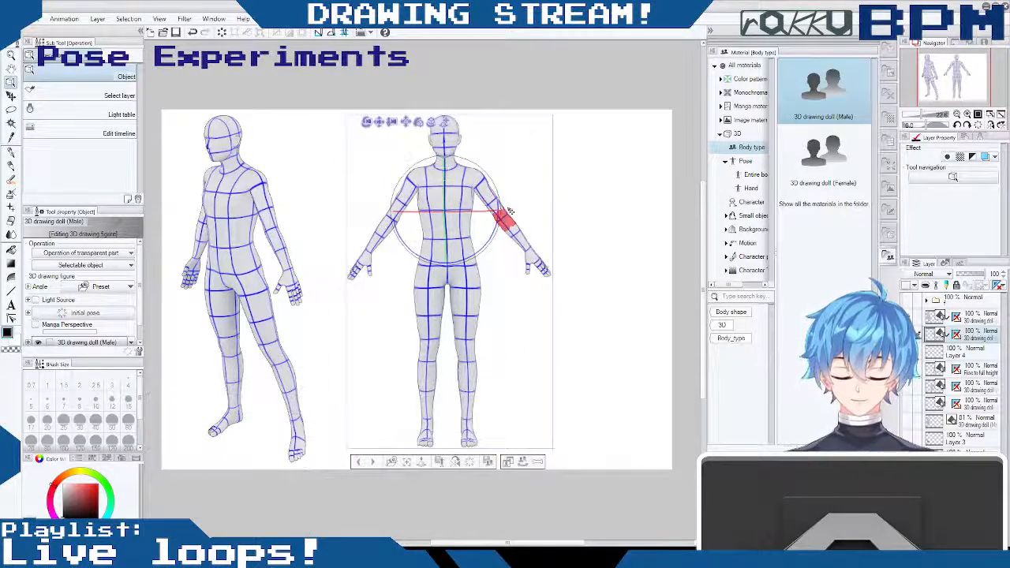
# - Shift the front-facing doll closer to the three-quarter doll and match its height to it
pyautogui.moveTo(366, 121); pyautogui.dragTo(407, 158)
pyautogui.hotkey('ctrl', 'z')
pyautogui.moveTo(339, 128); pyautogui.dragTo(340, 117)
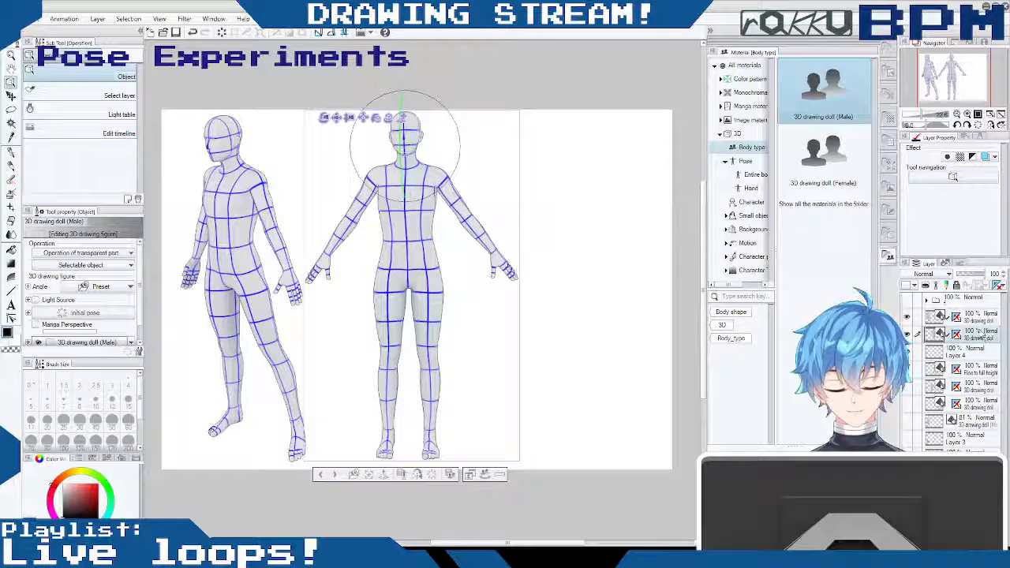
# - Duplicate the front-facing doll, move the copy to the canvas's right side and turn it to a side profile
pyautogui.hotkey('ctrl', 'v')
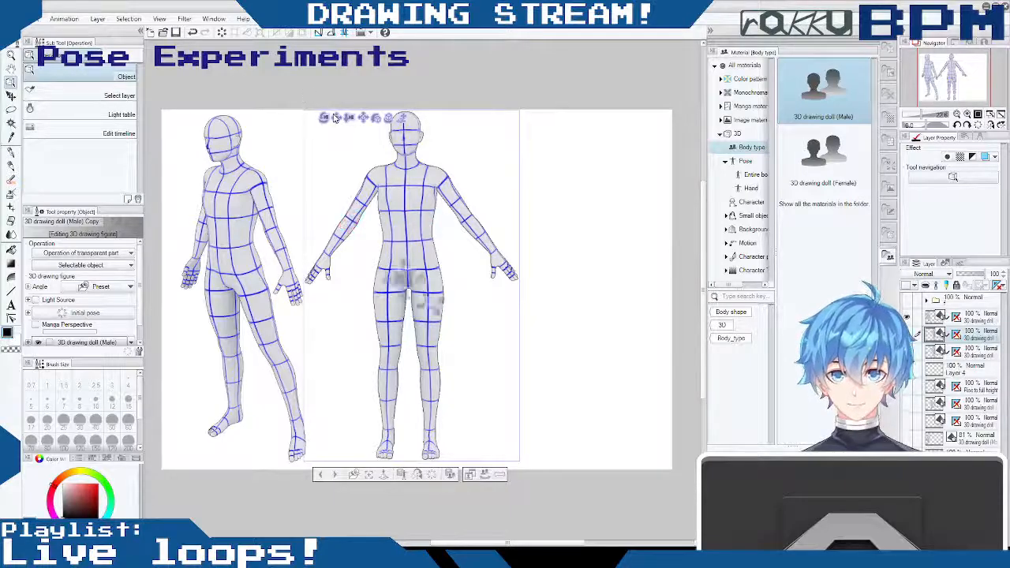
pyautogui.moveTo(335, 116); pyautogui.dragTo(688, 90)
pyautogui.moveTo(424, 156); pyautogui.dragTo(523, 168)
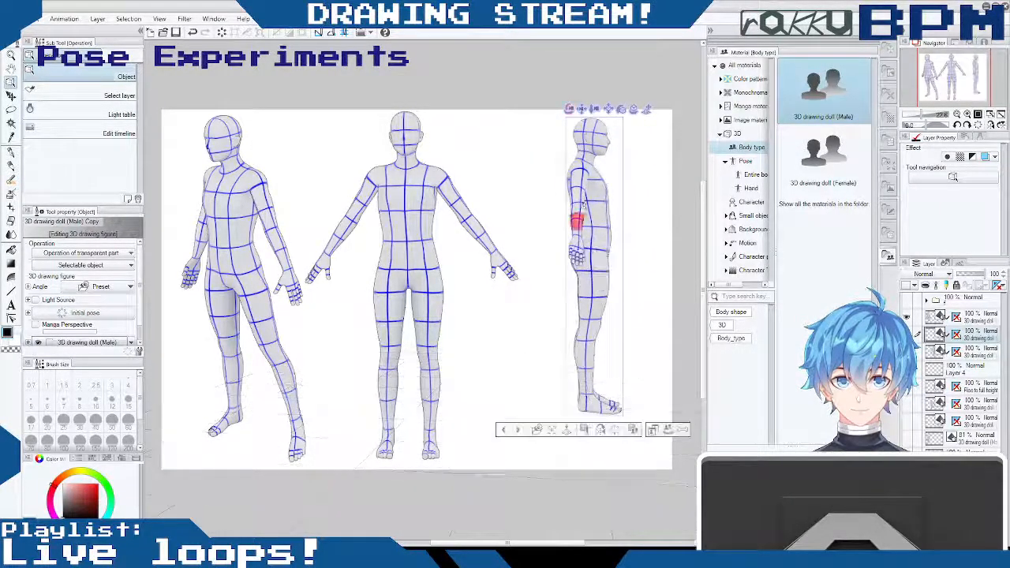
# - Adjust the profile doll's position and size so its head and feet line up with the other two dolls
pyautogui.moveTo(582, 117); pyautogui.dragTo(561, 120)
pyautogui.click(583, 142)
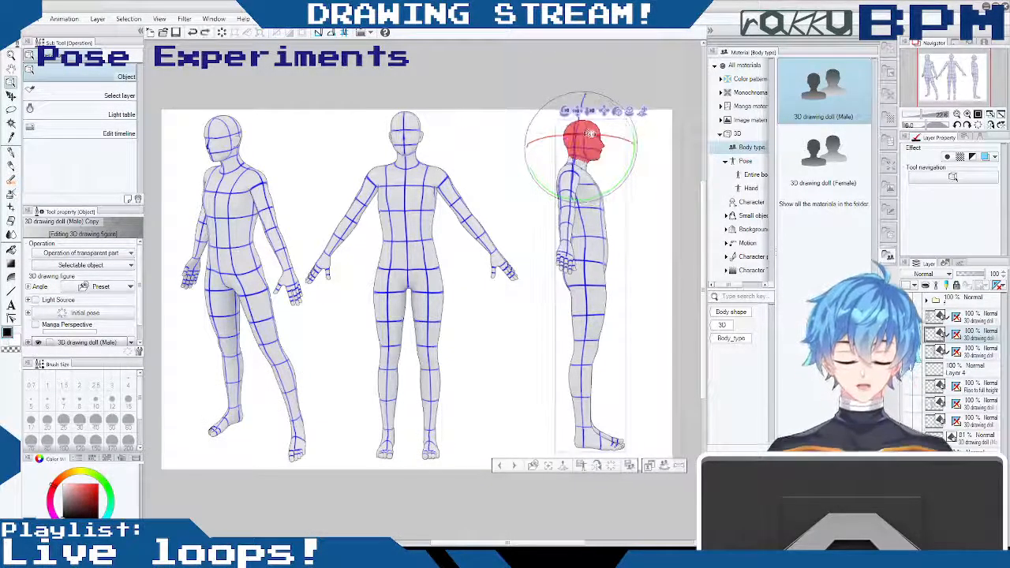
pyautogui.moveTo(580, 113)
pyautogui.mouseDown()
pyautogui.moveTo(594, 123)
pyautogui.moveTo(590, 109)
pyautogui.mouseUp()
pyautogui.click(602, 138)
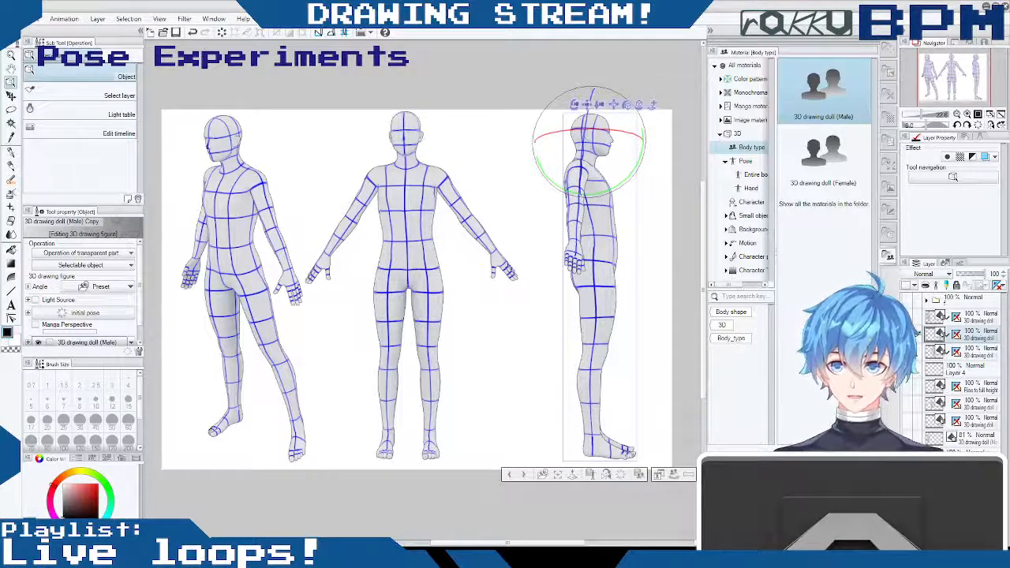
# - Group the three male doll layers in a new layer folder named m
pyautogui.click(11, 97)
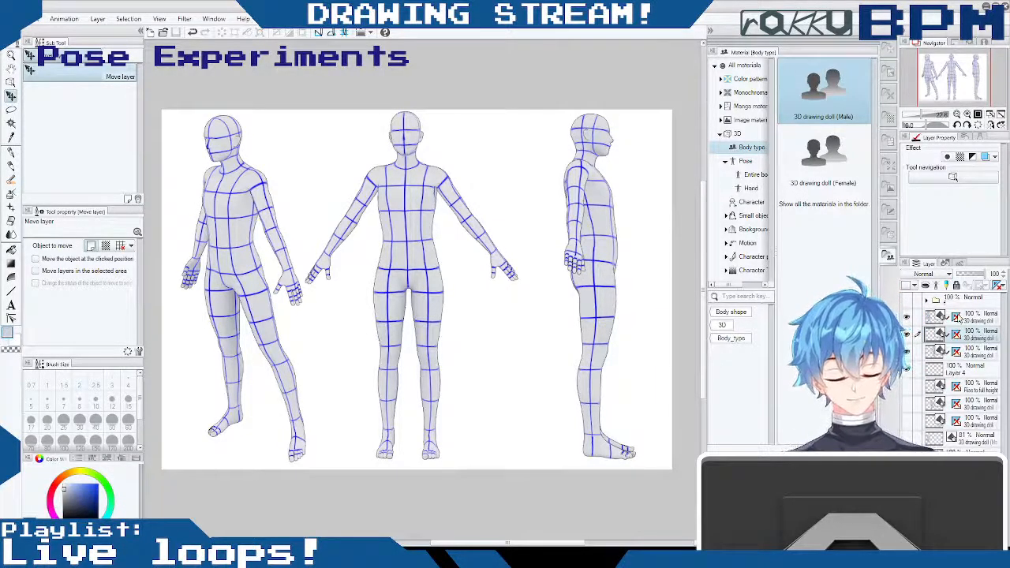
pyautogui.keyDown('shift'); pyautogui.click(957, 318); pyautogui.keyUp('shift')
pyautogui.click(929, 539)
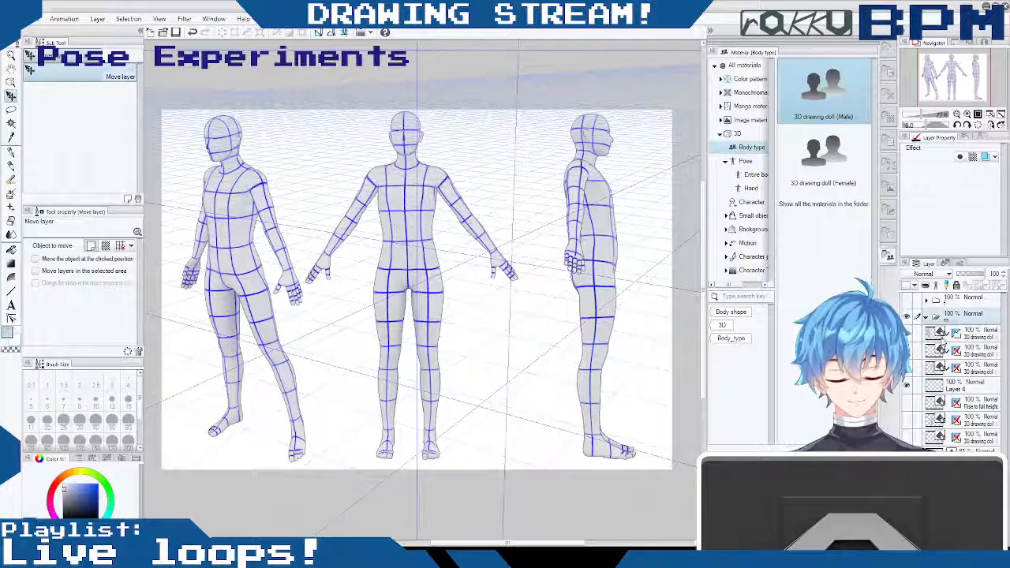
pyautogui.click(935, 318)
pyautogui.moveTo(933, 355); pyautogui.dragTo(937, 321)
pyautogui.moveTo(937, 369); pyautogui.dragTo(936, 324)
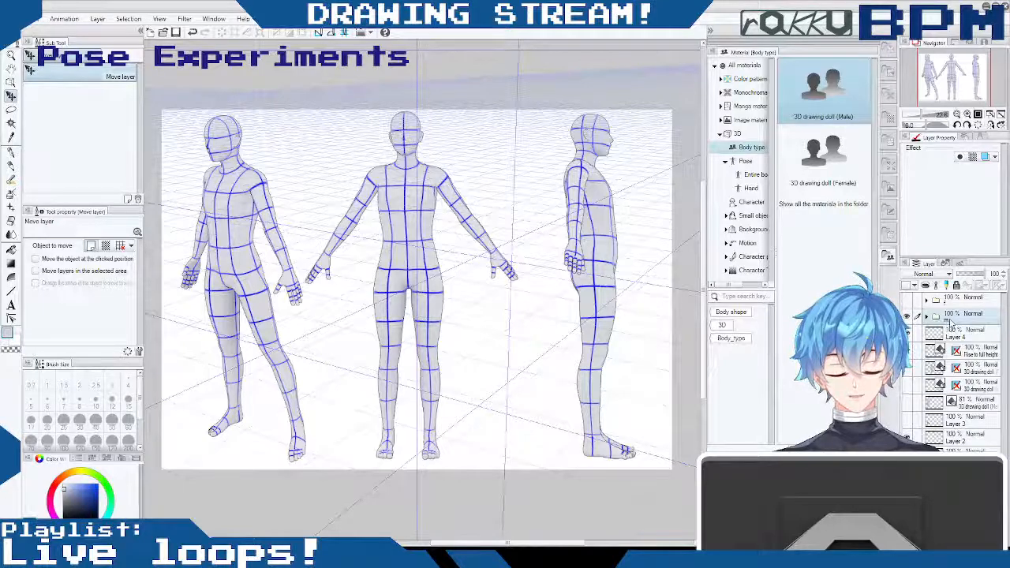
# - Hide the perspective rulers of the doll layers inside the m folder and collapse the folder
pyautogui.click(927, 316)
pyautogui.click(976, 335)
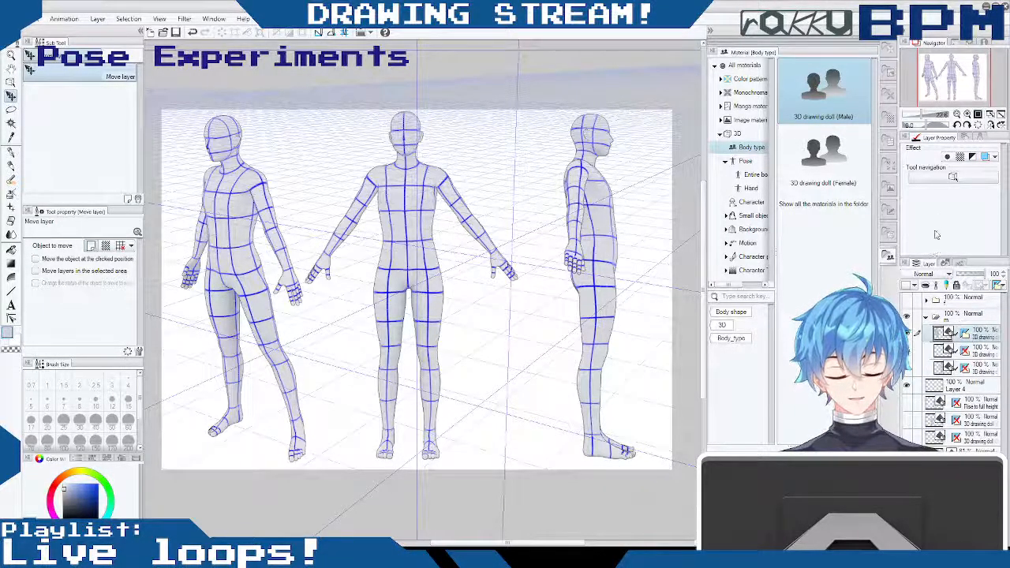
pyautogui.click(968, 349)
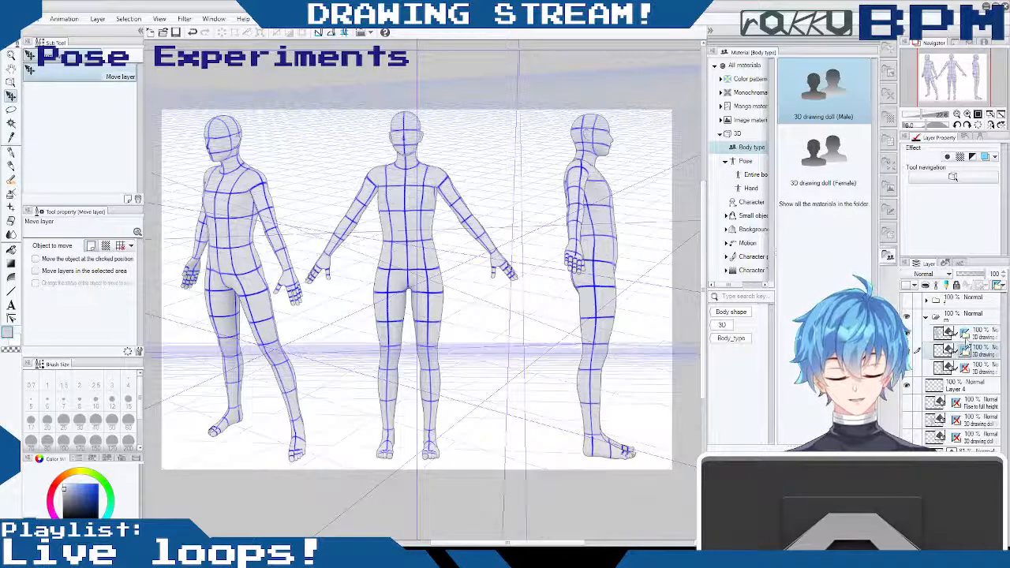
pyautogui.click(969, 337)
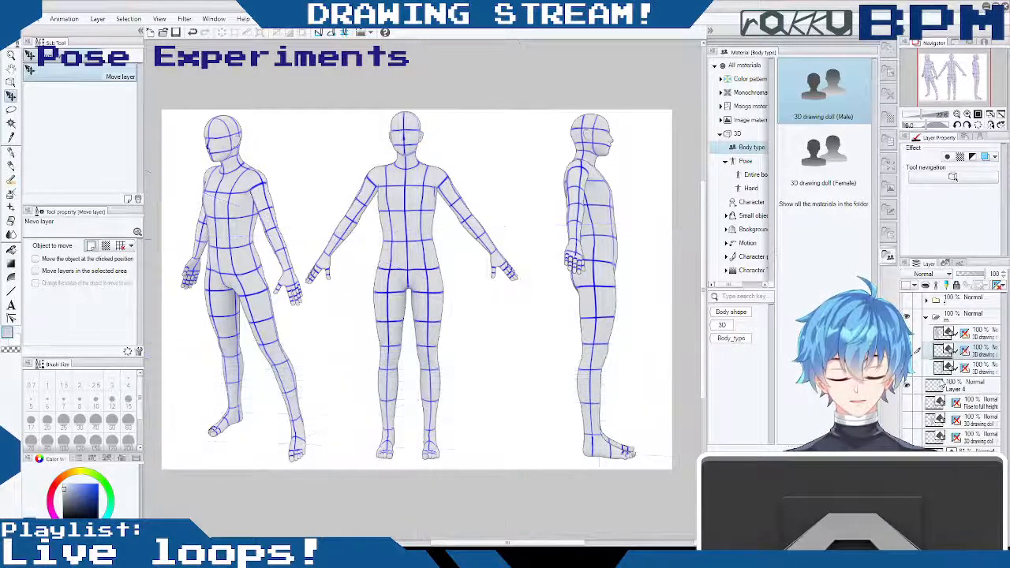
pyautogui.click(928, 316)
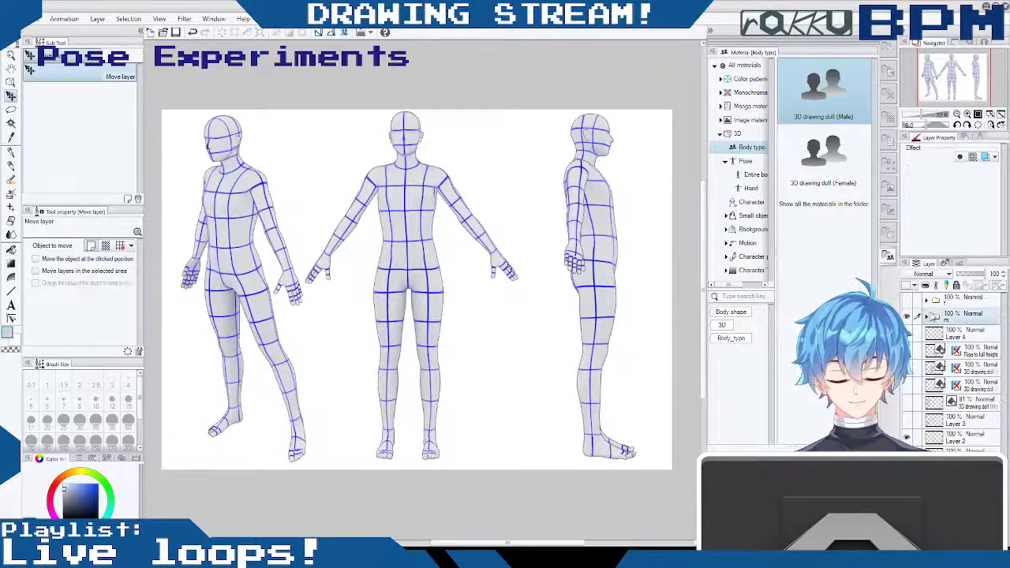
# - Collapse the material library to widen the workspace and bring all three dolls back into view
pyautogui.moveTo(543, 543); pyautogui.dragTo(502, 544)
pyautogui.moveTo(516, 543); pyautogui.dragTo(519, 544)
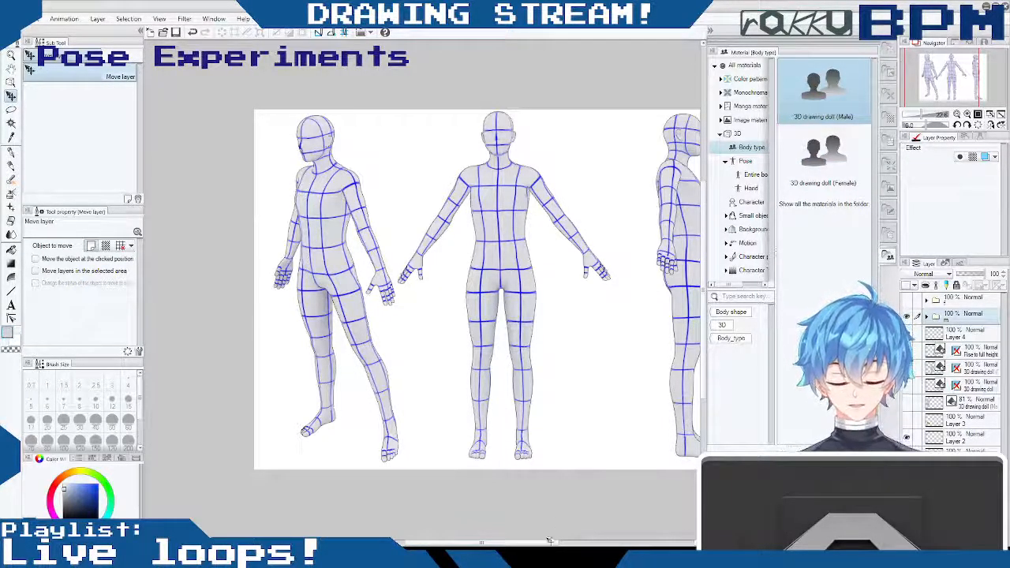
pyautogui.click(711, 32)
pyautogui.click(900, 36)
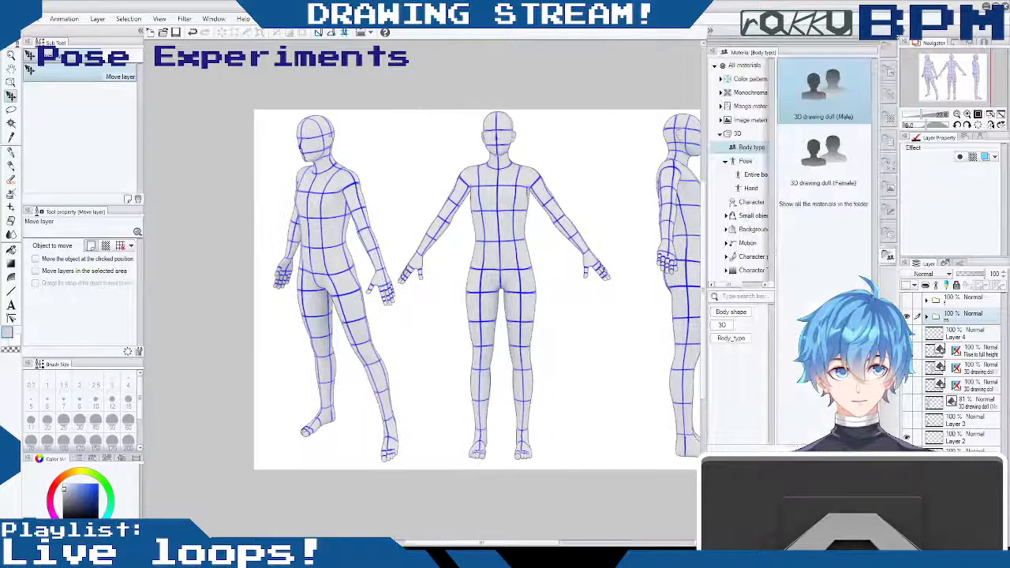
pyautogui.click(710, 32)
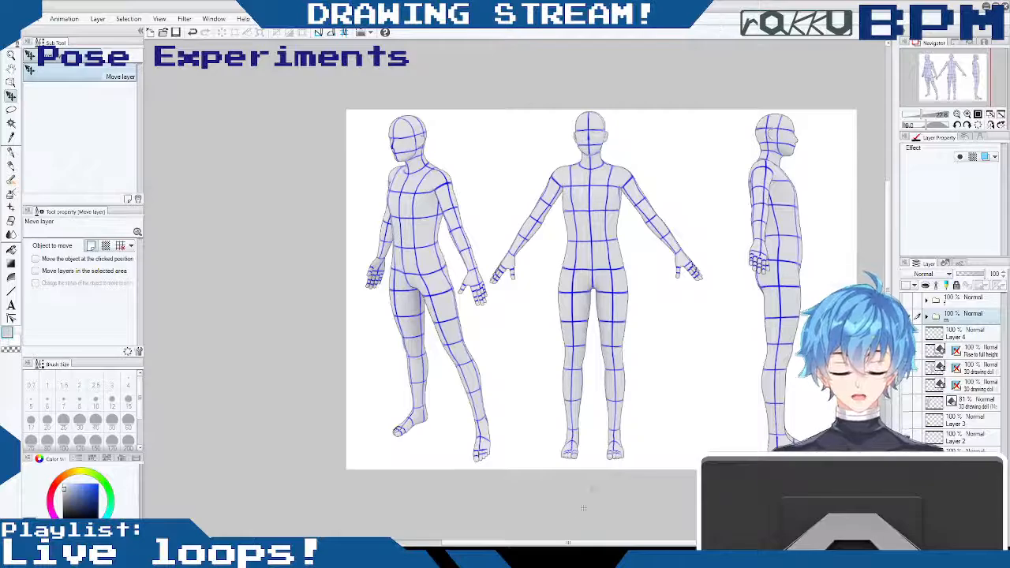
pyautogui.moveTo(568, 544); pyautogui.dragTo(597, 543)
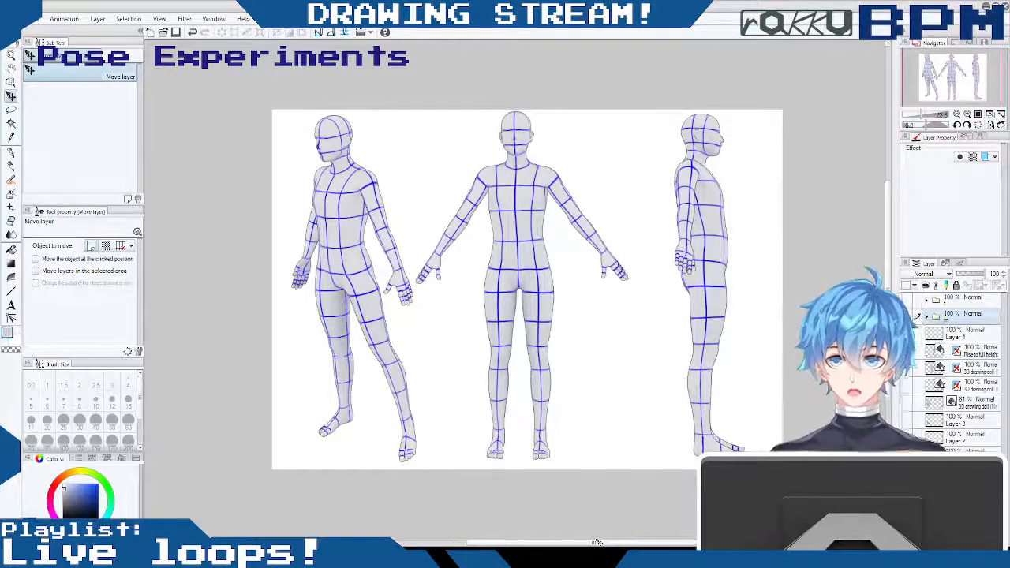
# - Lower the m folder's opacity to 41% and frame the three-quarter doll's head and upper body up close
pyautogui.scroll(3, 360, 197)
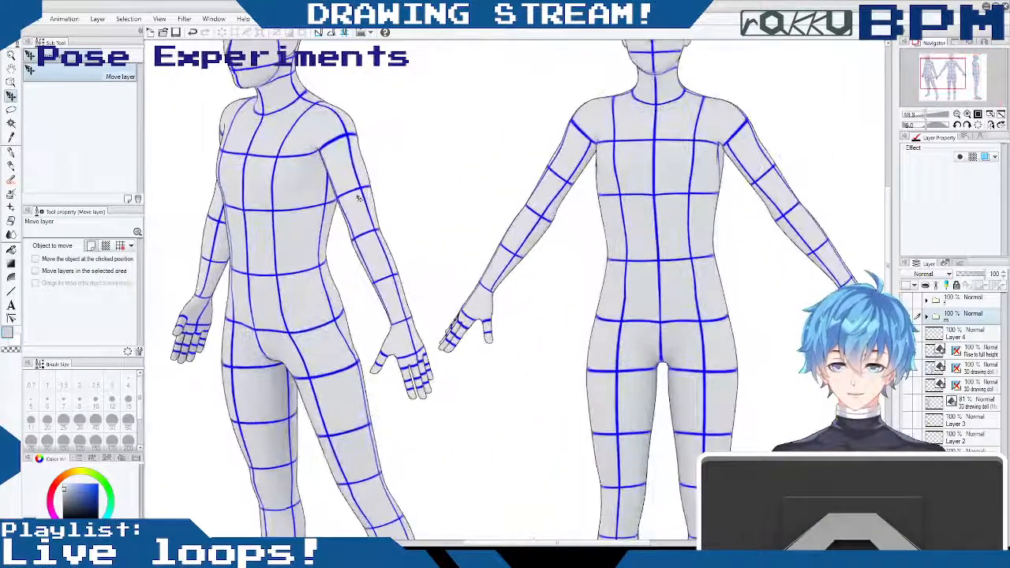
pyautogui.moveTo(976, 276); pyautogui.dragTo(966, 275)
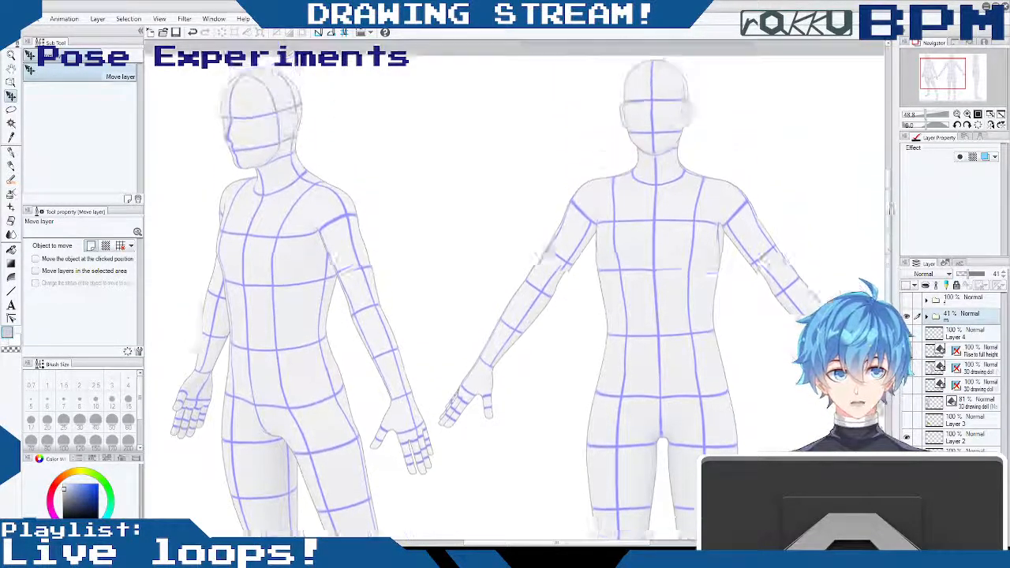
pyautogui.moveTo(890, 215); pyautogui.dragTo(890, 173)
pyautogui.moveTo(624, 543); pyautogui.dragTo(586, 543)
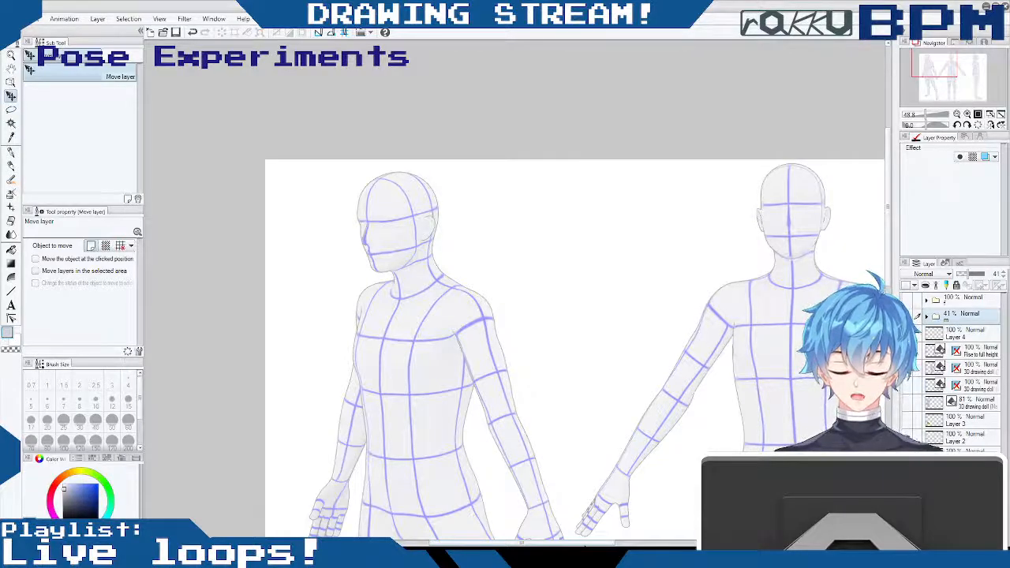
# - Turn the three-quarter doll in the m folder slightly, shift it away from the front doll, and hide its perspective ruler again
pyautogui.click(927, 316)
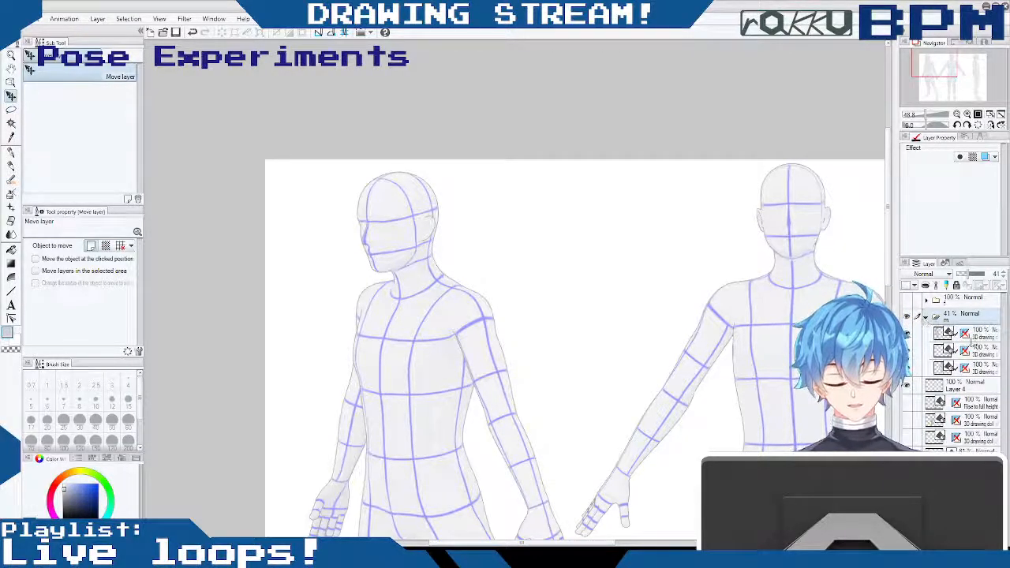
pyautogui.click(963, 333)
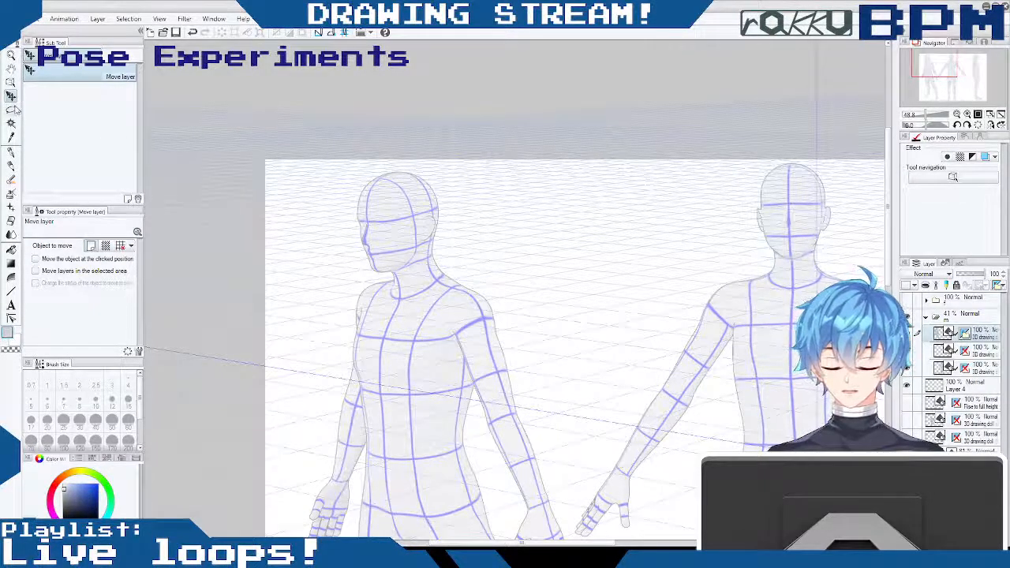
pyautogui.click(13, 82)
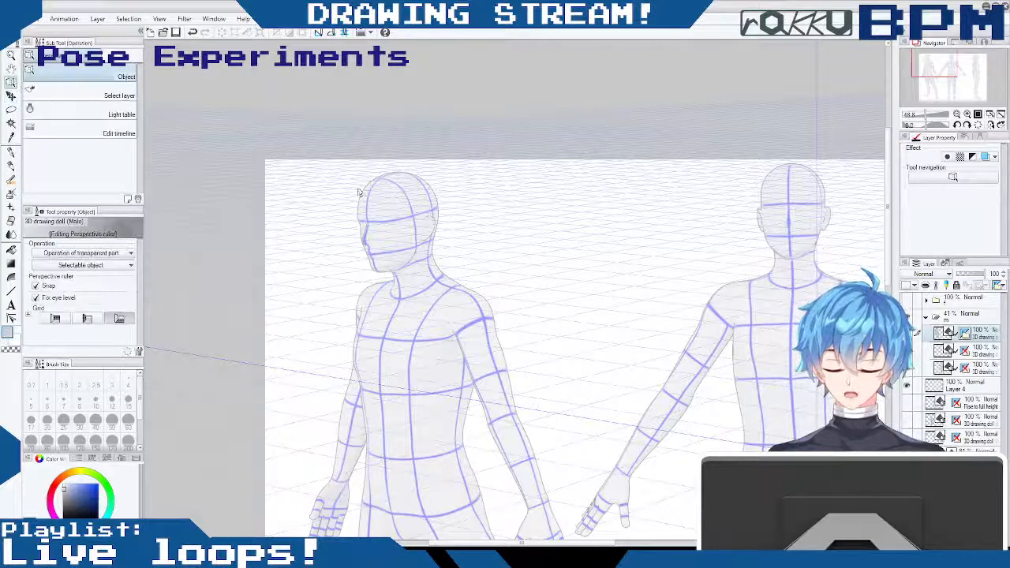
pyautogui.click(420, 227)
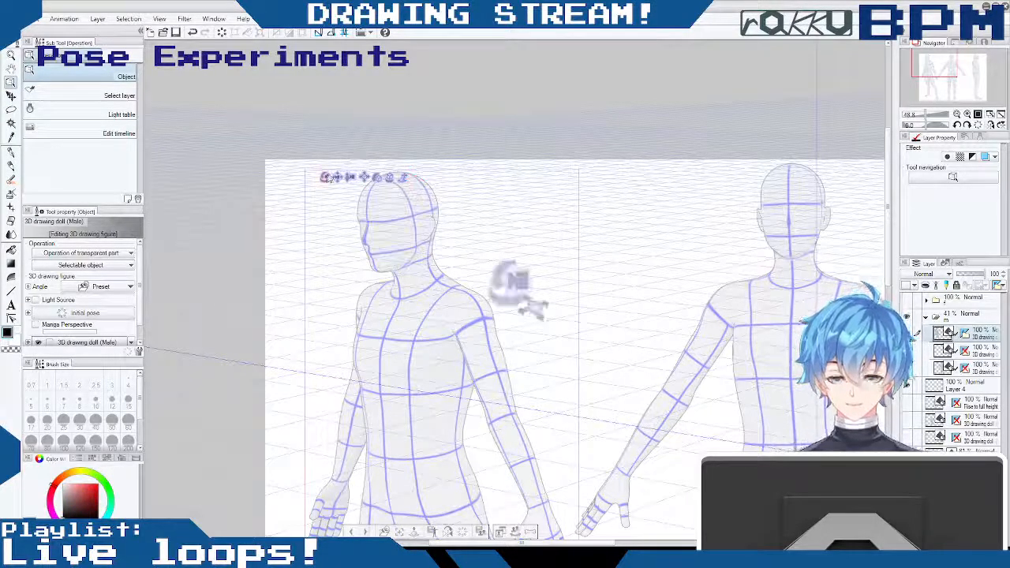
pyautogui.moveTo(551, 311); pyautogui.dragTo(565, 305)
pyautogui.moveTo(886, 255); pyautogui.dragTo(884, 282)
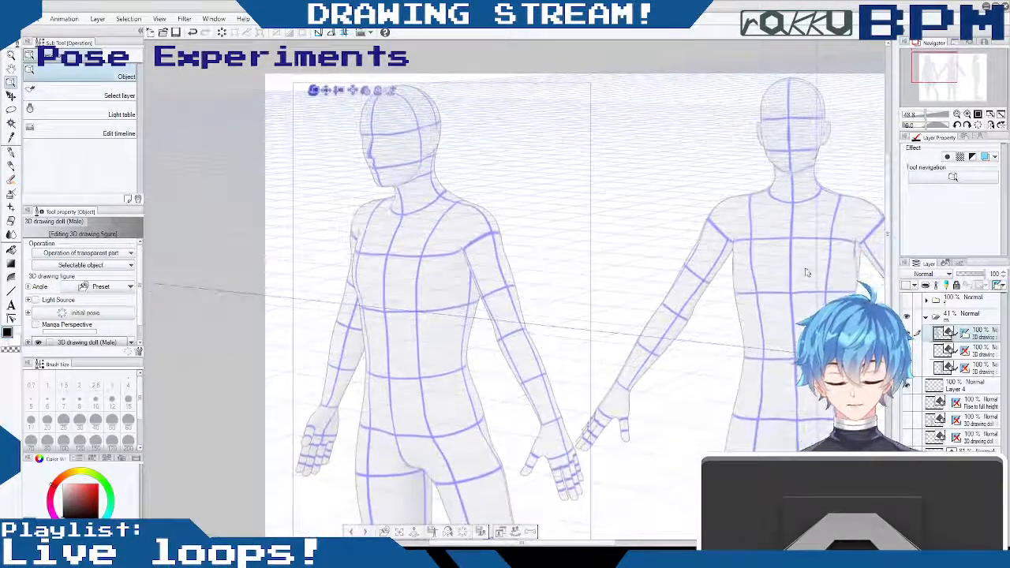
pyautogui.moveTo(325, 92); pyautogui.dragTo(313, 92)
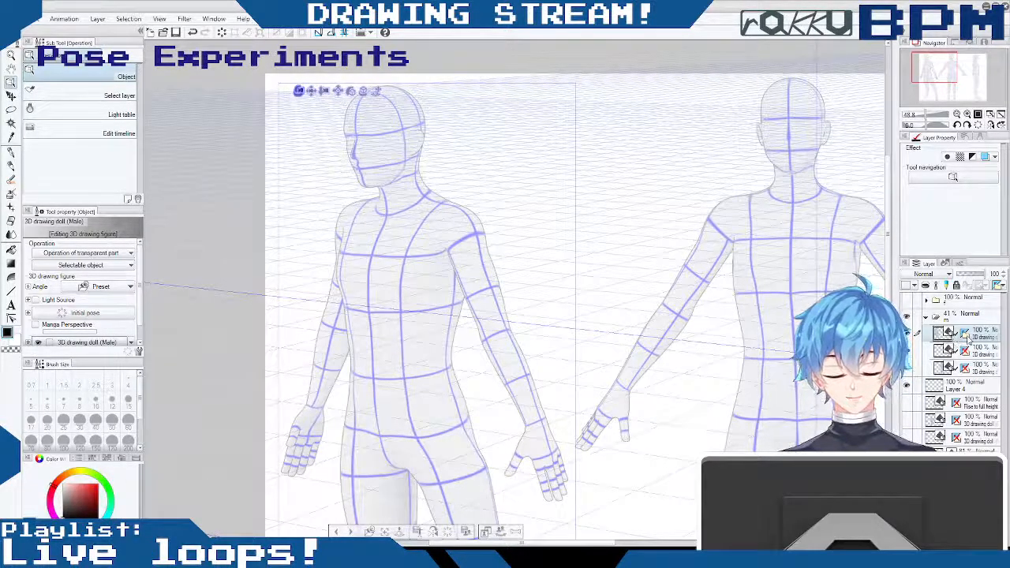
pyautogui.click(967, 336)
pyautogui.keyDown('shift'); pyautogui.click(966, 335); pyautogui.keyUp('shift')
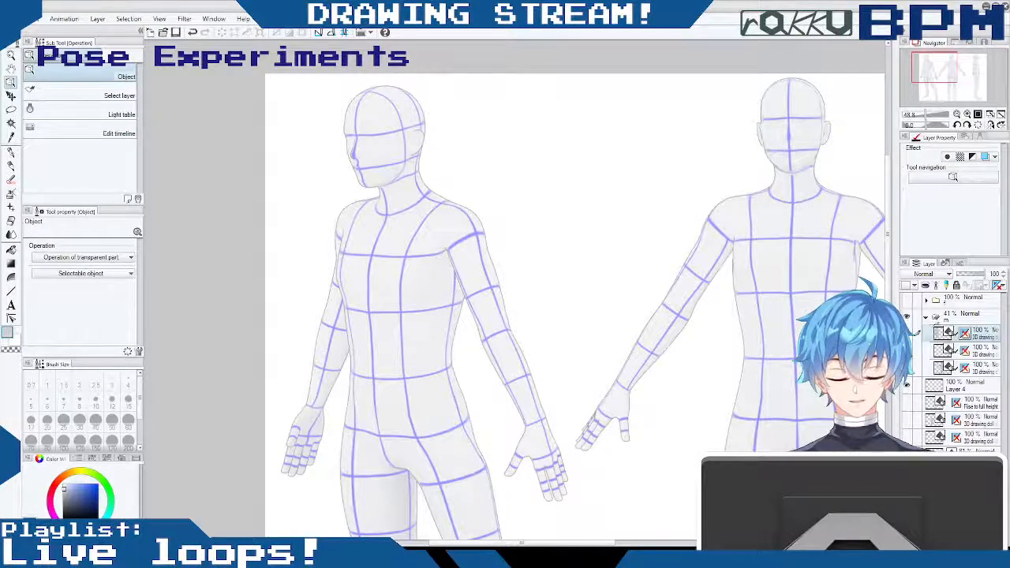
pyautogui.click(927, 317)
# - Add a new layer above the doll folders and set the Mechanical pencil to light cyan with a brush size of 11
pyautogui.click(964, 300)
pyautogui.hotkey('ctrl', 'shift', 'n')
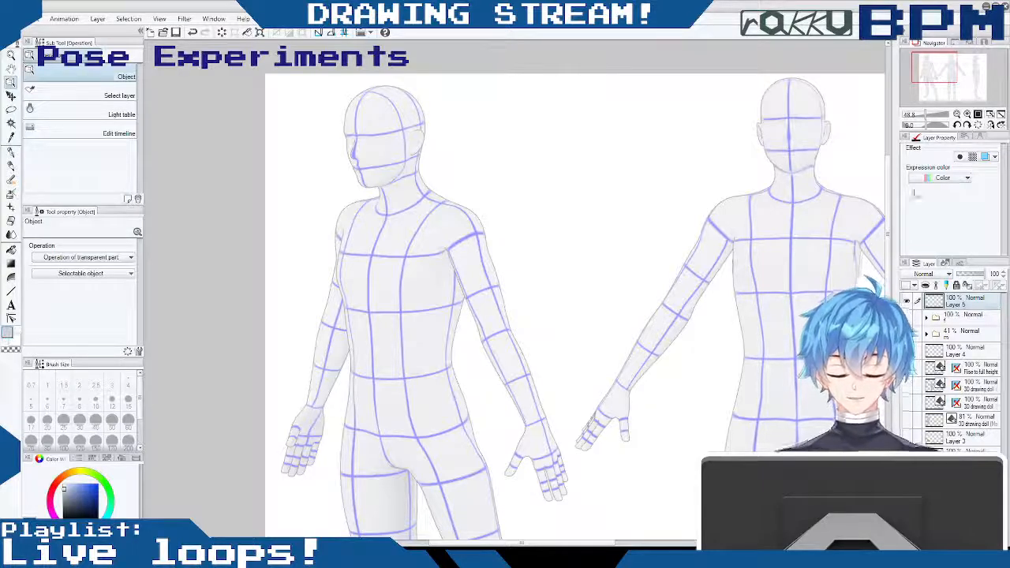
pyautogui.moveTo(890, 195); pyautogui.dragTo(893, 157)
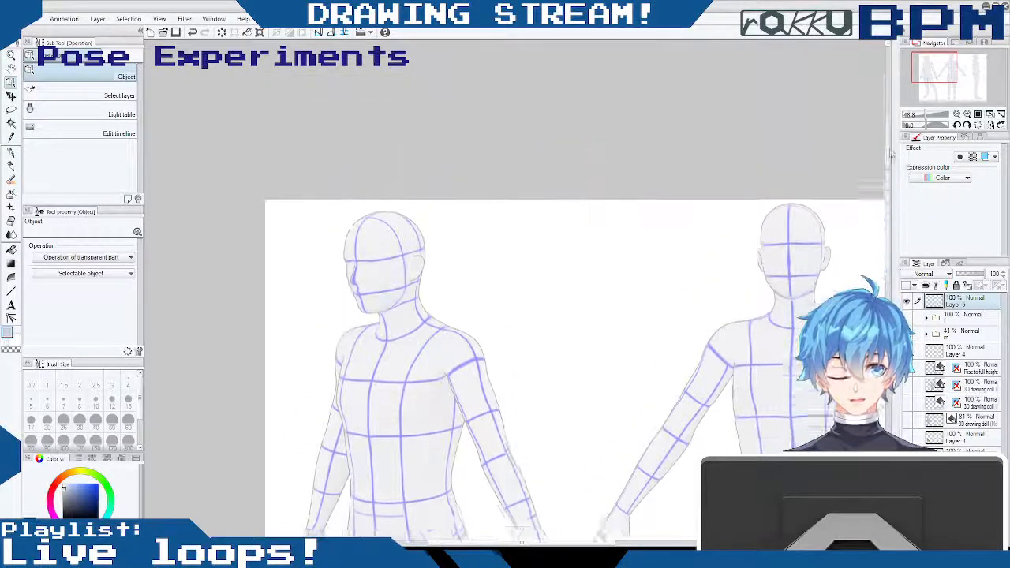
pyautogui.click(90, 492)
pyautogui.click(110, 512)
pyautogui.click(81, 490)
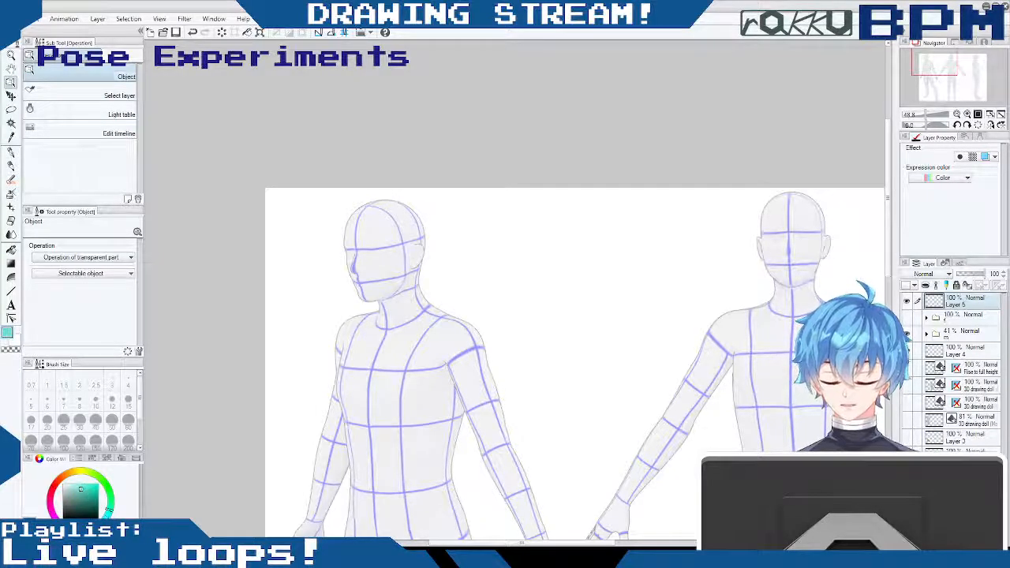
pyautogui.click(11, 164)
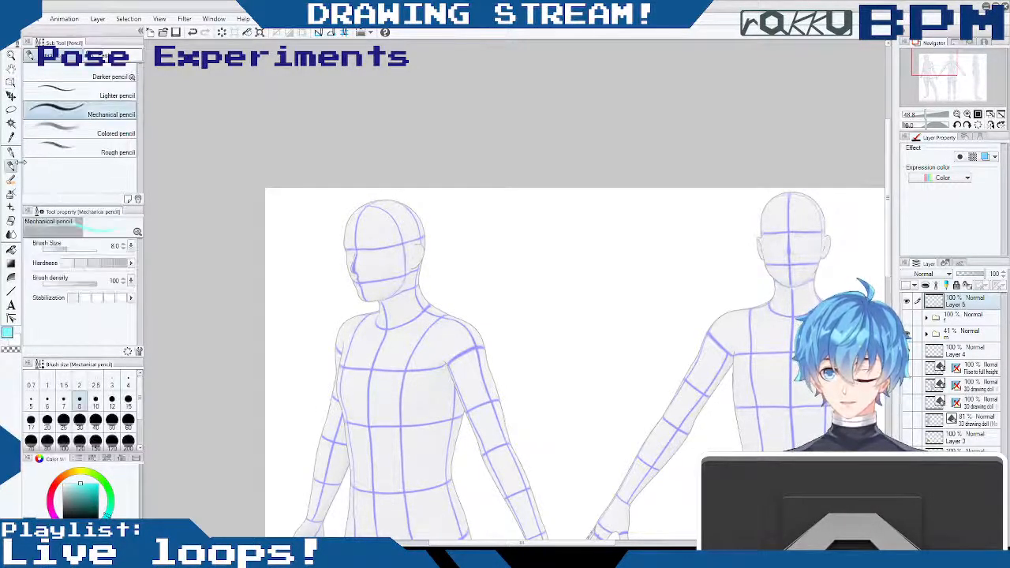
pyautogui.click(123, 243)
pyautogui.click(123, 243)
pyautogui.click(123, 243)
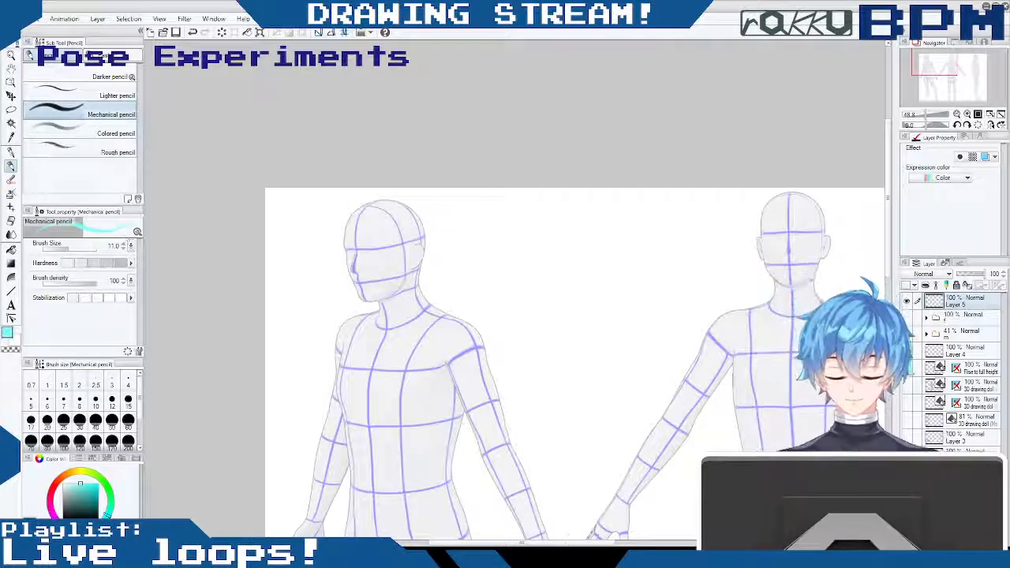
# - Trace the three-quarter doll's face contour, ear and skull outline in light cyan
pyautogui.moveTo(564, 544)
pyautogui.mouseDown()
pyautogui.moveTo(522, 545)
pyautogui.moveTo(539, 544)
pyautogui.mouseUp()
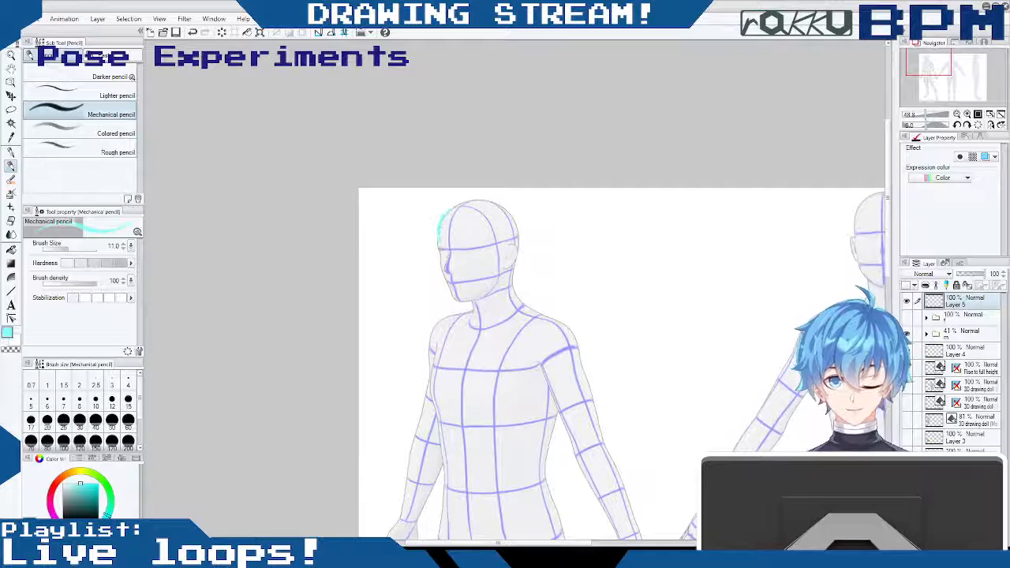
pyautogui.moveTo(439, 244)
pyautogui.mouseDown()
pyautogui.moveTo(446, 283)
pyautogui.moveTo(464, 301)
pyautogui.moveTo(490, 297)
pyautogui.mouseUp()
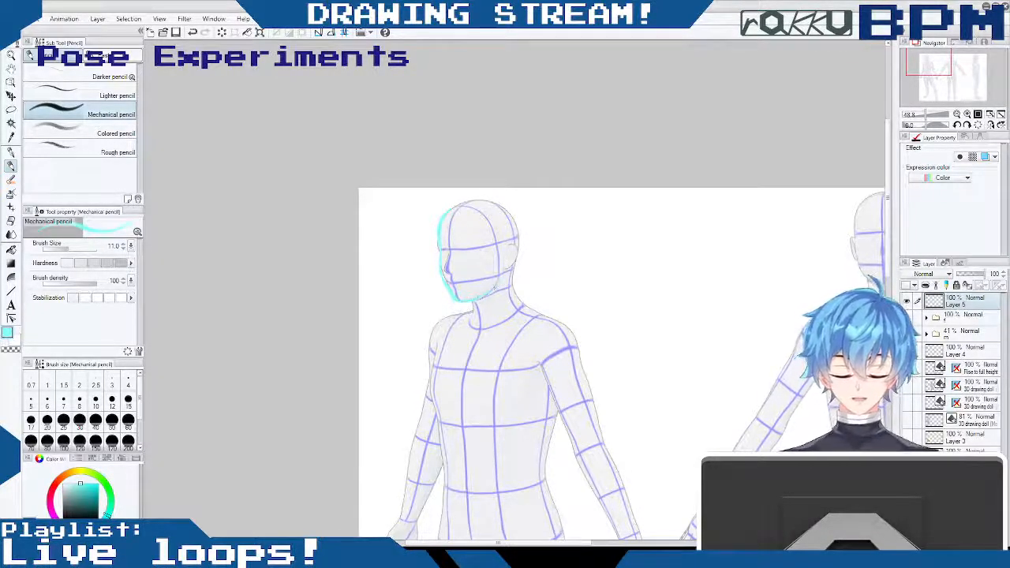
pyautogui.moveTo(511, 255); pyautogui.dragTo(504, 265)
pyautogui.moveTo(450, 206); pyautogui.dragTo(517, 229)
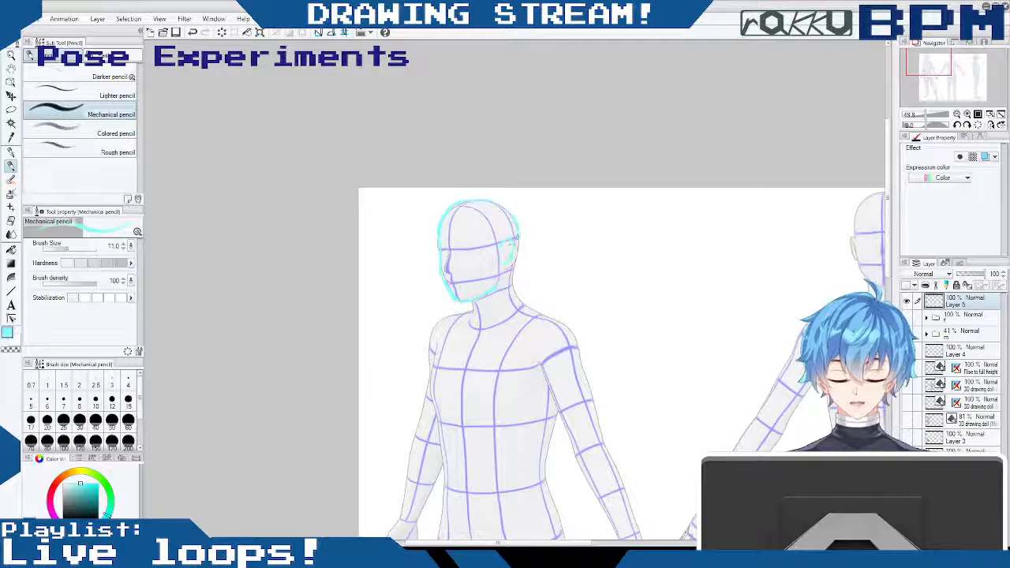
# - Trace the three-quarter doll's neck, near shoulder line and both sides of the torso down to the hips
pyautogui.moveTo(512, 273)
pyautogui.mouseDown()
pyautogui.moveTo(518, 313)
pyautogui.moveTo(567, 326)
pyautogui.moveTo(578, 347)
pyautogui.mouseUp()
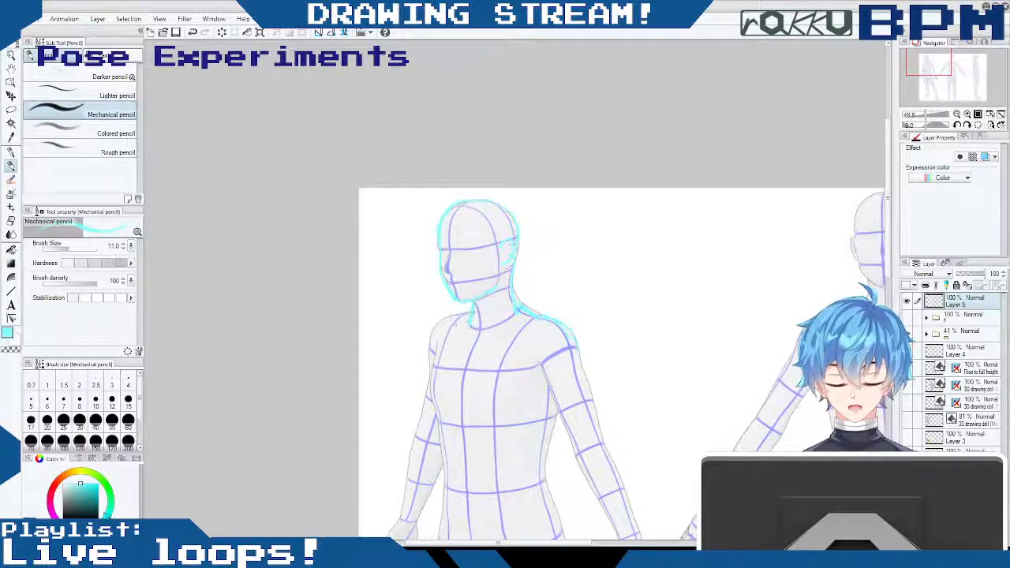
pyautogui.moveTo(445, 331); pyautogui.dragTo(439, 423)
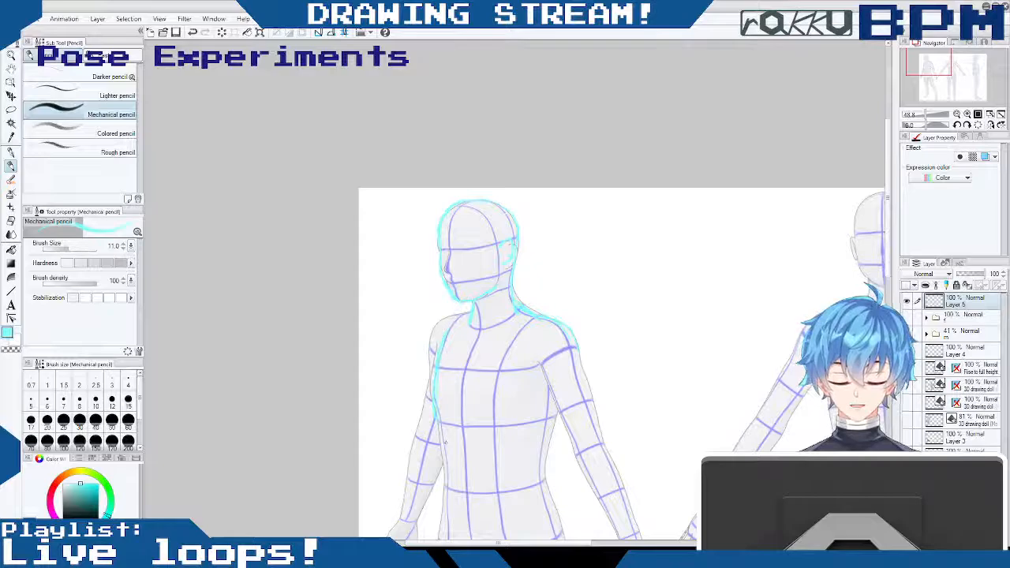
pyautogui.moveTo(888, 197); pyautogui.dragTo(888, 227)
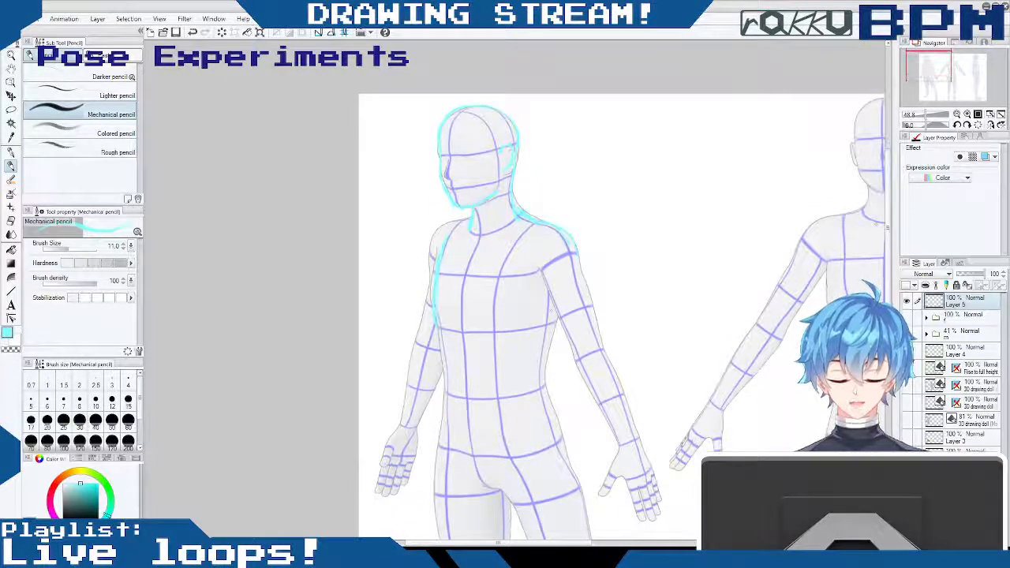
pyautogui.moveTo(553, 312); pyautogui.dragTo(541, 371)
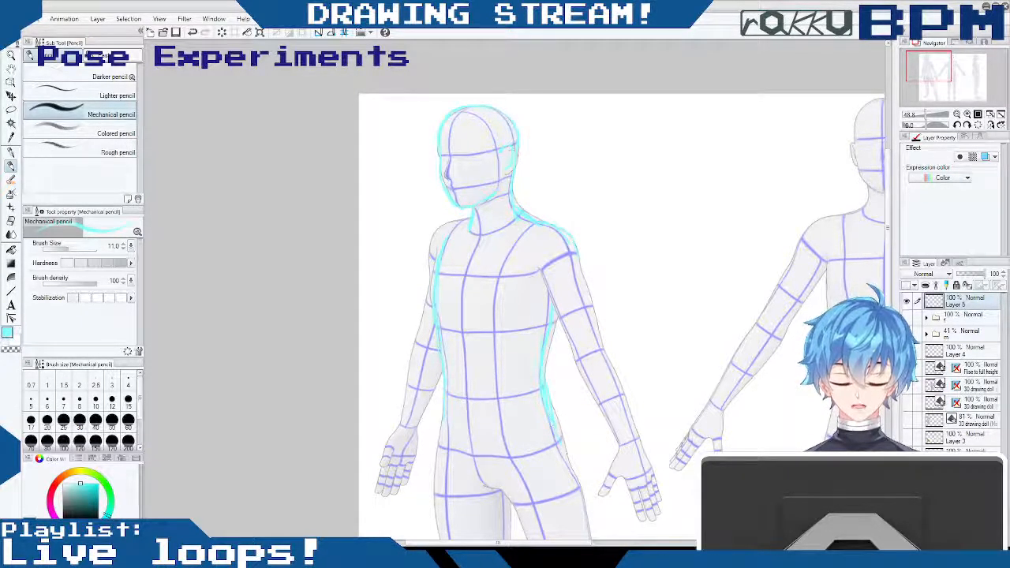
# - Continue the outline over both outer hips and sketch the crotch and inner contour of the near thigh
pyautogui.moveTo(889, 229); pyautogui.dragTo(872, 305)
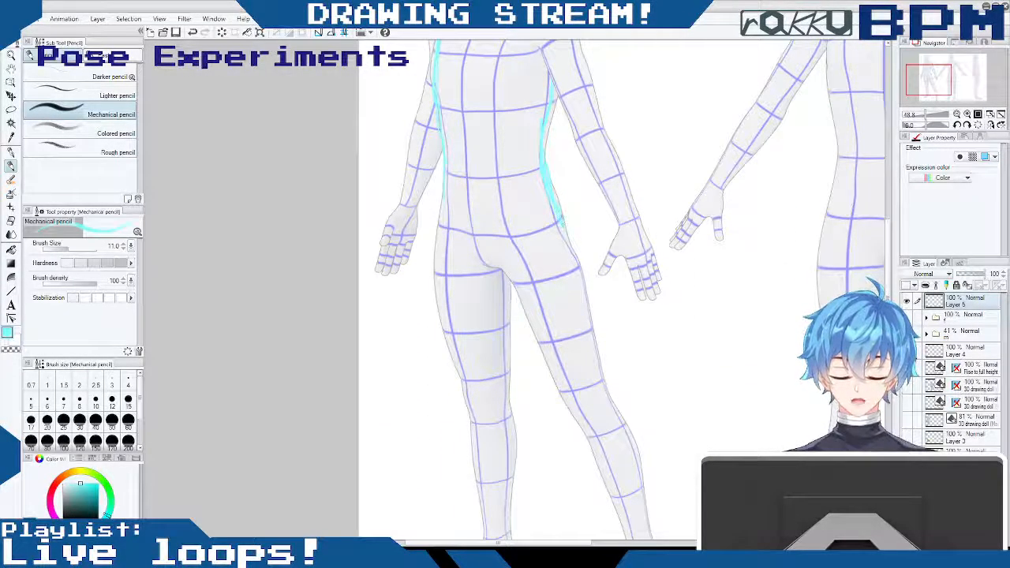
pyautogui.moveTo(563, 224); pyautogui.dragTo(585, 278)
pyautogui.moveTo(441, 199); pyautogui.dragTo(435, 226)
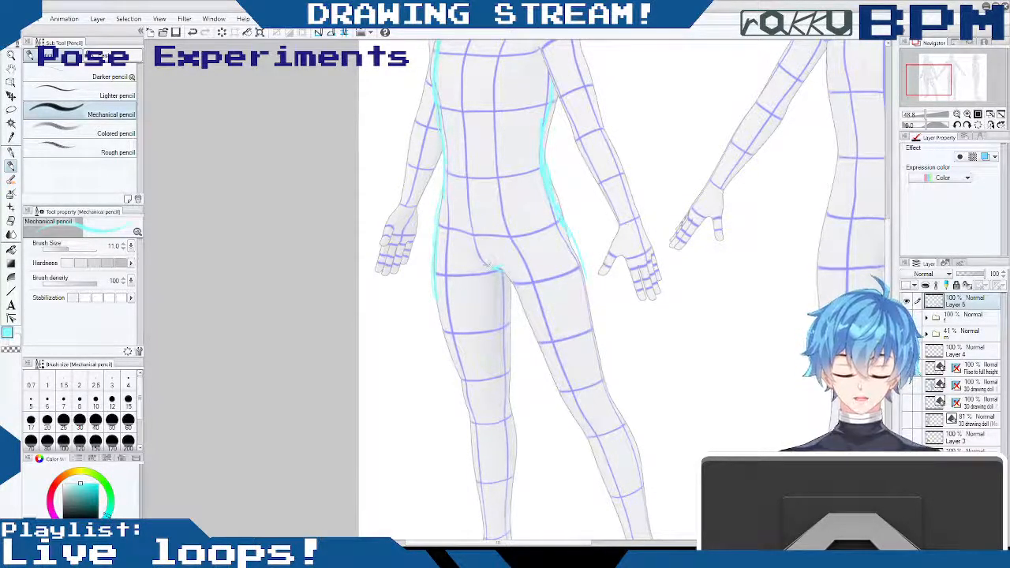
pyautogui.moveTo(499, 270); pyautogui.dragTo(544, 359)
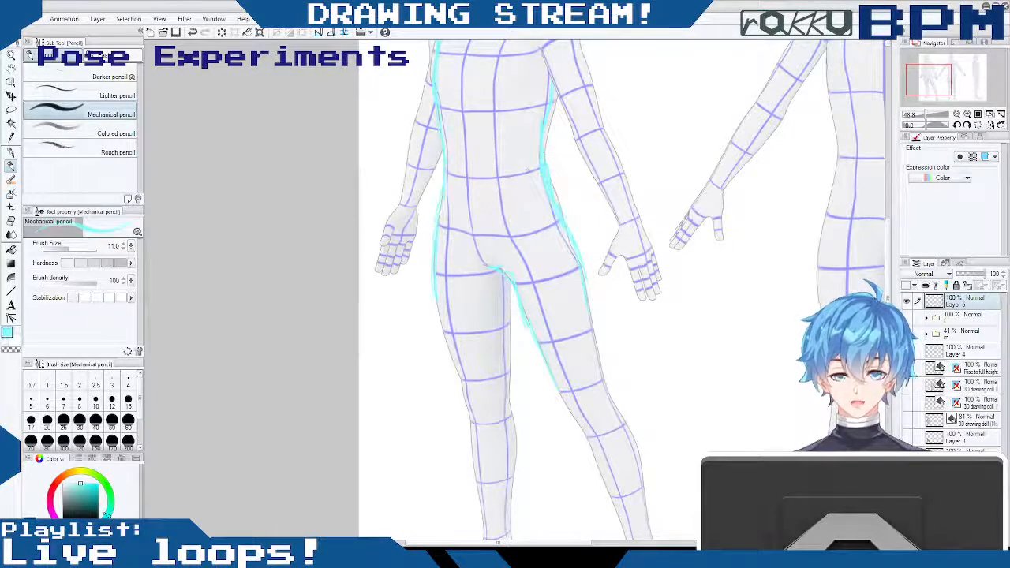
# - Sketch the torso's centre line, the curved waistline and the pelvis with its leg openings, and strengthen the near thigh's inner contour
pyautogui.scroll(3, 890, 260)
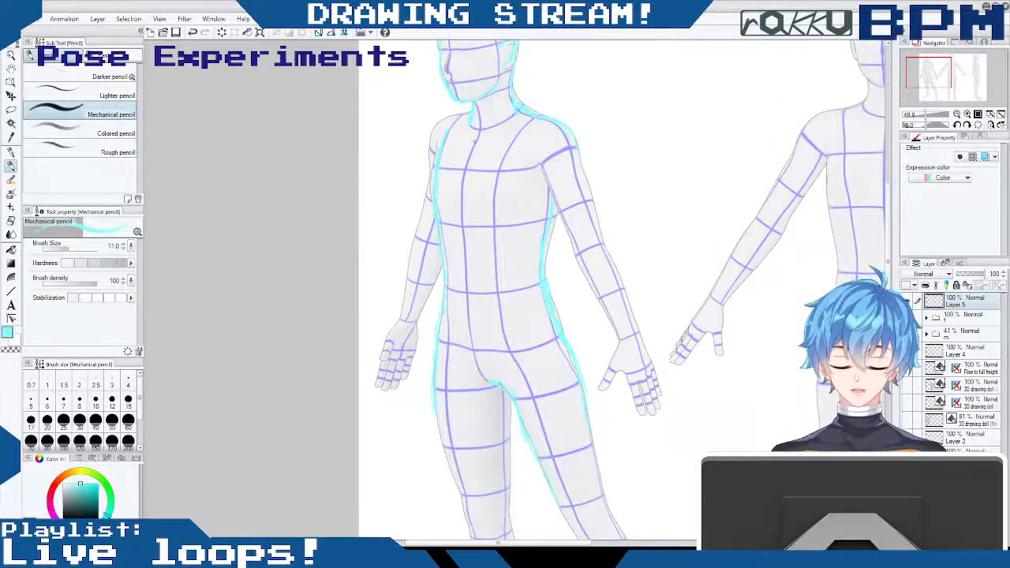
pyautogui.moveTo(477, 359); pyautogui.dragTo(484, 380)
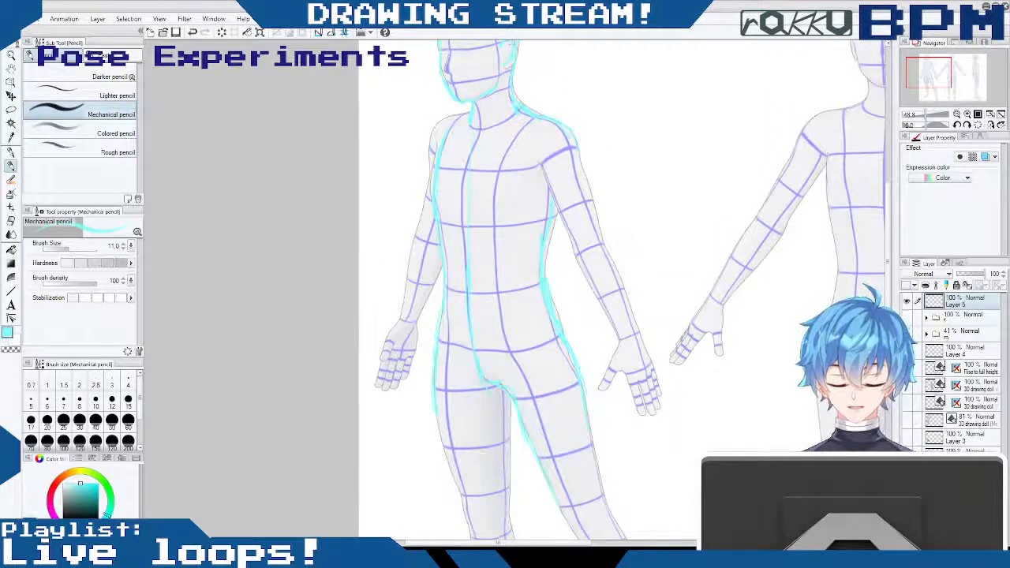
pyautogui.moveTo(441, 341); pyautogui.dragTo(474, 346)
pyautogui.moveTo(552, 322); pyautogui.dragTo(478, 345)
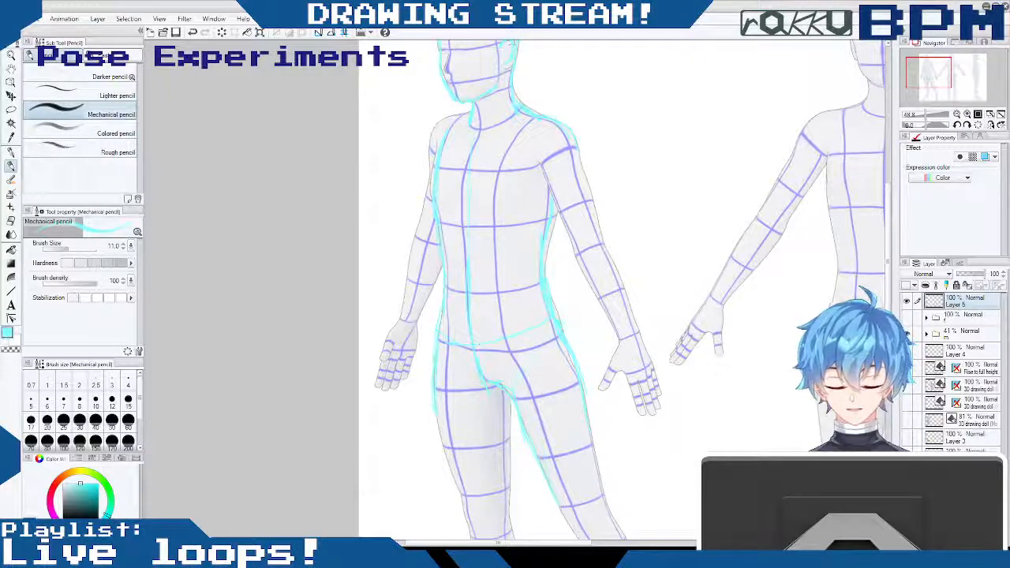
pyautogui.moveTo(477, 380); pyautogui.dragTo(513, 395)
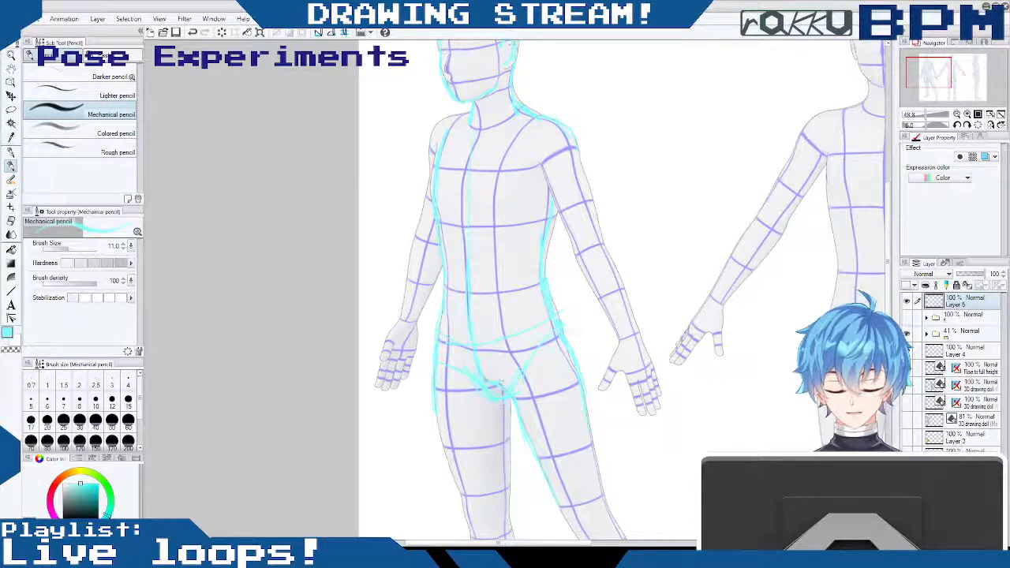
pyautogui.moveTo(505, 339)
pyautogui.mouseDown()
pyautogui.moveTo(560, 305)
pyautogui.moveTo(567, 514)
pyautogui.mouseUp()
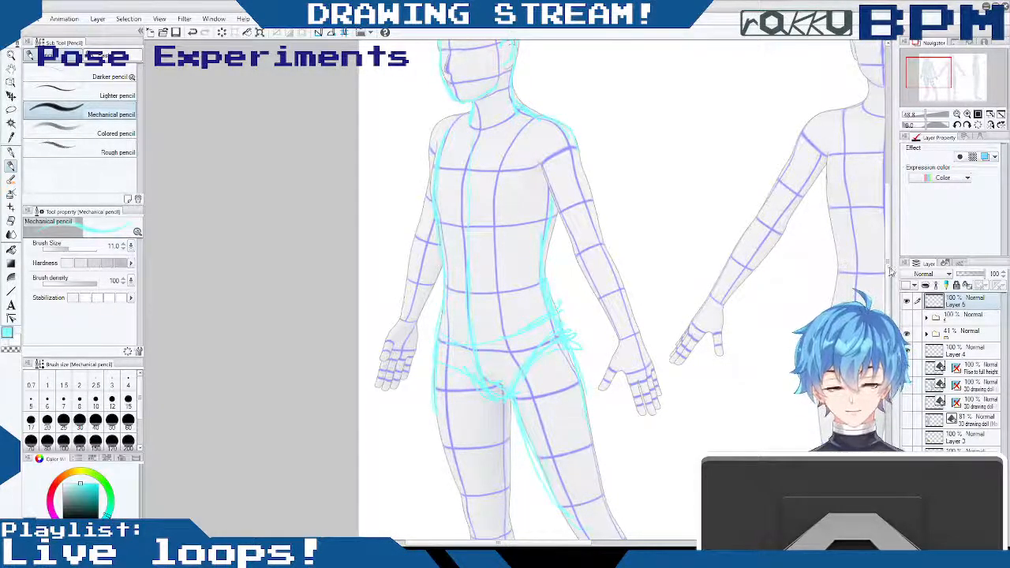
# - Trace the near leg's outer thigh, mark the knee, and outline the calf, ankle and foot
pyautogui.moveTo(889, 272); pyautogui.dragTo(890, 322)
pyautogui.moveTo(588, 231); pyautogui.dragTo(611, 347)
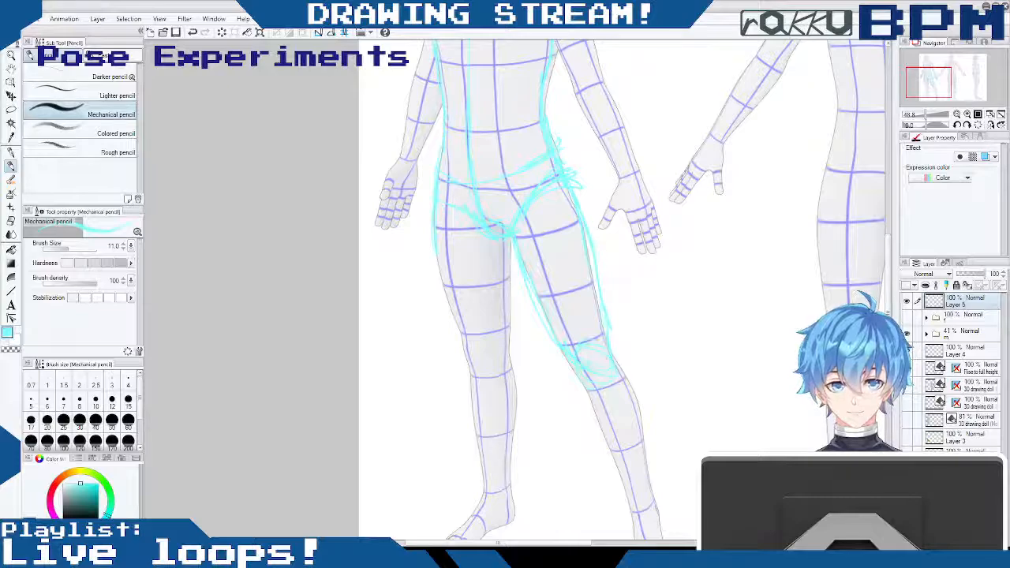
pyautogui.moveTo(576, 374); pyautogui.dragTo(600, 436)
pyautogui.moveTo(615, 357); pyautogui.dragTo(639, 413)
pyautogui.moveTo(647, 497); pyautogui.dragTo(652, 505)
pyautogui.moveTo(591, 410)
pyautogui.mouseDown()
pyautogui.moveTo(629, 490)
pyautogui.moveTo(653, 504)
pyautogui.mouseUp()
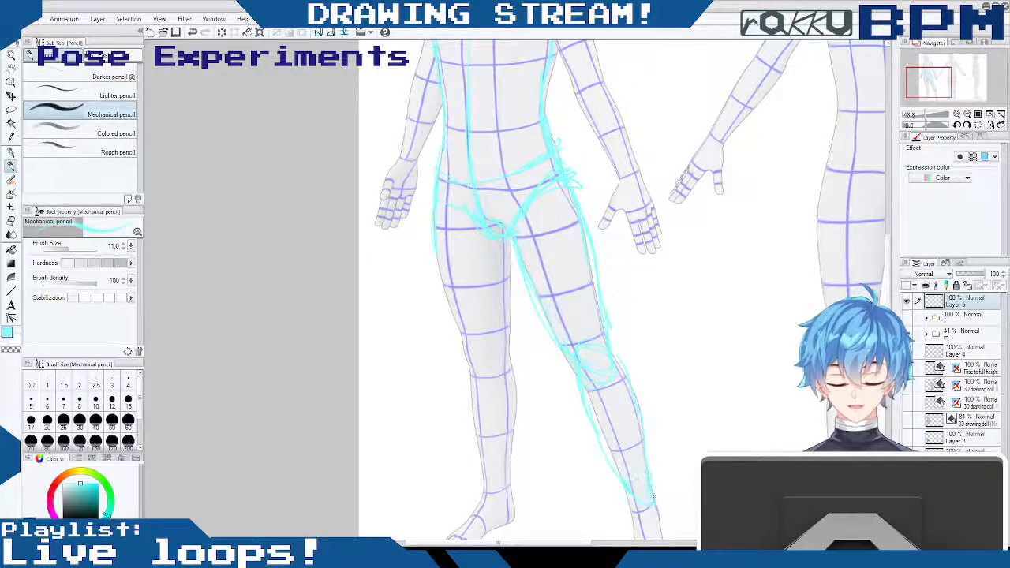
pyautogui.scroll(-4, 669, 360)
pyautogui.moveTo(627, 343)
pyautogui.mouseDown()
pyautogui.moveTo(626, 430)
pyautogui.moveTo(680, 406)
pyautogui.moveTo(649, 389)
pyautogui.moveTo(670, 390)
pyautogui.mouseUp()
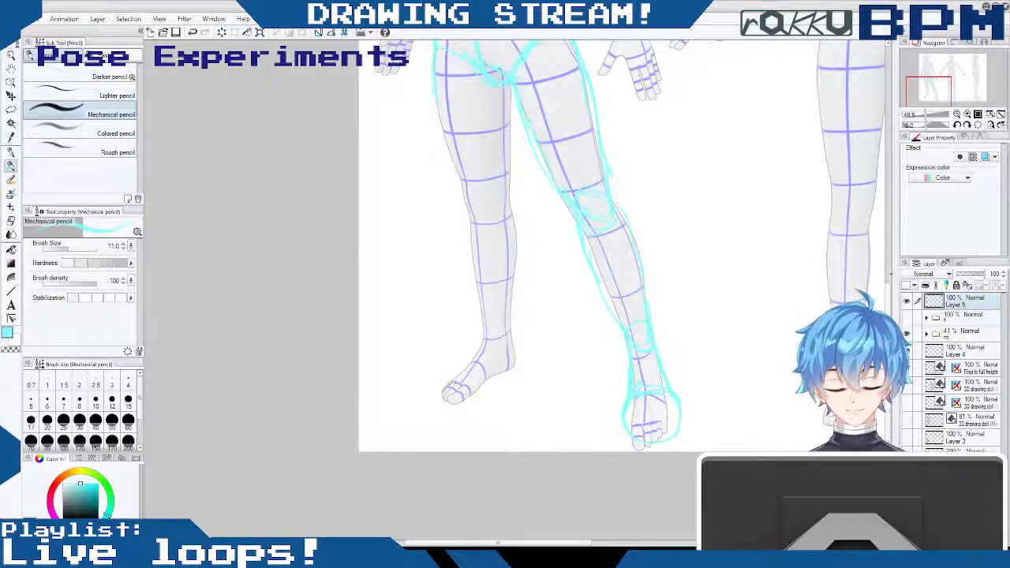
# - Trace the far leg from thigh to calf, mark the ankle and rough in the top of the foot
pyautogui.scroll(3, 889, 266)
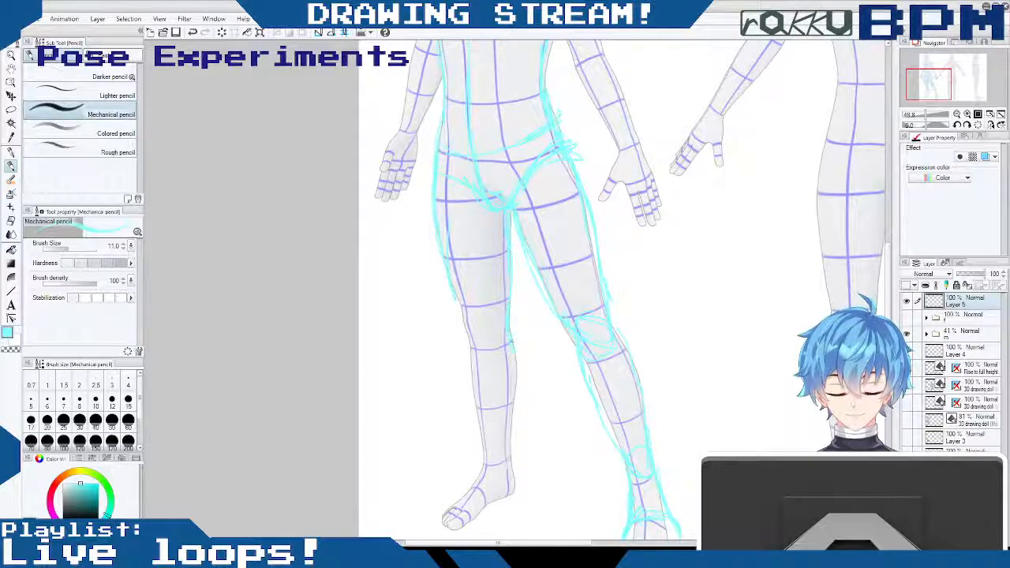
pyautogui.moveTo(458, 319); pyautogui.dragTo(469, 403)
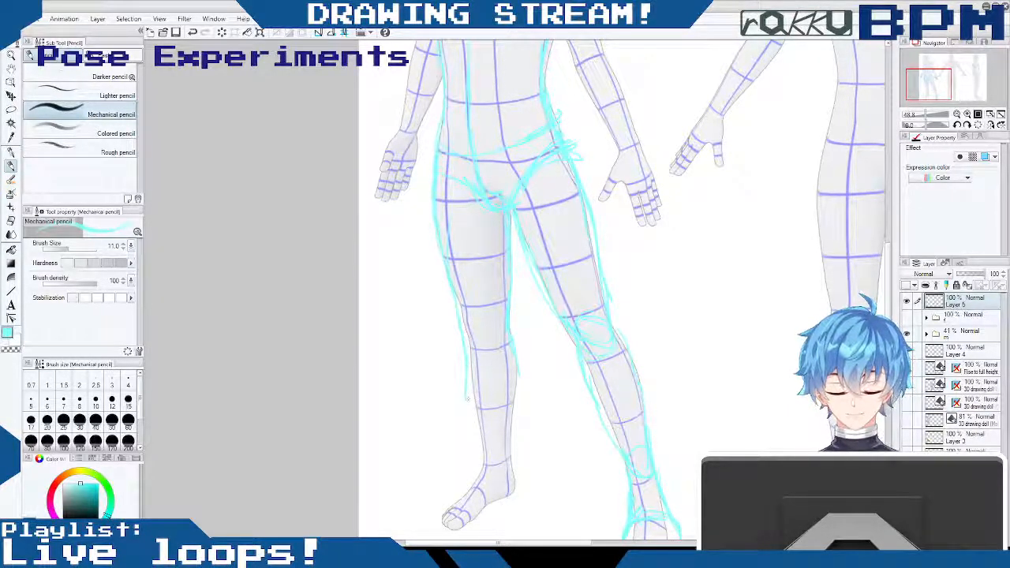
pyautogui.moveTo(518, 370); pyautogui.dragTo(512, 442)
pyautogui.moveTo(469, 380); pyautogui.dragTo(486, 455)
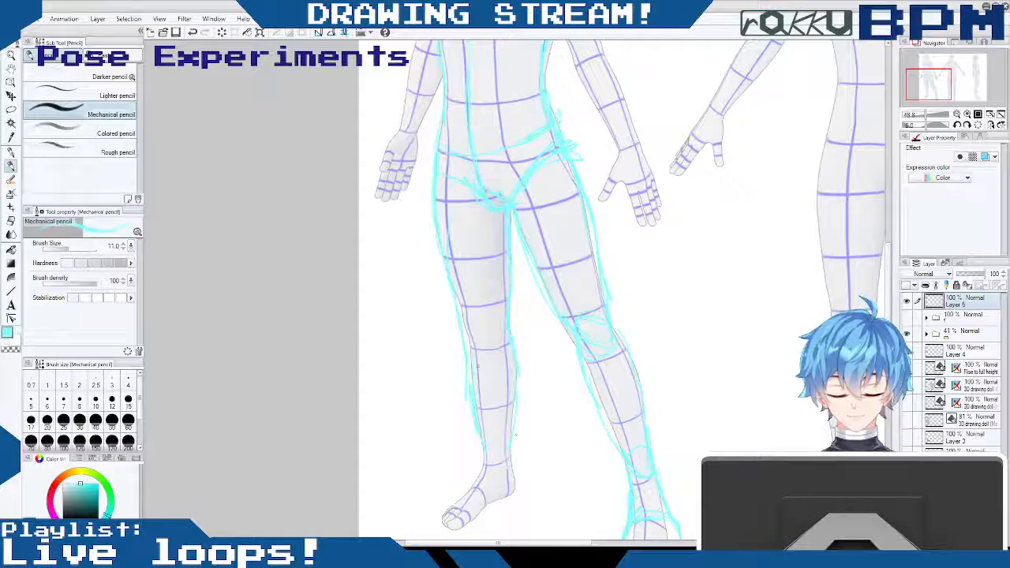
pyautogui.moveTo(461, 338)
pyautogui.mouseDown()
pyautogui.moveTo(471, 419)
pyautogui.moveTo(506, 466)
pyautogui.moveTo(515, 497)
pyautogui.moveTo(498, 513)
pyautogui.mouseUp()
pyautogui.moveTo(481, 469); pyautogui.dragTo(430, 517)
# - Complete the toe and sole outlines of both feet and bring the upper body back into view
pyautogui.scroll(-3, 528, 290)
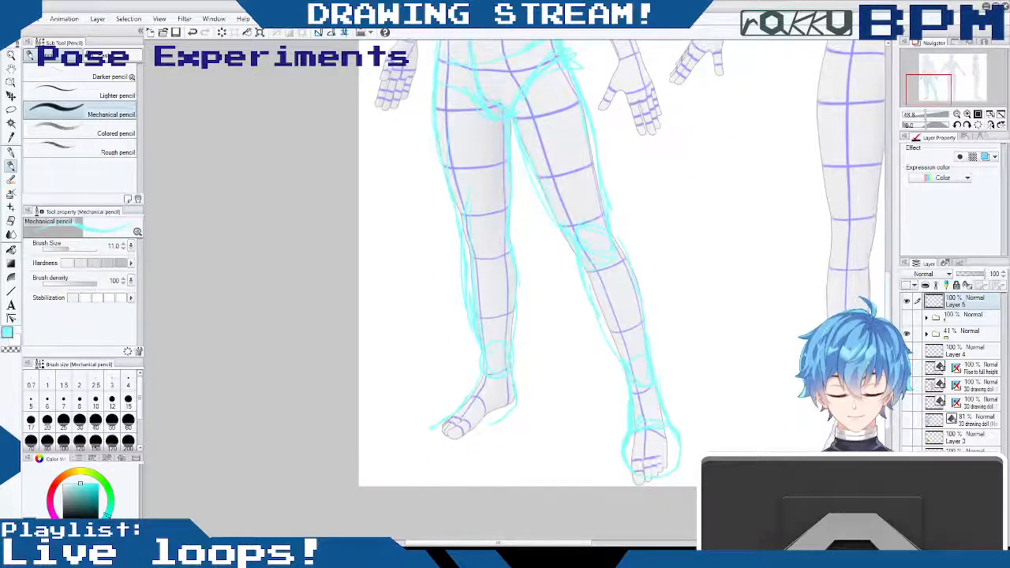
pyautogui.moveTo(482, 415); pyautogui.dragTo(492, 437)
pyautogui.moveTo(430, 428)
pyautogui.mouseDown()
pyautogui.moveTo(430, 453)
pyautogui.moveTo(493, 437)
pyautogui.moveTo(501, 421)
pyautogui.moveTo(476, 451)
pyautogui.moveTo(446, 428)
pyautogui.mouseUp()
pyautogui.moveTo(624, 478); pyautogui.dragTo(677, 478)
pyautogui.moveTo(889, 310); pyautogui.dragTo(889, 204)
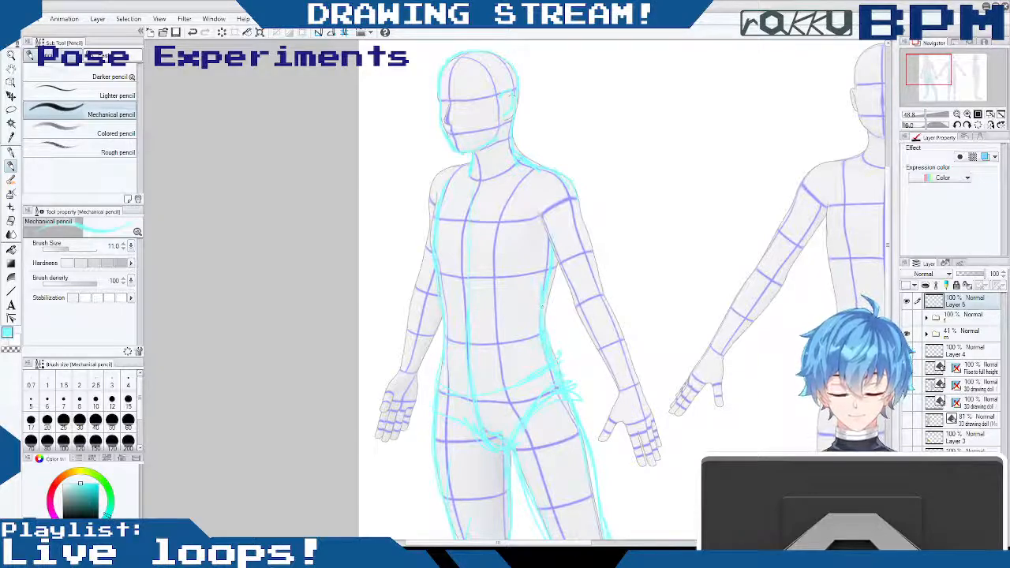
# - Strengthen the near side of the waist and the waistline, and sketch the rounded outlines of both shoulders
pyautogui.moveTo(550, 335)
pyautogui.mouseDown()
pyautogui.moveTo(566, 391)
pyautogui.moveTo(562, 357)
pyautogui.moveTo(570, 377)
pyautogui.mouseUp()
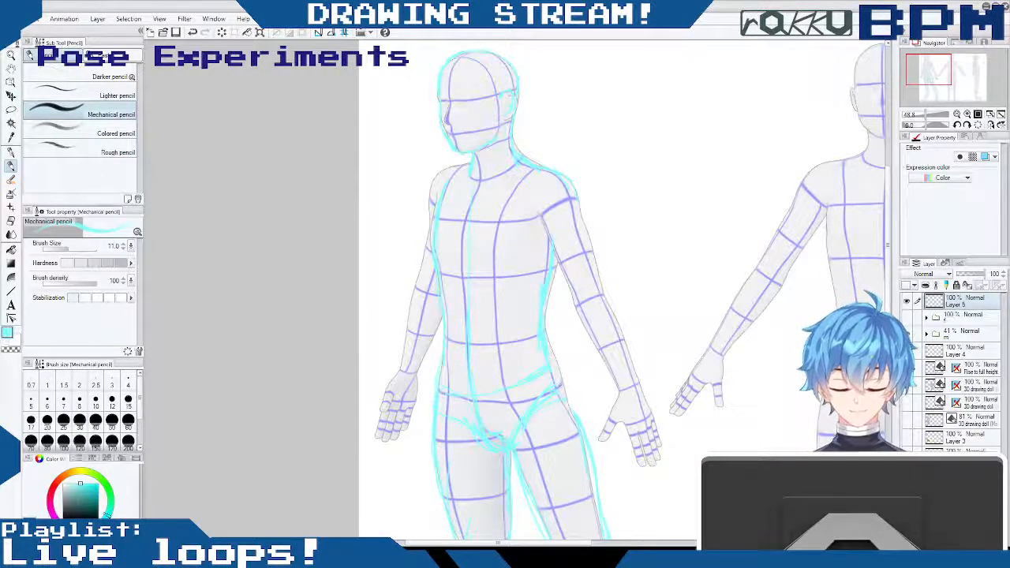
pyautogui.moveTo(521, 385); pyautogui.dragTo(555, 373)
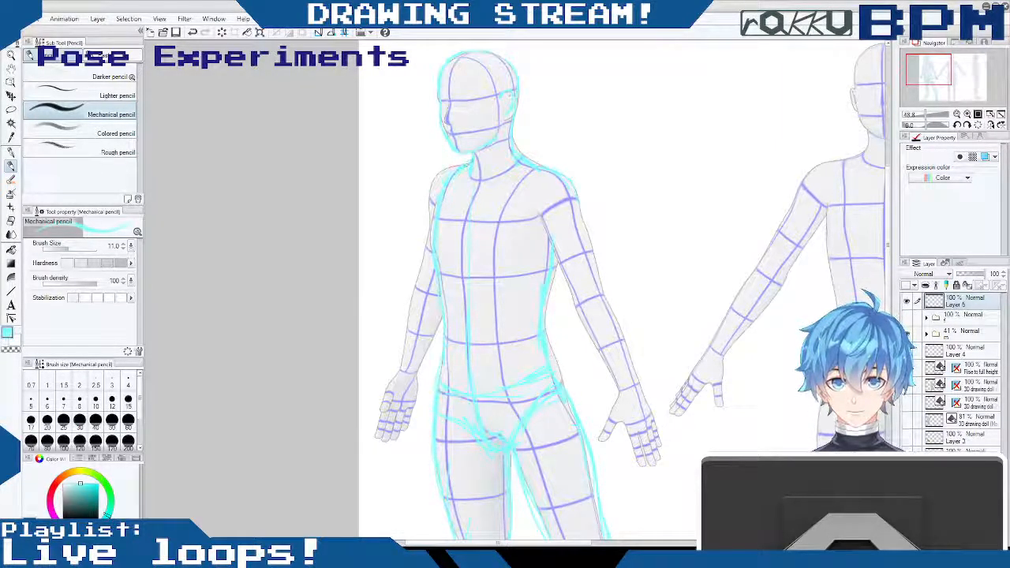
pyautogui.moveTo(469, 164); pyautogui.dragTo(432, 210)
pyautogui.moveTo(562, 174); pyautogui.dragTo(584, 219)
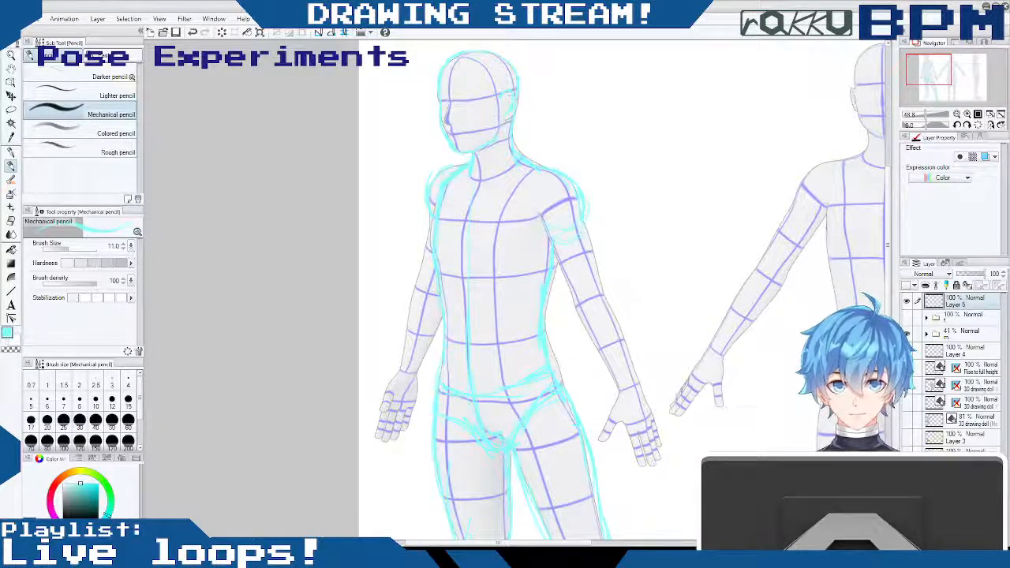
# - Trace the near arm from the upper arm through elbow and forearm, and outline its hand and fingers
pyautogui.moveTo(587, 207)
pyautogui.mouseDown()
pyautogui.moveTo(605, 284)
pyautogui.moveTo(575, 318)
pyautogui.mouseUp()
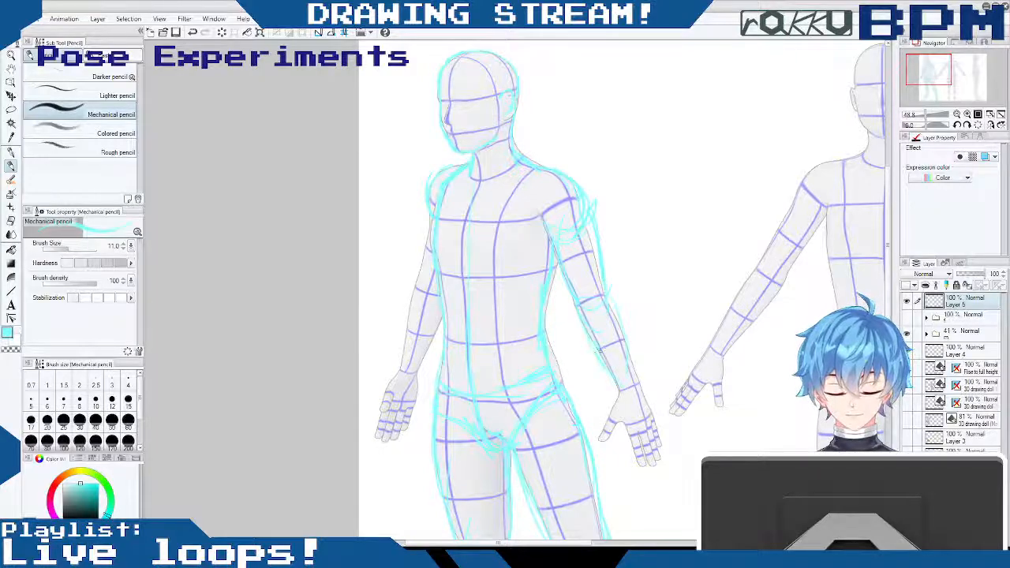
pyautogui.moveTo(617, 294)
pyautogui.mouseDown()
pyautogui.moveTo(626, 369)
pyautogui.moveTo(614, 353)
pyautogui.moveTo(604, 440)
pyautogui.moveTo(657, 458)
pyautogui.mouseUp()
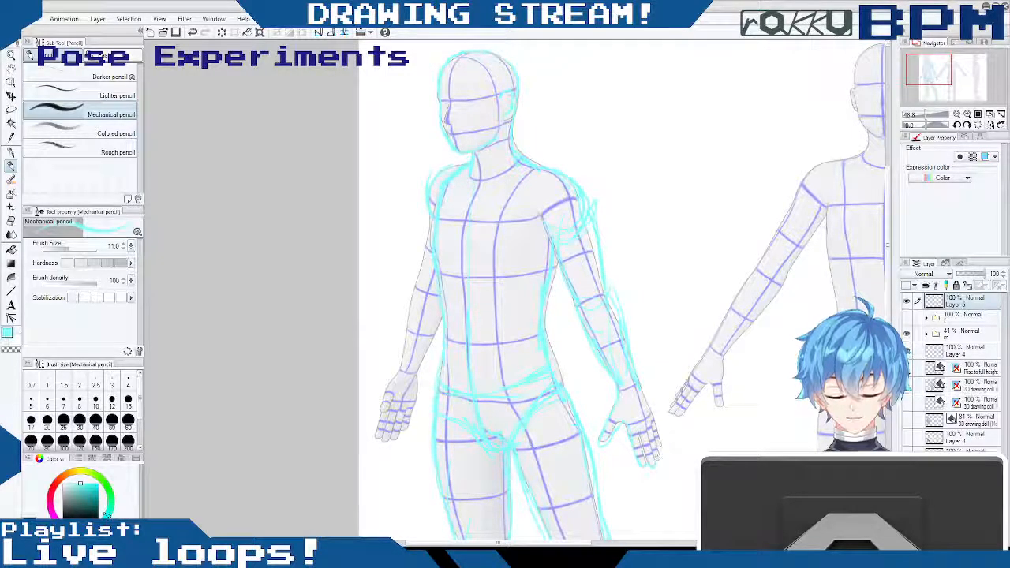
pyautogui.moveTo(643, 386); pyautogui.dragTo(663, 448)
pyautogui.moveTo(646, 386); pyautogui.dragTo(652, 407)
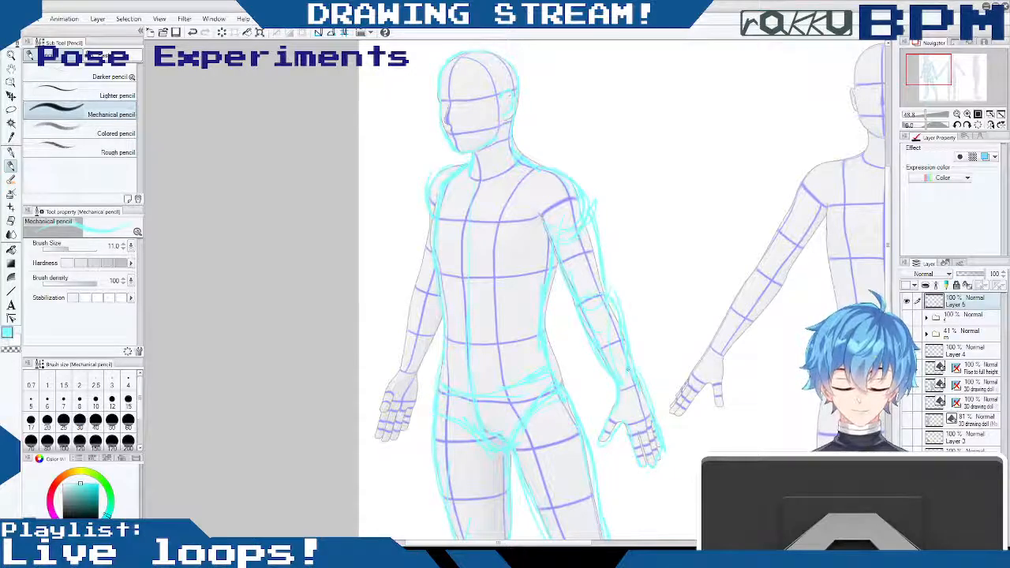
# - Clean up the near shoulder's outer curve and trace the far arm down to its wrist and hand
pyautogui.moveTo(570, 172)
pyautogui.mouseDown()
pyautogui.moveTo(599, 224)
pyautogui.moveTo(594, 186)
pyautogui.mouseUp()
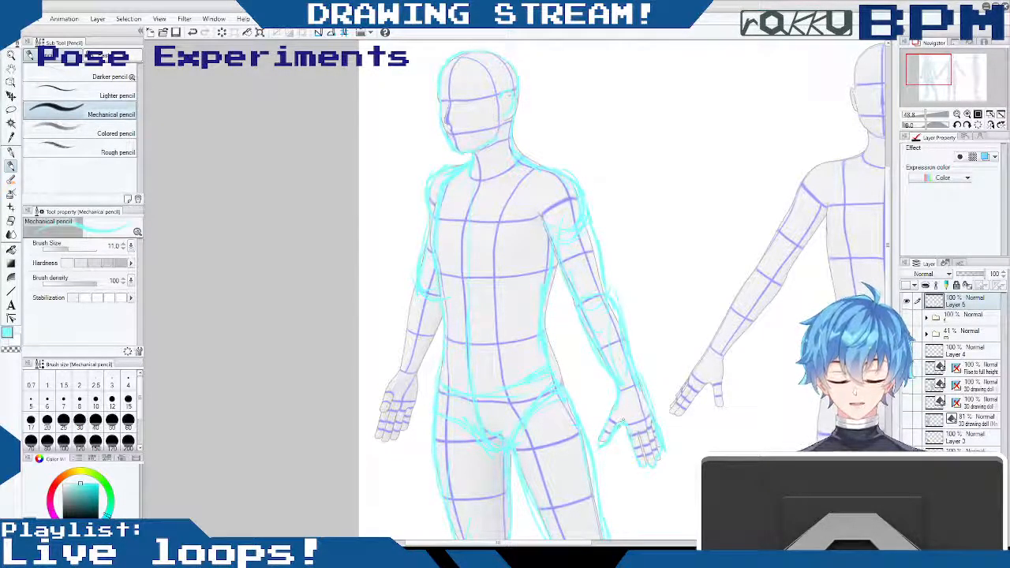
pyautogui.moveTo(414, 300)
pyautogui.mouseDown()
pyautogui.moveTo(401, 373)
pyautogui.moveTo(414, 394)
pyautogui.mouseUp()
pyautogui.moveTo(439, 336); pyautogui.dragTo(406, 430)
pyautogui.moveTo(392, 383)
pyautogui.mouseDown()
pyautogui.moveTo(376, 437)
pyautogui.moveTo(401, 436)
pyautogui.moveTo(378, 406)
pyautogui.moveTo(388, 414)
pyautogui.mouseUp()
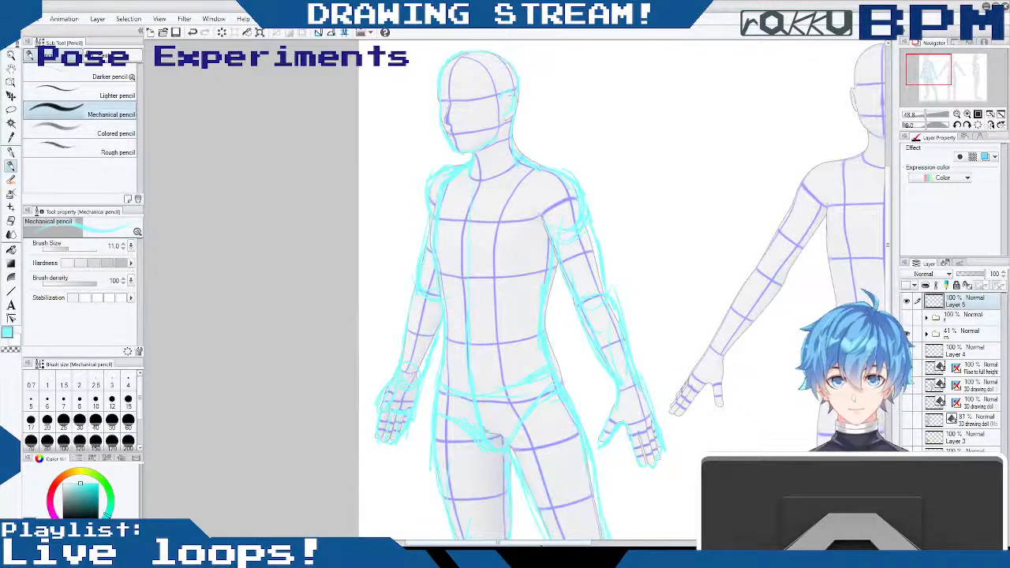
# - Sketch curved cross-contour lines over the chest and below the ribs
pyautogui.moveTo(441, 275)
pyautogui.mouseDown()
pyautogui.moveTo(506, 274)
pyautogui.moveTo(556, 295)
pyautogui.mouseUp()
pyautogui.moveTo(436, 221); pyautogui.dragTo(526, 229)
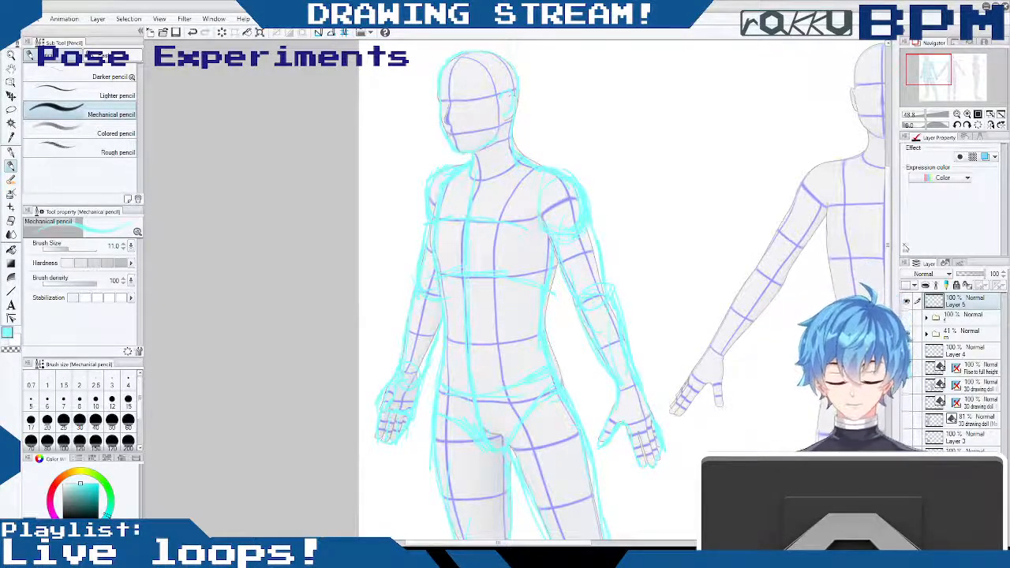
# - Hide the drawing doll reference folder so only the cyan sketch shows, and check the legs and torso
pyautogui.scroll(-5, 521, 292)
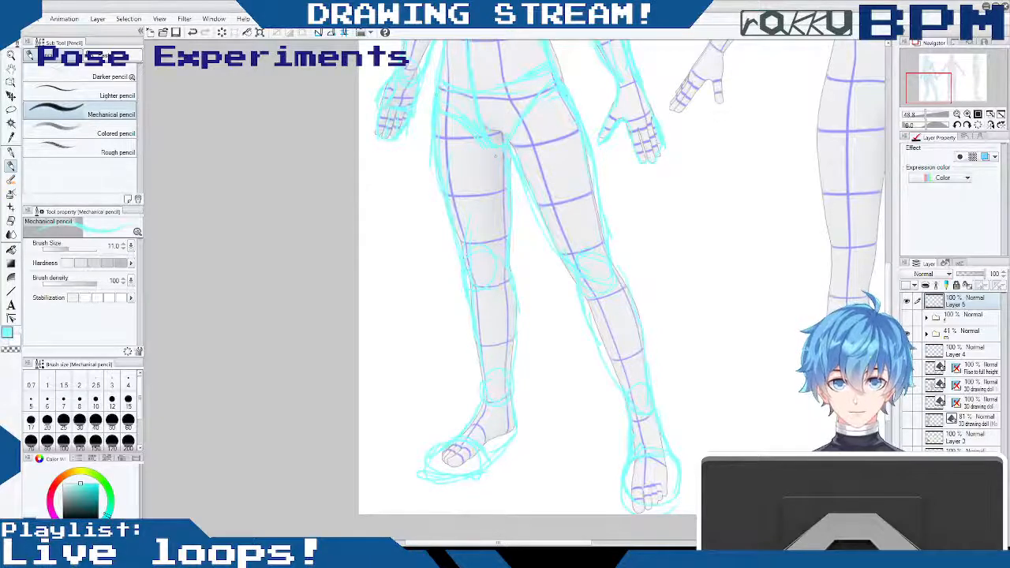
pyautogui.moveTo(890, 289); pyautogui.dragTo(865, 254)
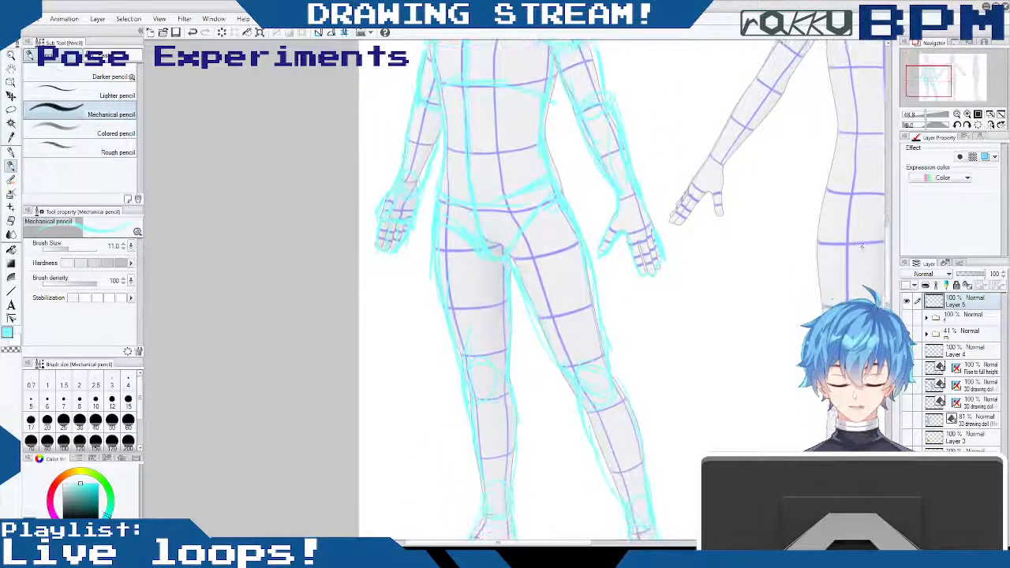
pyautogui.click(908, 334)
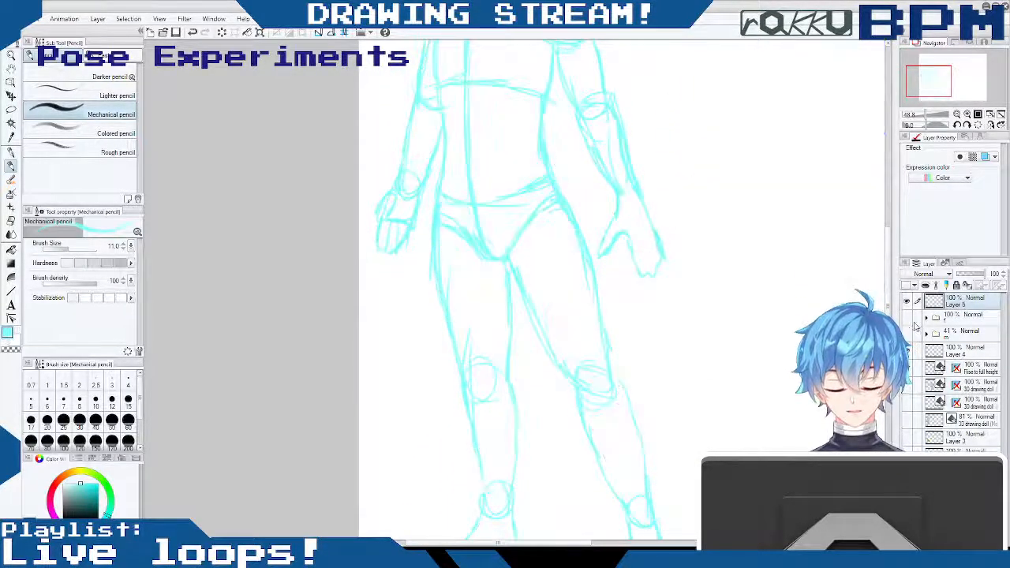
pyautogui.moveTo(887, 251); pyautogui.dragTo(887, 201)
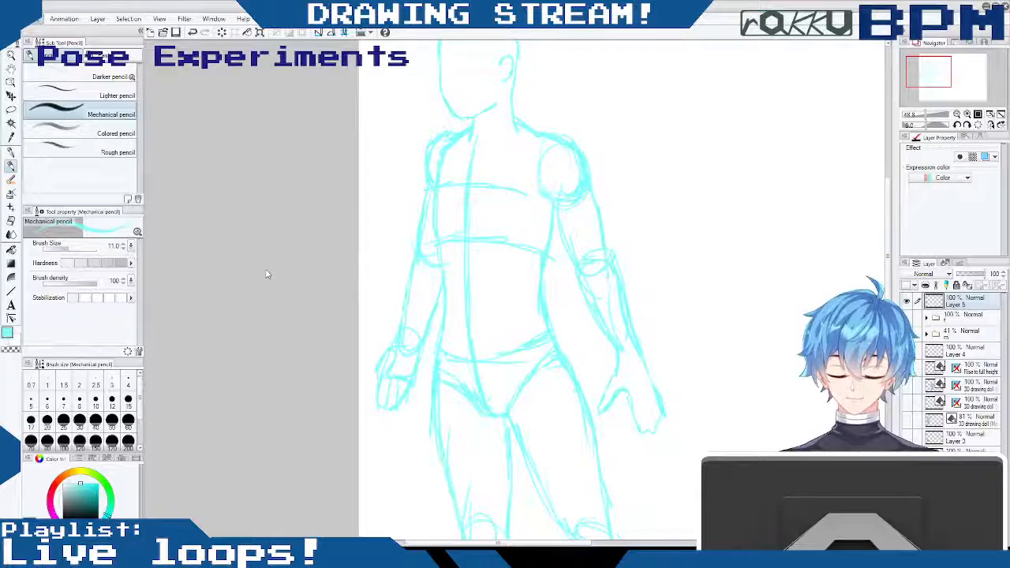
# - Rotate the whole cyan sketch slightly clockwise to adjust the figure's balance, and apply the transformation
pyautogui.hotkey('ctrl', 't')
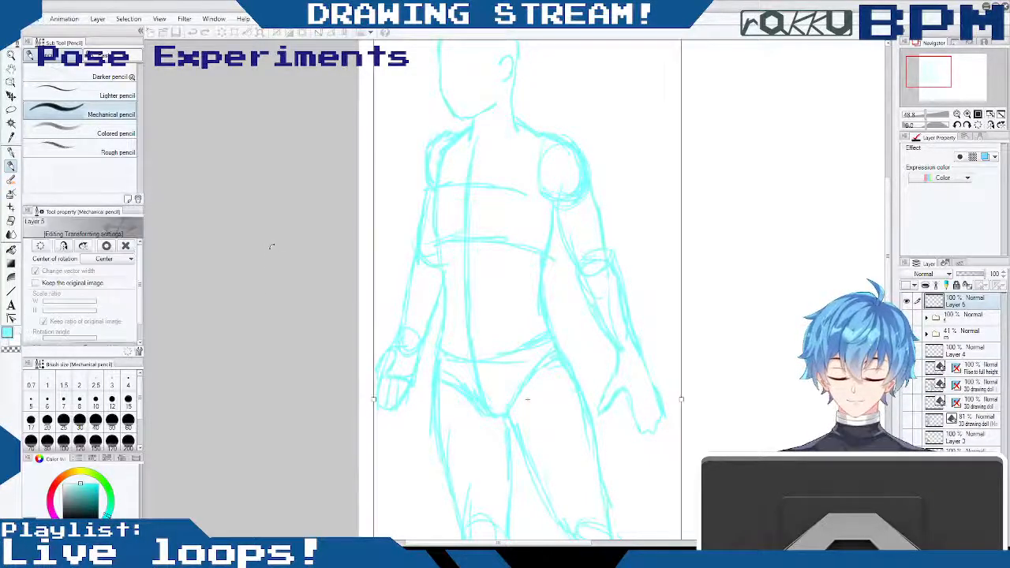
pyautogui.scroll(3, 695, 205)
pyautogui.moveTo(713, 169)
pyautogui.mouseDown()
pyautogui.moveTo(697, 156)
pyautogui.moveTo(724, 153)
pyautogui.mouseUp()
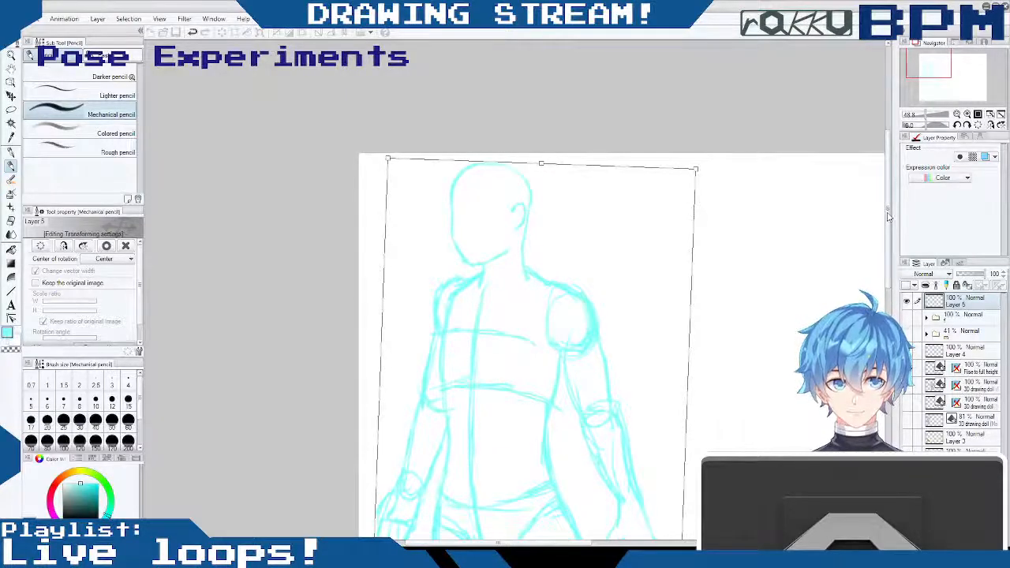
pyautogui.scroll(-9, 528, 149)
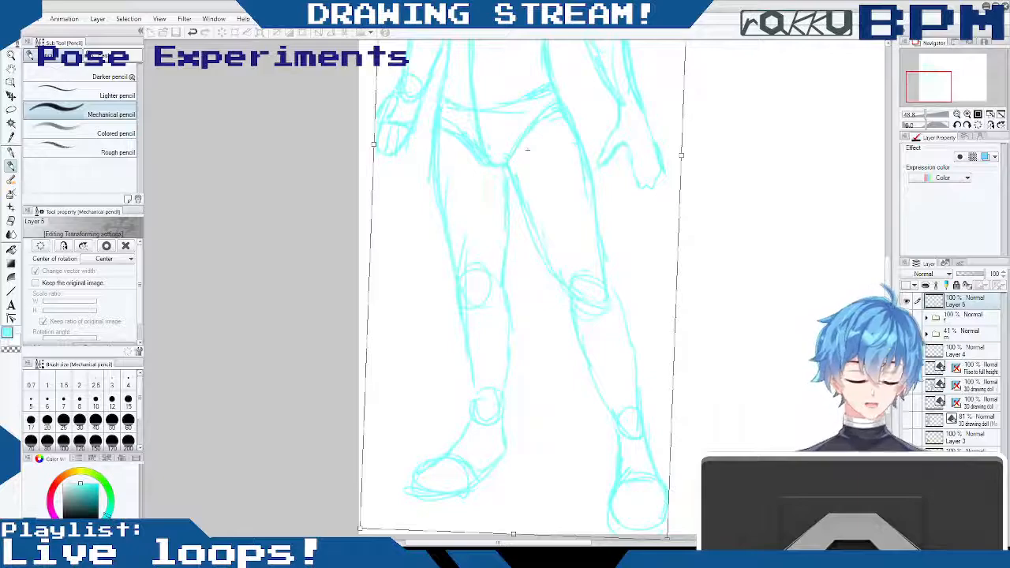
pyautogui.press('Return')
pyautogui.scroll(1, 527, 149)
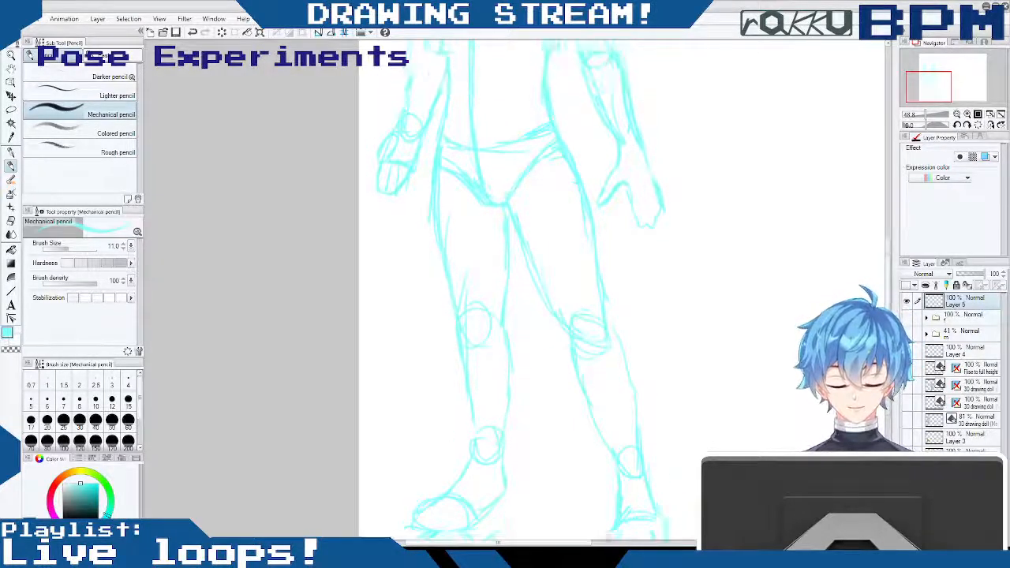
pyautogui.scroll(5, 528, 149)
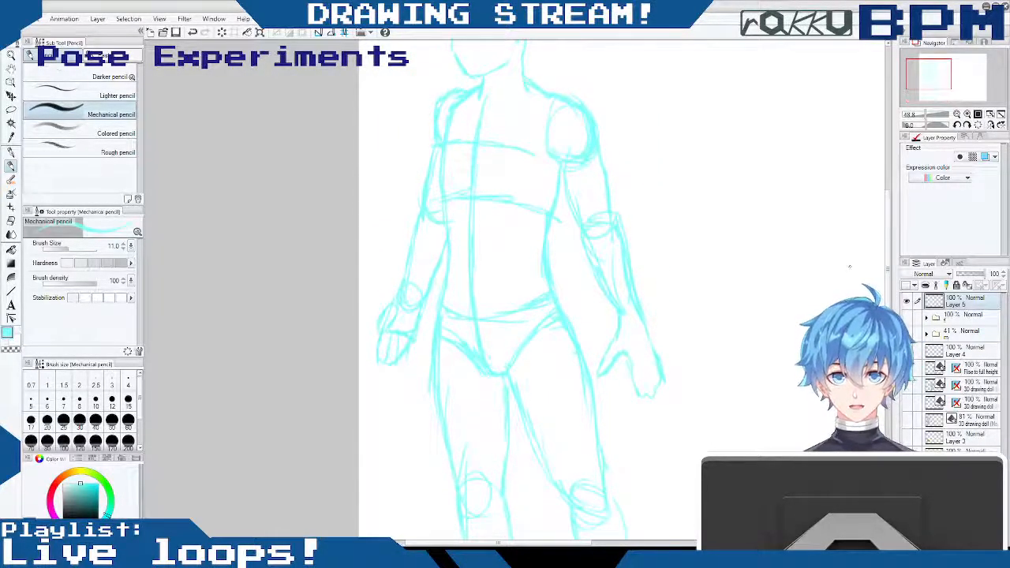
# - Strengthen the far knee, the near leg's inner thigh and its calf with the mechanical pencil
pyautogui.click(11, 168)
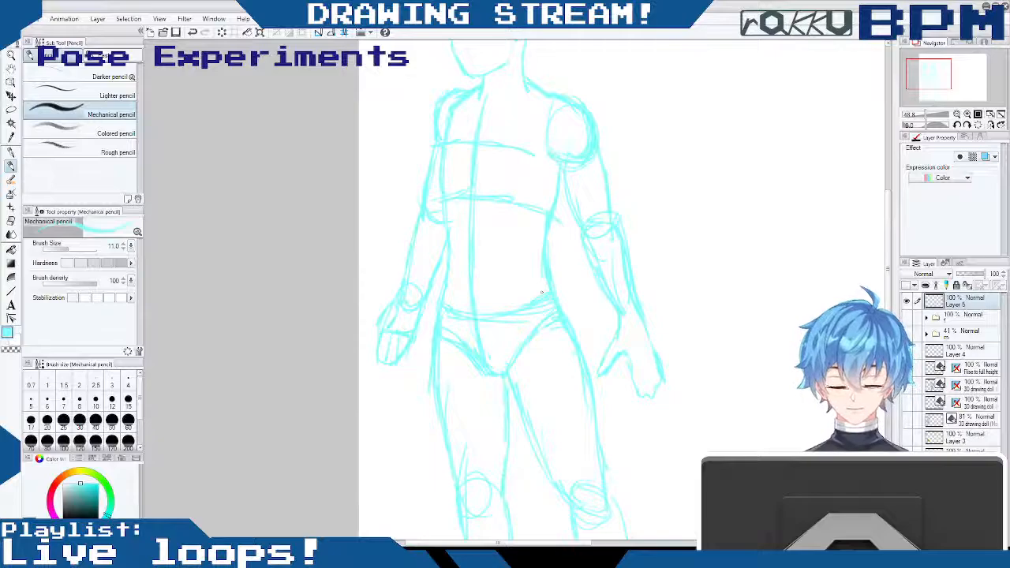
pyautogui.moveTo(888, 239); pyautogui.dragTo(883, 300)
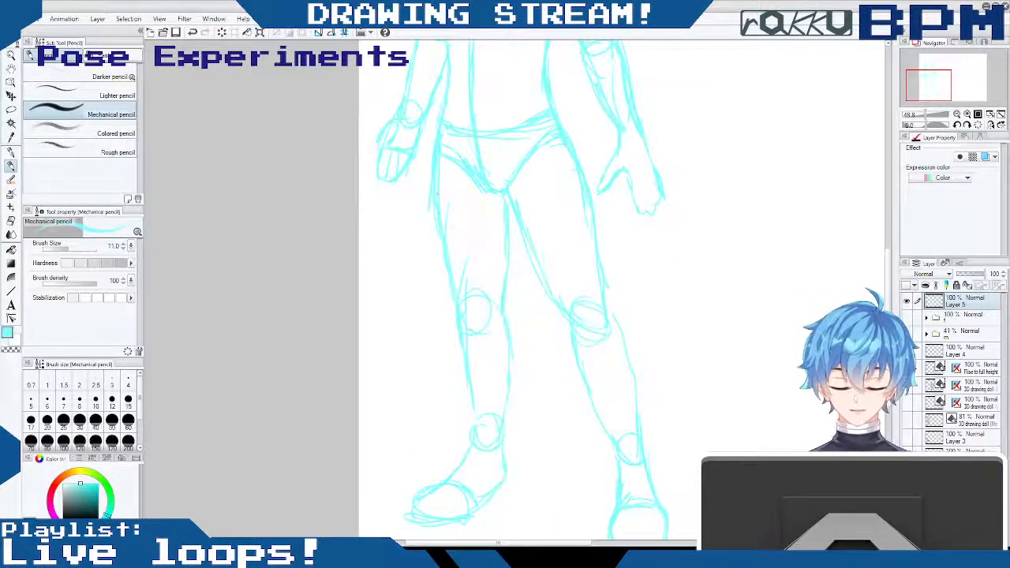
pyautogui.moveTo(495, 334); pyautogui.dragTo(474, 336)
pyautogui.moveTo(543, 260); pyautogui.dragTo(579, 334)
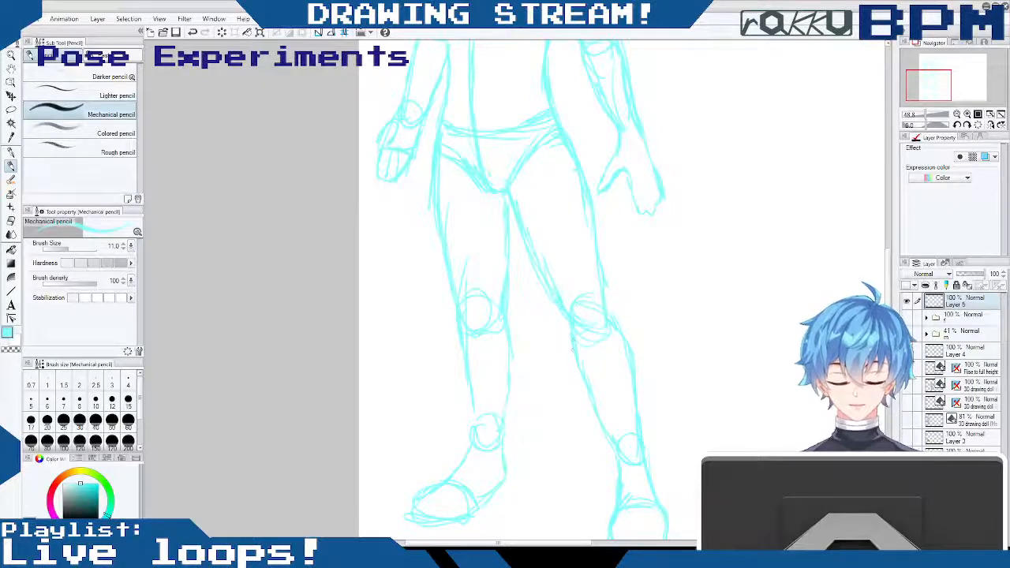
pyautogui.moveTo(888, 270)
pyautogui.mouseDown()
pyautogui.moveTo(892, 221)
pyautogui.moveTo(881, 272)
pyautogui.mouseUp()
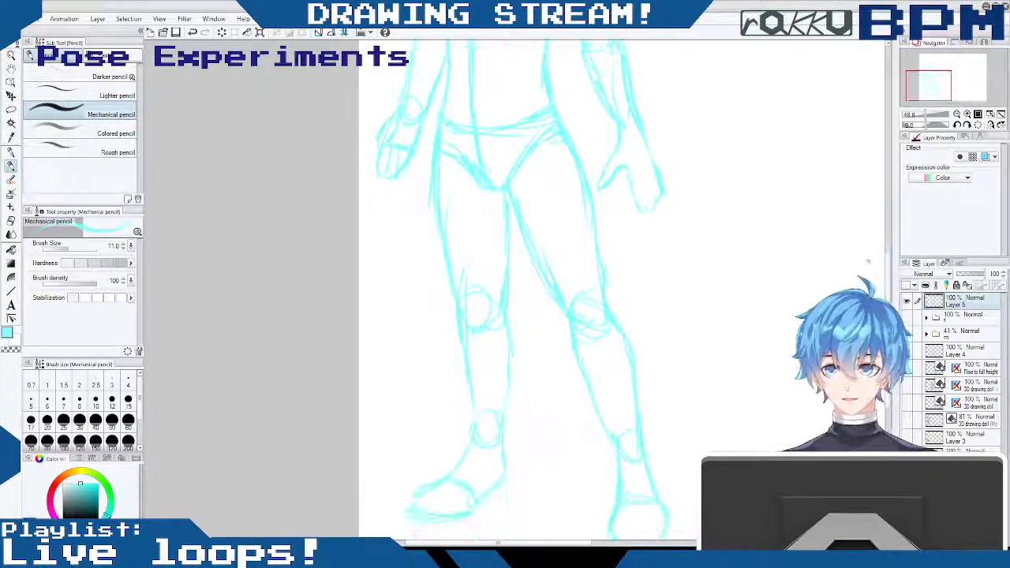
# - Lasso the lower body from the waist down, move it up slightly, rotate it by 2.2 degrees and deselect
pyautogui.click(12, 110)
pyautogui.moveTo(442, 97)
pyautogui.mouseDown()
pyautogui.moveTo(394, 431)
pyautogui.moveTo(401, 510)
pyautogui.moveTo(446, 540)
pyautogui.moveTo(546, 541)
pyautogui.moveTo(632, 511)
pyautogui.moveTo(697, 464)
pyautogui.moveTo(742, 405)
pyautogui.moveTo(707, 288)
pyautogui.moveTo(606, 163)
pyautogui.moveTo(566, 41)
pyautogui.moveTo(562, 63)
pyautogui.moveTo(539, 75)
pyautogui.moveTo(442, 93)
pyautogui.mouseUp()
pyautogui.moveTo(889, 326); pyautogui.dragTo(889, 282)
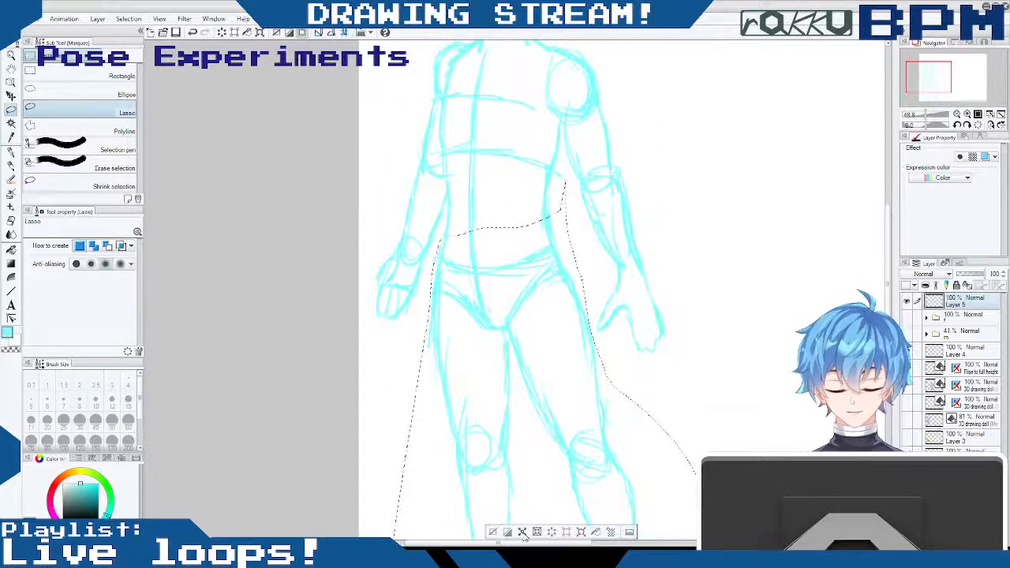
pyautogui.click(581, 532)
pyautogui.moveTo(528, 226); pyautogui.dragTo(527, 229)
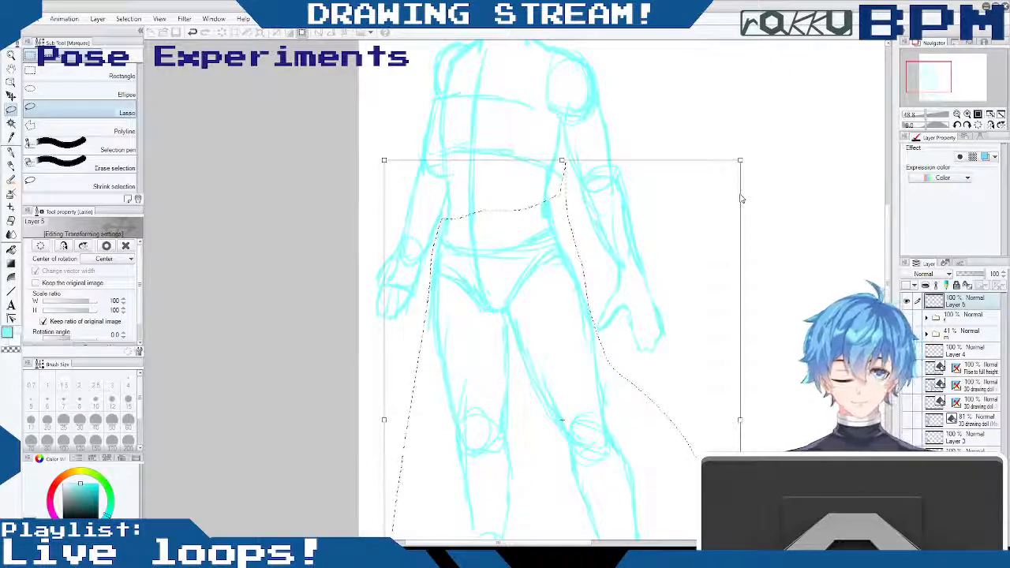
pyautogui.moveTo(767, 135); pyautogui.dragTo(777, 143)
pyautogui.moveTo(582, 265); pyautogui.dragTo(565, 260)
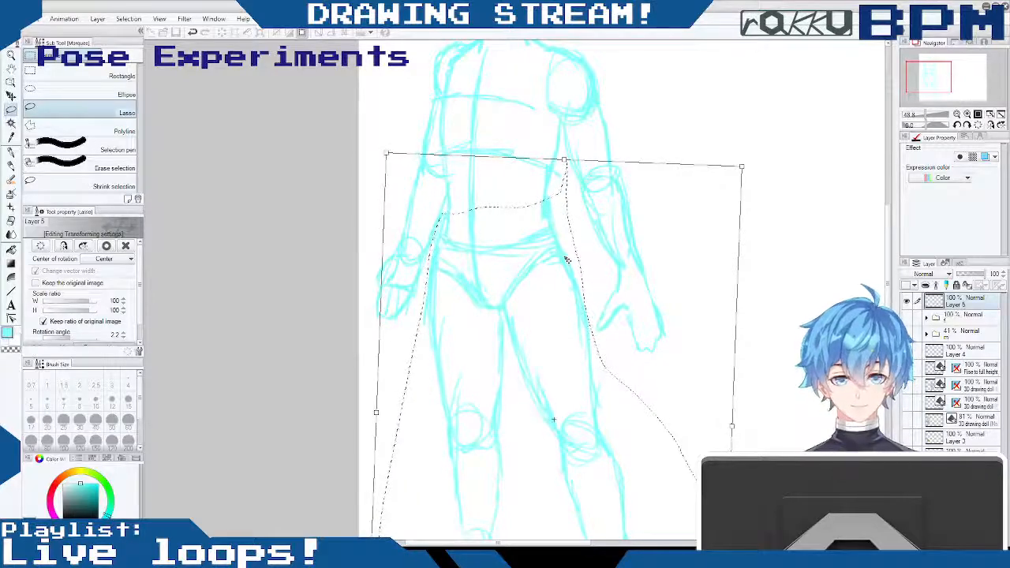
pyautogui.press('Return')
pyautogui.click(479, 531)
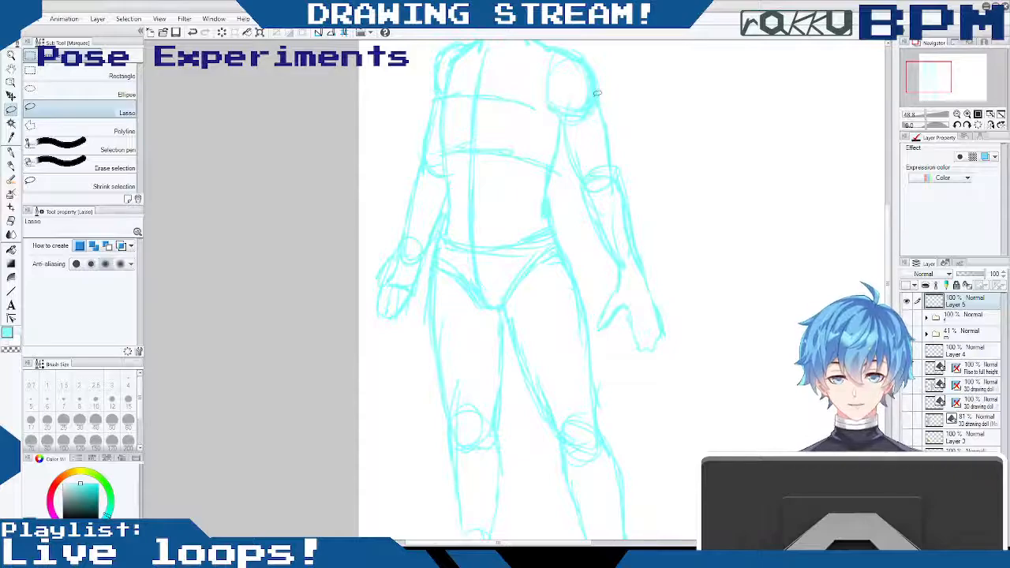
# - Redraw the torso's centre line, chest and rib cross-contours and pelvis line, and clean up the far waist and forearm
pyautogui.click(13, 165)
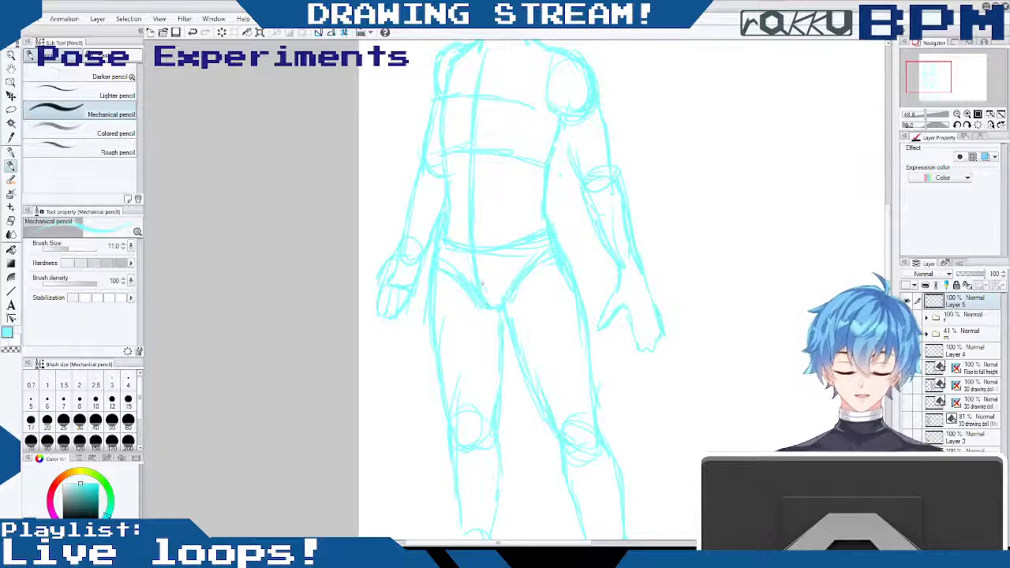
pyautogui.moveTo(490, 66); pyautogui.dragTo(483, 296)
pyautogui.moveTo(464, 247)
pyautogui.mouseDown()
pyautogui.moveTo(476, 80)
pyautogui.moveTo(464, 147)
pyautogui.moveTo(547, 161)
pyautogui.mouseUp()
pyautogui.moveTo(461, 101); pyautogui.dragTo(548, 93)
pyautogui.moveTo(447, 240)
pyautogui.mouseDown()
pyautogui.moveTo(473, 293)
pyautogui.moveTo(463, 281)
pyautogui.moveTo(499, 309)
pyautogui.mouseUp()
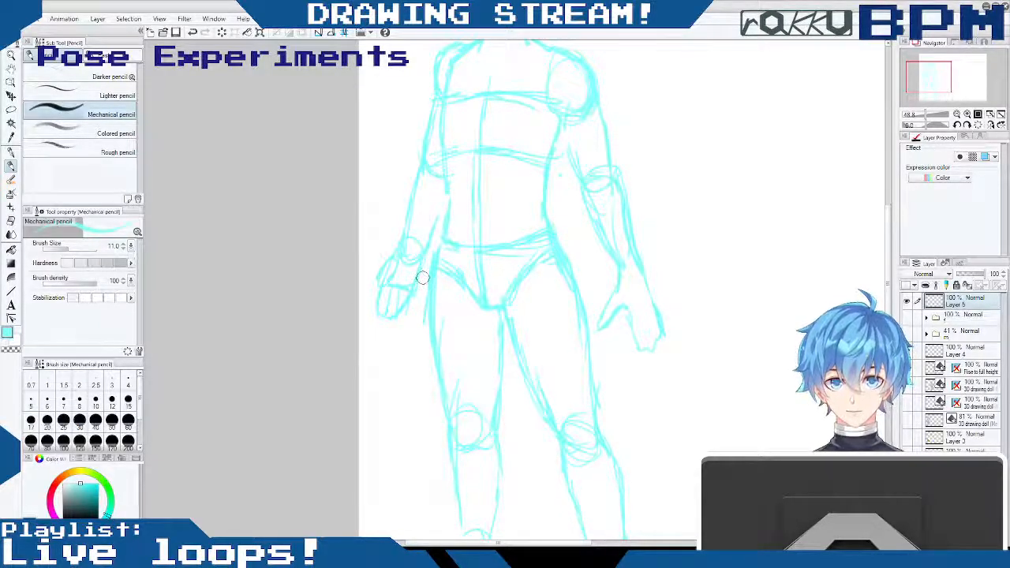
pyautogui.moveTo(447, 202); pyautogui.dragTo(425, 257)
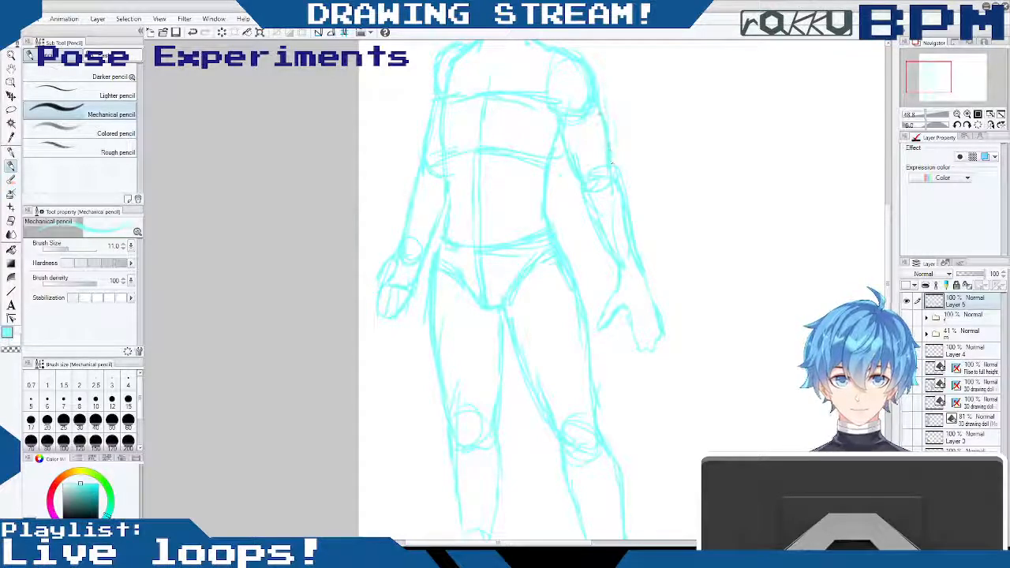
# - Draw the curved eye line across the head and a vertical centre line down the face
pyautogui.moveTo(889, 285); pyautogui.dragTo(892, 227)
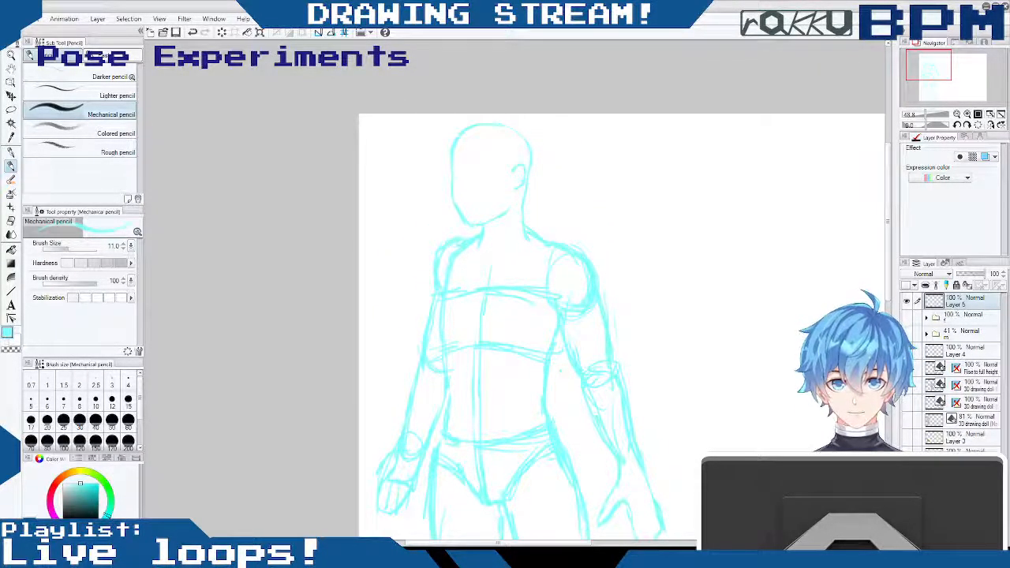
pyautogui.moveTo(432, 175); pyautogui.dragTo(524, 167)
pyautogui.moveTo(472, 128)
pyautogui.mouseDown()
pyautogui.moveTo(466, 168)
pyautogui.moveTo(473, 234)
pyautogui.mouseUp()
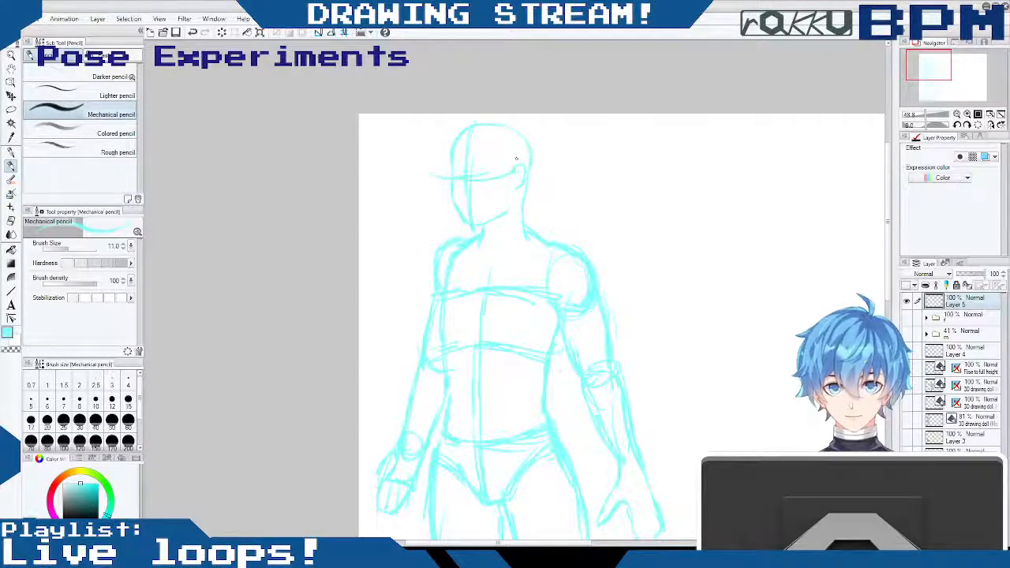
pyautogui.moveTo(471, 176); pyautogui.dragTo(471, 196)
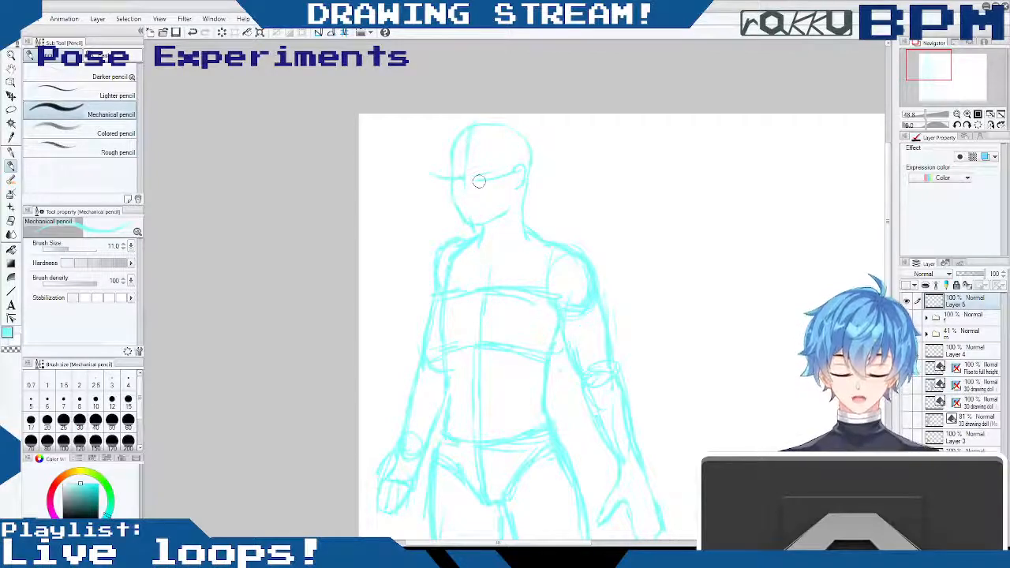
pyautogui.moveTo(464, 142); pyautogui.dragTo(472, 223)
# - Strengthen the face, skull and neck contours, and redraw the far shoulder and side of the chest
pyautogui.moveTo(452, 178); pyautogui.dragTo(471, 227)
pyautogui.moveTo(473, 123)
pyautogui.mouseDown()
pyautogui.moveTo(522, 140)
pyautogui.moveTo(531, 161)
pyautogui.mouseUp()
pyautogui.moveTo(527, 238); pyautogui.dragTo(545, 246)
pyautogui.moveTo(479, 227); pyautogui.dragTo(455, 247)
pyautogui.moveTo(452, 242); pyautogui.dragTo(427, 292)
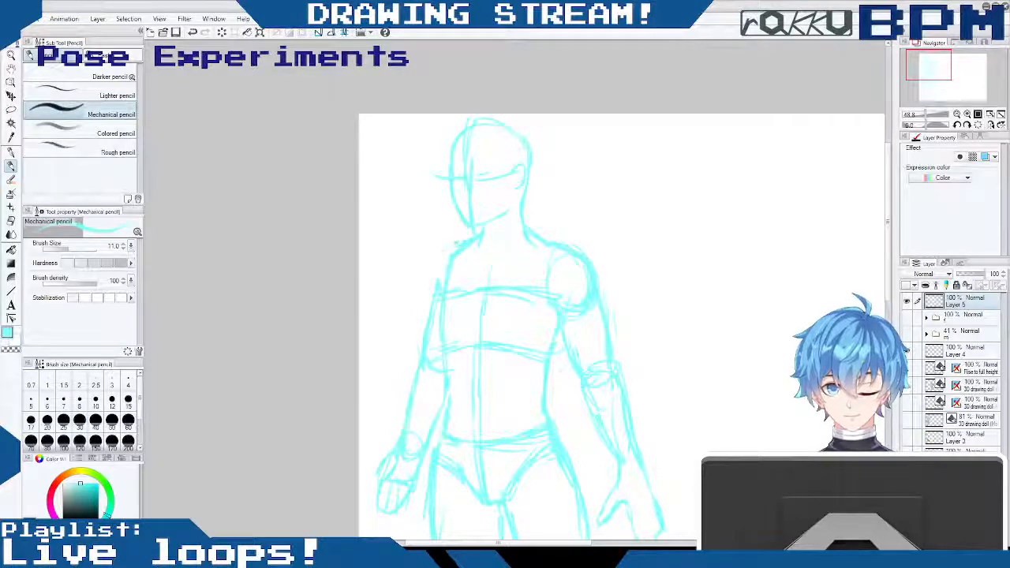
pyautogui.moveTo(449, 263); pyautogui.dragTo(441, 335)
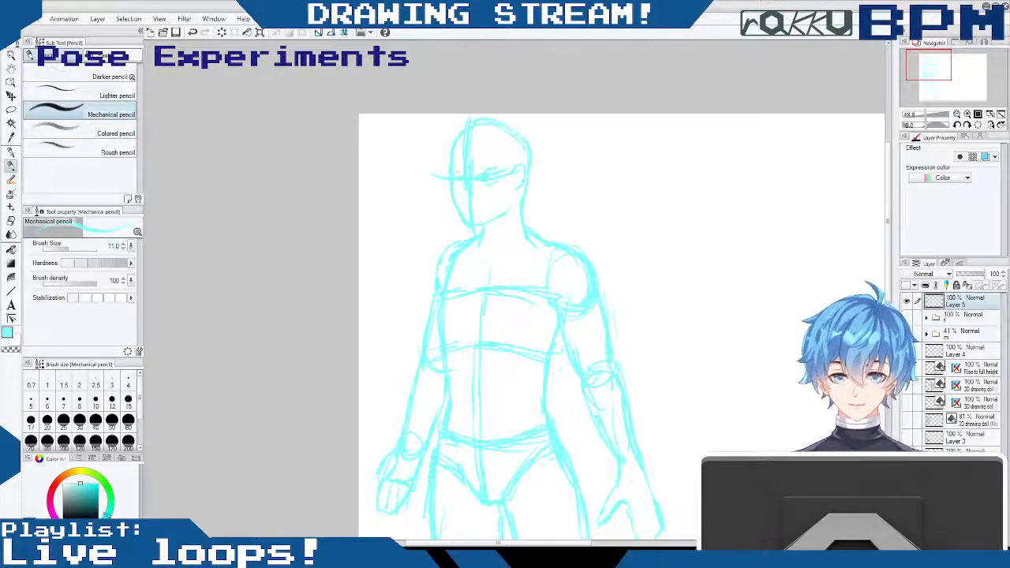
# - Rough in the eye and mouth along the face guidelines
pyautogui.moveTo(459, 170)
pyautogui.mouseDown()
pyautogui.moveTo(461, 204)
pyautogui.moveTo(494, 205)
pyautogui.mouseUp()
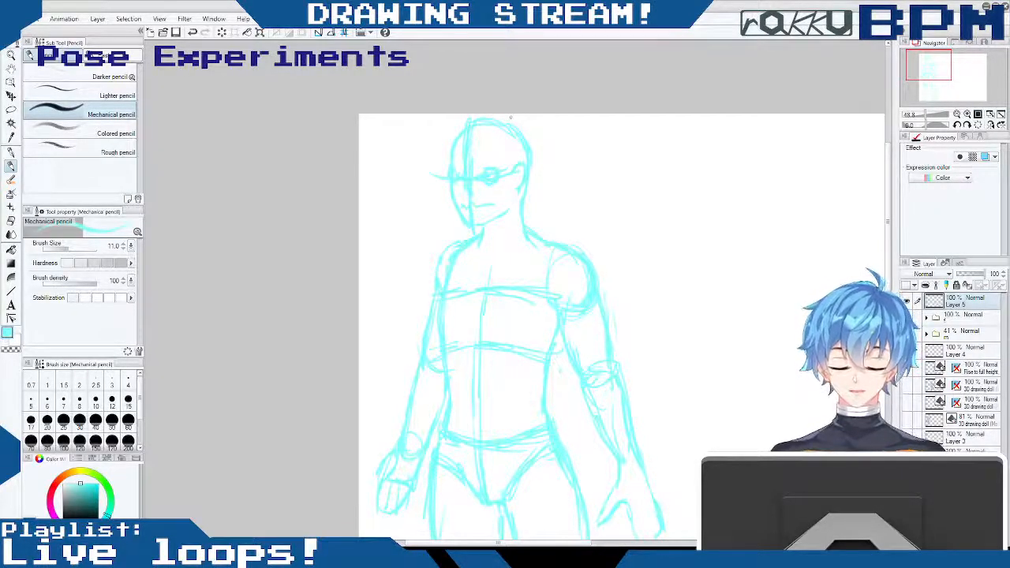
# - Draw a facing-direction arrow beside the face and restate the torso's centre line with its chest and rib cross-contours
pyautogui.moveTo(418, 214); pyautogui.dragTo(398, 229)
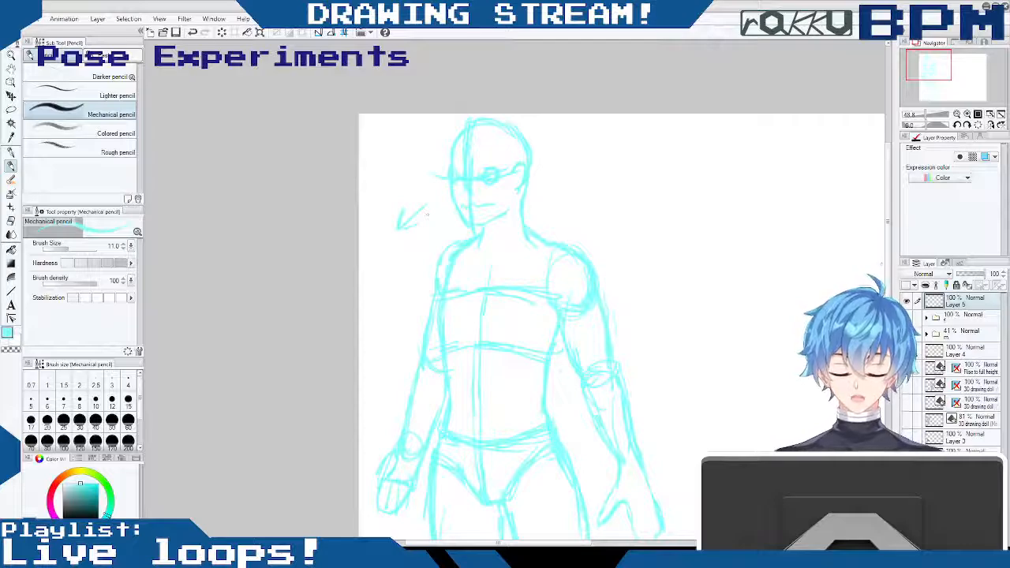
pyautogui.scroll(-3, 426, 213)
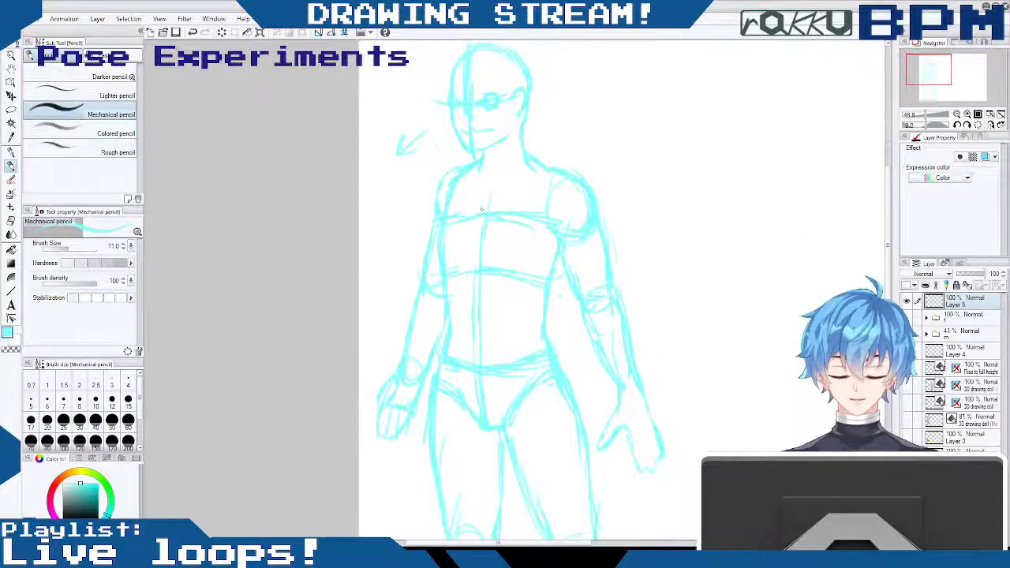
pyautogui.moveTo(497, 186); pyautogui.dragTo(489, 273)
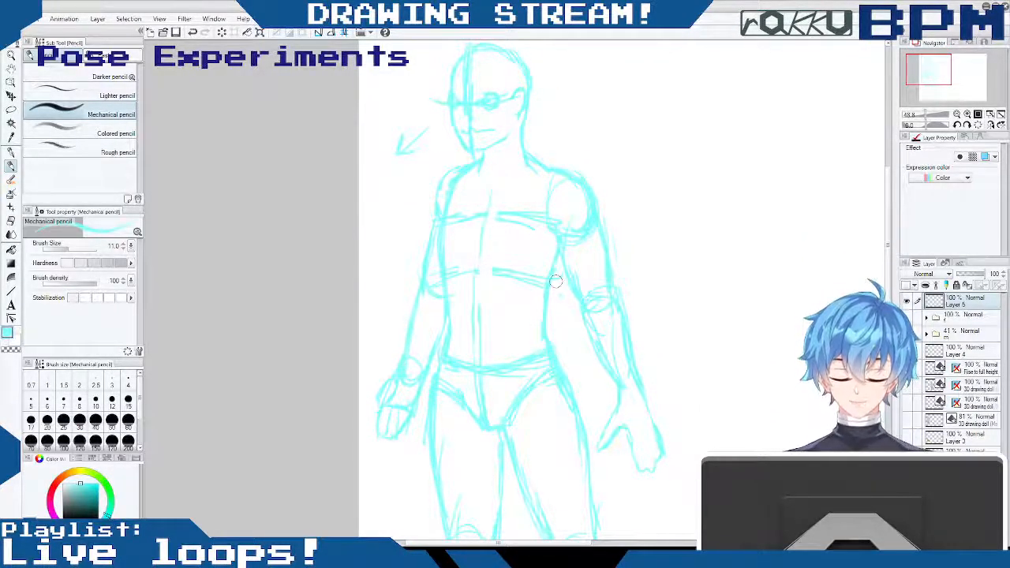
pyautogui.moveTo(434, 223)
pyautogui.mouseDown()
pyautogui.moveTo(486, 207)
pyautogui.moveTo(487, 190)
pyautogui.moveTo(477, 278)
pyautogui.mouseUp()
# - Draw the collarbones and neck muscle line, and strengthen the outer contour of the near shoulder
pyautogui.moveTo(462, 170); pyautogui.dragTo(478, 183)
pyautogui.moveTo(538, 171); pyautogui.dragTo(504, 182)
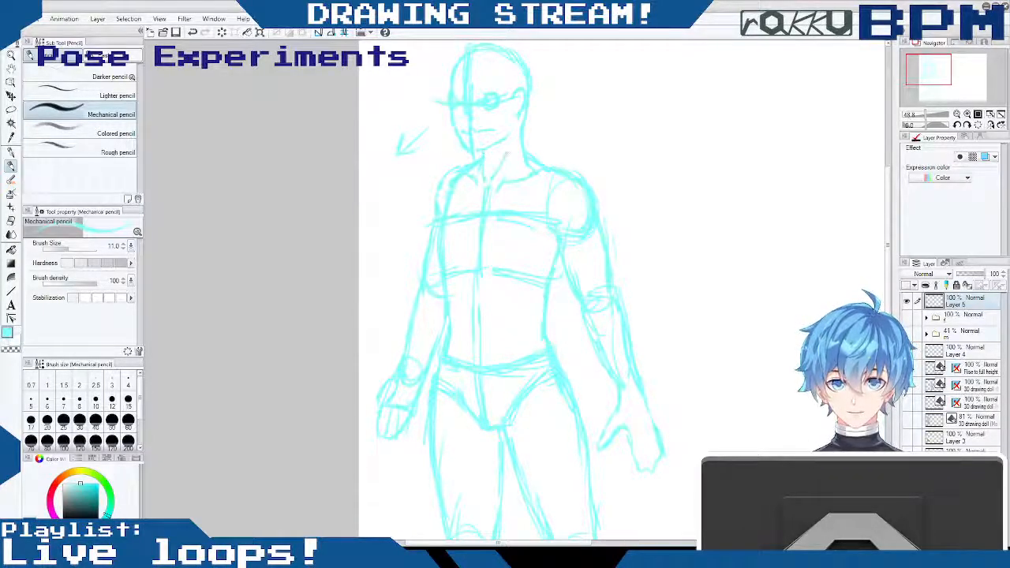
pyautogui.moveTo(543, 160)
pyautogui.mouseDown()
pyautogui.moveTo(595, 190)
pyautogui.moveTo(598, 235)
pyautogui.mouseUp()
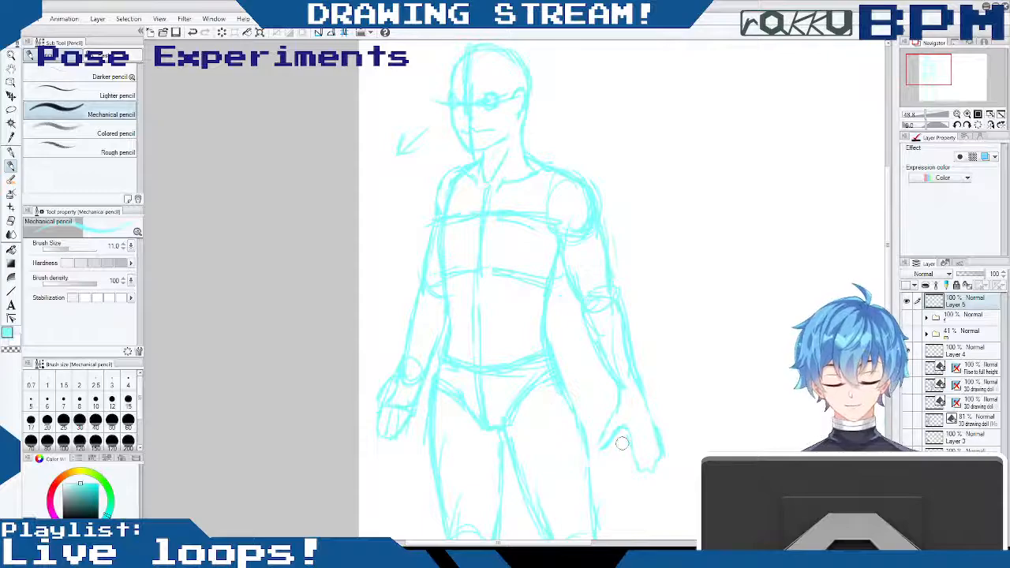
# - Strengthen the near thigh's outer edge and refine the contours of both lower legs, ankles and the near foot
pyautogui.moveTo(586, 443); pyautogui.dragTo(590, 513)
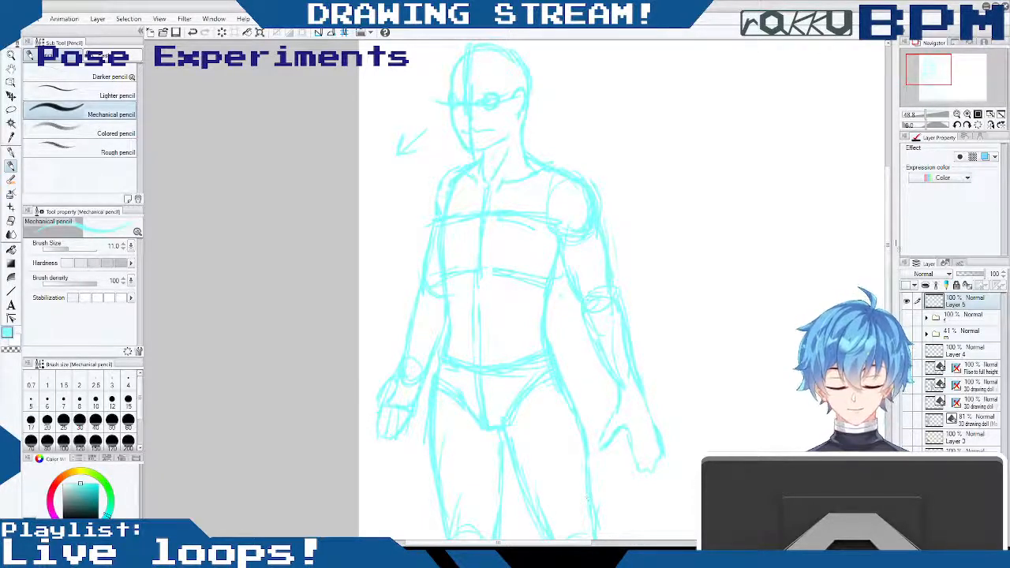
pyautogui.scroll(-5, 513, 292)
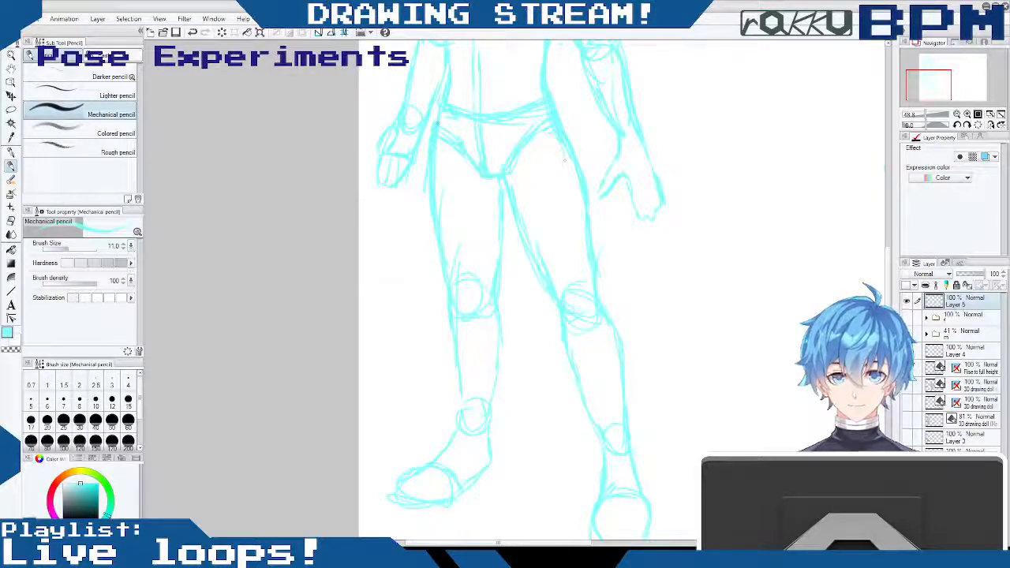
pyautogui.moveTo(453, 316); pyautogui.dragTo(459, 428)
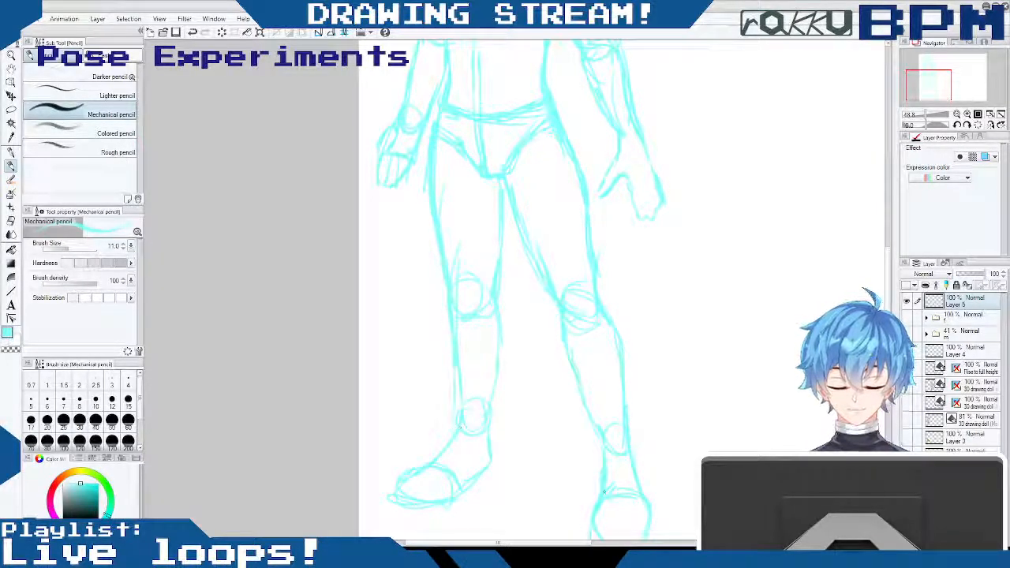
pyautogui.moveTo(626, 491); pyautogui.dragTo(638, 495)
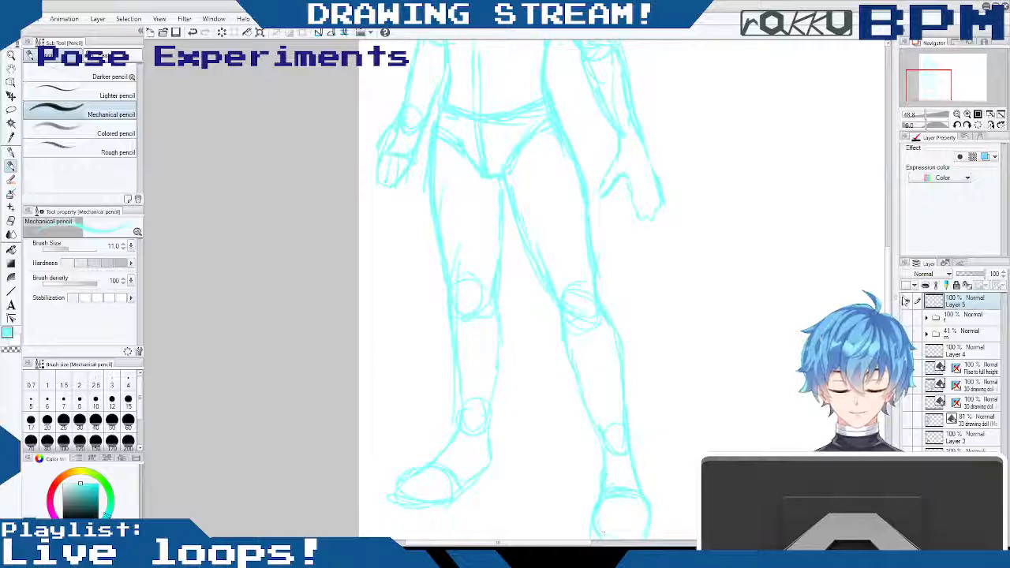
pyautogui.scroll(-3, 521, 293)
pyautogui.moveTo(642, 411)
pyautogui.mouseDown()
pyautogui.moveTo(648, 444)
pyautogui.moveTo(615, 457)
pyautogui.mouseUp()
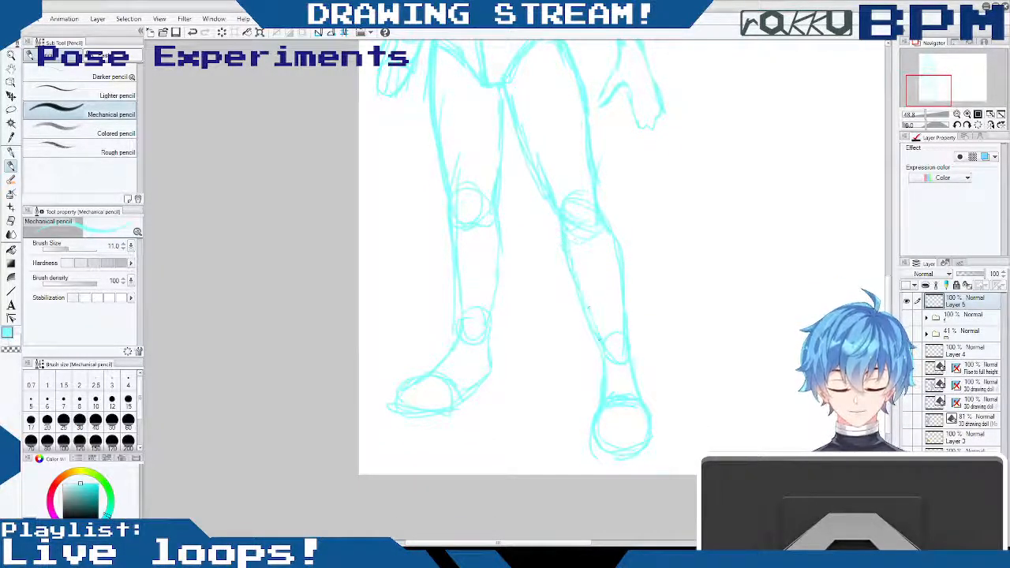
pyautogui.moveTo(596, 337); pyautogui.dragTo(609, 365)
pyautogui.moveTo(499, 223); pyautogui.dragTo(503, 238)
pyautogui.moveTo(498, 284); pyautogui.dragTo(490, 342)
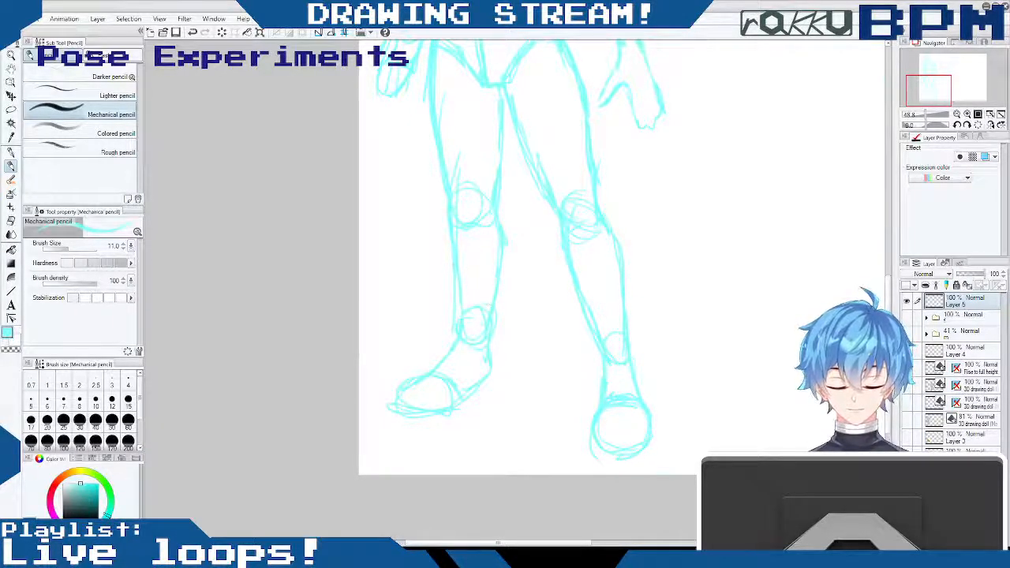
# - Restate the centre line and rib contour on the torso, and redraw the near arm's elbow and forearm with fuller contours
pyautogui.moveTo(888, 342); pyautogui.dragTo(876, 229)
pyautogui.moveTo(479, 308); pyautogui.dragTo(478, 344)
pyautogui.moveTo(451, 309); pyautogui.dragTo(546, 314)
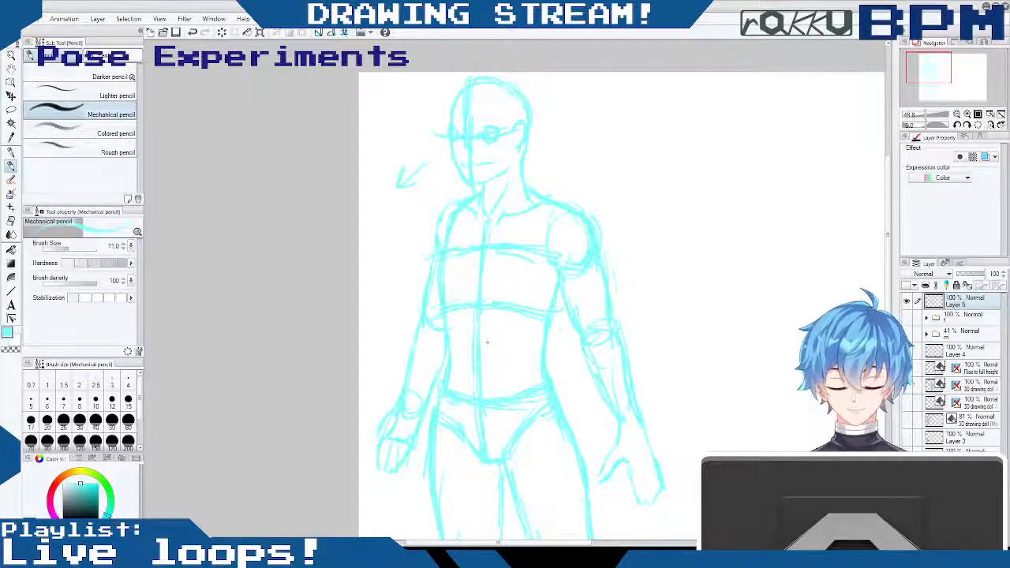
pyautogui.moveTo(566, 299); pyautogui.dragTo(607, 396)
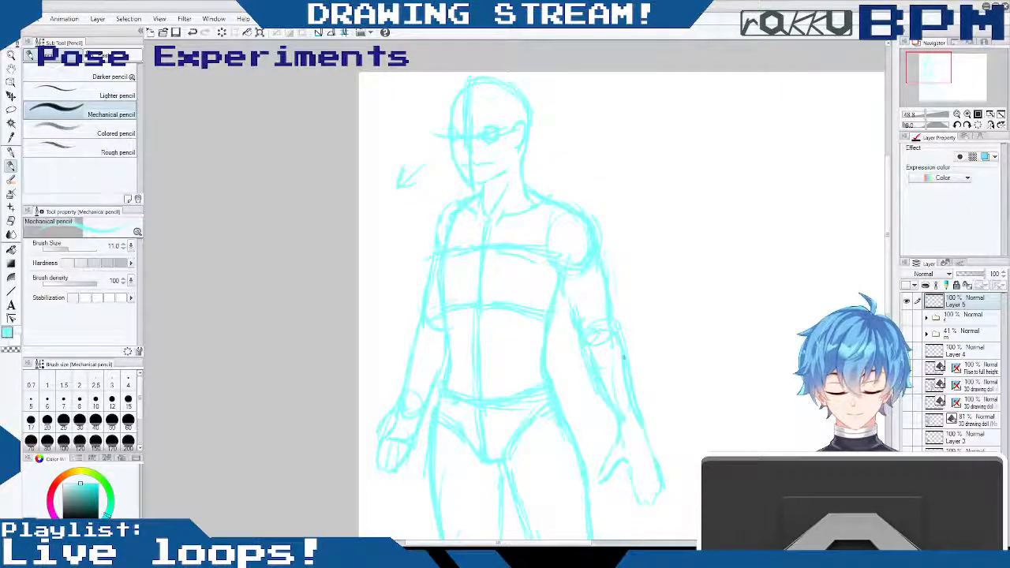
pyautogui.moveTo(602, 317)
pyautogui.mouseDown()
pyautogui.moveTo(613, 344)
pyautogui.moveTo(608, 328)
pyautogui.moveTo(593, 326)
pyautogui.moveTo(594, 345)
pyautogui.moveTo(613, 318)
pyautogui.moveTo(629, 349)
pyautogui.moveTo(641, 431)
pyautogui.mouseUp()
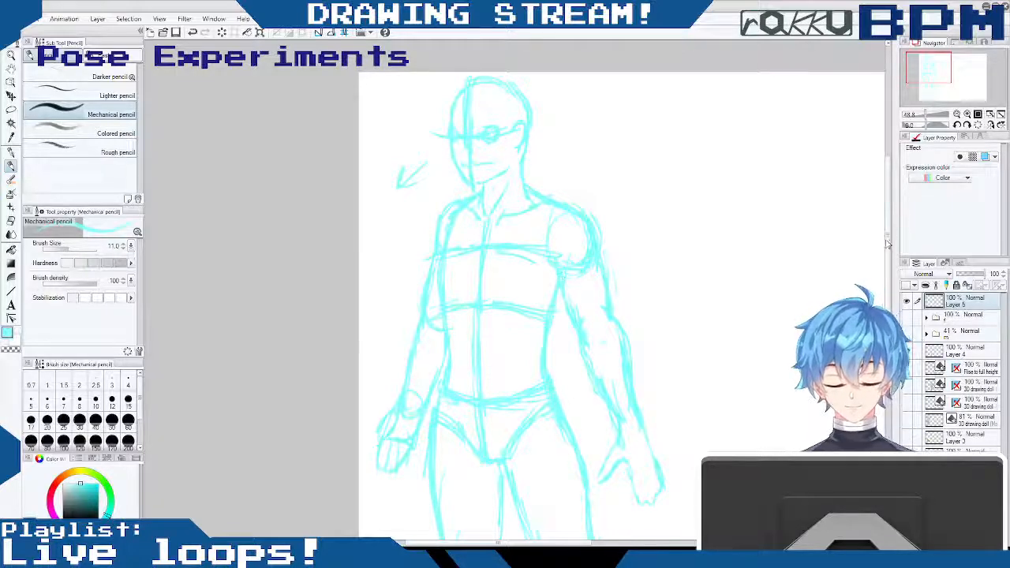
# - Rework the rounded joint construction of the near leg's knee
pyautogui.scroll(-8, 521, 292)
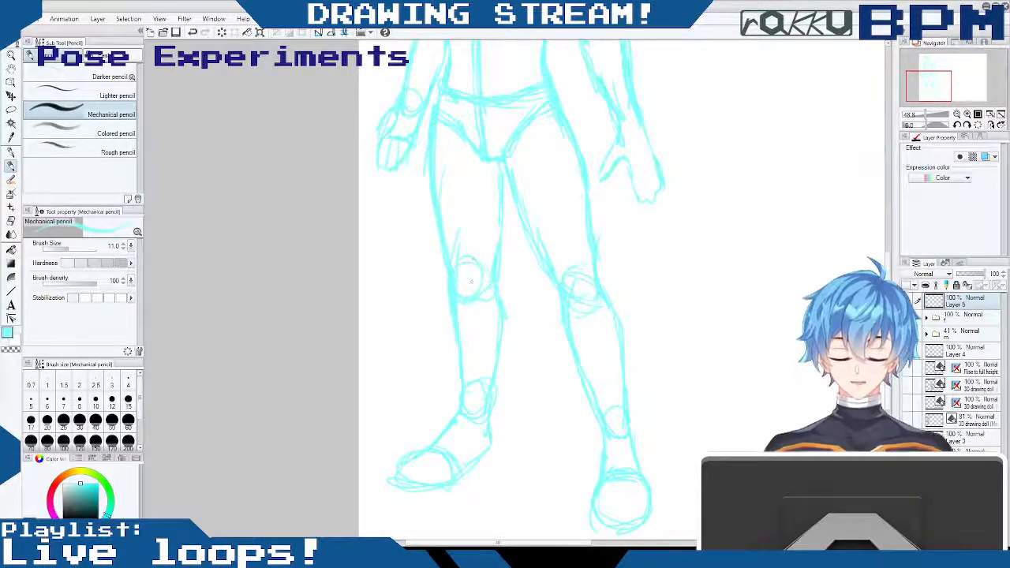
pyautogui.moveTo(581, 255); pyautogui.dragTo(559, 274)
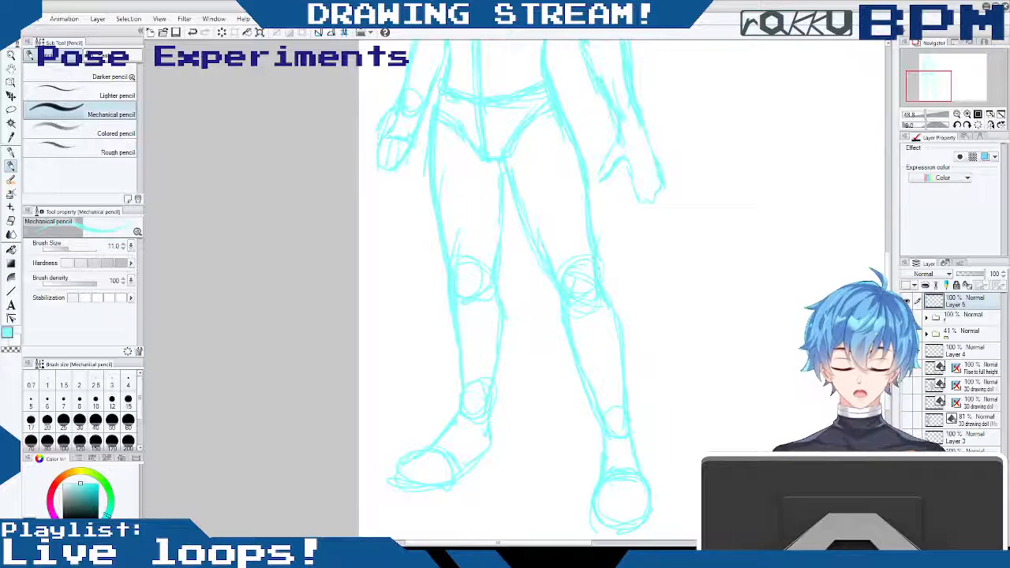
pyautogui.moveTo(888, 293); pyautogui.dragTo(888, 229)
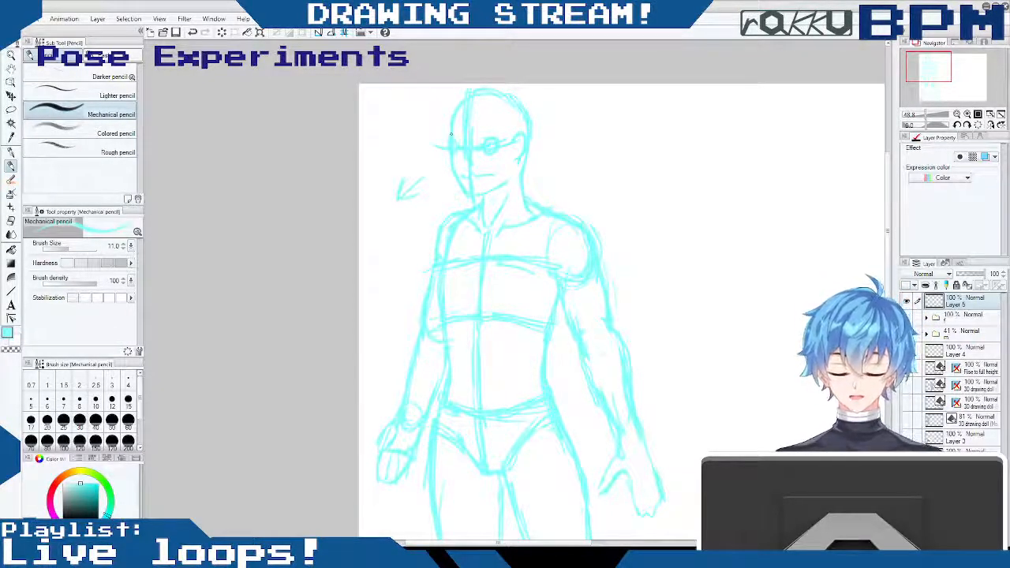
# - Refine the near wrist and the outer contour of the near hand
pyautogui.moveTo(545, 543); pyautogui.dragTo(604, 543)
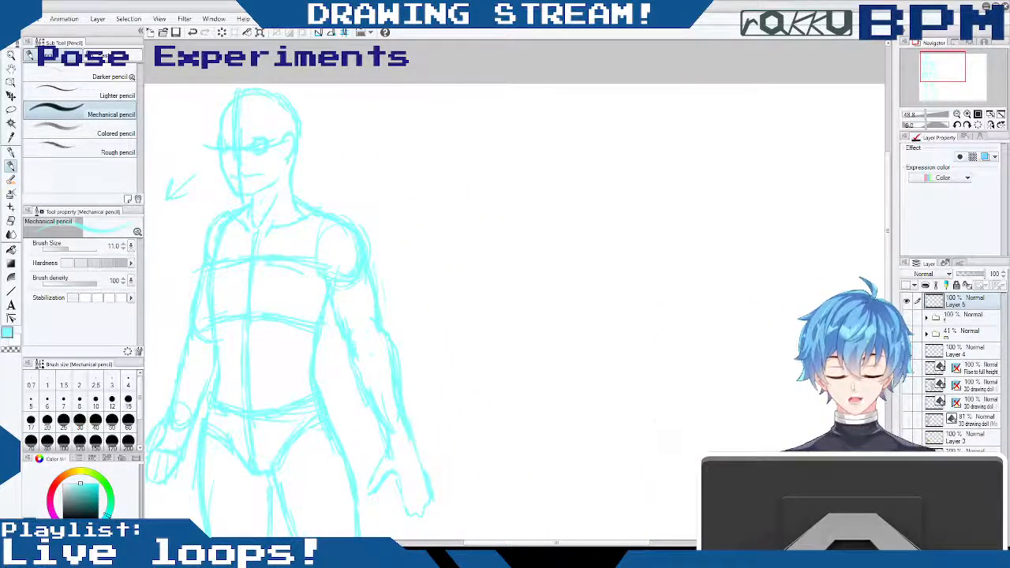
pyautogui.scroll(-5, 515, 289)
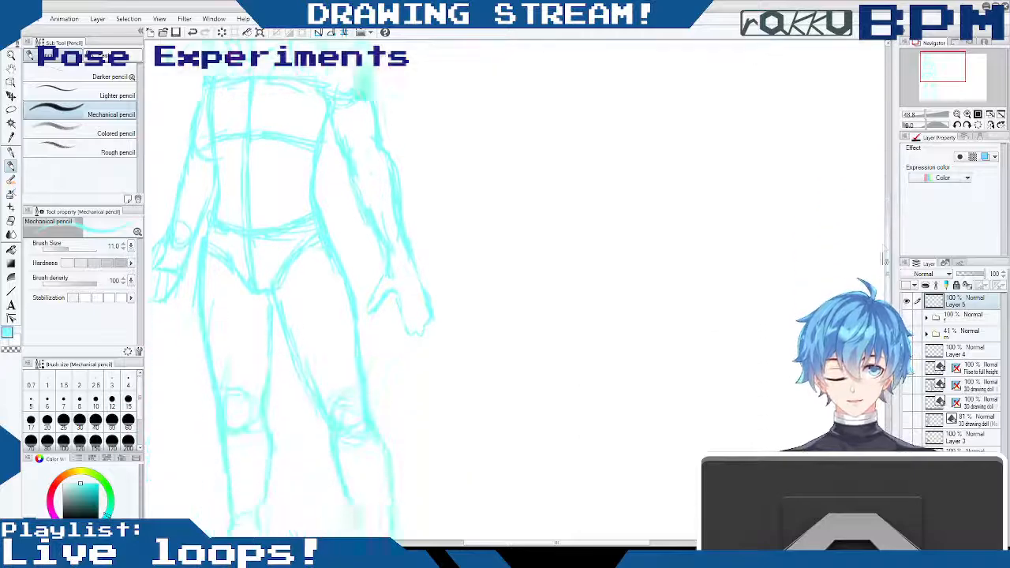
pyautogui.scroll(6, 515, 289)
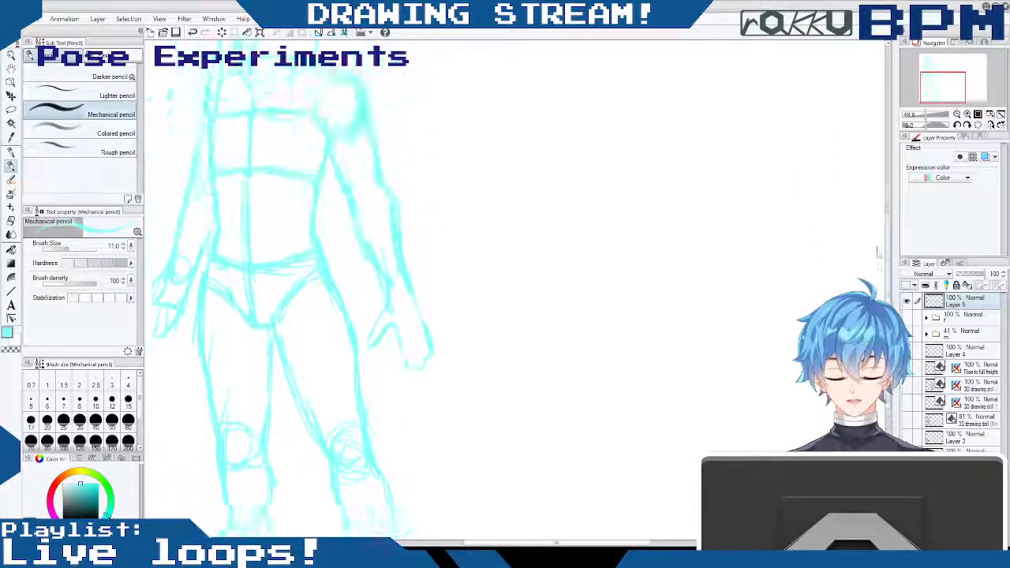
pyautogui.hscroll(-5, 515, 289)
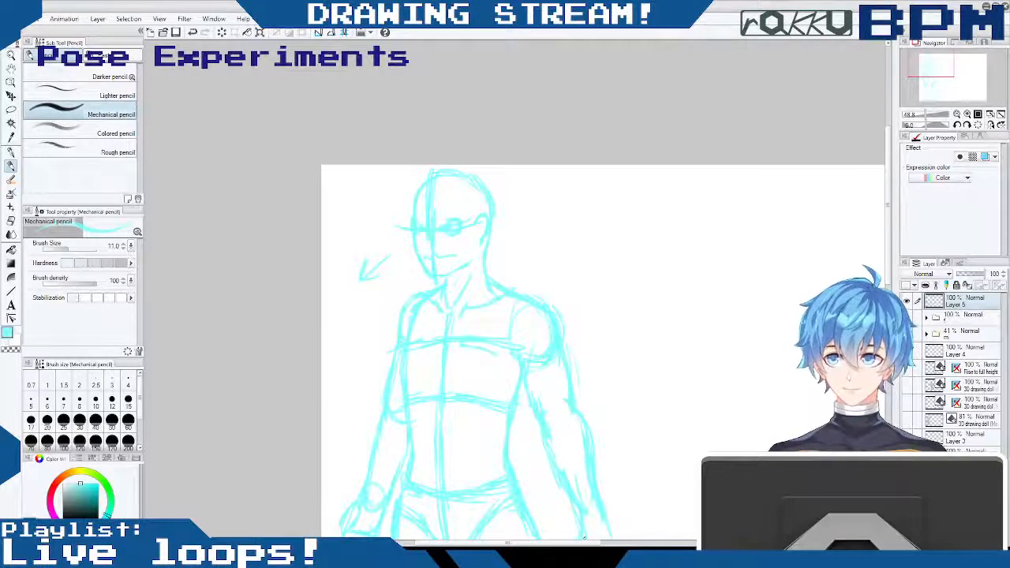
pyautogui.scroll(-3, 881, 182)
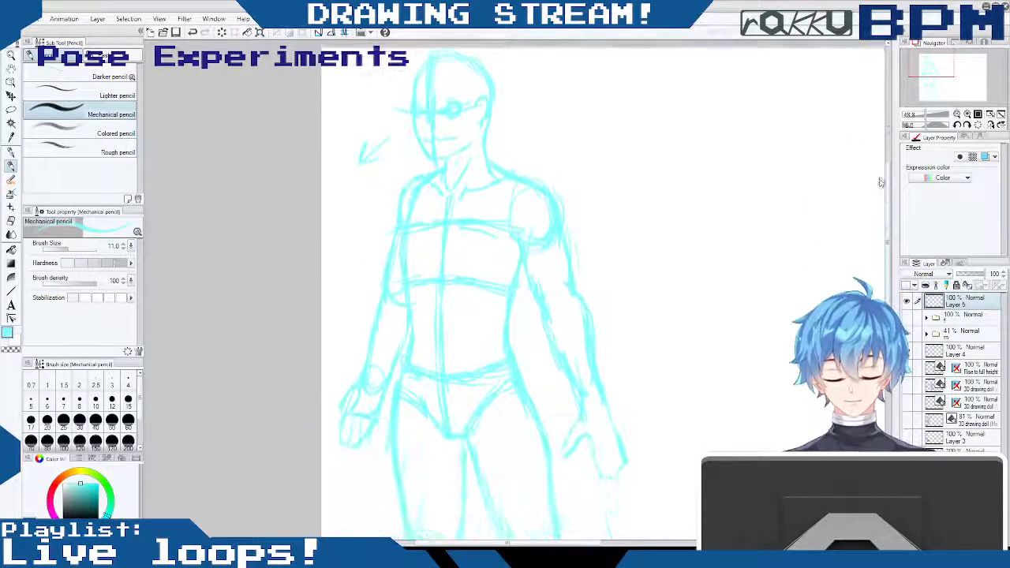
pyautogui.scroll(-5, 882, 182)
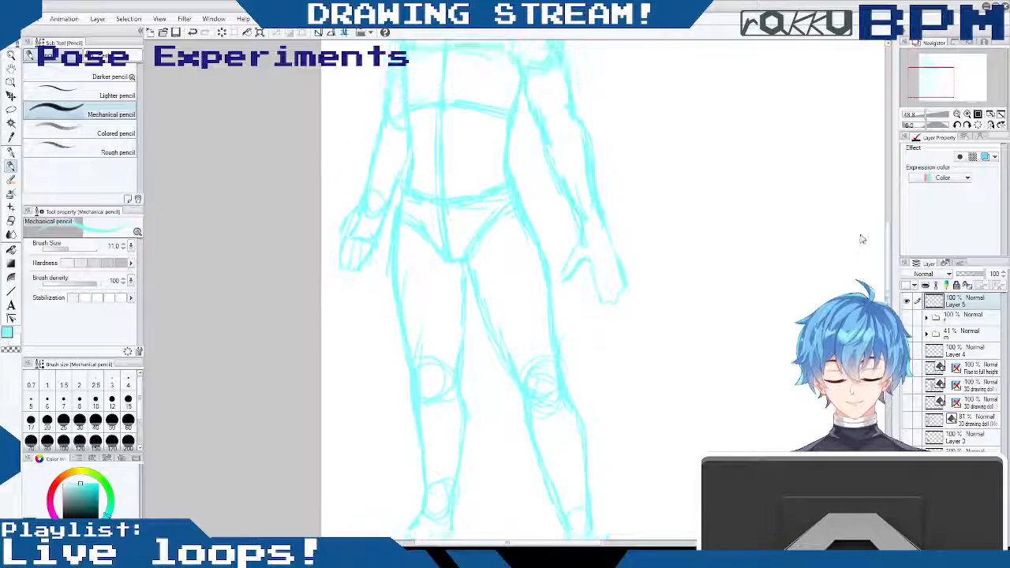
pyautogui.scroll(1, 863, 242)
pyautogui.moveTo(566, 316)
pyautogui.mouseDown()
pyautogui.moveTo(587, 296)
pyautogui.moveTo(599, 330)
pyautogui.moveTo(620, 330)
pyautogui.mouseUp()
pyautogui.moveTo(609, 266); pyautogui.dragTo(622, 303)
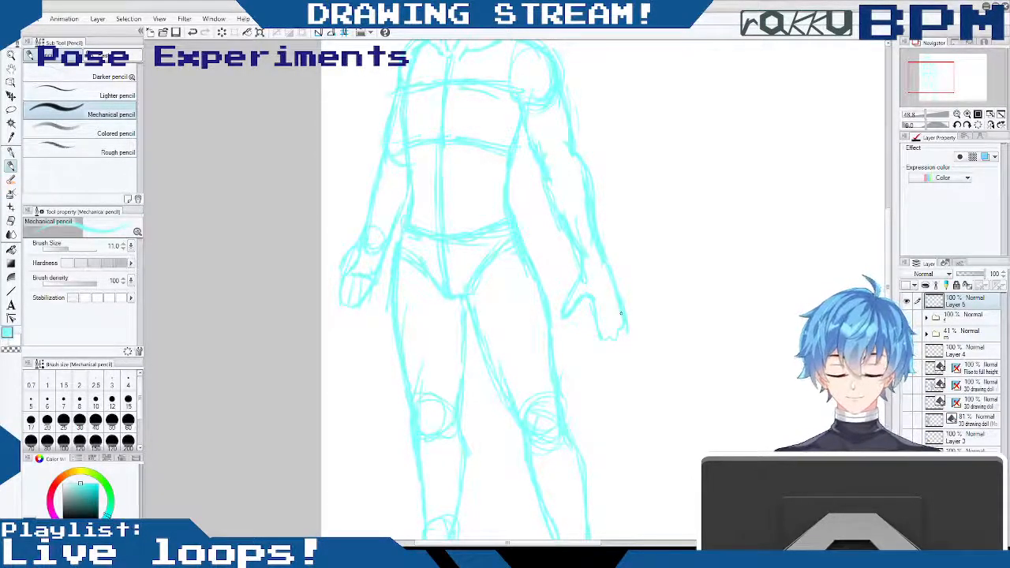
# - Overlay the drawing doll folder "m" on the cyan sketch to compare pose and proportions from head to legs, and hide it again
pyautogui.scroll(5, 621, 314)
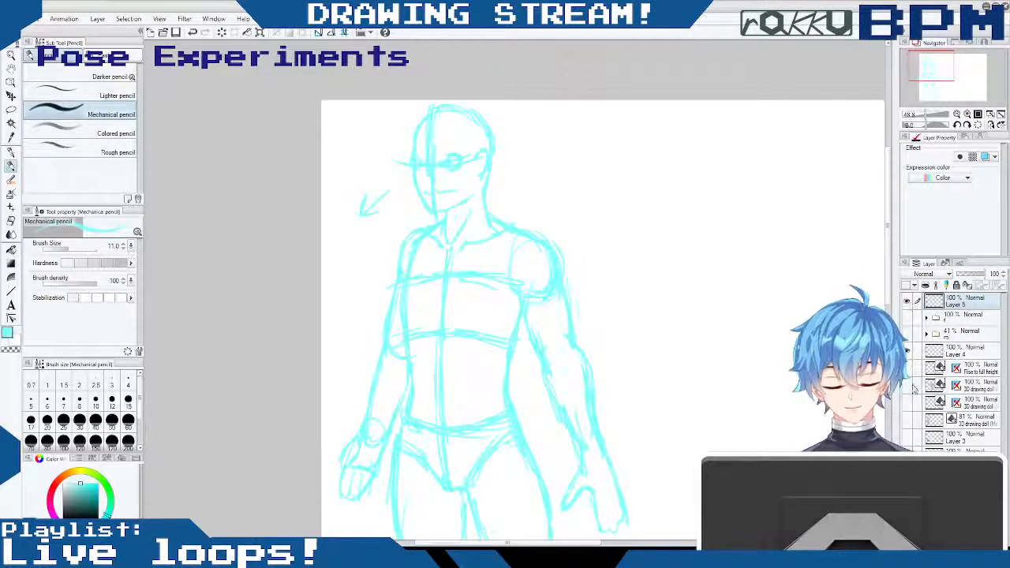
pyautogui.click(907, 334)
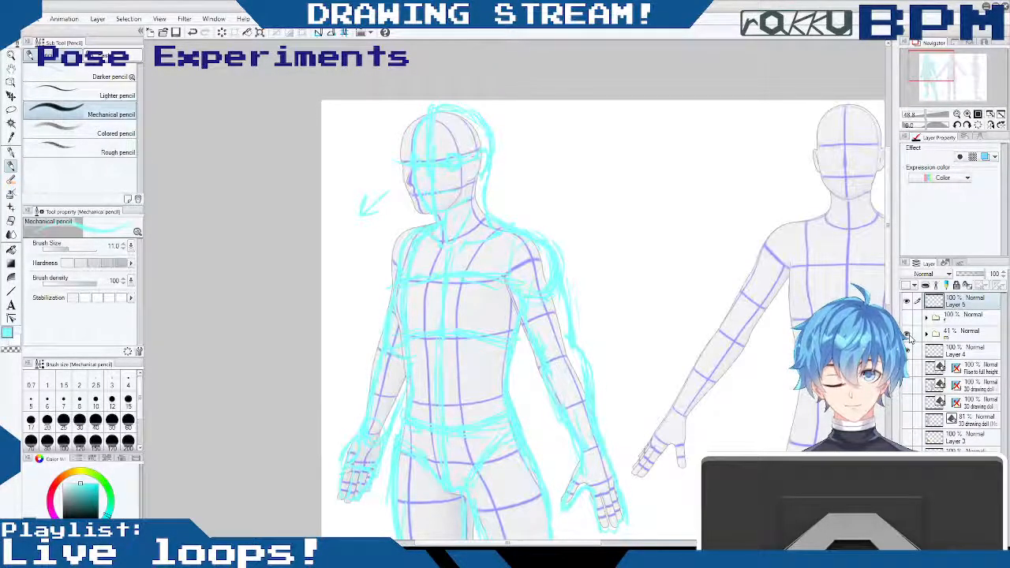
pyautogui.scroll(-8, 604, 316)
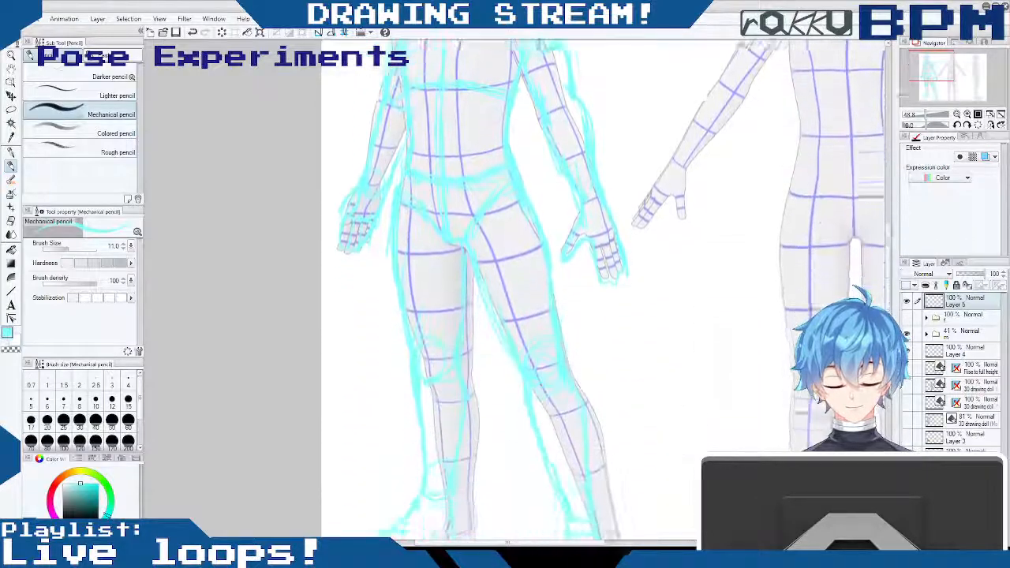
pyautogui.scroll(-4, 886, 247)
pyautogui.scroll(12, 886, 246)
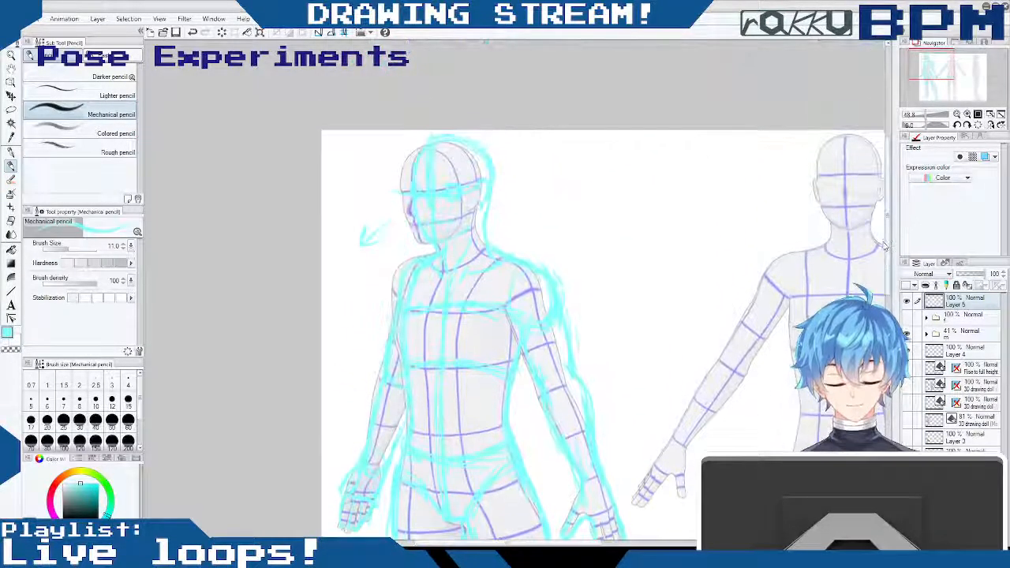
pyautogui.scroll(-1, 885, 247)
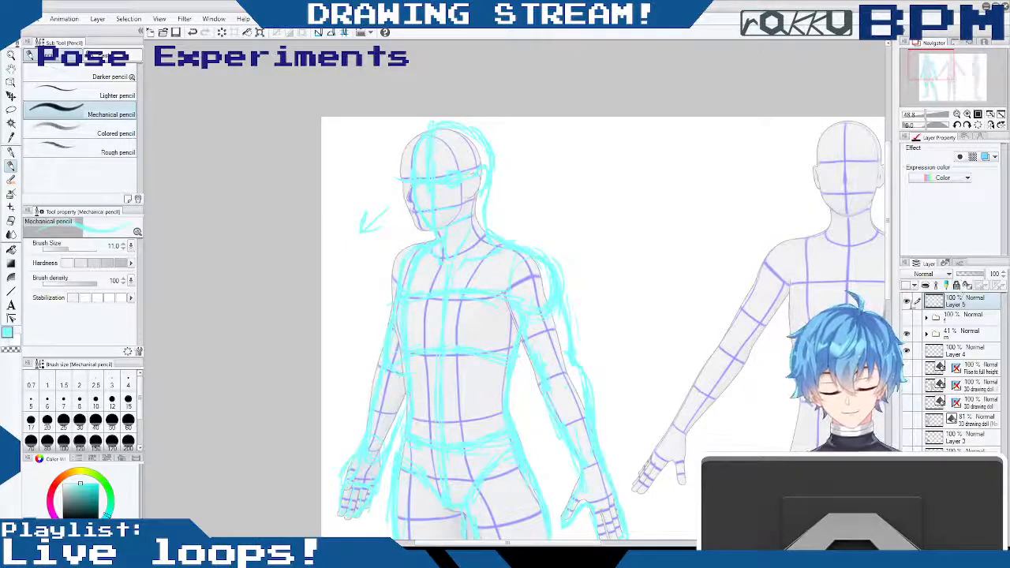
pyautogui.click(907, 333)
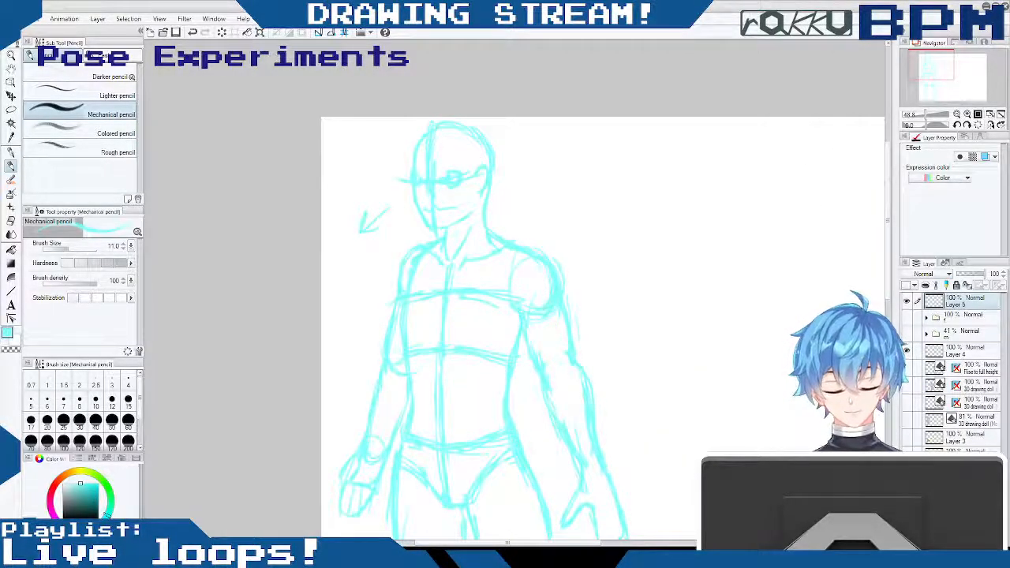
# - Hide the cyan sketch on Layer 5, show the doll folder "m" and raise the folder's opacity to 93%
pyautogui.click(907, 300)
pyautogui.click(907, 332)
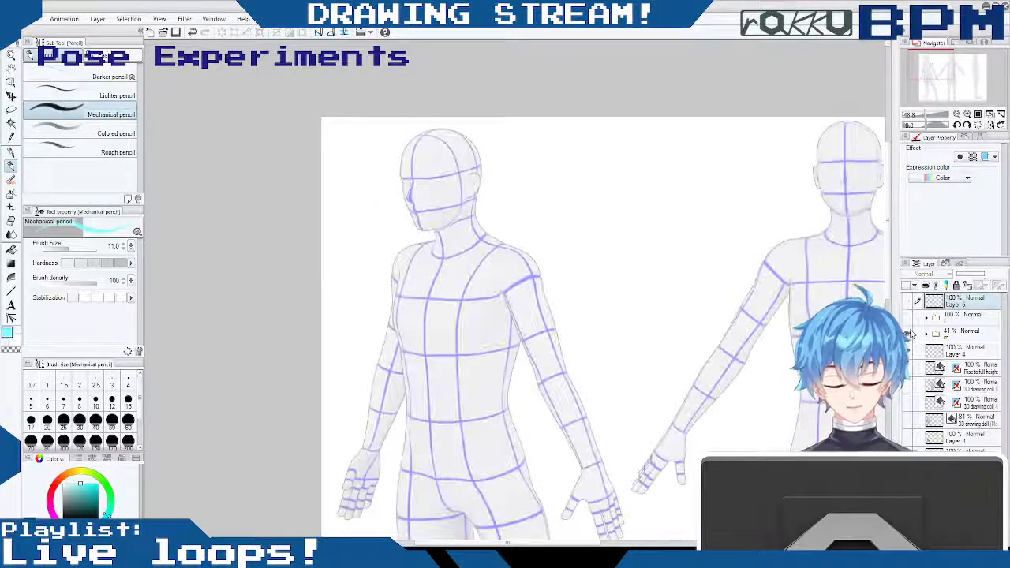
pyautogui.moveTo(931, 116)
pyautogui.mouseDown()
pyautogui.moveTo(912, 116)
pyautogui.moveTo(922, 117)
pyautogui.mouseUp()
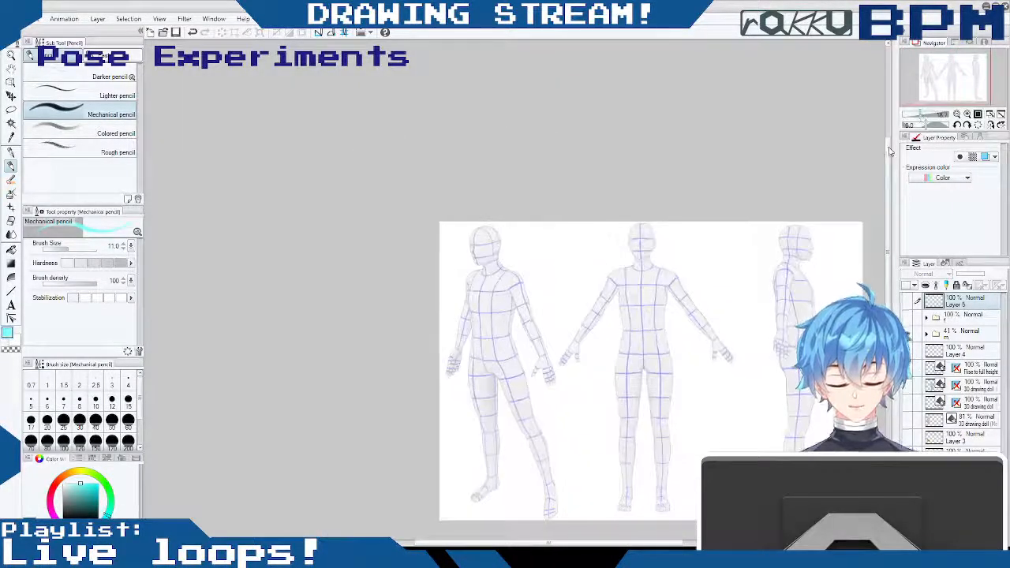
pyautogui.moveTo(621, 543); pyautogui.dragTo(673, 538)
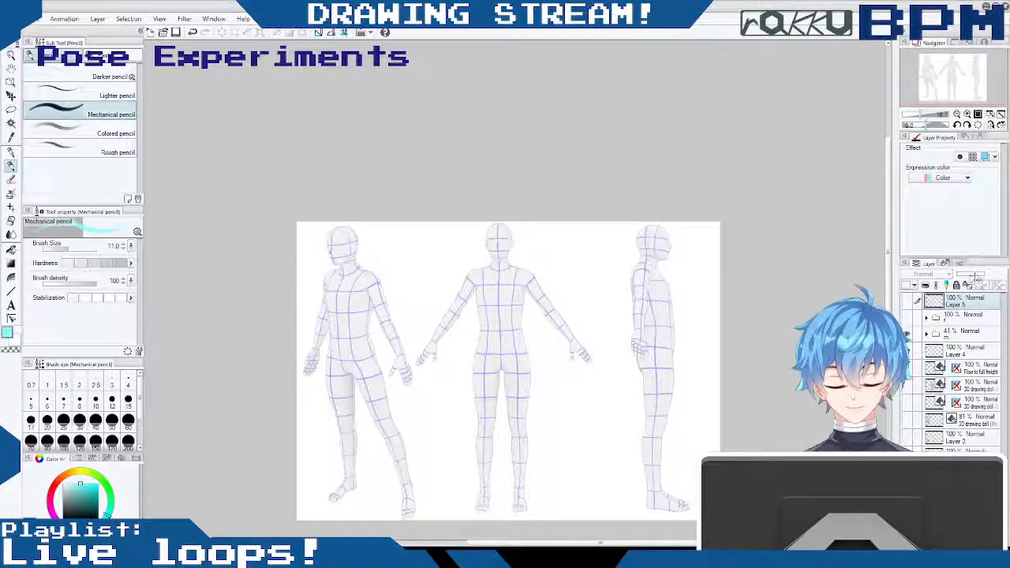
pyautogui.click(970, 331)
pyautogui.moveTo(968, 274); pyautogui.dragTo(978, 276)
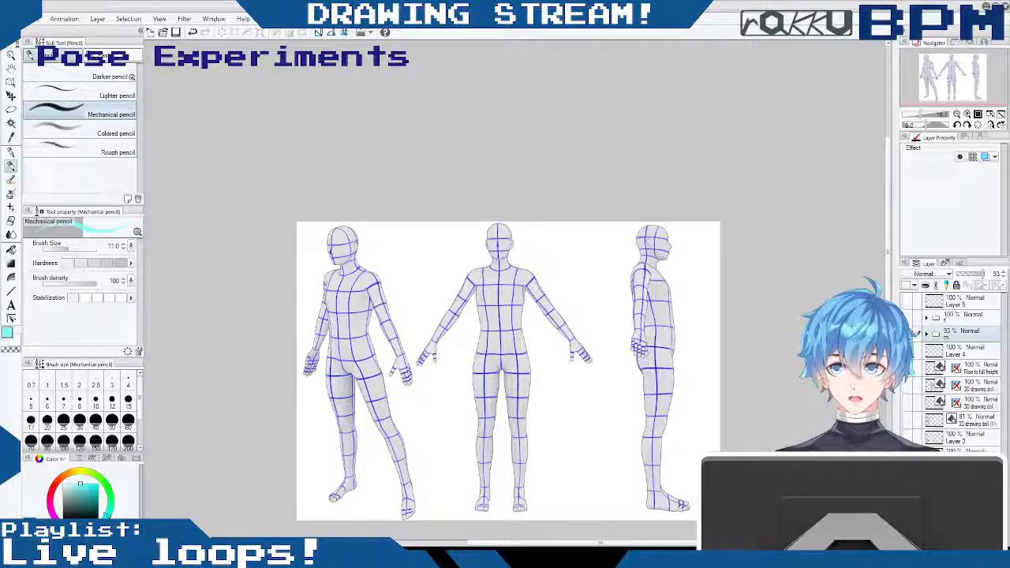
# - Examine the doll's three-quarter, front and side views next to each other on the whole canvas
pyautogui.scroll(-3, 587, 242)
pyautogui.scroll(-1, 649, 248)
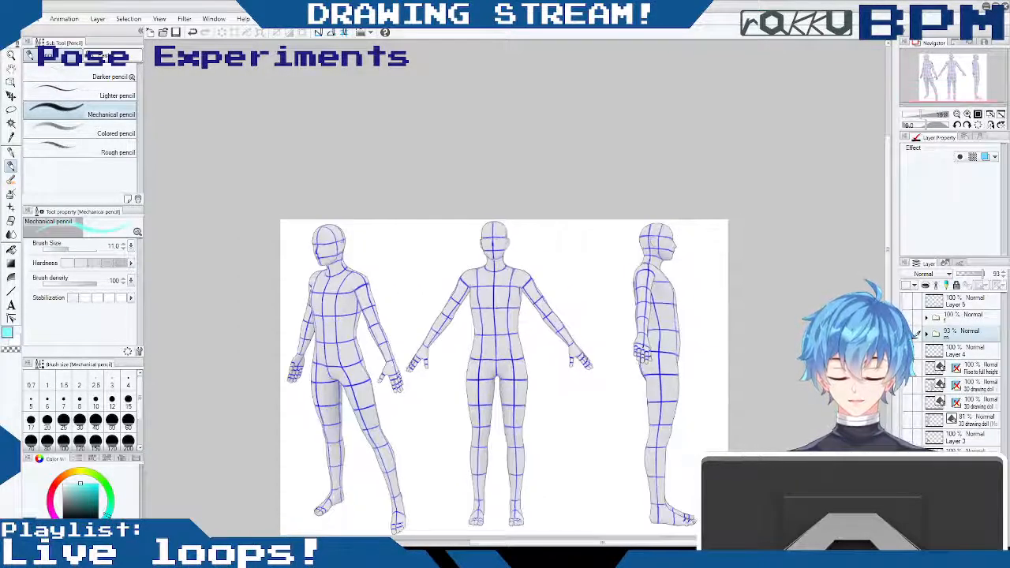
pyautogui.scroll(-1, 649, 248)
pyautogui.moveTo(601, 543); pyautogui.dragTo(588, 543)
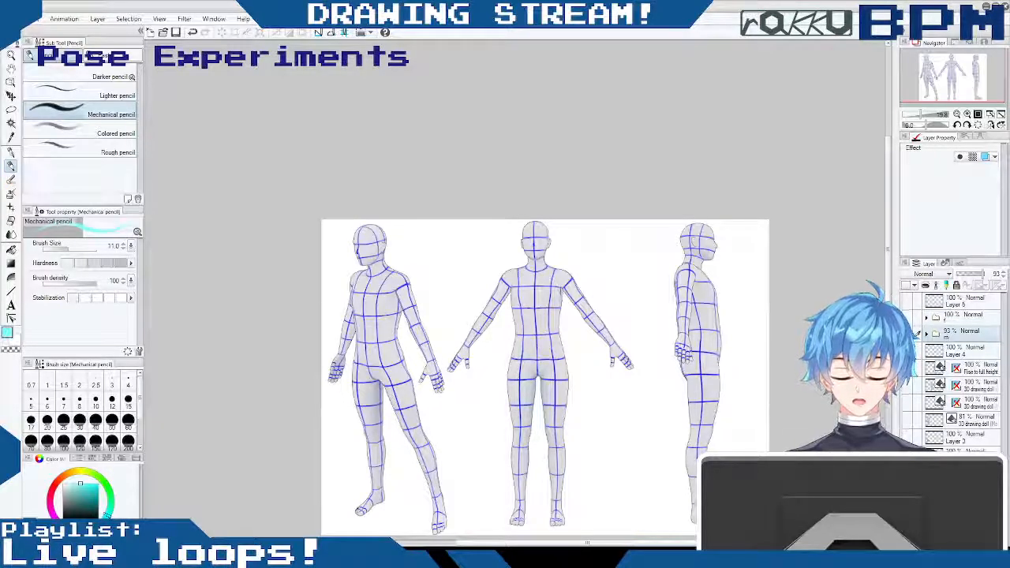
pyautogui.moveTo(888, 281)
pyautogui.mouseDown()
pyautogui.moveTo(888, 326)
pyautogui.moveTo(888, 300)
pyautogui.mouseUp()
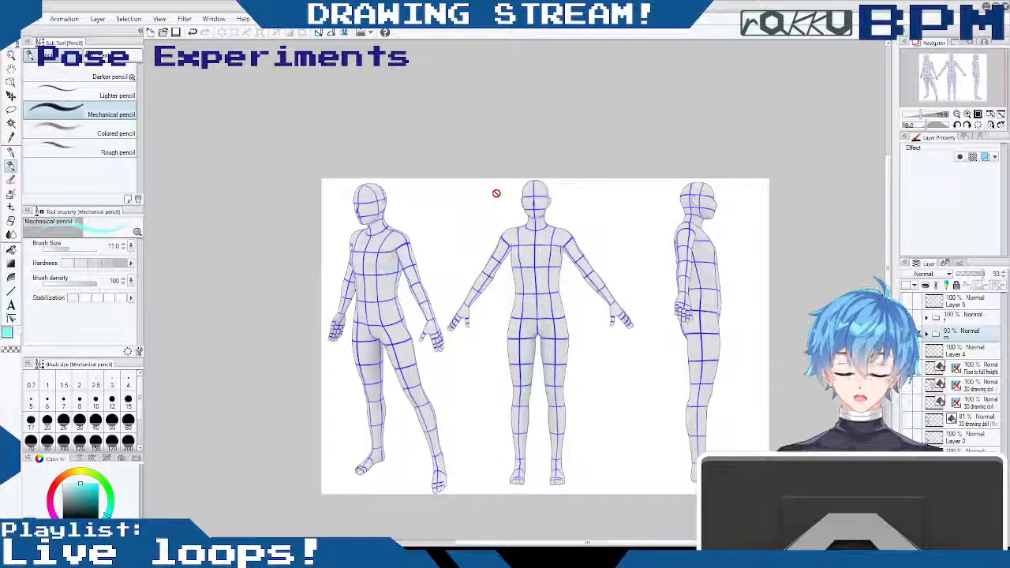
pyautogui.moveTo(547, 544); pyautogui.dragTo(579, 544)
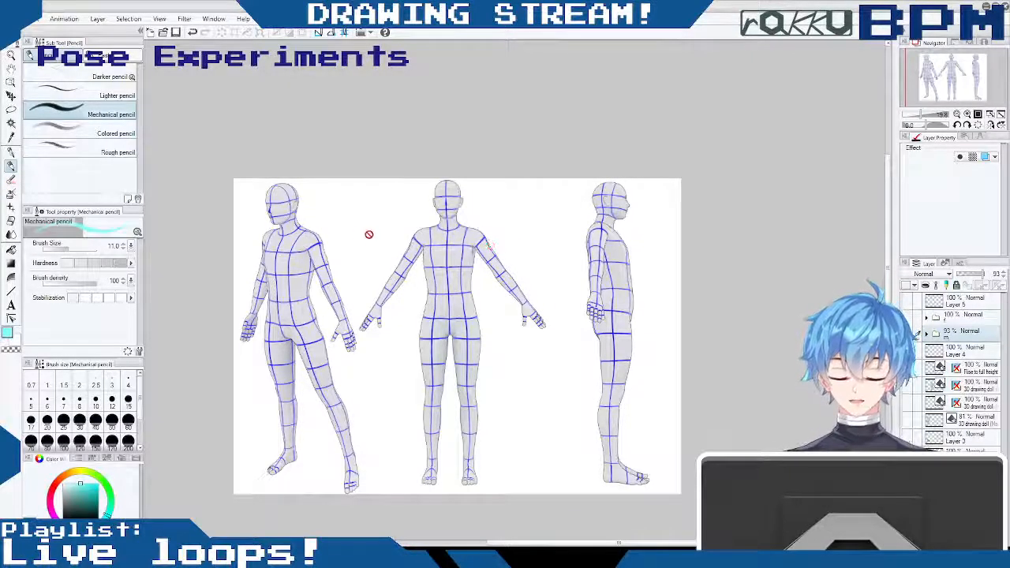
pyautogui.moveTo(615, 543)
pyautogui.mouseDown()
pyautogui.moveTo(570, 543)
pyautogui.moveTo(631, 543)
pyautogui.mouseUp()
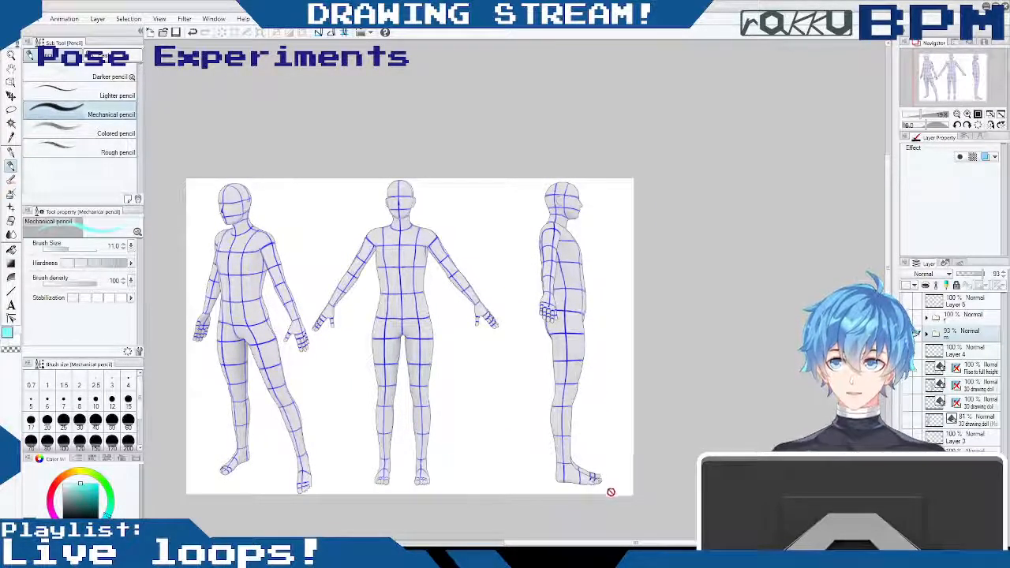
pyautogui.moveTo(566, 545)
pyautogui.mouseDown()
pyautogui.moveTo(534, 545)
pyautogui.moveTo(564, 536)
pyautogui.mouseUp()
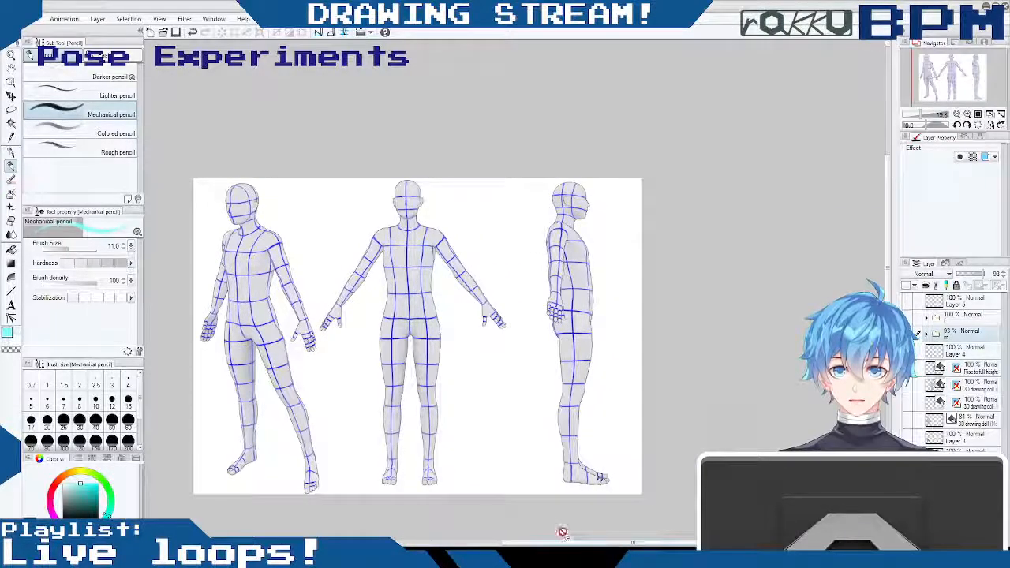